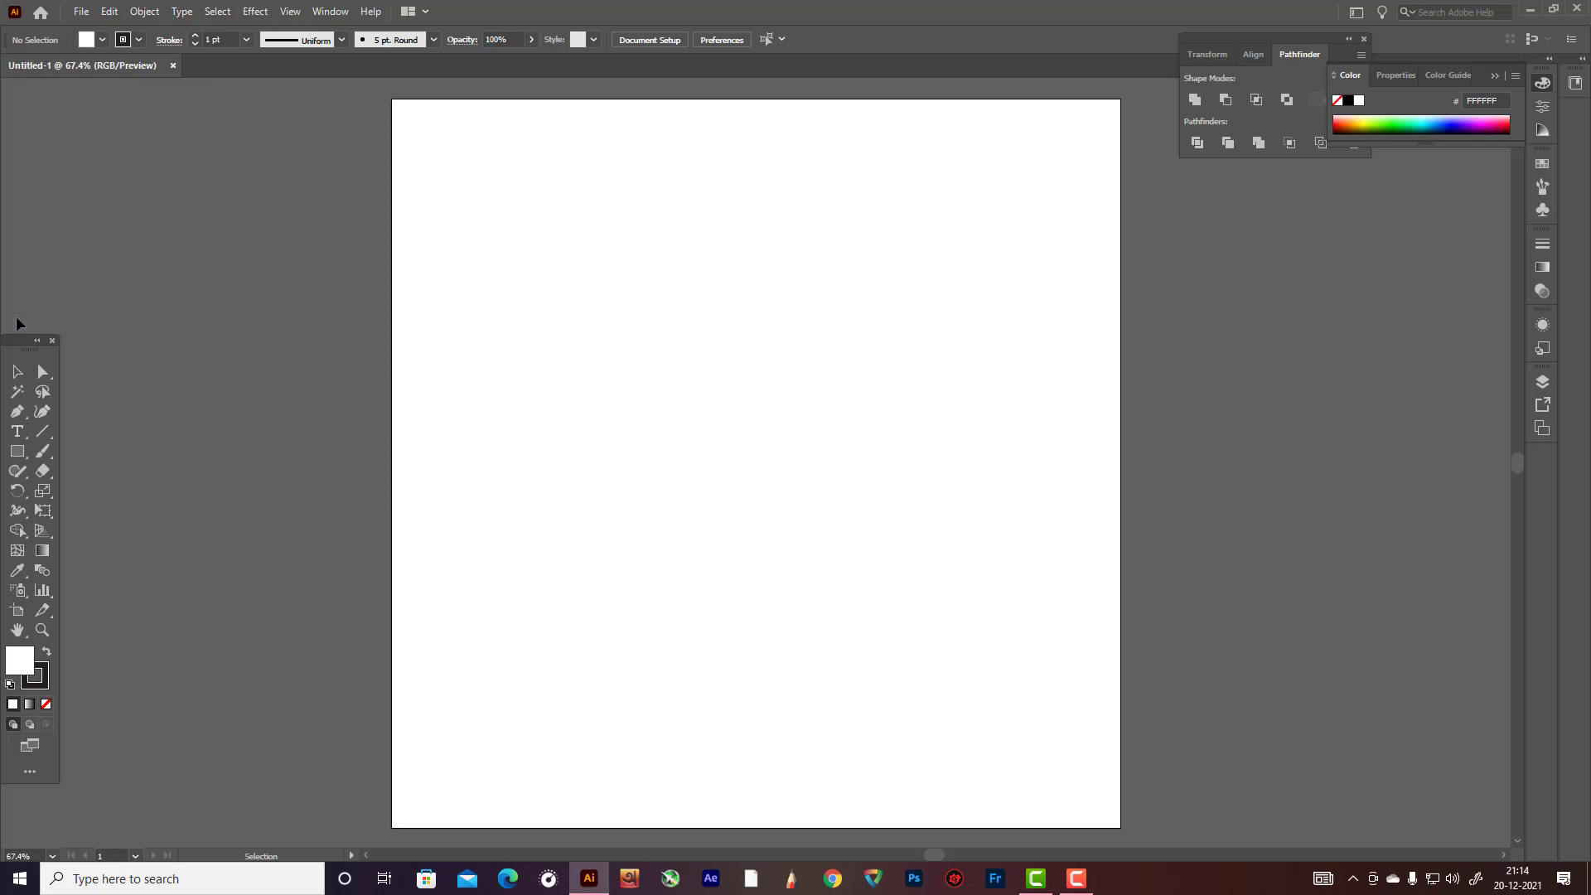
# - Draw a circle about 434 px in diameter and place it near the centre of the artboard
pyautogui.moveTo(23, 338); pyautogui.dragTo(65, 135)
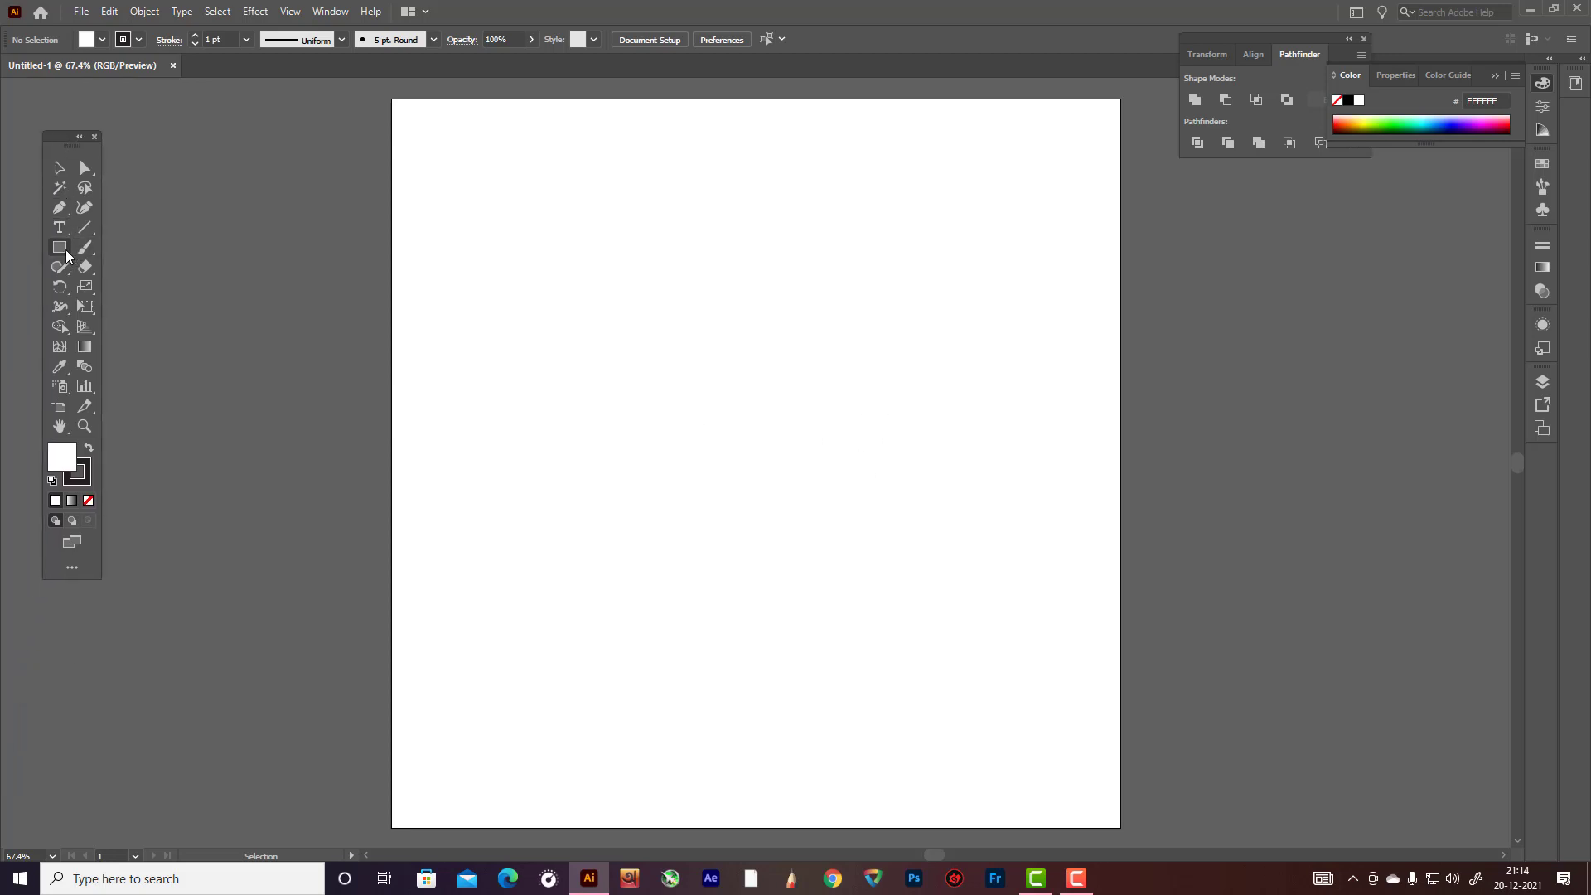
pyautogui.click(64, 249)
pyautogui.click(115, 289)
pyautogui.moveTo(715, 356); pyautogui.dragTo(872, 471)
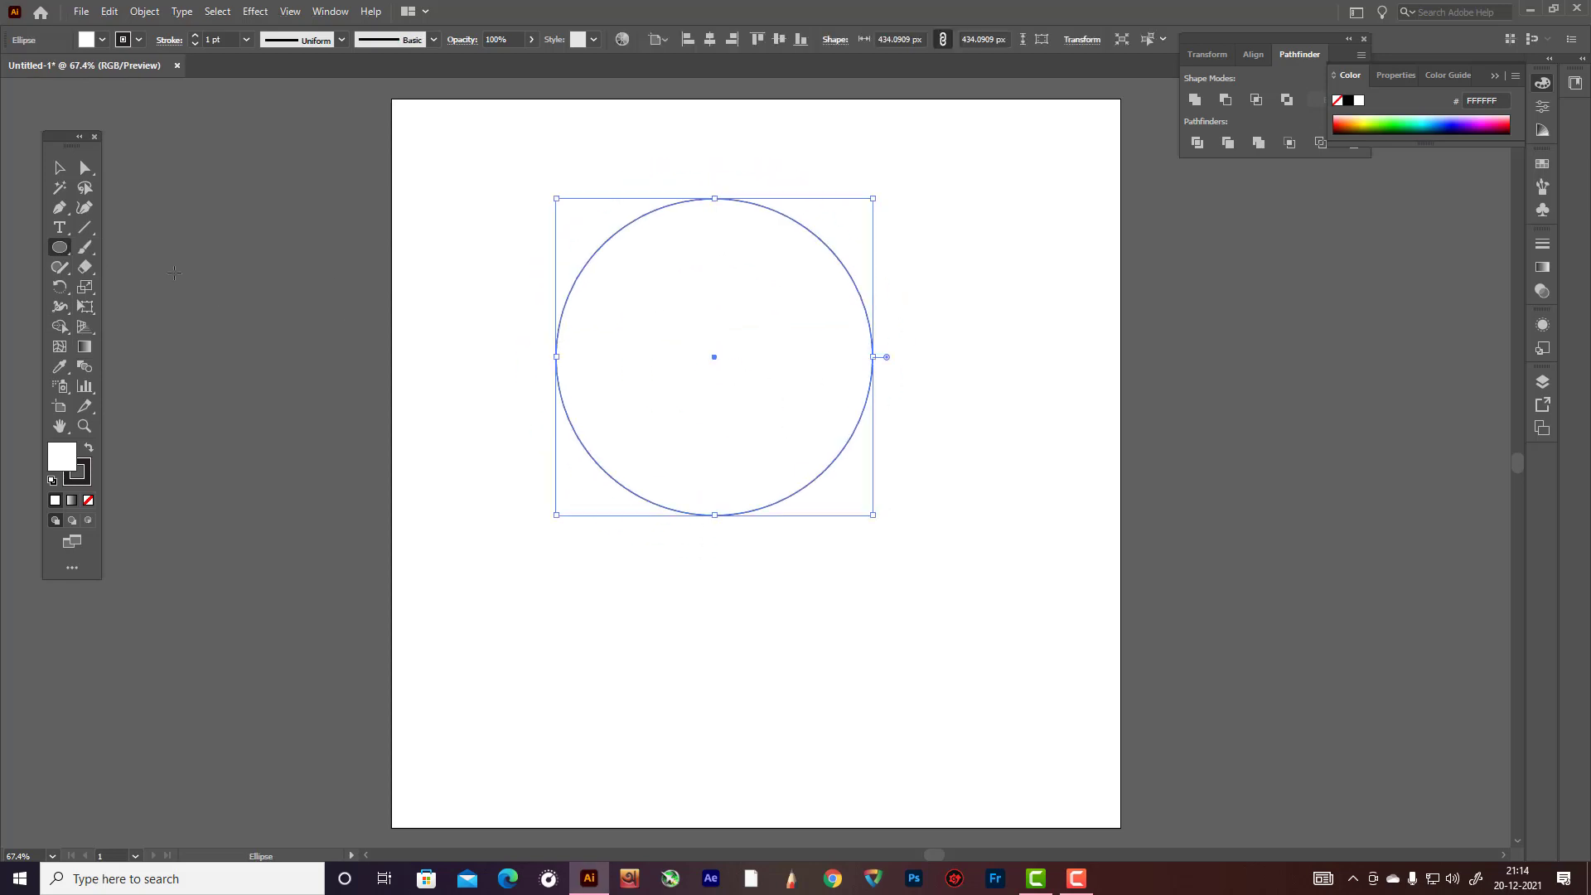
pyautogui.click(59, 168)
pyautogui.moveTo(759, 210); pyautogui.dragTo(810, 323)
pyautogui.click(945, 300)
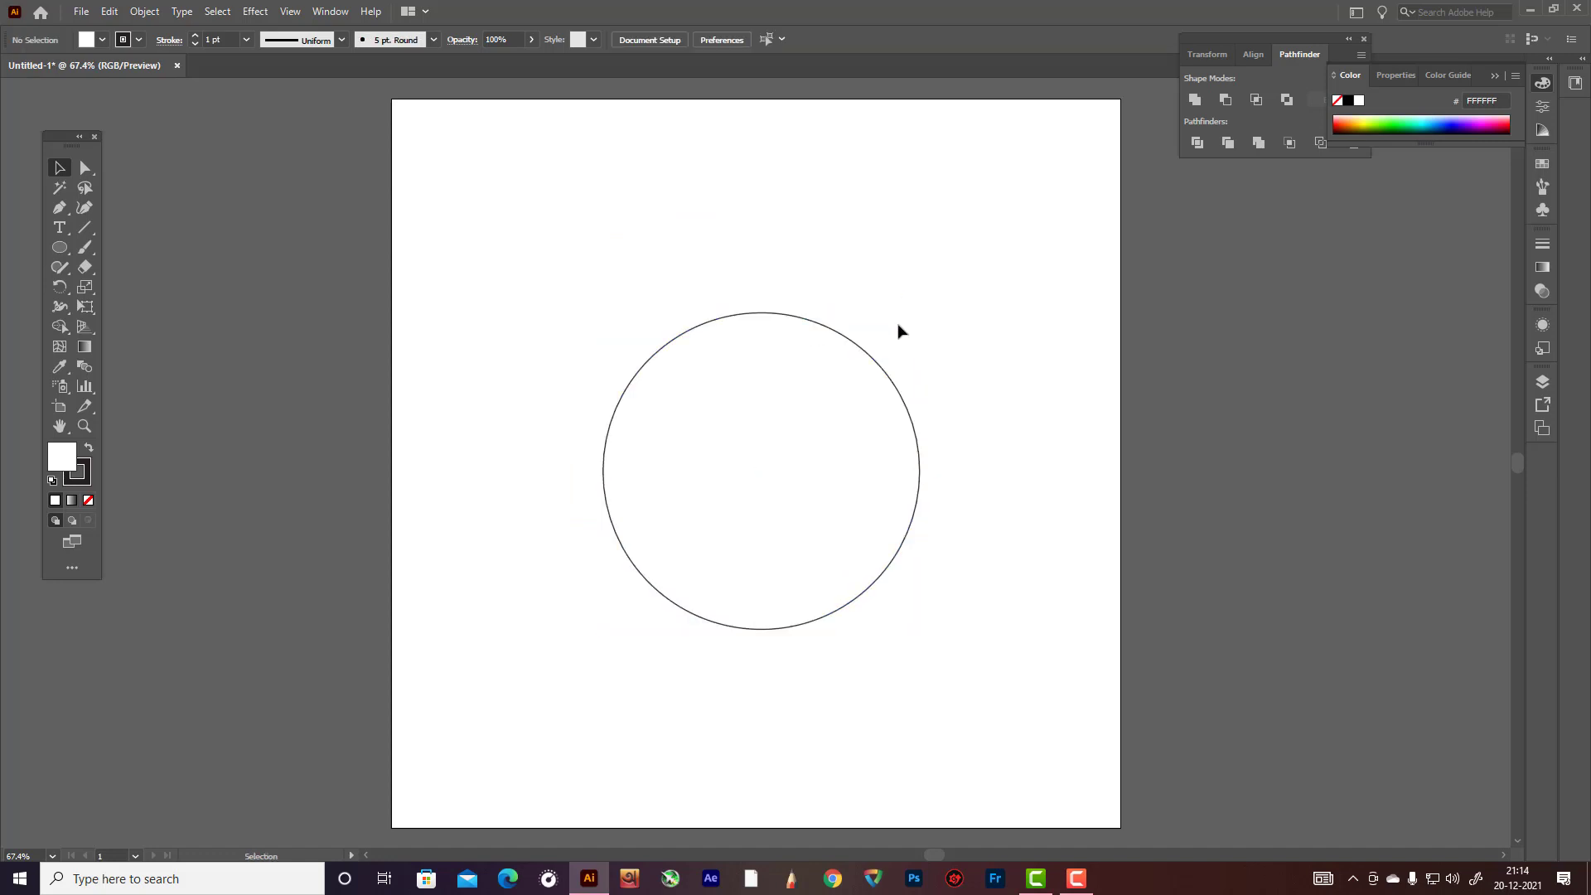
# - Remove the large circle's stroke and fill it with orange F29436
pyautogui.click(861, 349)
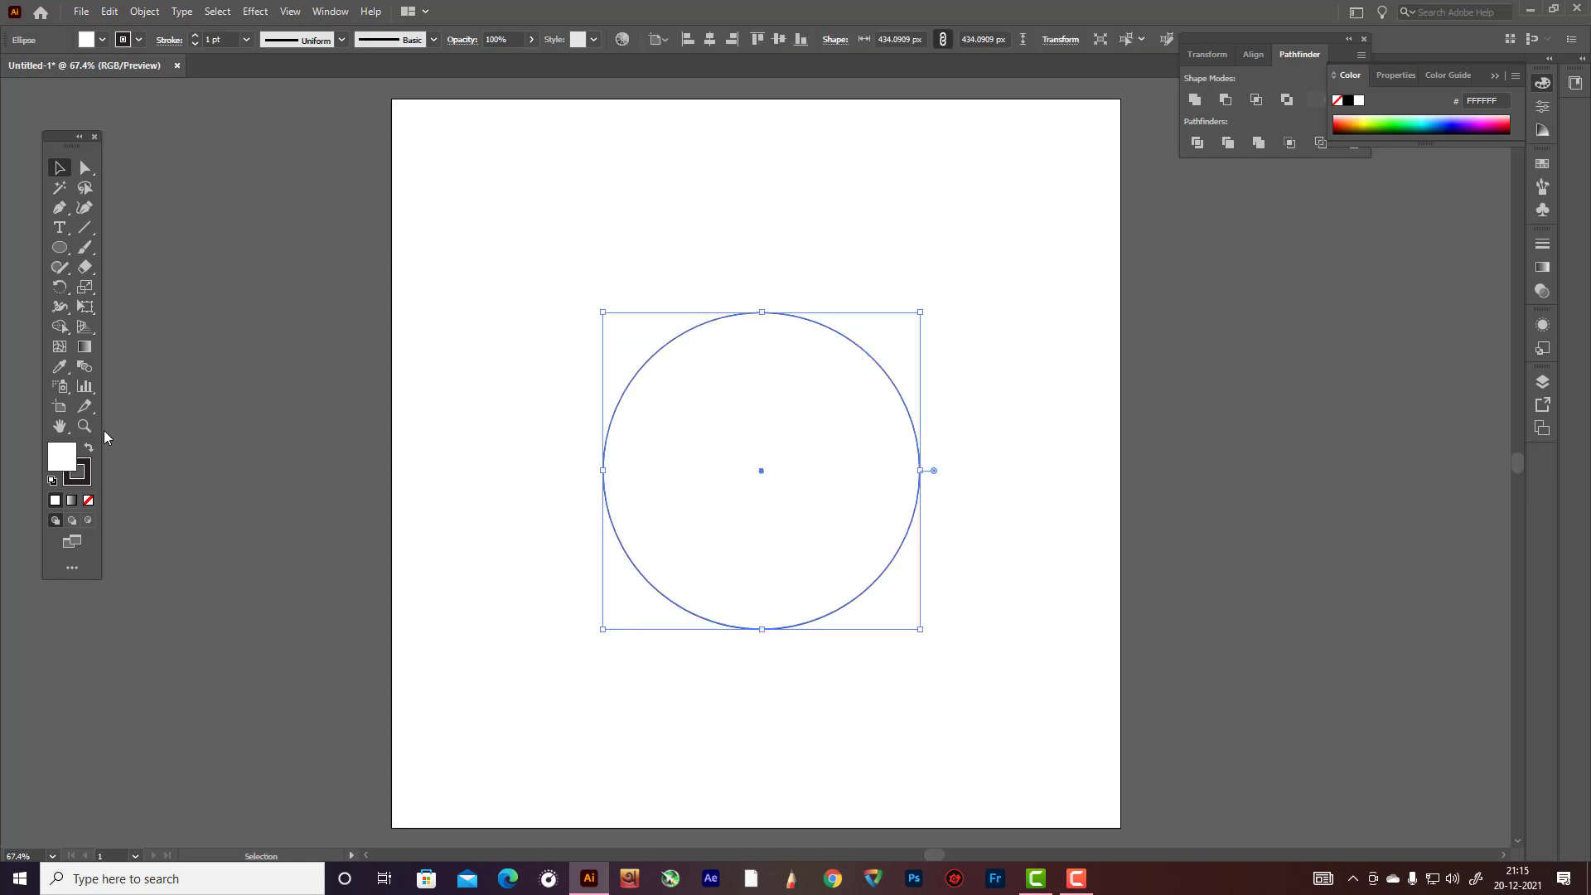
pyautogui.click(89, 499)
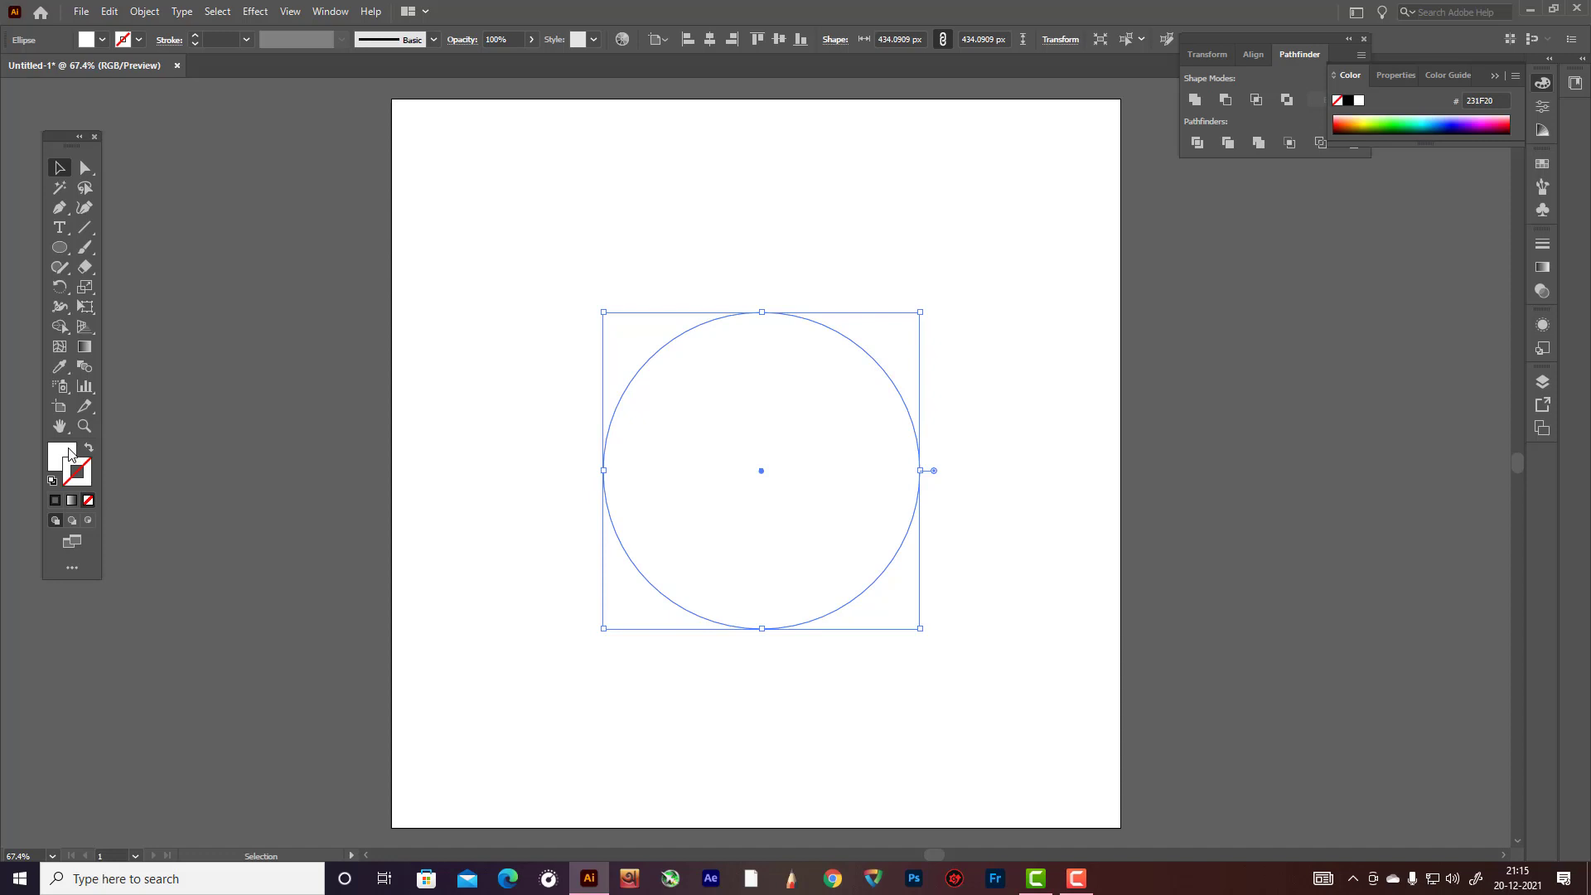
pyautogui.doubleClick(69, 454)
pyautogui.moveTo(538, 676); pyautogui.dragTo(530, 657)
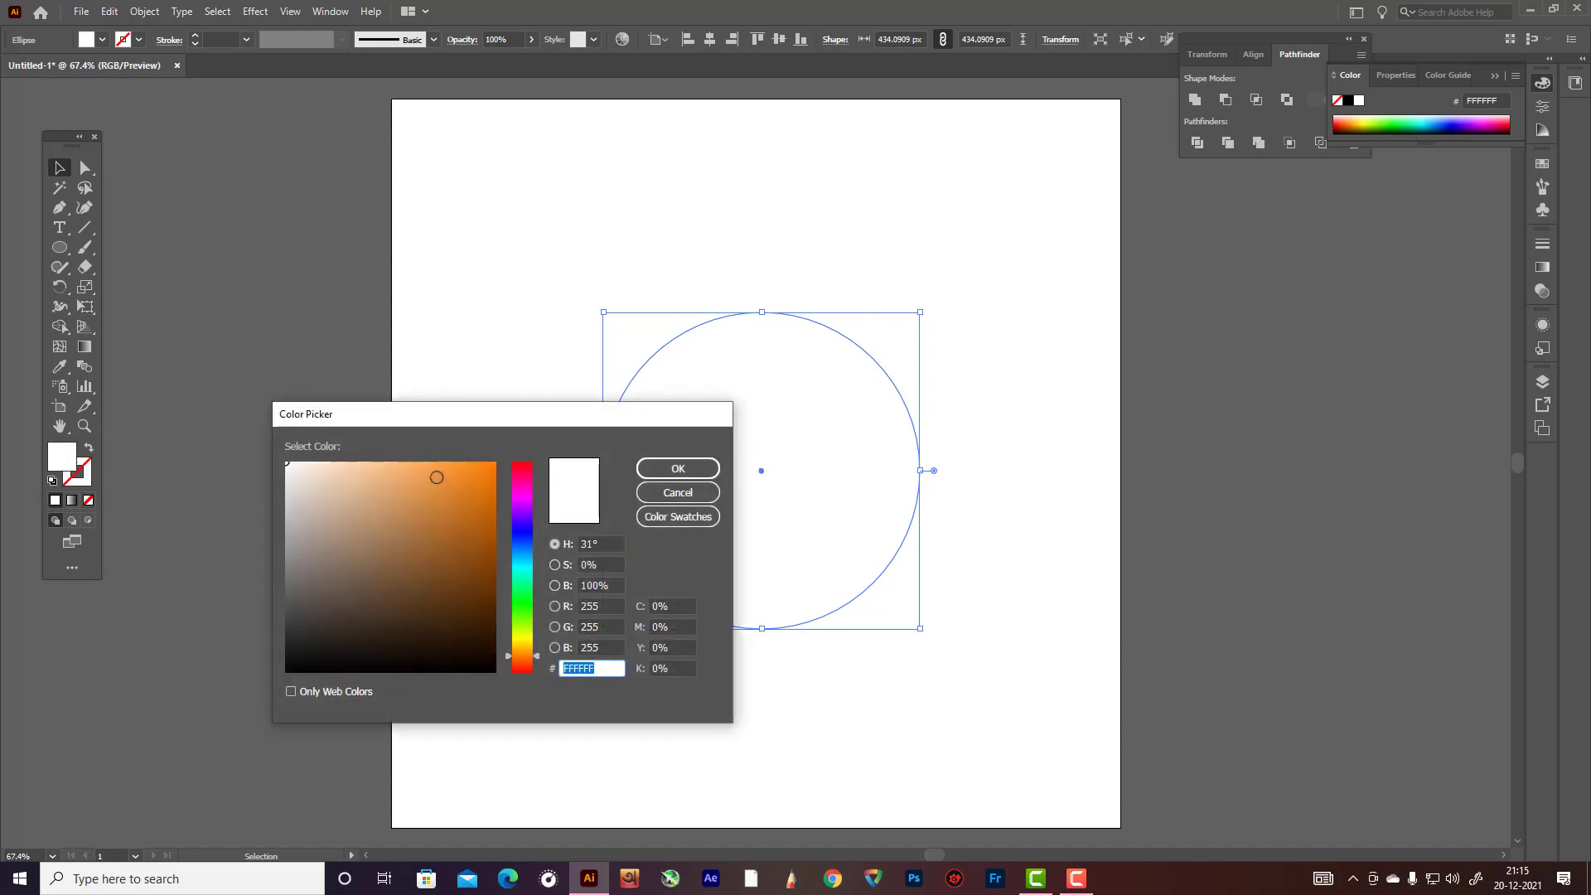
pyautogui.click(449, 472)
pyautogui.click(649, 467)
pyautogui.click(997, 343)
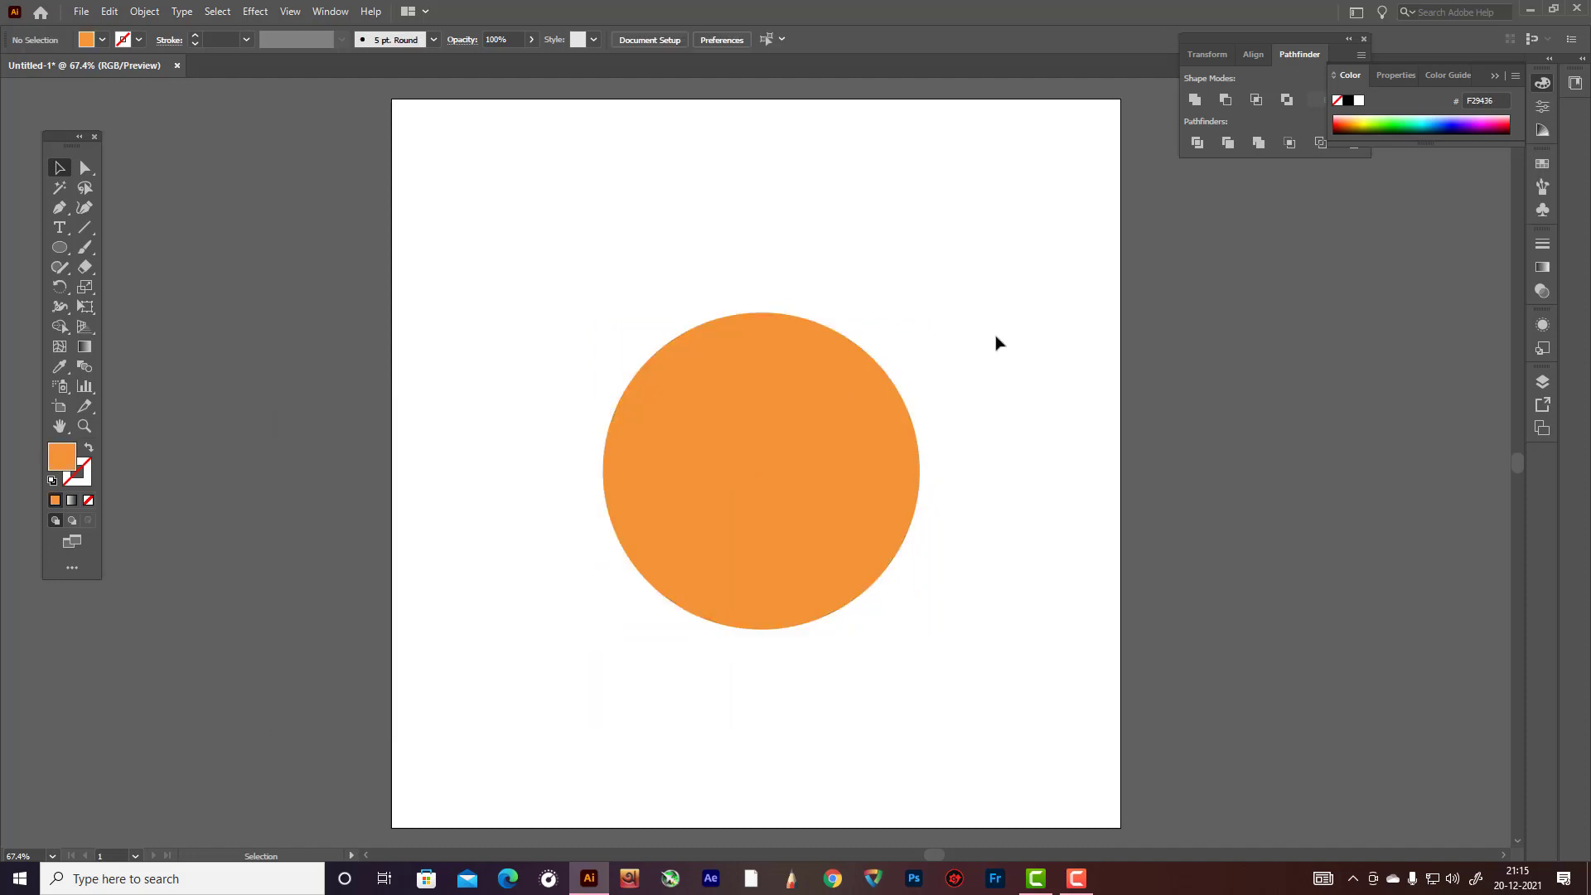
pyautogui.hotkey('ctrl', 'a')
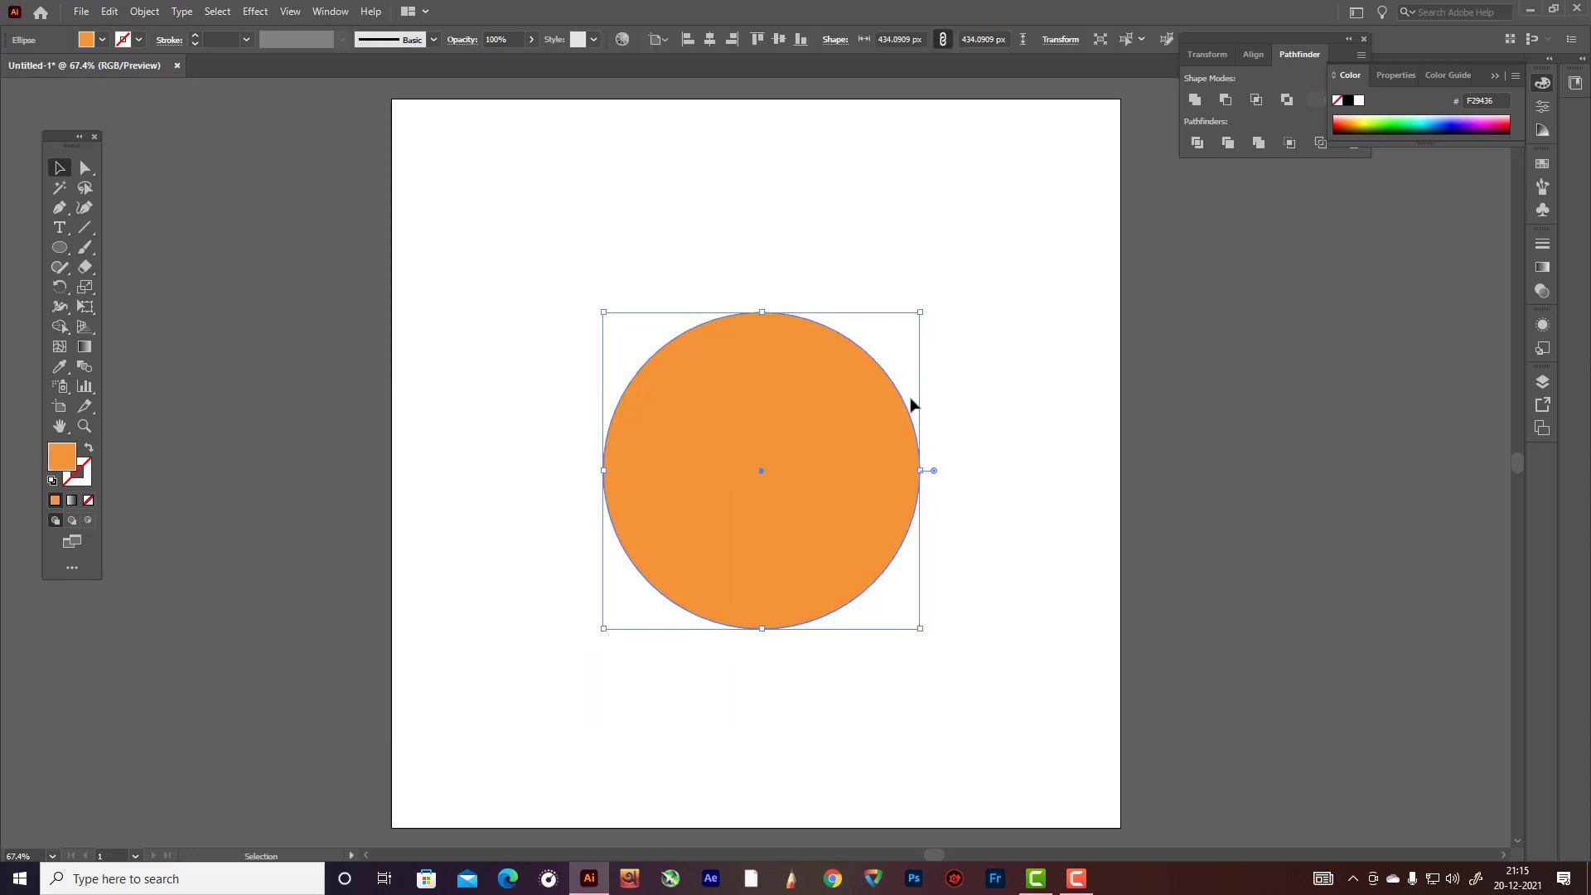
pyautogui.click(401, 416)
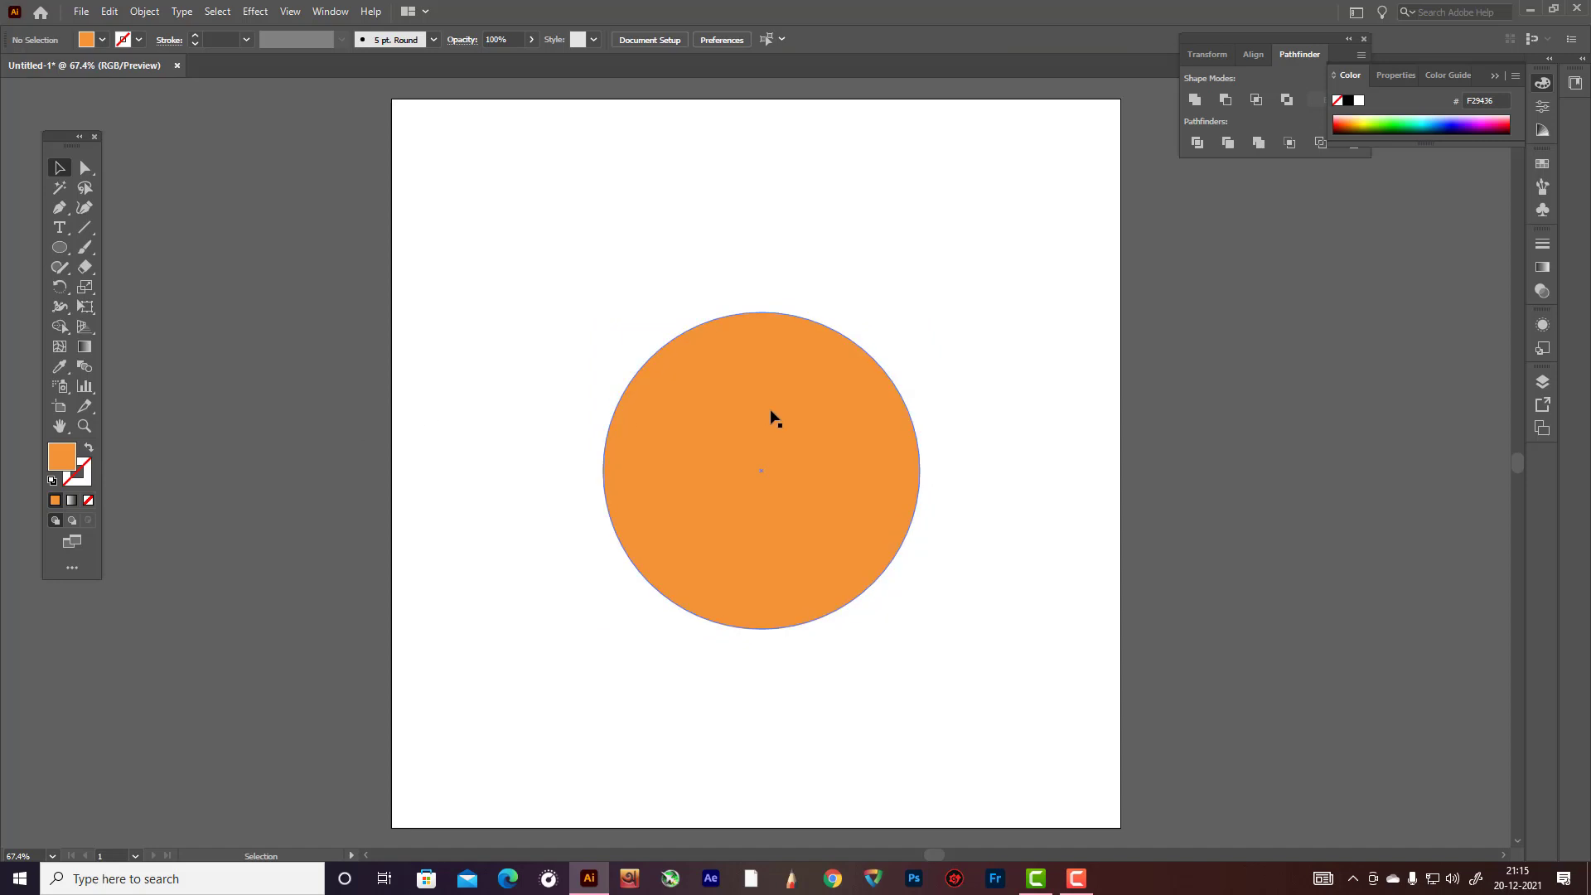
# - Draw an unfilled, orange-outlined circle about 84 px in diameter overlapping the large circle's upper-left edge
pyautogui.click(89, 449)
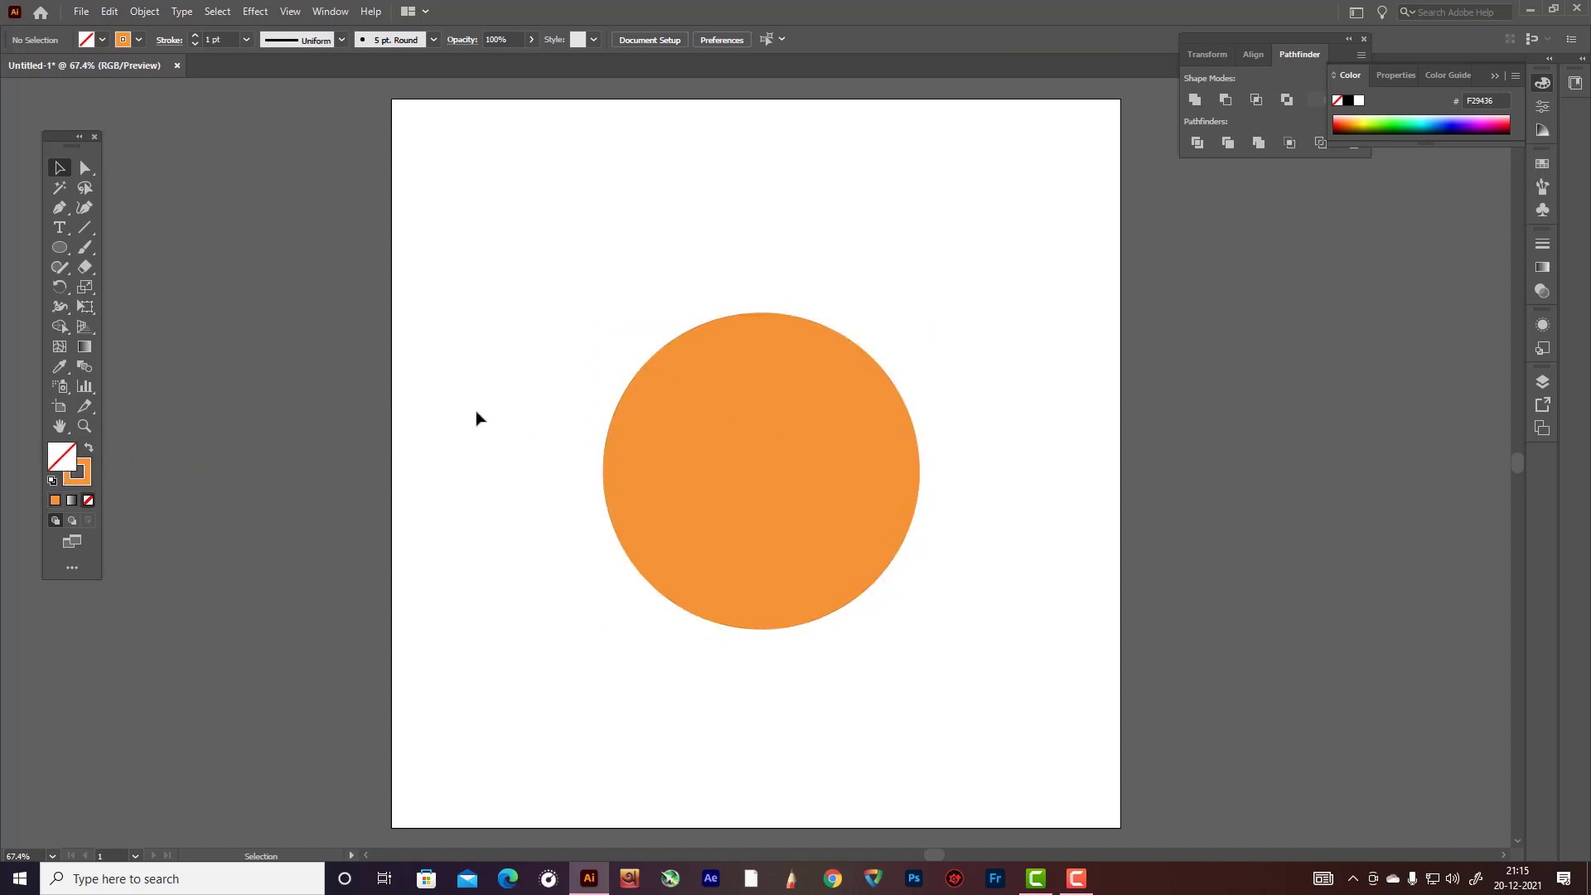
pyautogui.moveTo(59, 247); pyautogui.dragTo(102, 287)
pyautogui.moveTo(567, 360); pyautogui.dragTo(621, 414)
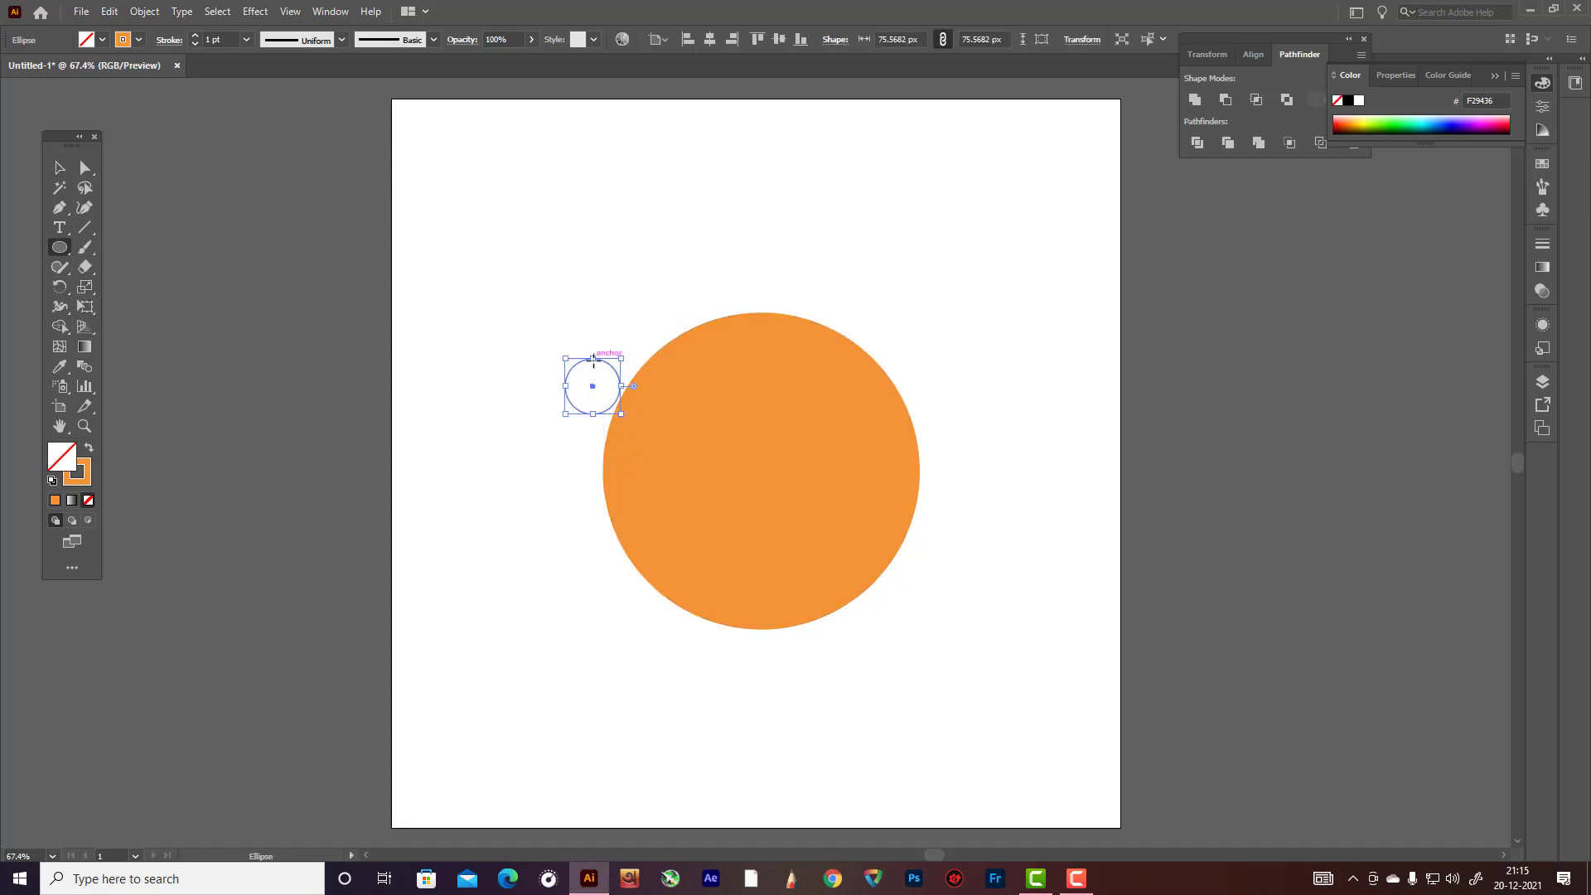
pyautogui.moveTo(595, 358); pyautogui.dragTo(633, 383)
pyautogui.press('v')
pyautogui.click(491, 250)
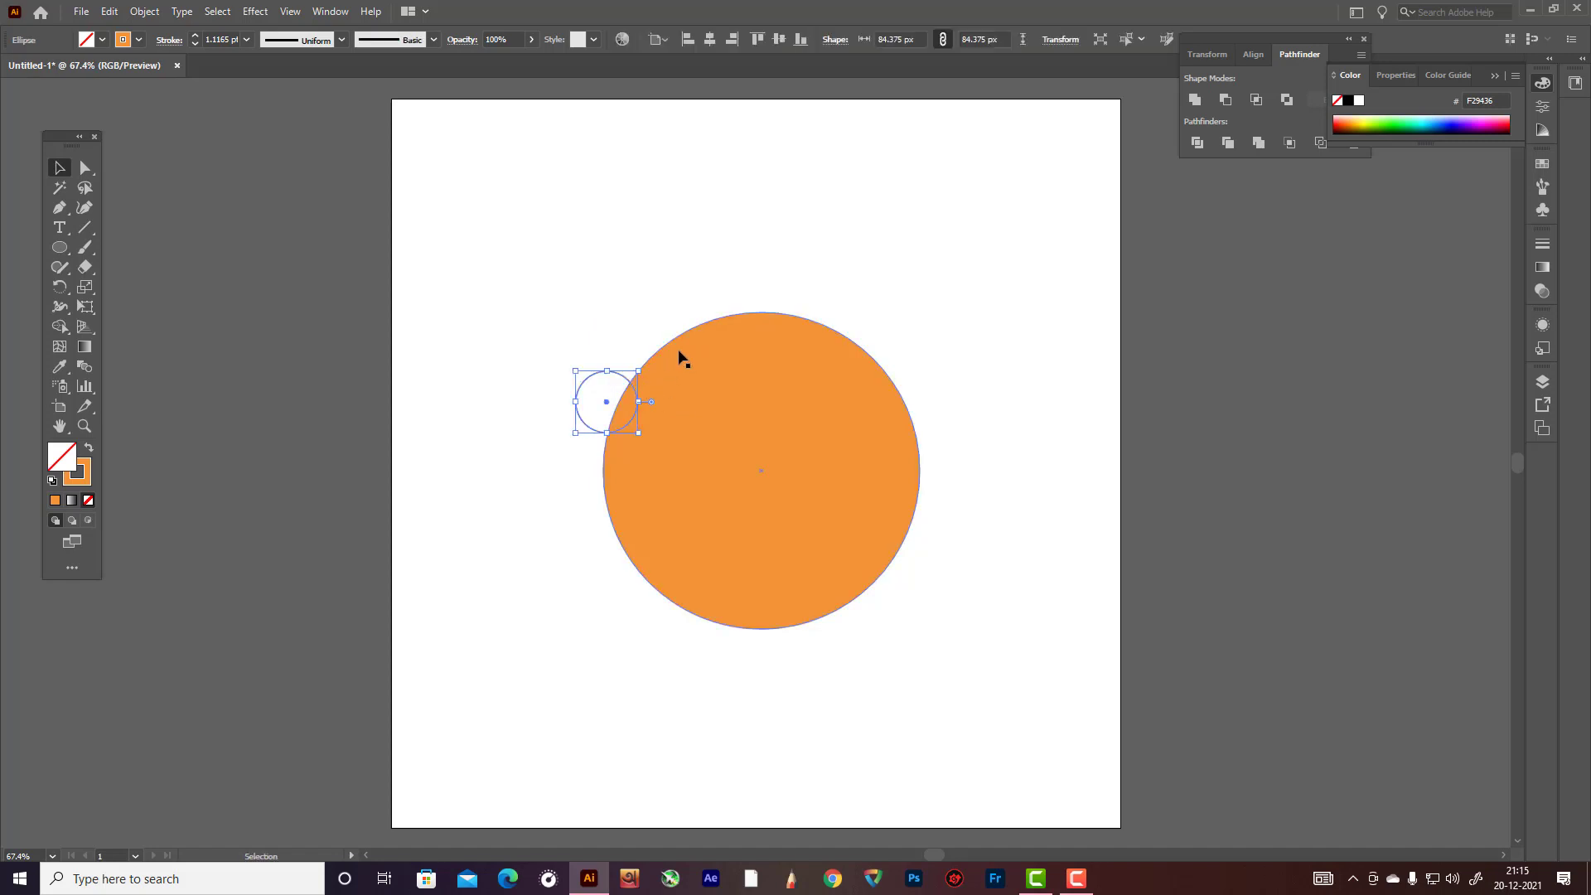
# - Draw a thin flat ellipse about 37 by 2.6 px in the empty area up and left of the small circle
pyautogui.scroll(4, 556, 331)
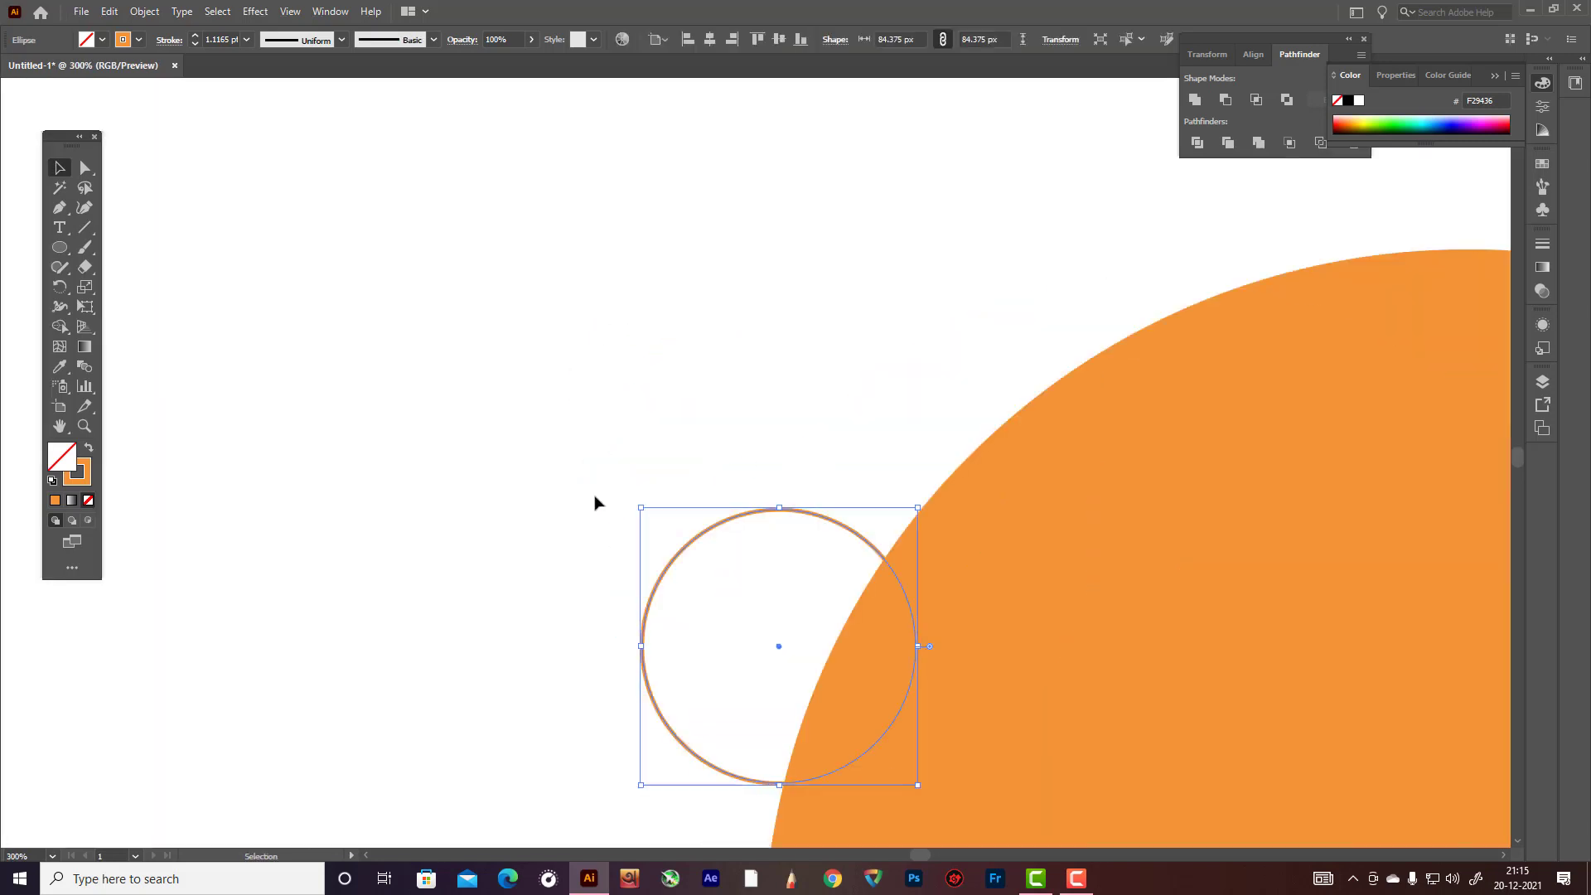
pyautogui.scroll(-3, 580, 489)
pyautogui.click(501, 473)
pyautogui.moveTo(60, 247); pyautogui.dragTo(106, 287)
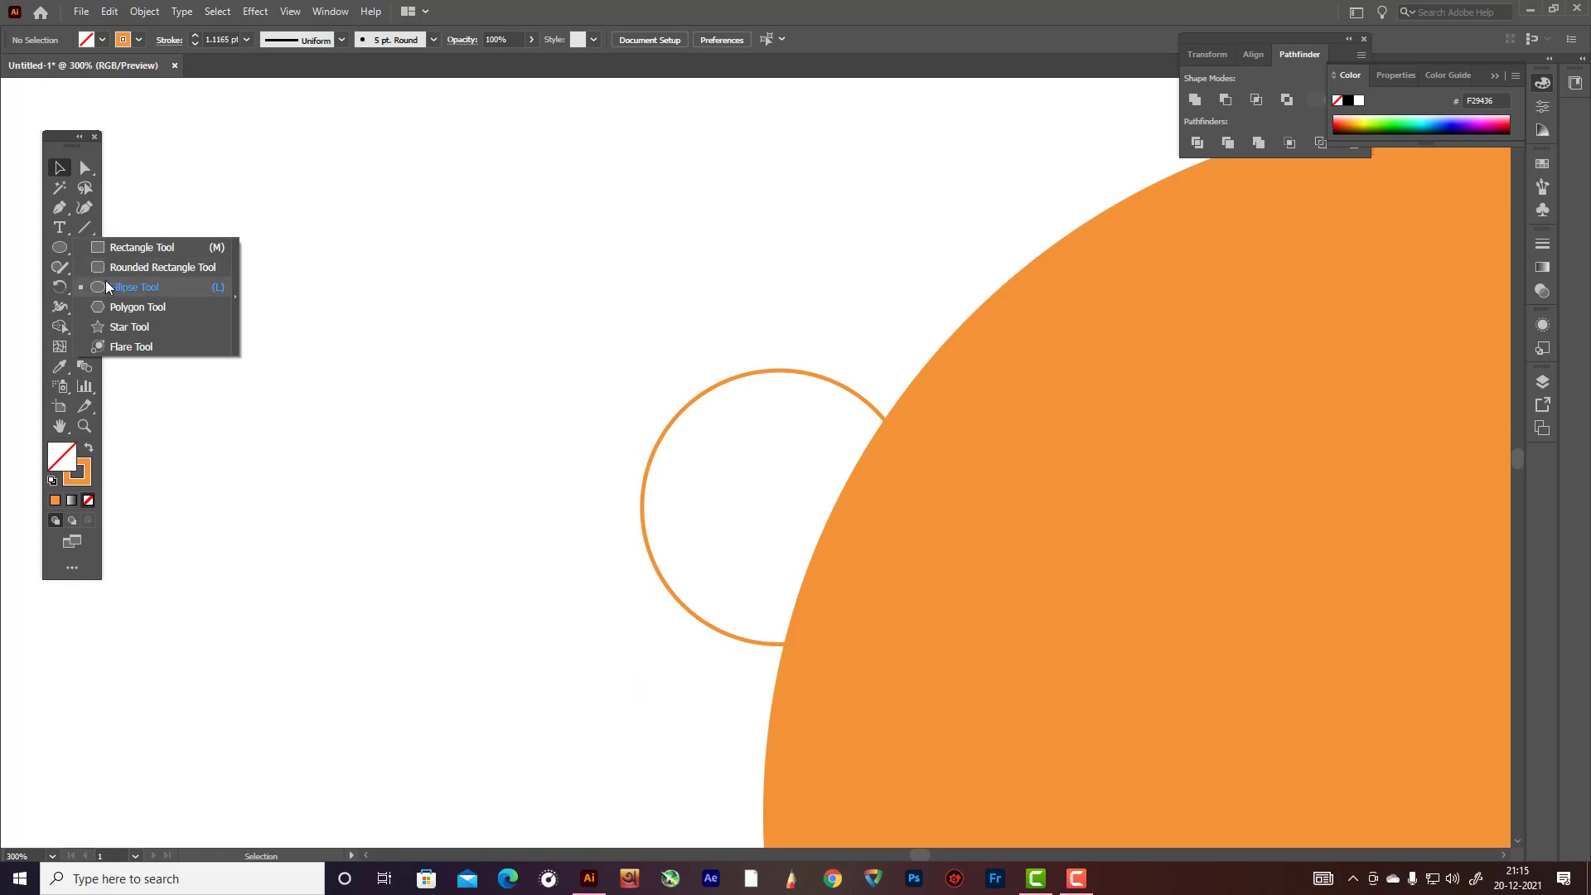
pyautogui.moveTo(207, 228); pyautogui.dragTo(330, 235)
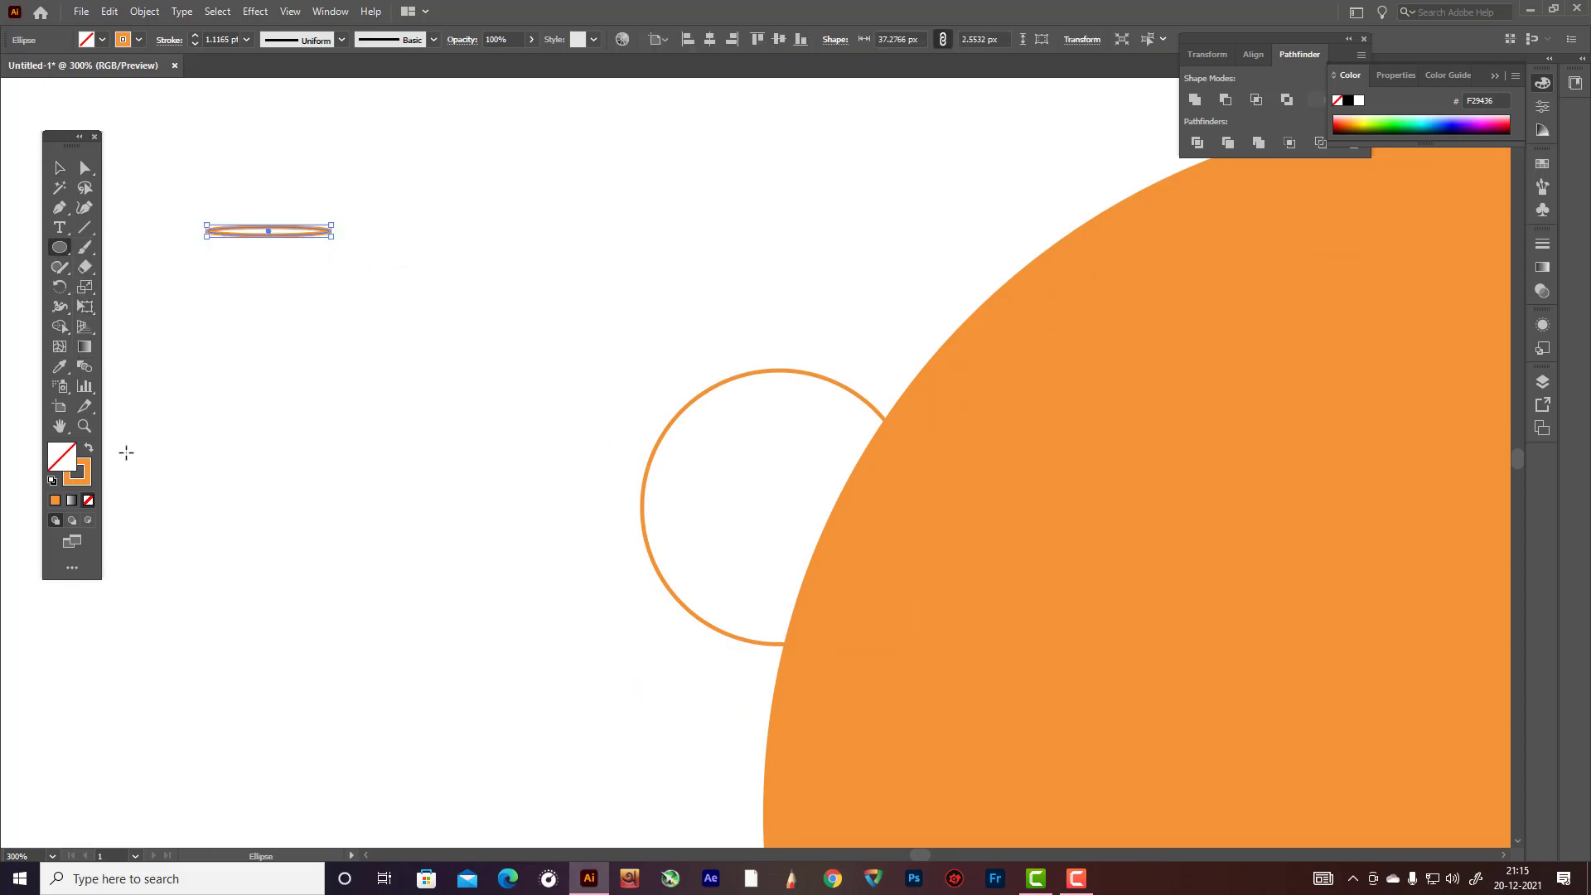
# - Give the thin ellipse a near-black 110800 fill and no stroke
pyautogui.click(90, 450)
pyautogui.doubleClick(68, 461)
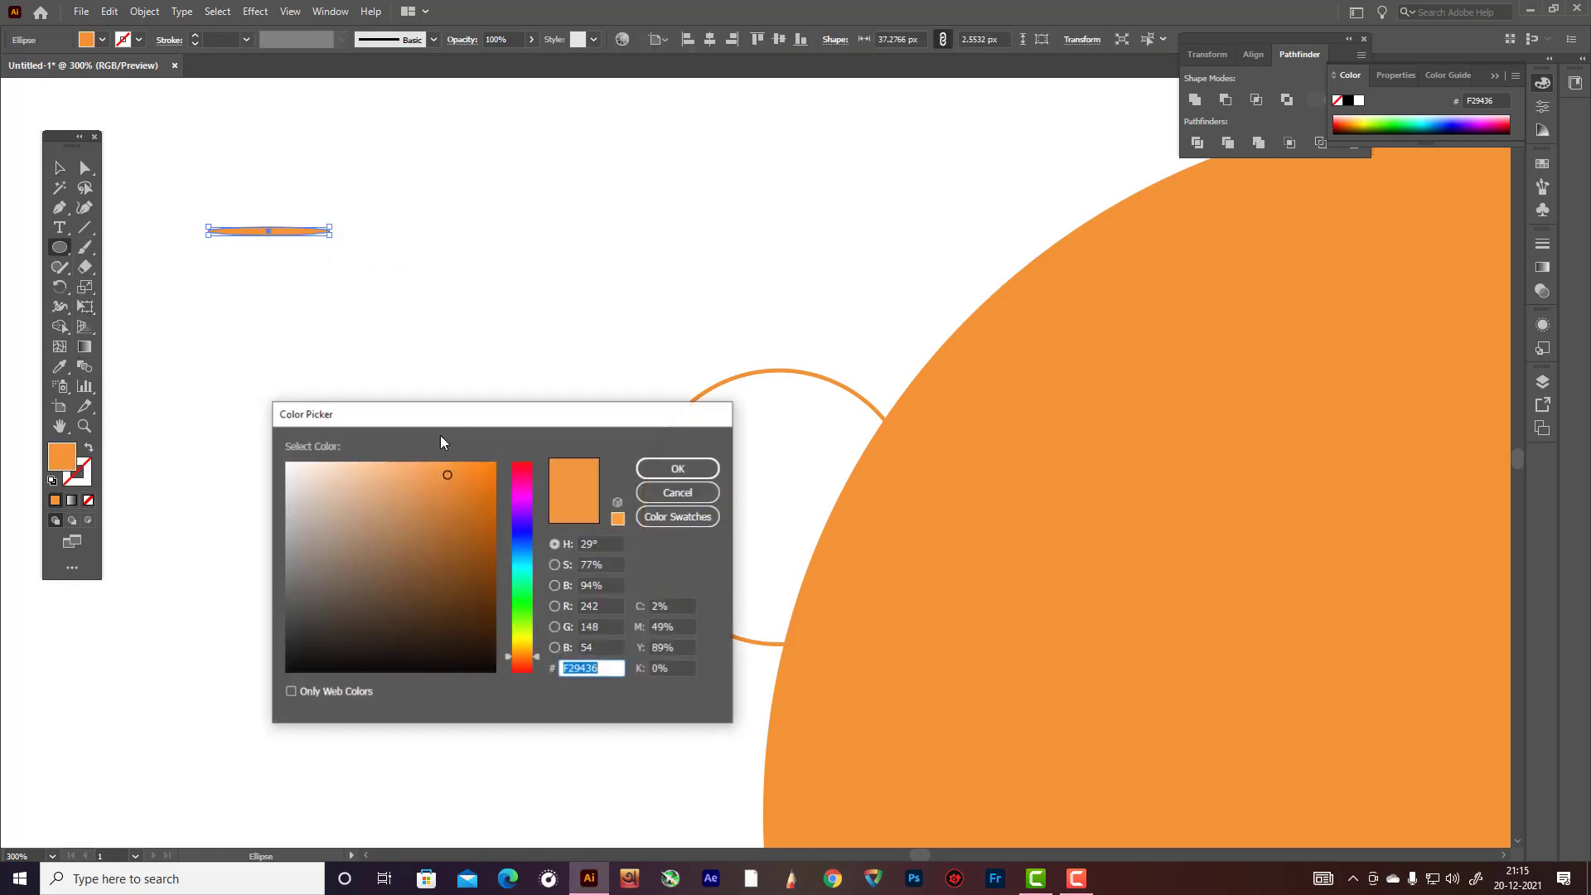
pyautogui.click(494, 659)
pyautogui.click(678, 469)
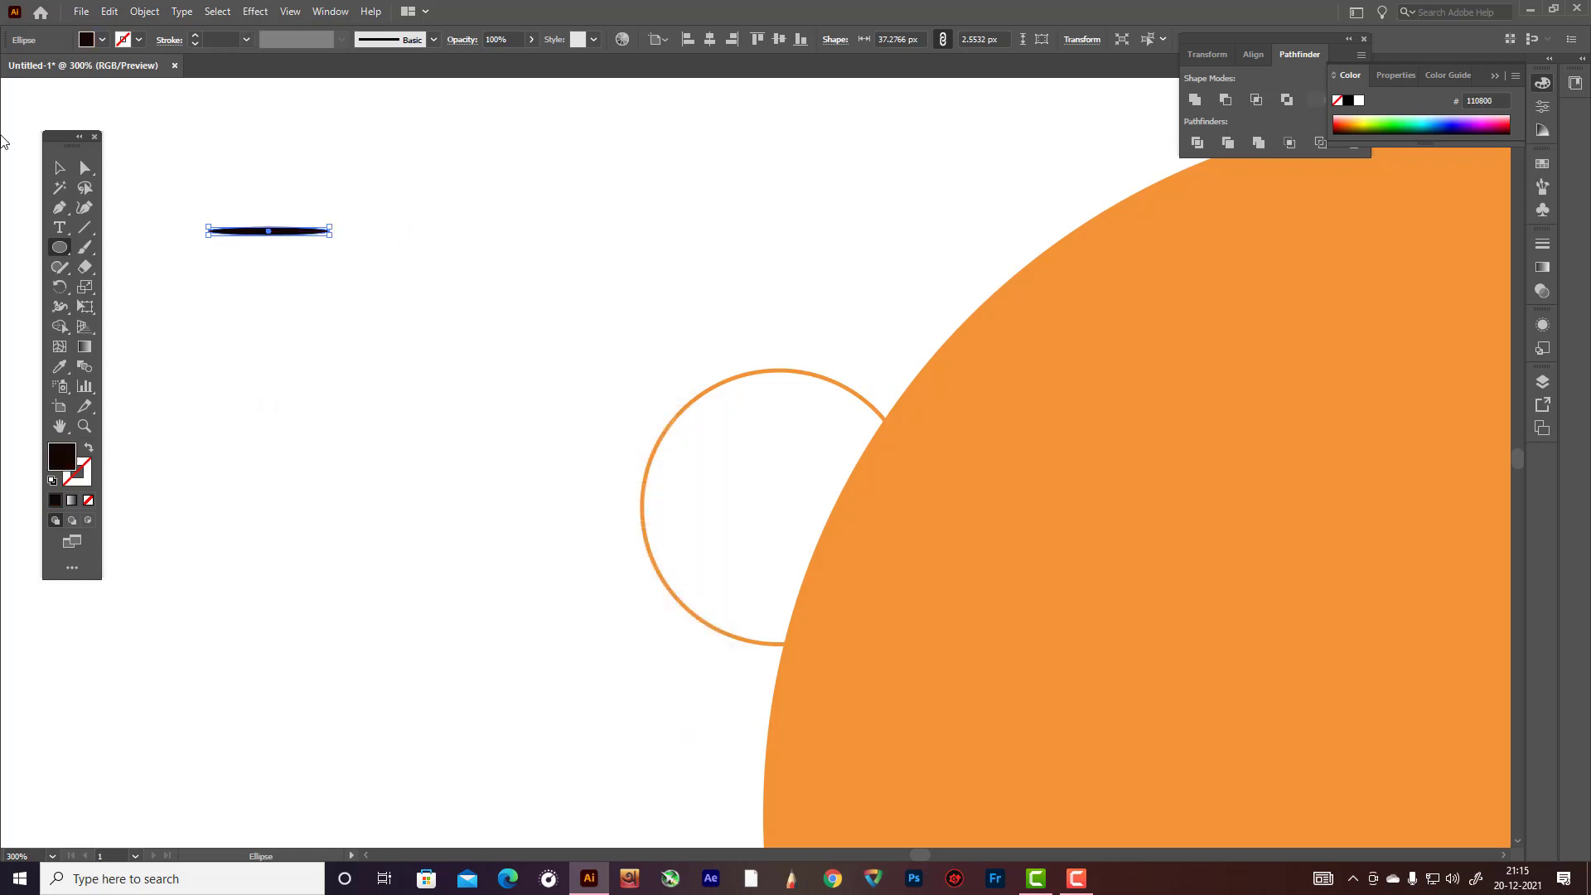
# - Create an art brush from the thin ellipse with Pressure width and Hue Shift colorization, then deselect the ellipse
pyautogui.press('F5')
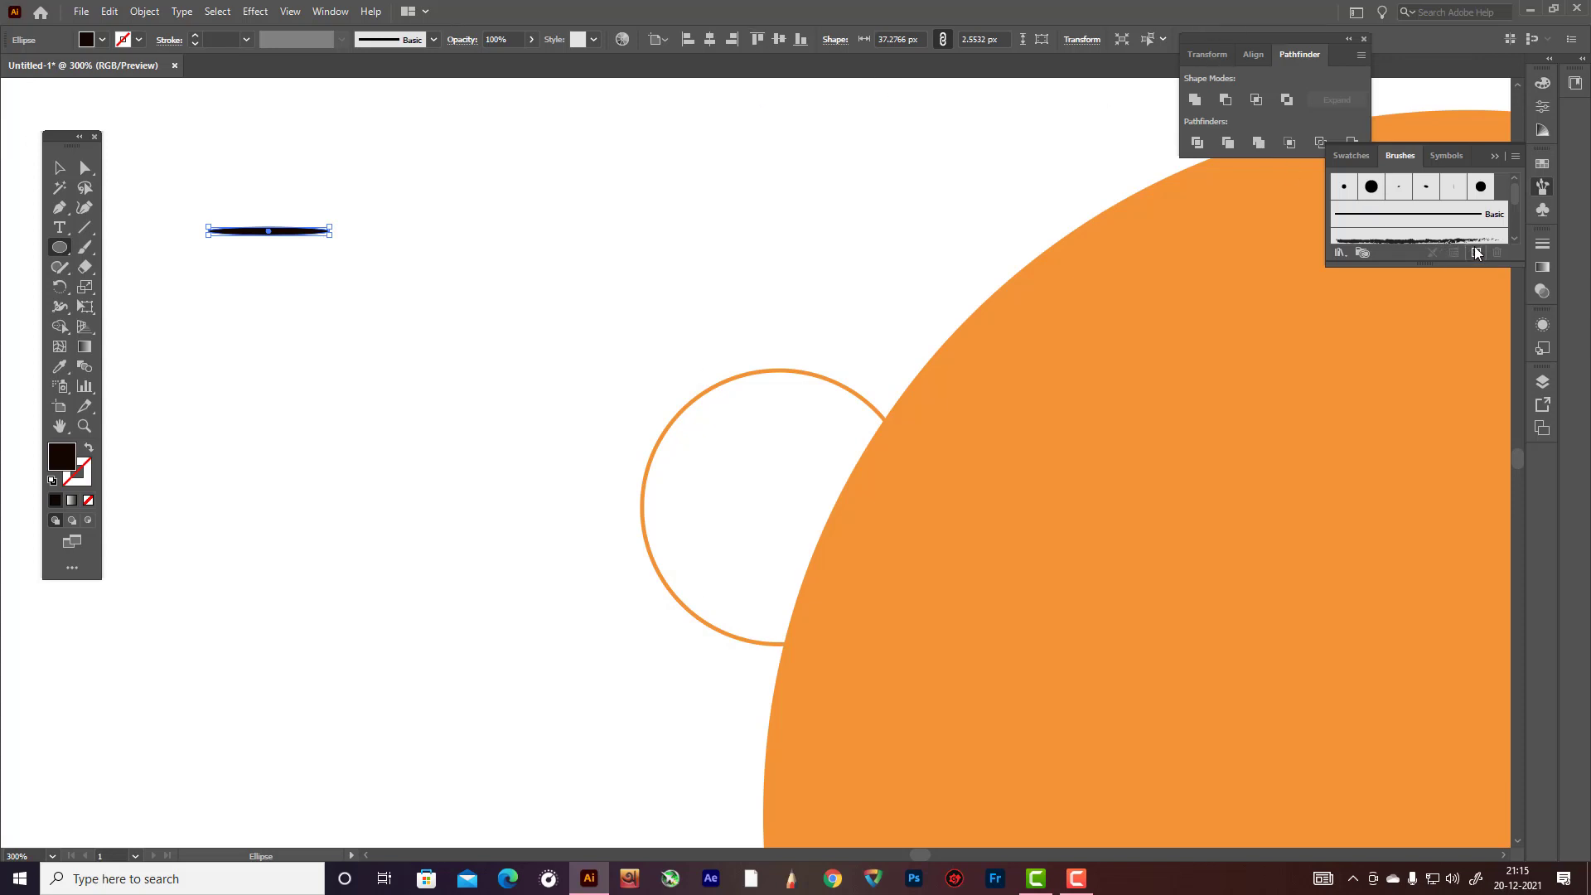
pyautogui.click(1476, 252)
pyautogui.click(731, 480)
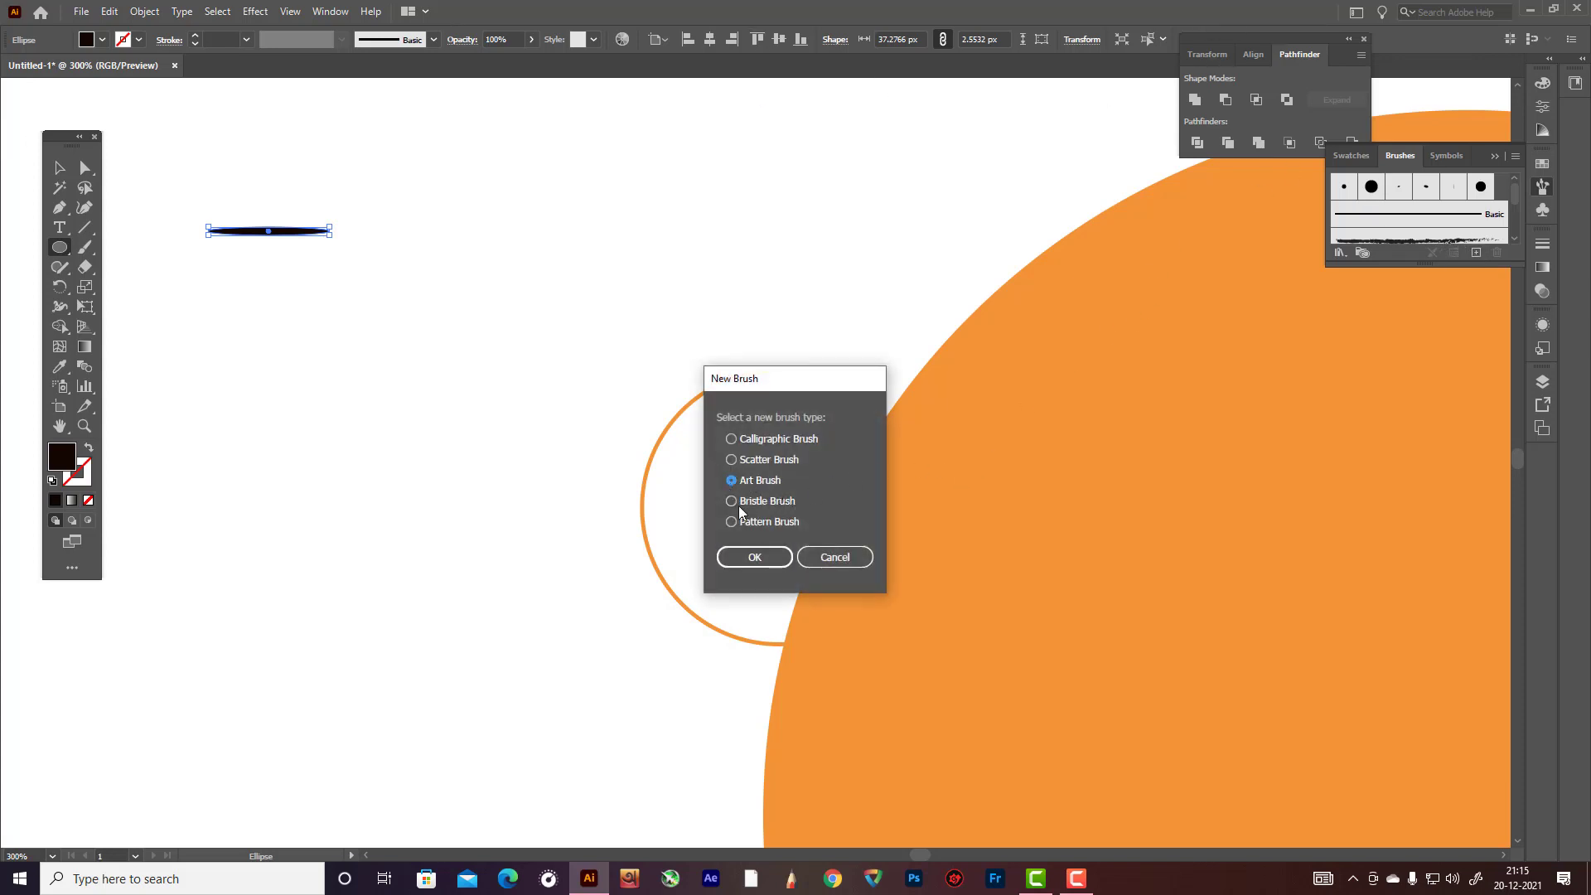
pyautogui.click(754, 557)
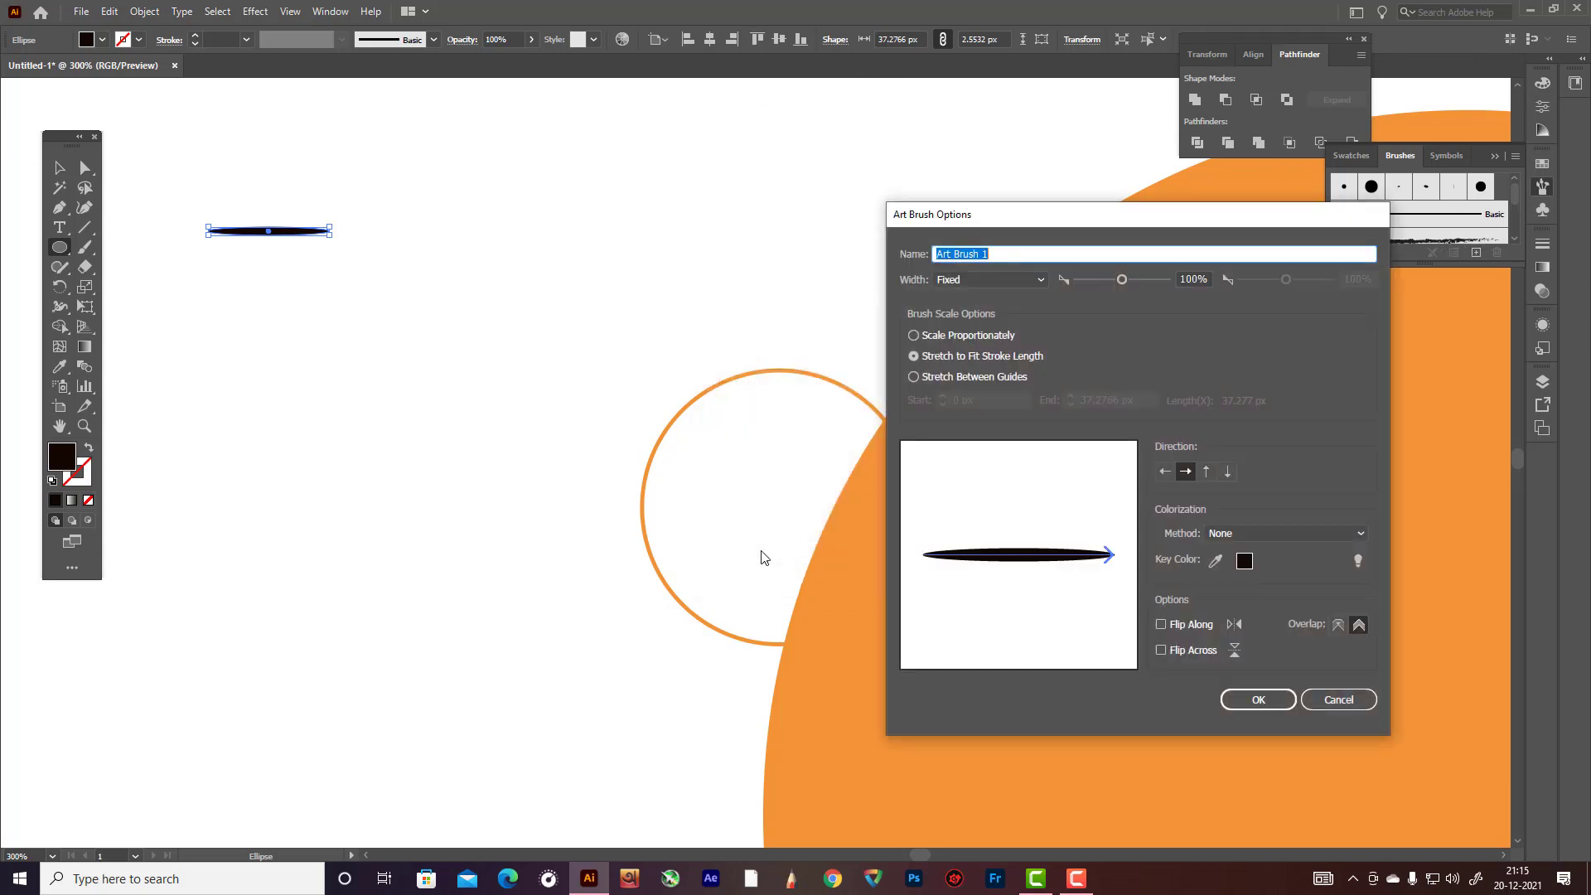
pyautogui.click(1042, 279)
pyautogui.click(996, 333)
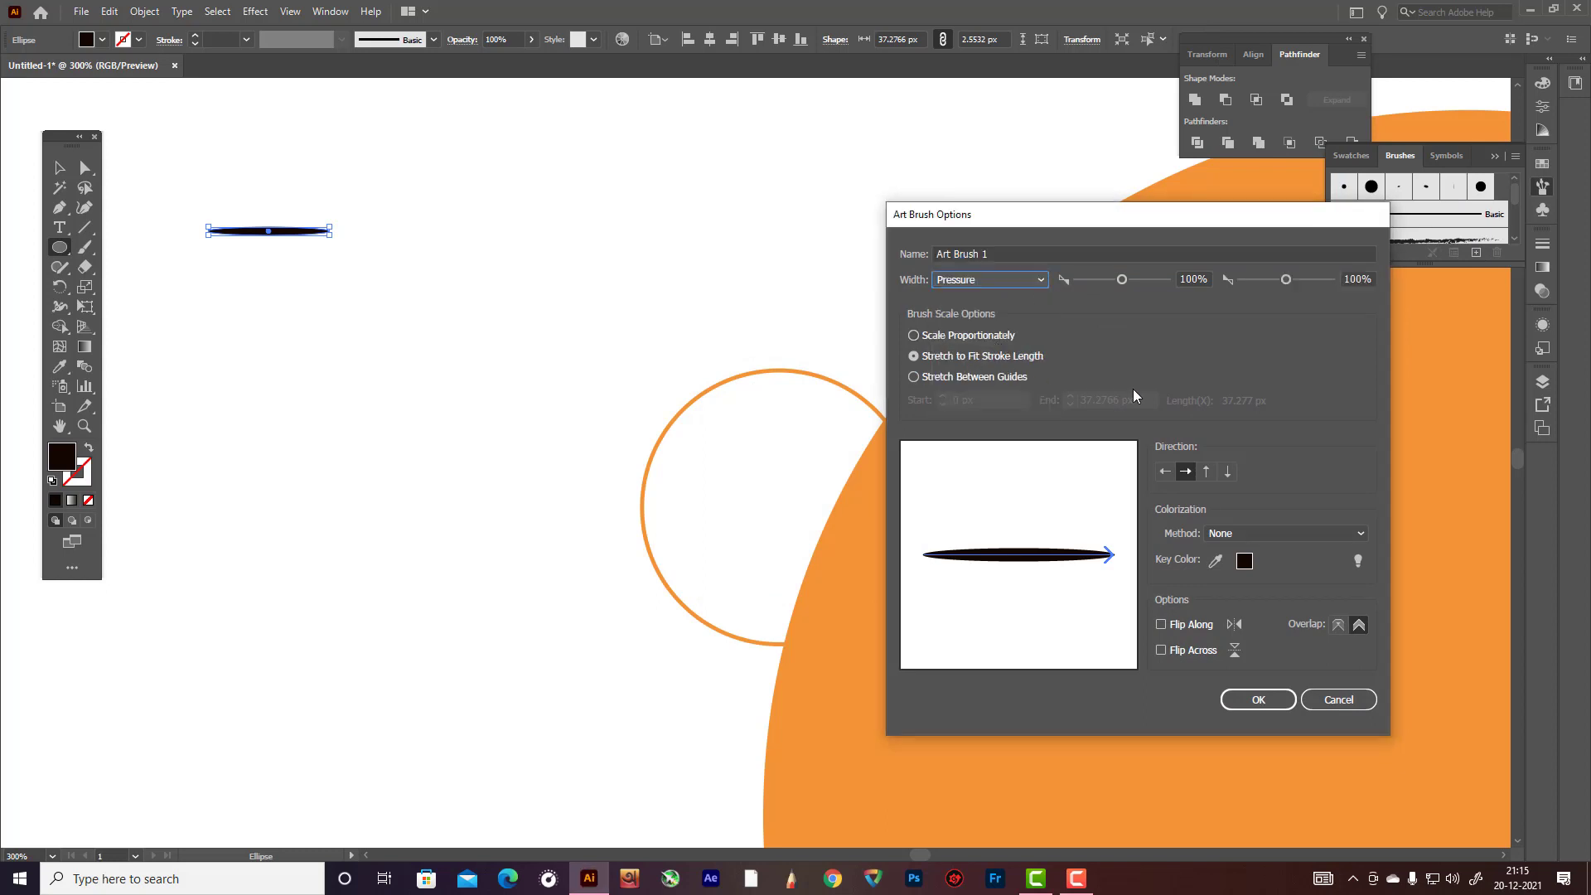
pyautogui.click(1360, 534)
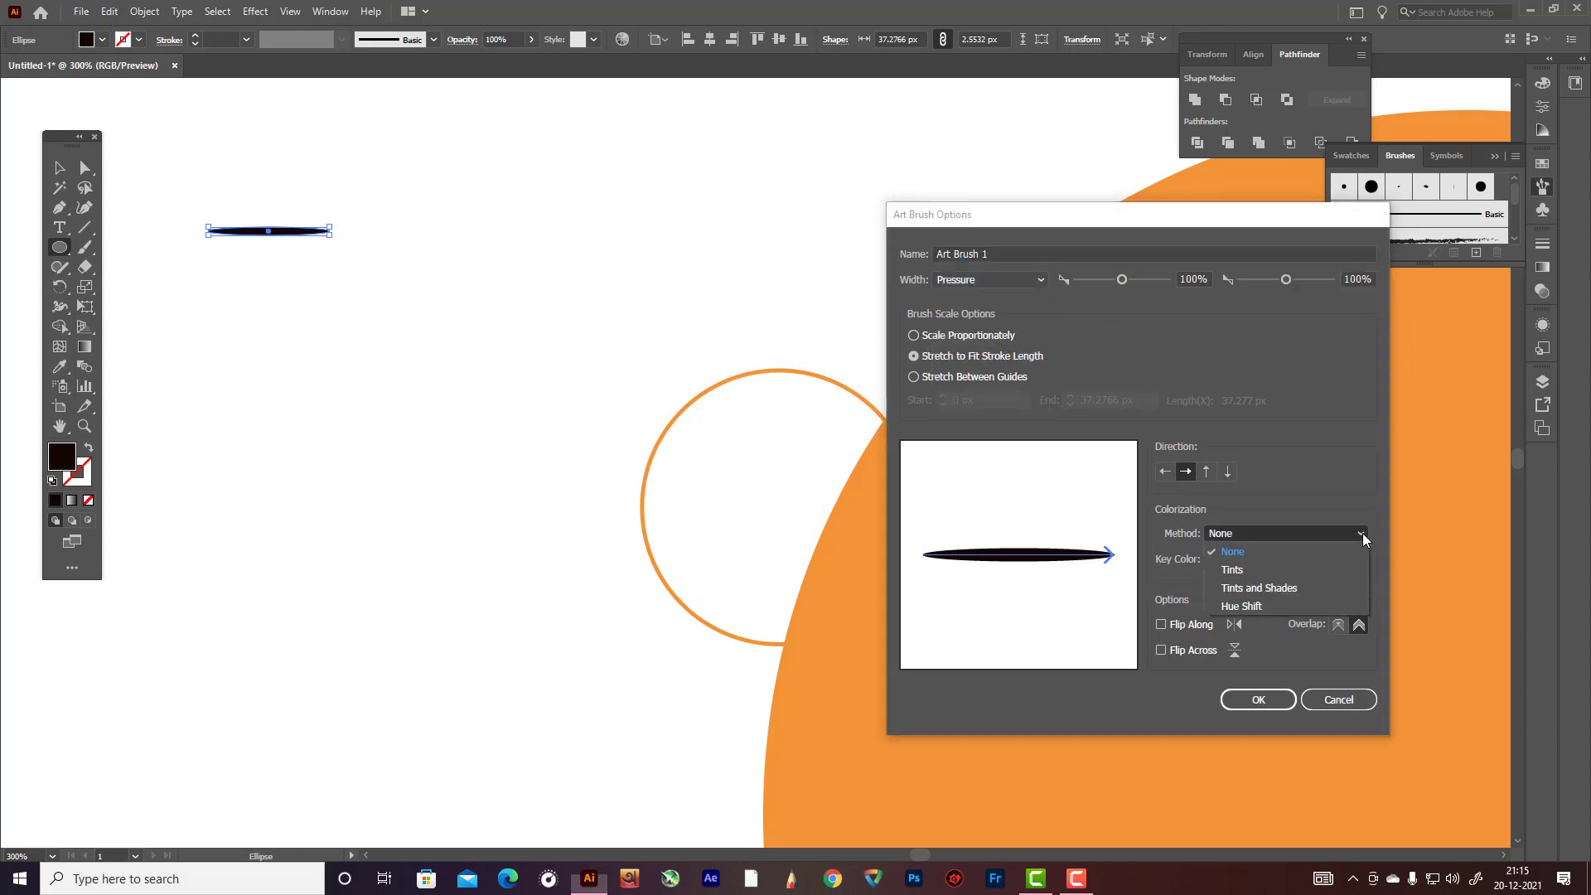
pyautogui.click(1266, 605)
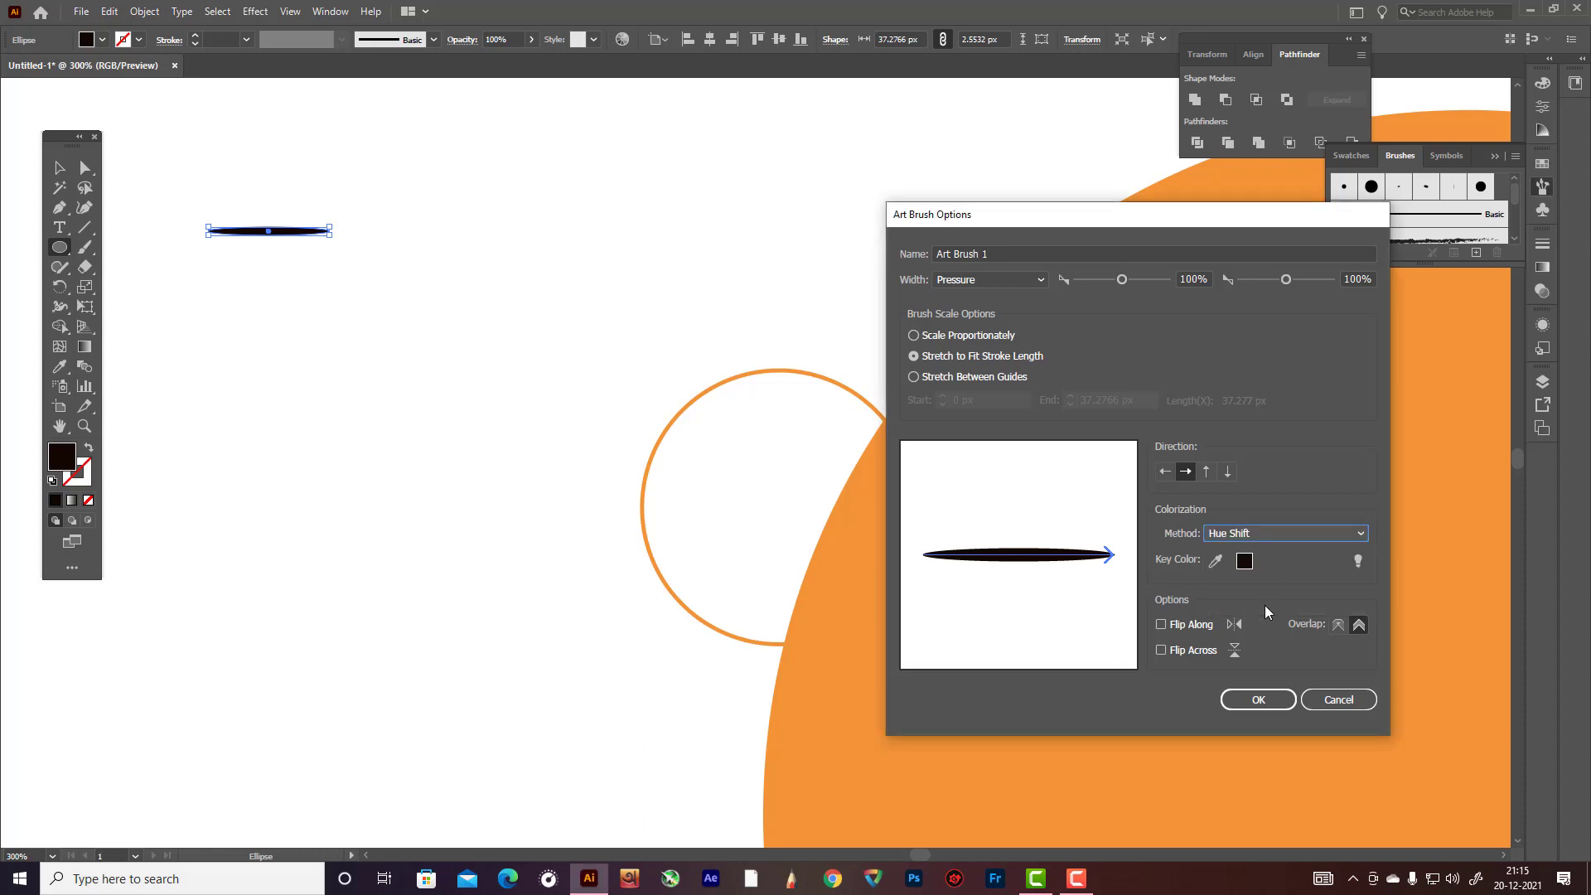
pyautogui.click(1270, 703)
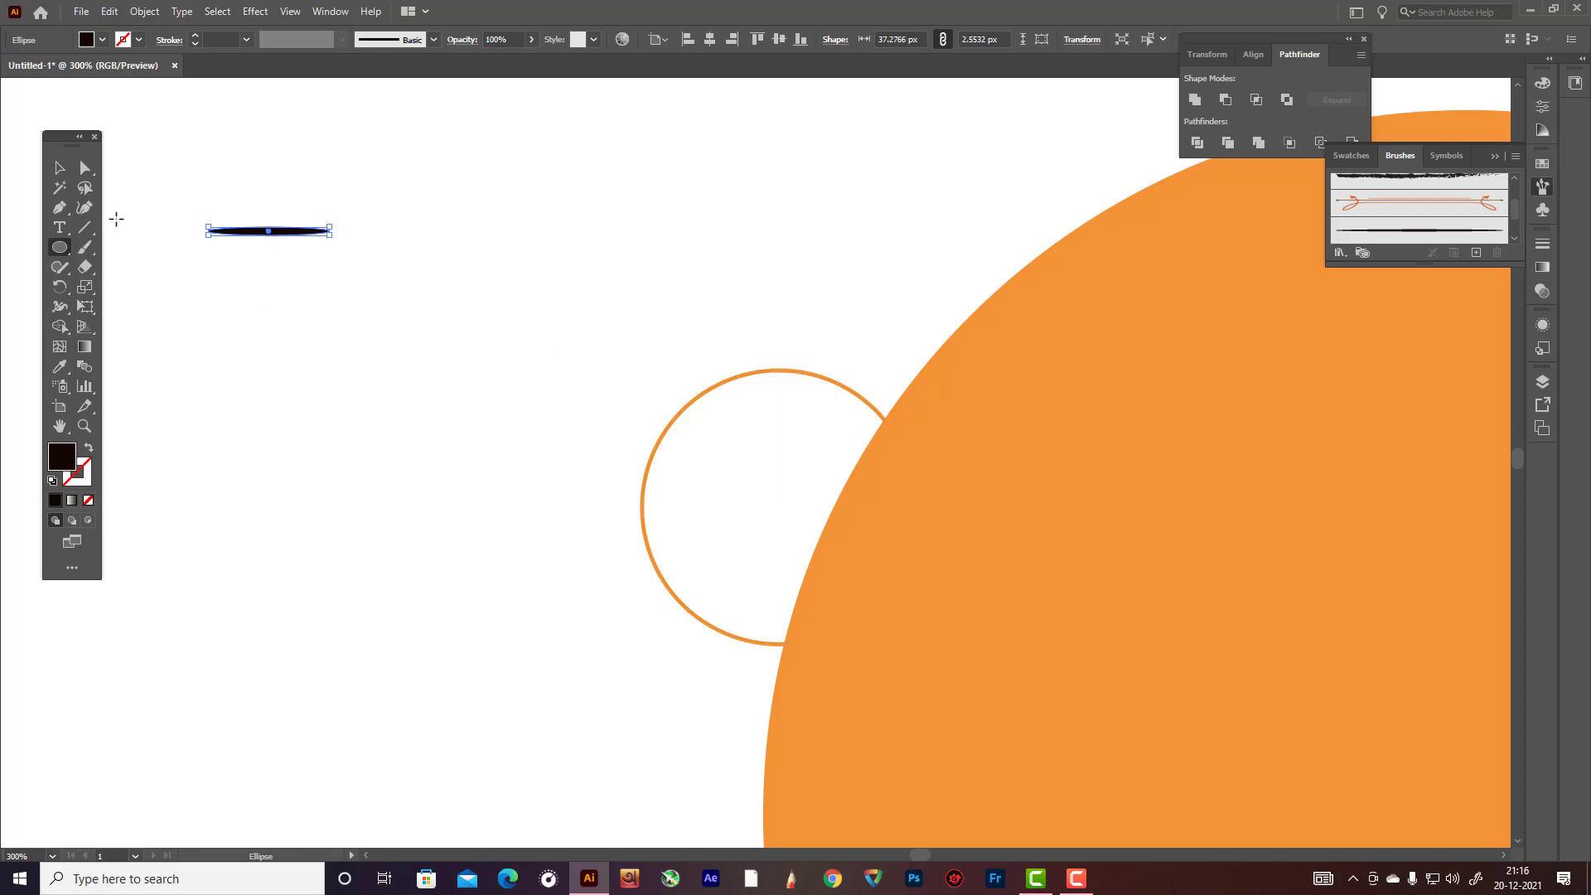
pyautogui.click(917, 357)
pyautogui.click(832, 468)
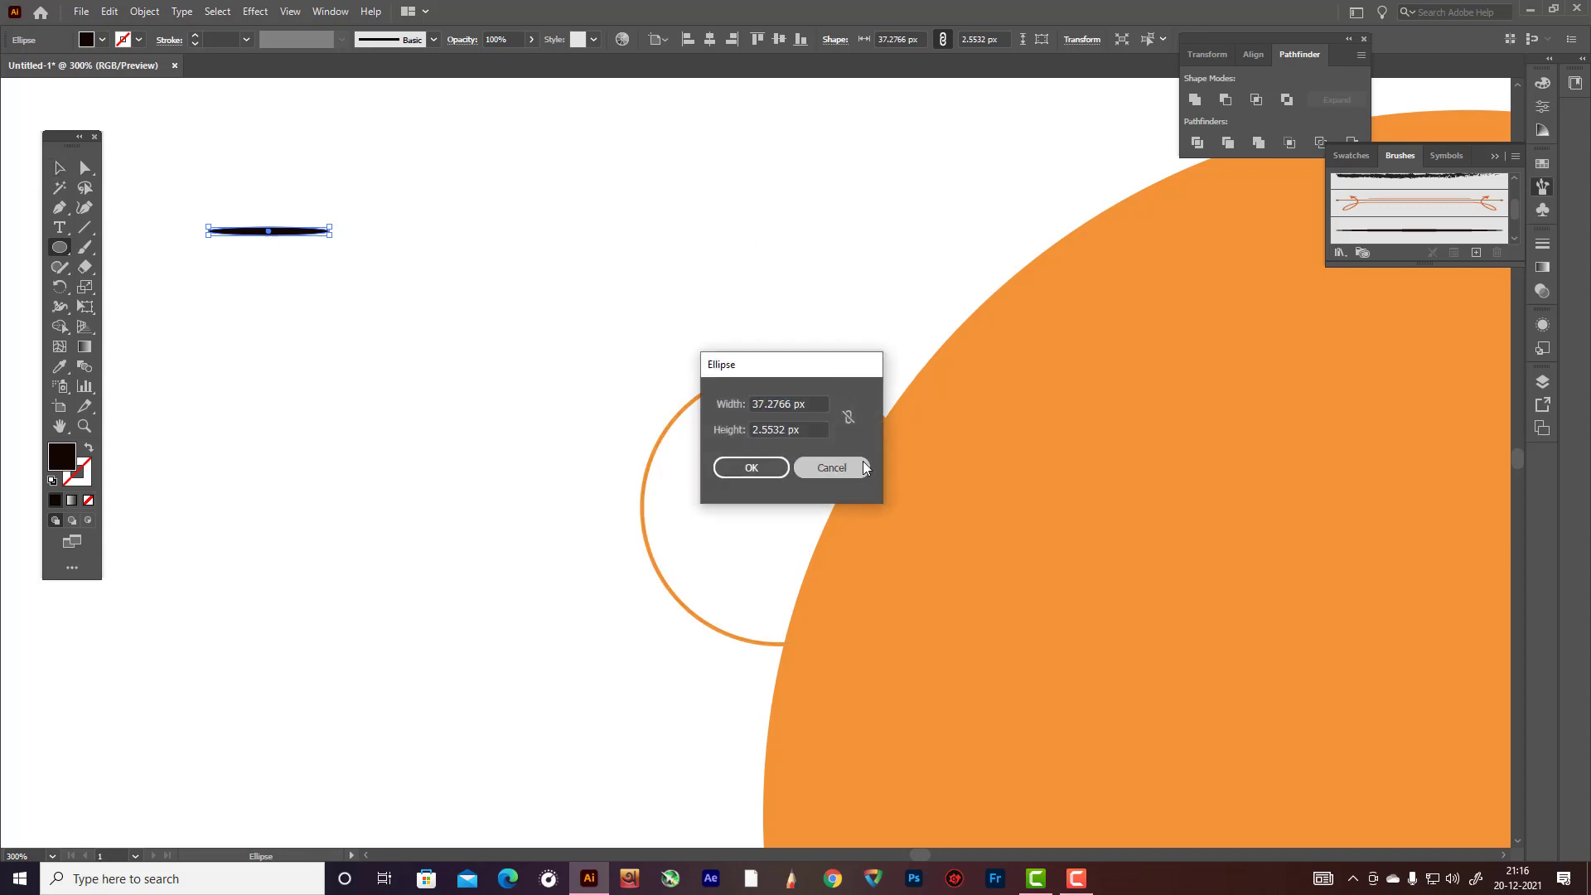
pyautogui.click(59, 167)
pyautogui.click(763, 288)
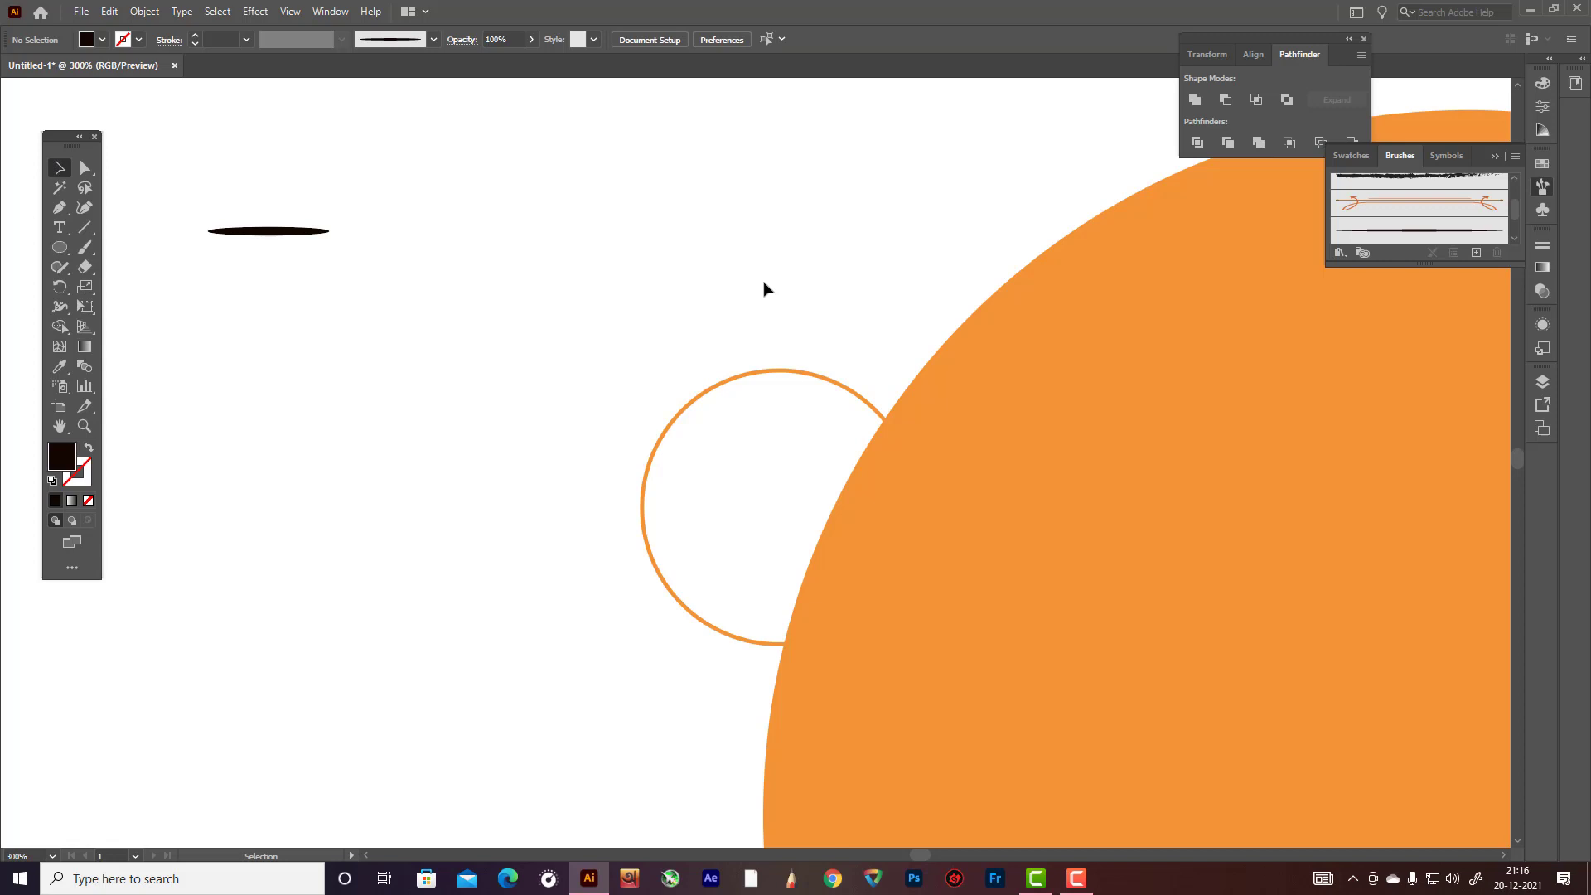
# - Change the small circle from an outline to a solid darker orange D17828 fill without a stroke
pyautogui.click(776, 373)
pyautogui.click(89, 448)
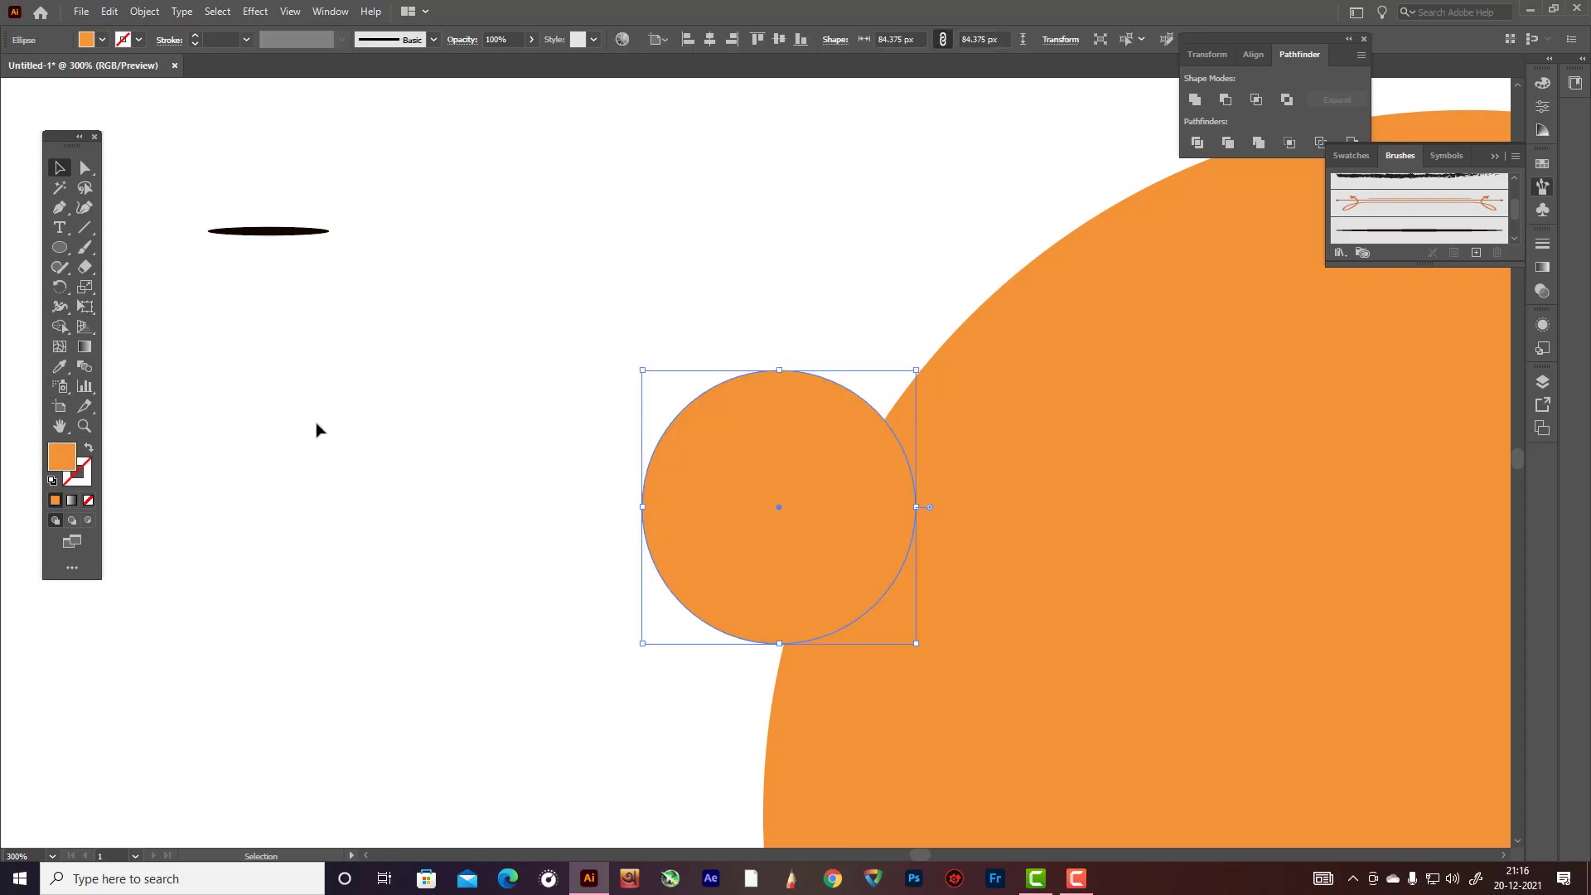
pyautogui.click(317, 430)
pyautogui.click(792, 412)
pyautogui.doubleClick(58, 462)
pyautogui.moveTo(448, 477); pyautogui.dragTo(456, 497)
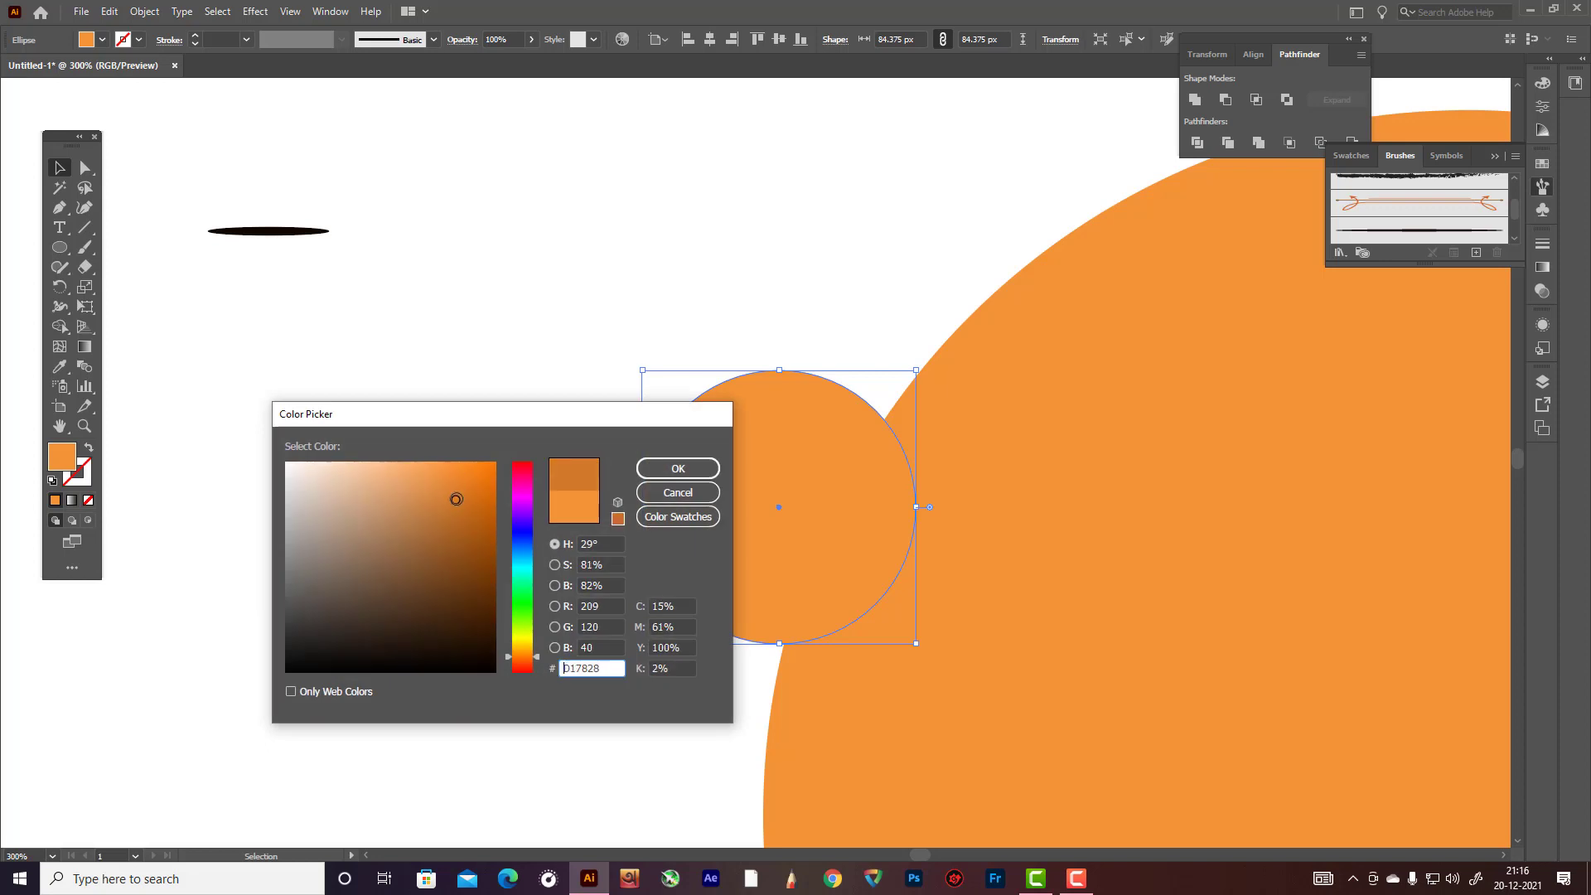
pyautogui.click(678, 469)
# - Send the small circle to the back, behind the large circle
pyautogui.click(771, 513)
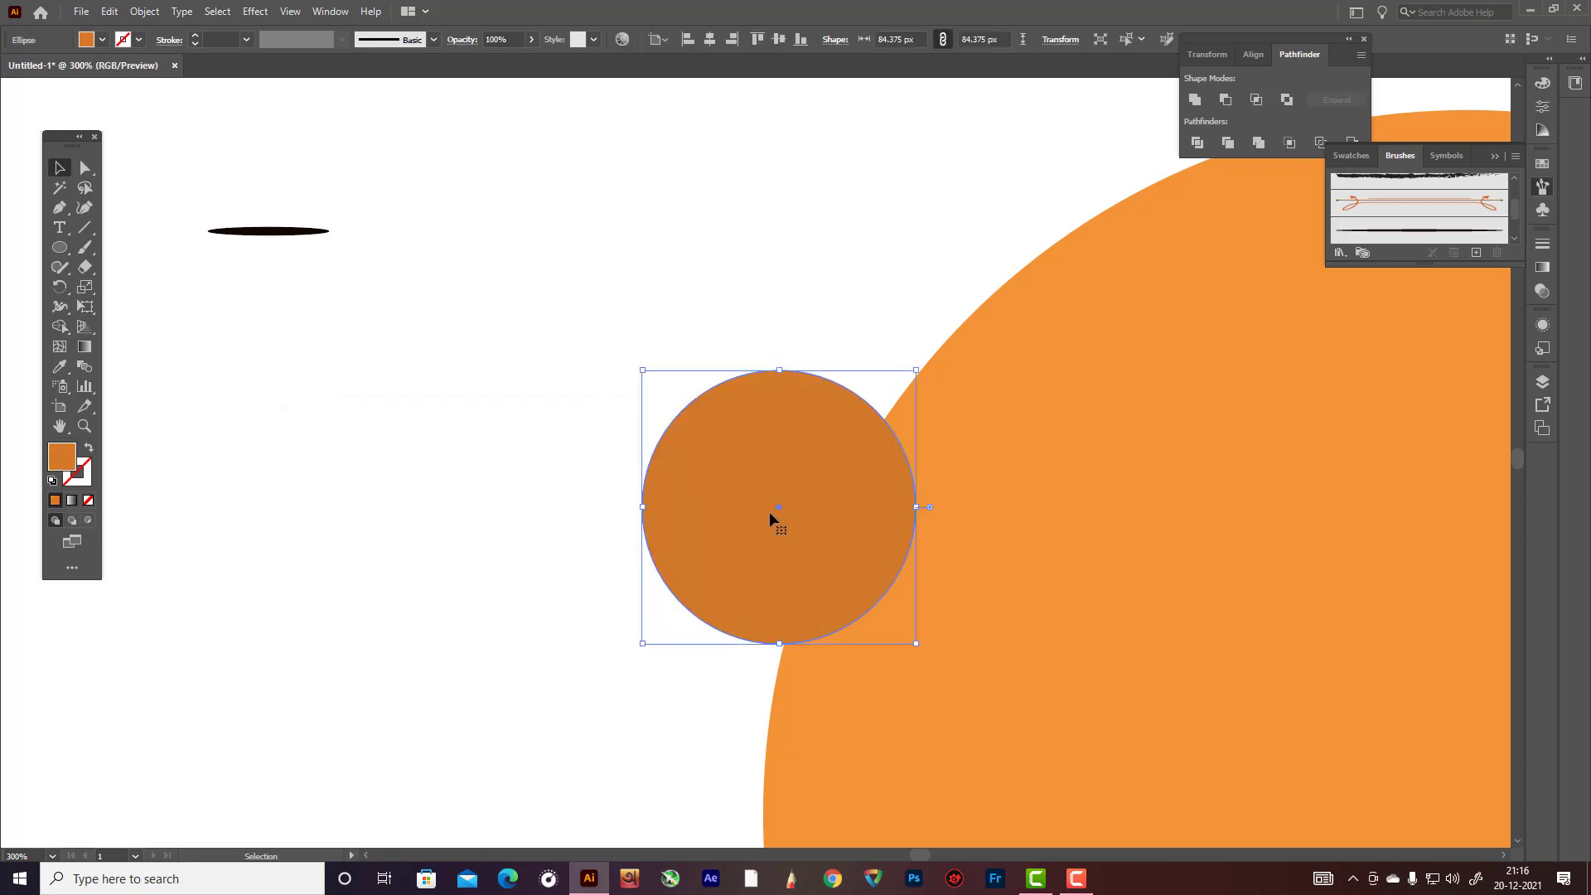
pyautogui.hotkey('ctrl', 'shift', '[')
pyautogui.click(609, 215)
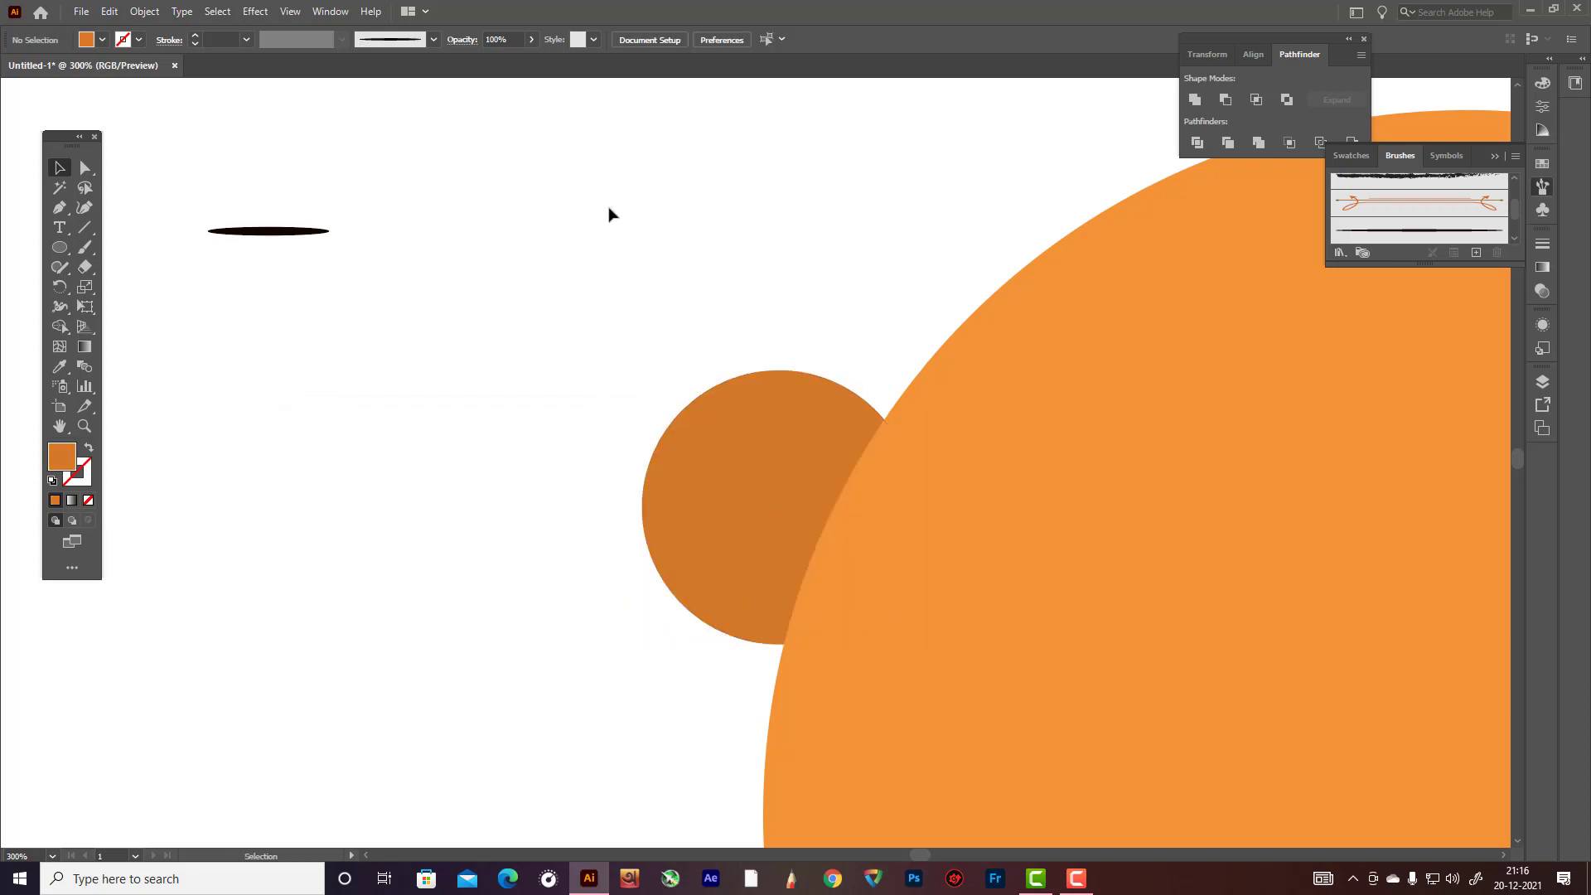
# - Paint a curved line inside the small circle using the Paintbrush, the new art brush, no fill and dark brown stroke 301803
pyautogui.click(85, 248)
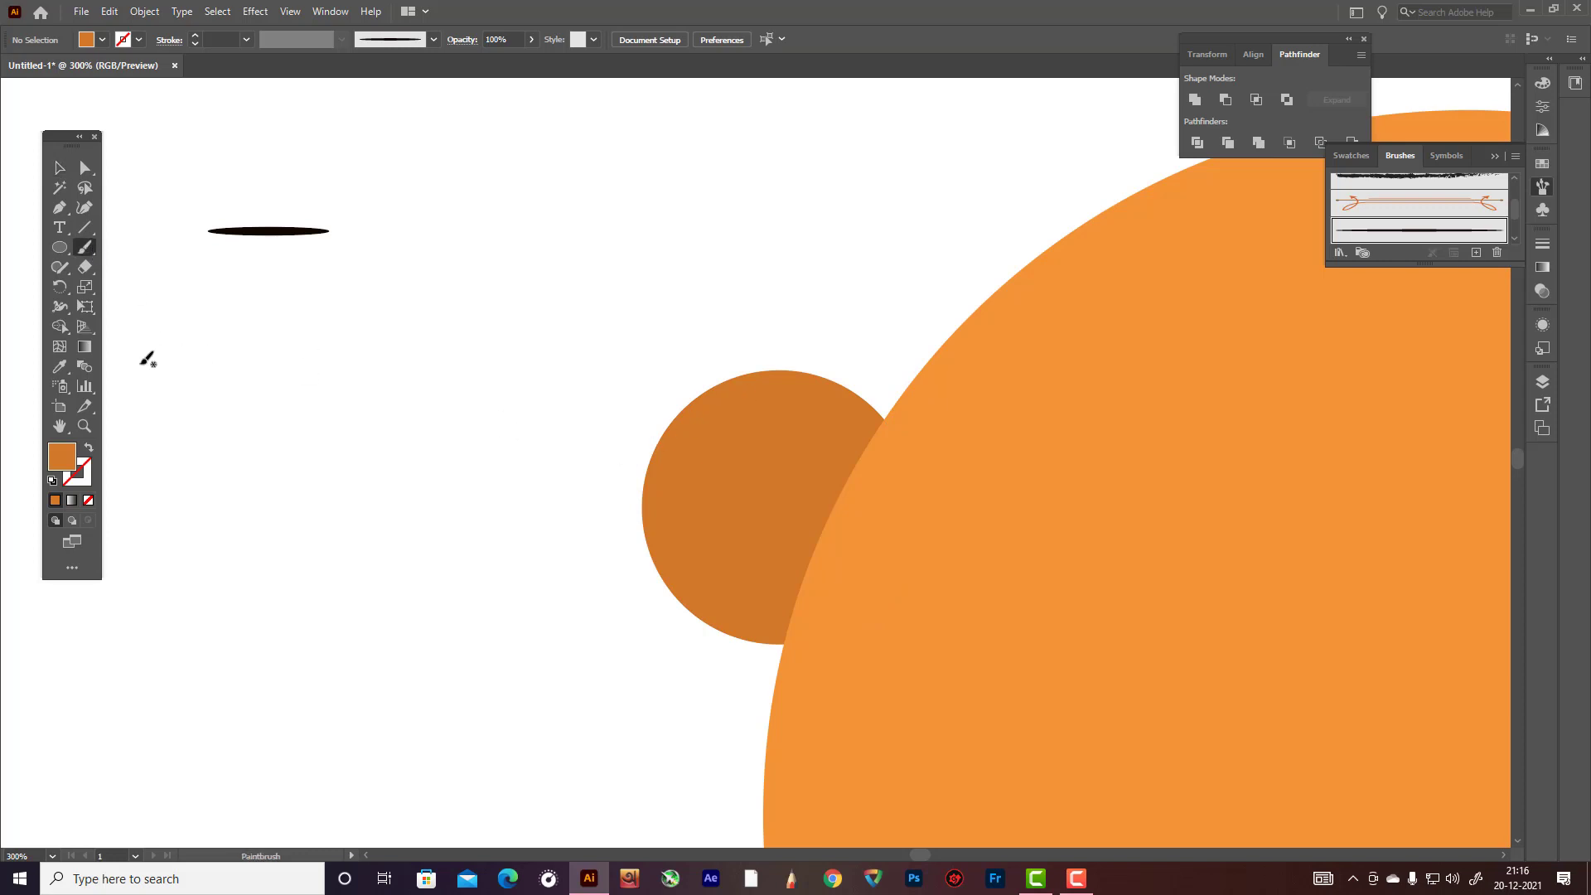
pyautogui.click(90, 449)
pyautogui.click(87, 474)
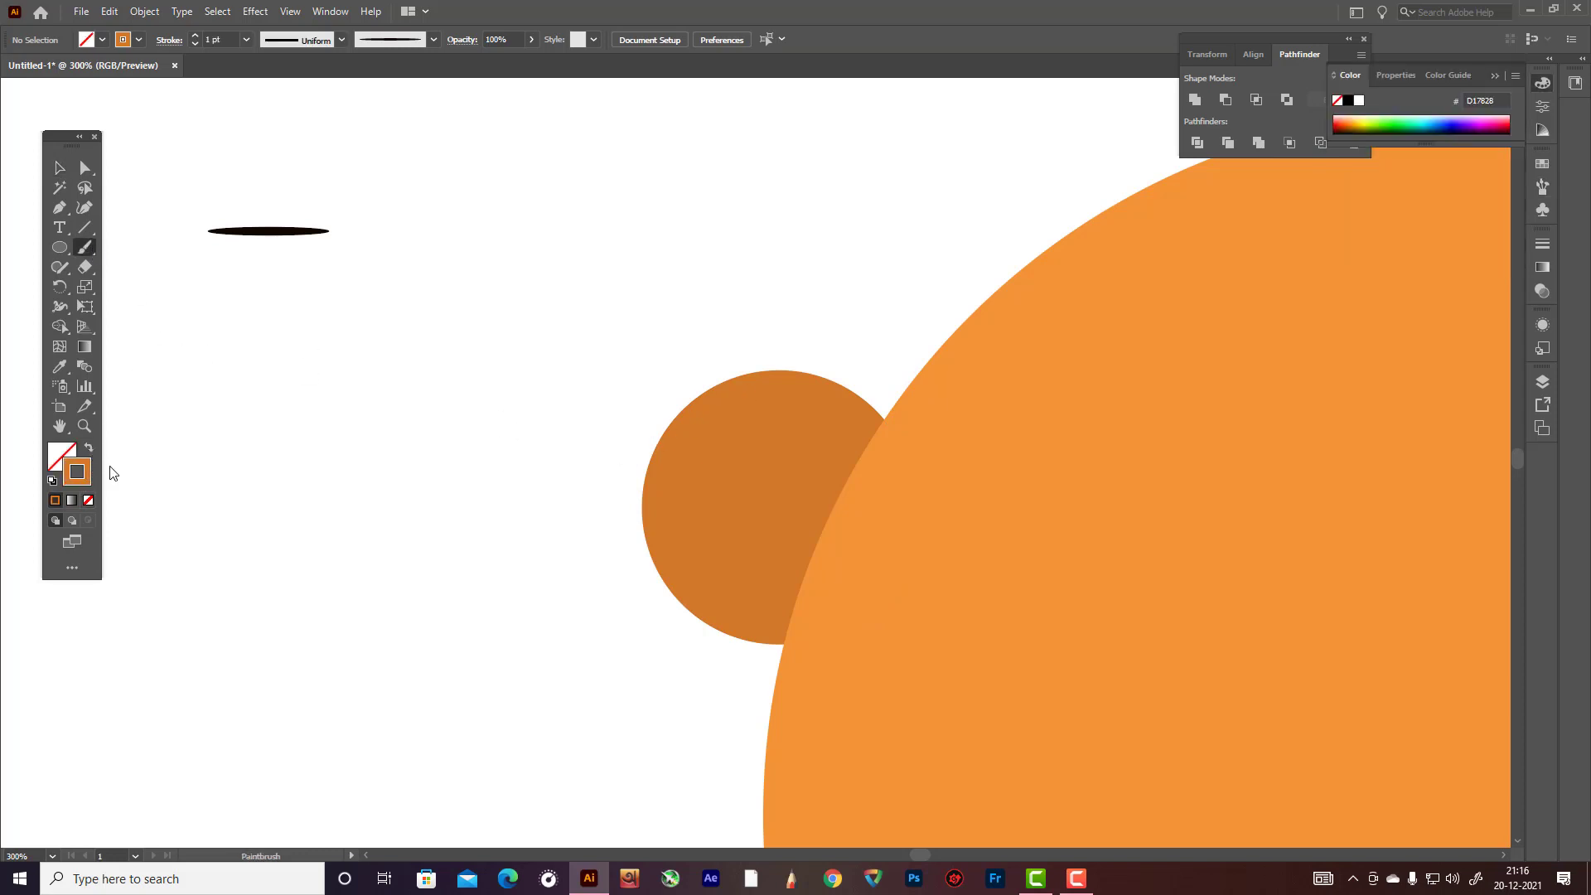
pyautogui.doubleClick(77, 472)
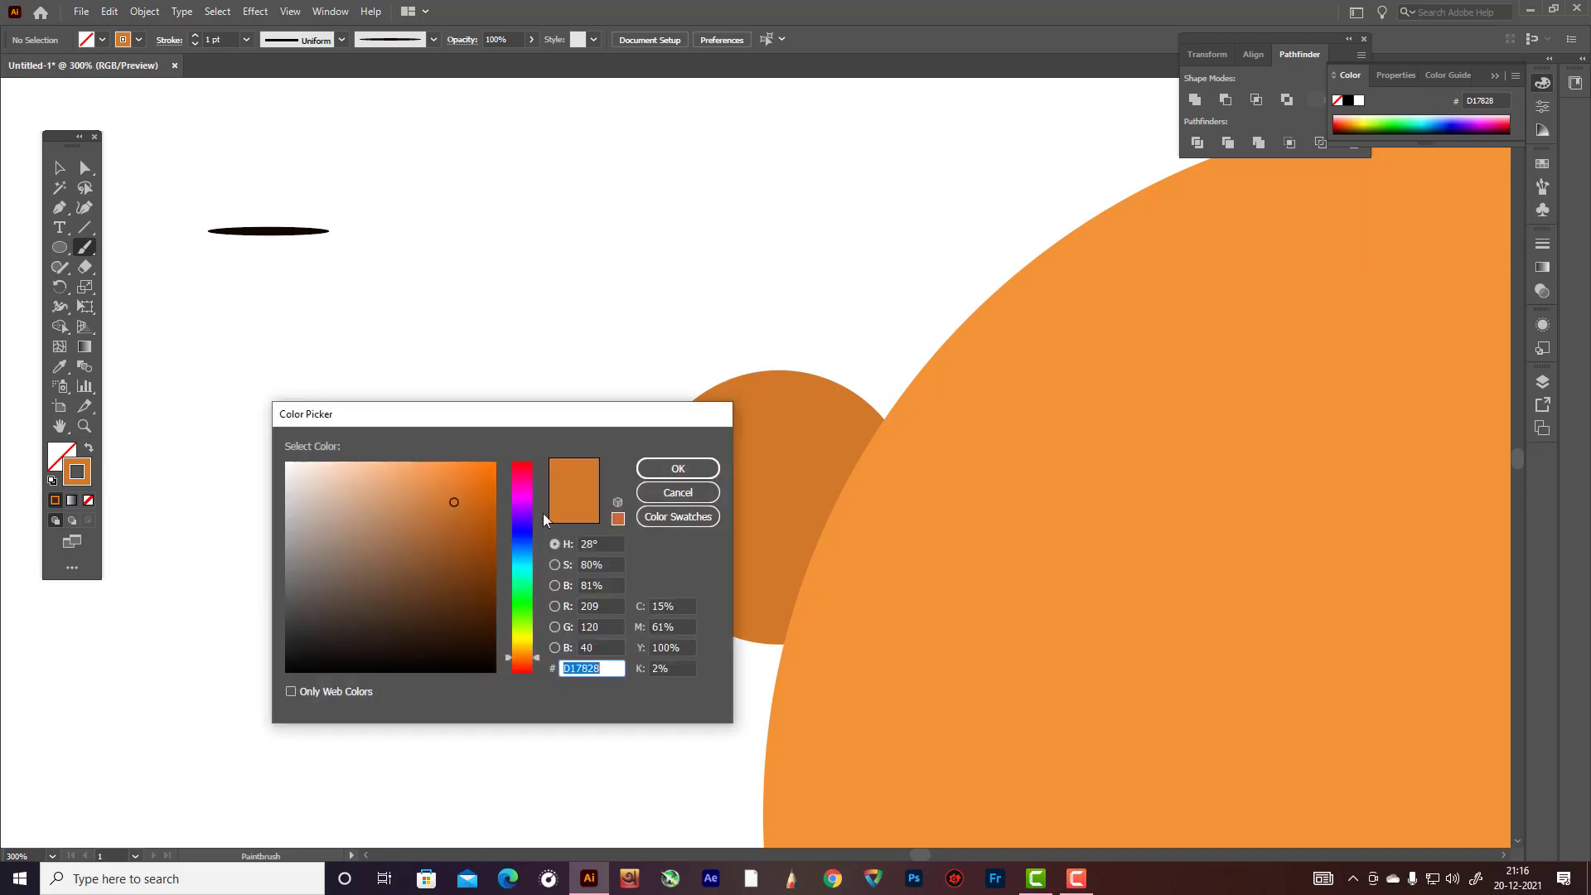
pyautogui.click(493, 615)
pyautogui.click(678, 469)
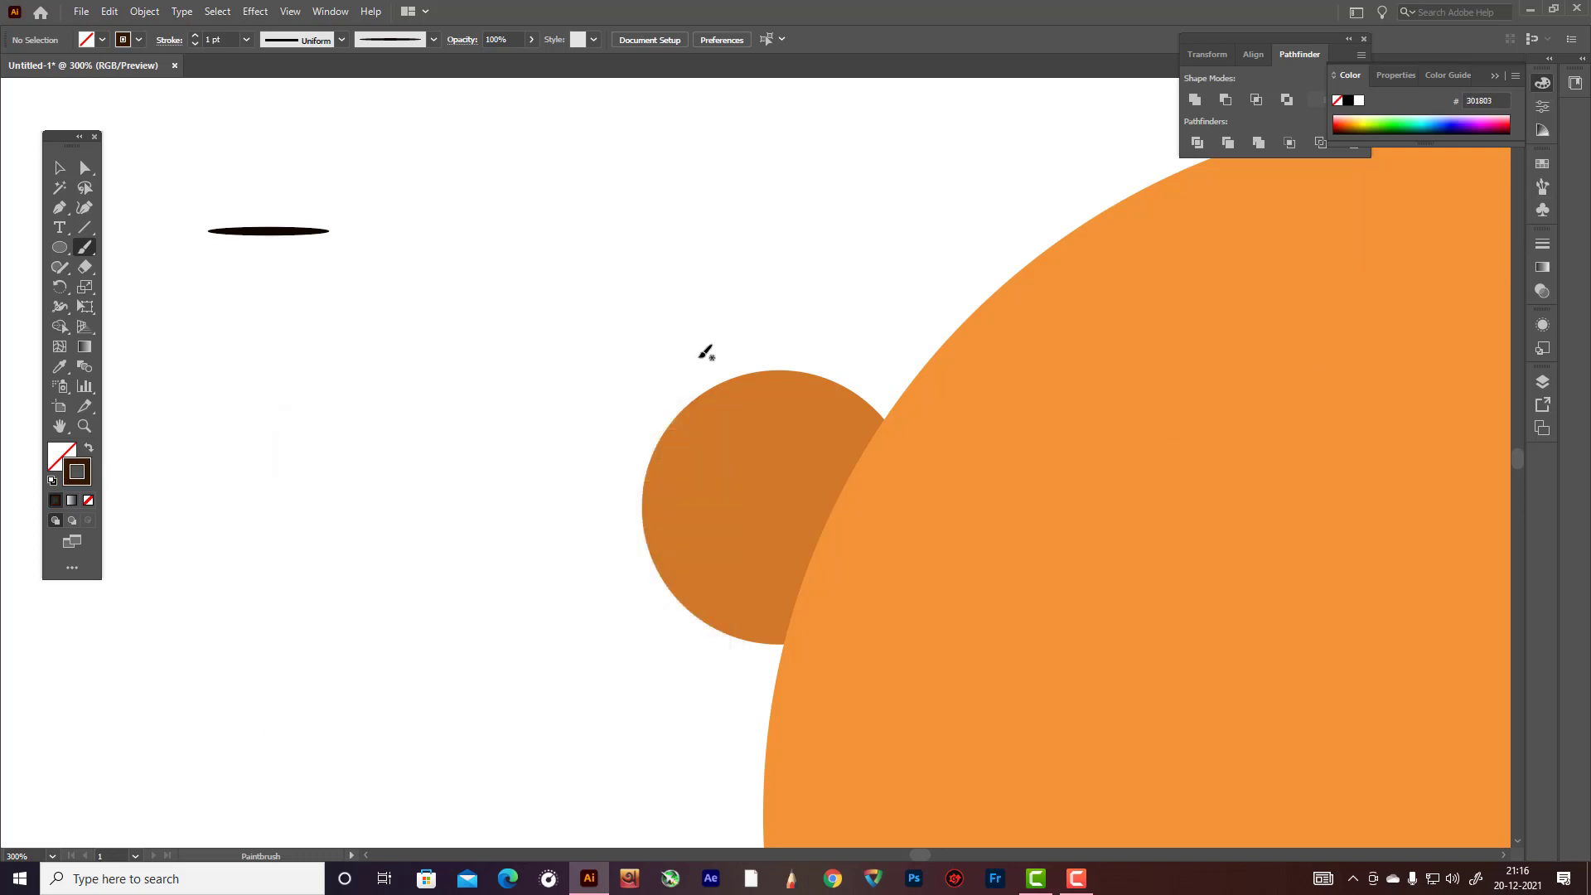
pyautogui.moveTo(806, 440); pyautogui.dragTo(728, 428)
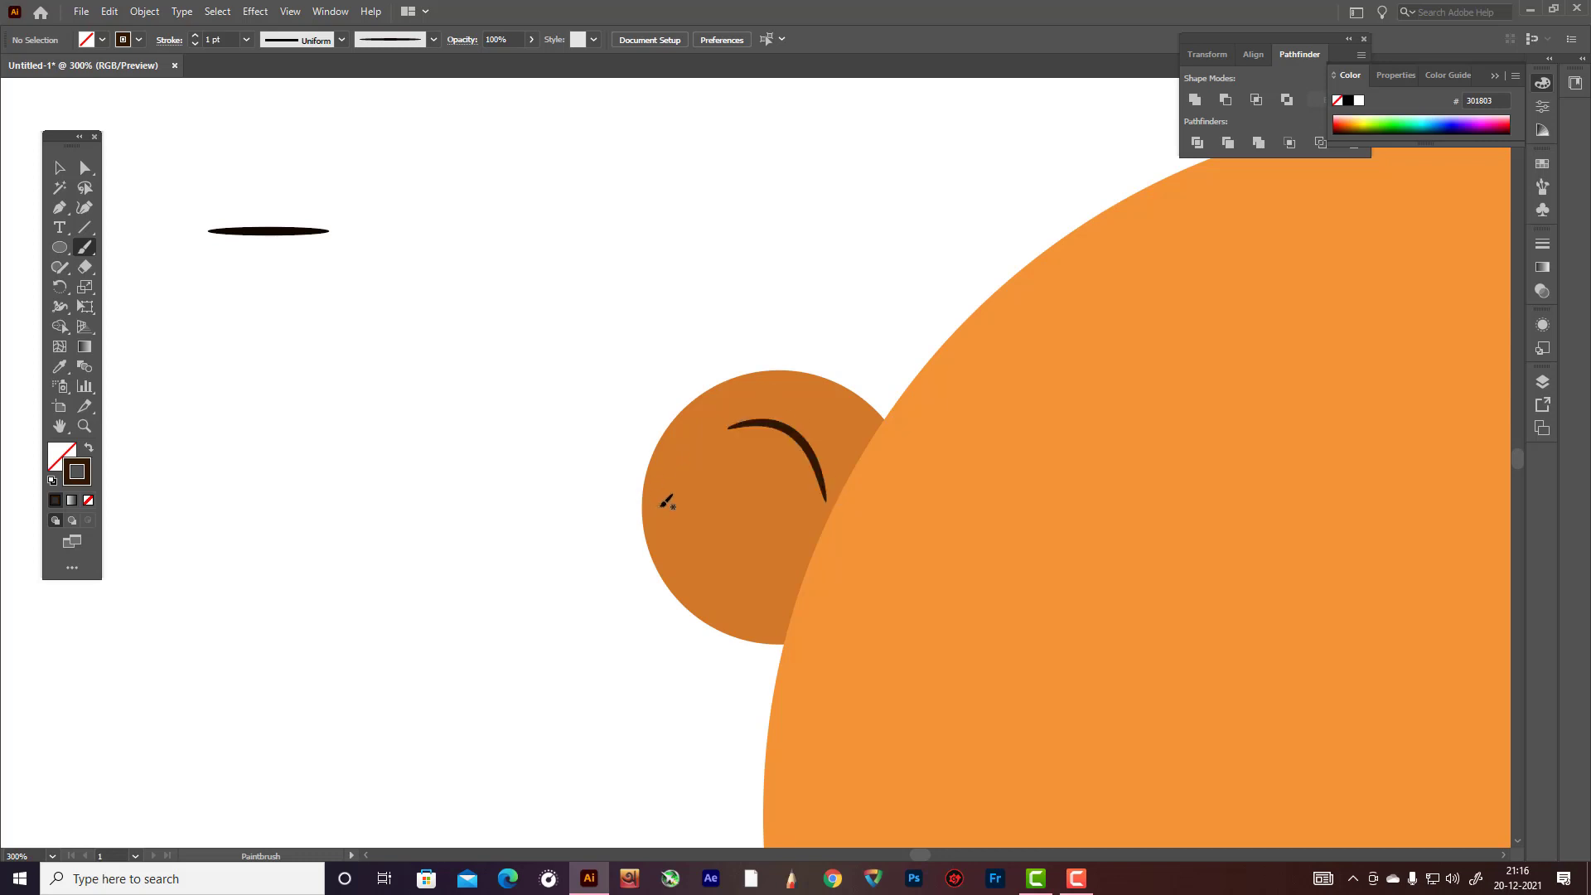
# - Paint a second curved line below the first inside the ear circle and reshape it into a smaller arc with the Curvature tool
pyautogui.moveTo(696, 506); pyautogui.dragTo(696, 506)
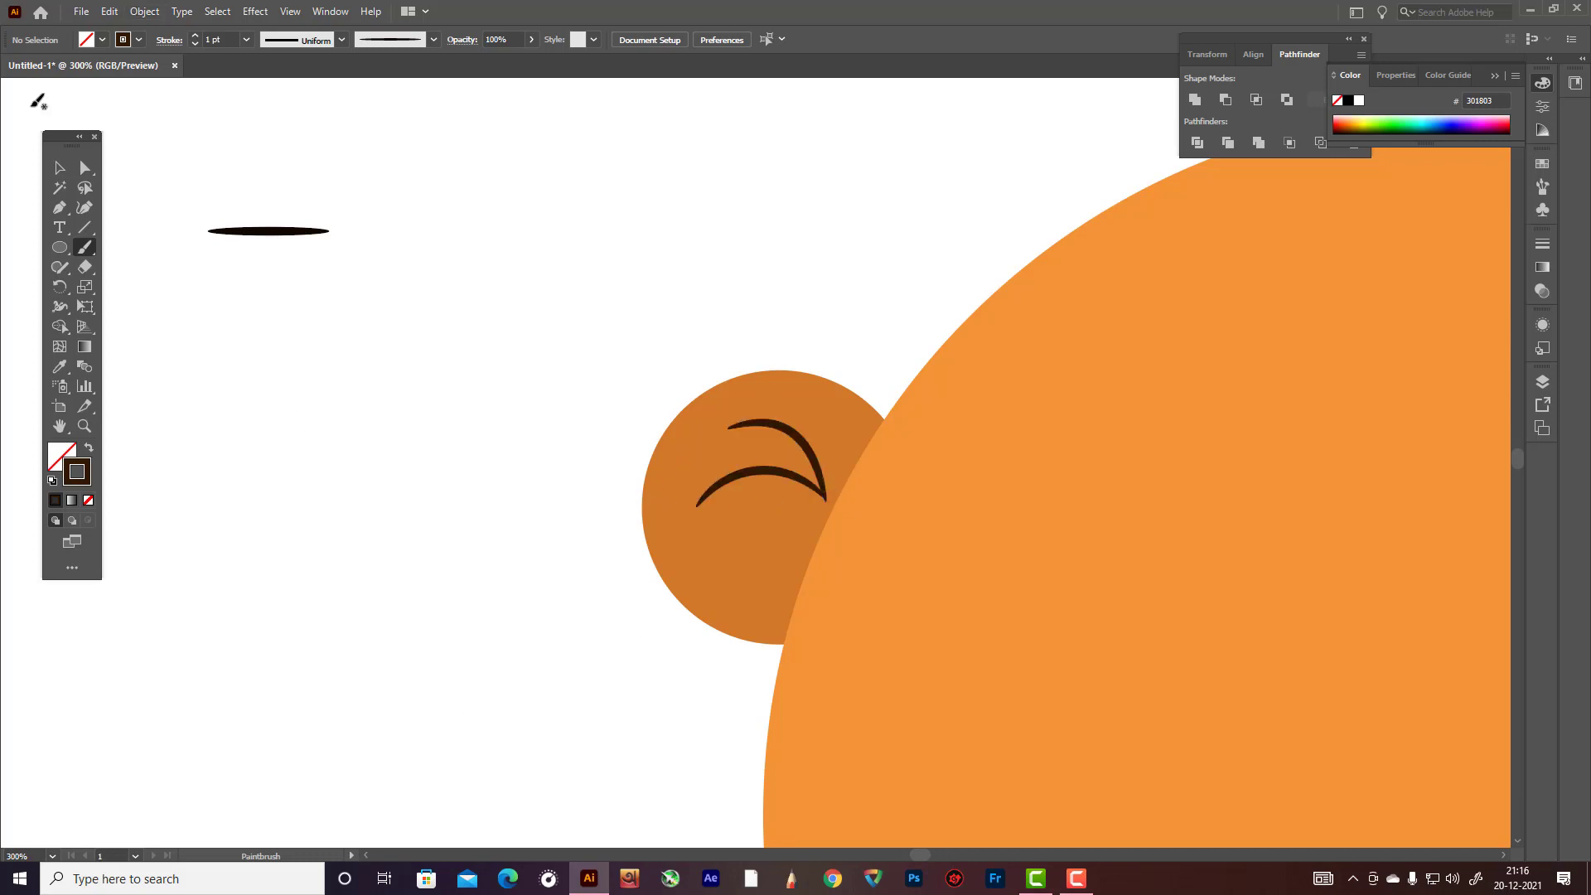
pyautogui.click(59, 168)
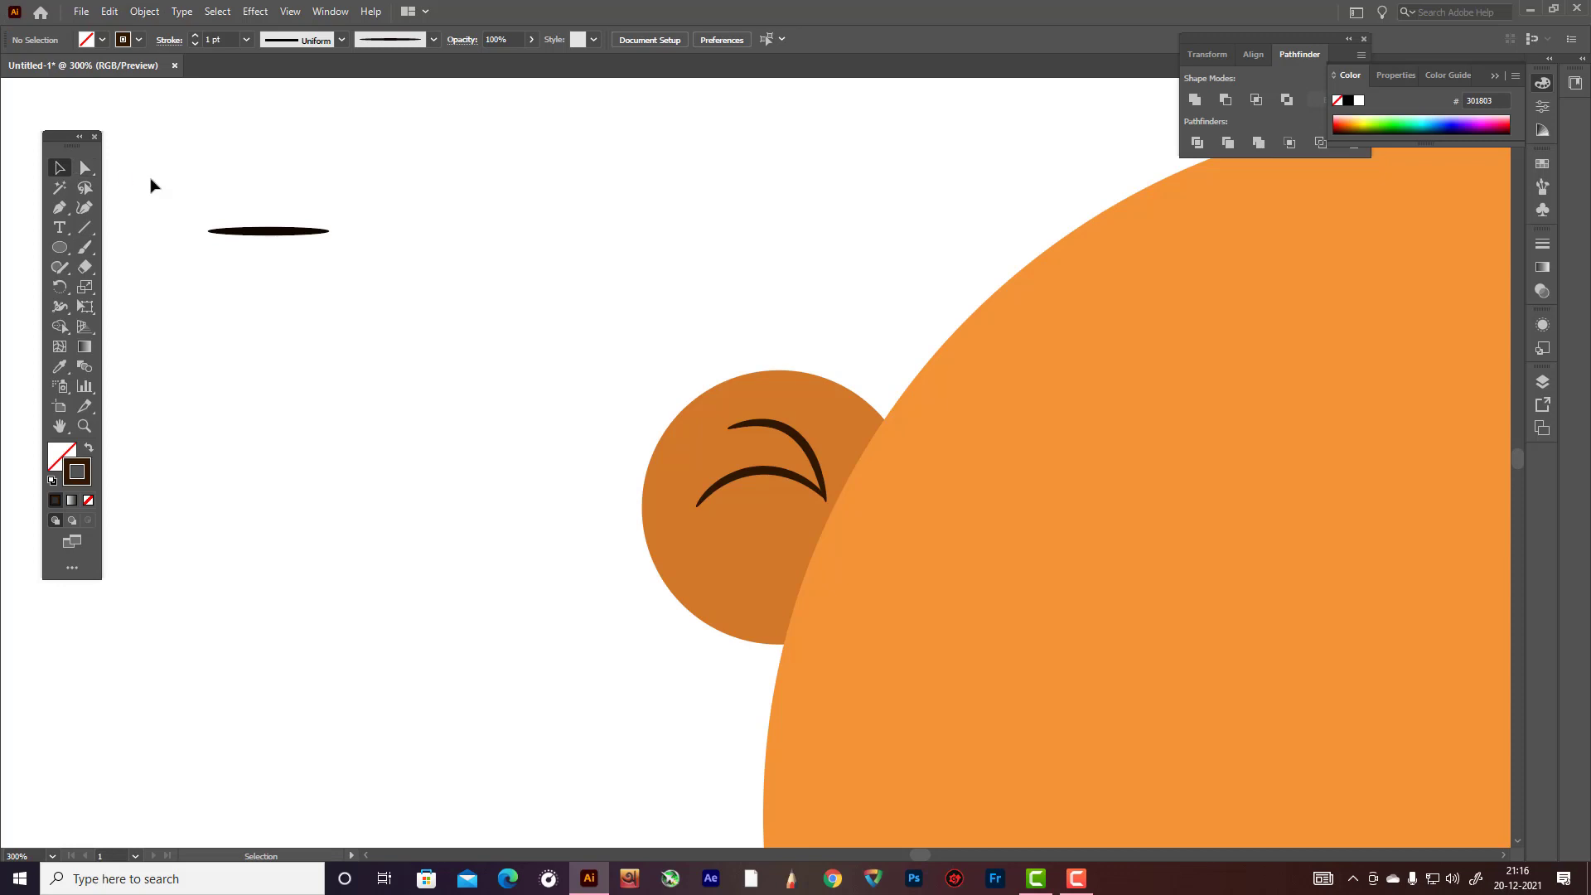
pyautogui.click(701, 497)
pyautogui.click(84, 207)
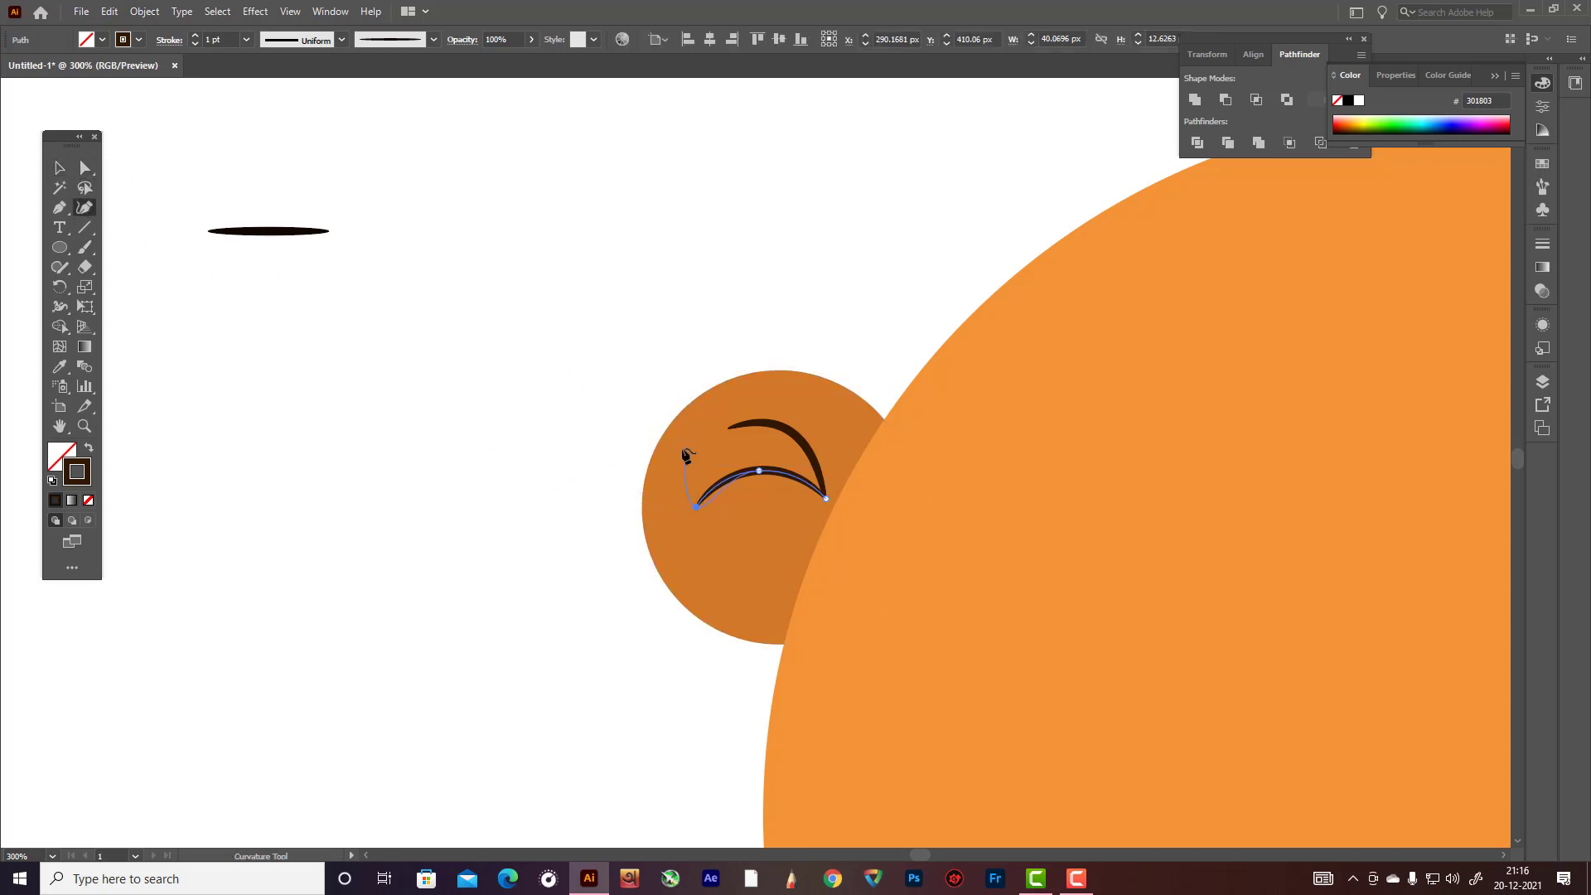
pyautogui.moveTo(696, 507); pyautogui.dragTo(731, 555)
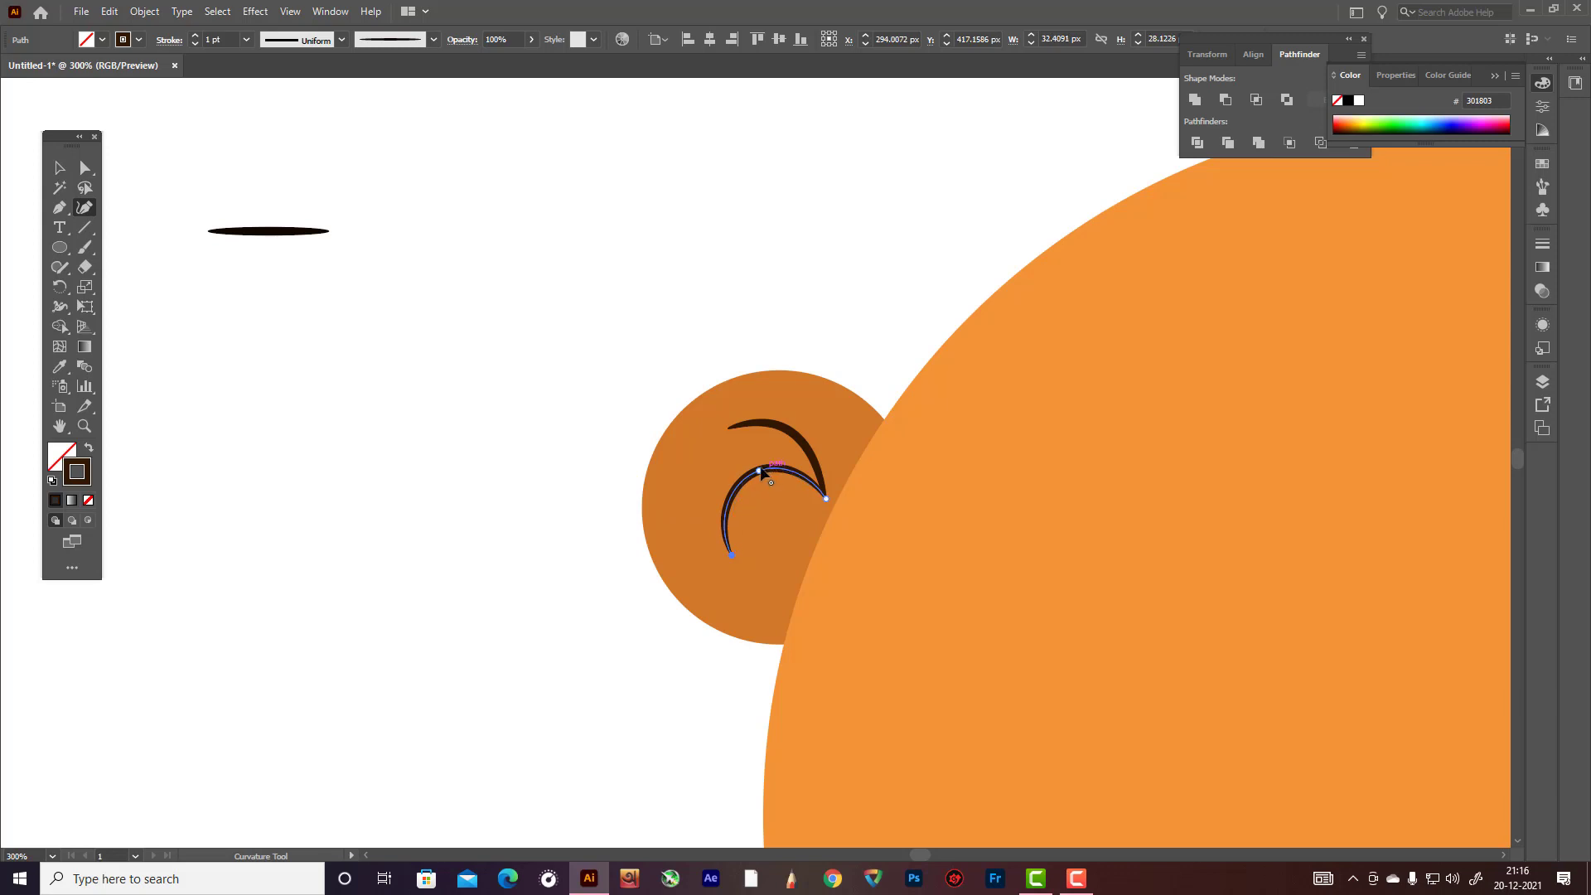
pyautogui.click(60, 168)
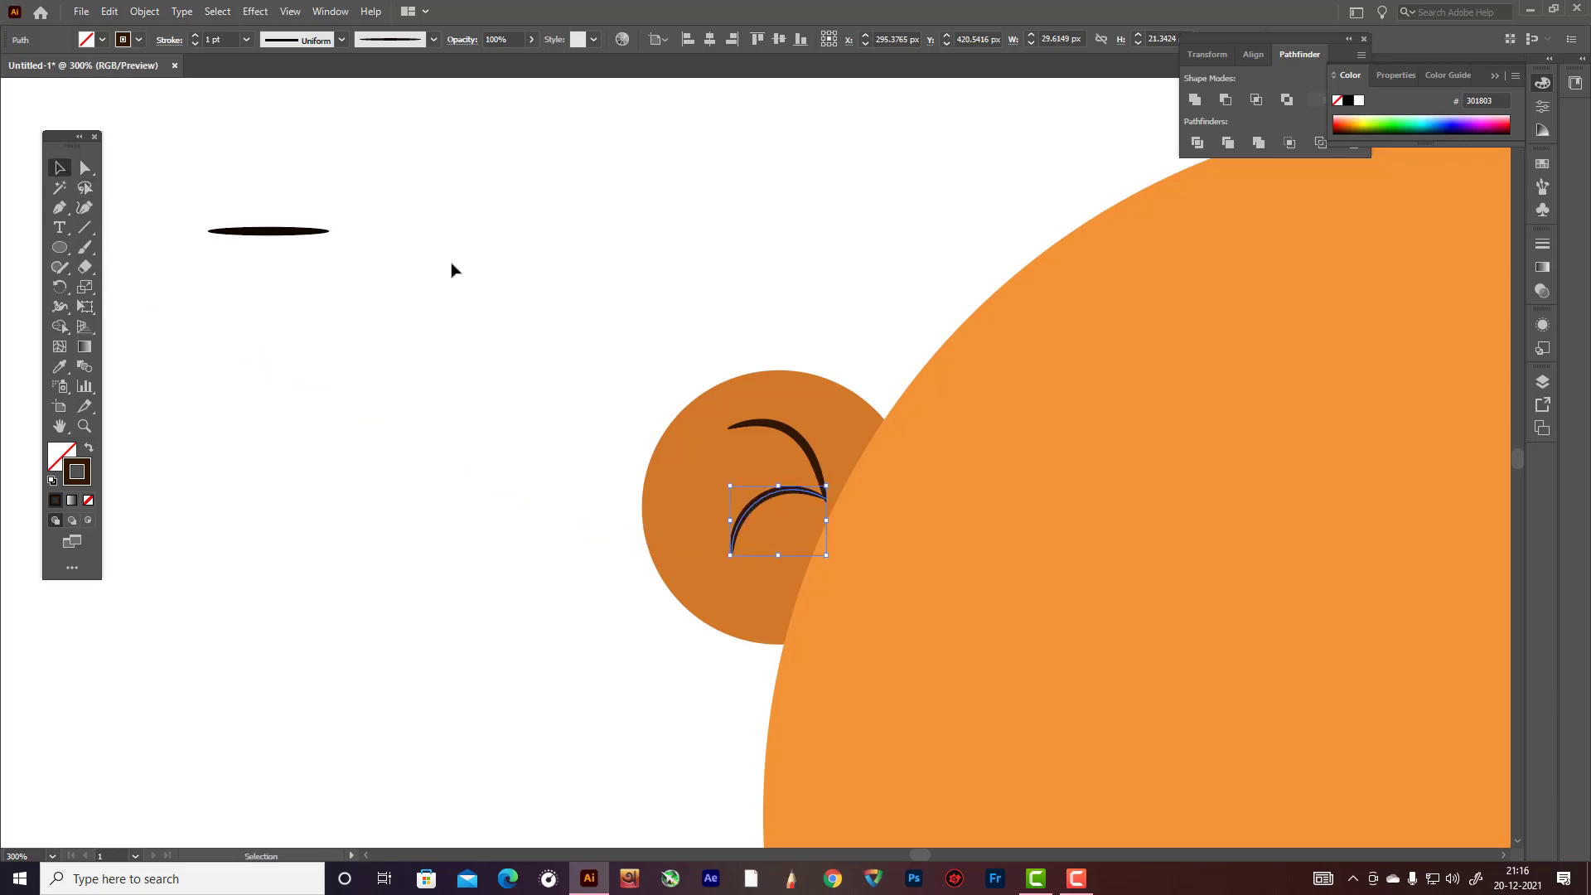
pyautogui.click(580, 323)
# - Group the darker ear circle with its two dark brown curved lines
pyautogui.click(733, 633)
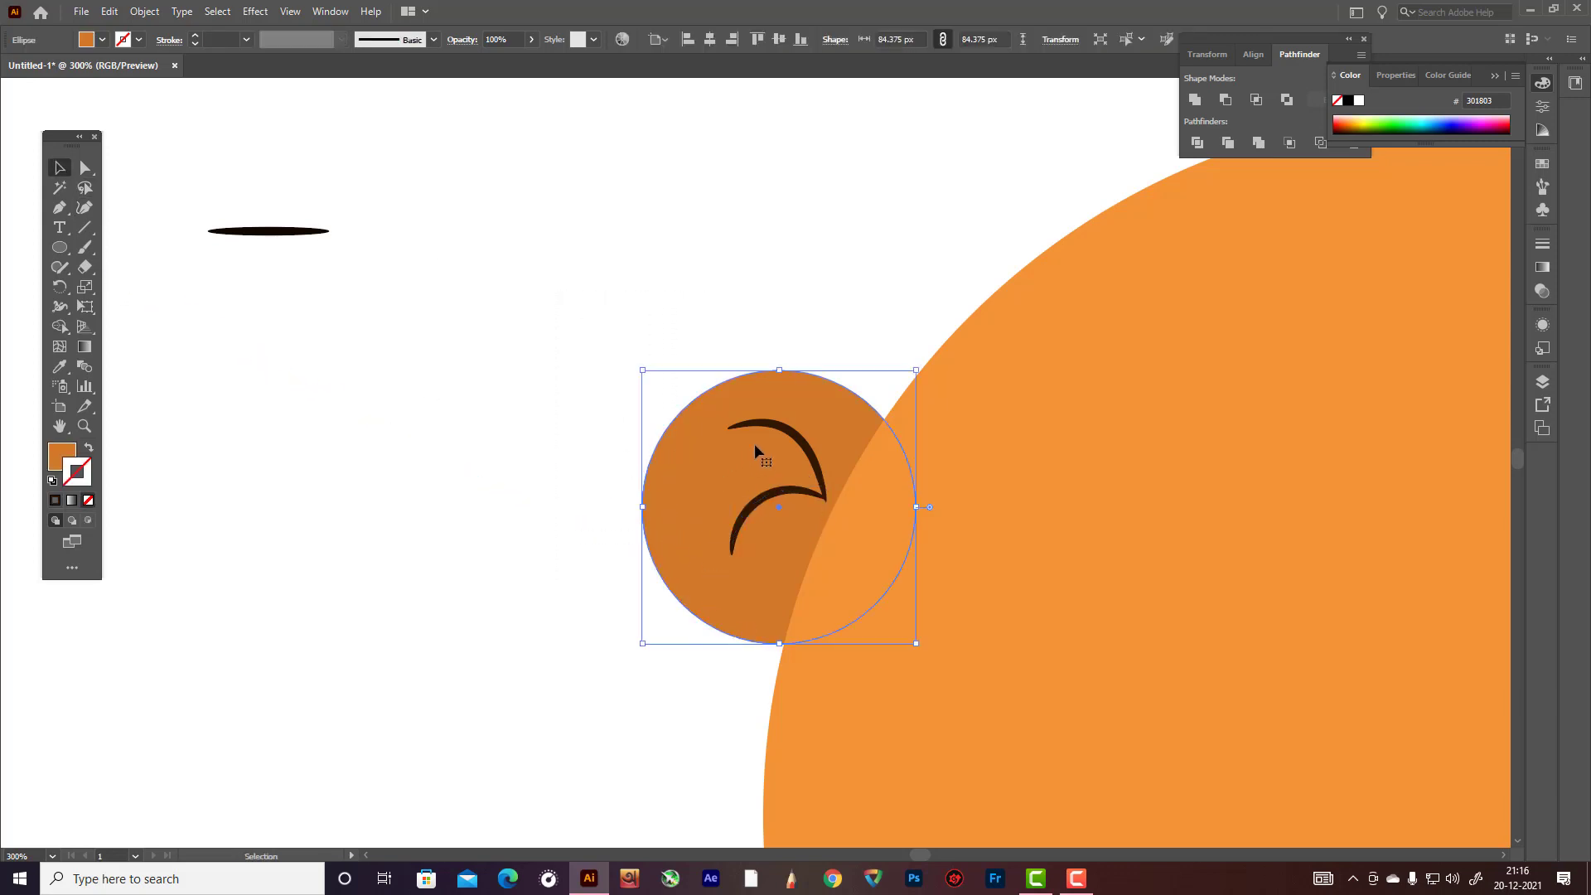
pyautogui.keyDown('shift'); pyautogui.click(777, 433); pyautogui.keyUp('shift')
pyautogui.keyDown('shift'); pyautogui.click(779, 498); pyautogui.keyUp('shift')
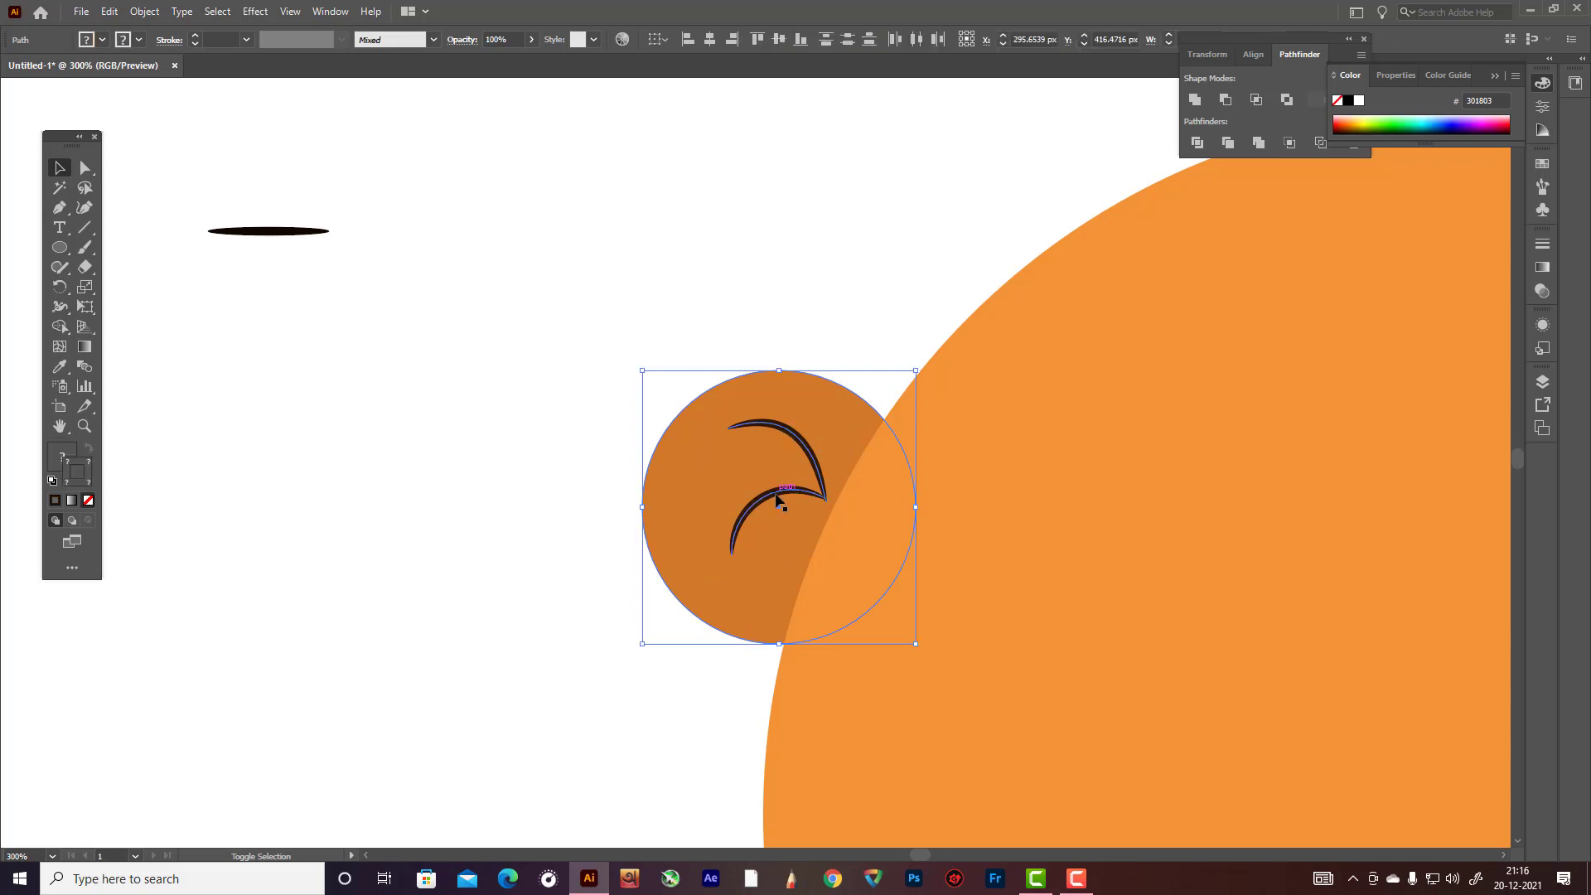
pyautogui.hotkey('ctrl', 'g')
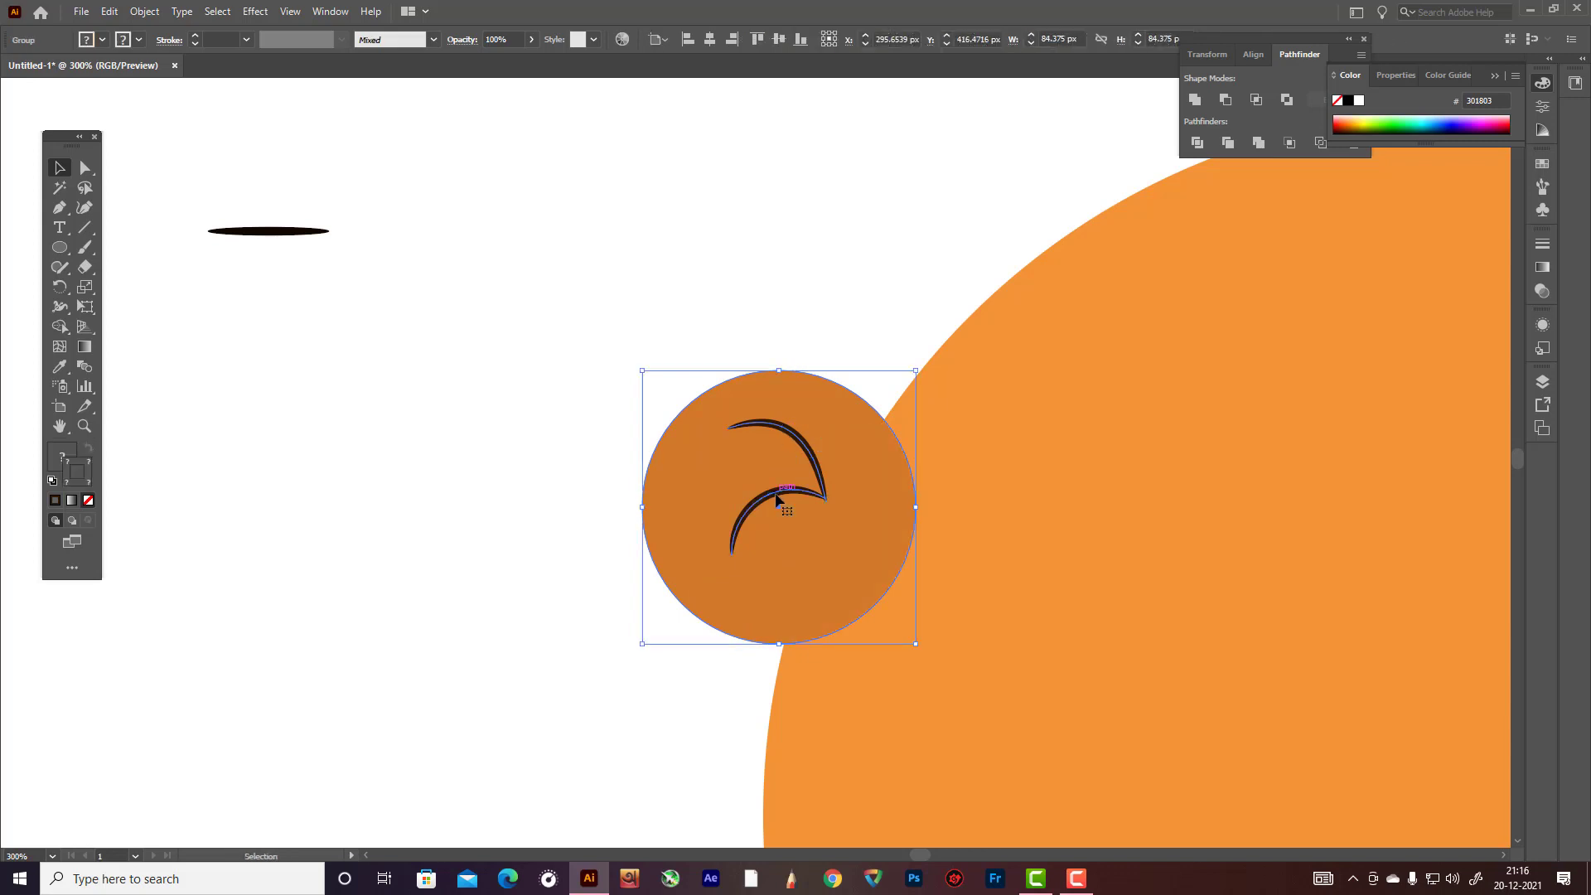
# - Duplicate the ear group and place the copy beyond the right side of the head
pyautogui.scroll(-5, 877, 536)
pyautogui.scroll(3, 884, 540)
pyautogui.moveTo(575, 436); pyautogui.dragTo(1403, 506)
# - Mirror the copied ear across the vertical axis with Reflect, undoing a trial rotation first
pyautogui.moveTo(1436, 406); pyautogui.dragTo(1243, 632)
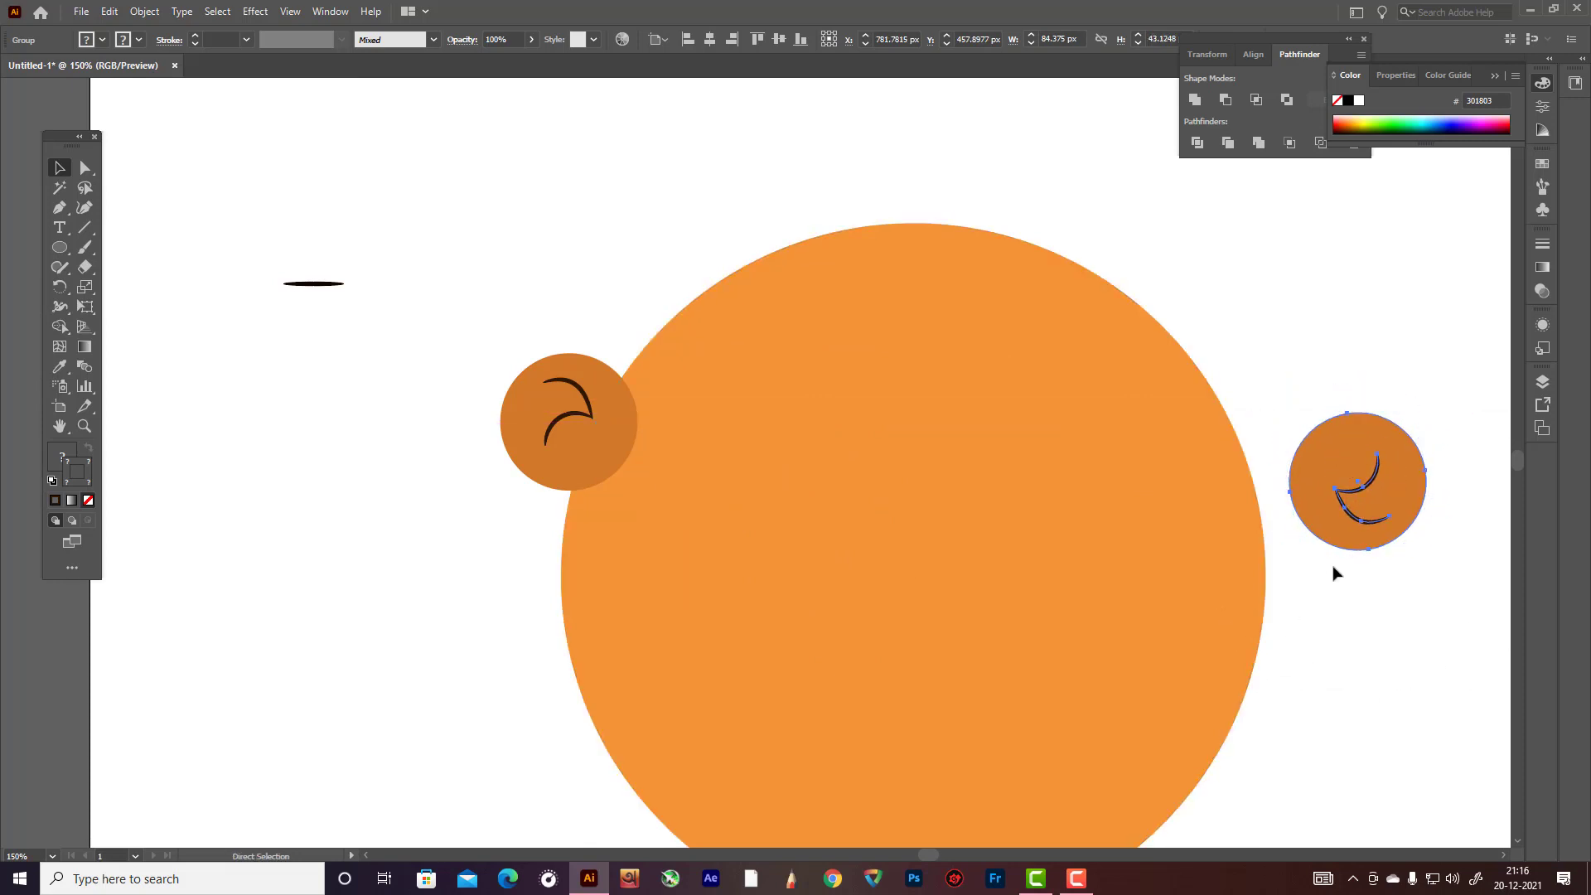
pyautogui.hotkey('ctrl', 'z')
pyautogui.rightClick(1380, 512)
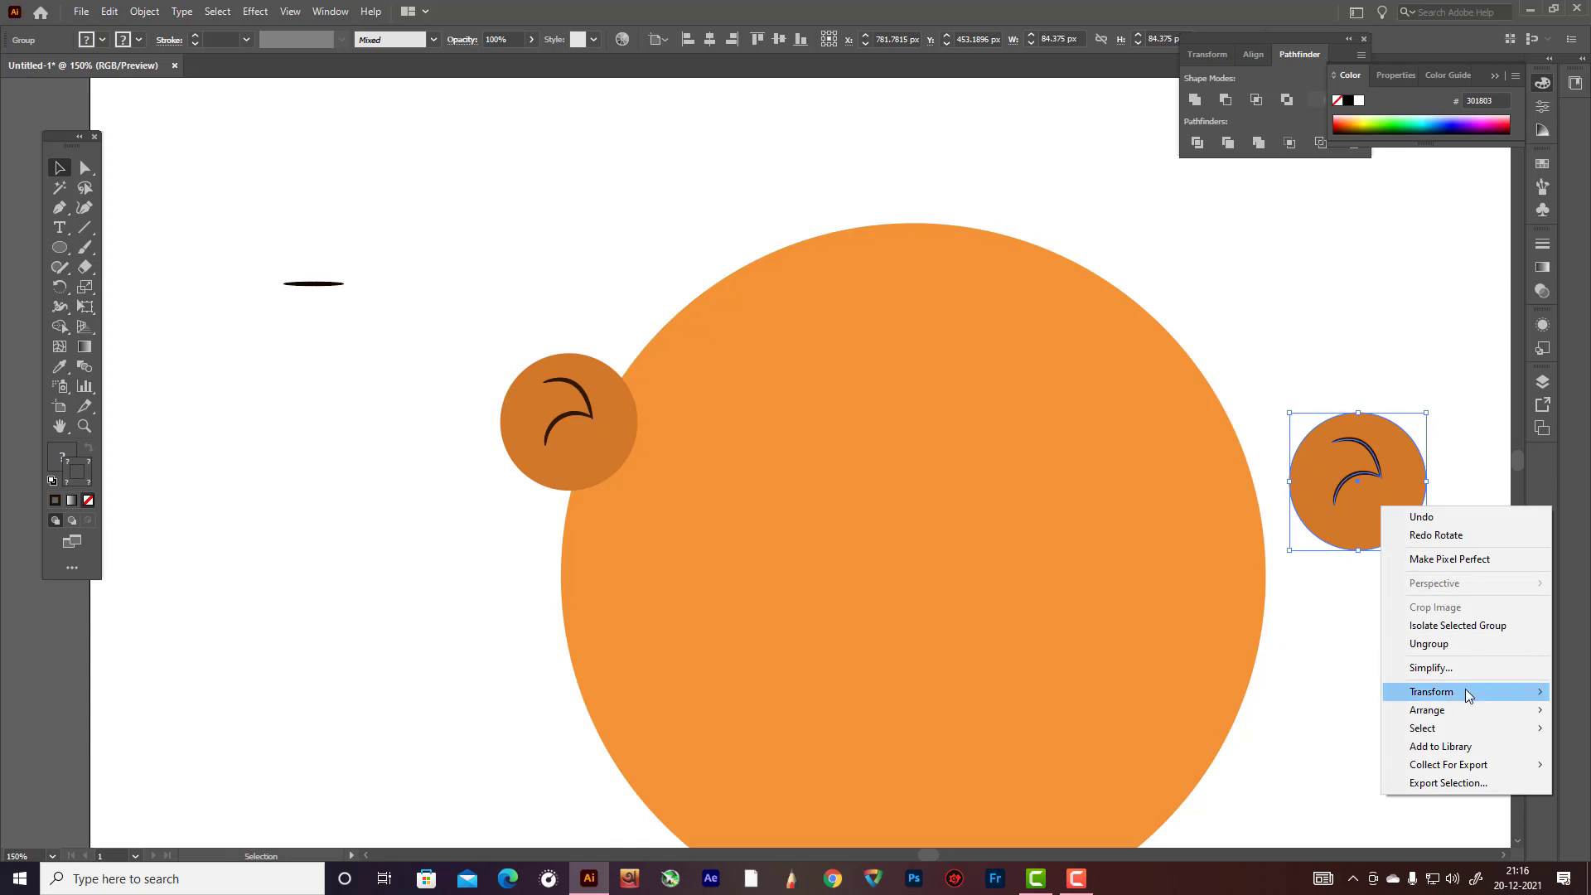
pyautogui.moveTo(1434, 692)
pyautogui.click(1214, 755)
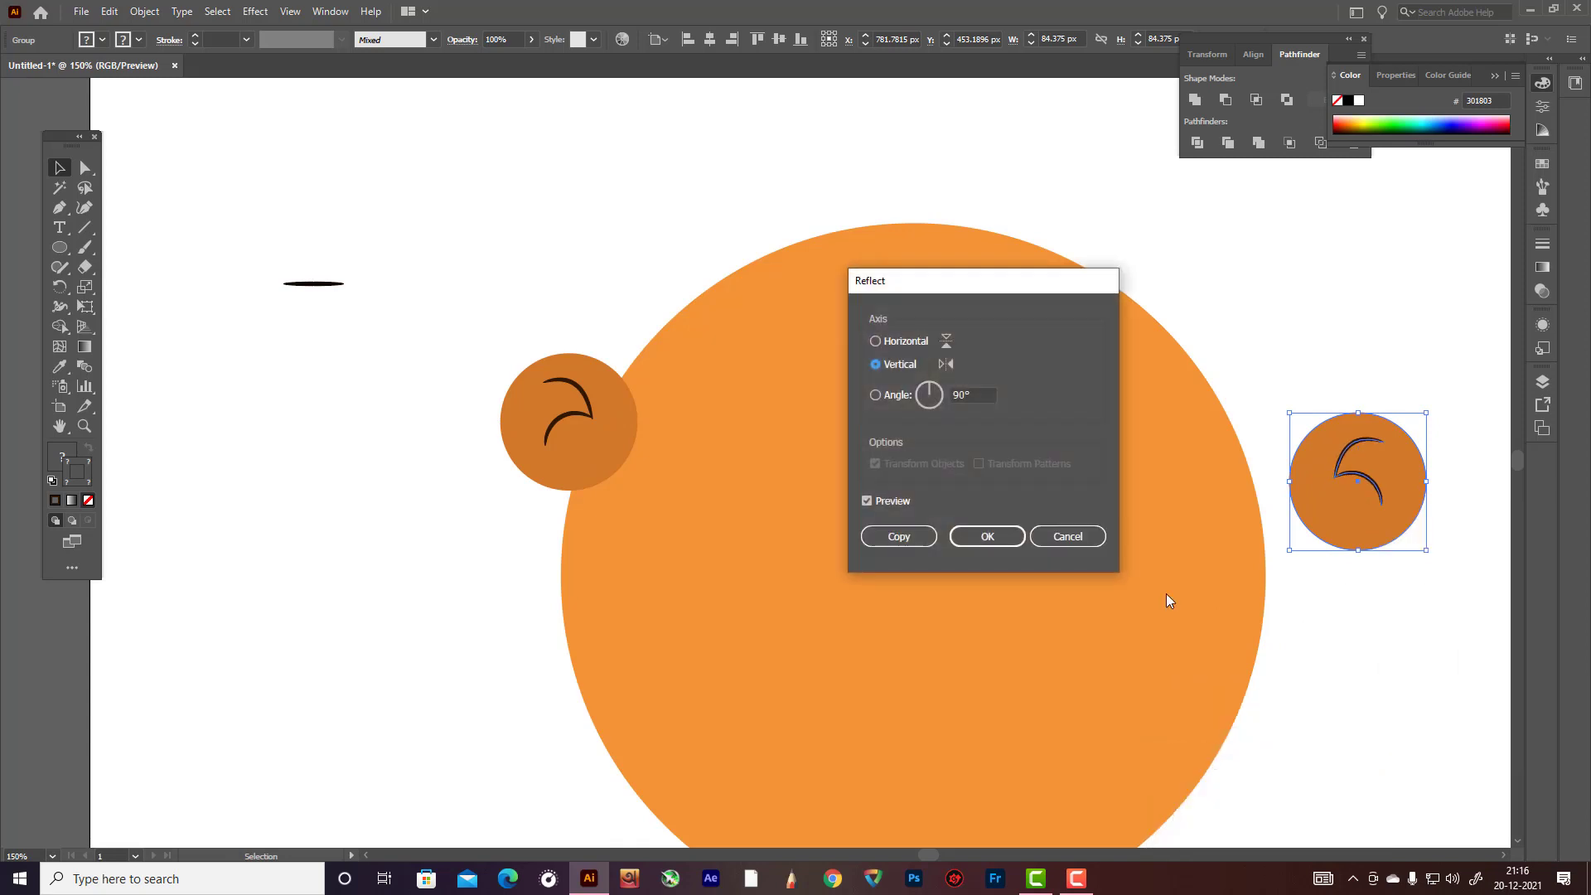
pyautogui.click(976, 545)
# - Send both ears behind the head and position them partly tucked under its left and right edges
pyautogui.moveTo(1388, 500); pyautogui.dragTo(1329, 586)
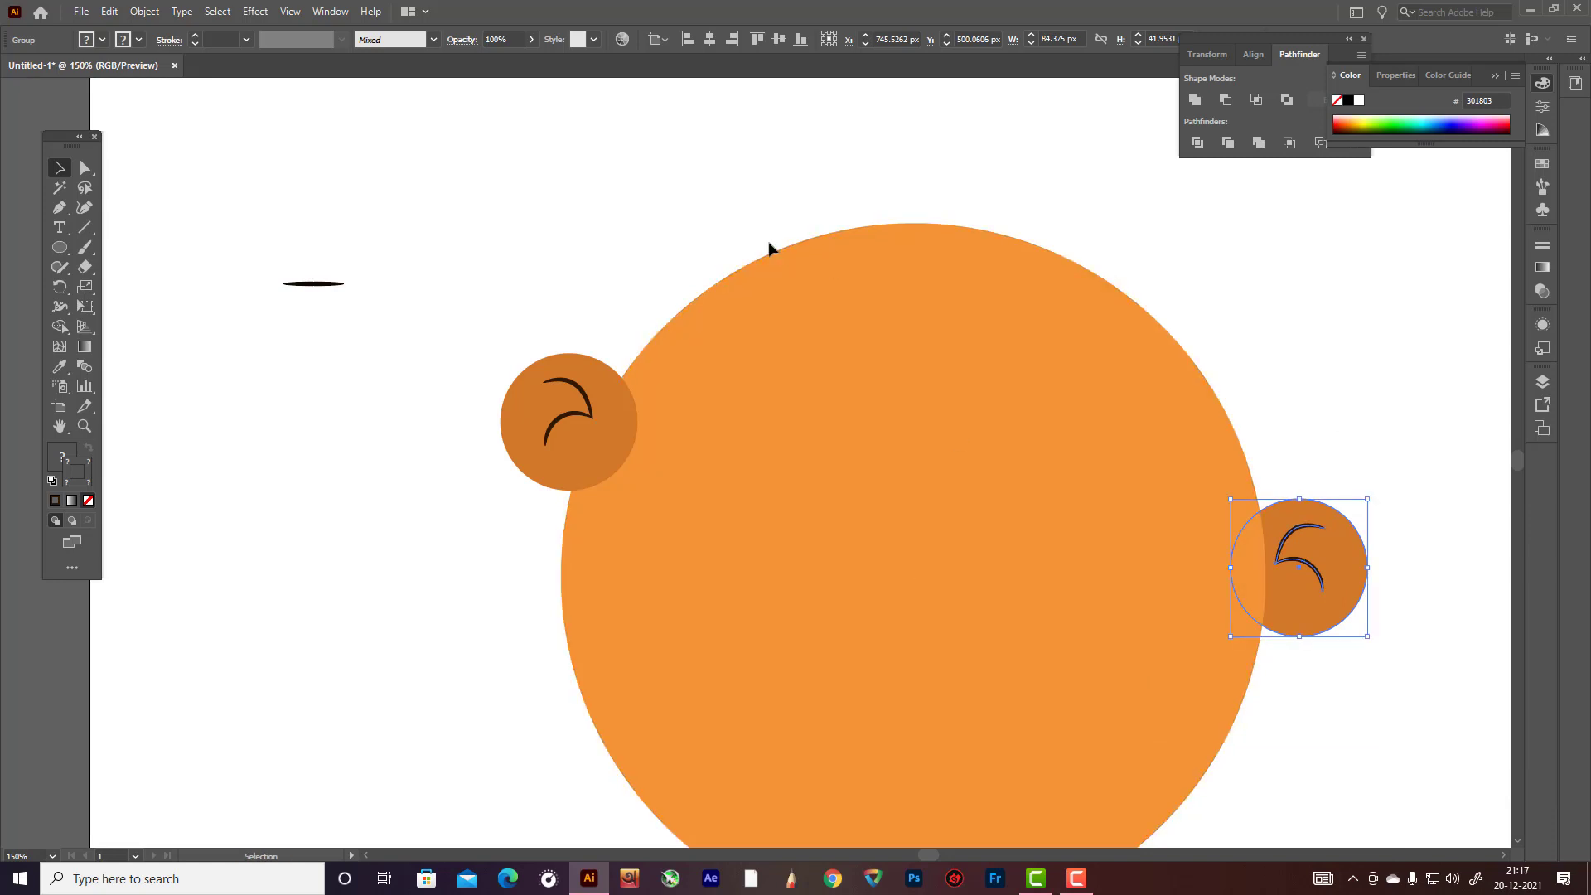
pyautogui.click(570, 450)
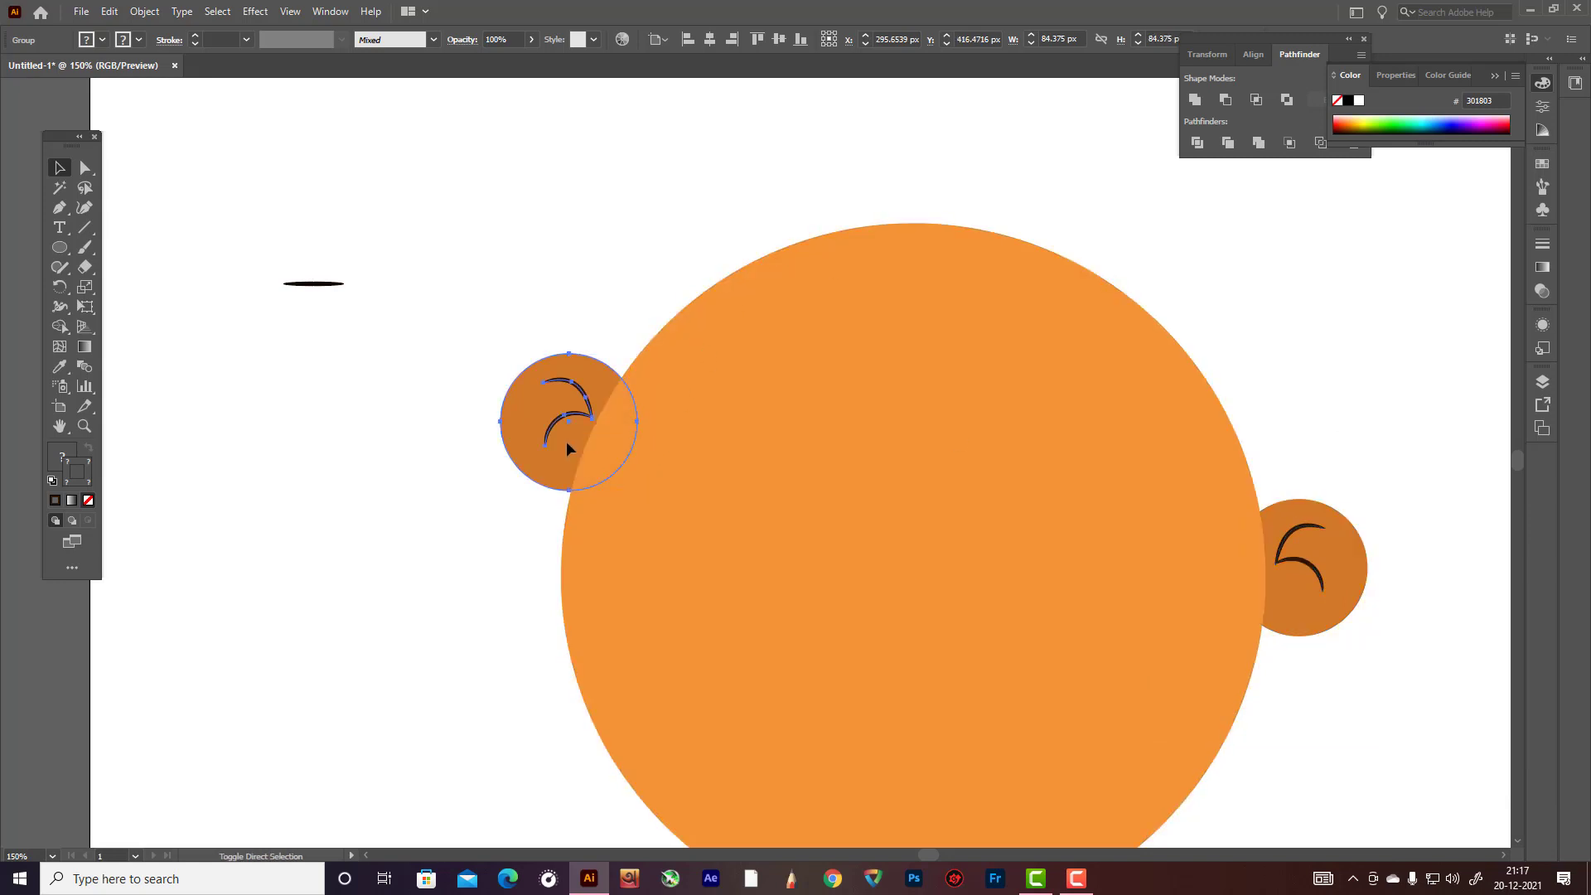
pyautogui.moveTo(558, 435); pyautogui.dragTo(576, 458)
pyautogui.moveTo(1291, 579); pyautogui.dragTo(1300, 578)
pyautogui.click(1371, 328)
# - Draw an ellipse over the head's upper left, enlarge it to about 279 × 200 px and tilt it counterclockwise
pyautogui.scroll(-2, 1360, 355)
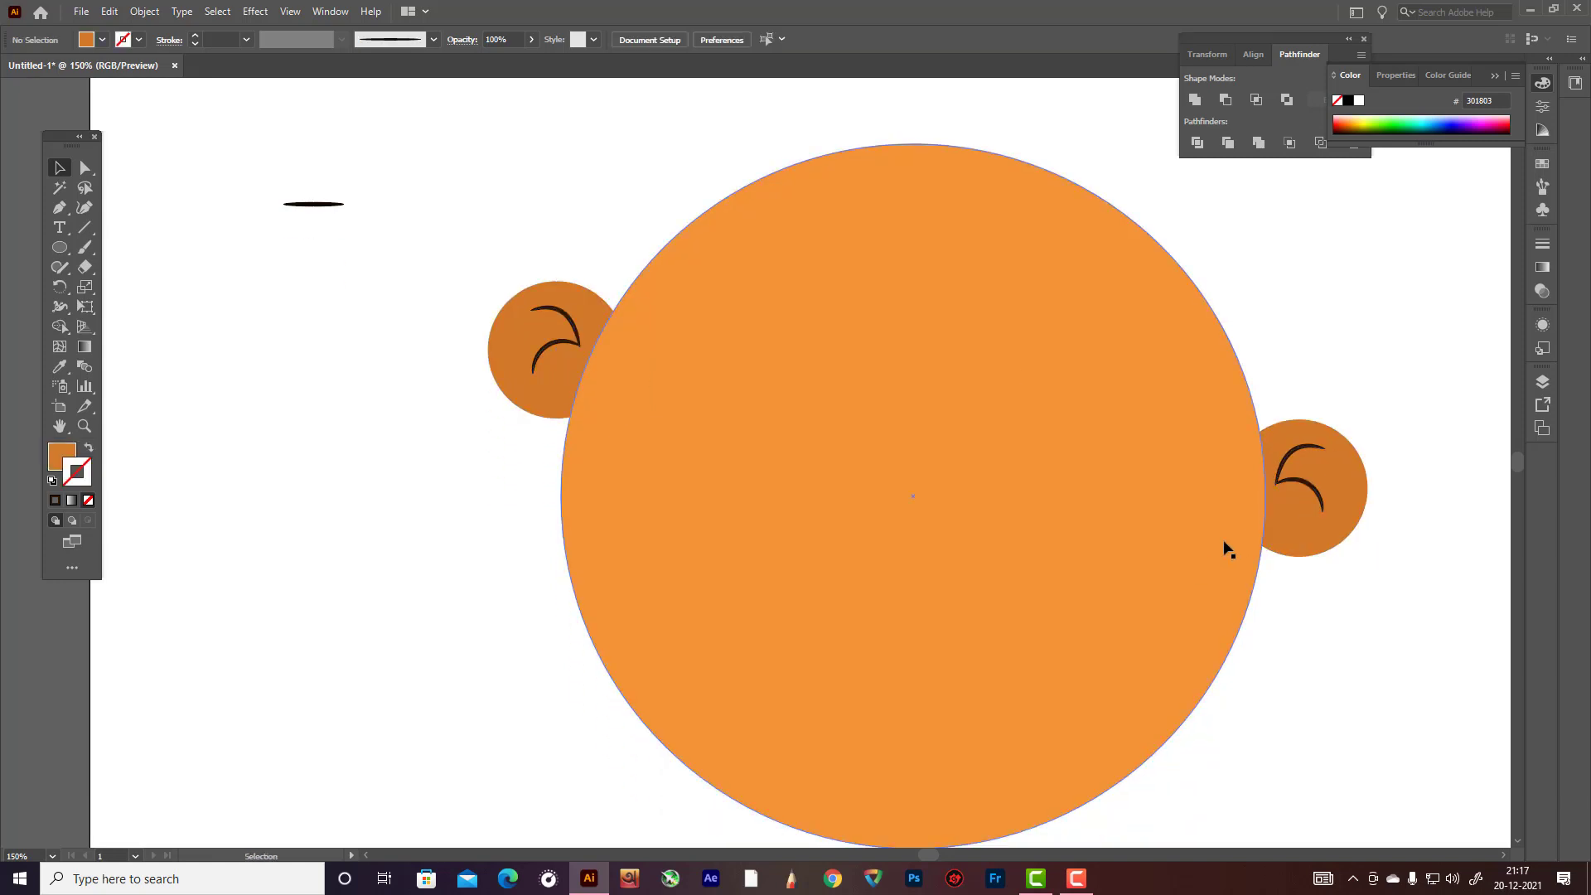
pyautogui.moveTo(60, 247); pyautogui.dragTo(103, 290)
pyautogui.scroll(2, 746, 215)
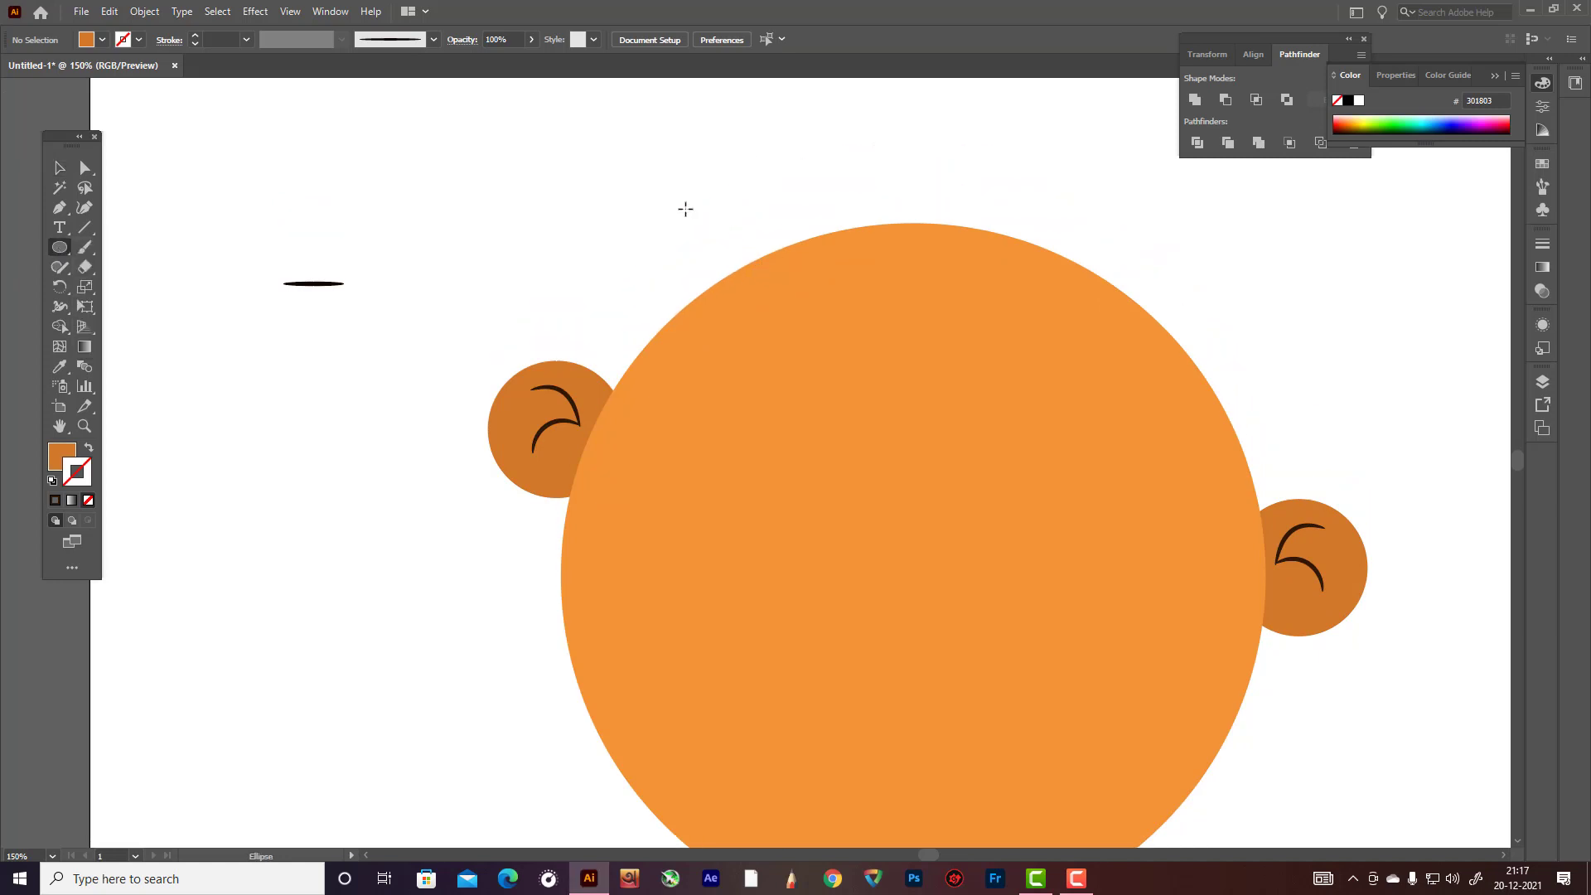
pyautogui.moveTo(683, 201); pyautogui.dragTo(1094, 498)
pyautogui.click(60, 168)
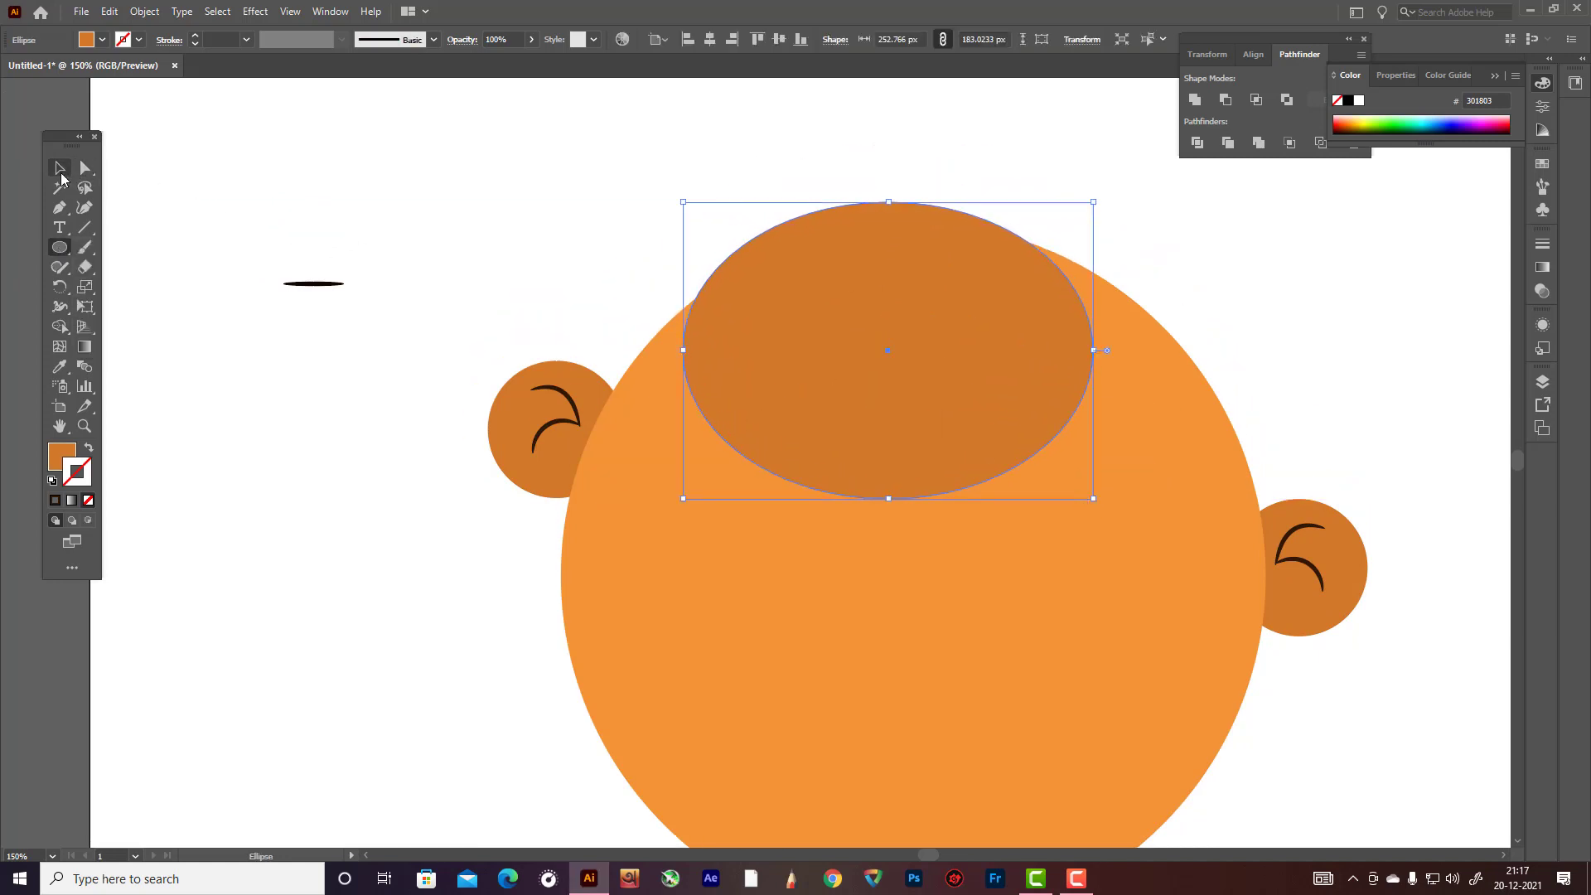
pyautogui.moveTo(895, 262); pyautogui.dragTo(844, 260)
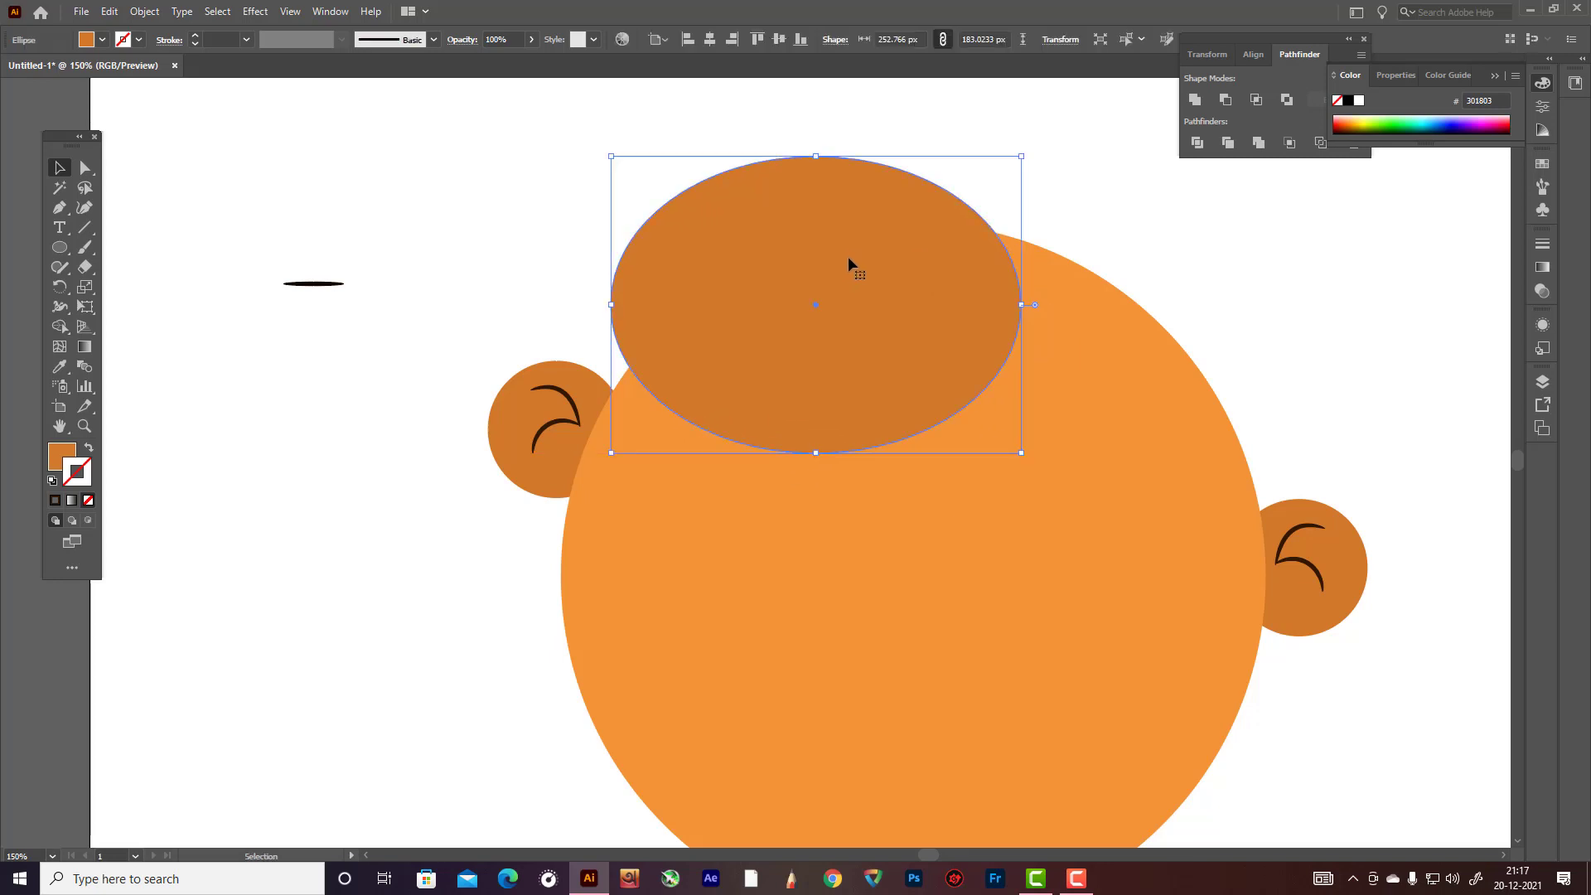
pyautogui.moveTo(1024, 155); pyautogui.dragTo(1065, 129)
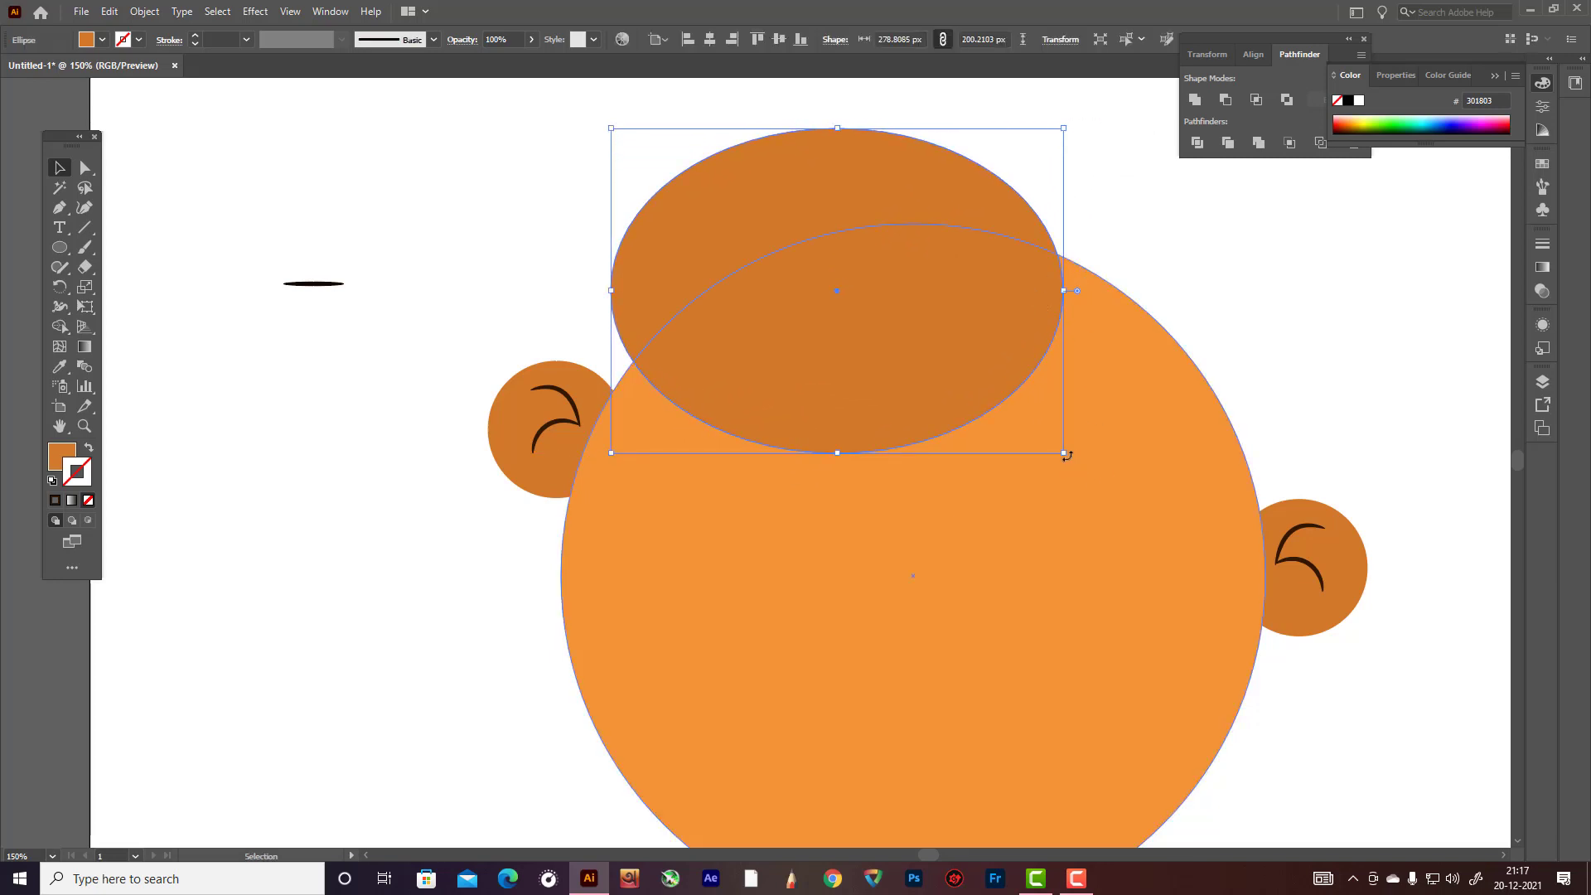
pyautogui.moveTo(1070, 457); pyautogui.dragTo(1111, 401)
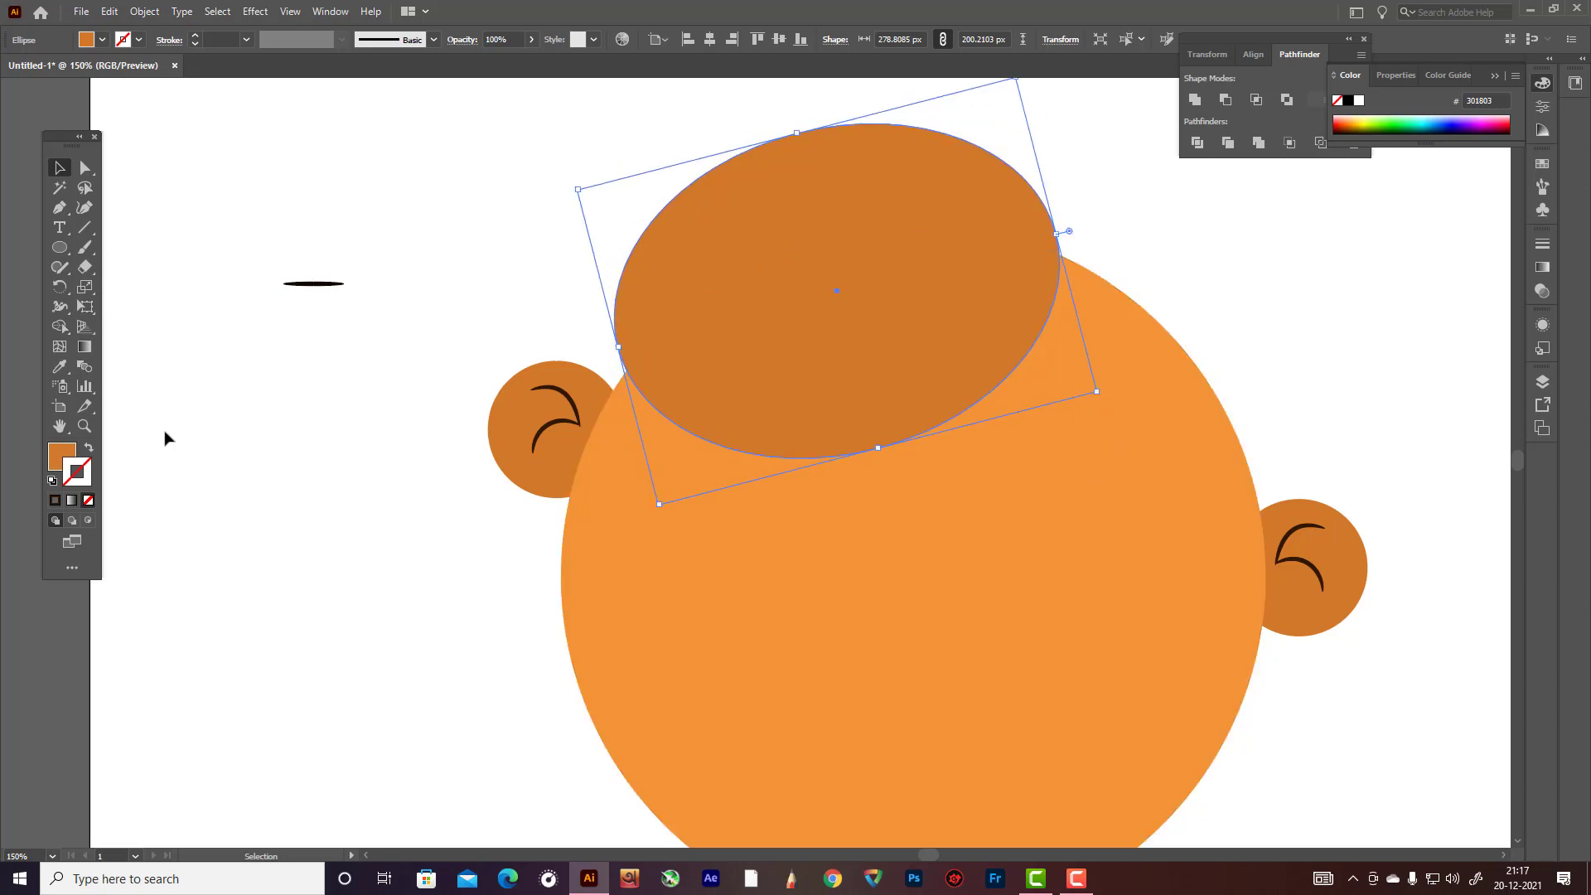
# - Change the tilted ellipse's fill to dark blue 073475
pyautogui.doubleClick(73, 464)
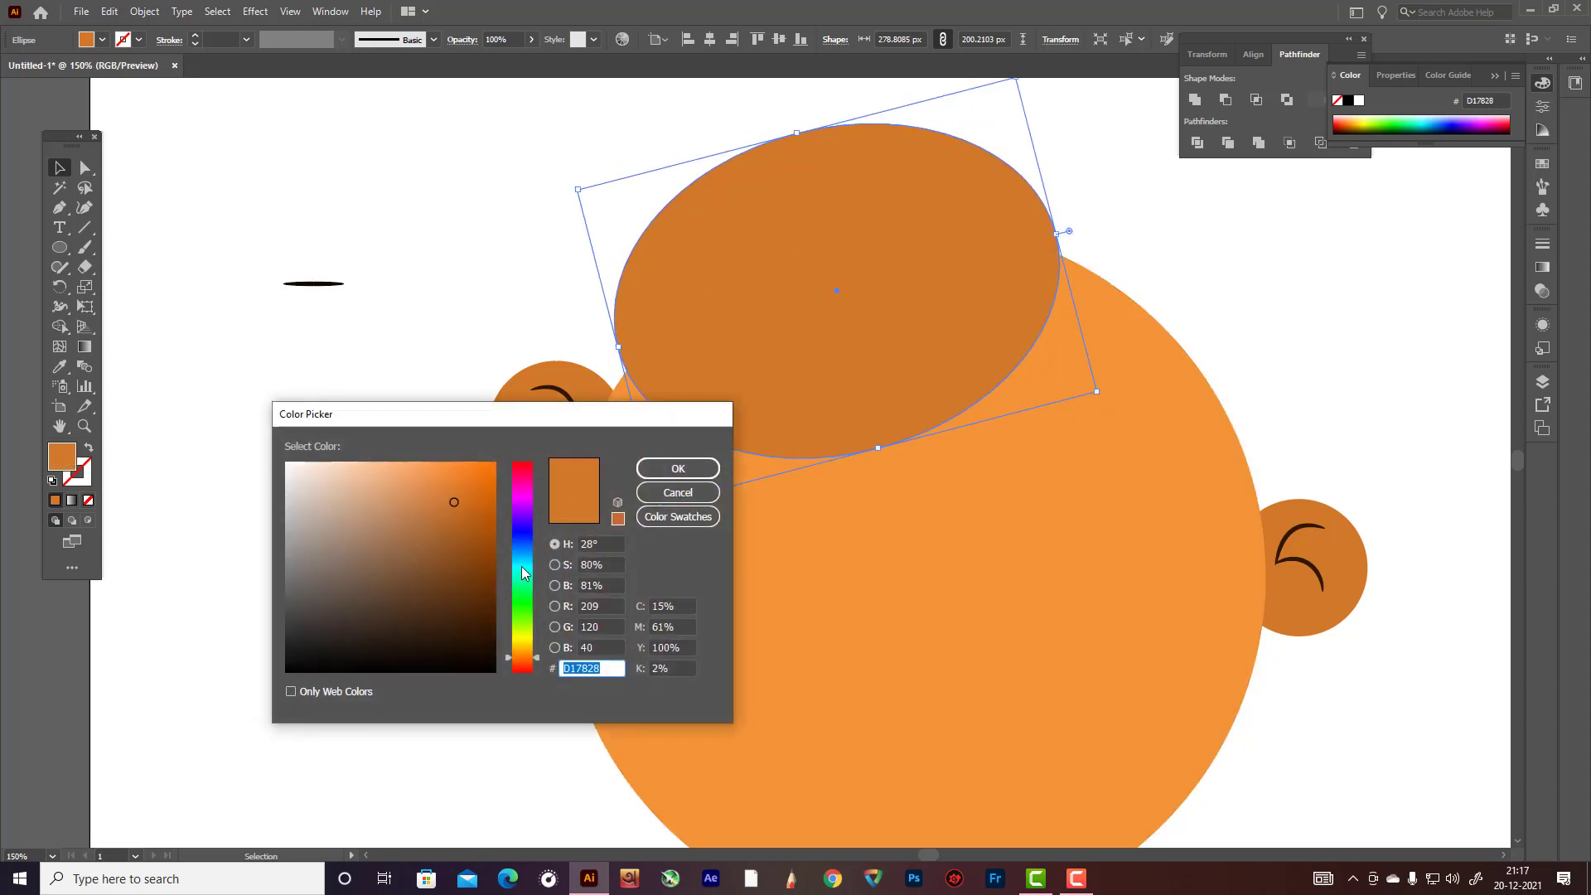
pyautogui.moveTo(522, 572); pyautogui.dragTo(523, 547)
pyautogui.click(484, 576)
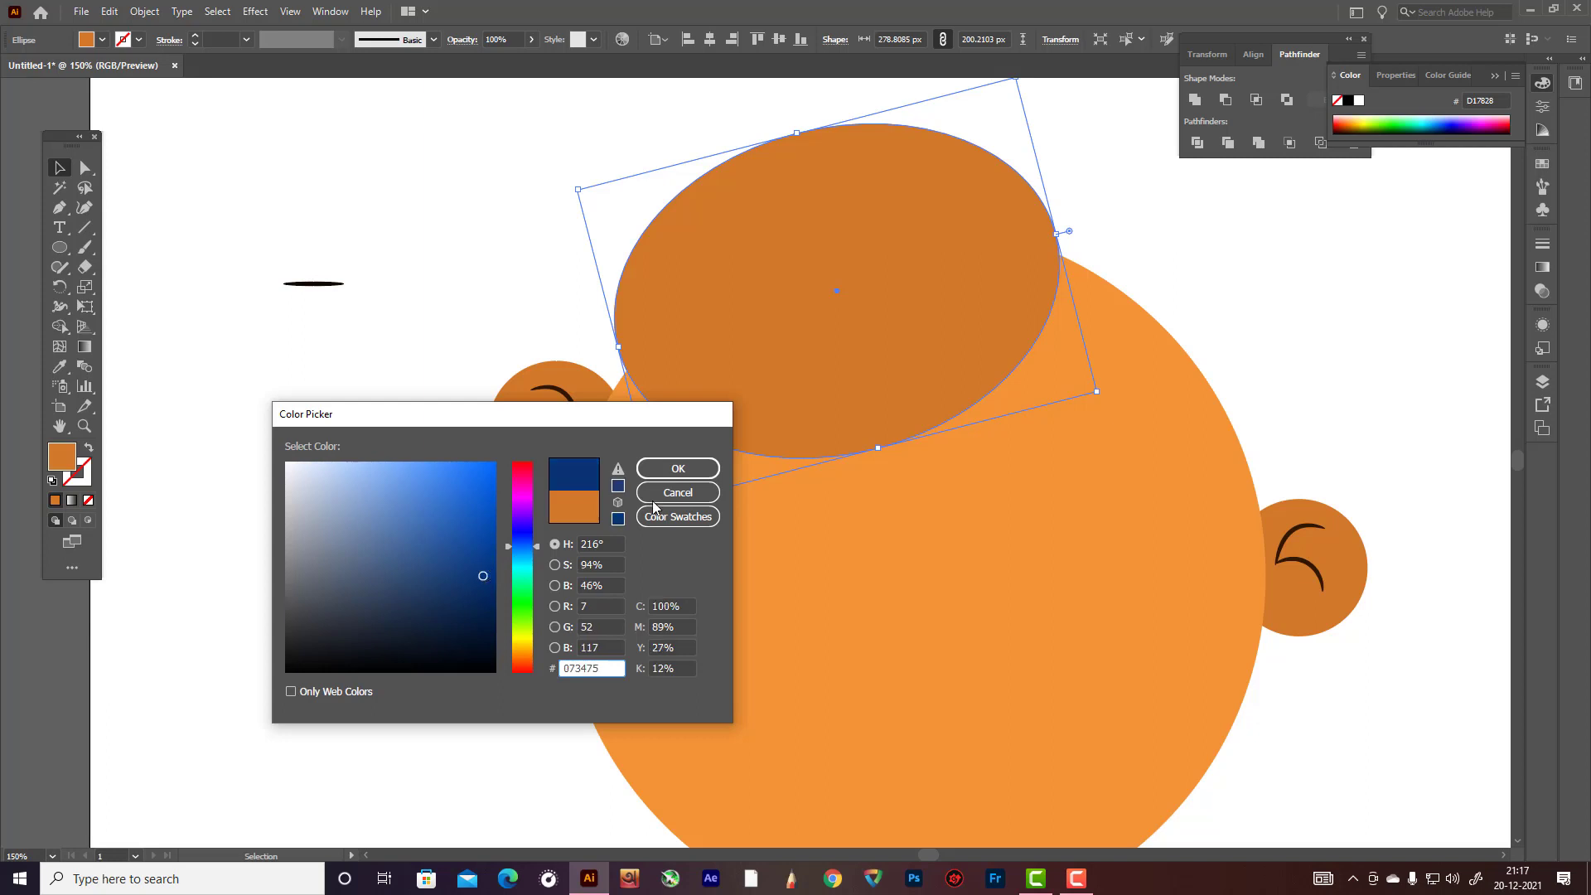
pyautogui.click(678, 468)
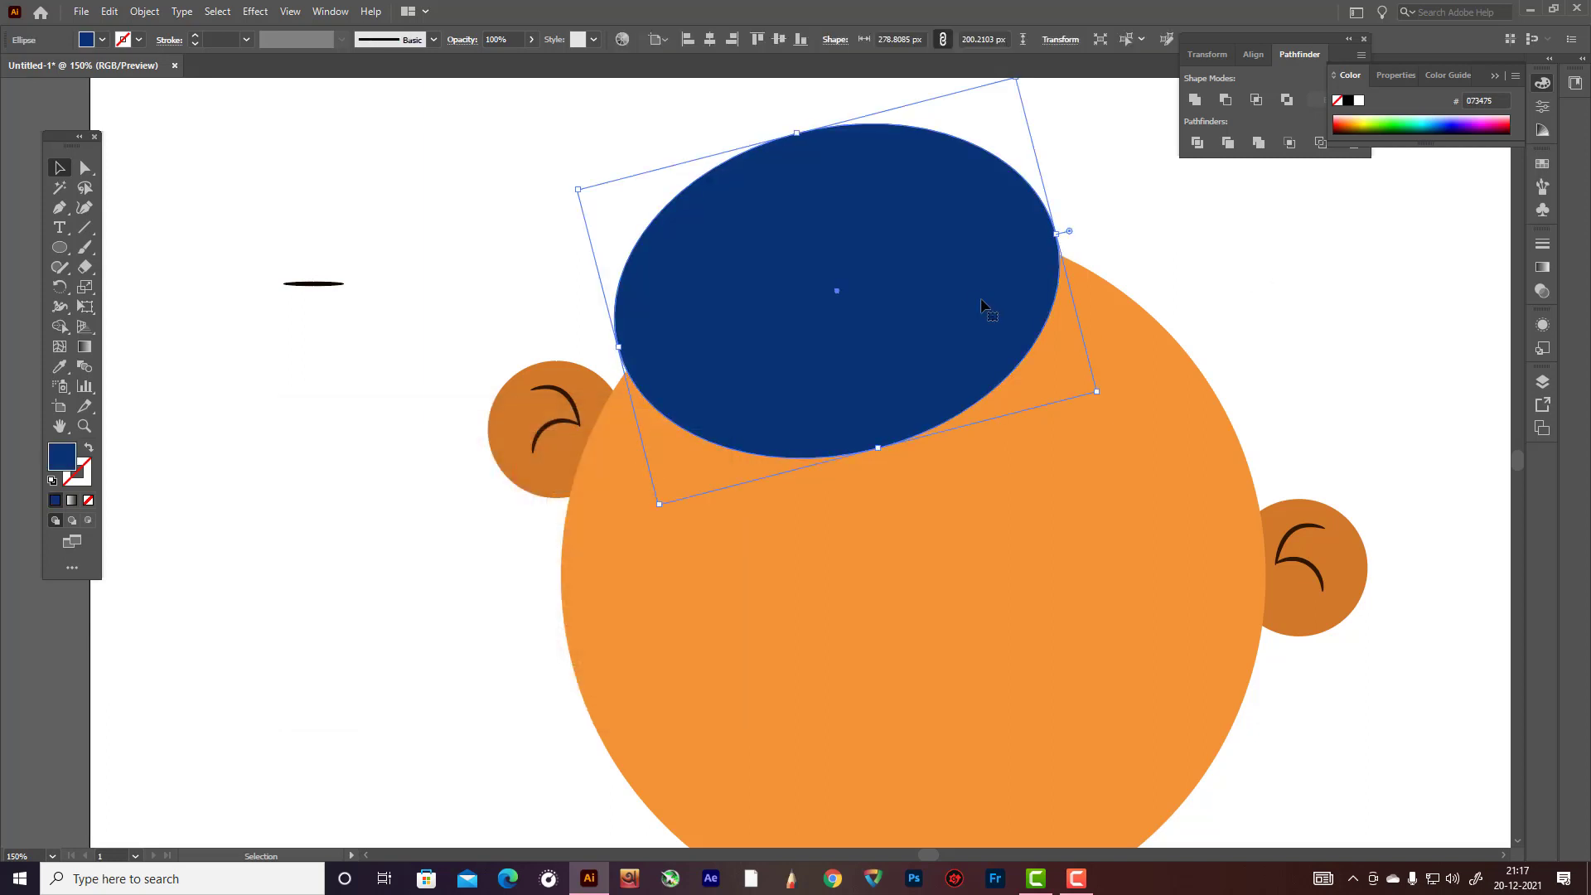
# - Duplicate the blue ellipse to the right and rotate the copy so it slopes down toward the right ear, overlapping the first
pyautogui.scroll(1, 985, 273)
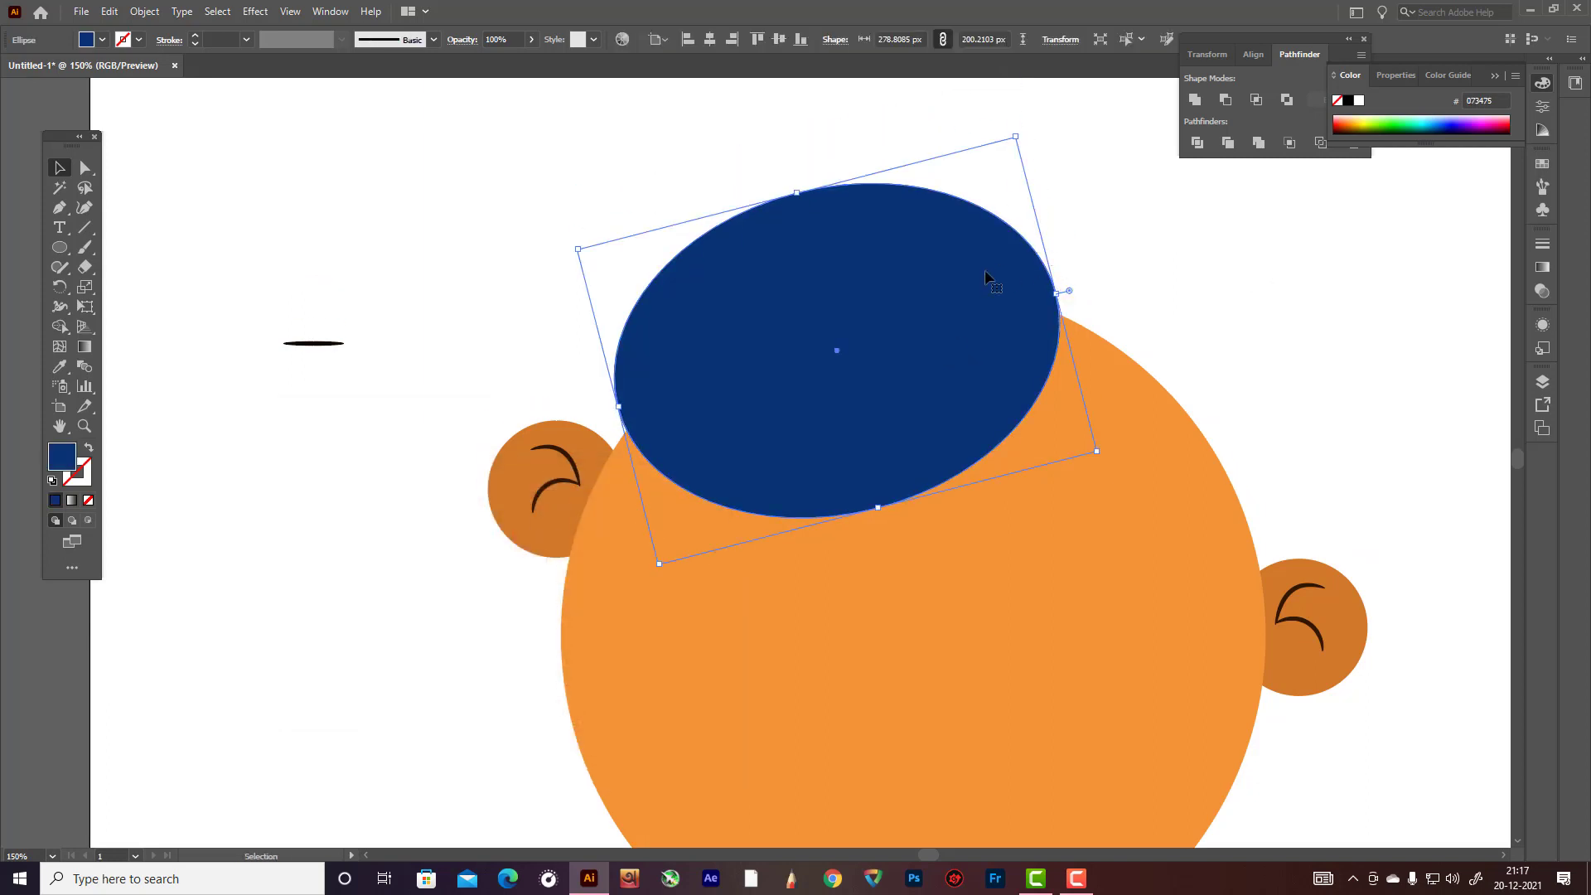
pyautogui.moveTo(951, 288); pyautogui.dragTo(1213, 328)
pyautogui.scroll(1, 1314, 284)
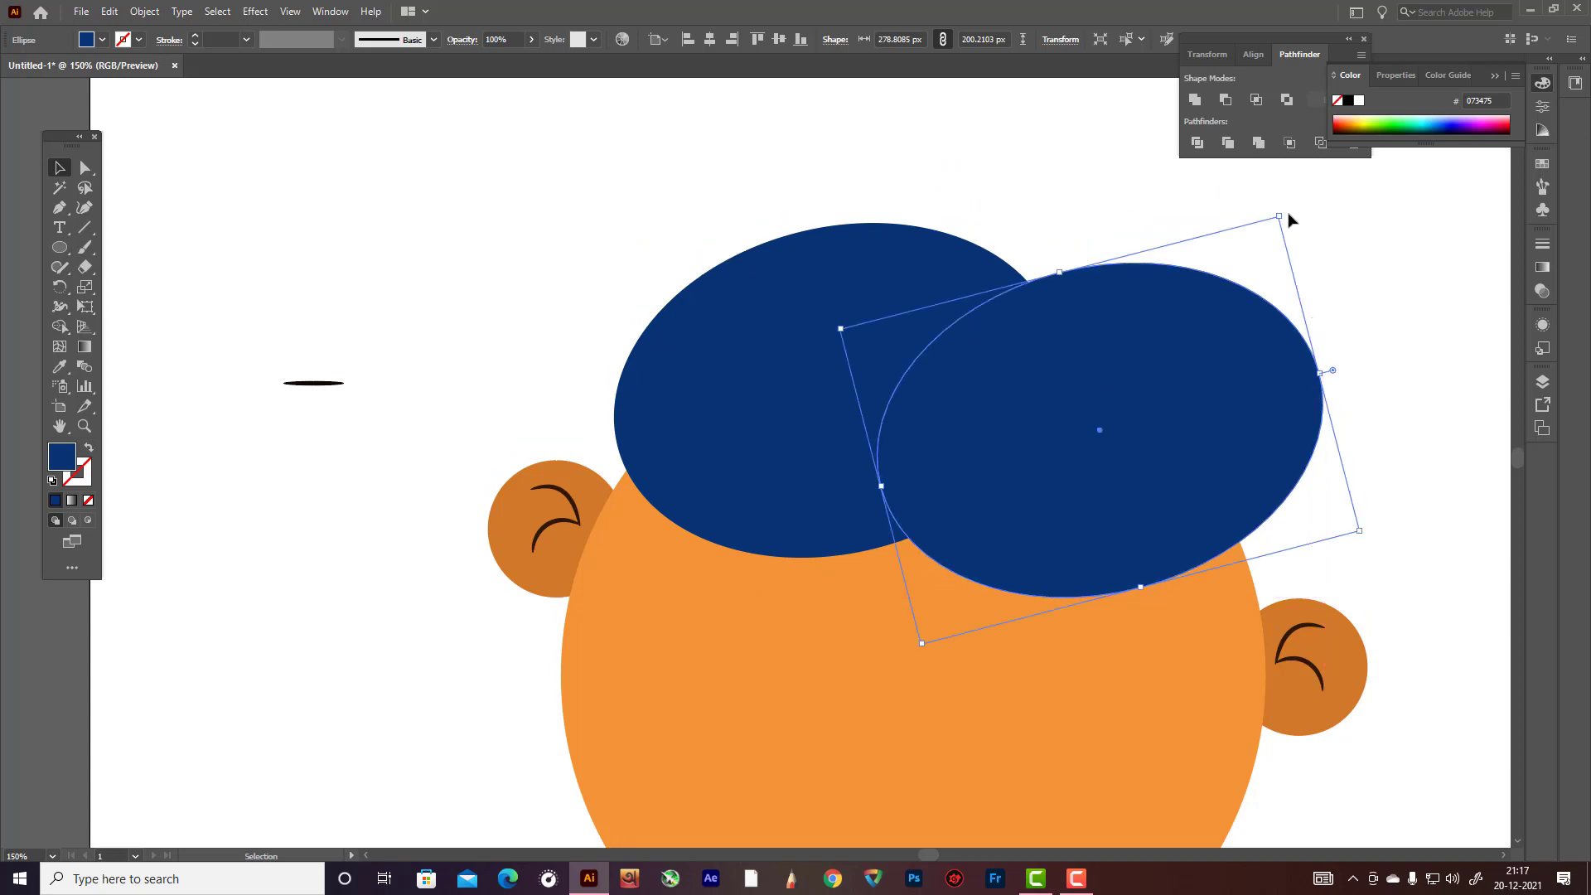
pyautogui.moveTo(1292, 220); pyautogui.dragTo(1350, 501)
pyautogui.moveTo(1226, 513); pyautogui.dragTo(1240, 544)
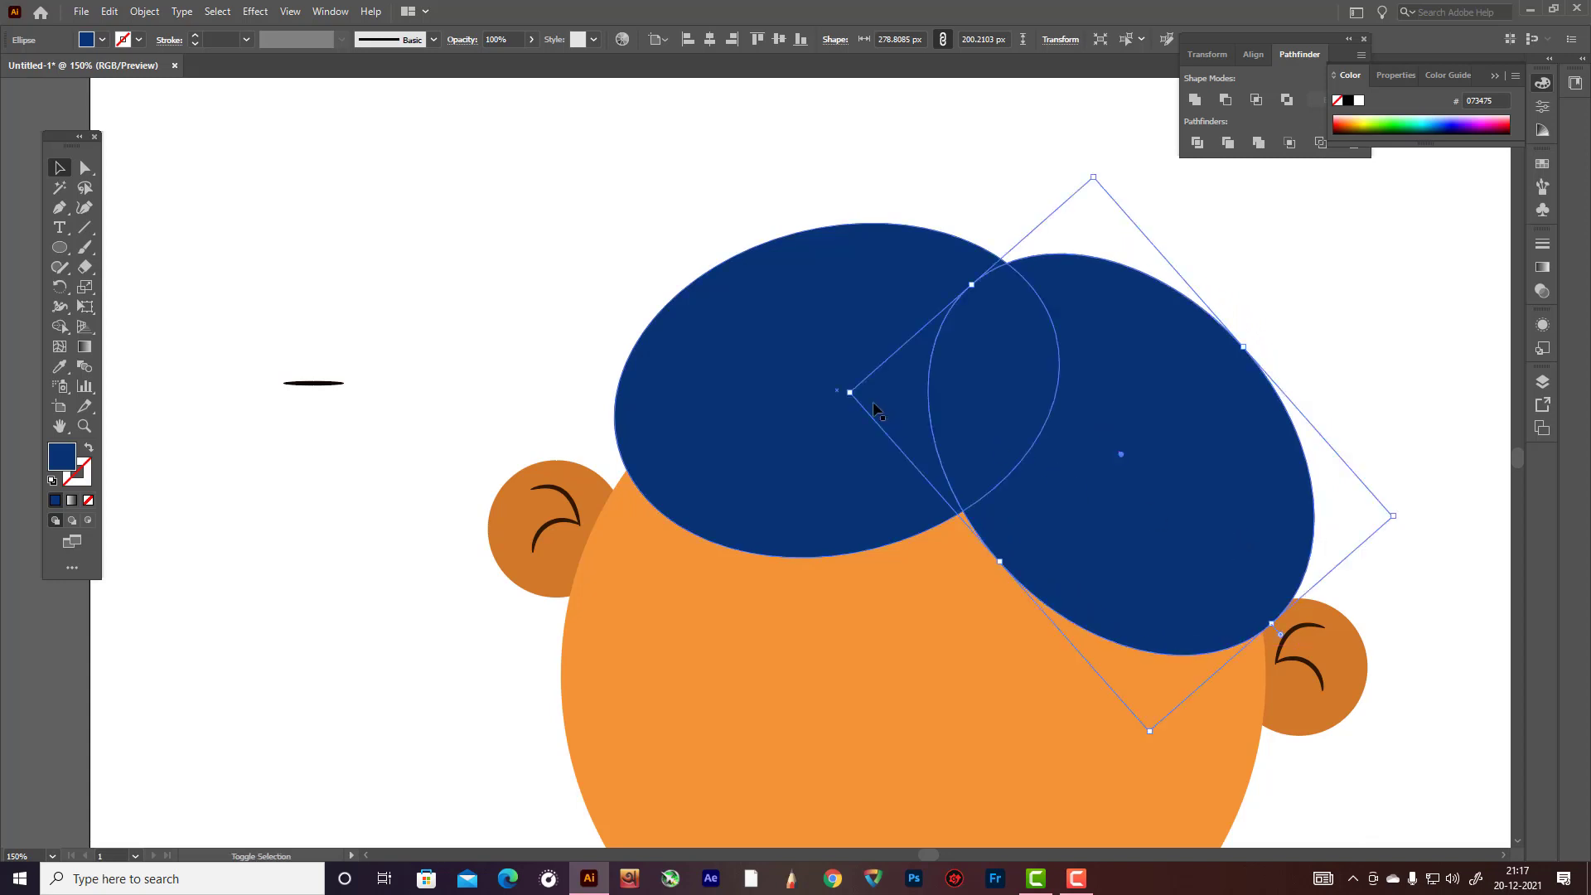
# - Trim away the parts of both blue ellipses outside the head circle with the Shape Builder tool, then deselect everything
pyautogui.scroll(-3, 940, 415)
pyautogui.scroll(2, 1010, 487)
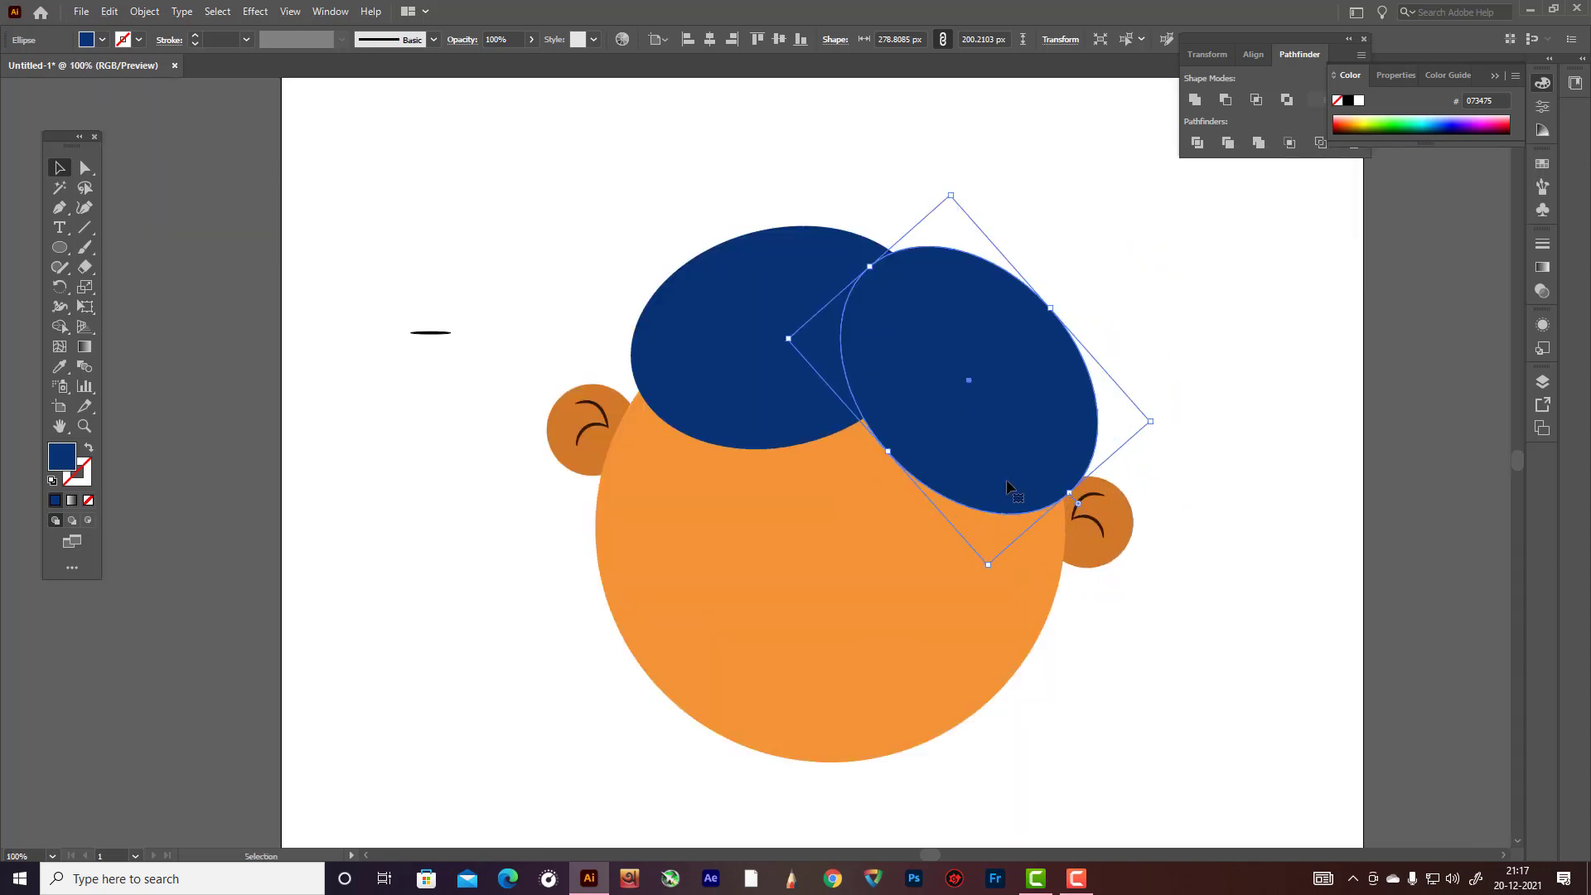
pyautogui.keyDown('shift'); pyautogui.click(779, 355); pyautogui.keyUp('shift')
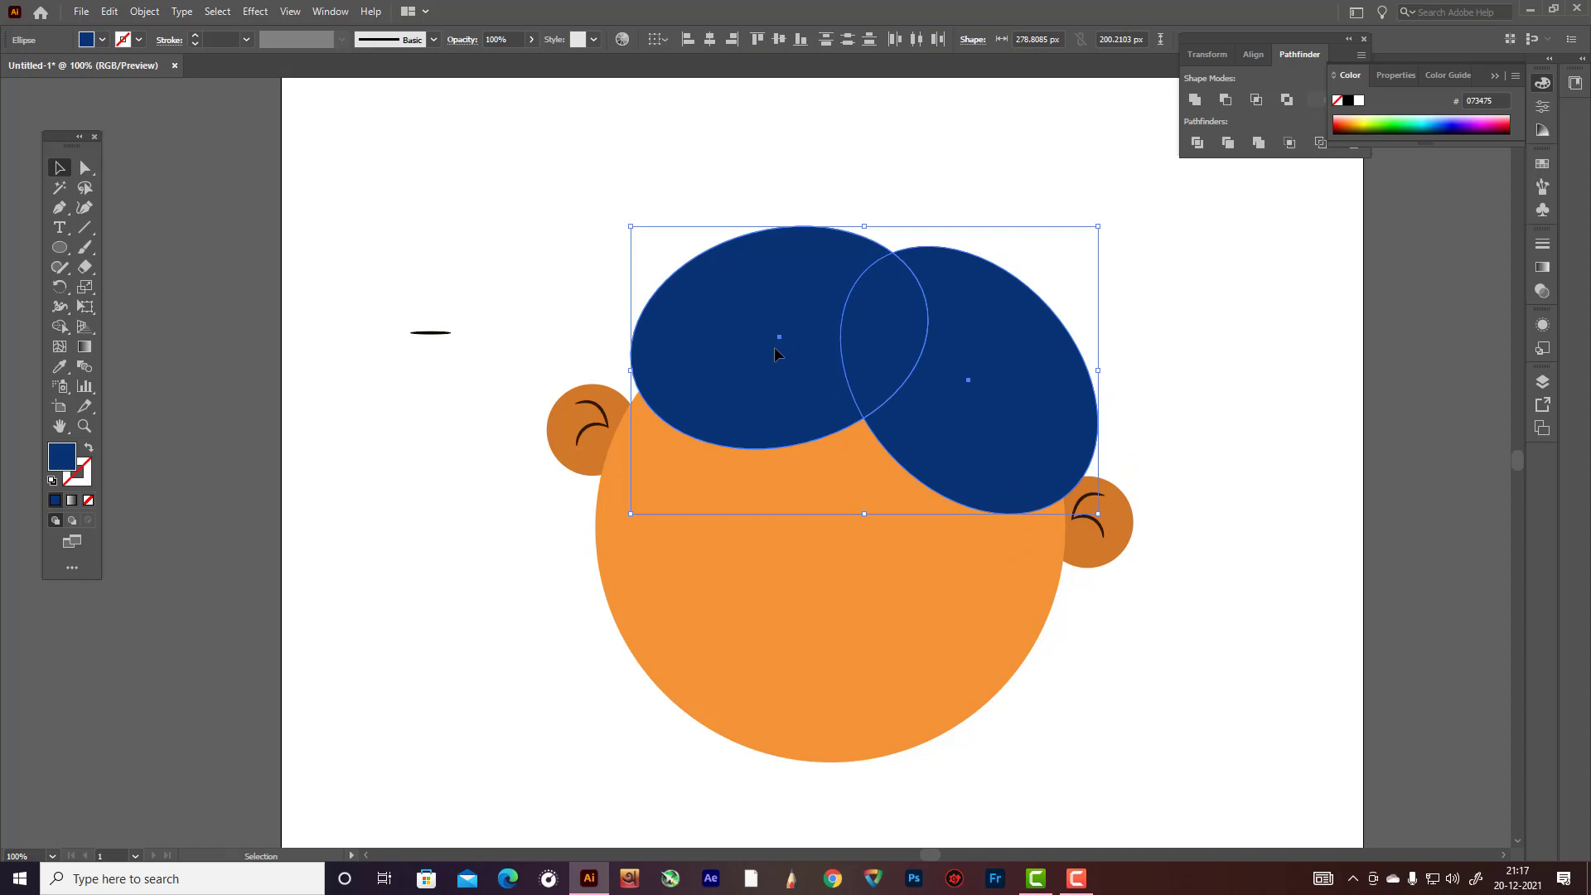
pyautogui.keyDown('shift'); pyautogui.click(793, 510); pyautogui.keyUp('shift')
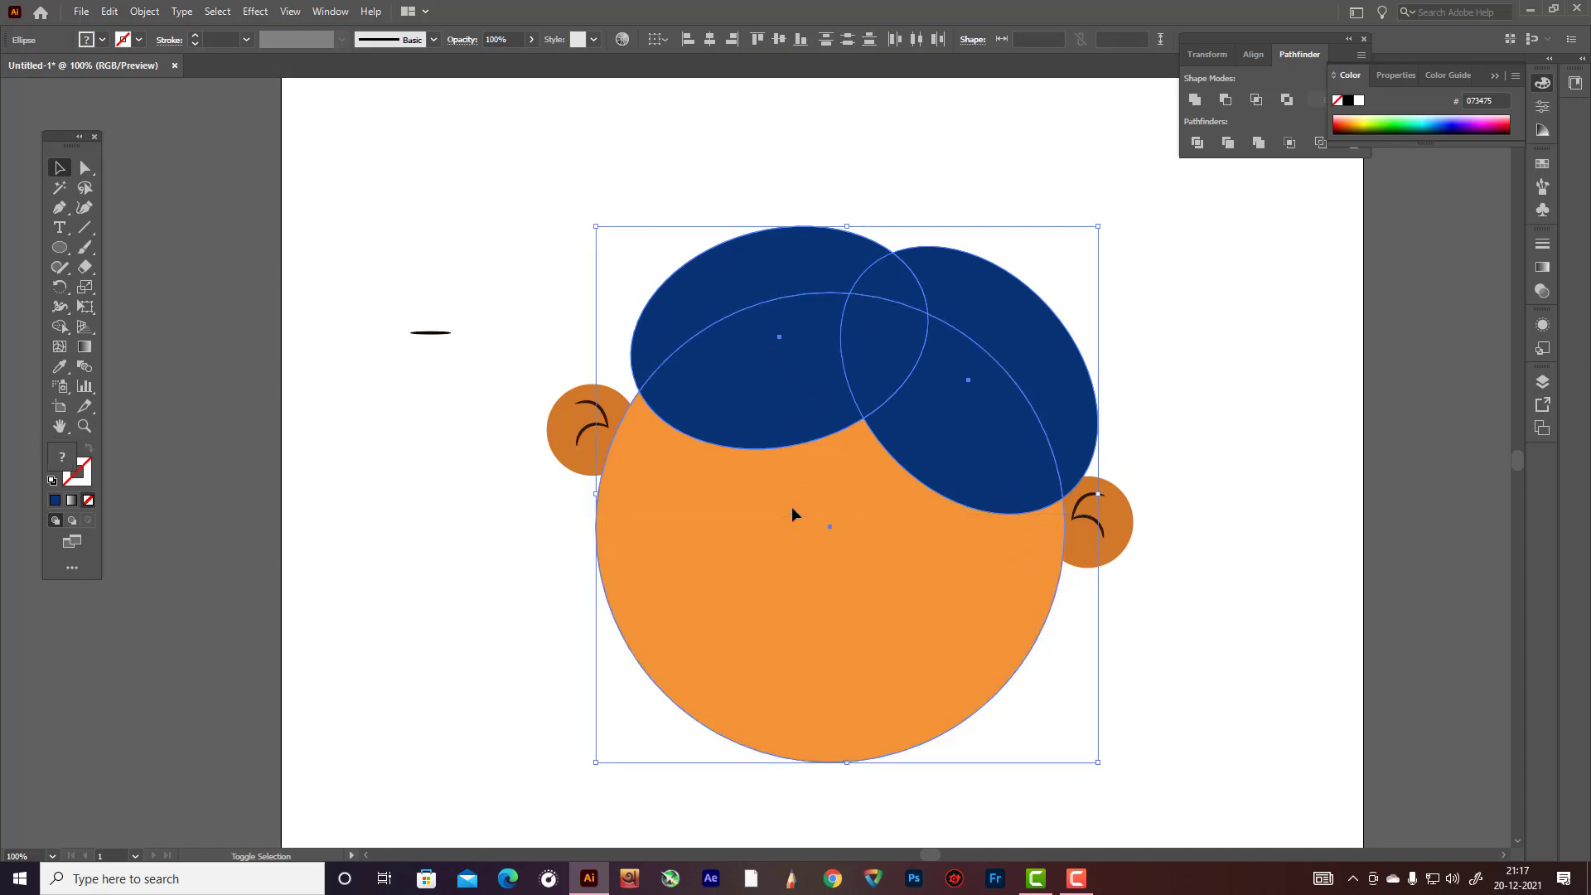
pyautogui.click(53, 329)
pyautogui.moveTo(735, 270); pyautogui.dragTo(1069, 282)
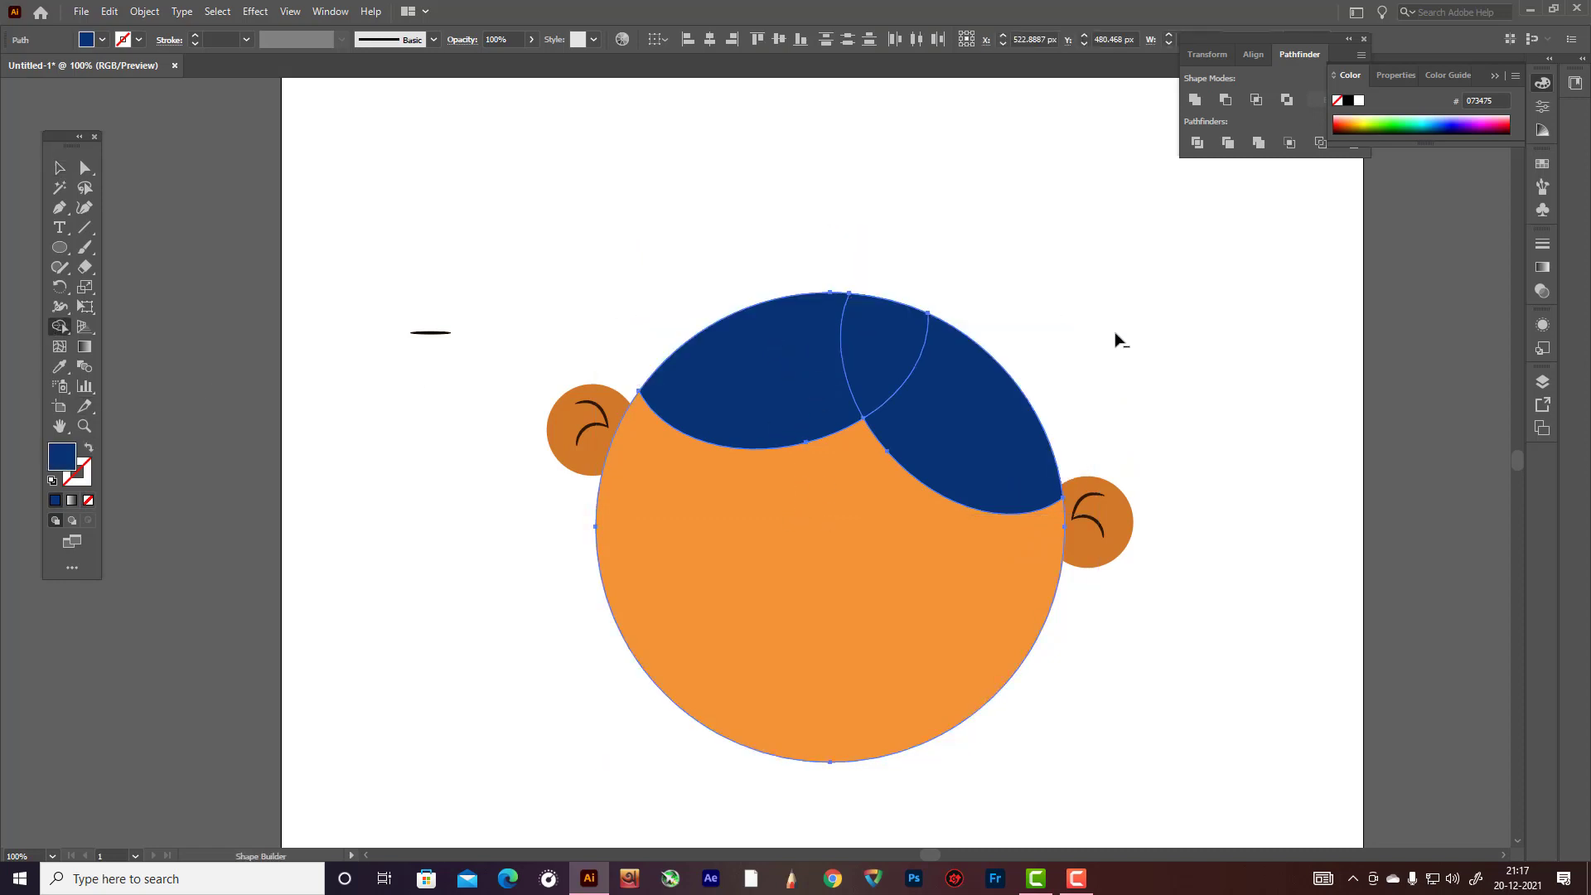
pyautogui.click(59, 167)
pyautogui.click(537, 203)
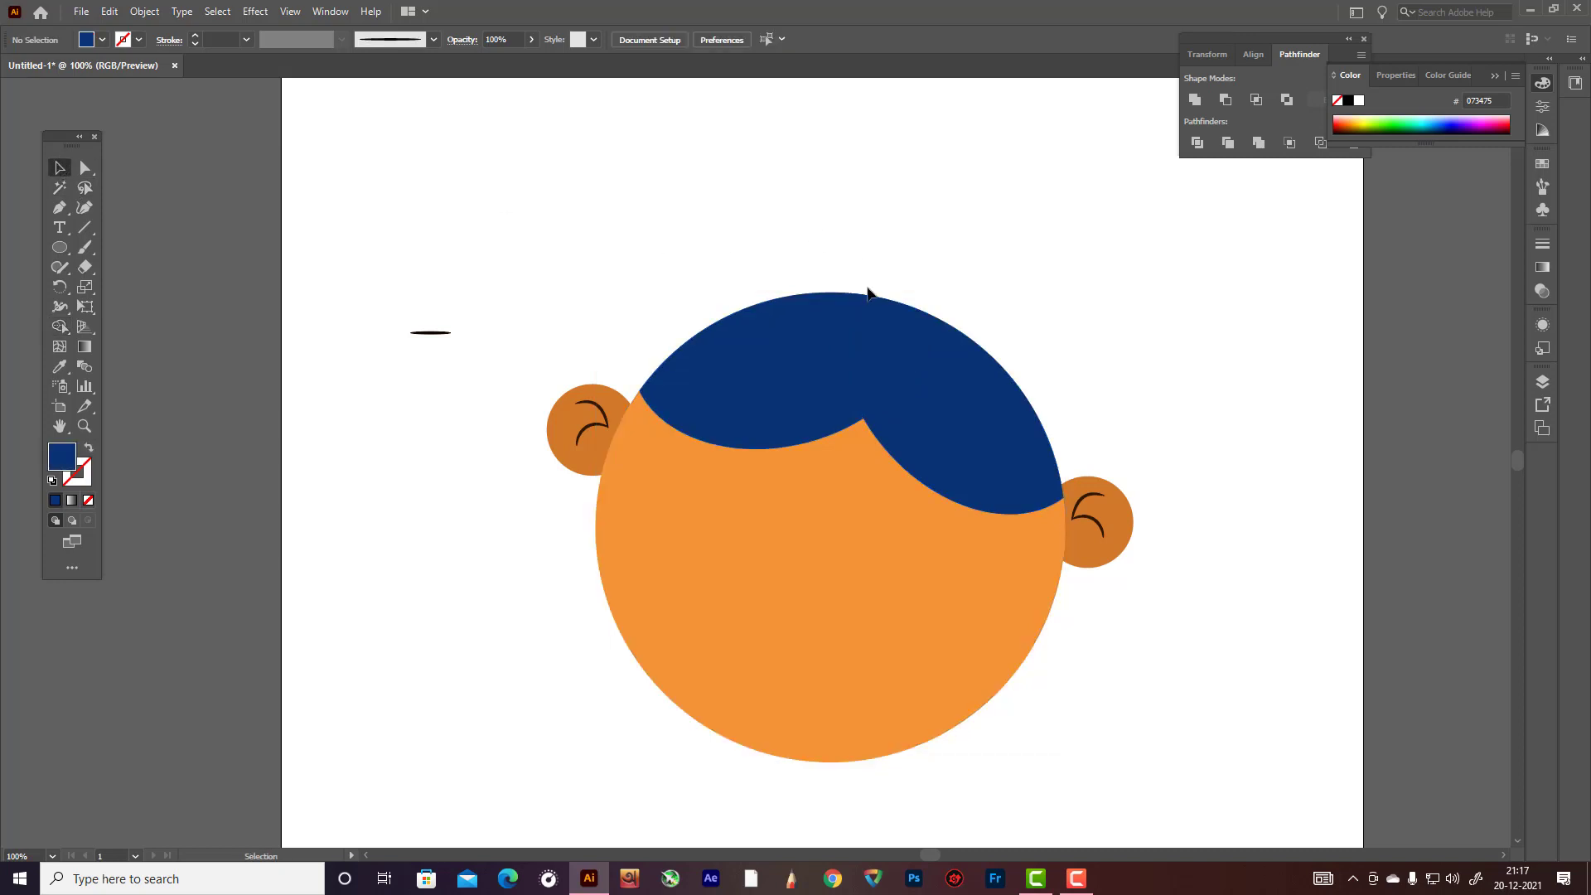
# - Unite the blue hair pieces into a single shape with Pathfinder, then deselect it
pyautogui.scroll(-2, 874, 296)
pyautogui.scroll(1, 924, 330)
pyautogui.click(921, 332)
pyautogui.keyDown('shift'); pyautogui.click(768, 335); pyautogui.keyUp('shift')
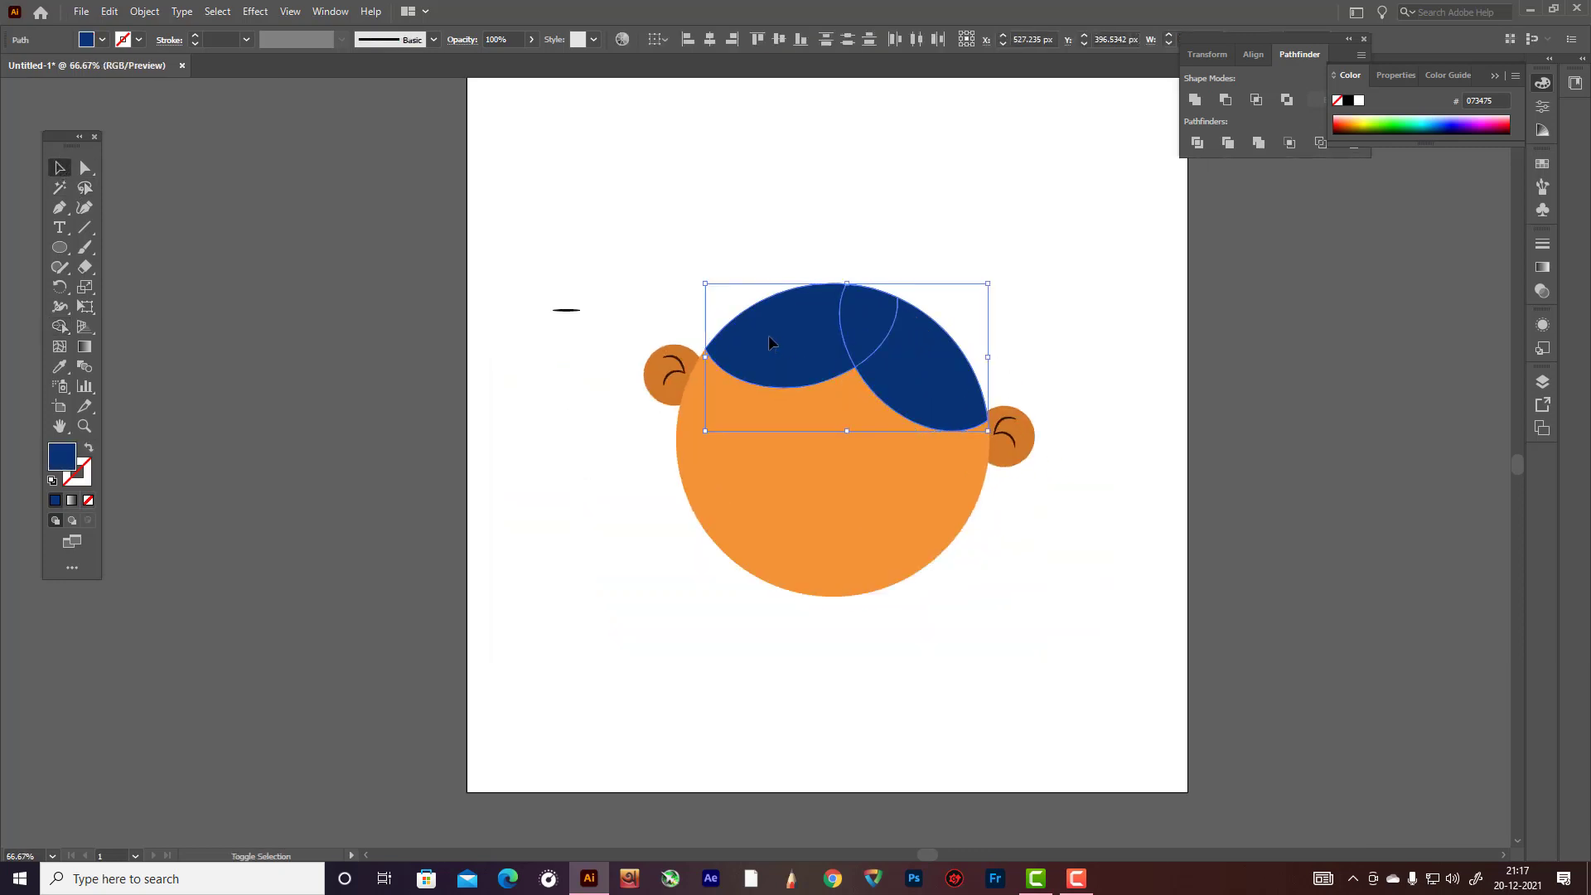
pyautogui.click(1198, 101)
pyautogui.click(1051, 229)
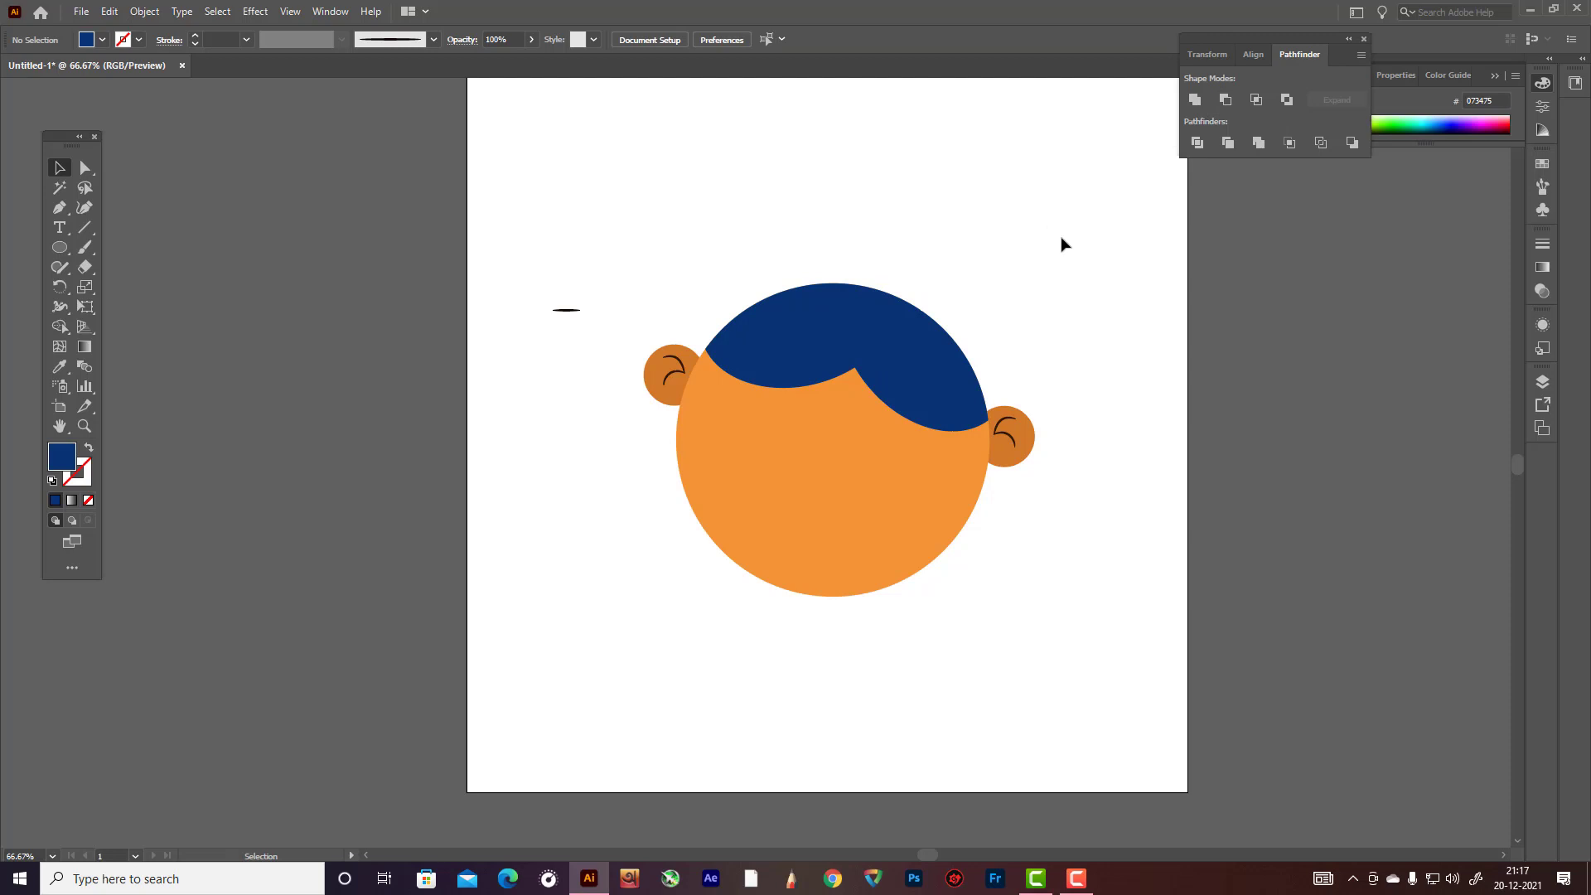
# - Draw a triangle about 338 by 298 px with the Star tool on the empty canvas beside the artboard
pyautogui.scroll(-1, 682, 344)
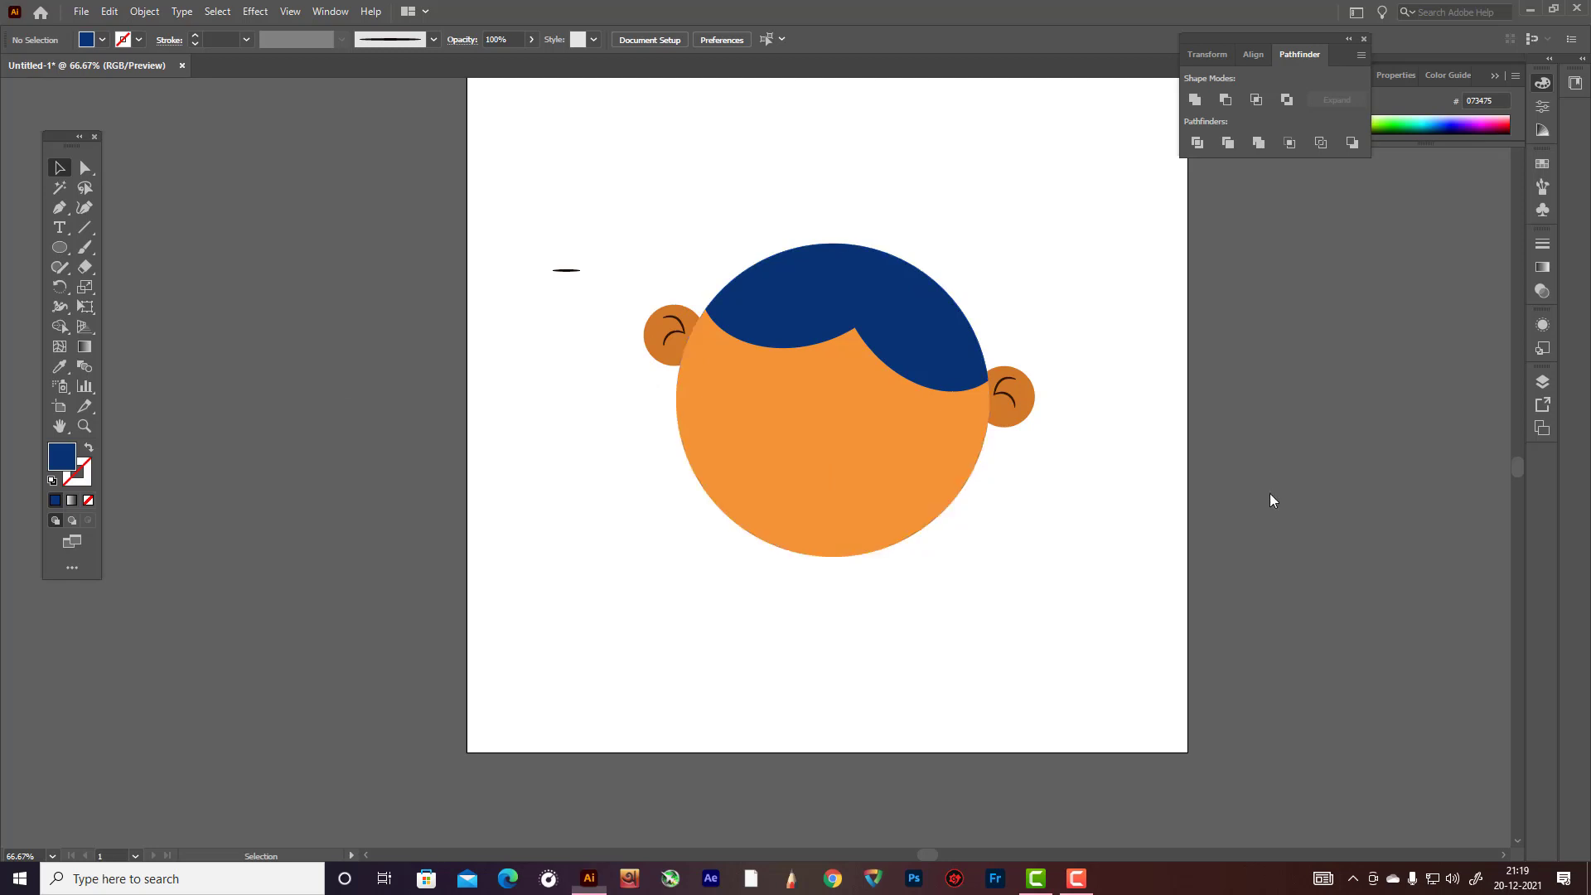
pyautogui.scroll(2, 1165, 533)
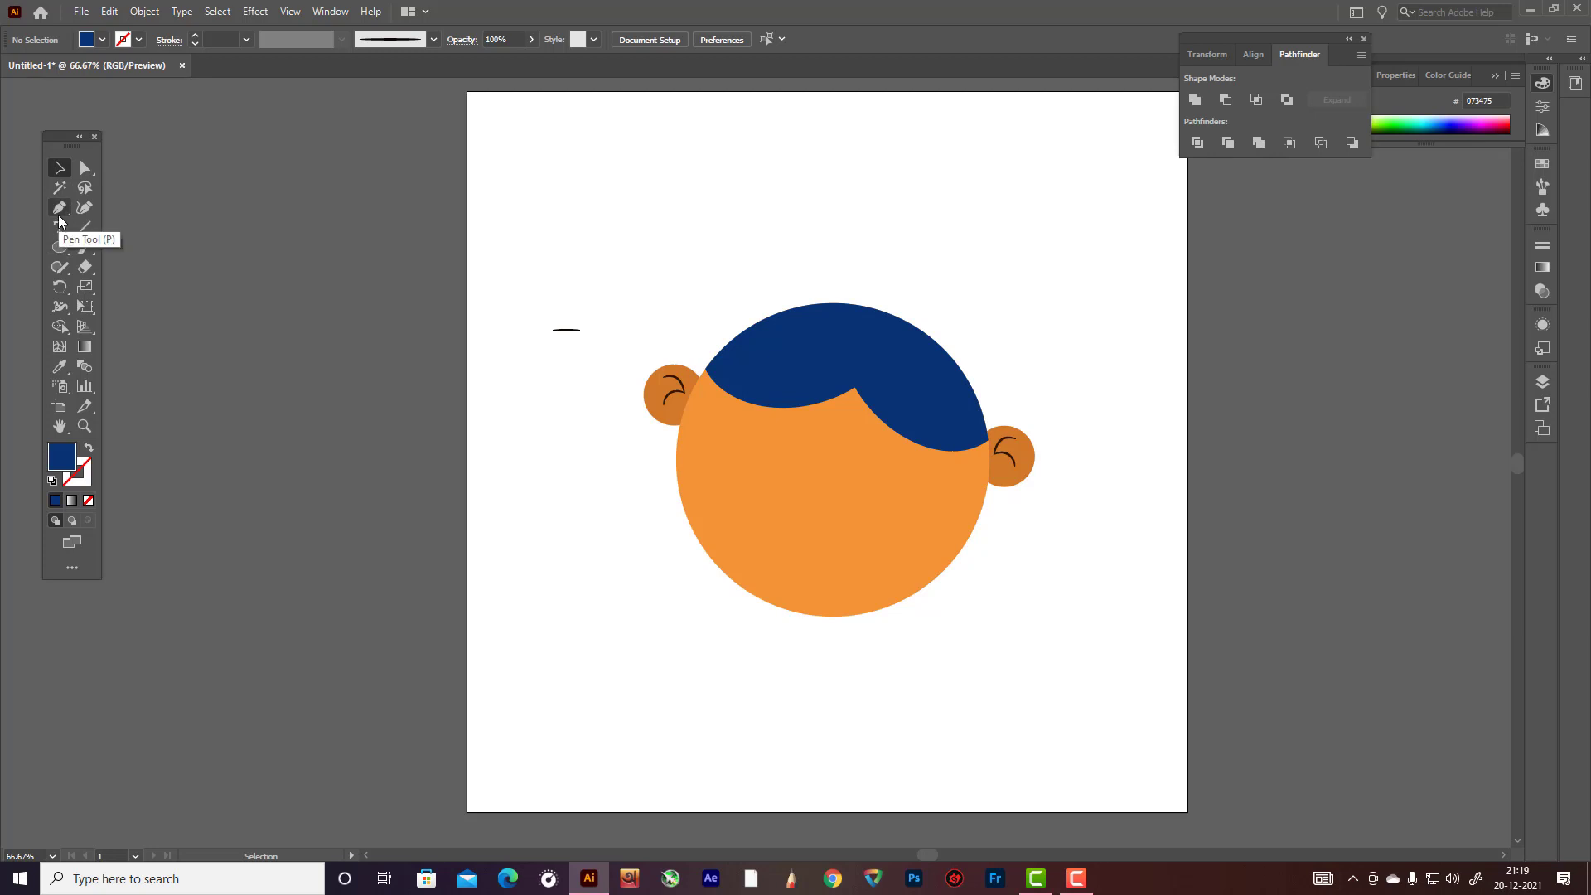
pyautogui.moveTo(63, 251); pyautogui.dragTo(108, 329)
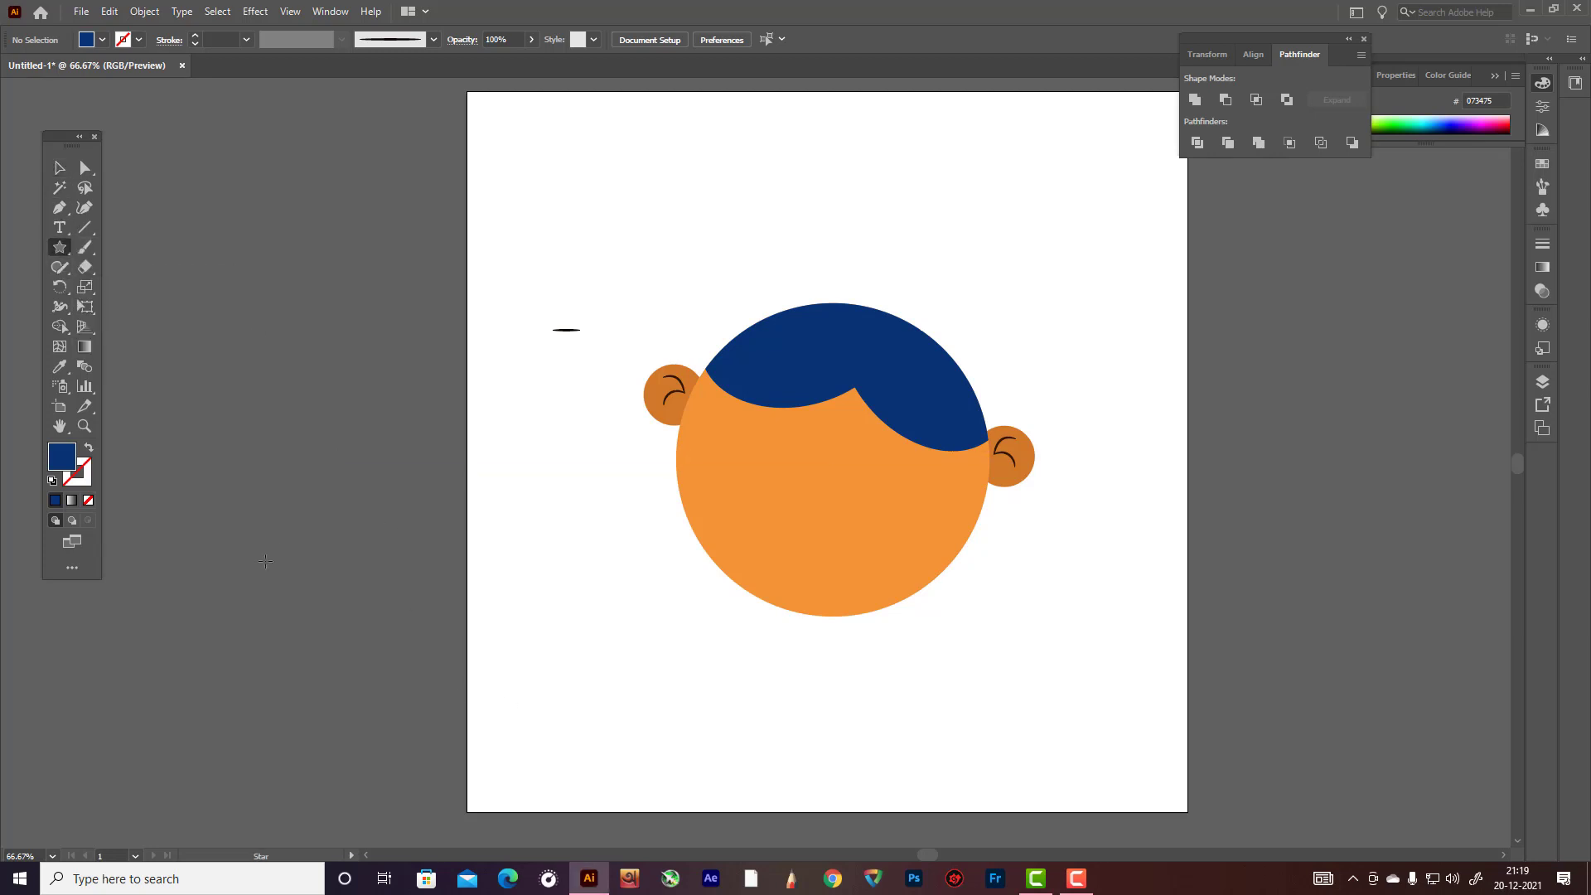
pyautogui.moveTo(268, 478); pyautogui.dragTo(388, 552)
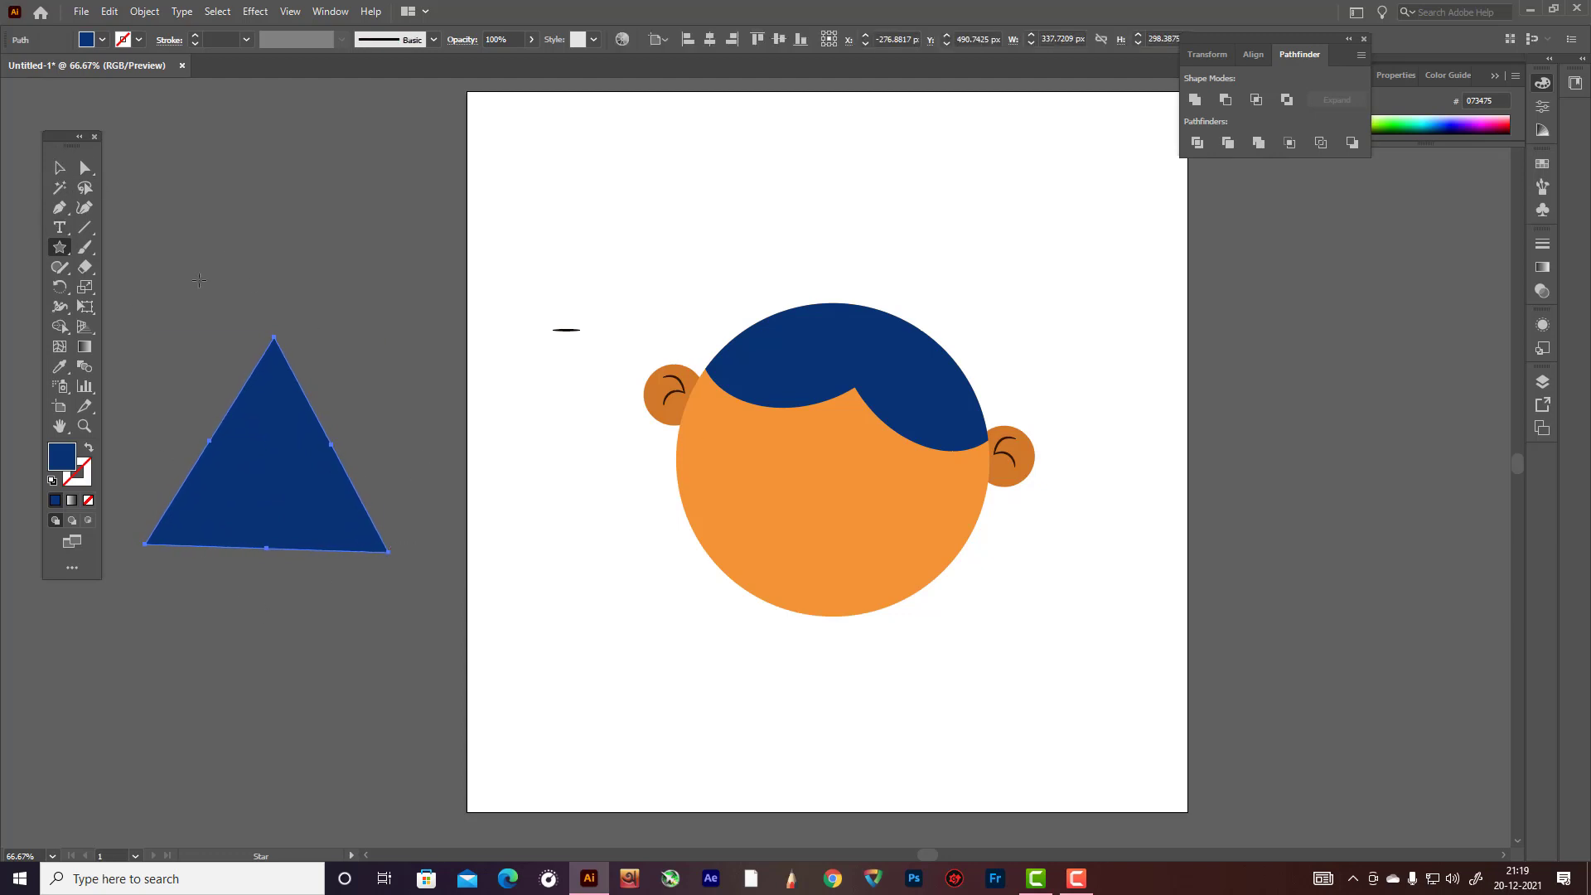
# - Narrow and heighten the triangle to about 282 by 403 px and rotate it slightly so its base is level
pyautogui.click(59, 168)
pyautogui.moveTo(399, 452); pyautogui.dragTo(326, 446)
pyautogui.moveTo(247, 338); pyautogui.dragTo(246, 256)
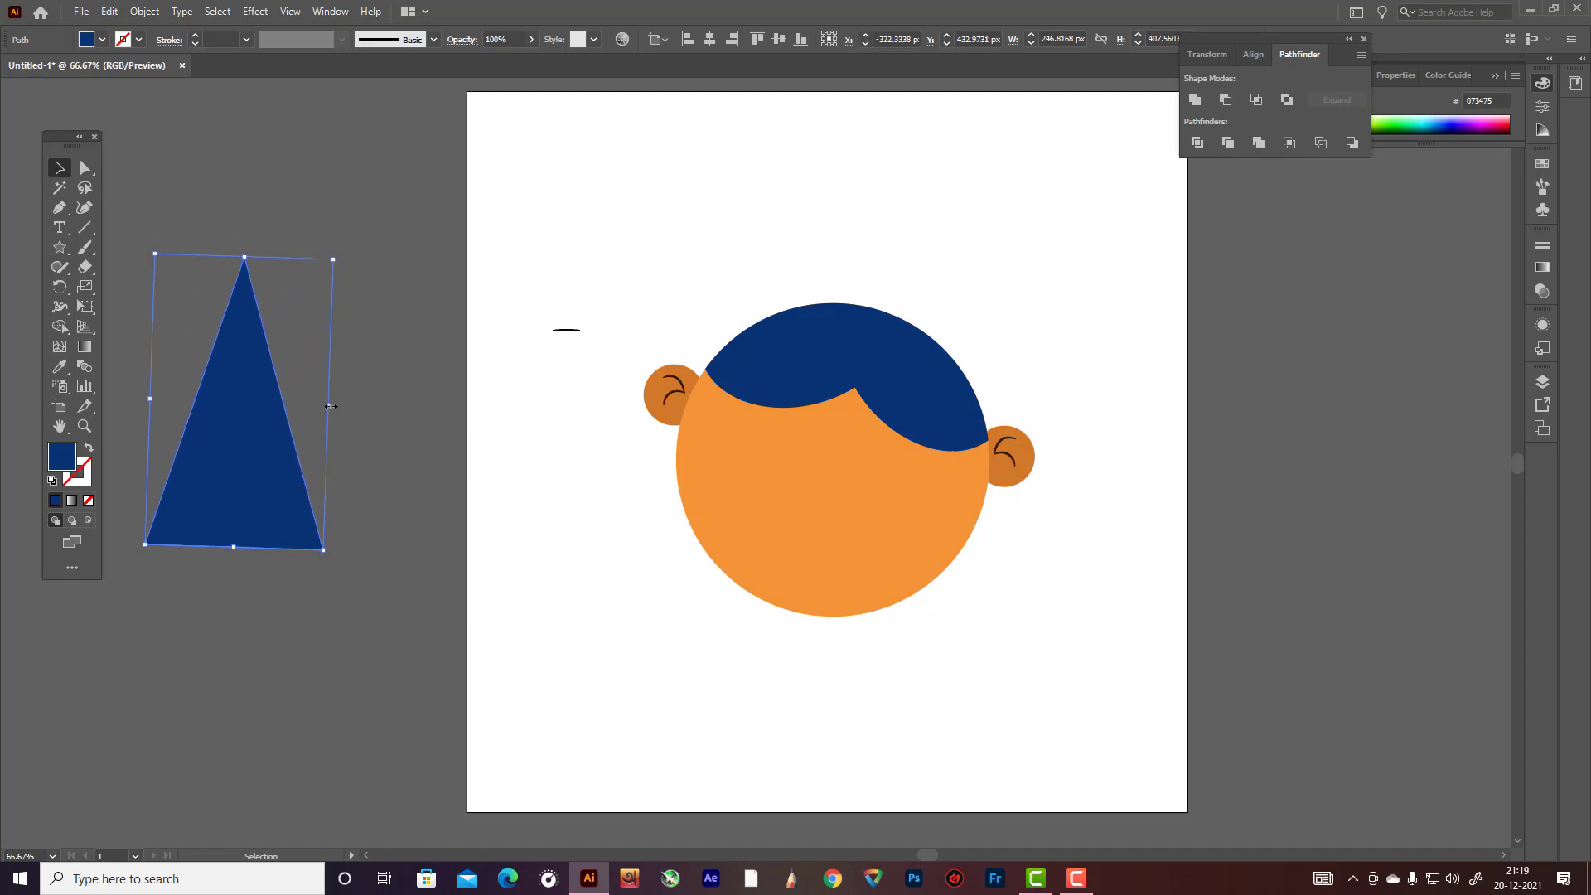
pyautogui.moveTo(331, 406); pyautogui.dragTo(353, 406)
pyautogui.moveTo(365, 254); pyautogui.dragTo(370, 242)
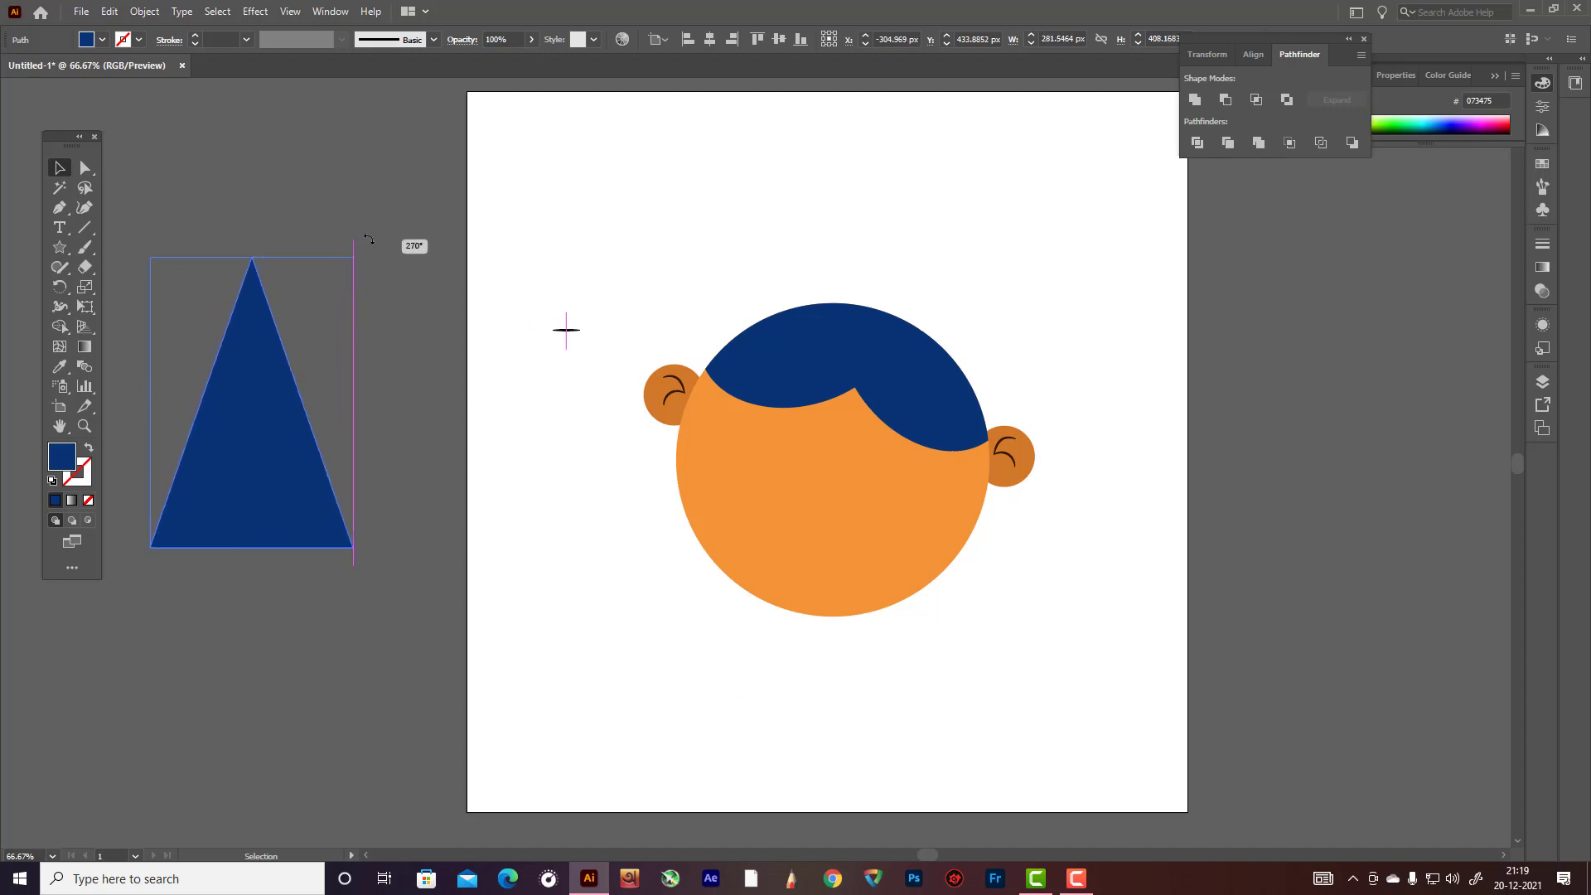
# - Change the triangle's fill to bright sky blue 15C3F9
pyautogui.doubleClick(71, 463)
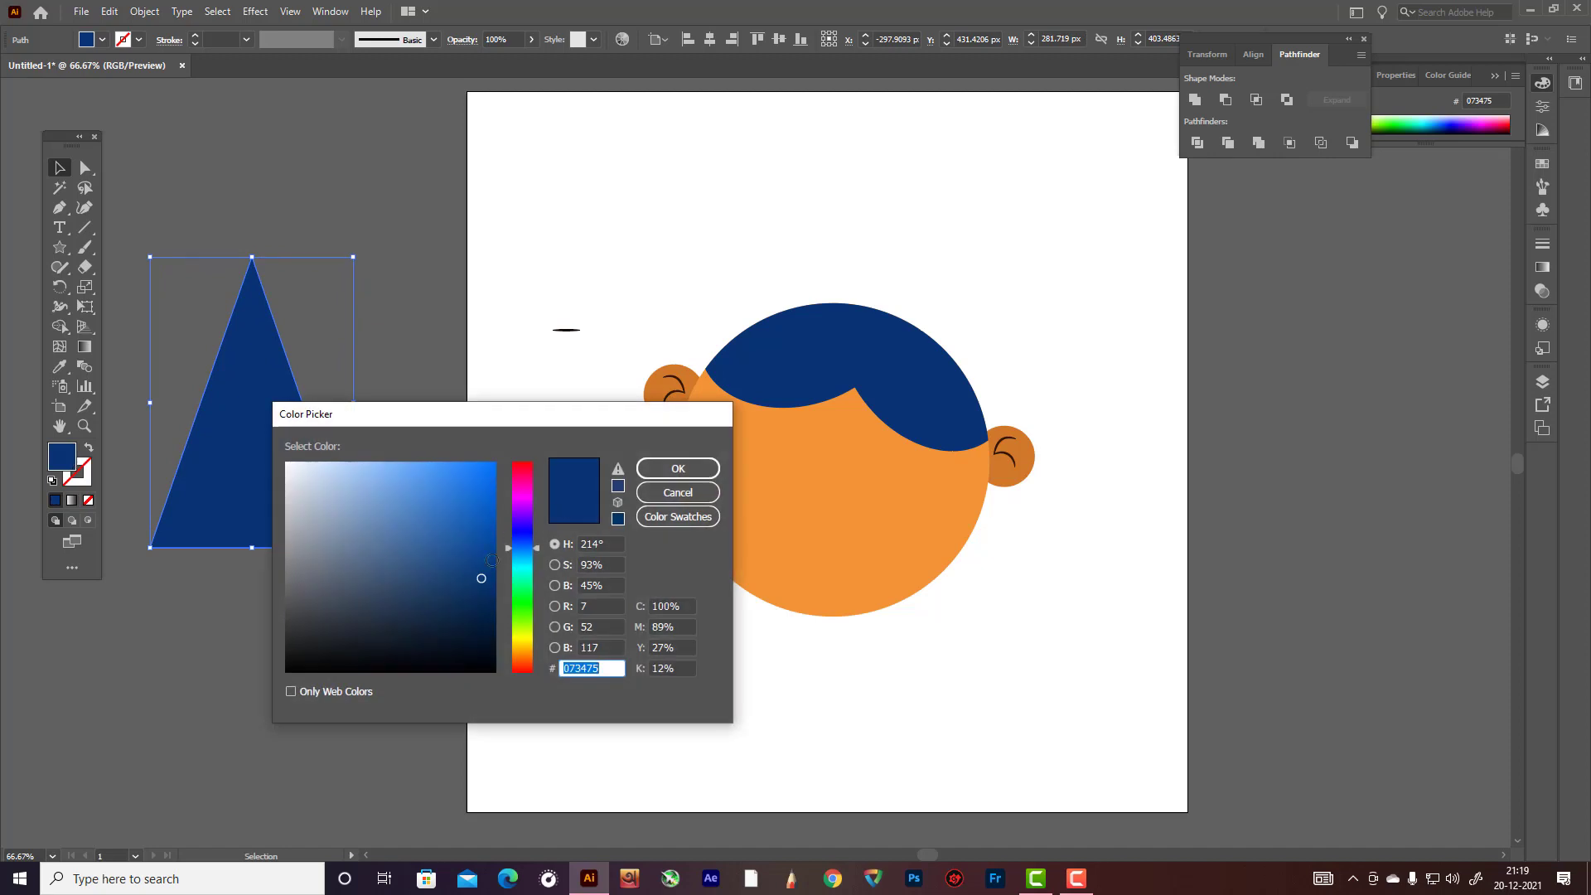
pyautogui.moveTo(531, 549); pyautogui.dragTo(531, 560)
pyautogui.click(478, 467)
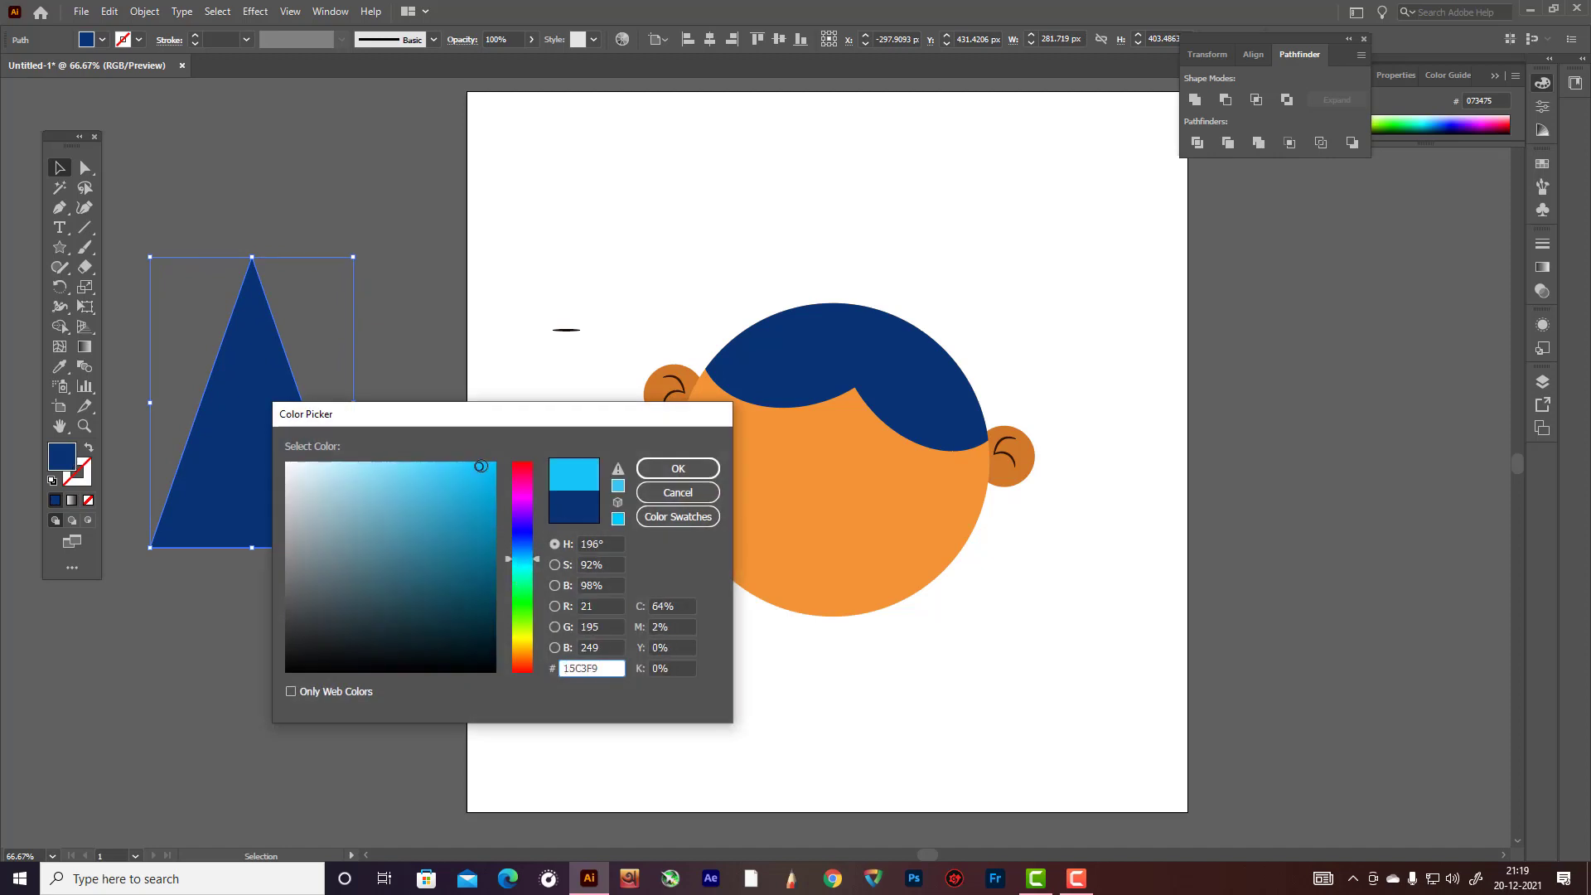
pyautogui.press('Return')
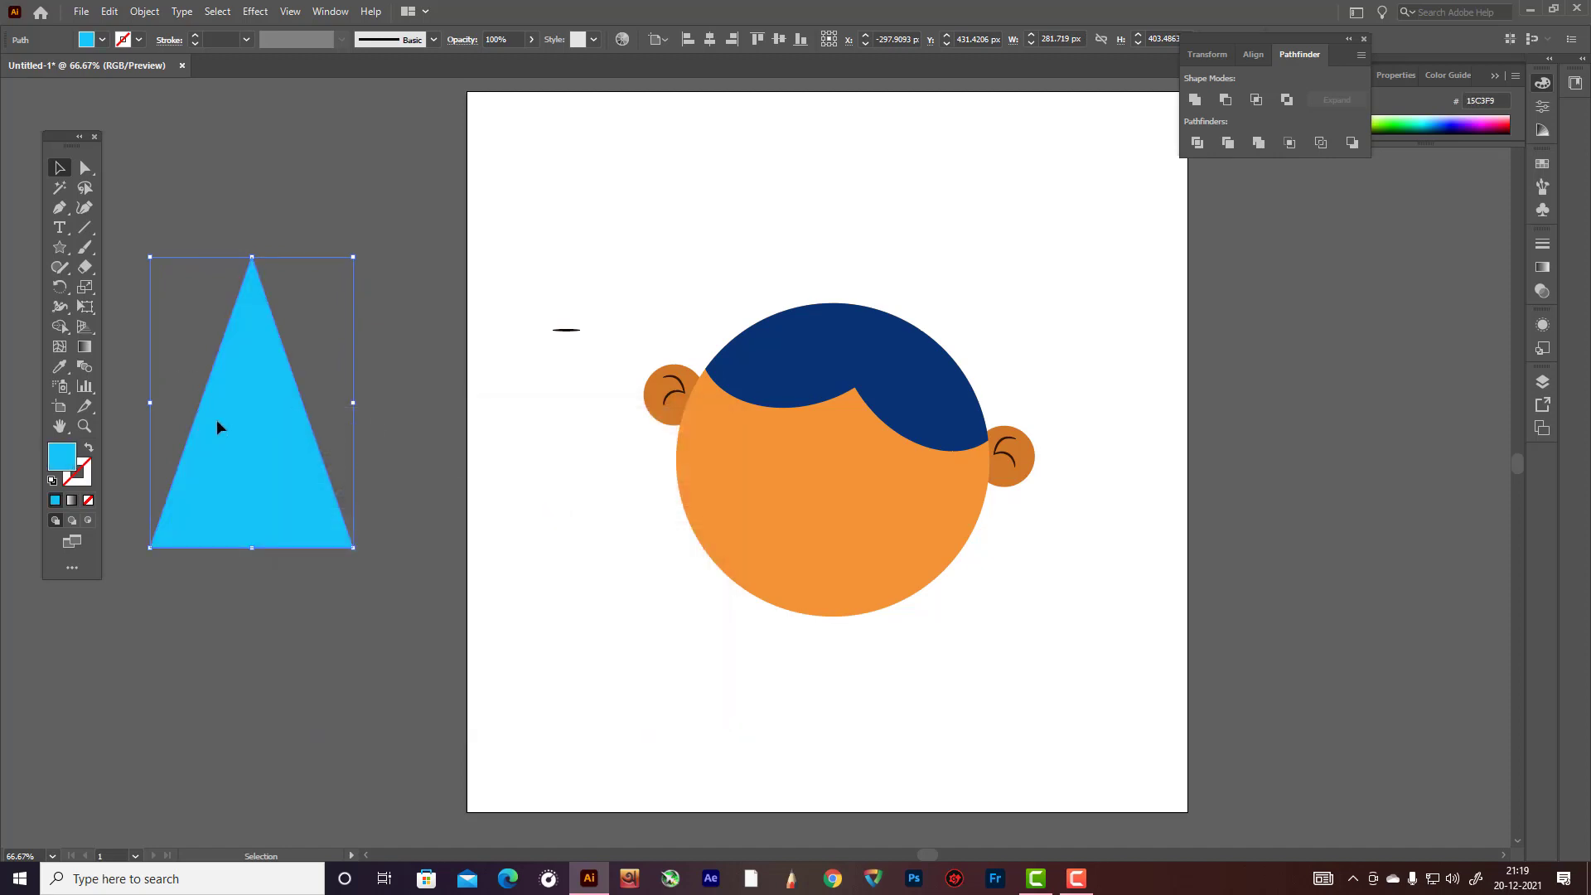
# - Place the triangle on top of the hair as a party hat and rotate it clockwise so both base corners meet the hair's outline
pyautogui.moveTo(216, 419); pyautogui.dragTo(859, 232)
pyautogui.scroll(2, 859, 232)
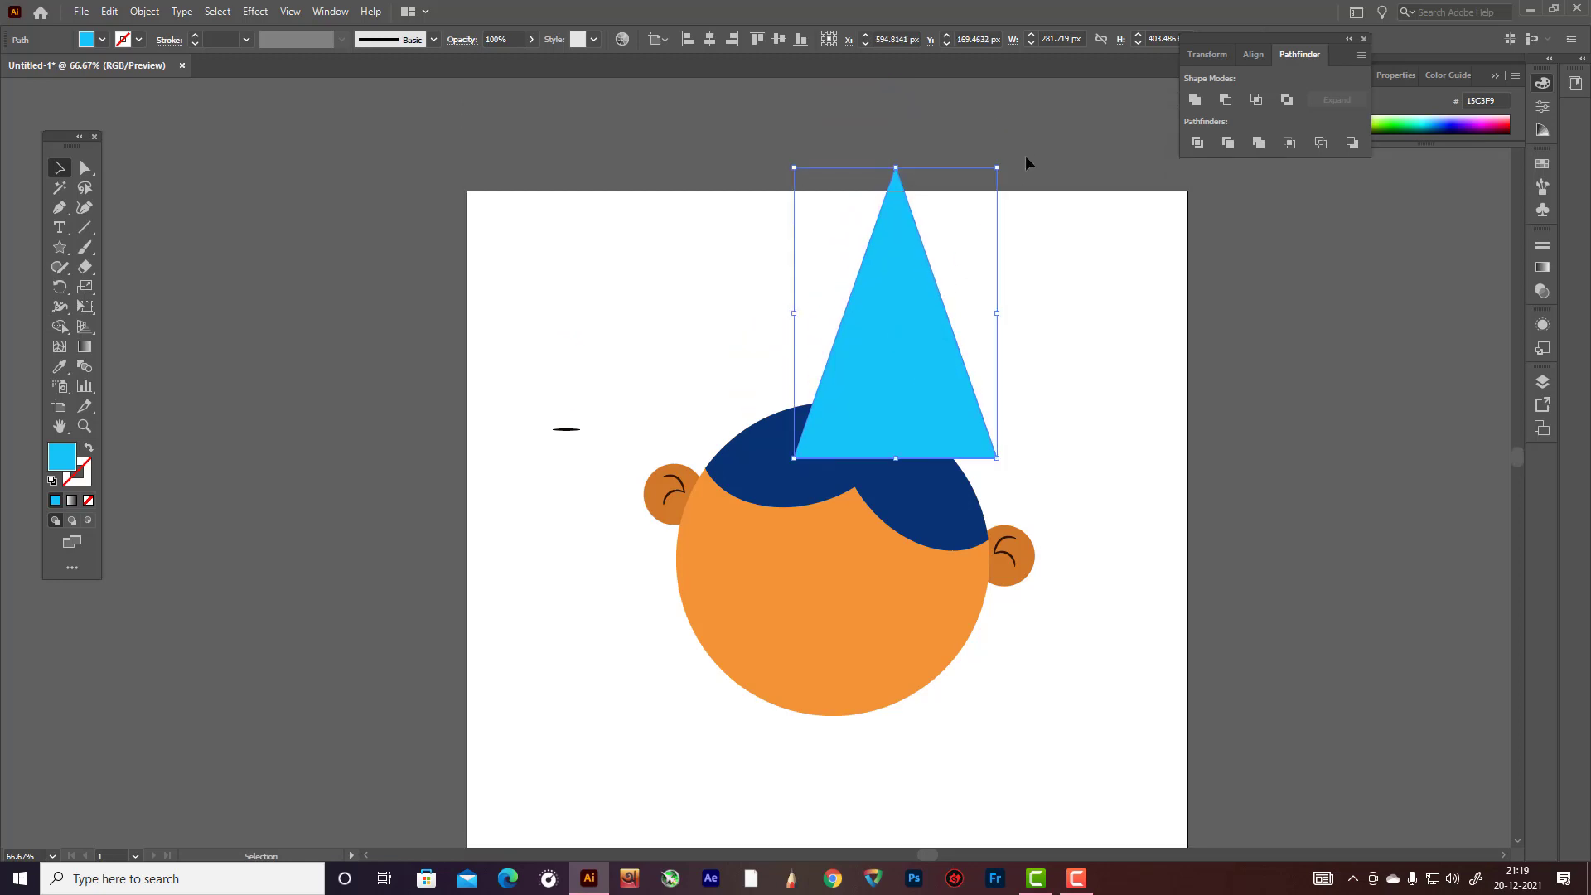
pyautogui.moveTo(1003, 159); pyautogui.dragTo(1030, 241)
pyautogui.moveTo(905, 320)
pyautogui.mouseDown()
pyautogui.moveTo(928, 330)
pyautogui.moveTo(923, 306)
pyautogui.mouseUp()
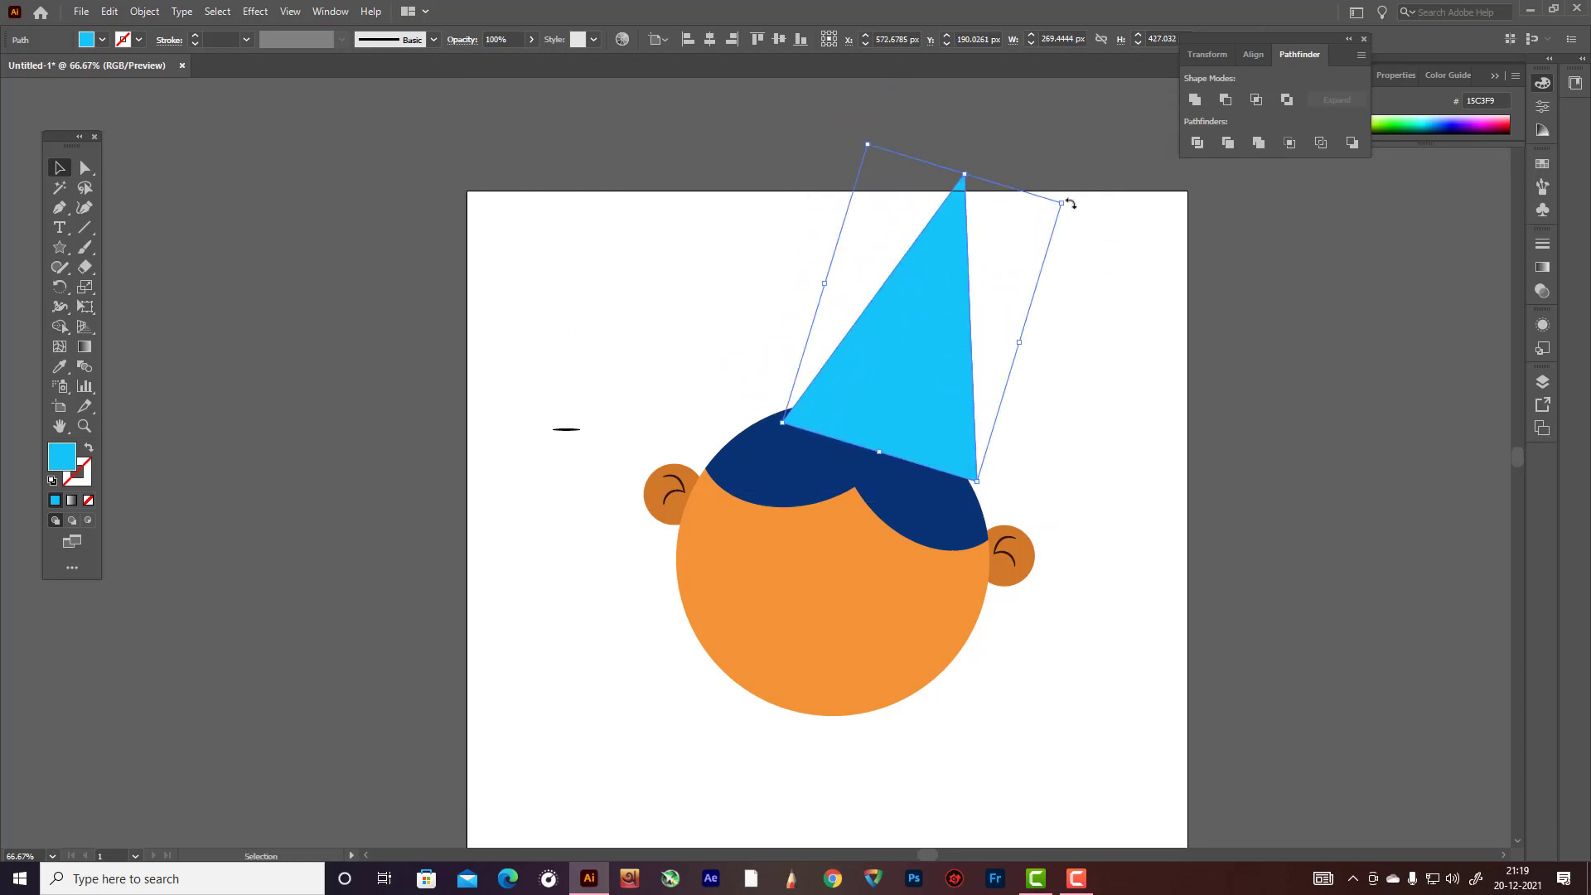
pyautogui.moveTo(1068, 207); pyautogui.dragTo(1075, 216)
pyautogui.moveTo(964, 272); pyautogui.dragTo(974, 273)
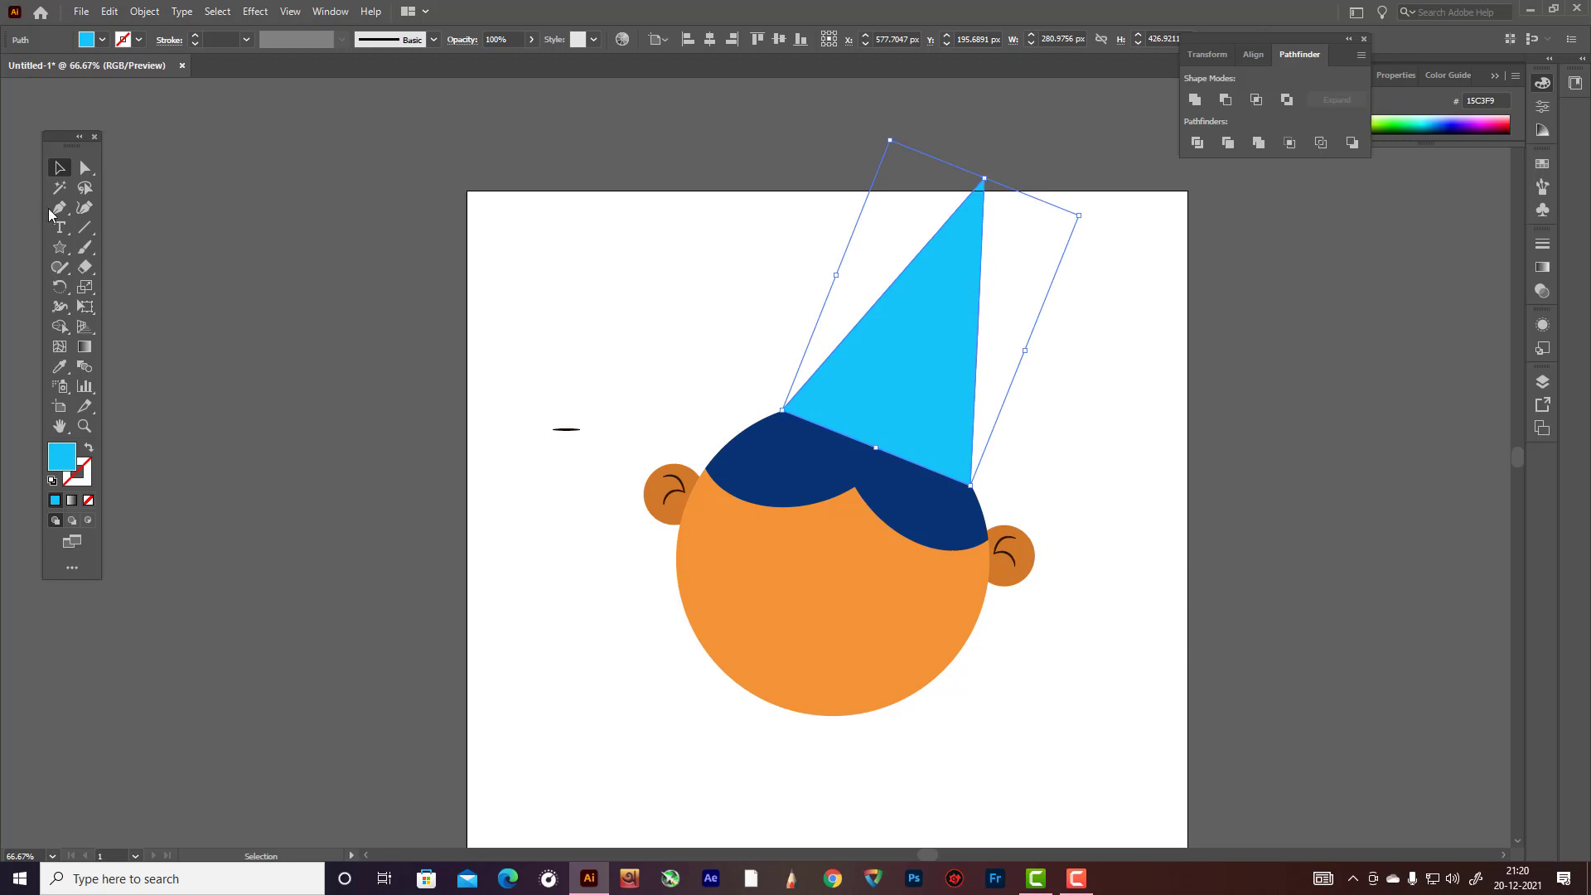
pyautogui.click(84, 207)
pyautogui.moveTo(878, 450)
pyautogui.mouseDown()
pyautogui.moveTo(863, 419)
pyautogui.moveTo(896, 432)
pyautogui.mouseUp()
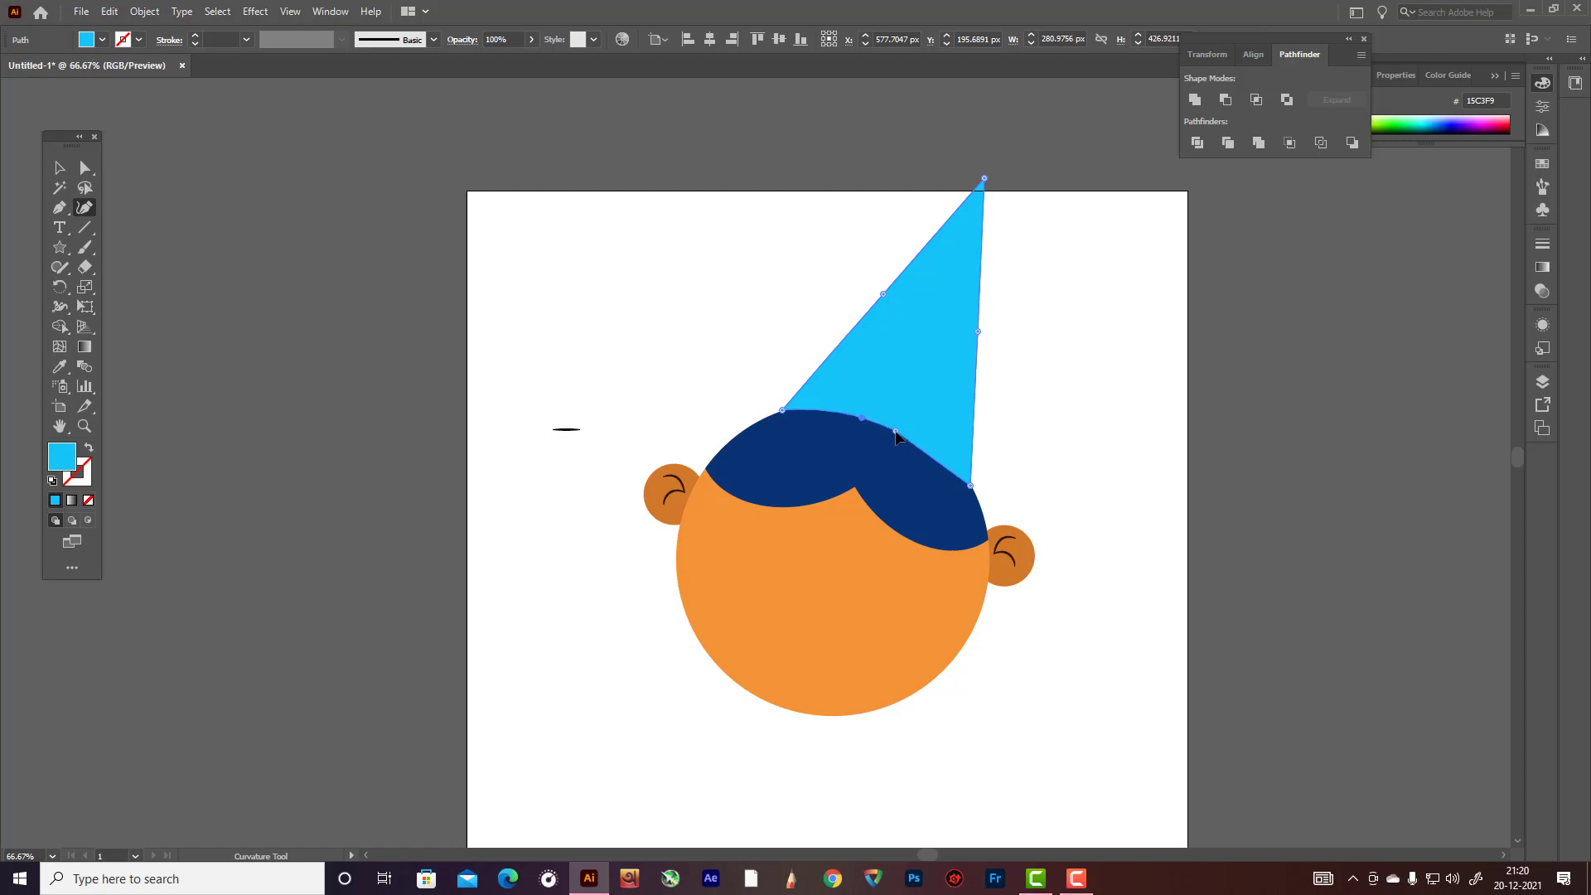
pyautogui.hotkey('ctrl', 'z')
pyautogui.hotkey('ctrl', 'z')
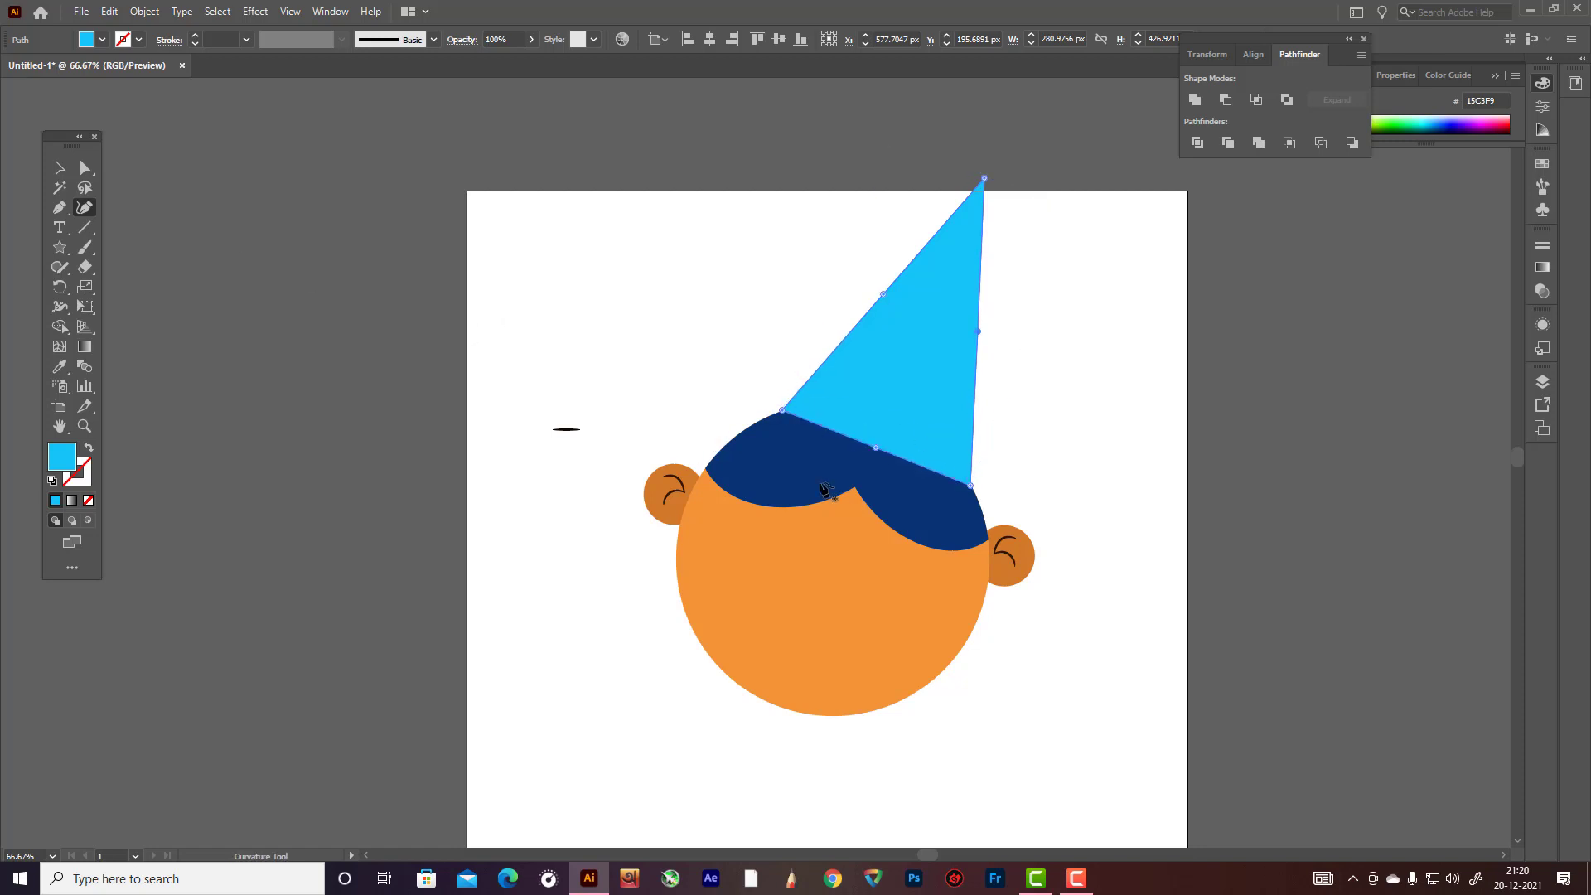
# - Remove the middle anchor point from the hat's base with the Delete Anchor Point tool
pyautogui.scroll(2, 866, 505)
pyautogui.rightClick(59, 207)
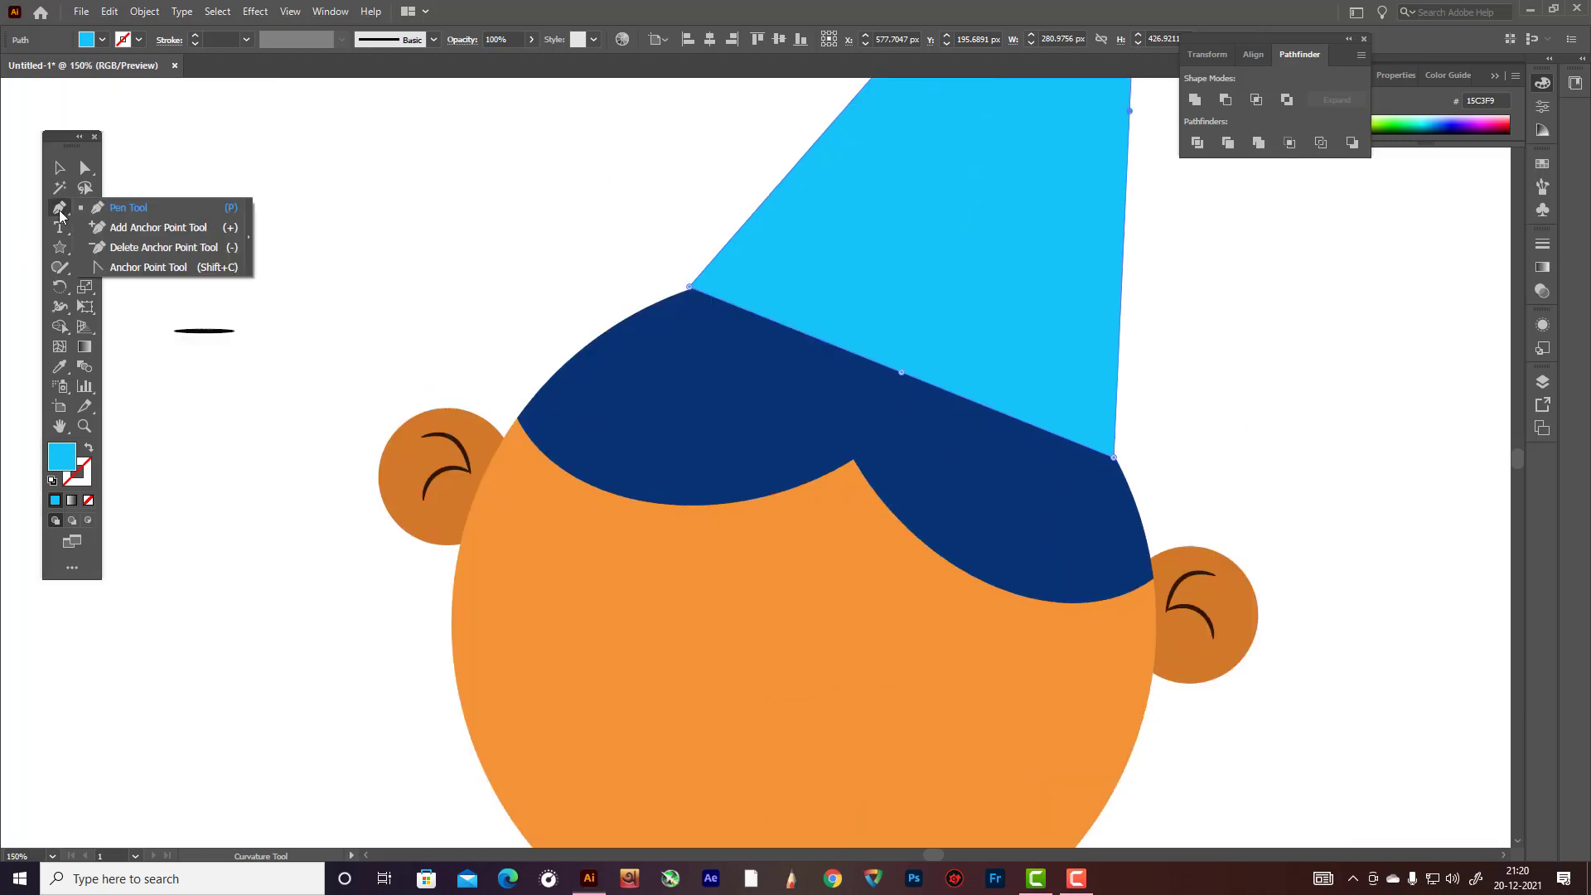
pyautogui.click(158, 247)
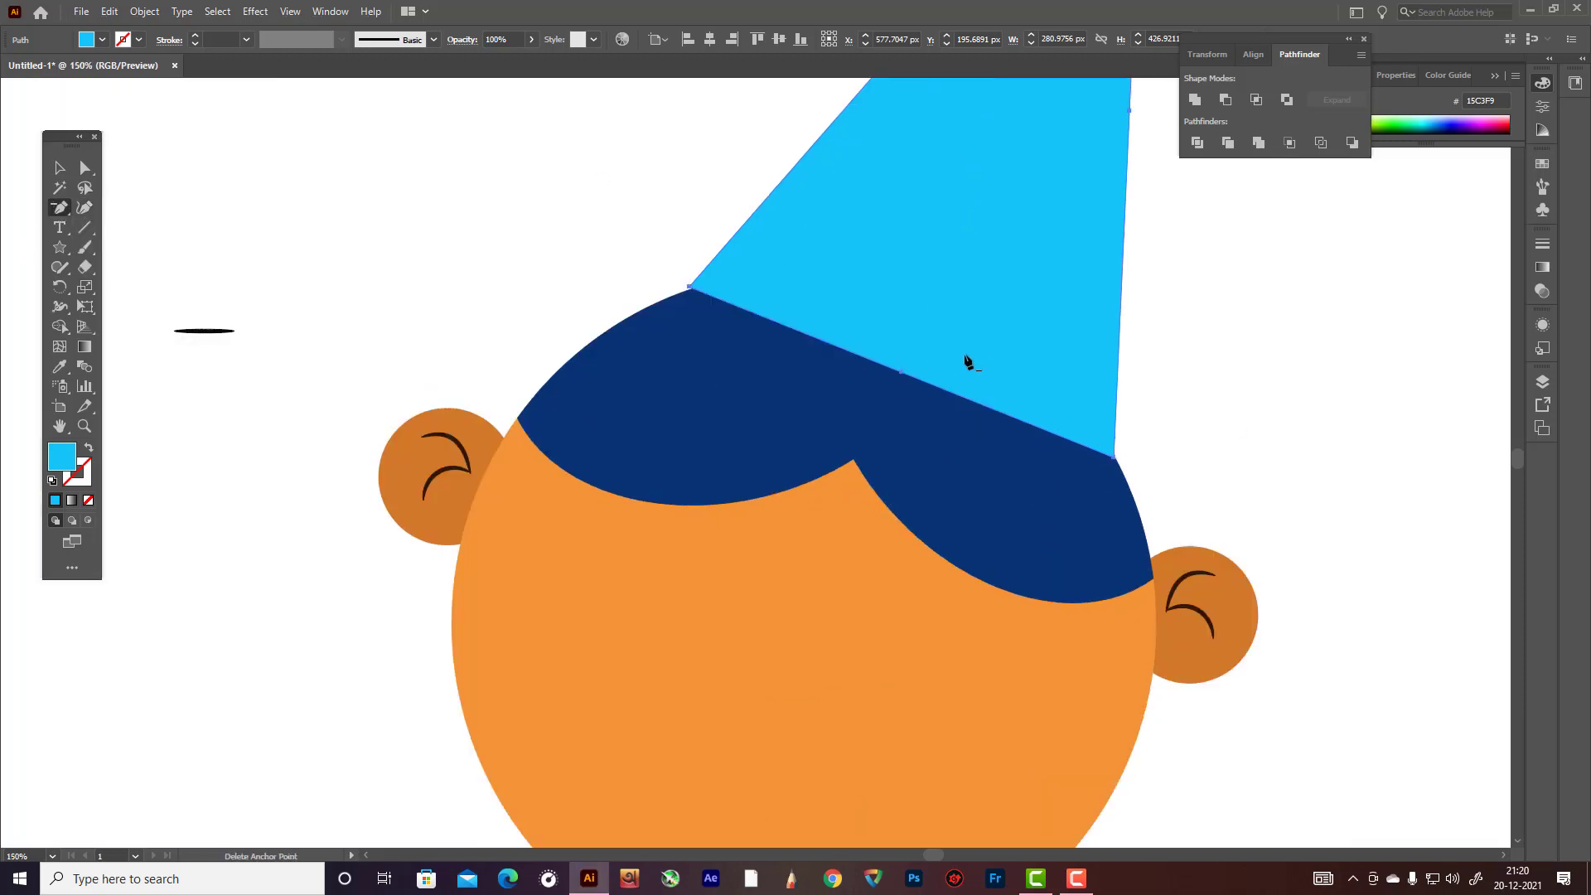
pyautogui.click(904, 372)
# - Bend the hat's base upward with the Curvature tool, fit its lower right corner to the head's outline, and deselect it
pyautogui.click(85, 208)
pyautogui.moveTo(904, 372); pyautogui.dragTo(923, 337)
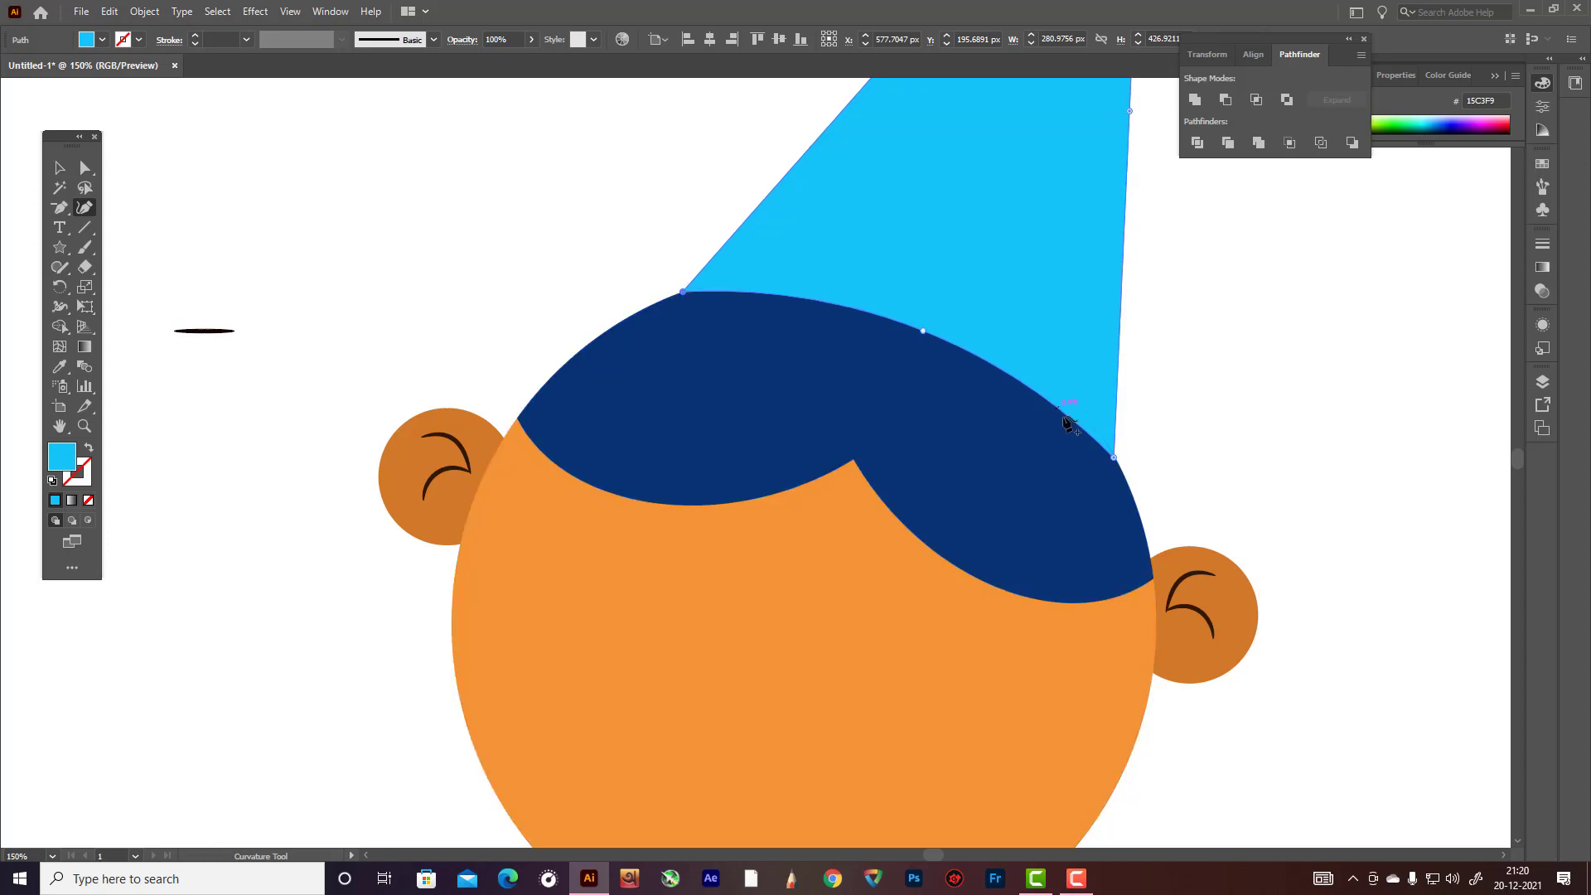
pyautogui.moveTo(1115, 458); pyautogui.dragTo(1119, 467)
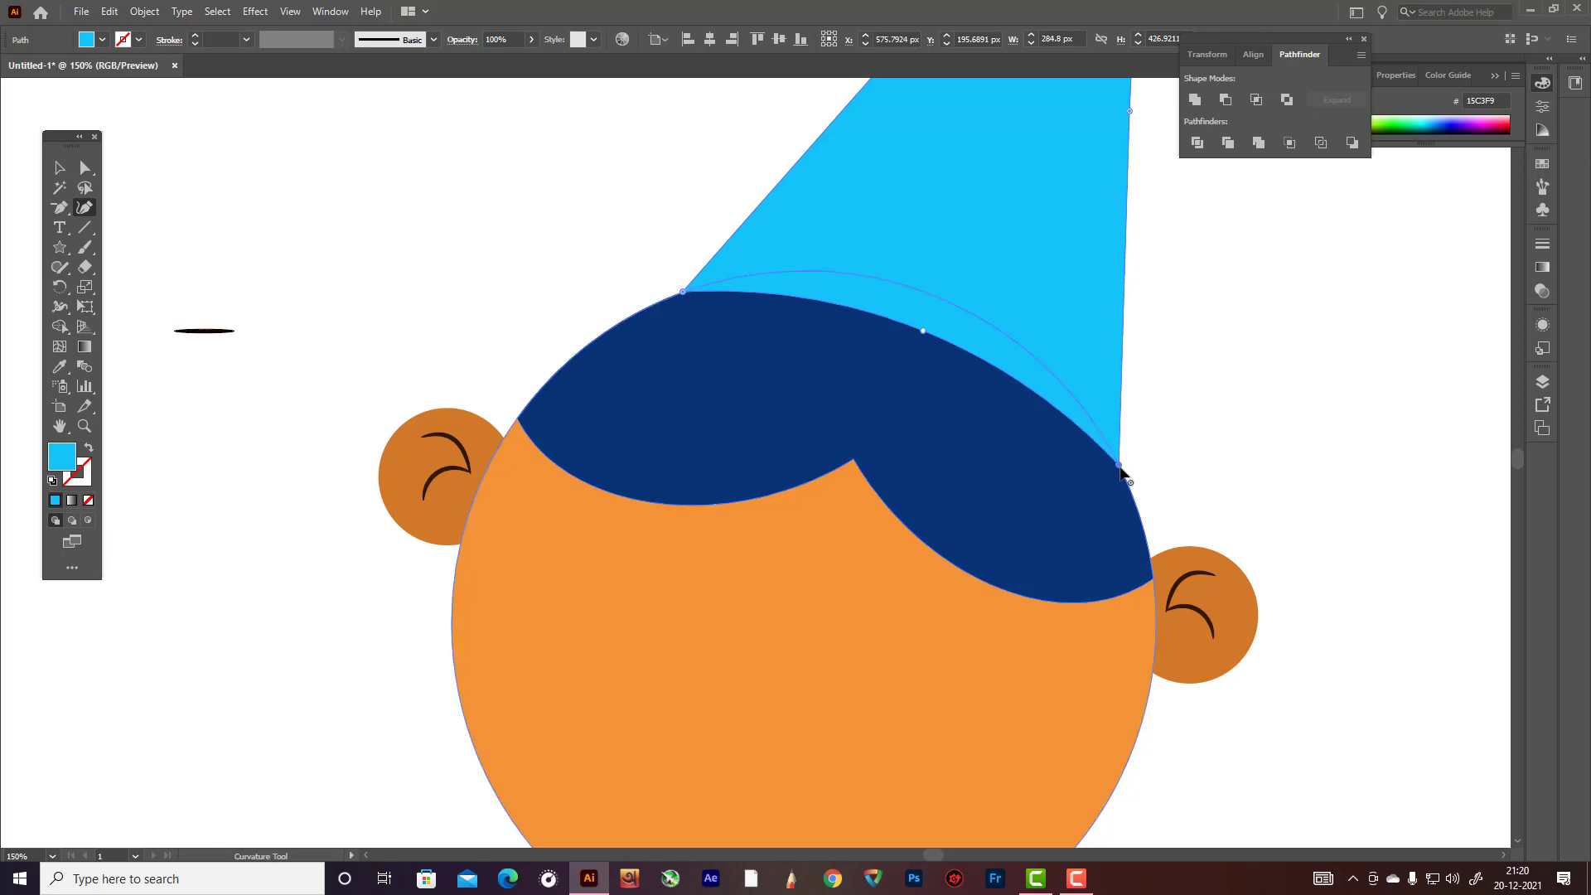
pyautogui.click(60, 168)
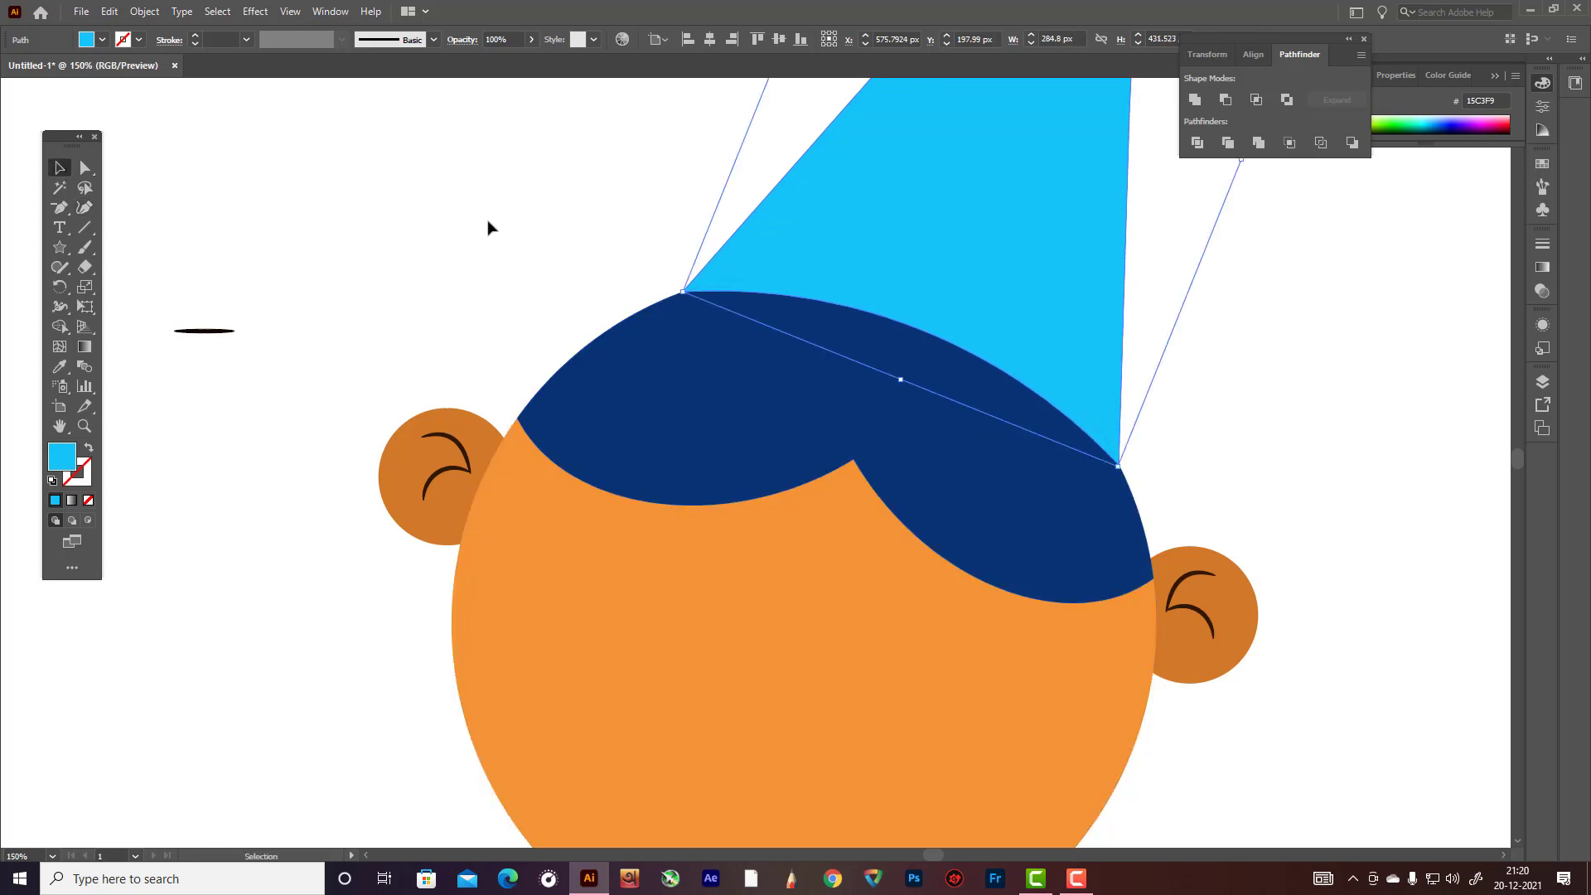
pyautogui.click(488, 228)
pyautogui.scroll(3, 1136, 409)
pyautogui.scroll(-2, 1158, 416)
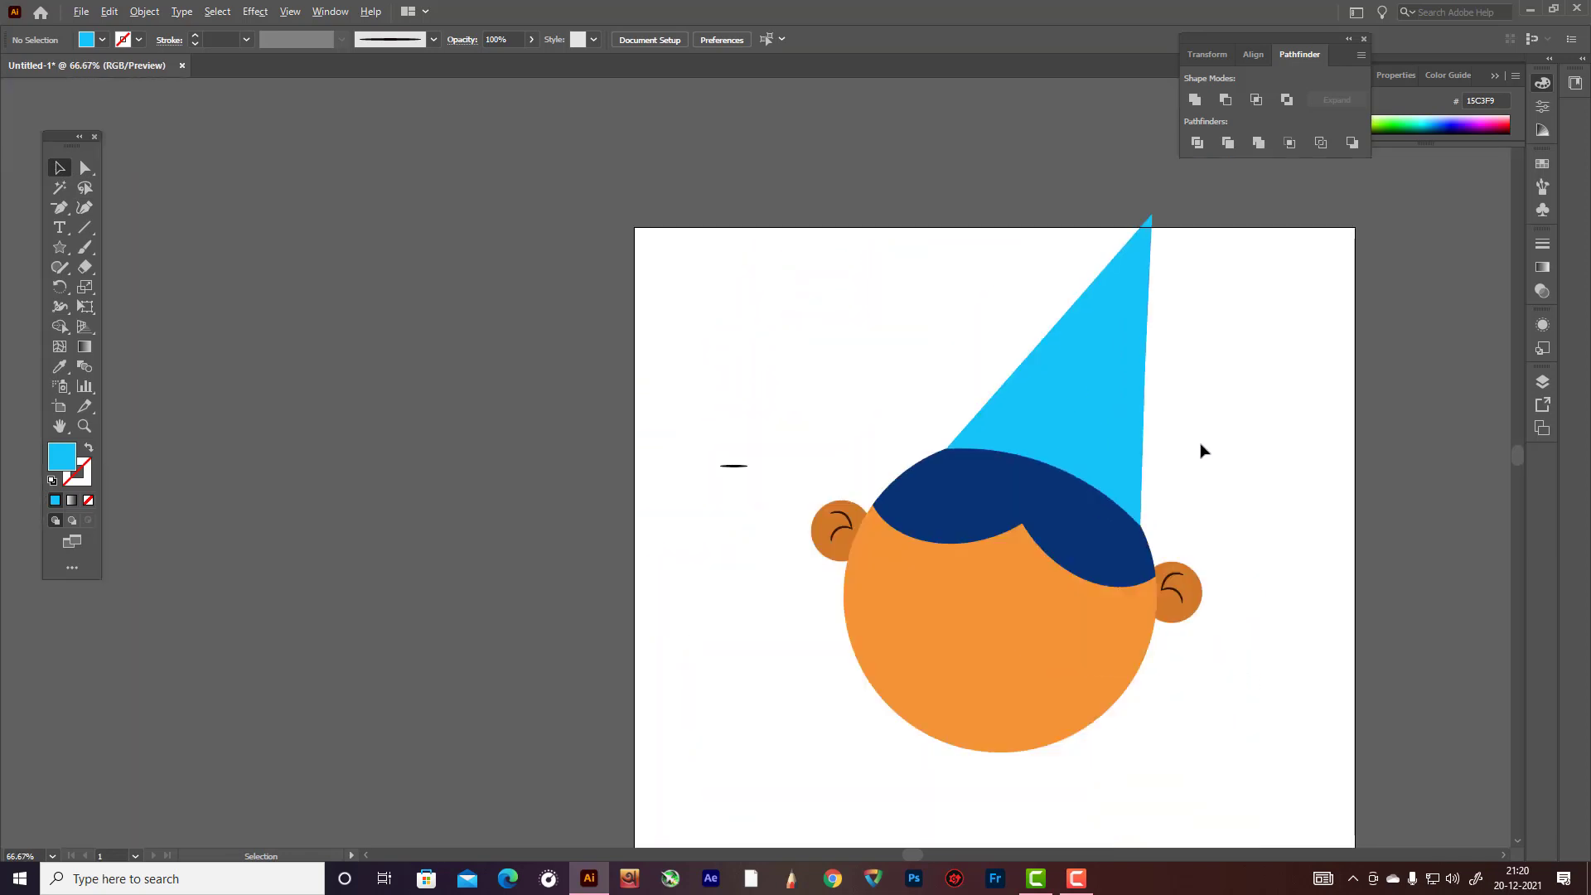
pyautogui.scroll(1, 1201, 442)
pyautogui.moveTo(1048, 417); pyautogui.dragTo(1061, 395)
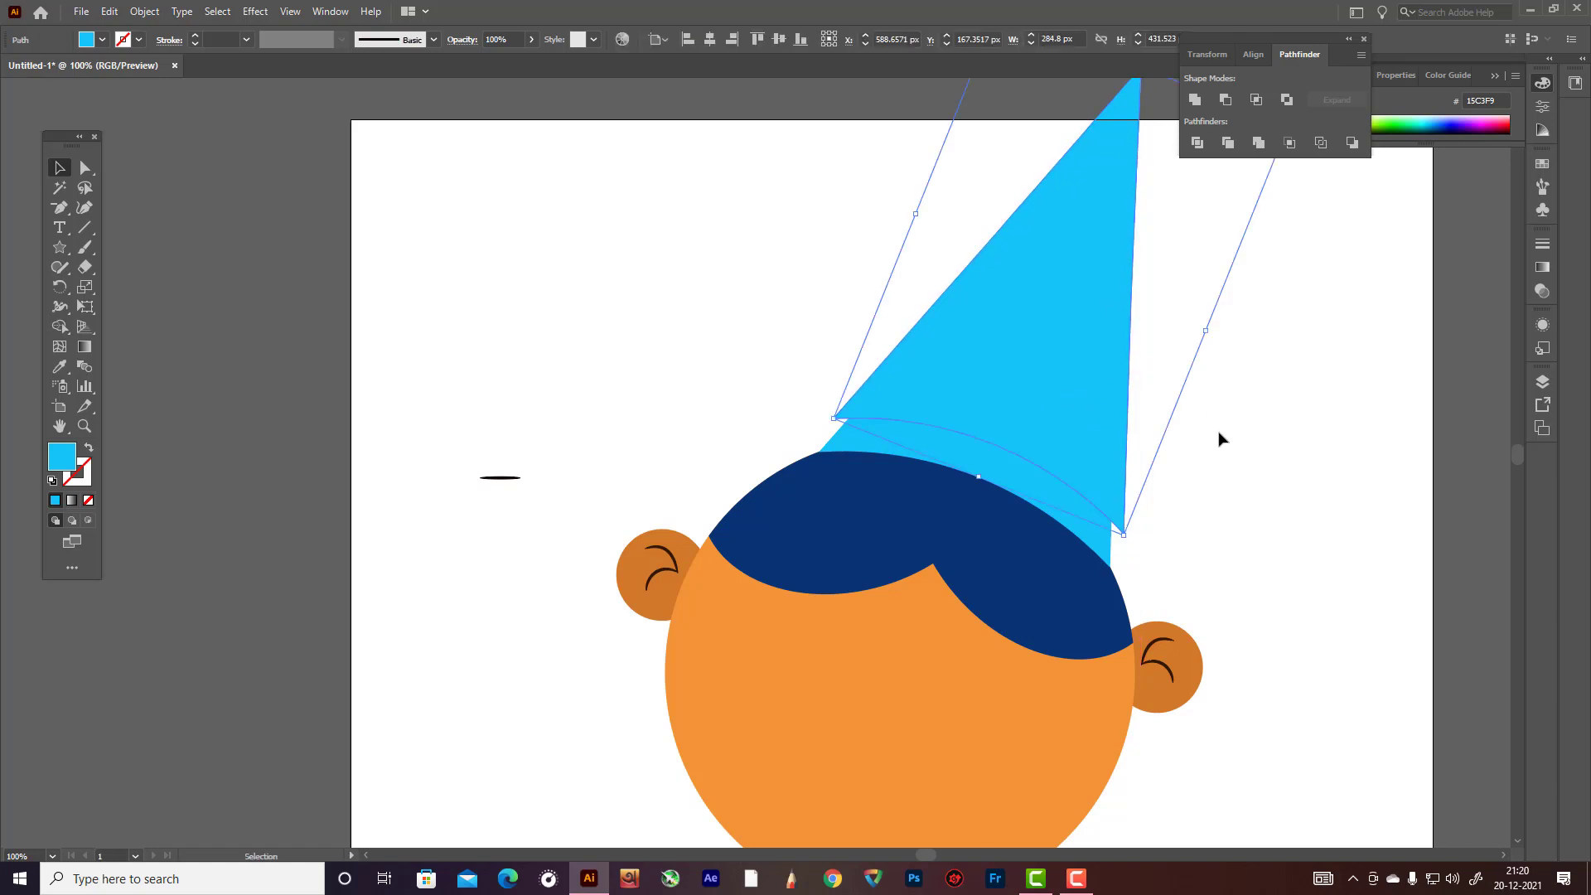
pyautogui.scroll(1, 1221, 439)
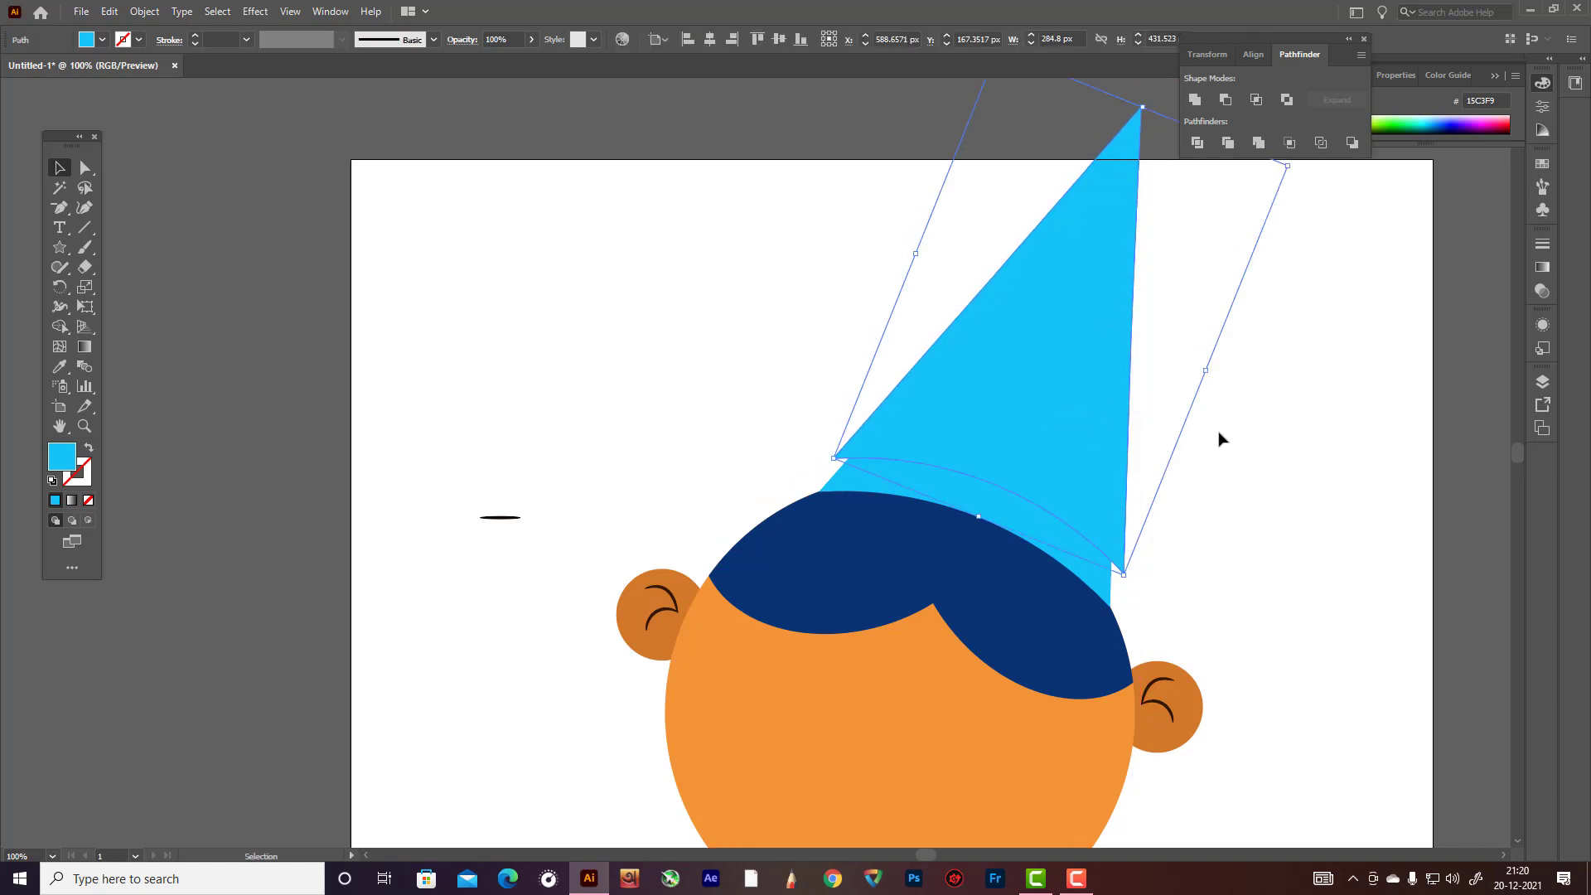
pyautogui.hotkey('ctrl', 'z')
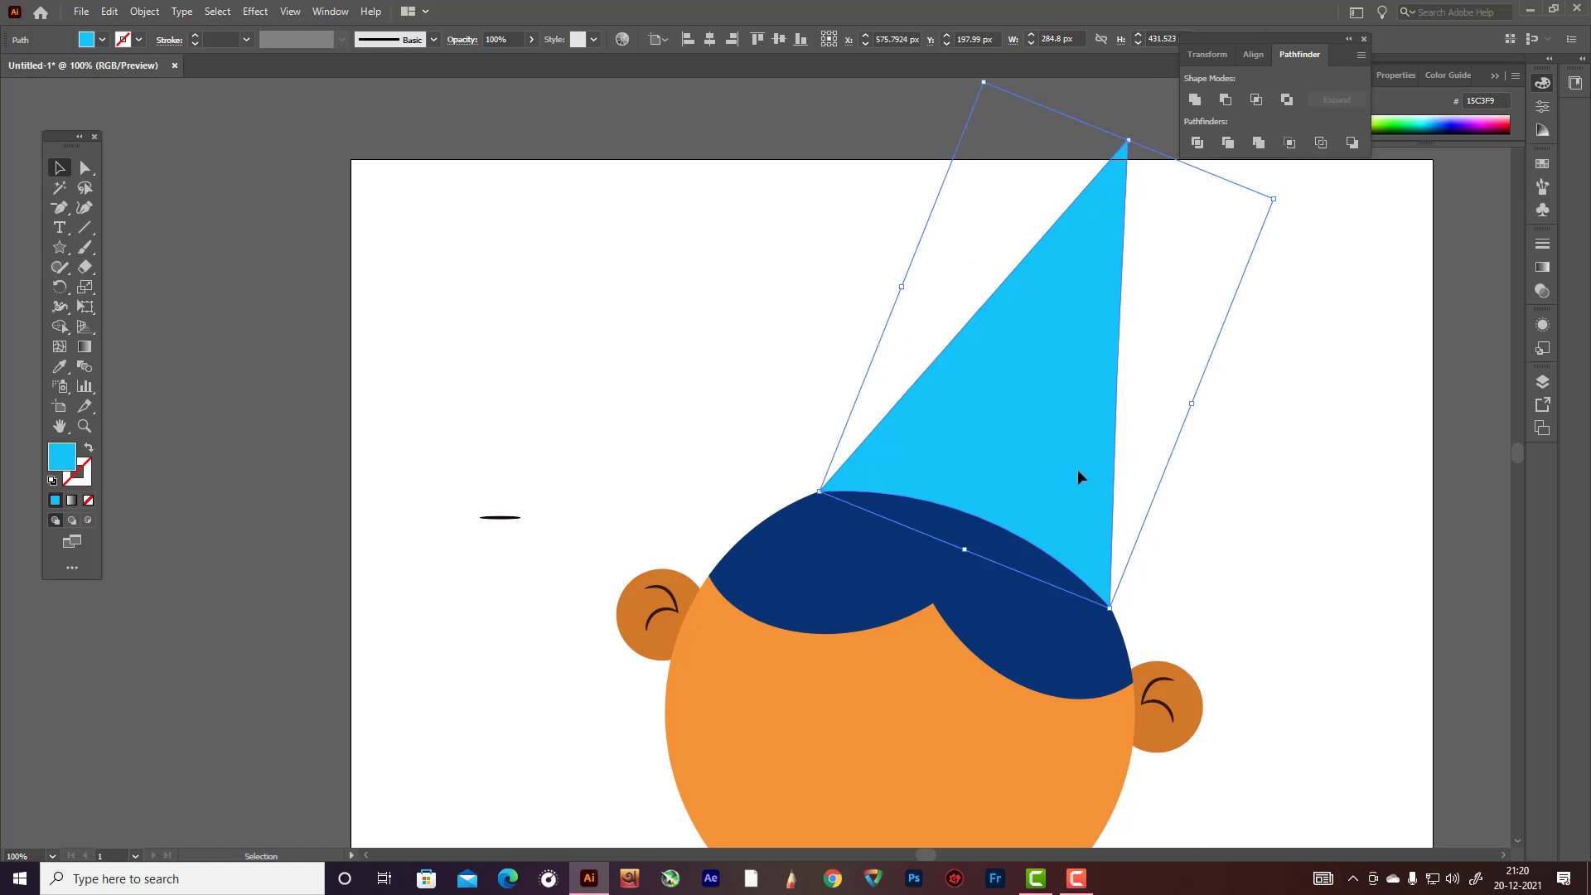
# - Duplicate the hat to the empty area beside the head, with a second copy offset slightly up and right, then deselect
pyautogui.moveTo(1081, 469); pyautogui.dragTo(501, 352)
pyautogui.scroll(2, 515, 381)
pyautogui.click(284, 252)
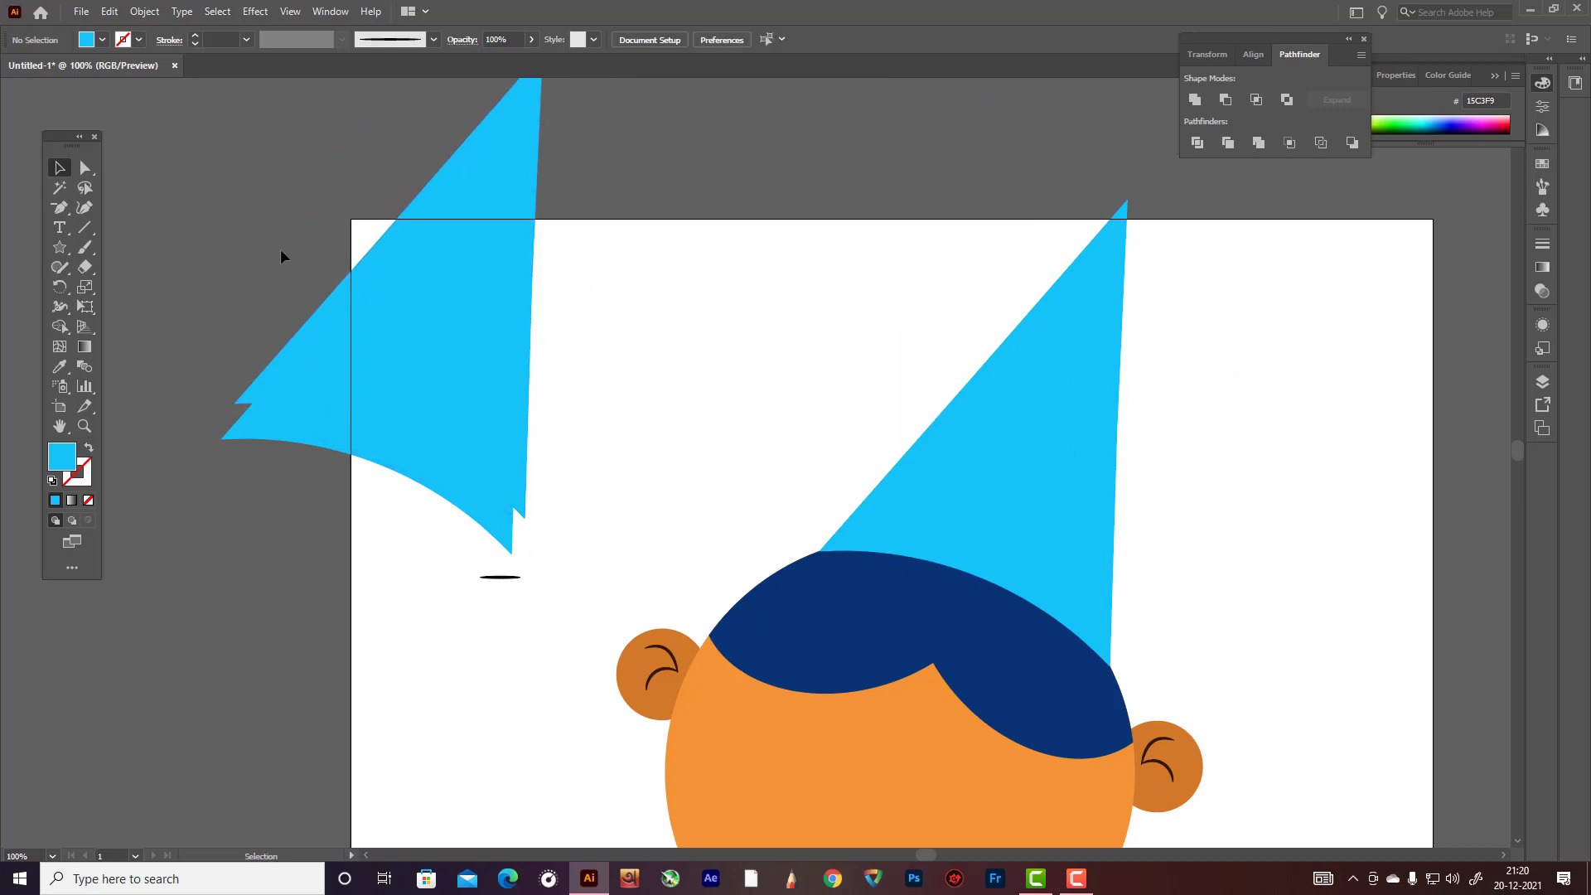
# - Trim the two overlapping hat copies to a curved band with the Shape Builder tool and move the band onto the hat's base
pyautogui.moveTo(245, 228); pyautogui.dragTo(594, 497)
pyautogui.press('k')
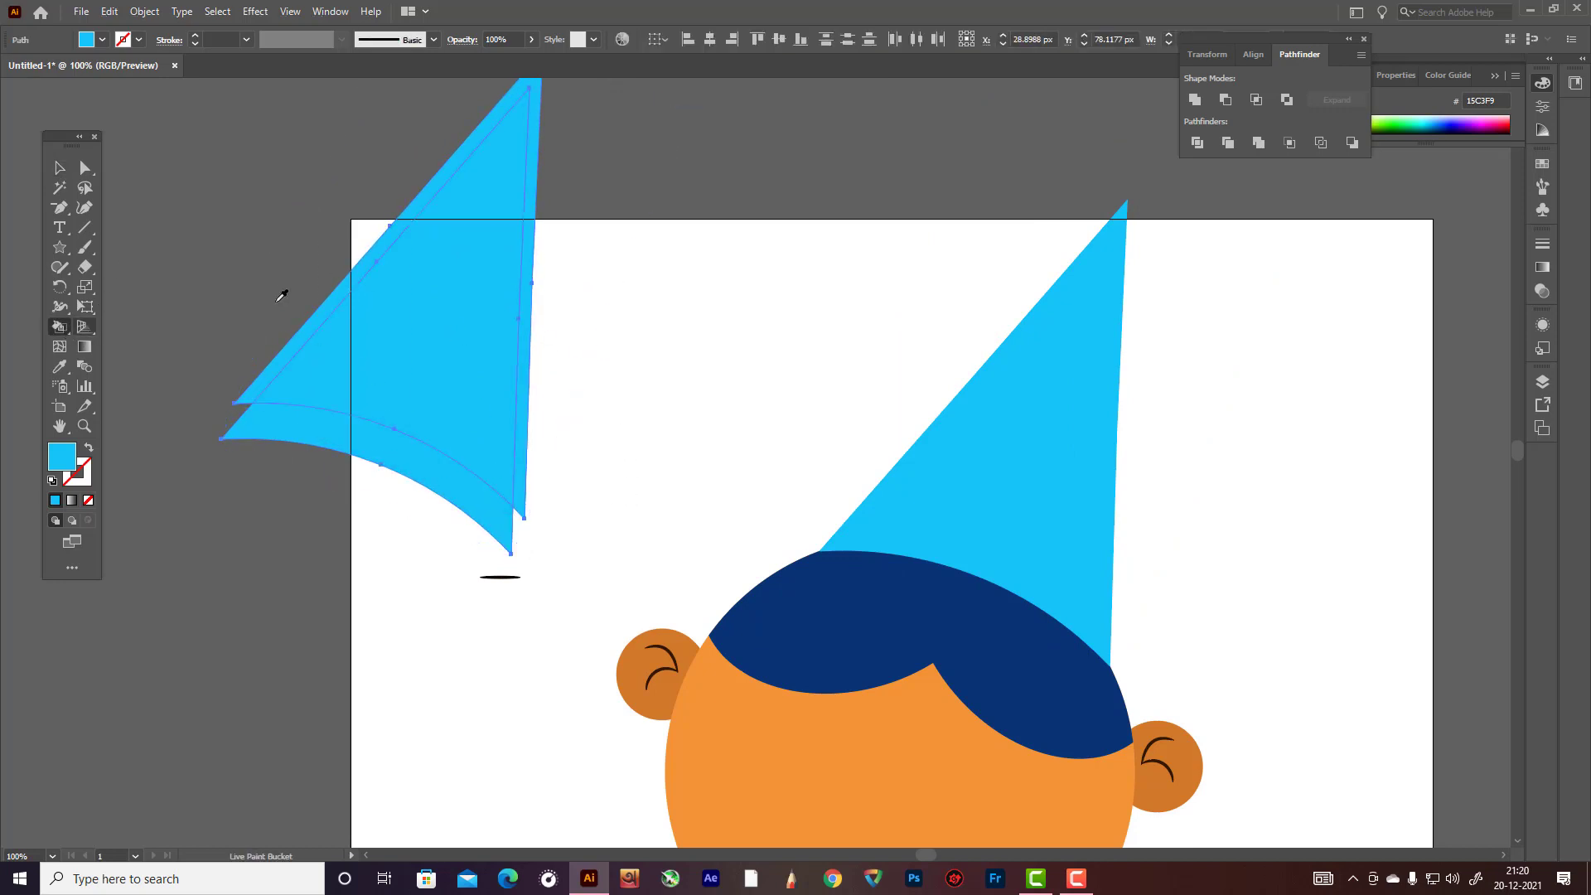
pyautogui.moveTo(59, 326); pyautogui.dragTo(113, 328)
pyautogui.moveTo(277, 257)
pyautogui.mouseDown()
pyautogui.moveTo(519, 391)
pyautogui.moveTo(586, 450)
pyautogui.mouseUp()
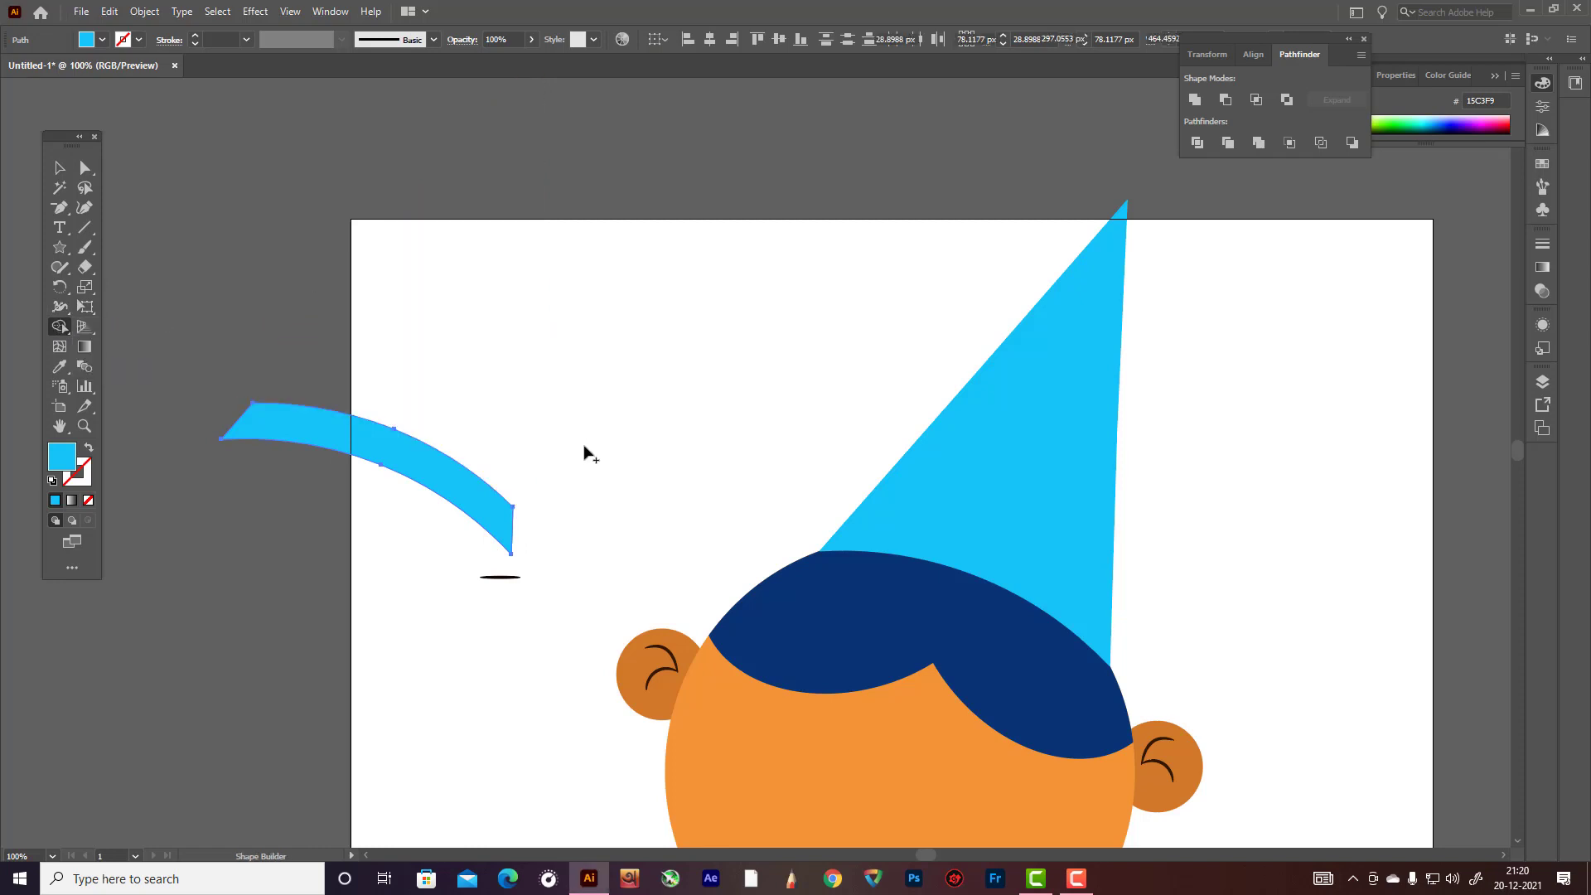
pyautogui.click(61, 168)
pyautogui.moveTo(485, 493); pyautogui.dragTo(1056, 590)
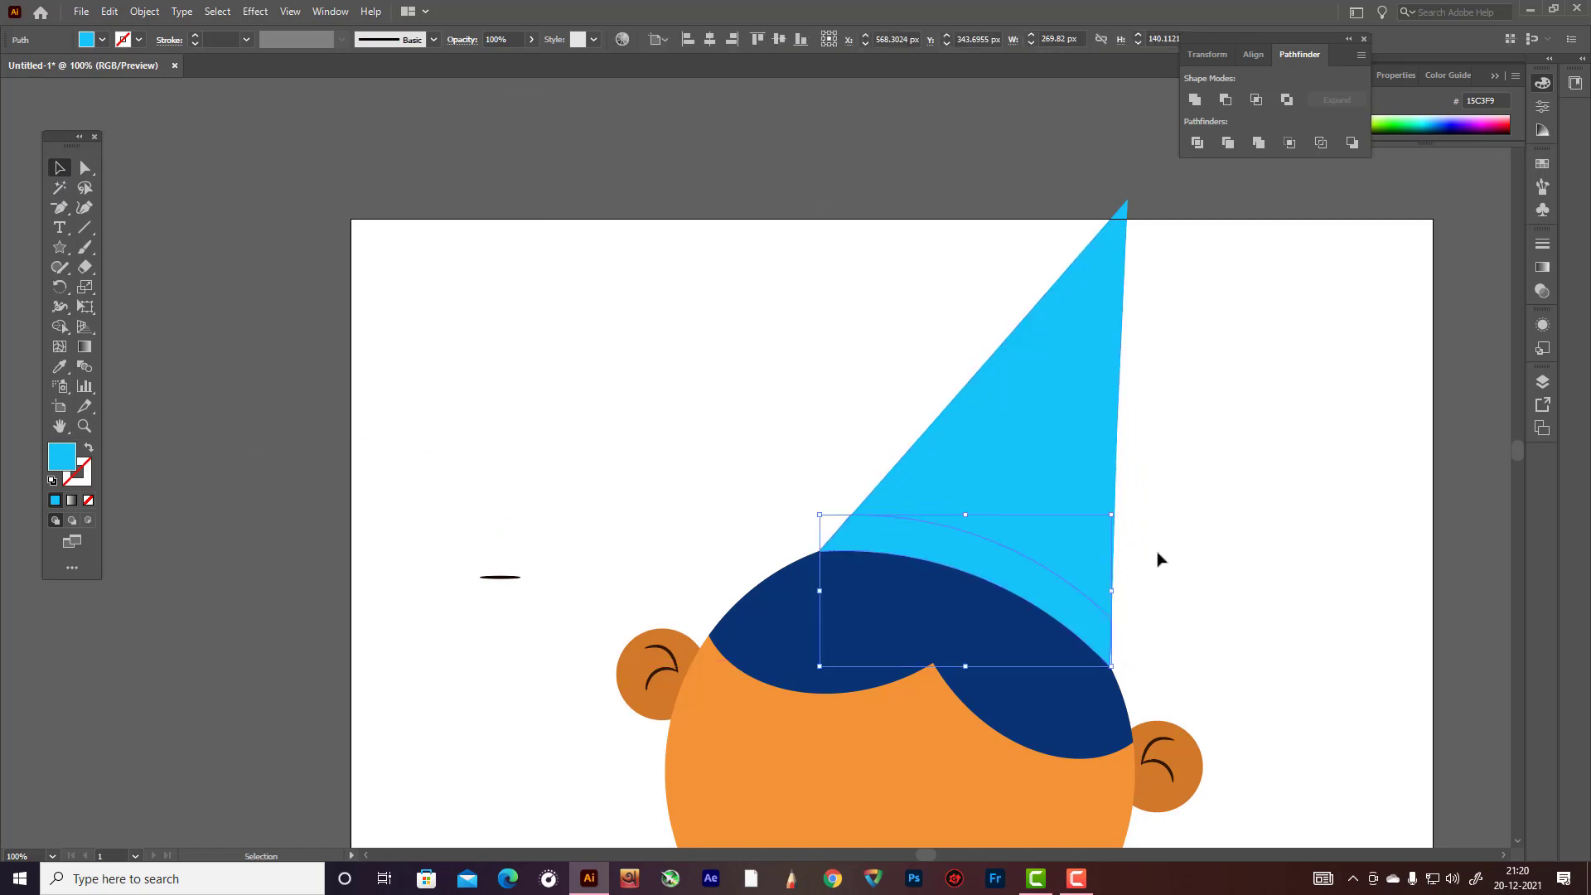
# - Change the curved band's fill to golden yellow F7B806
pyautogui.doubleClick(65, 457)
pyautogui.moveTo(543, 572); pyautogui.dragTo(538, 648)
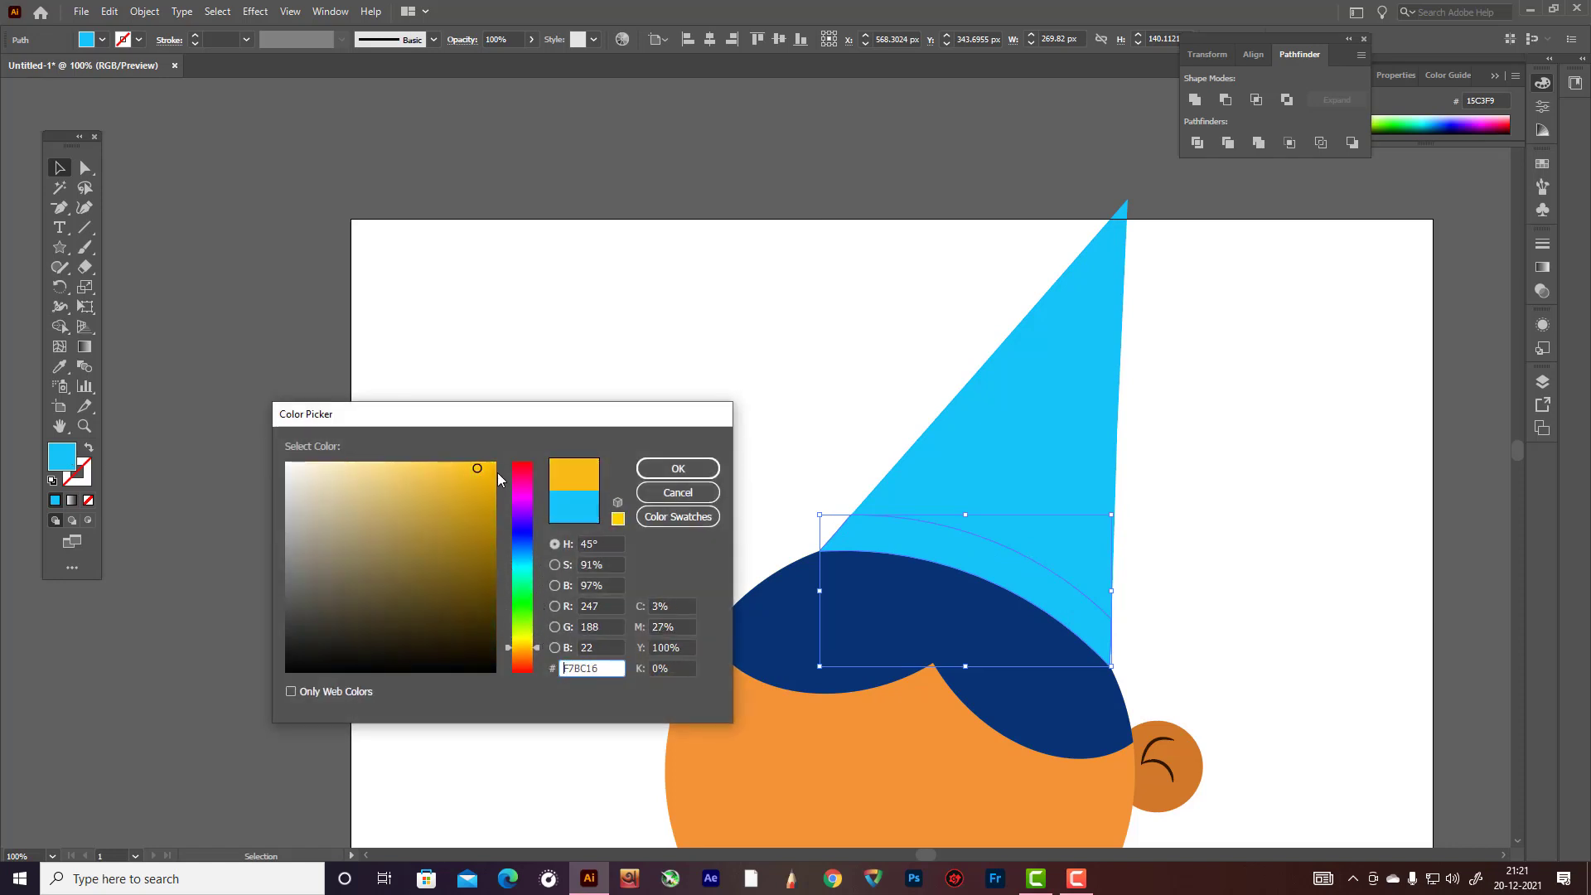
pyautogui.click(492, 469)
pyautogui.click(678, 470)
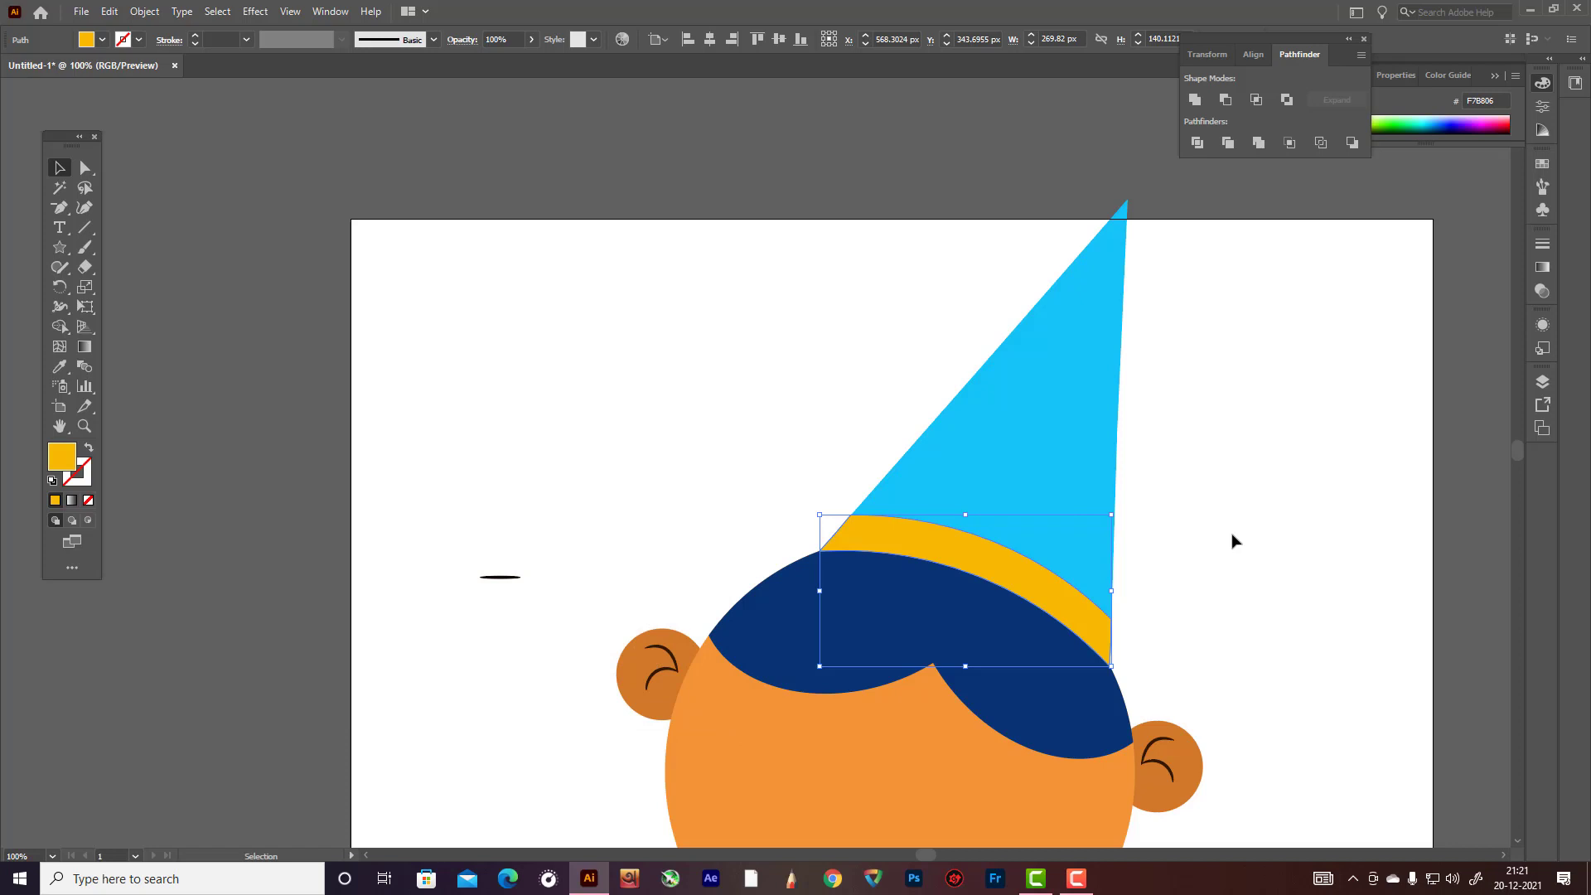
# - Bulge both short ends of the yellow band outward into rounded ends with the Curvature tool, then deselect it
pyautogui.scroll(3, 1183, 671)
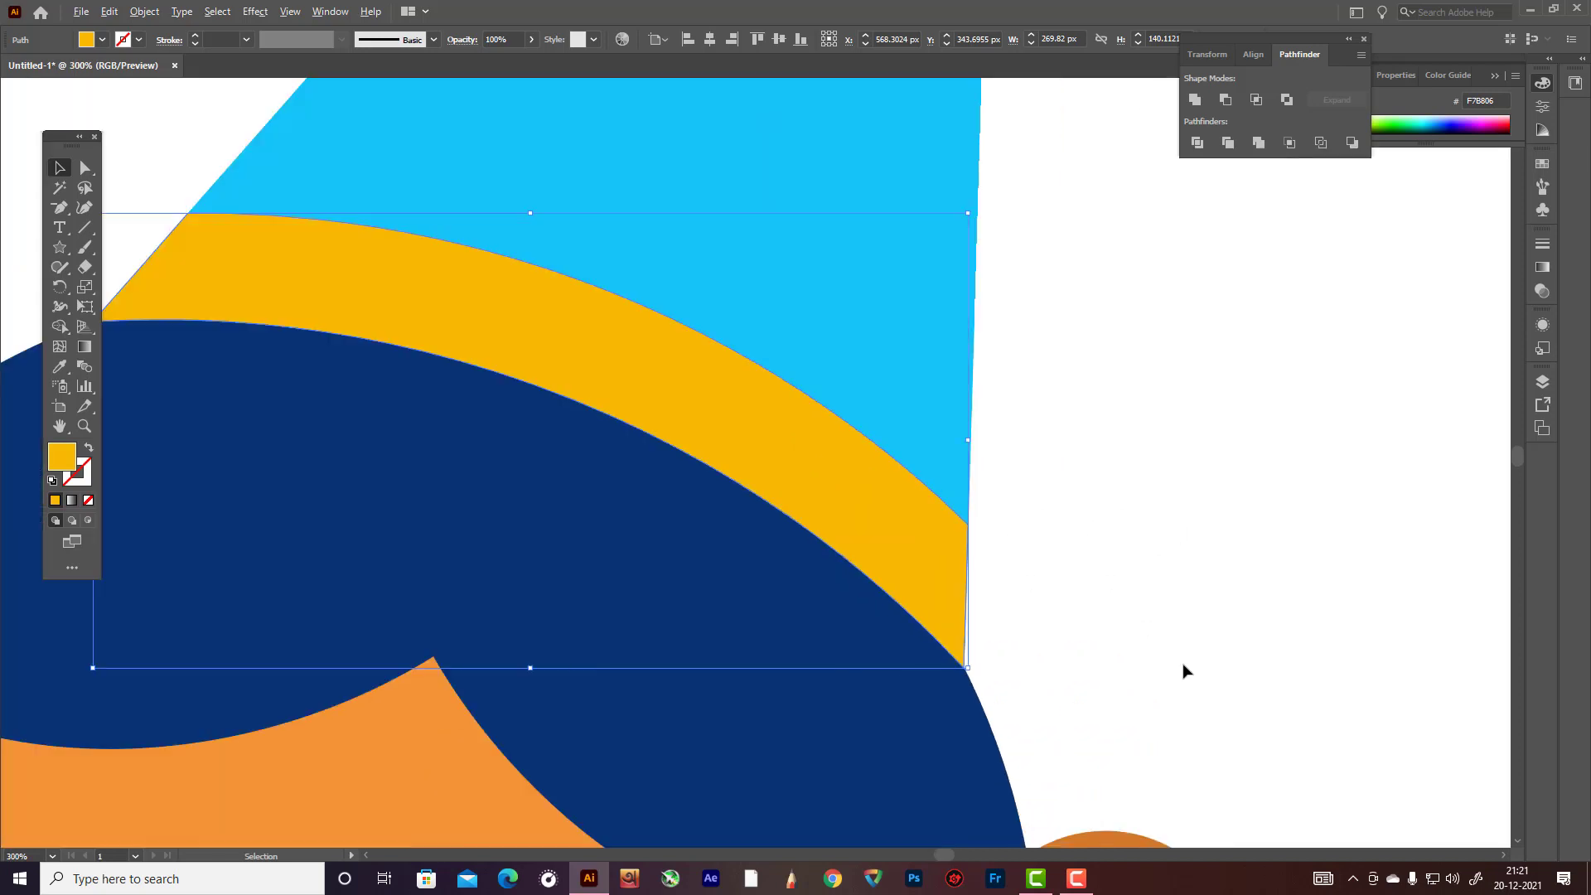
pyautogui.click(84, 207)
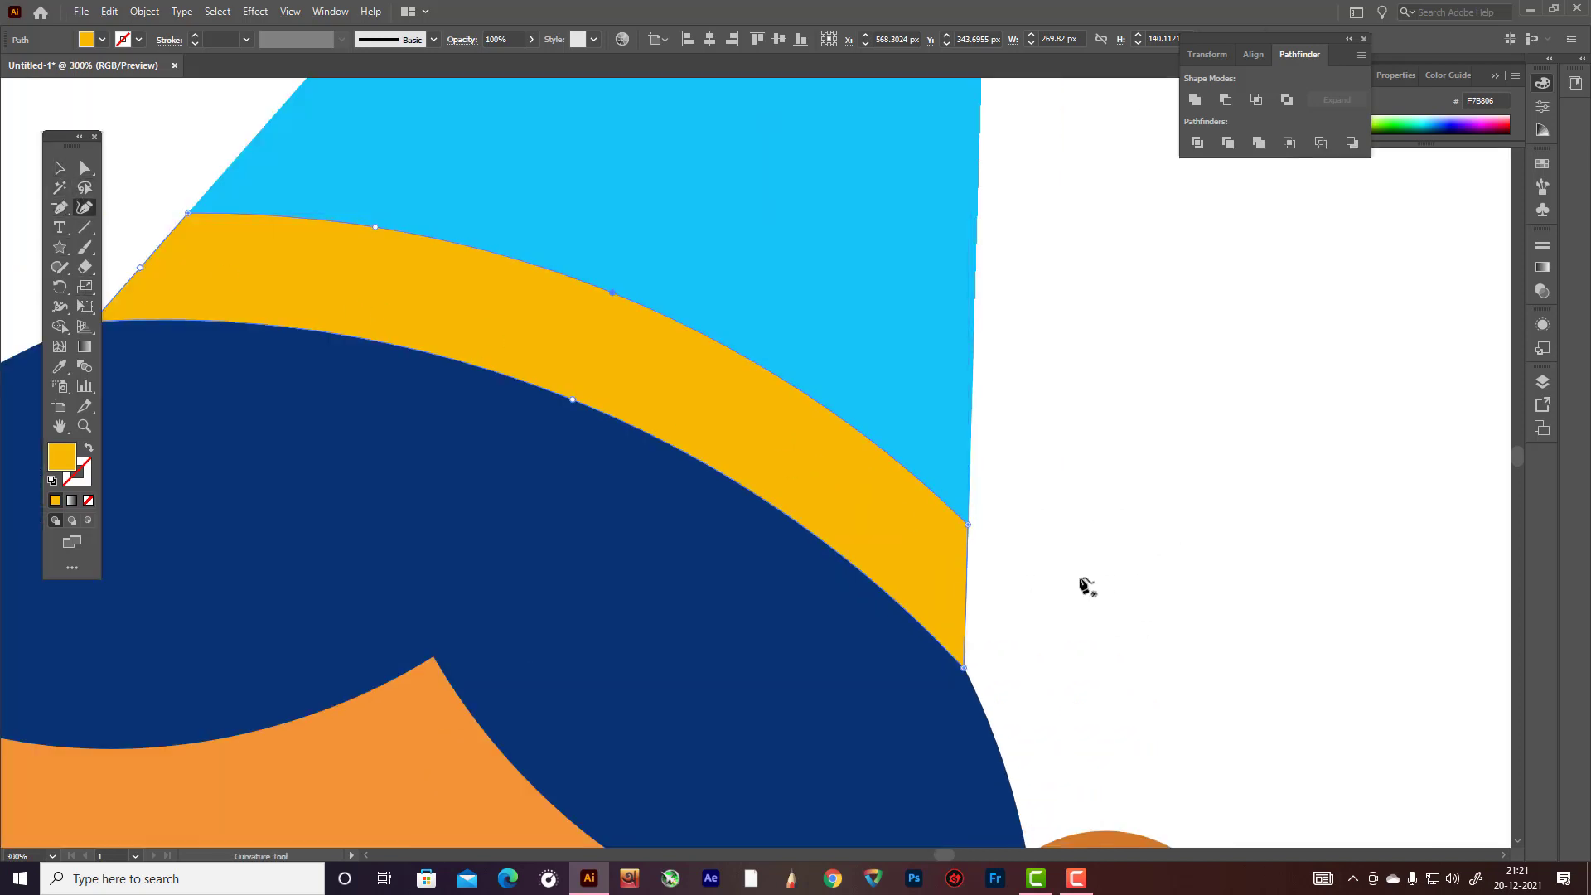
pyautogui.moveTo(967, 596); pyautogui.dragTo(992, 609)
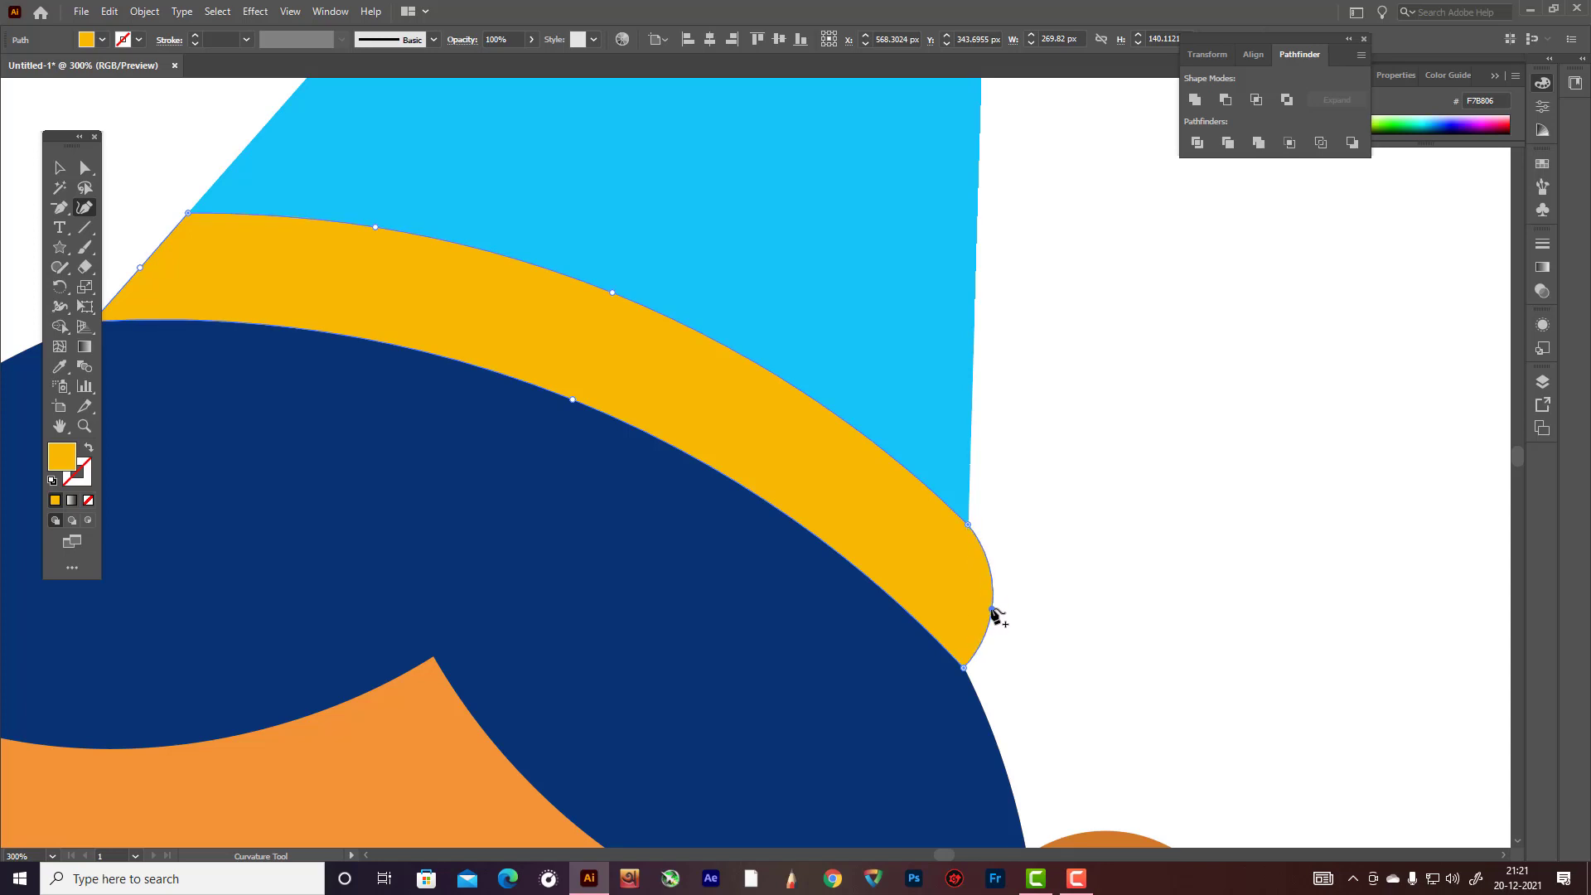
pyautogui.scroll(-3, 449, 501)
pyautogui.scroll(4, 363, 444)
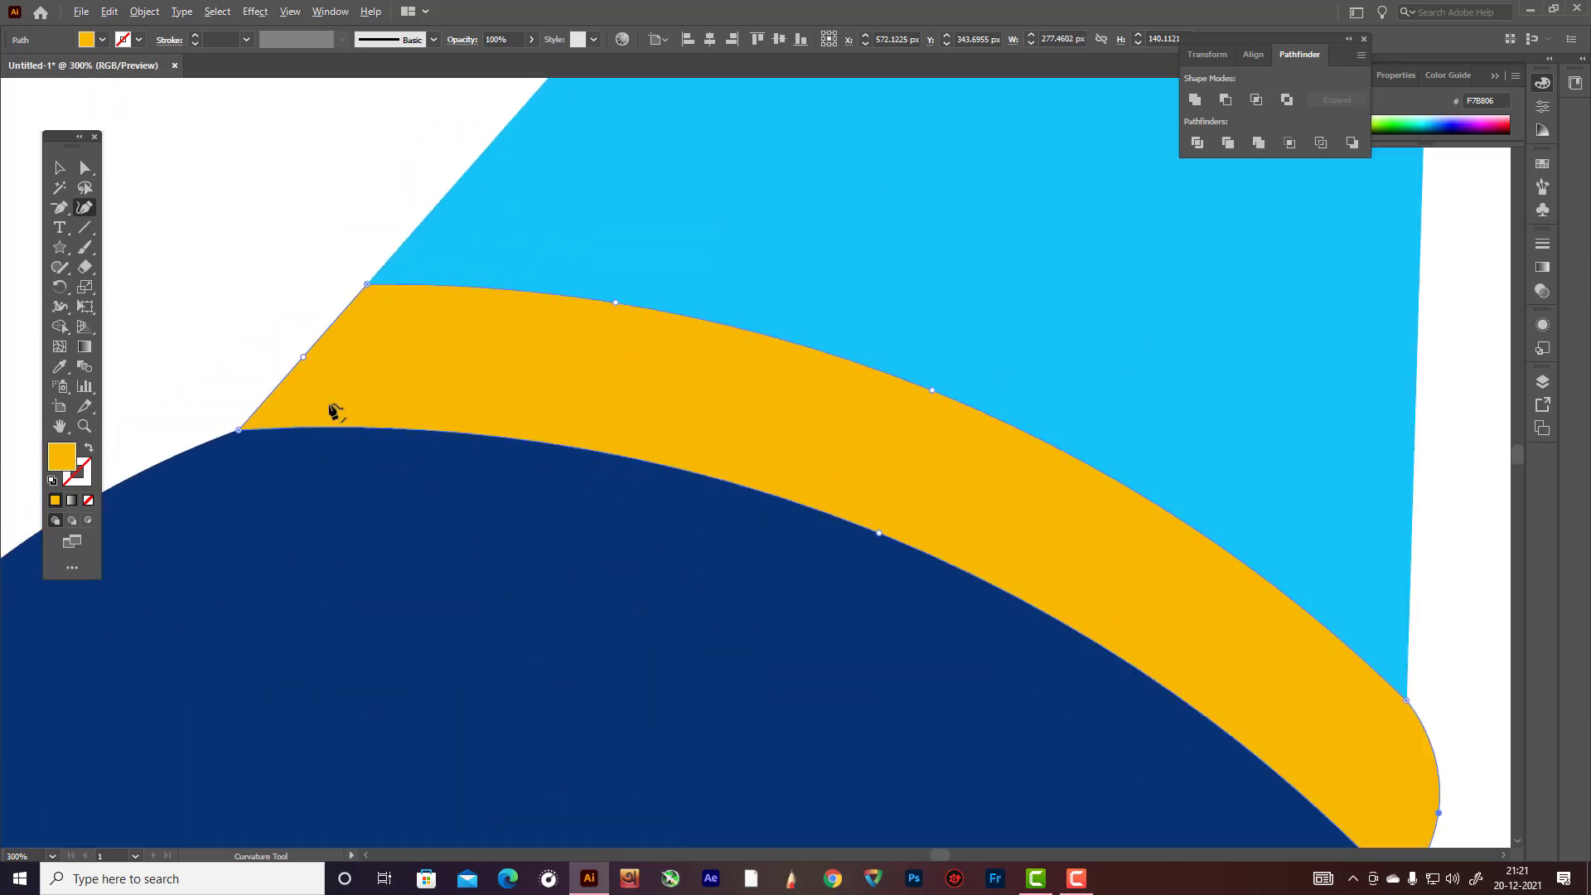
pyautogui.moveTo(306, 357); pyautogui.dragTo(260, 333)
pyautogui.click(56, 172)
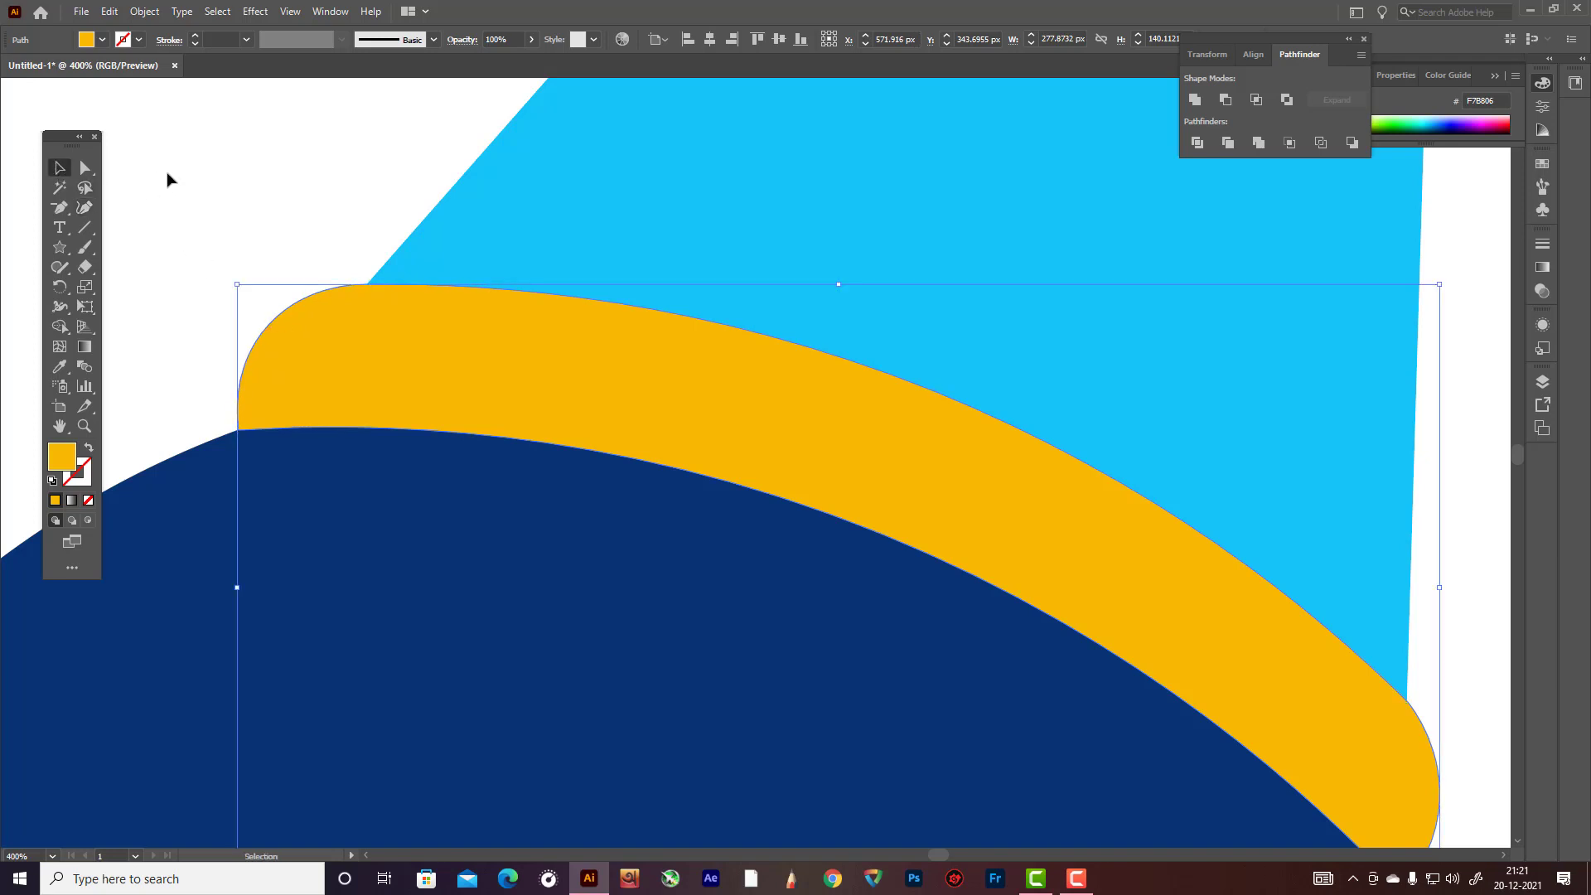
pyautogui.click(168, 174)
pyautogui.scroll(-4, 543, 290)
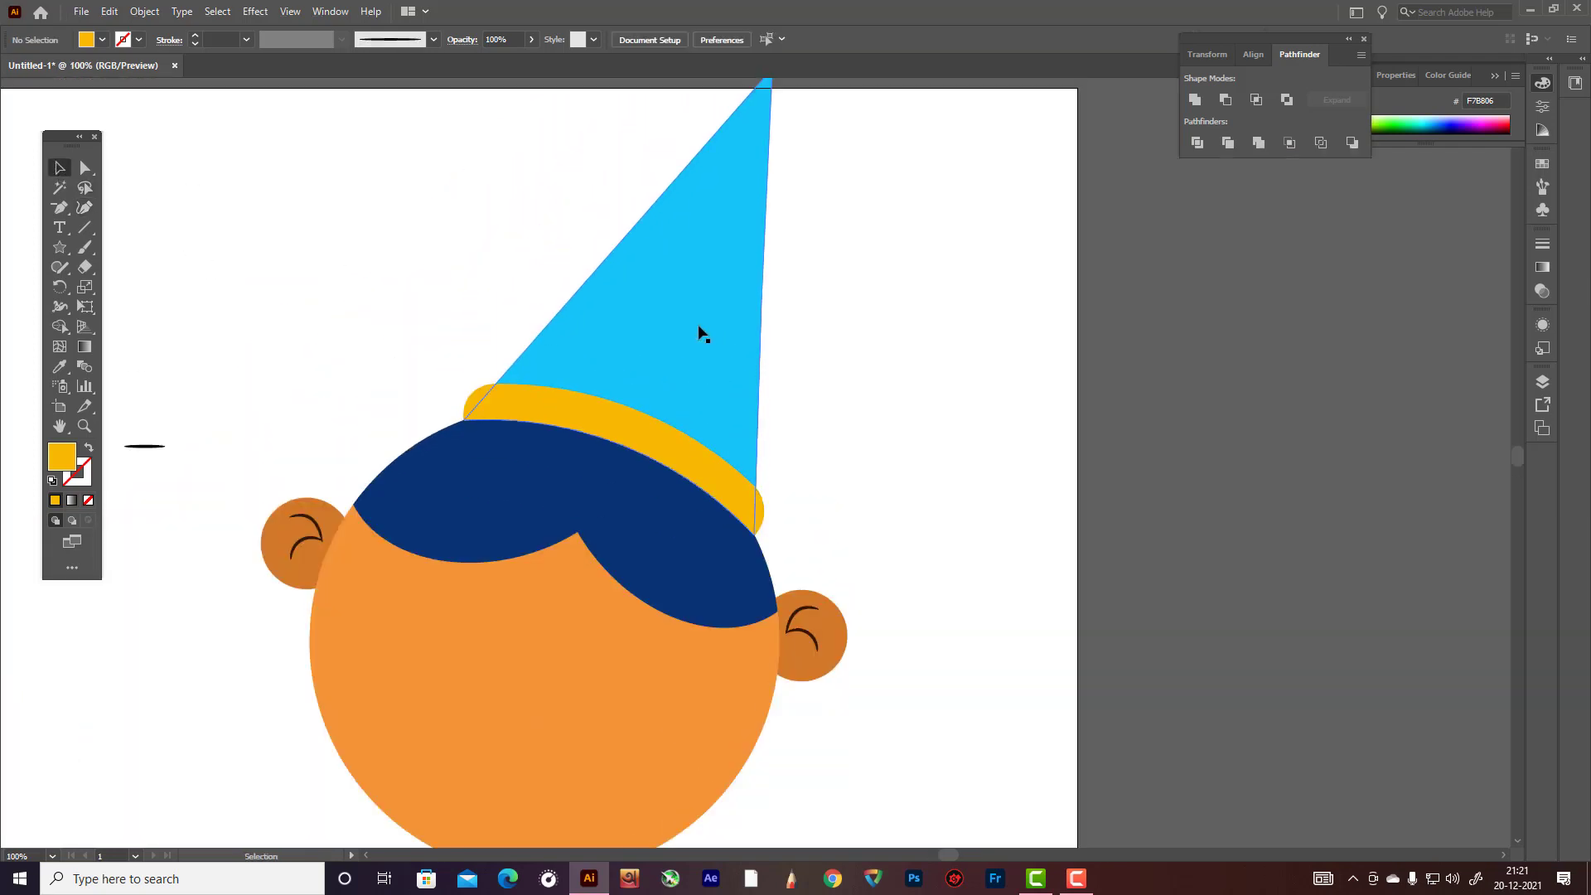
# - Draw a small circle about 19 px across in the empty area beside the hat and fill it with near-black 191202
pyautogui.scroll(1, 729, 327)
pyautogui.scroll(-1, 858, 313)
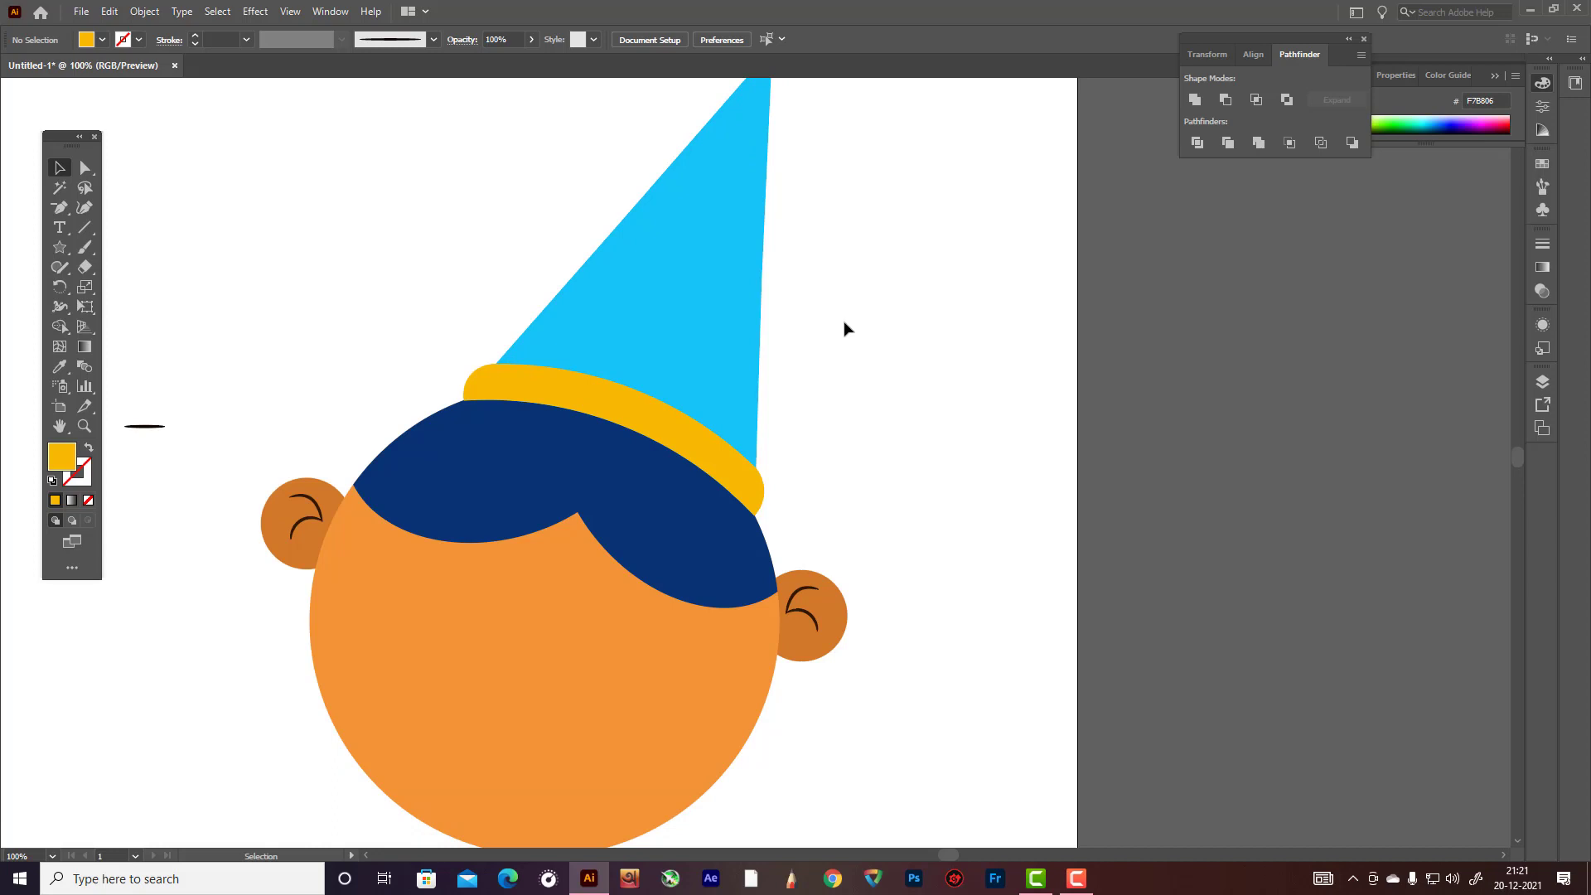
pyautogui.scroll(-1, 844, 329)
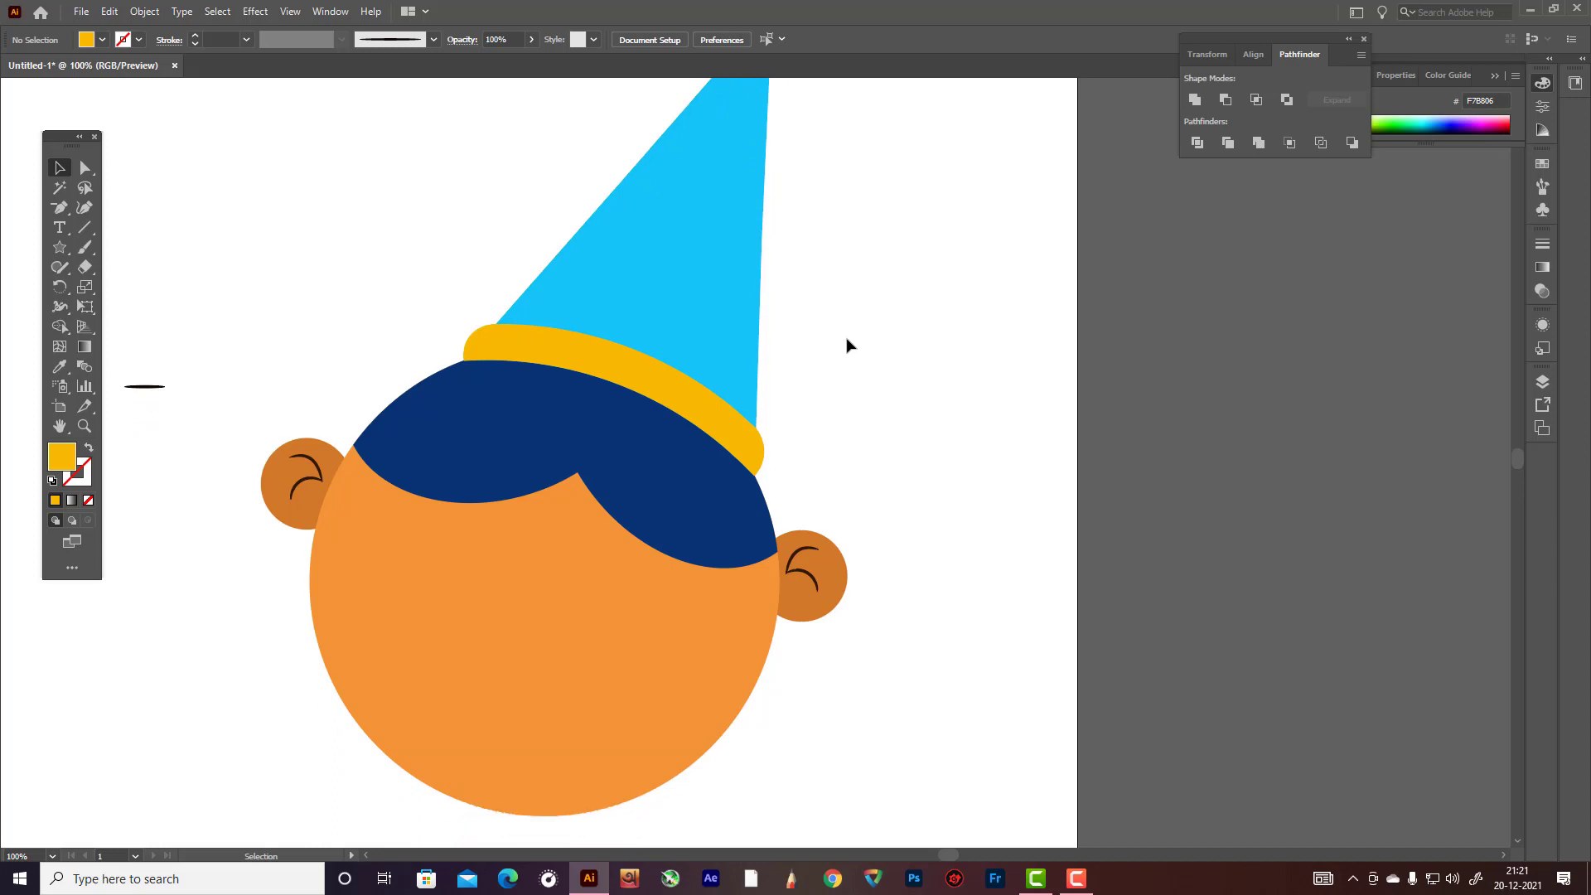
pyautogui.moveTo(58, 249); pyautogui.dragTo(124, 288)
pyautogui.moveTo(248, 245); pyautogui.dragTo(265, 260)
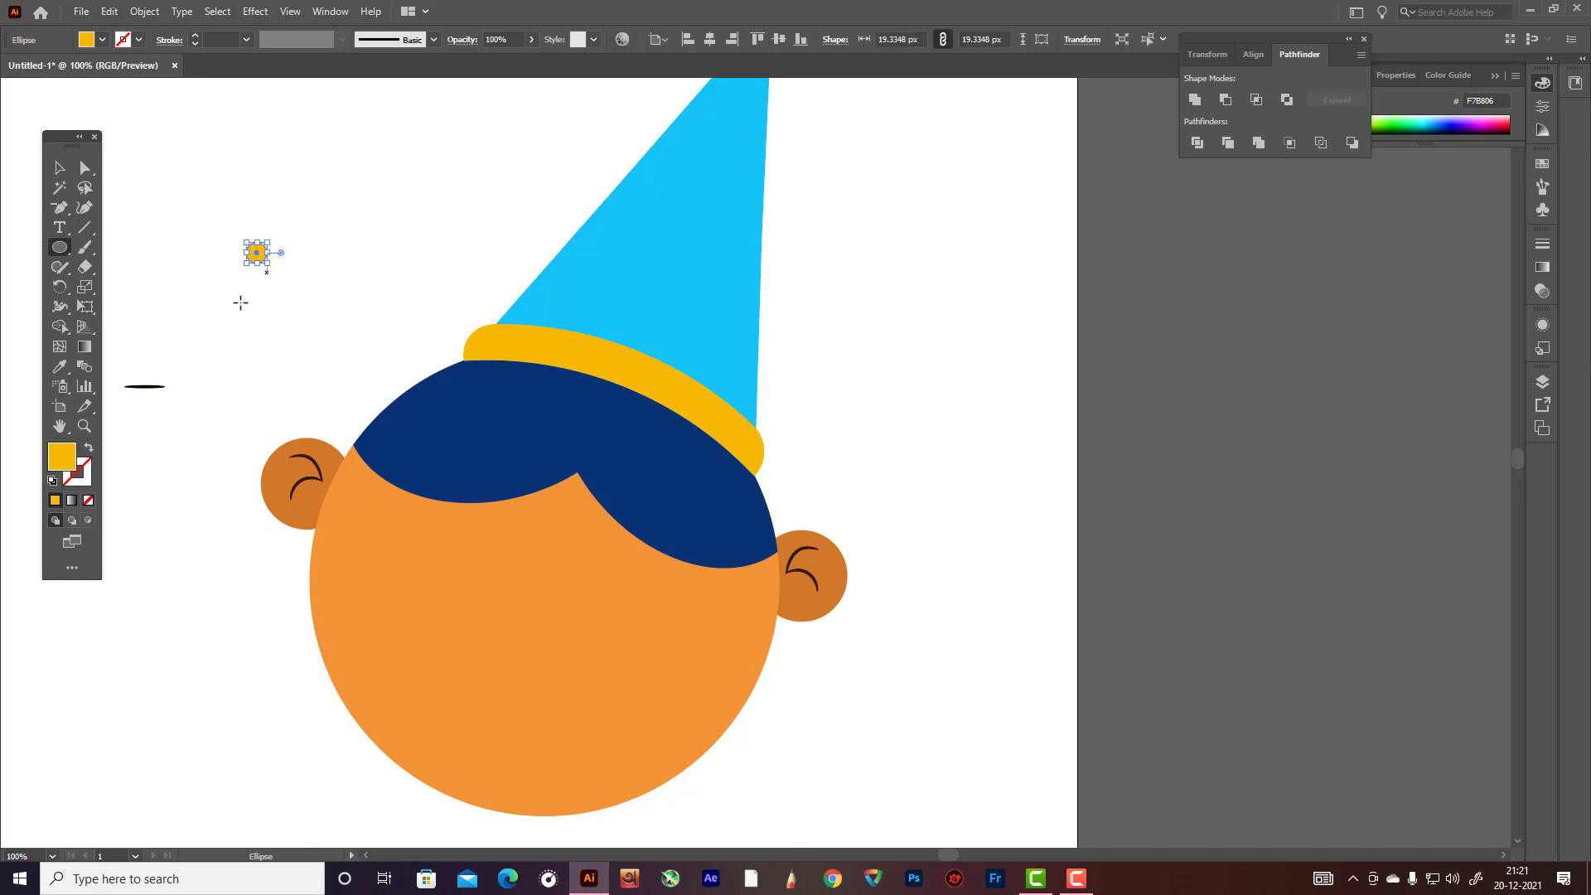
pyautogui.doubleClick(61, 455)
pyautogui.click(478, 648)
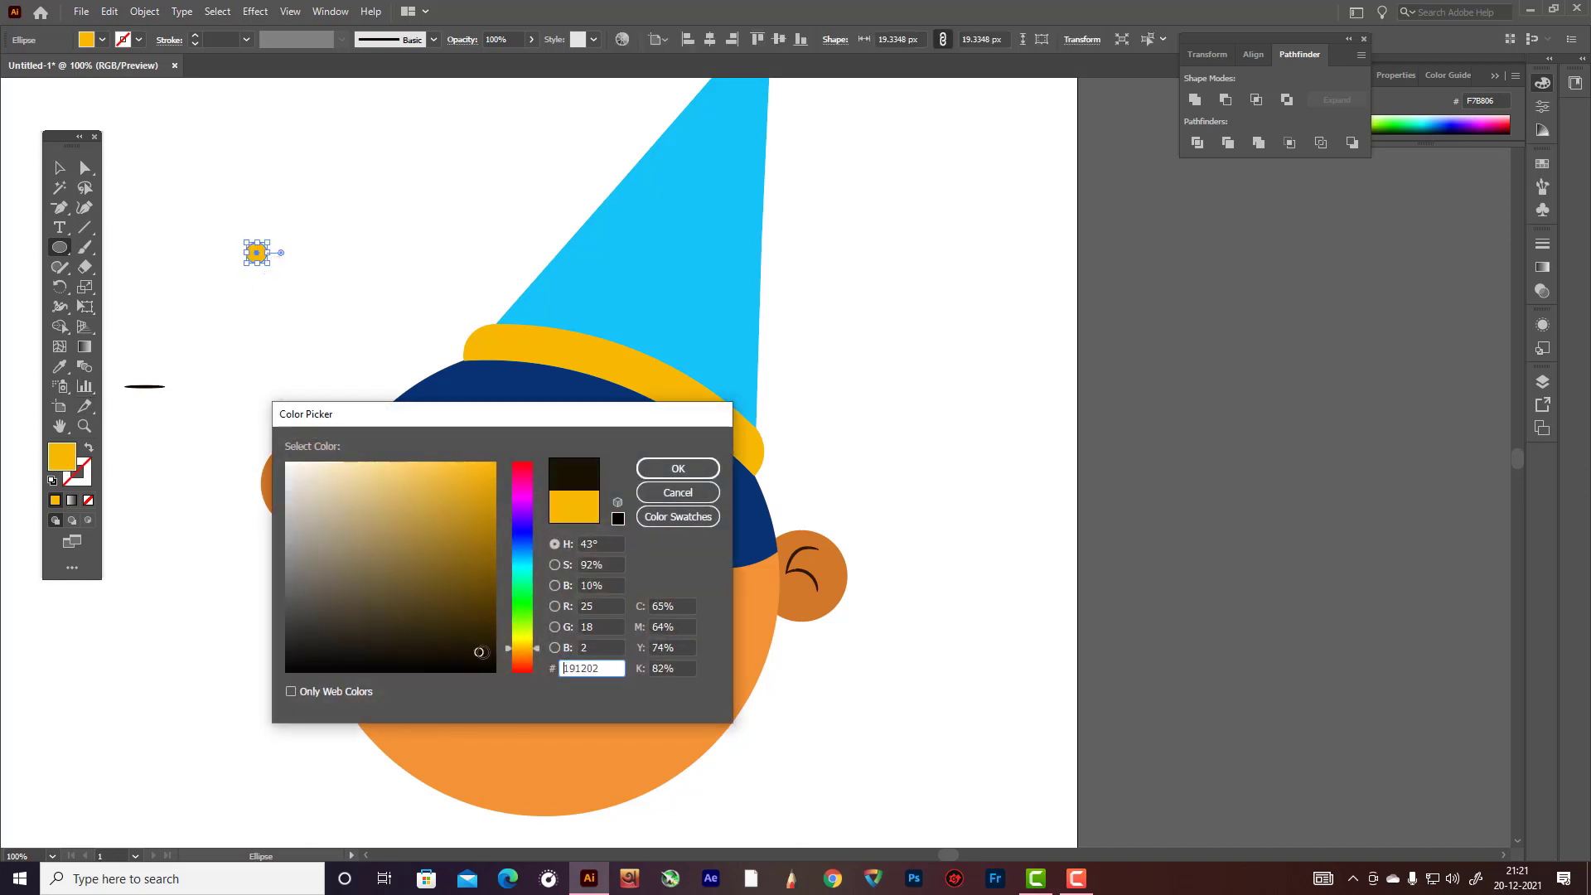
pyautogui.click(678, 469)
# - Place the dark circle on the face as the left eye and a copy lower down as the right eye, then deselect
pyautogui.click(63, 169)
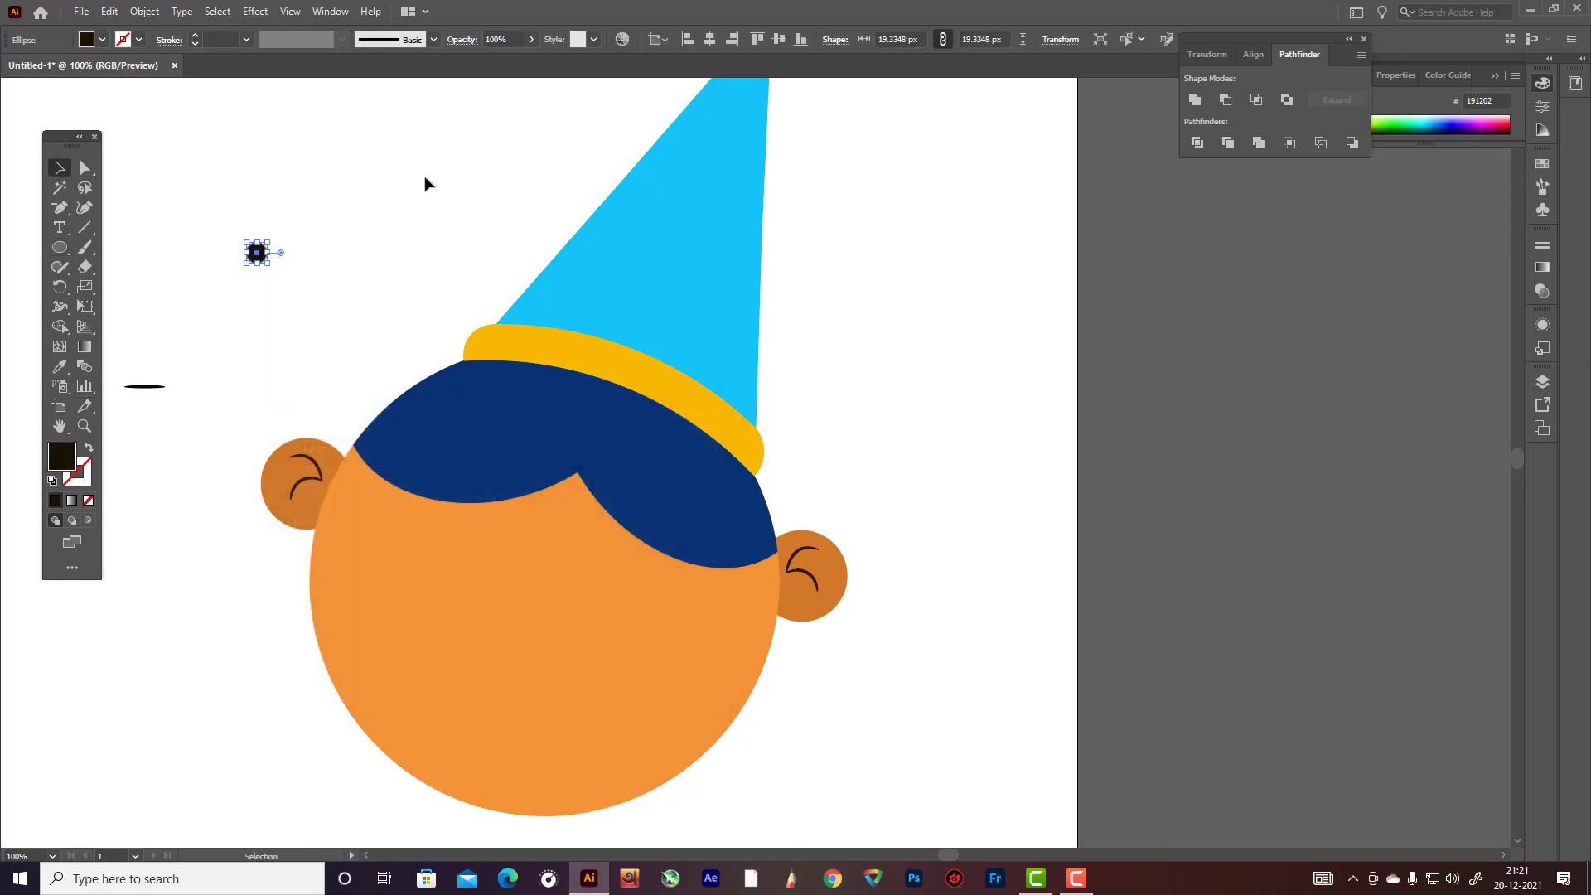
pyautogui.click(426, 177)
pyautogui.moveTo(256, 253)
pyautogui.mouseDown()
pyautogui.moveTo(482, 612)
pyautogui.moveTo(442, 572)
pyautogui.moveTo(649, 648)
pyautogui.mouseUp()
pyautogui.click(934, 433)
pyautogui.click(862, 501)
# - Switch to the Paintbrush tool with no fill and near-black 191202 as the stroke colour
pyautogui.click(84, 246)
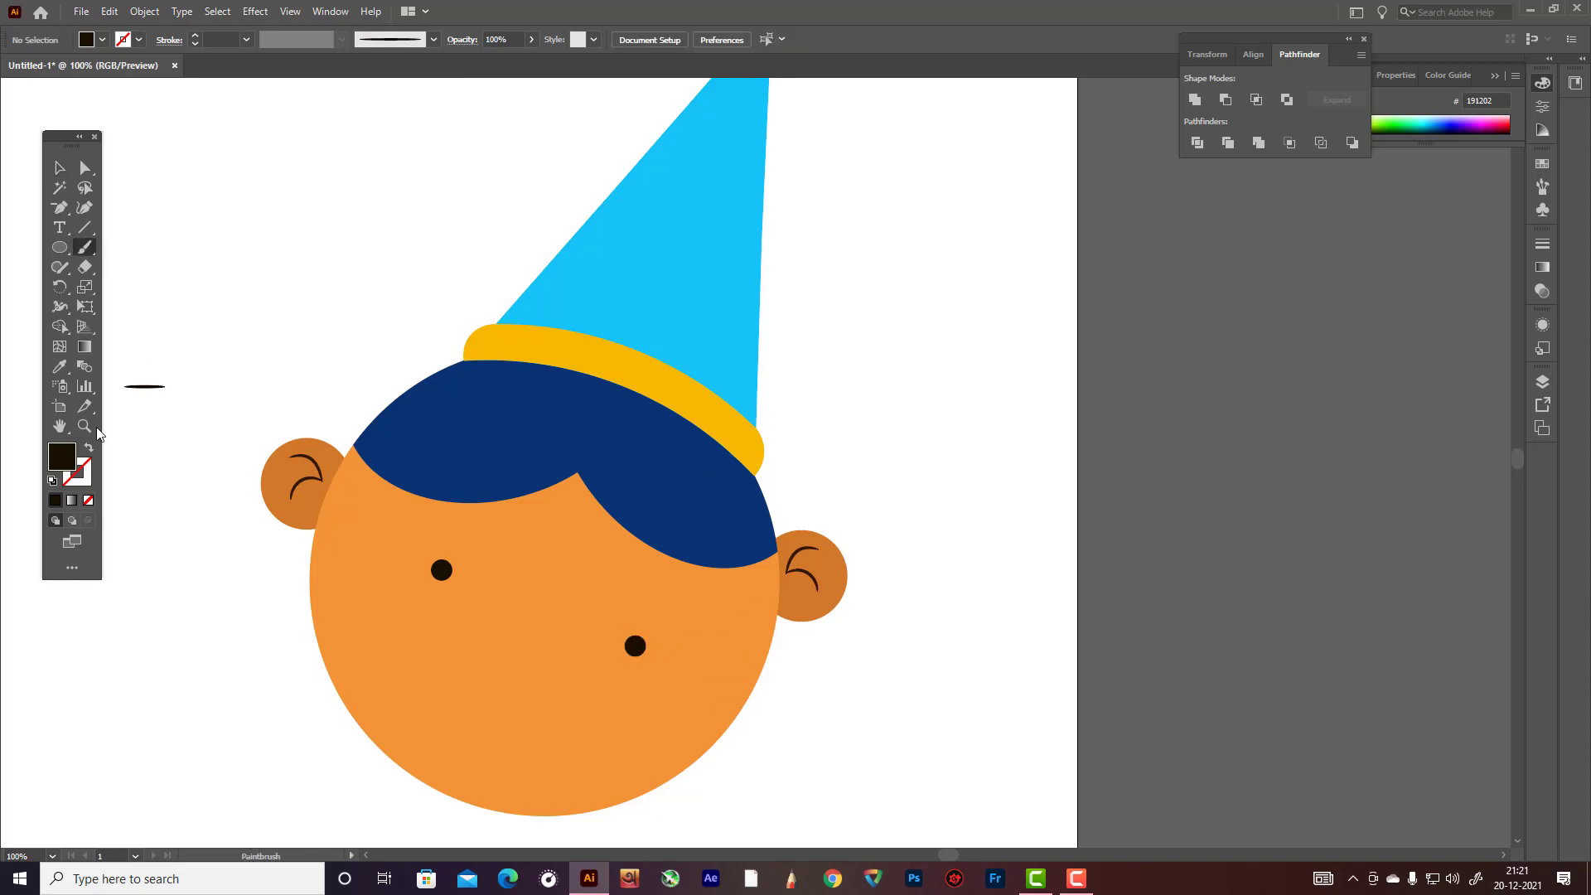
pyautogui.click(89, 452)
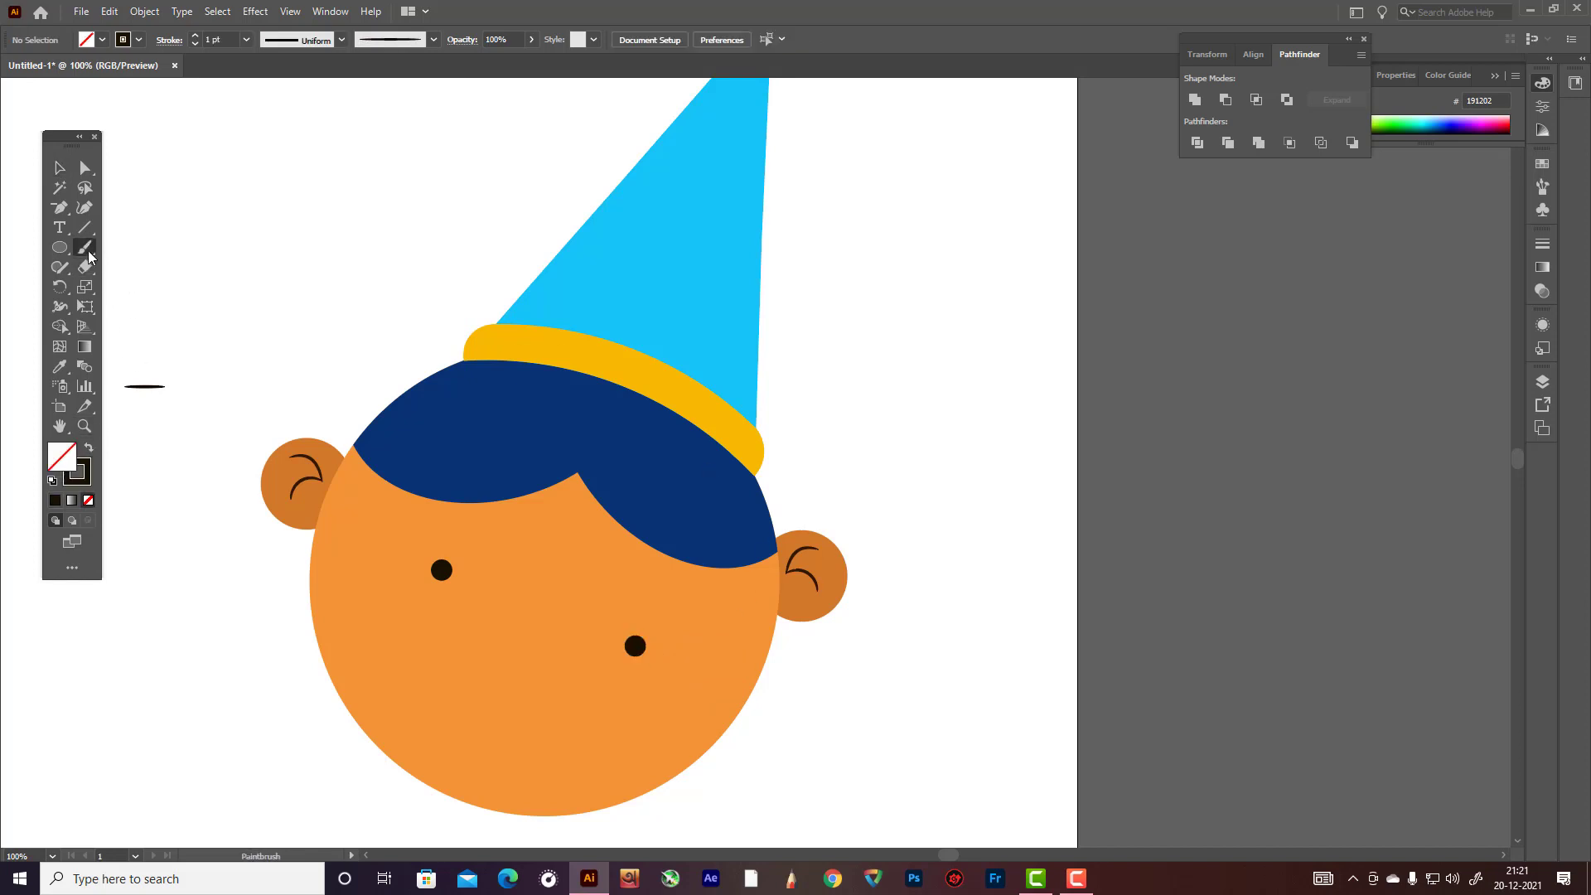
pyautogui.scroll(-2, 426, 273)
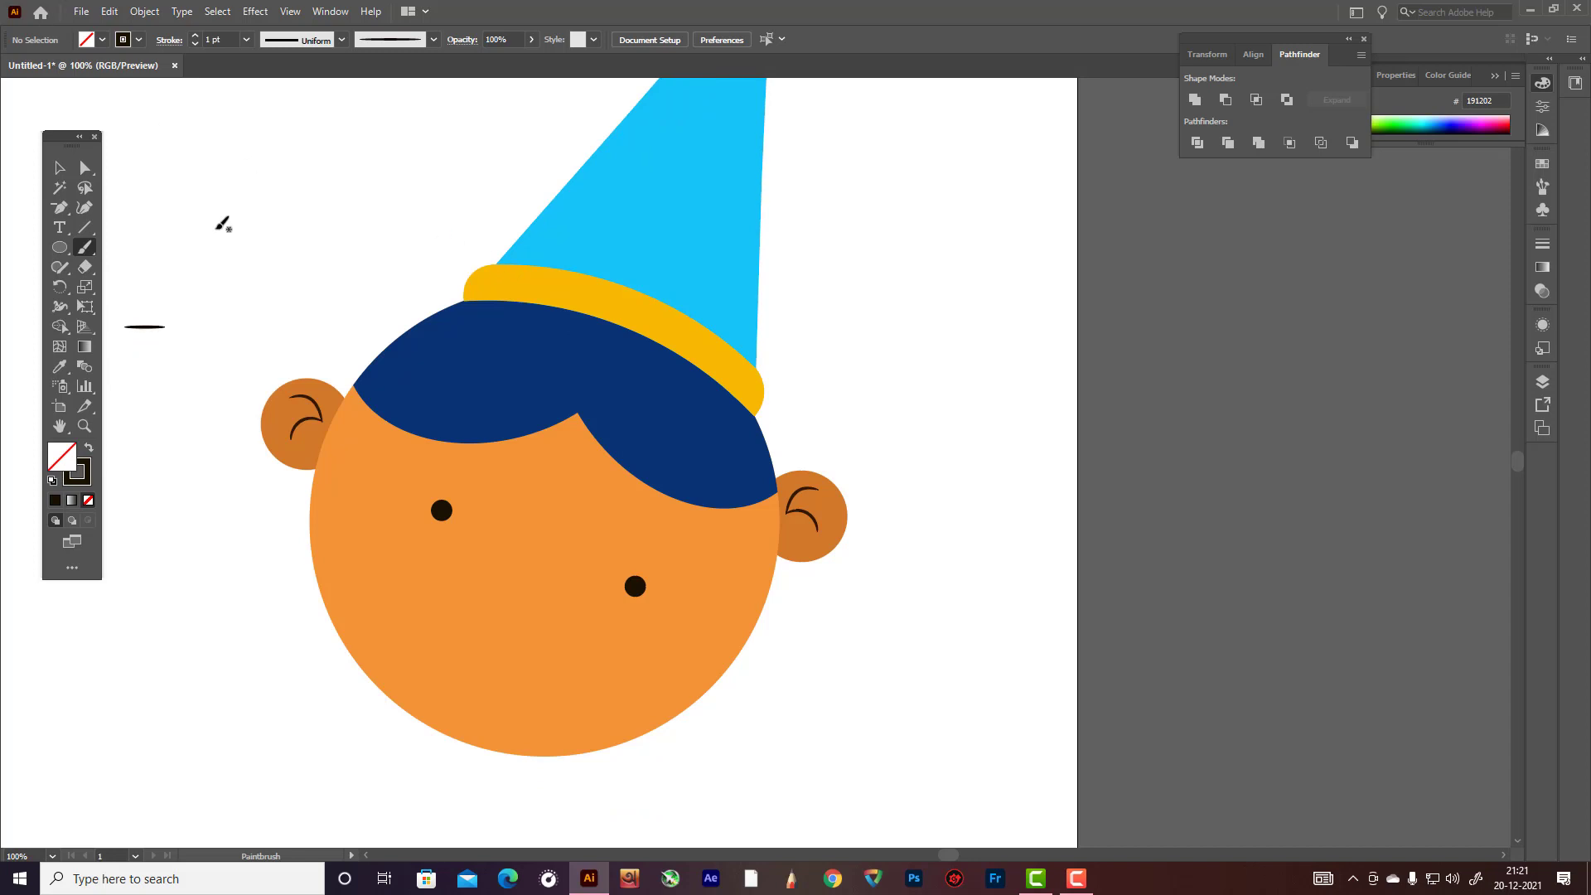
pyautogui.click(246, 40)
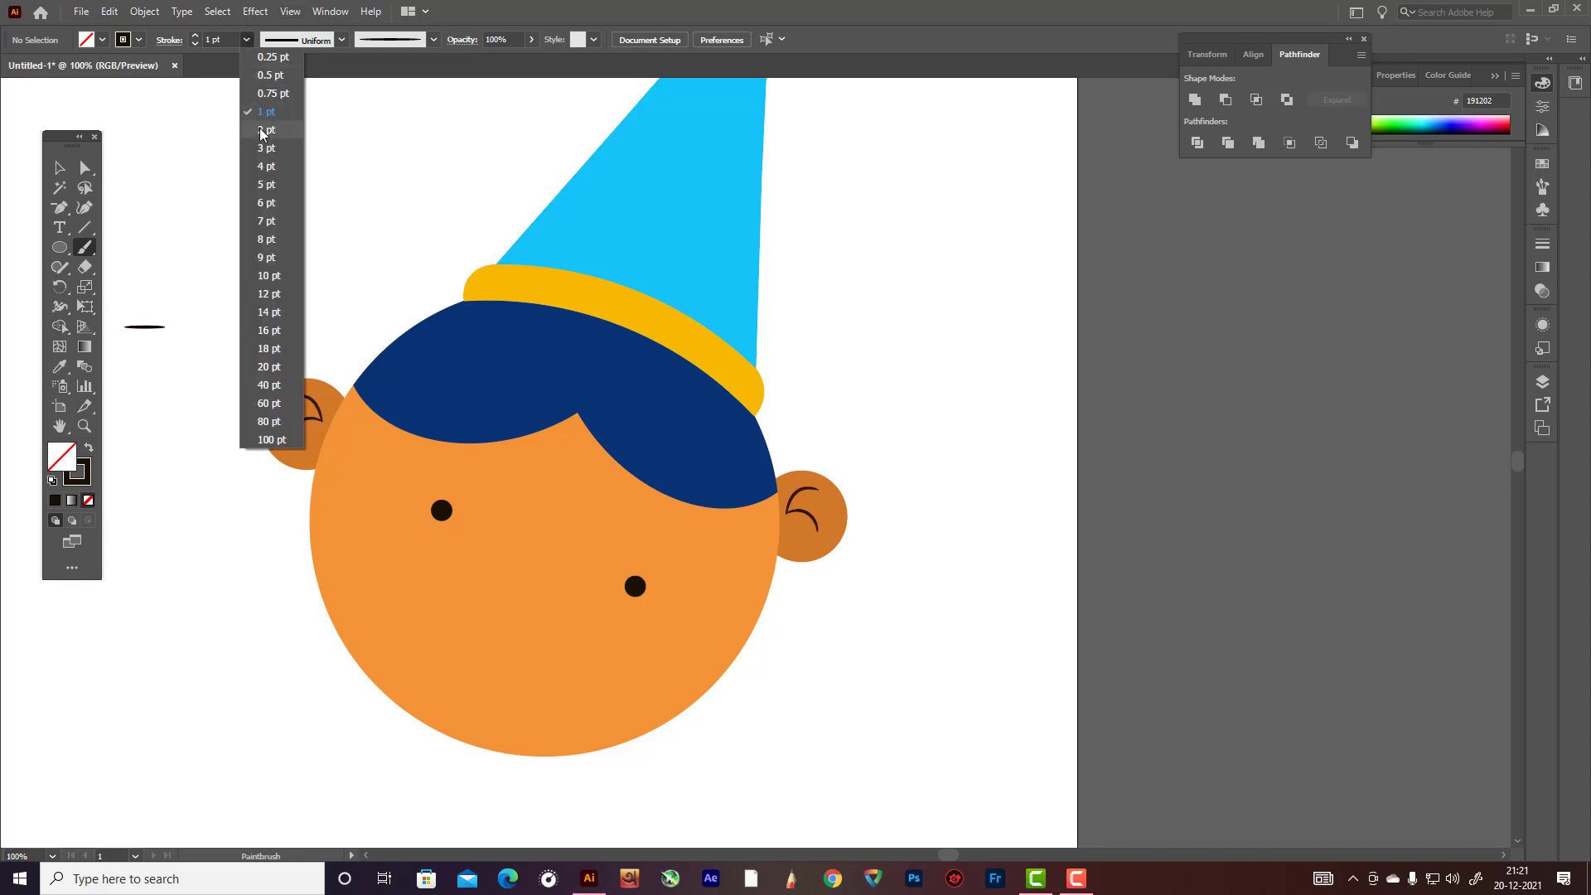
pyautogui.click(263, 149)
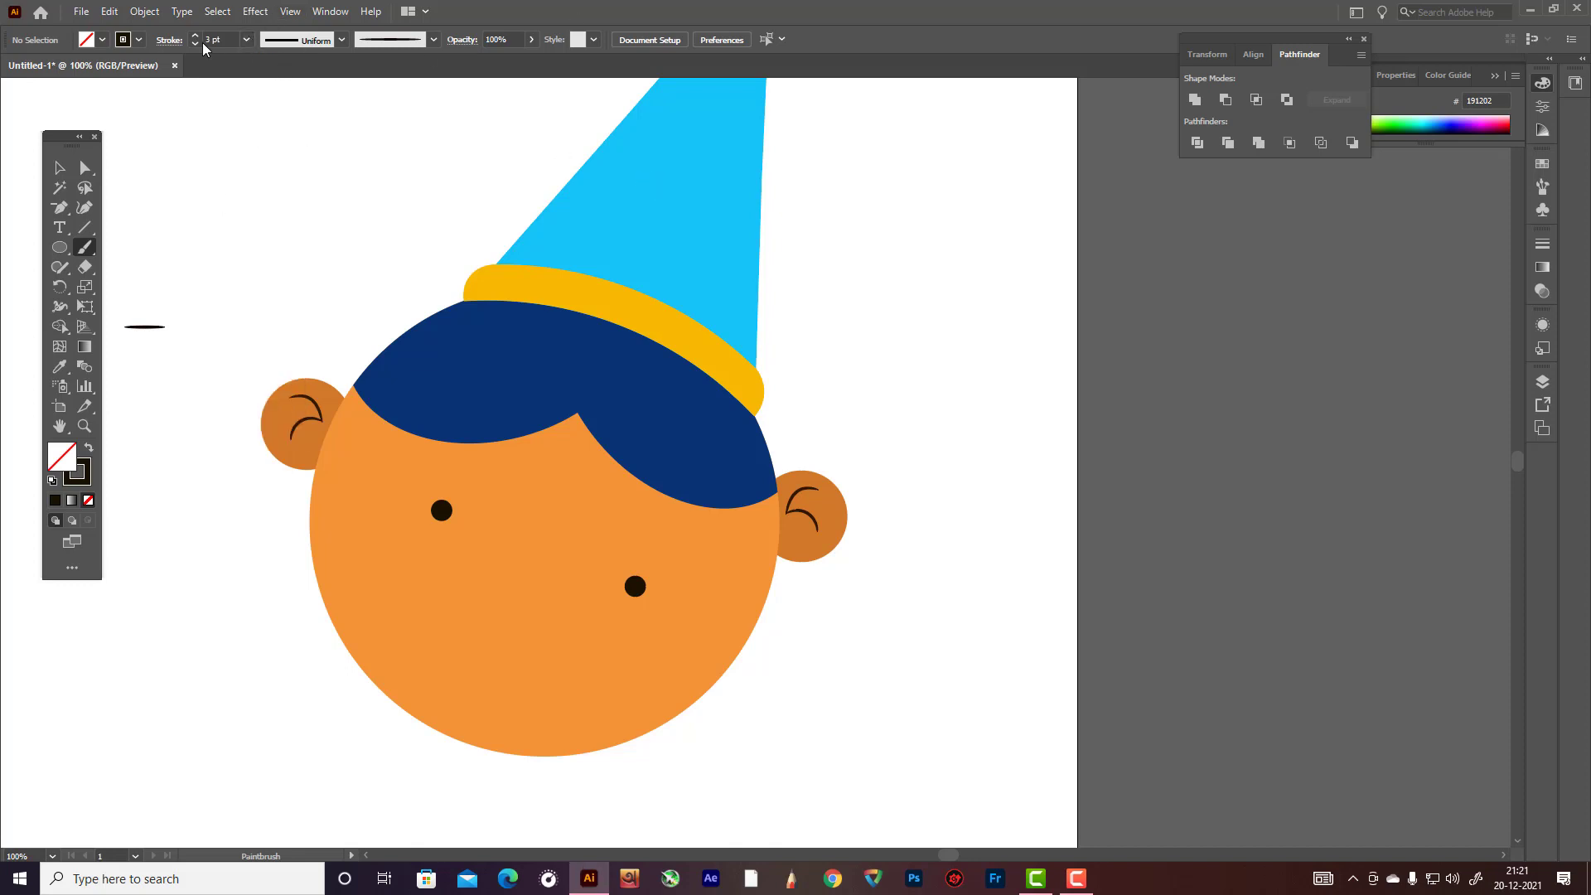
pyautogui.click(170, 40)
pyautogui.moveTo(425, 492); pyautogui.dragTo(455, 485)
pyautogui.hotkey('ctrl', 'z')
pyautogui.moveTo(432, 480); pyautogui.dragTo(483, 480)
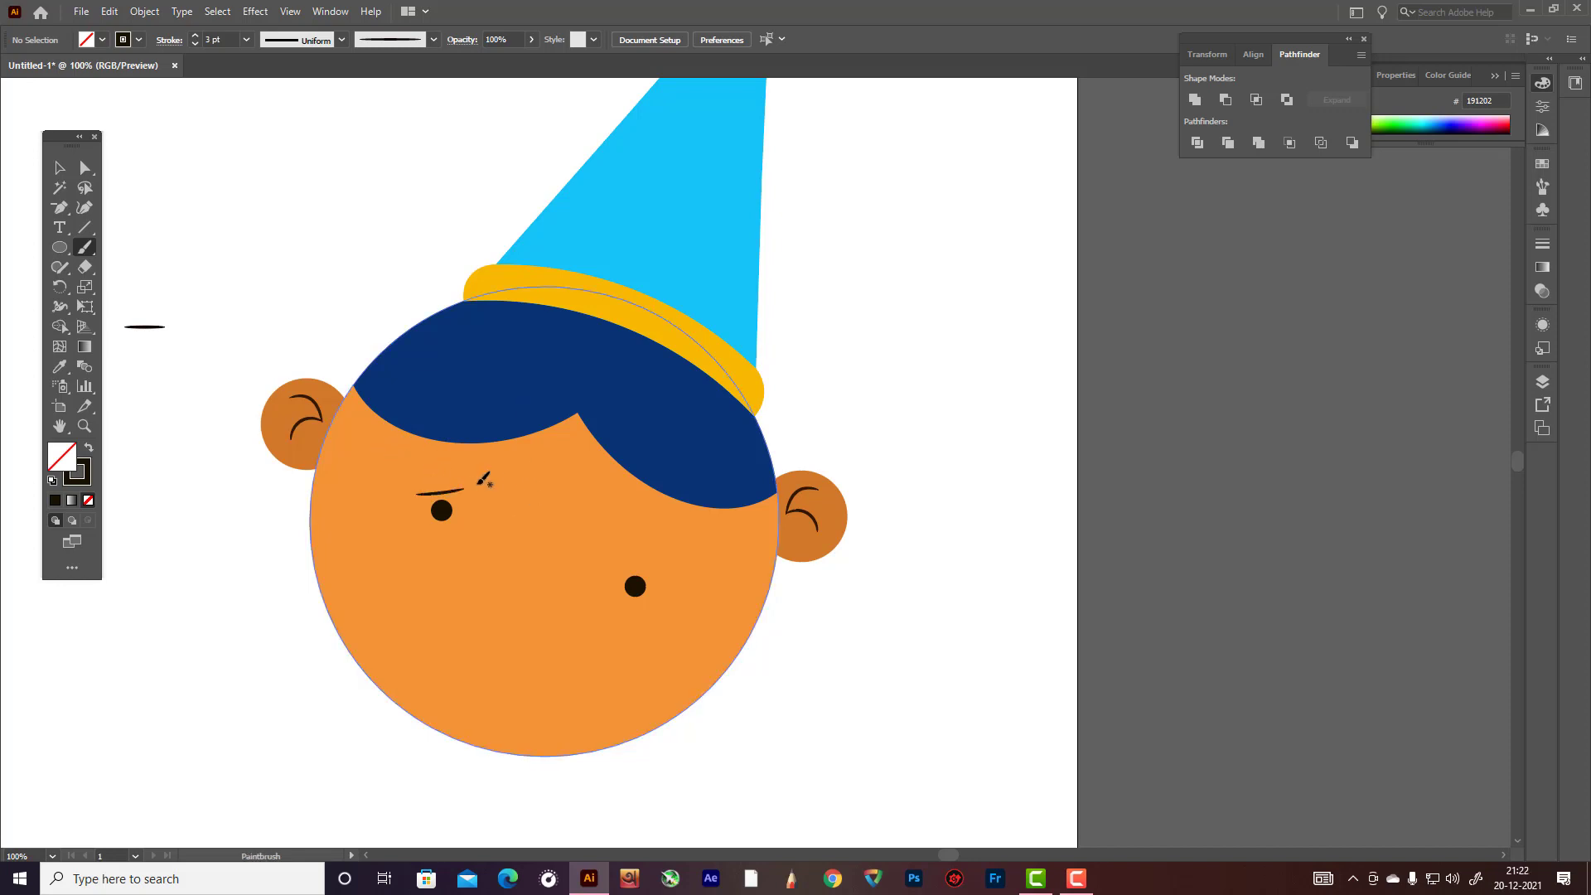
pyautogui.hotkey('ctrl', 'z')
# - Paint a short, nearly horizontal eyebrow about 55 px wide above the left eye and set its stroke weight to 7 pt
pyautogui.click(246, 39)
pyautogui.click(260, 239)
pyautogui.moveTo(492, 478); pyautogui.dragTo(493, 478)
pyautogui.click(59, 167)
pyautogui.click(468, 491)
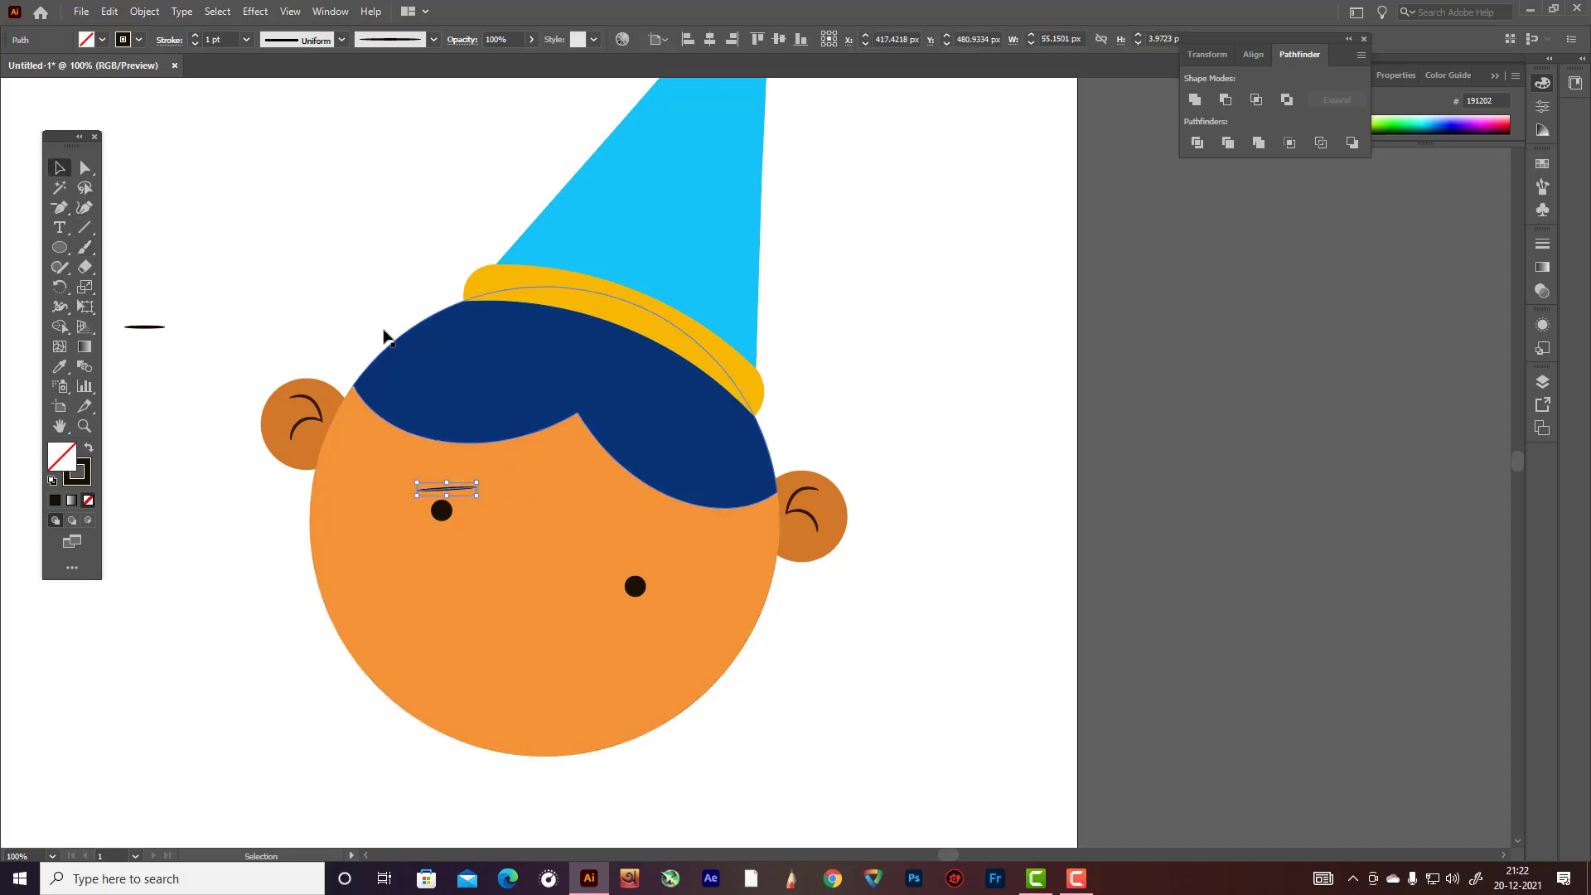
pyautogui.click(247, 39)
pyautogui.click(267, 257)
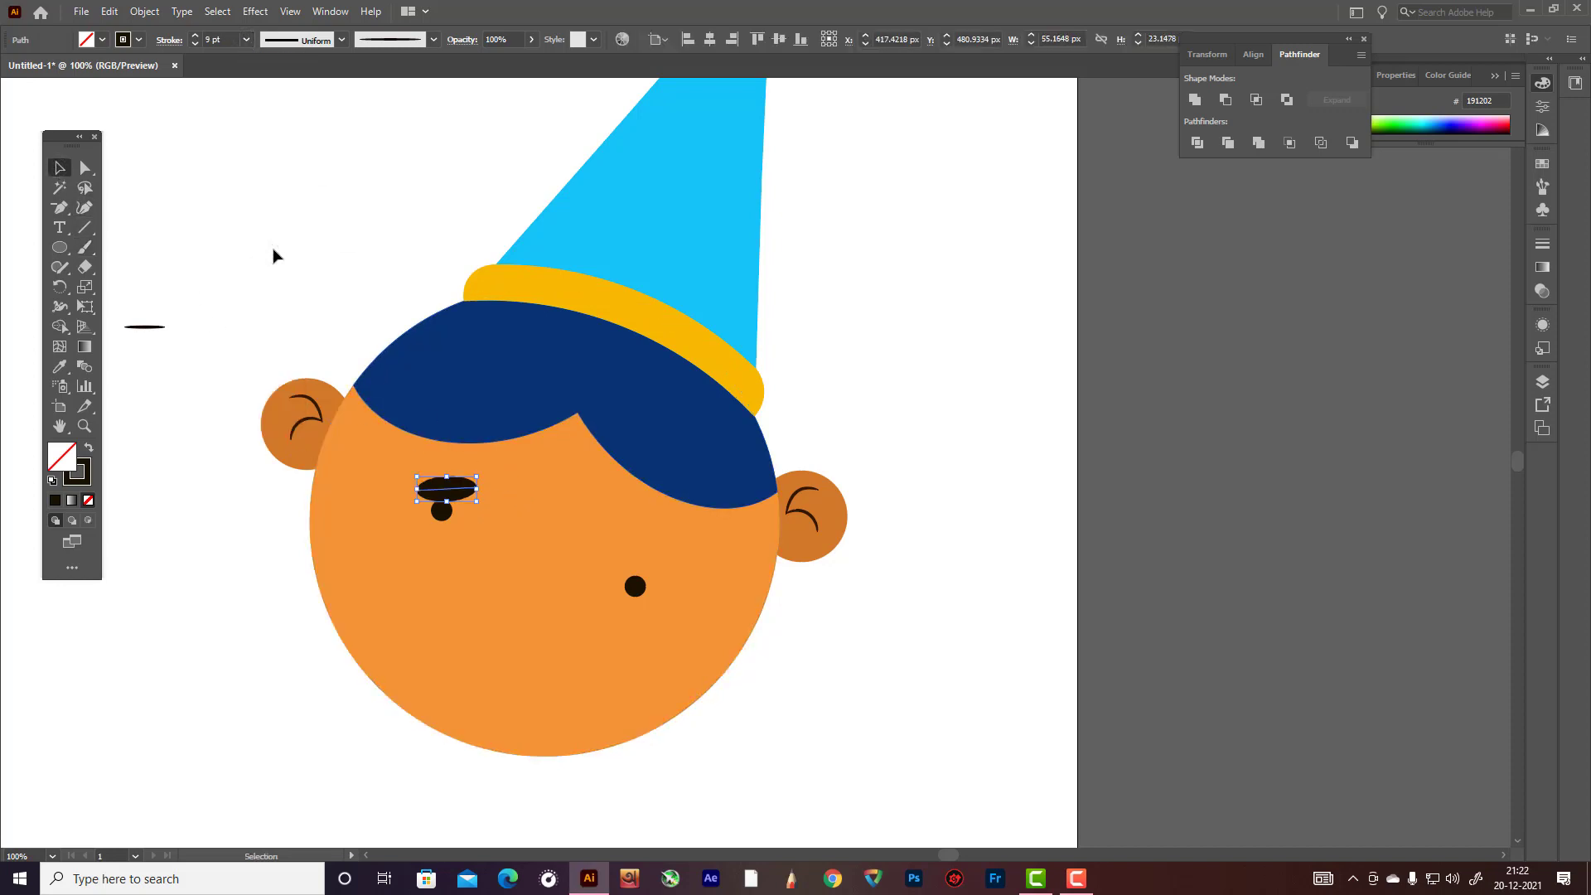
pyautogui.click(246, 40)
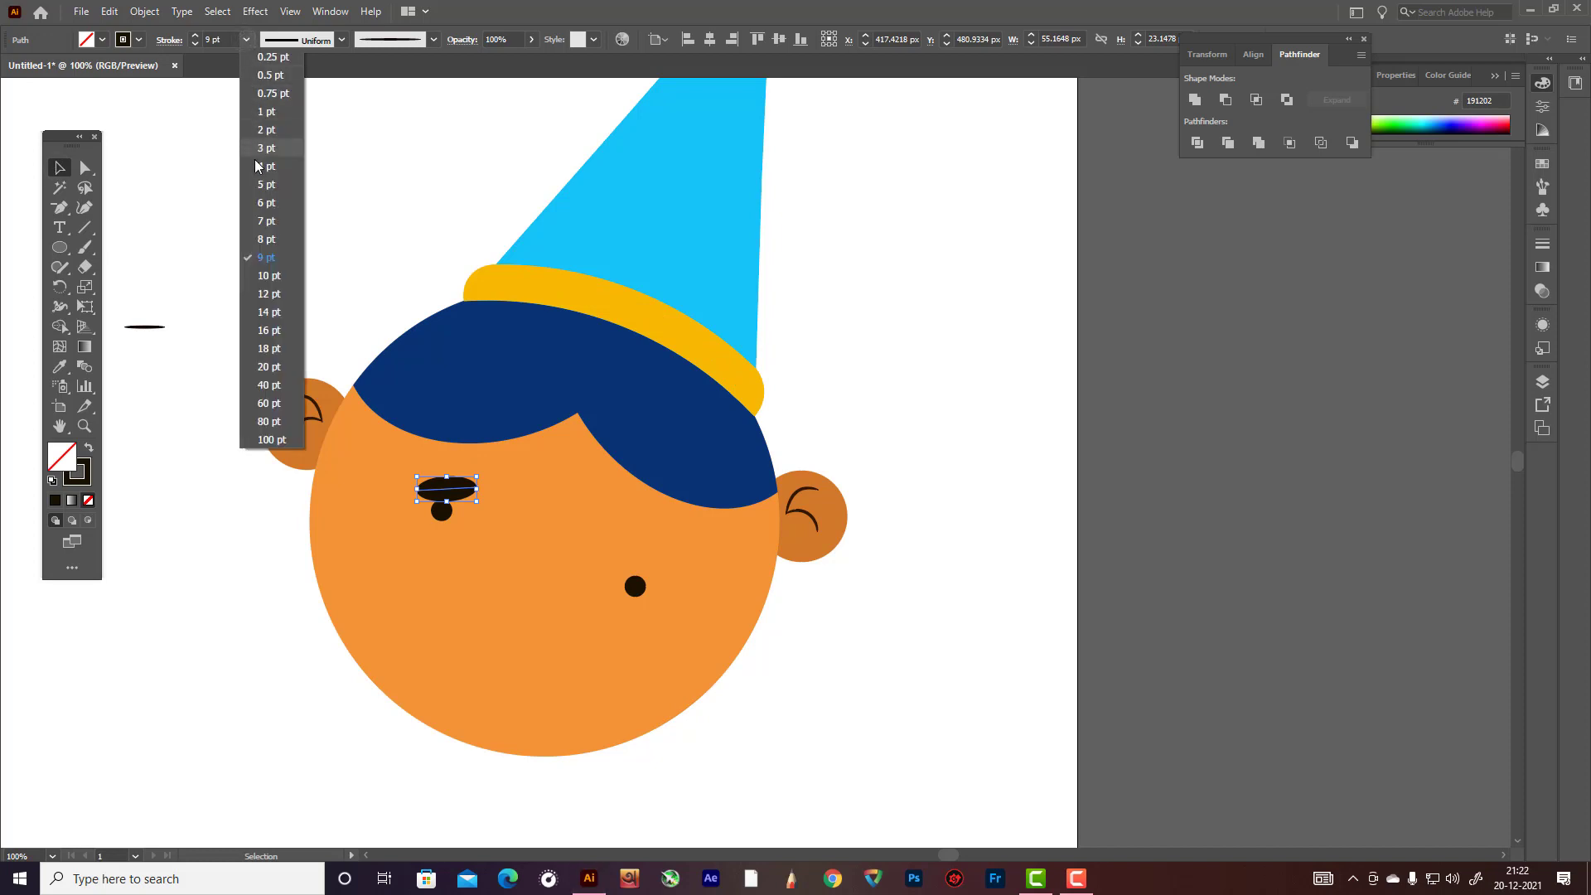
pyautogui.click(265, 217)
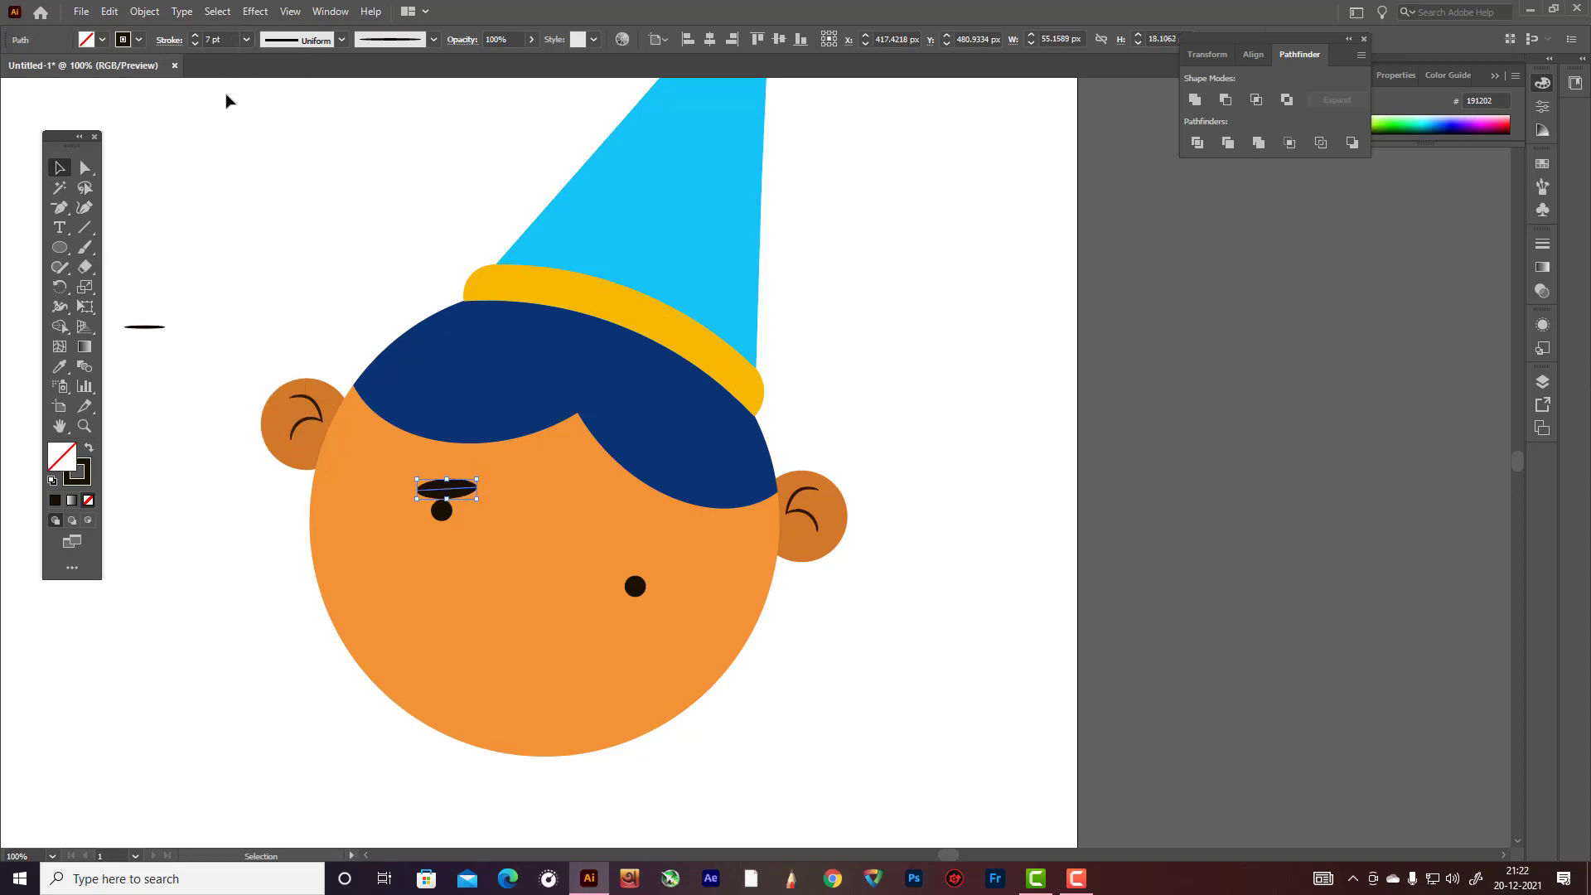
# - Duplicate the left eyebrow above the right eye and raise the original slightly away from its eye
pyautogui.moveTo(459, 489)
pyautogui.mouseDown()
pyautogui.moveTo(658, 595)
pyautogui.moveTo(654, 555)
pyautogui.mouseUp()
pyautogui.click(277, 241)
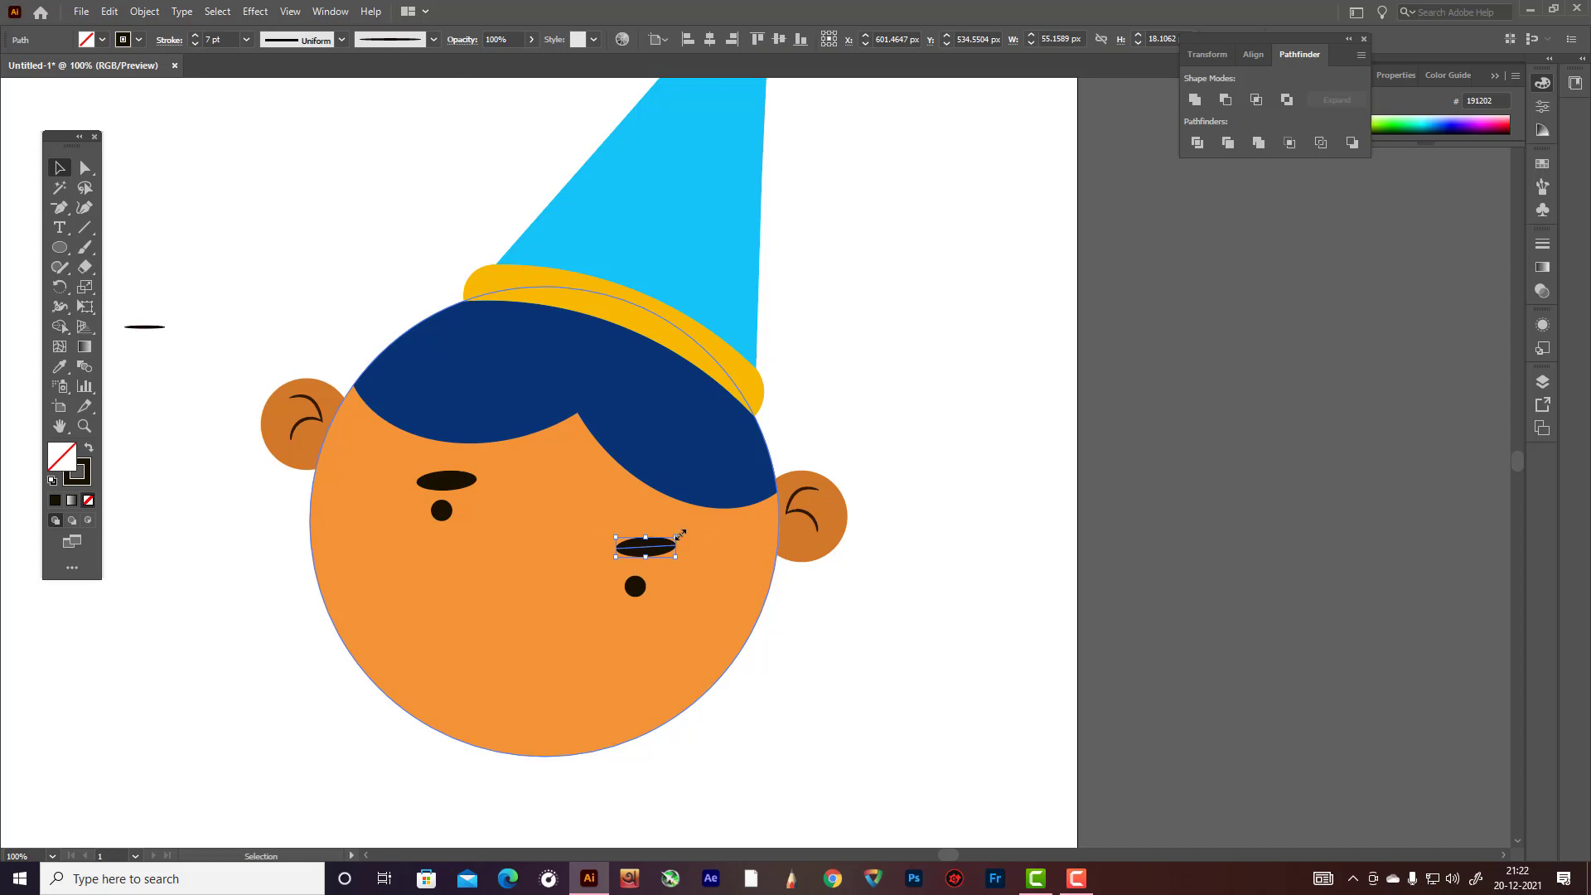
pyautogui.click(681, 535)
pyautogui.click(664, 547)
pyautogui.moveTo(680, 531)
pyautogui.mouseDown()
pyautogui.moveTo(684, 568)
pyautogui.moveTo(682, 540)
pyautogui.mouseUp()
pyautogui.click(675, 510)
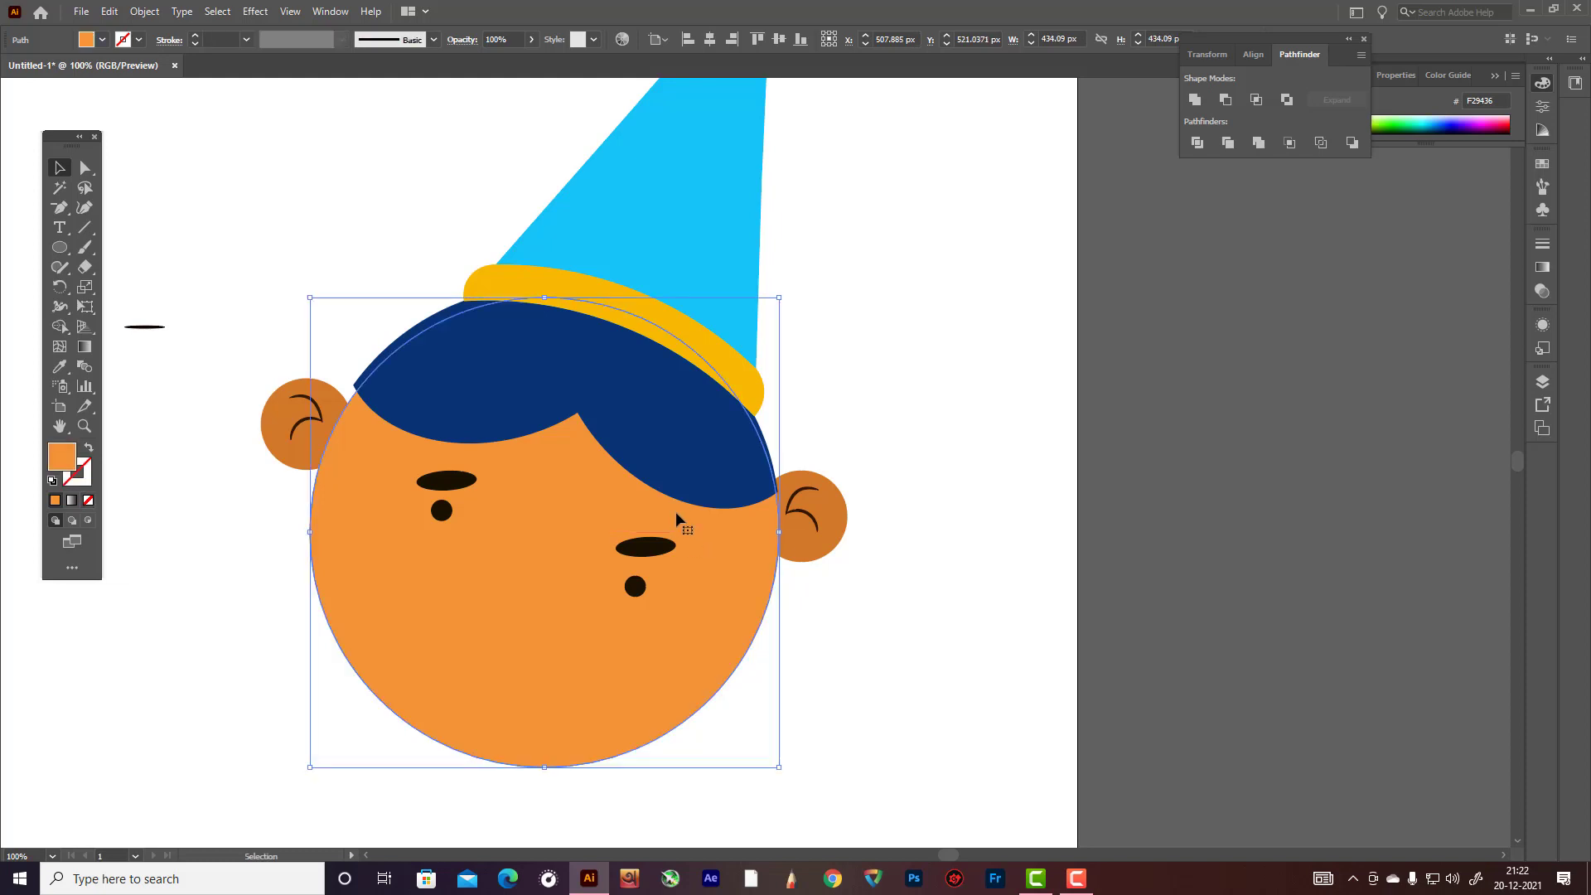
pyautogui.hotkey('ctrl', 'z')
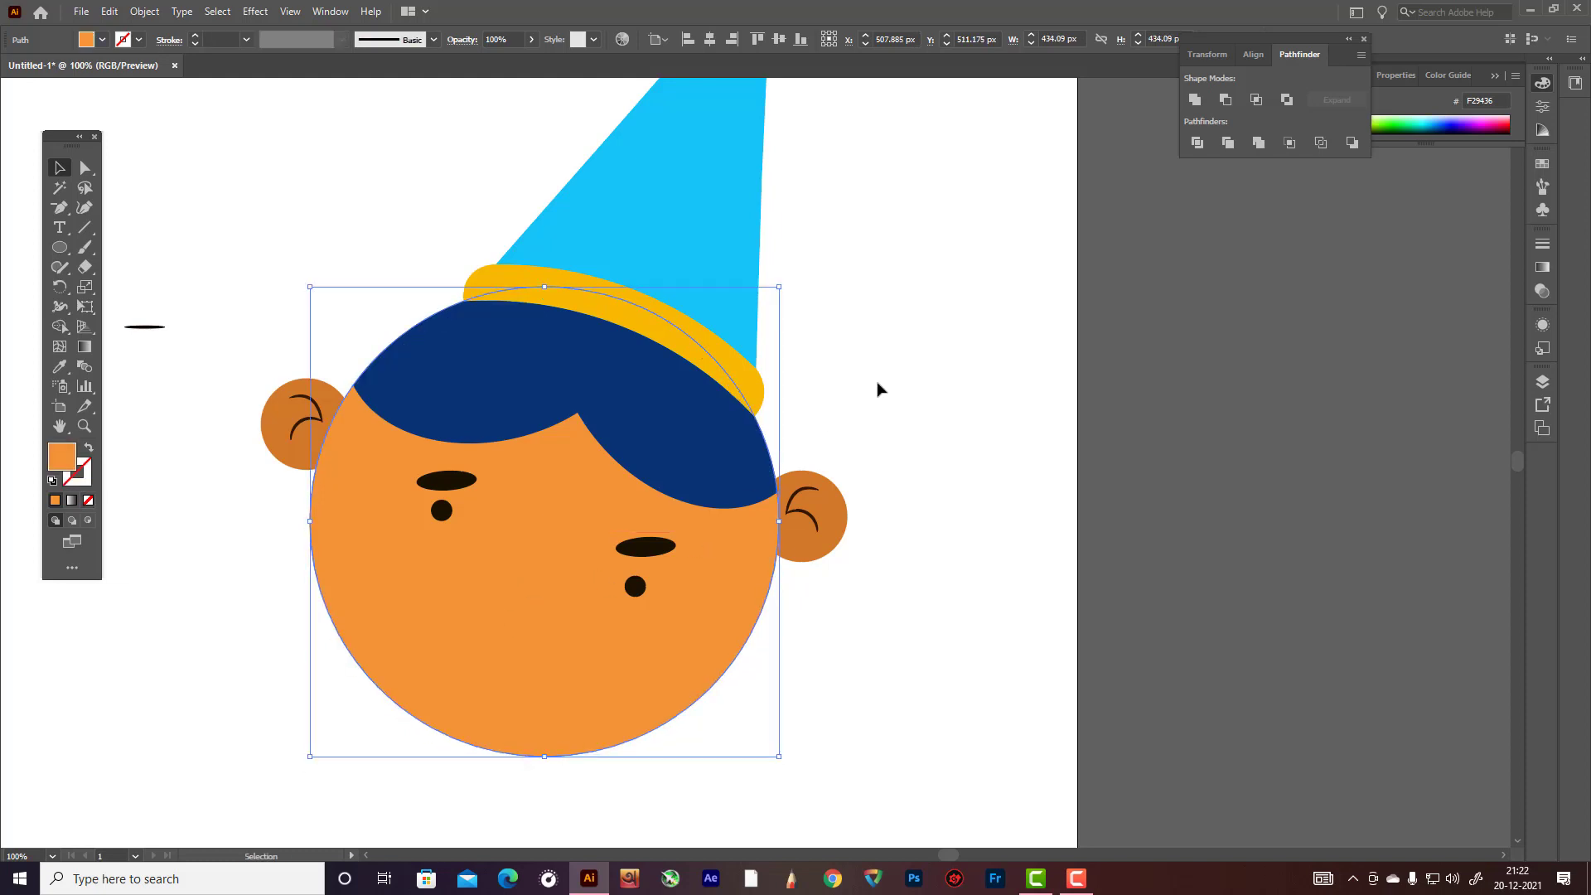
# - Lock the orange face shape in place
pyautogui.click(877, 387)
pyautogui.click(734, 552)
pyautogui.hotkey('ctrl', '2')
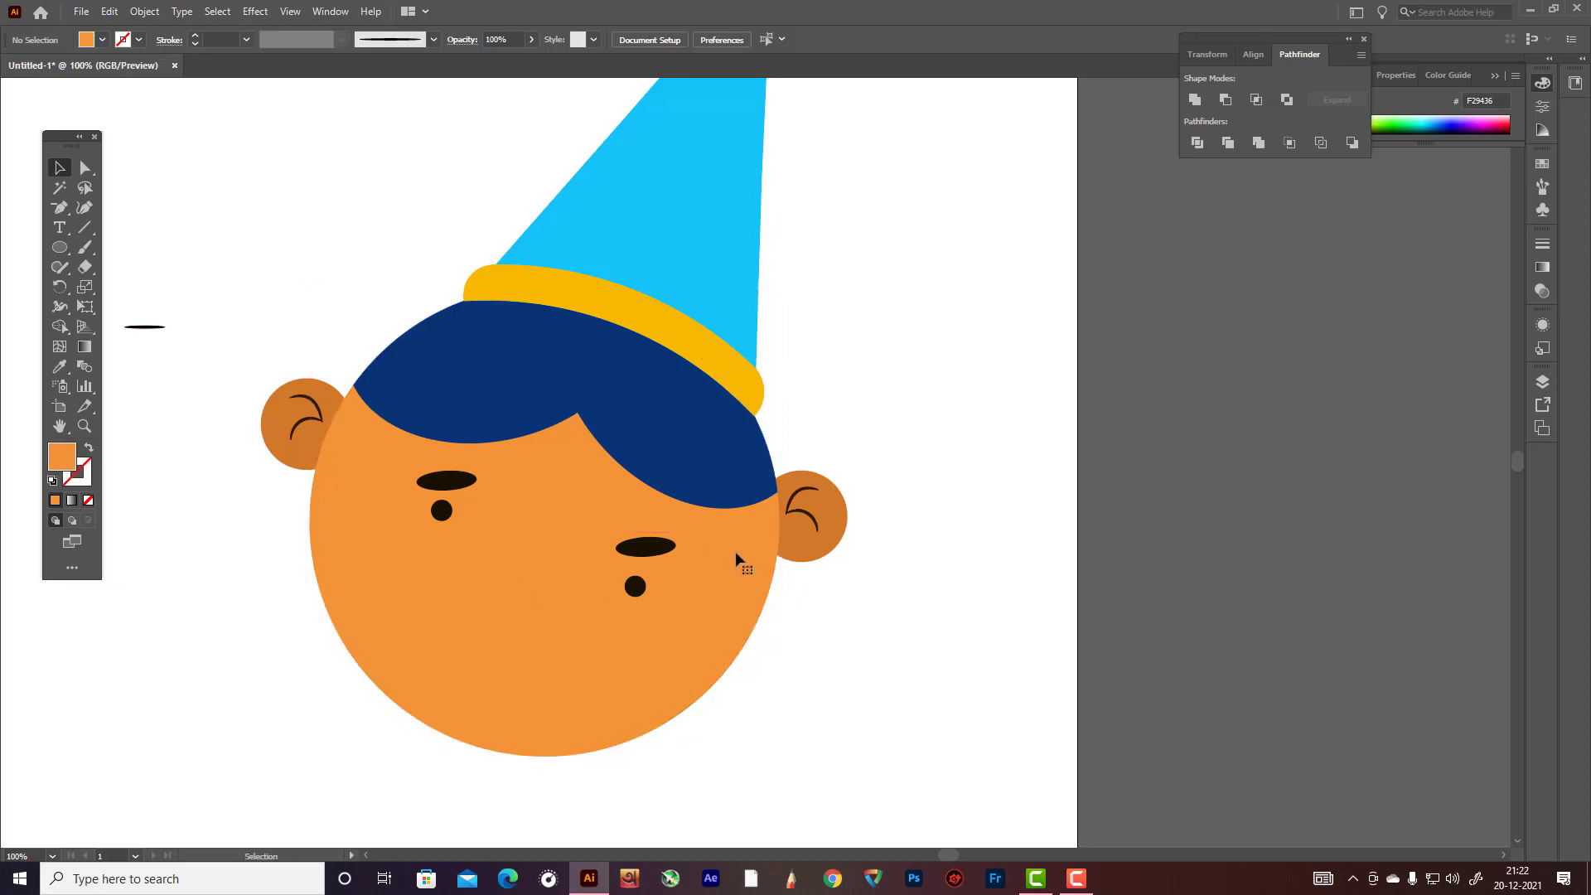
# - Rotate the right eyebrow so it slopes down towards the ear, adjust the right eye's position beneath it, and deselect
pyautogui.click(653, 549)
pyautogui.click(680, 533)
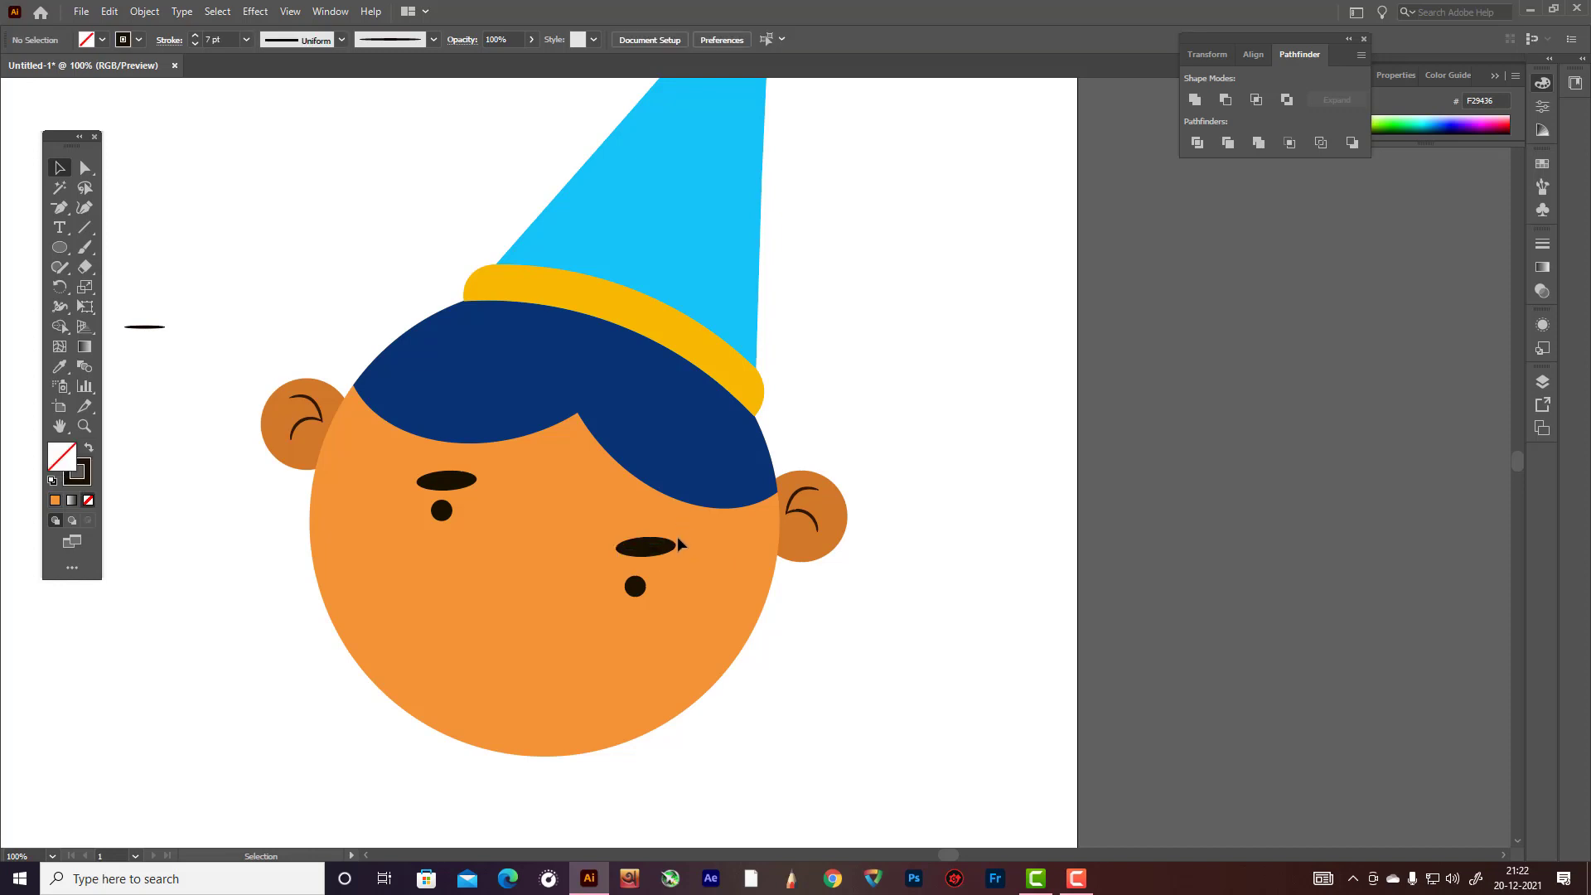
pyautogui.moveTo(669, 549); pyautogui.dragTo(703, 570)
pyautogui.moveTo(653, 565); pyautogui.dragTo(635, 583)
pyautogui.click(903, 437)
pyautogui.click(859, 451)
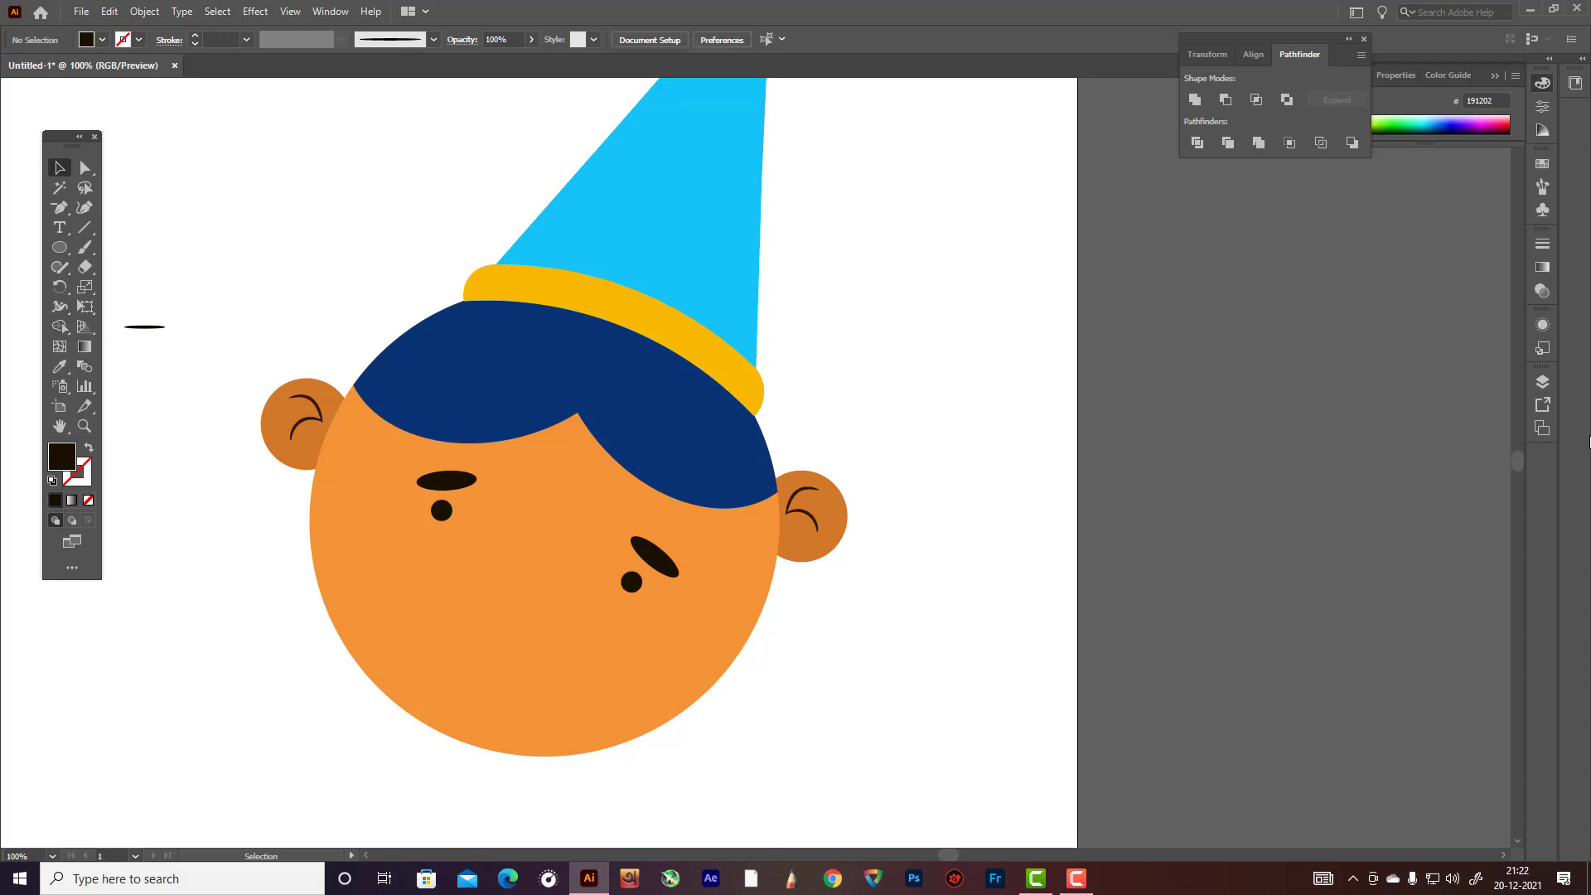
# - Paint a curved nose and a short smile between the eyes with the Paintbrush, using a 1 pt near-black stroke and no fill
pyautogui.click(85, 247)
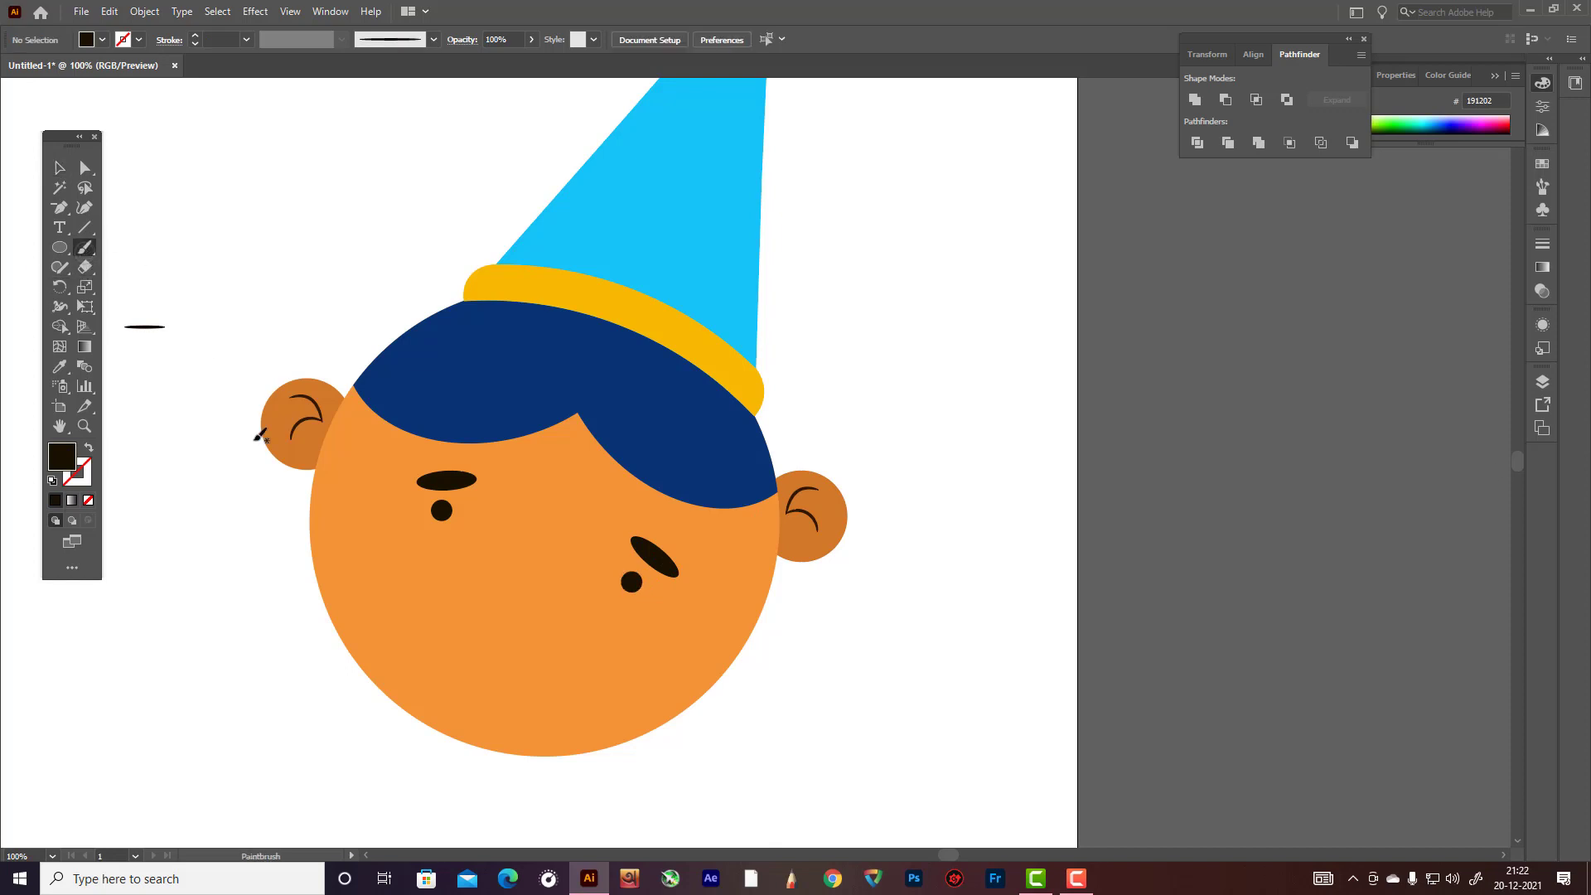
pyautogui.click(88, 447)
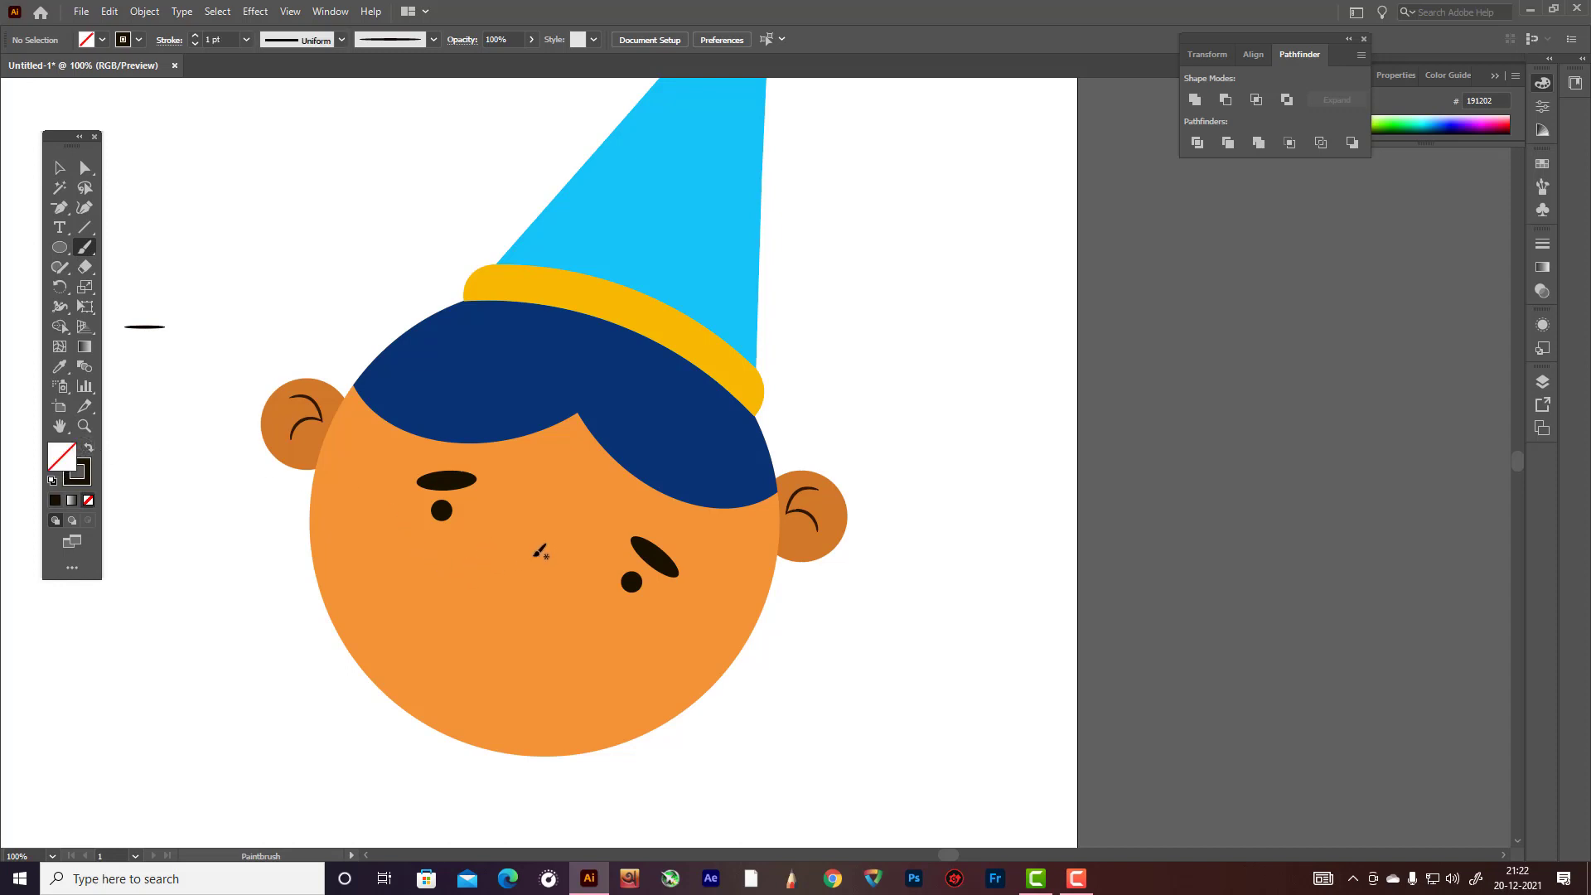
pyautogui.moveTo(527, 550)
pyautogui.mouseDown()
pyautogui.moveTo(468, 565)
pyautogui.moveTo(503, 603)
pyautogui.moveTo(541, 607)
pyautogui.mouseUp()
# - Paint a curved 5 pt brush stroke along the face's left edge, beside the ear
pyautogui.click(246, 40)
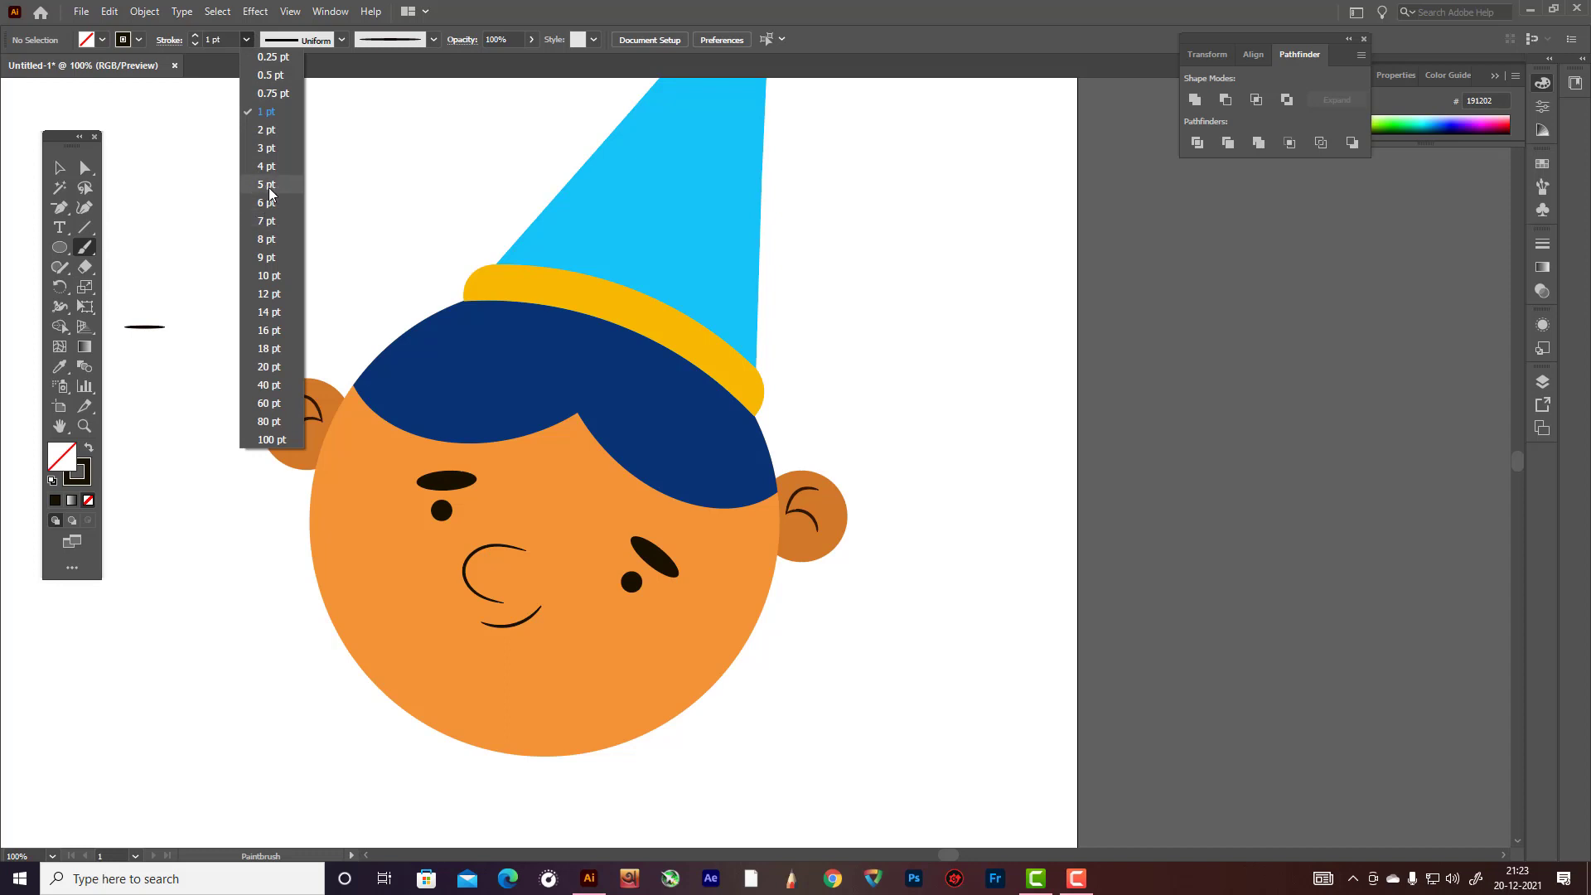
pyautogui.click(265, 191)
pyautogui.moveTo(358, 416)
pyautogui.mouseDown()
pyautogui.moveTo(334, 467)
pyautogui.moveTo(336, 537)
pyautogui.mouseUp()
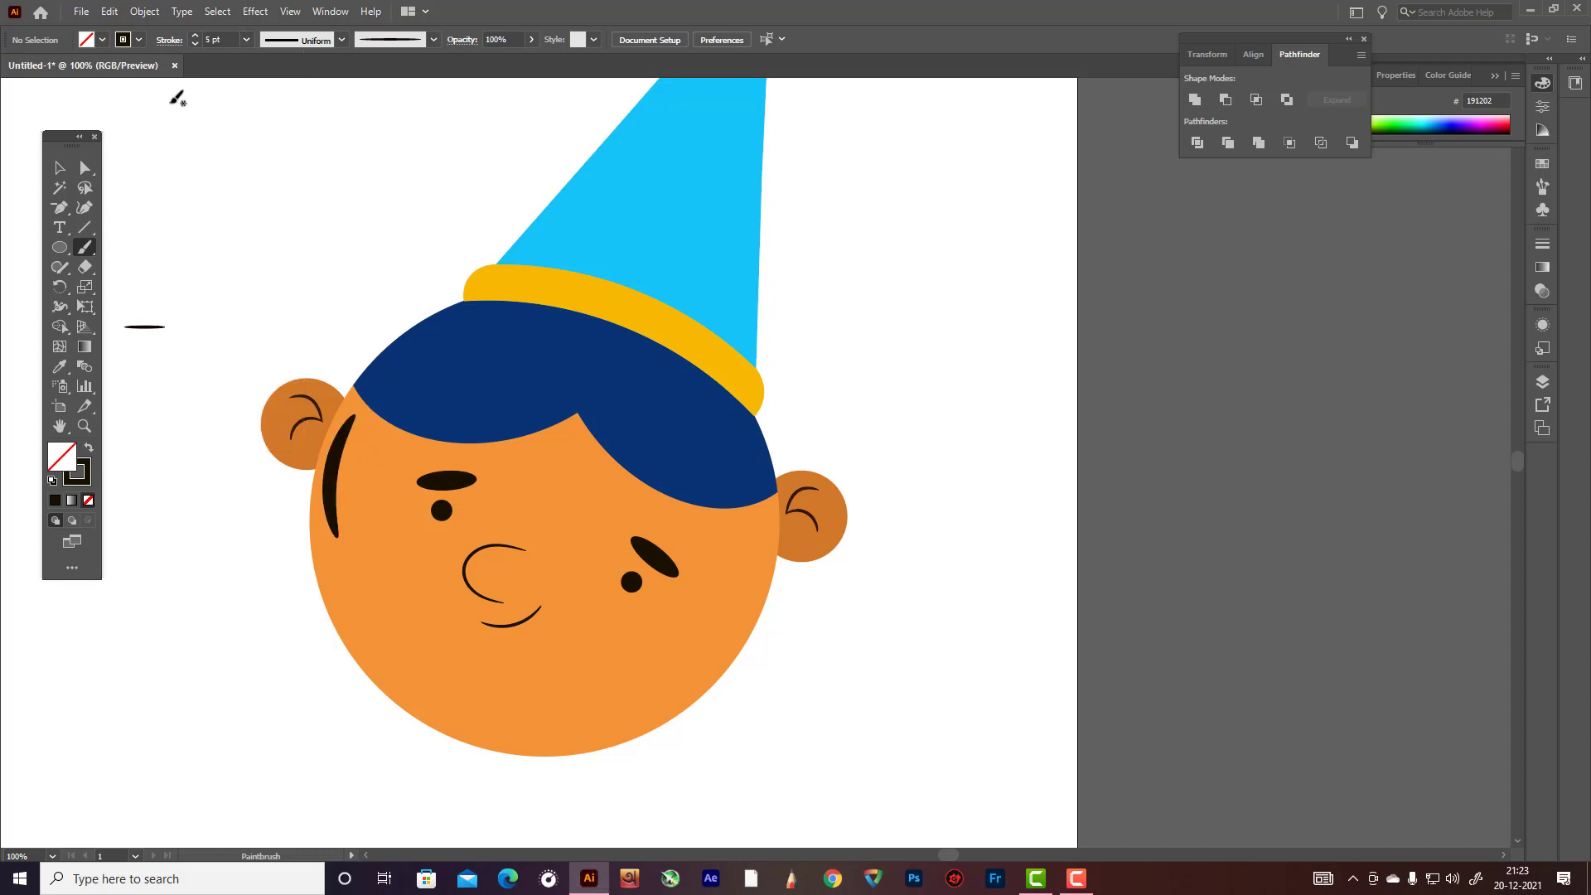
# - Change the curved stroke at the face's left edge to off-white F9F7F2 and deselect it
pyautogui.click(59, 167)
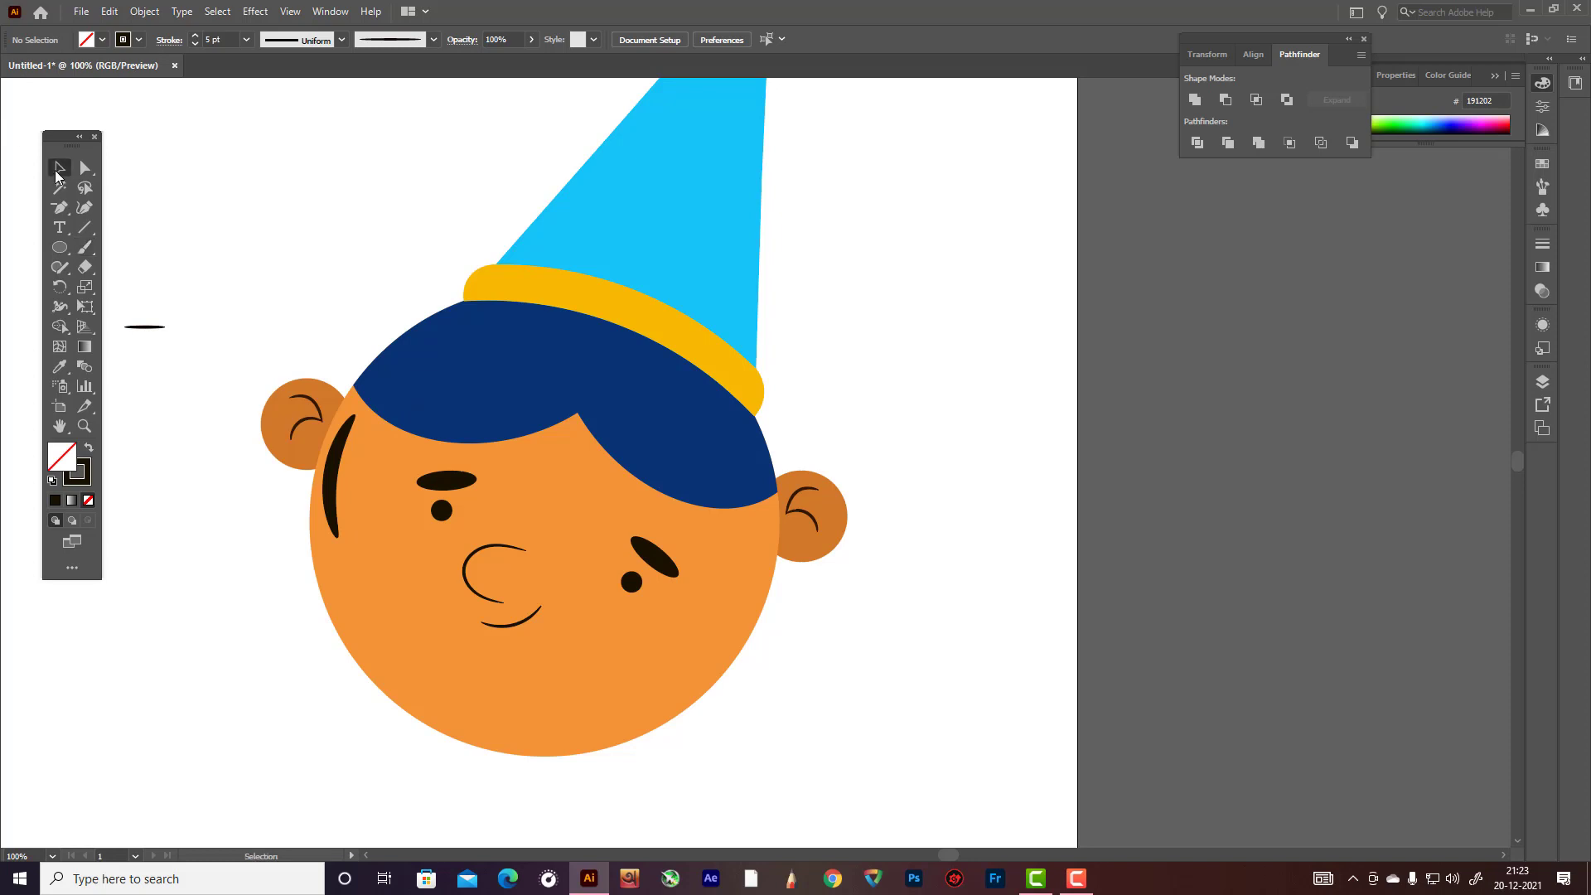
pyautogui.click(336, 471)
pyautogui.doubleClick(83, 477)
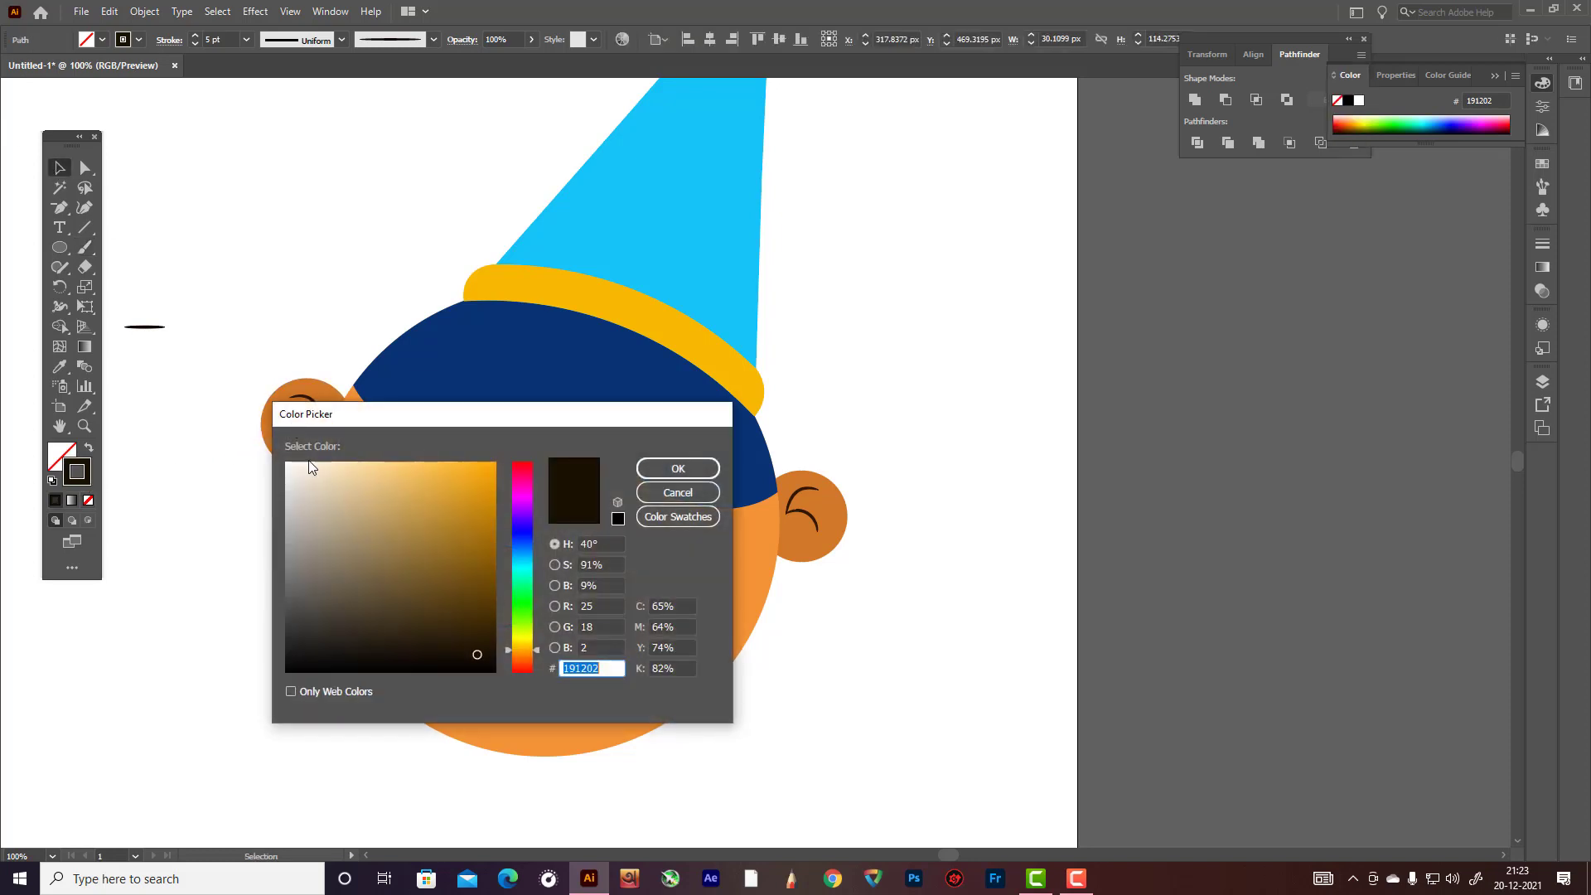
pyautogui.click(290, 466)
pyautogui.click(676, 468)
pyautogui.click(925, 374)
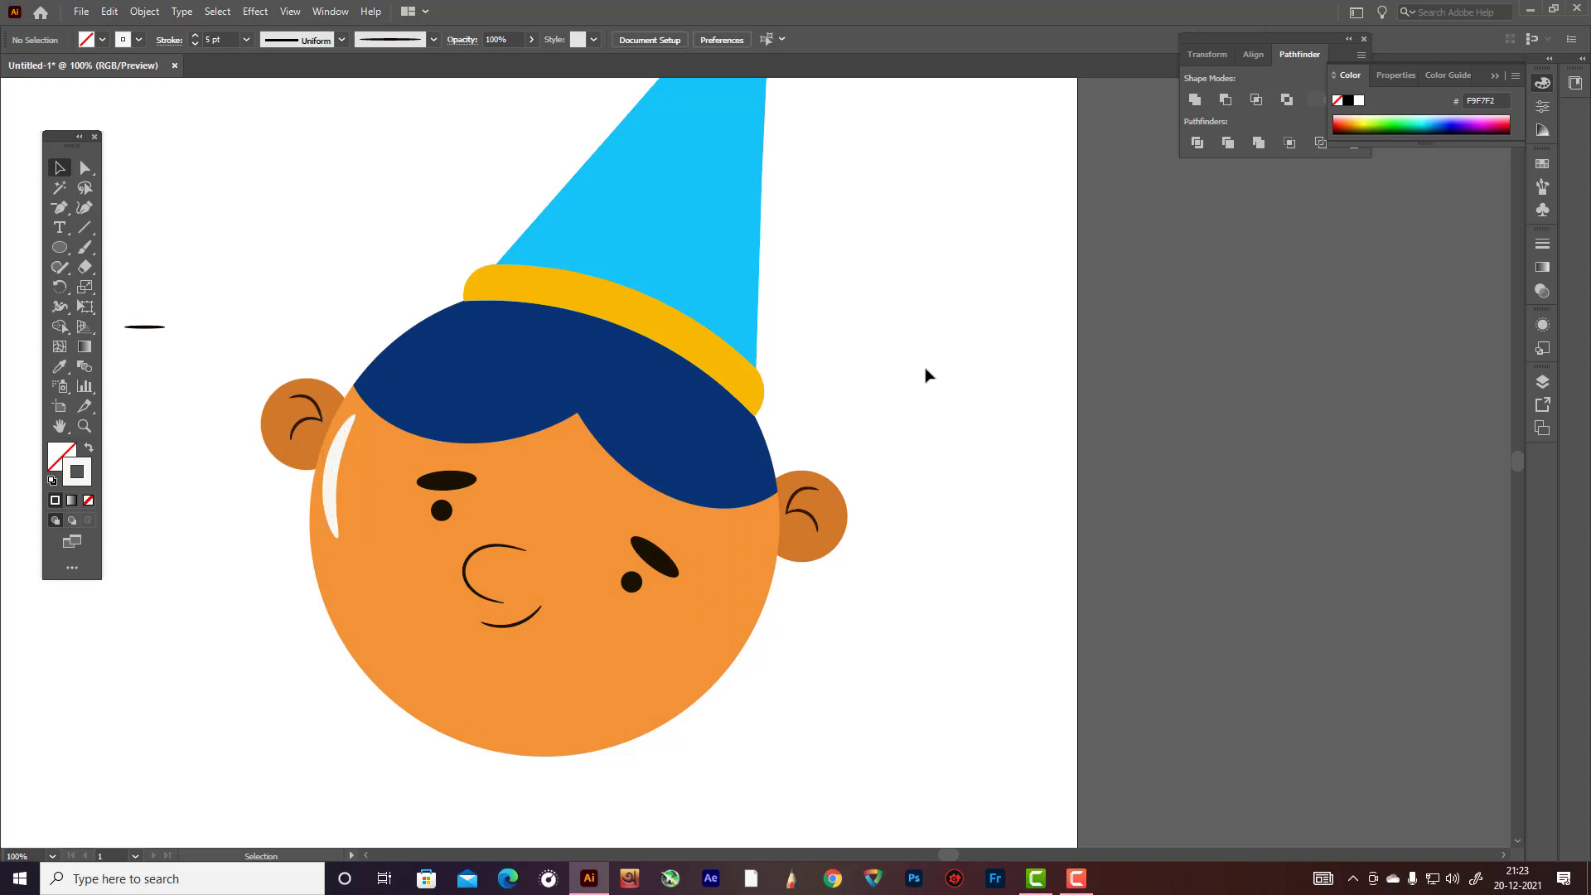
# - Paint a small off-white highlight dot just below the curved highlight on the face
pyautogui.scroll(-3, 920, 381)
pyautogui.click(85, 247)
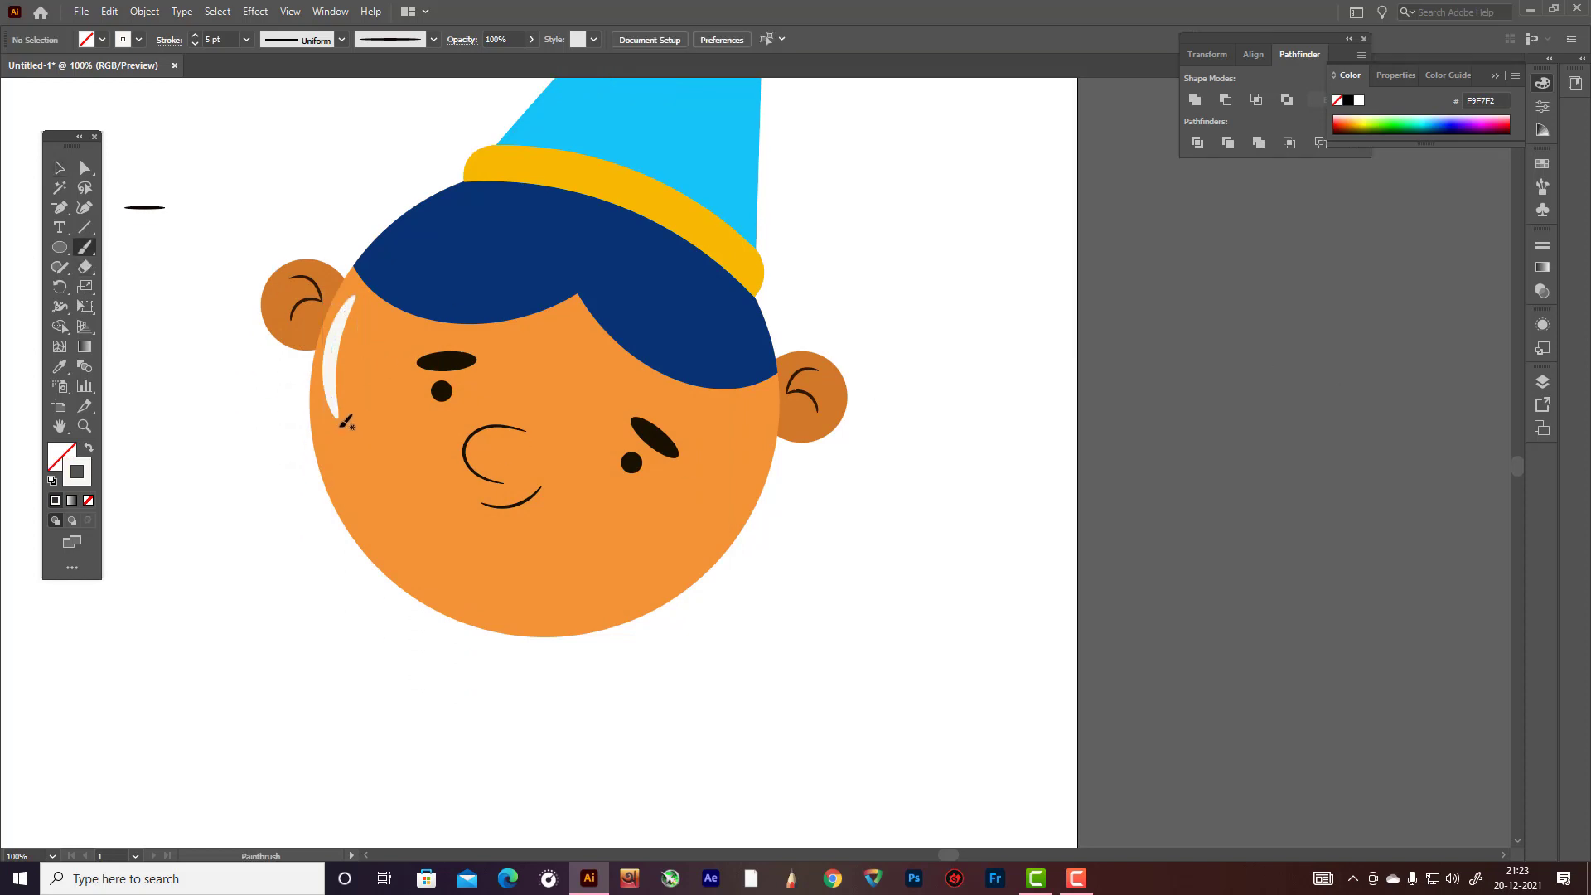
pyautogui.moveTo(339, 432); pyautogui.dragTo(339, 444)
pyautogui.click(59, 168)
# - Set the Paintbrush stroke colour to dark brown 512503
pyautogui.click(84, 247)
pyautogui.doubleClick(89, 468)
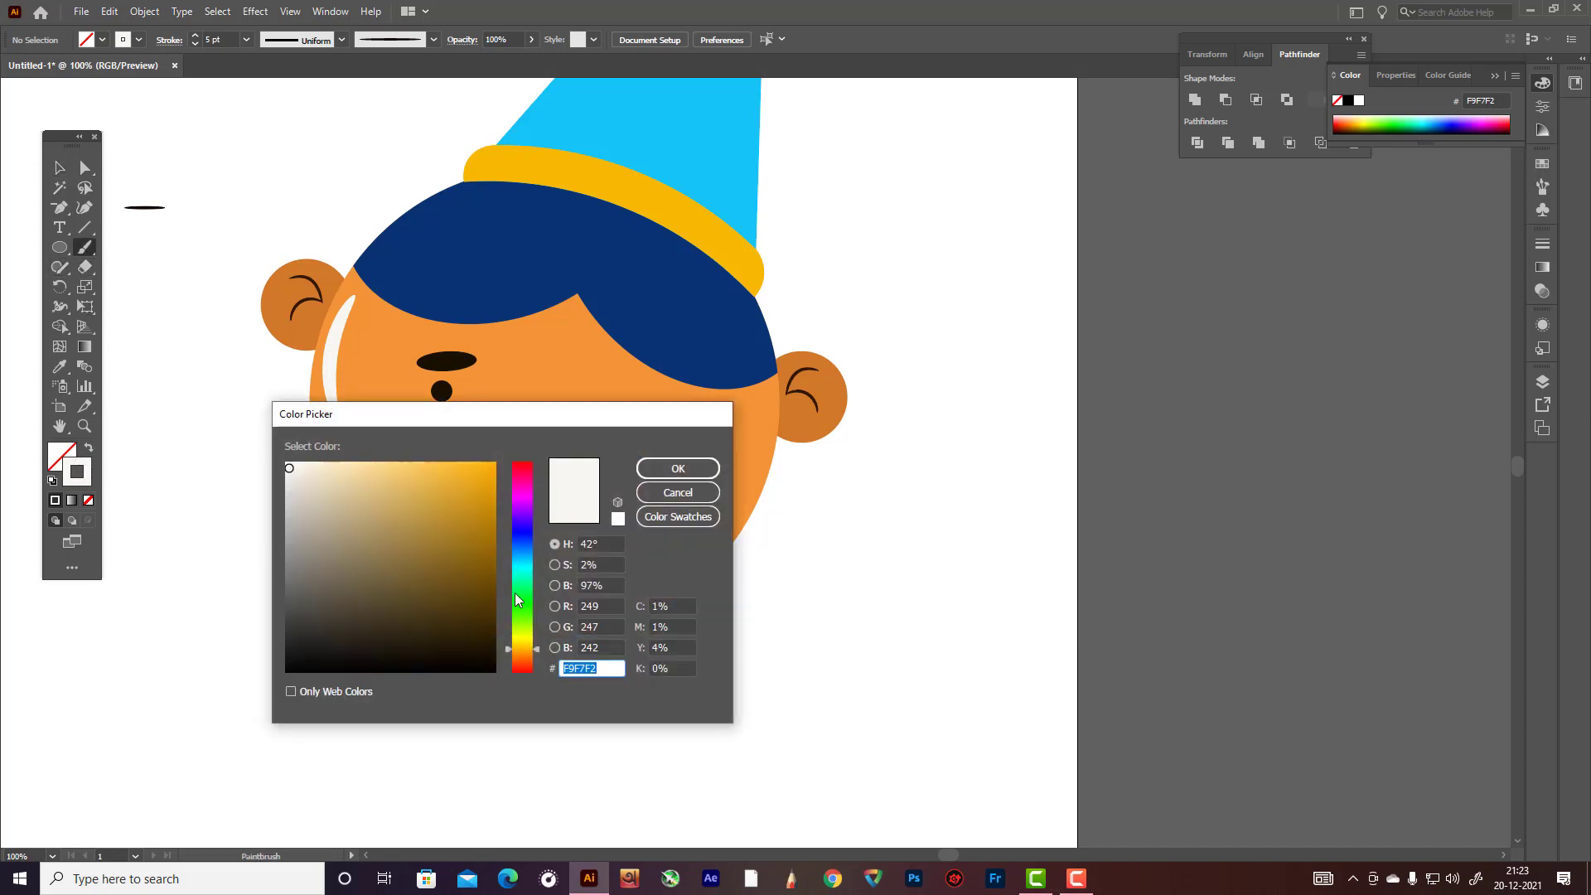
pyautogui.moveTo(536, 653); pyautogui.dragTo(536, 657)
pyautogui.click(494, 608)
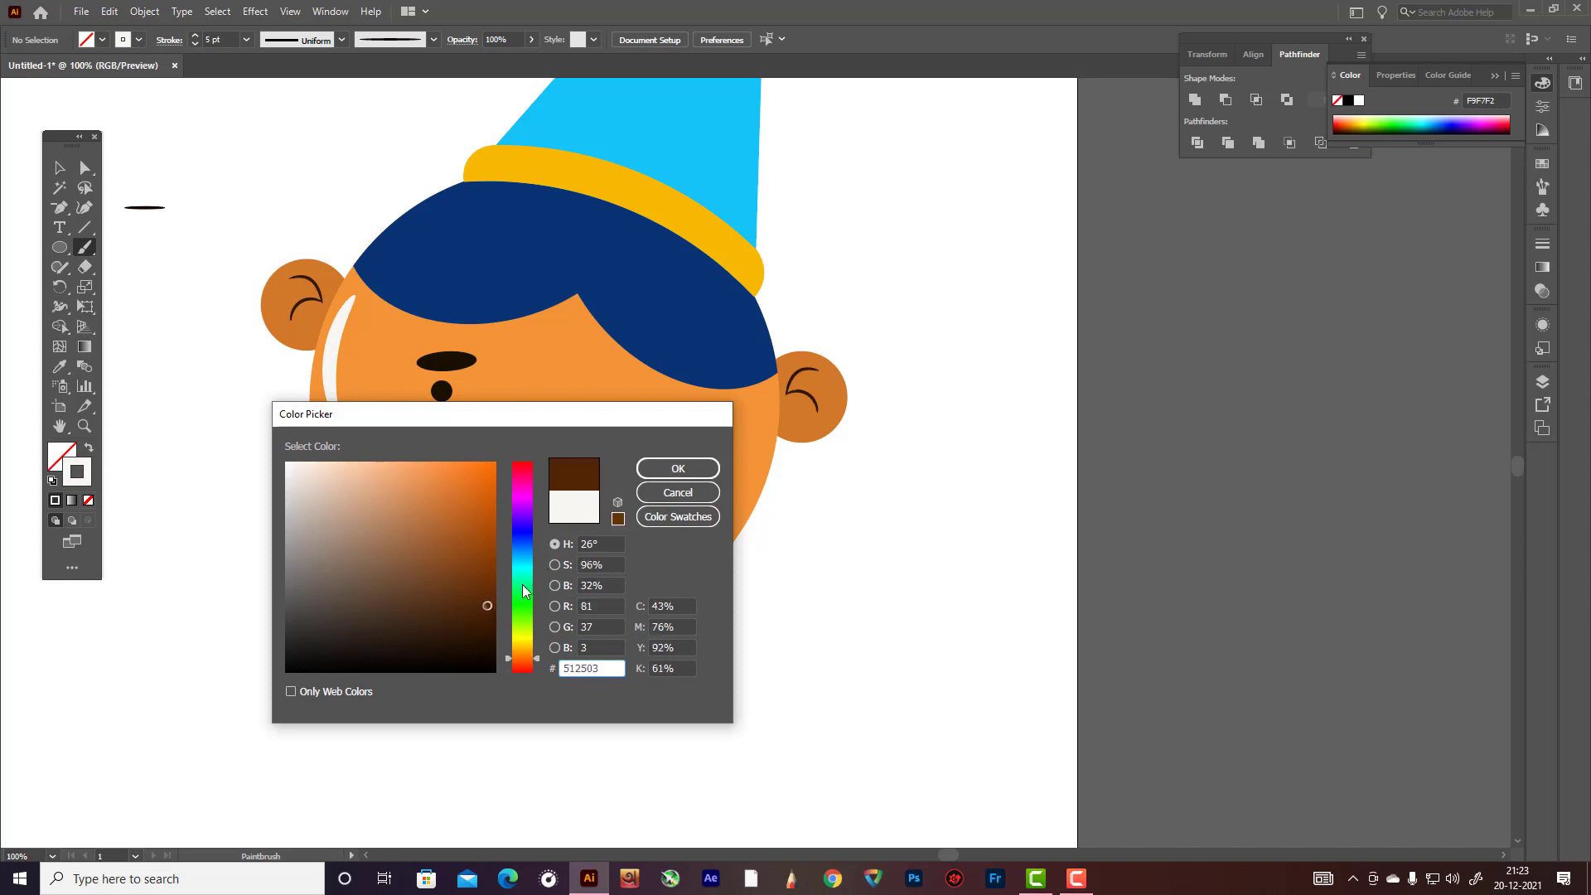
pyautogui.click(677, 468)
# - Paint small curved wrinkle lines beside the outer side of each eye with a 0.5 pt dark brown stroke
pyautogui.moveTo(653, 469); pyautogui.dragTo(627, 471)
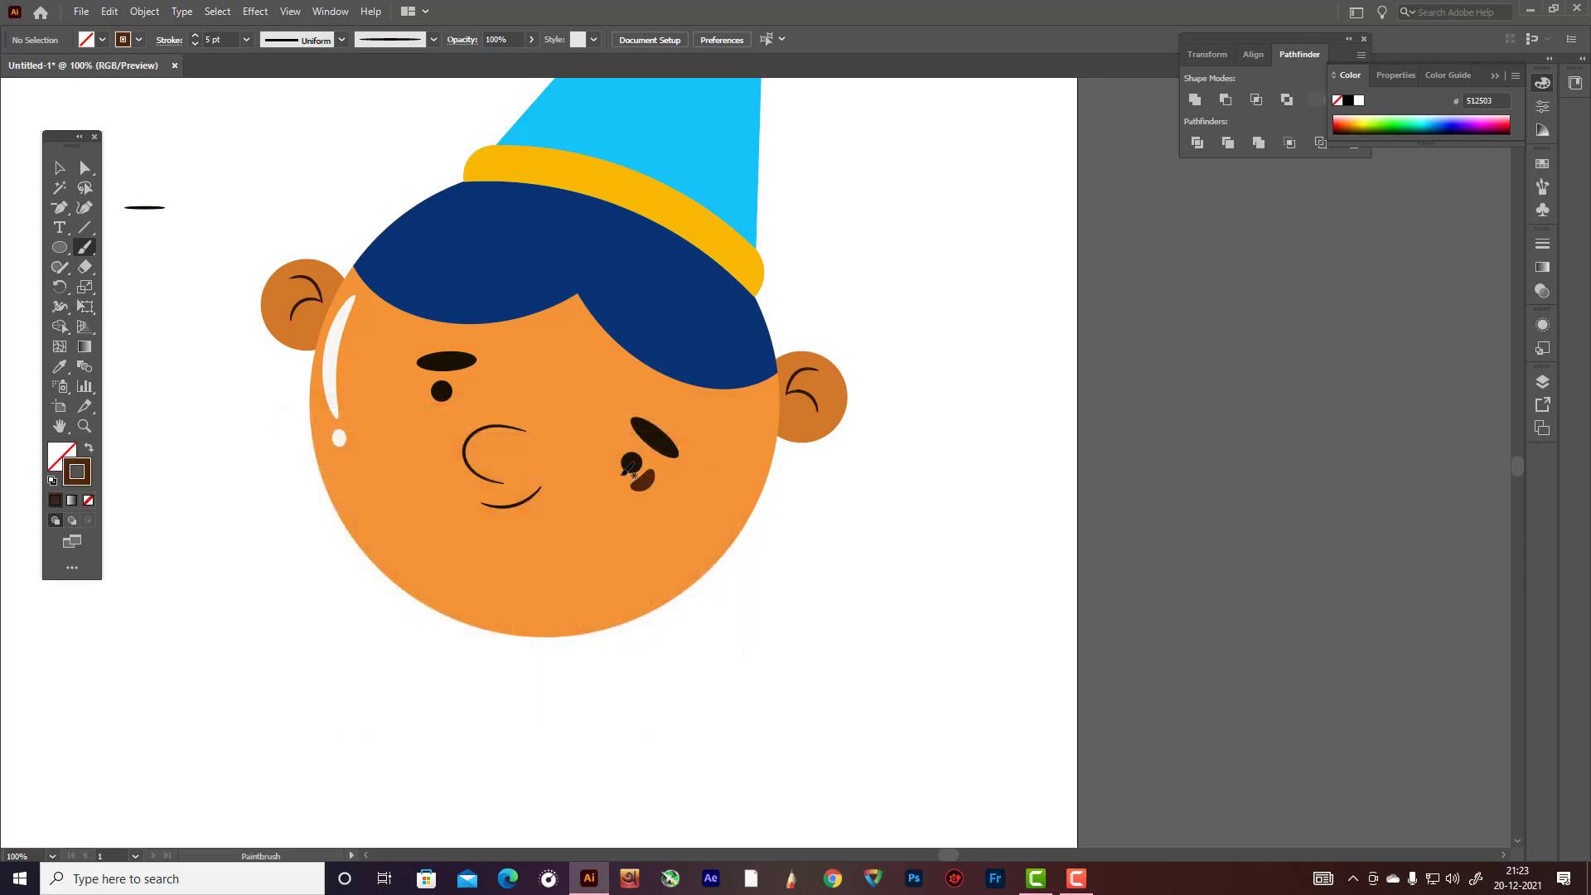
pyautogui.hotkey('ctrl', 'z')
pyautogui.click(251, 39)
pyautogui.click(269, 80)
pyautogui.moveTo(662, 474); pyautogui.dragTo(643, 495)
pyautogui.moveTo(417, 388); pyautogui.dragTo(419, 427)
# - Paint a curve about 93 by 200 px over the face's lower left edge and join its ends into a closed shape
pyautogui.moveTo(281, 403)
pyautogui.mouseDown()
pyautogui.moveTo(365, 454)
pyautogui.moveTo(373, 558)
pyautogui.moveTo(330, 618)
pyautogui.mouseUp()
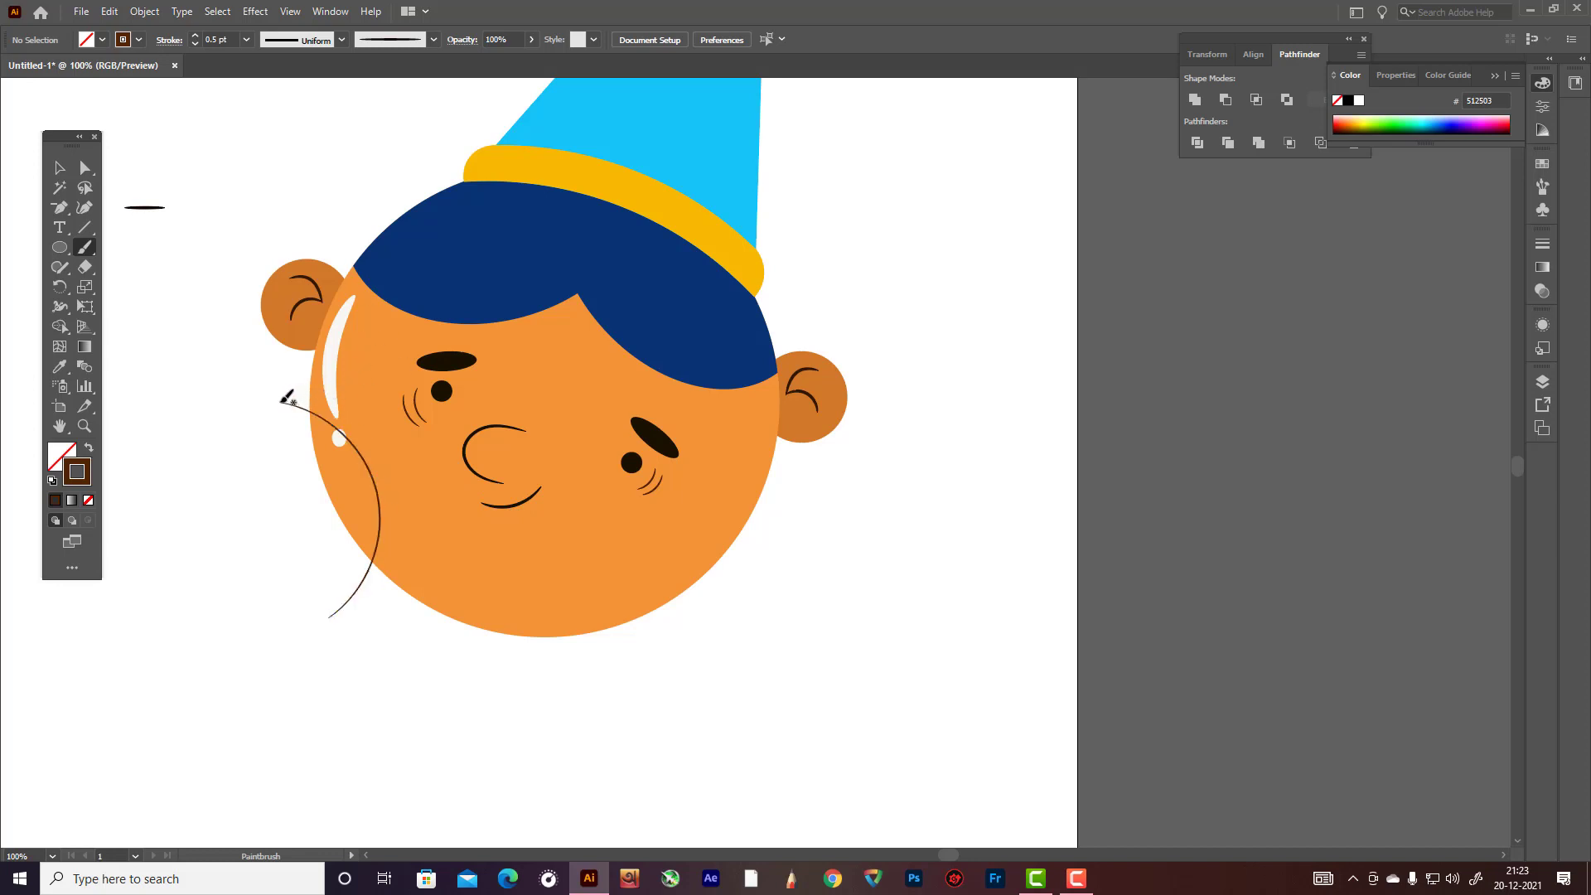
pyautogui.moveTo(282, 402); pyautogui.dragTo(334, 612)
pyautogui.click(60, 168)
pyautogui.click(372, 578)
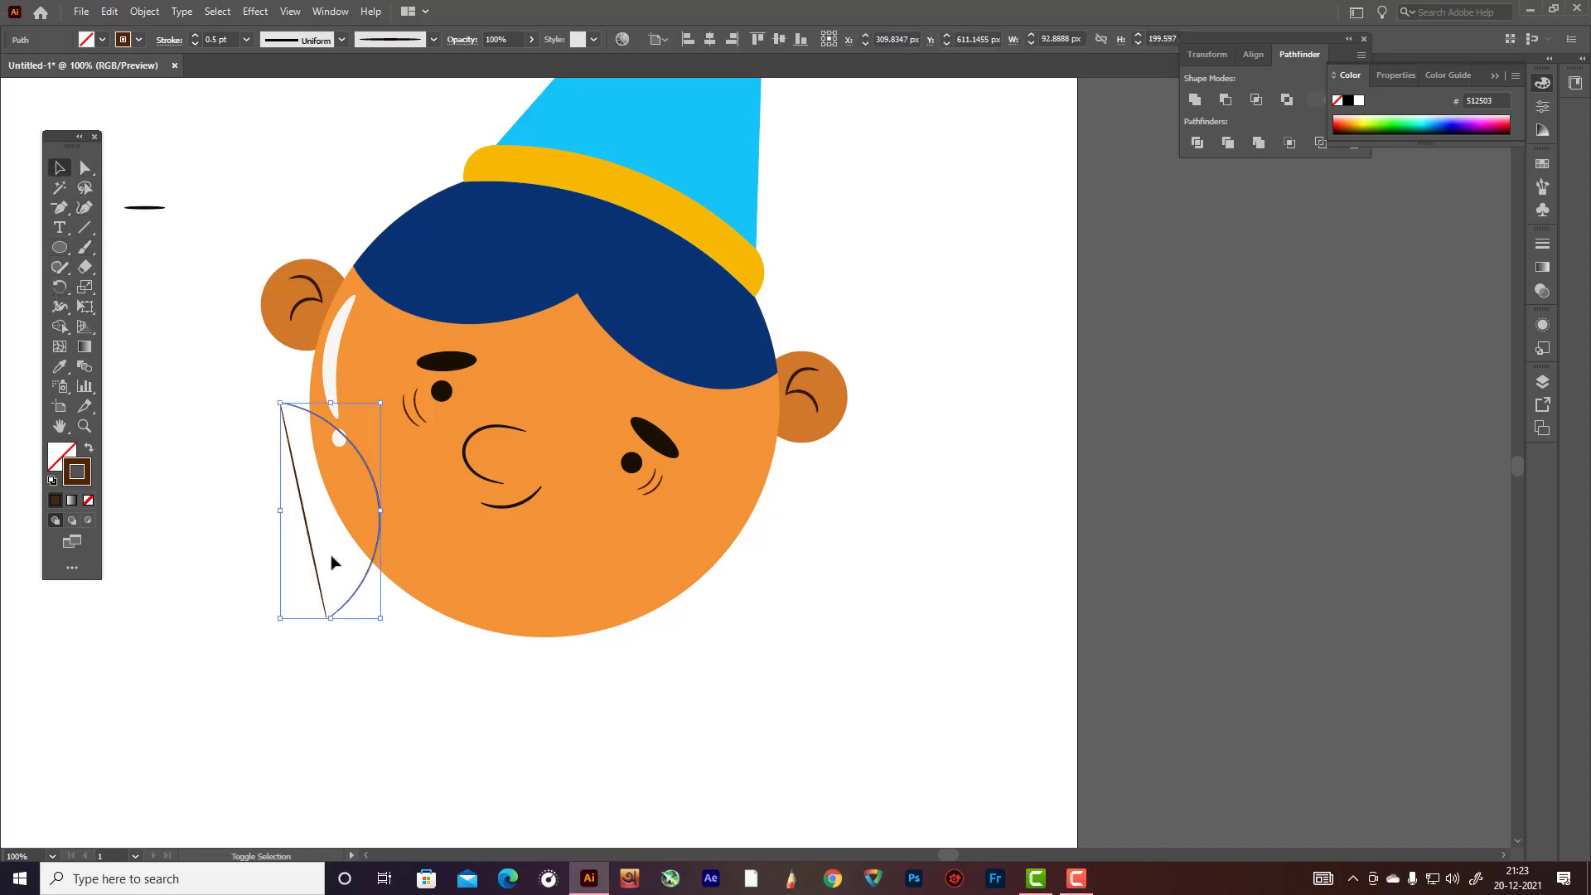
pyautogui.rightClick(312, 564)
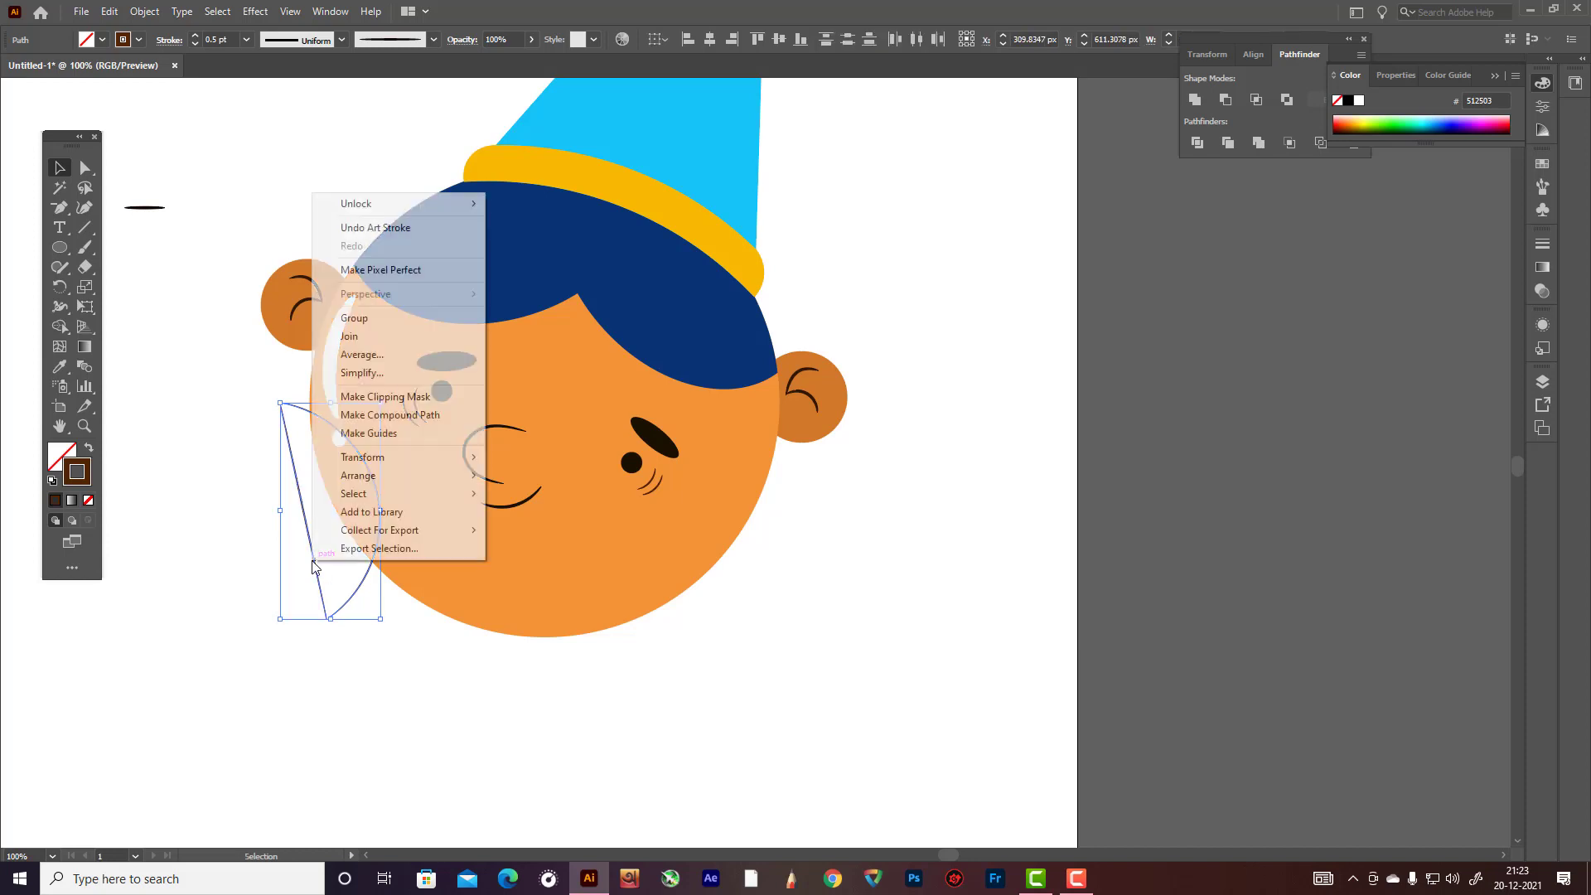
pyautogui.click(368, 340)
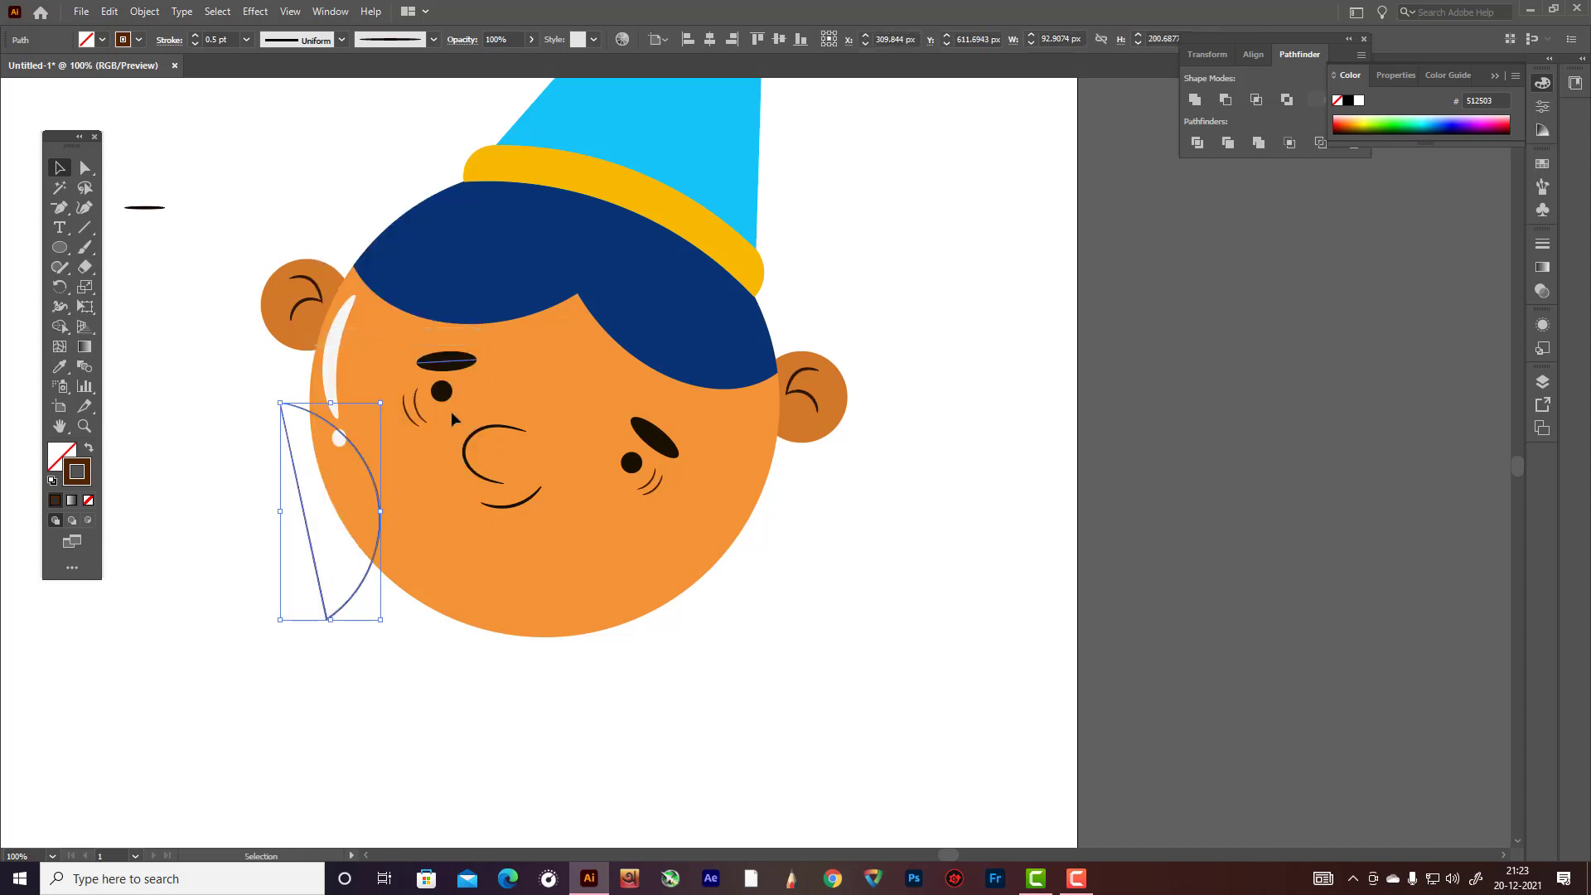
# - Fill the closed cheek shape with pink F9007D, remove its stroke and deselect it
pyautogui.doubleClick(73, 455)
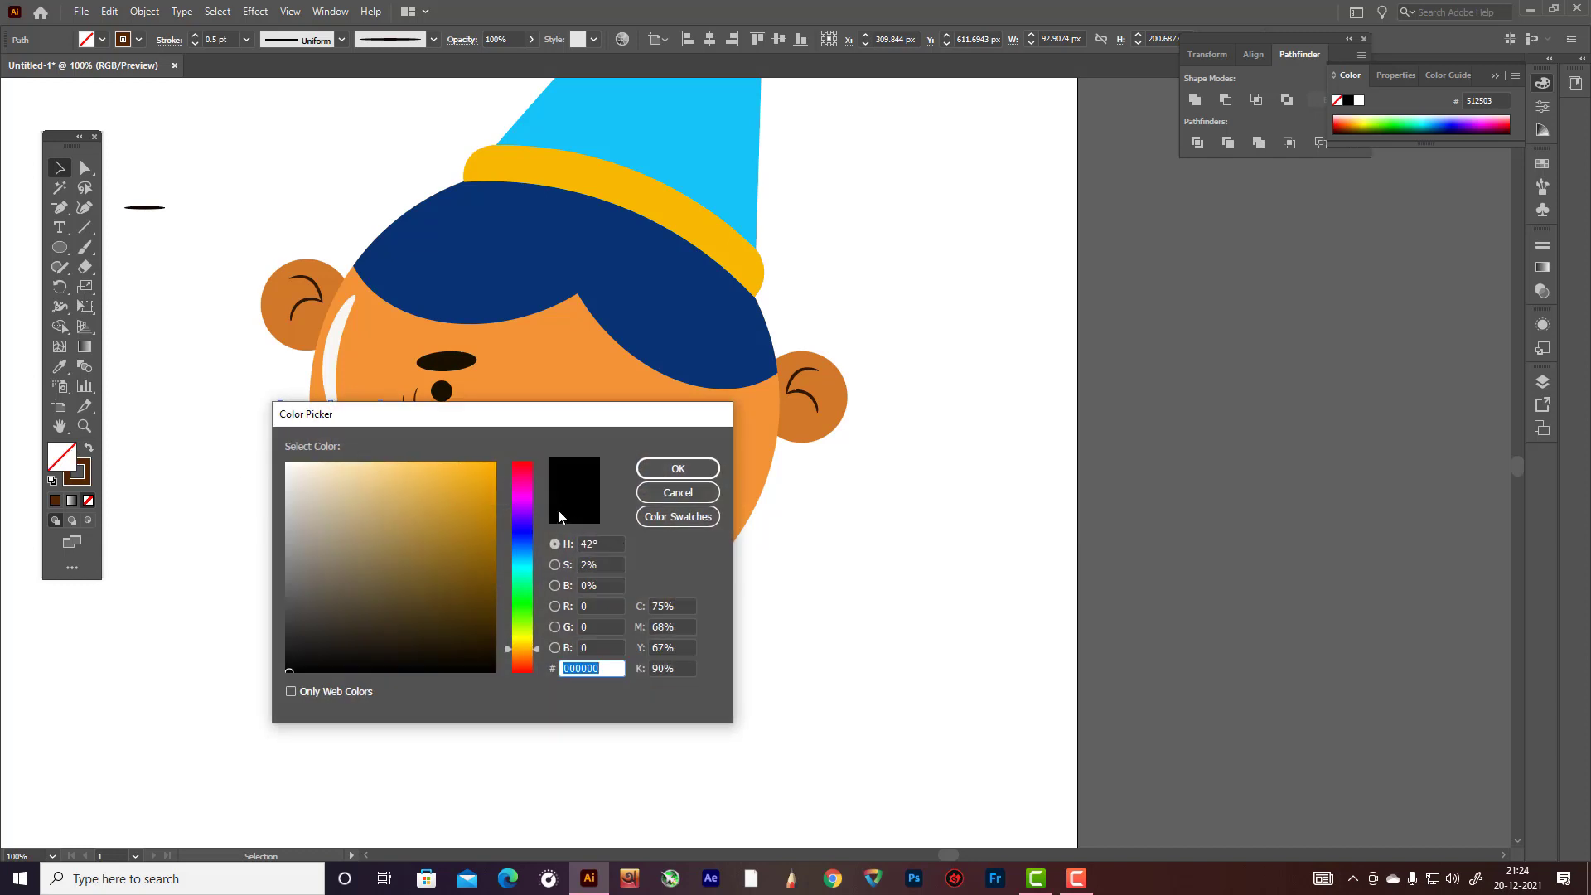
pyautogui.moveTo(535, 641); pyautogui.dragTo(550, 474)
pyautogui.click(493, 466)
pyautogui.click(668, 468)
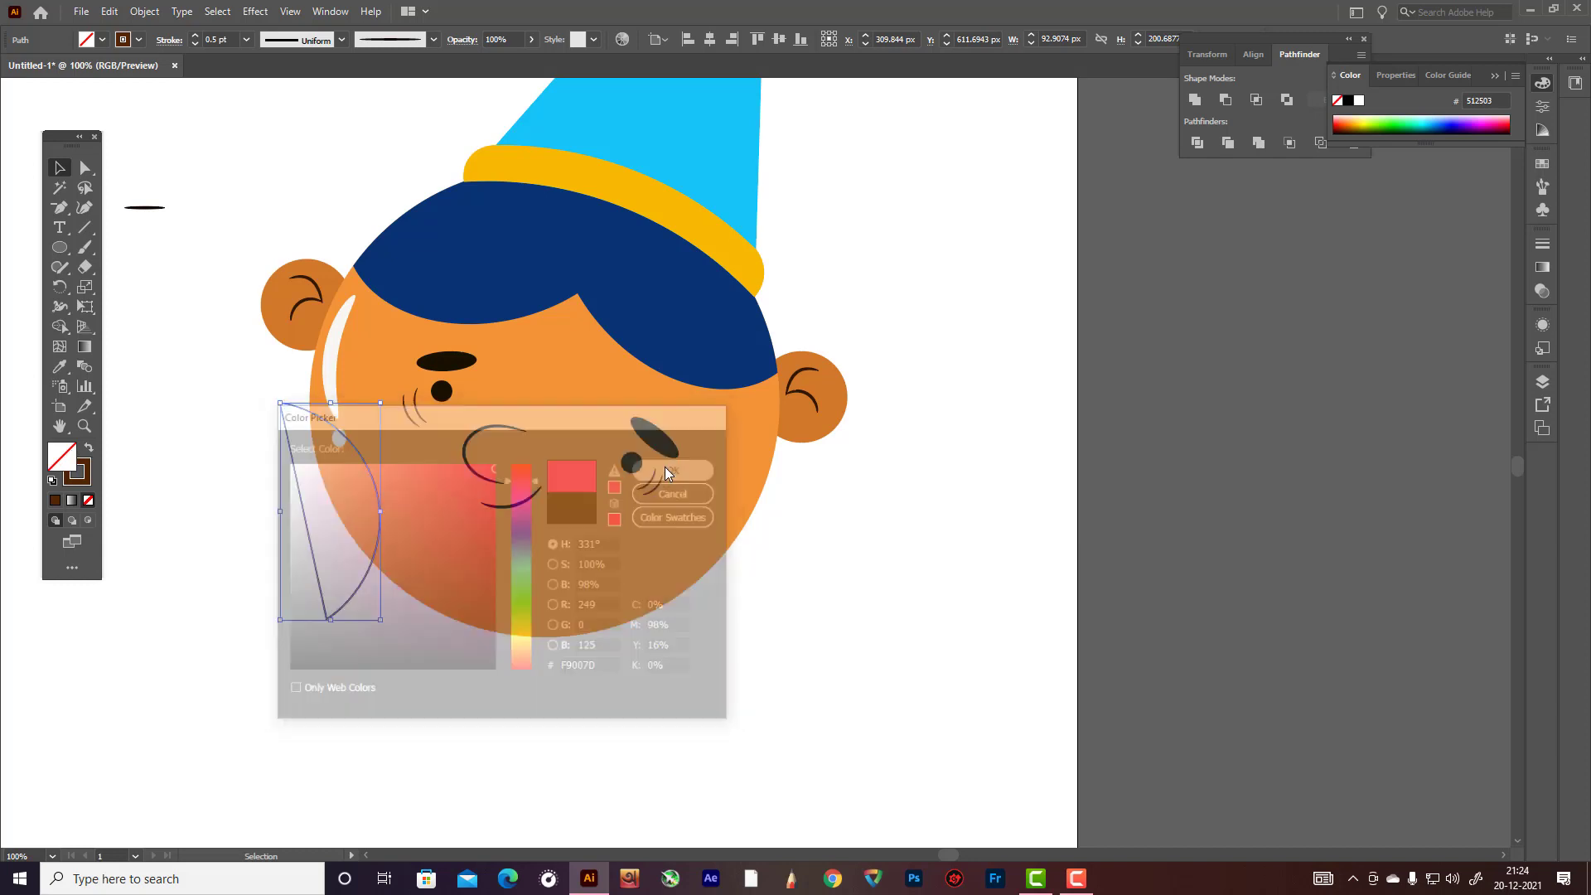
pyautogui.click(355, 498)
pyautogui.click(83, 478)
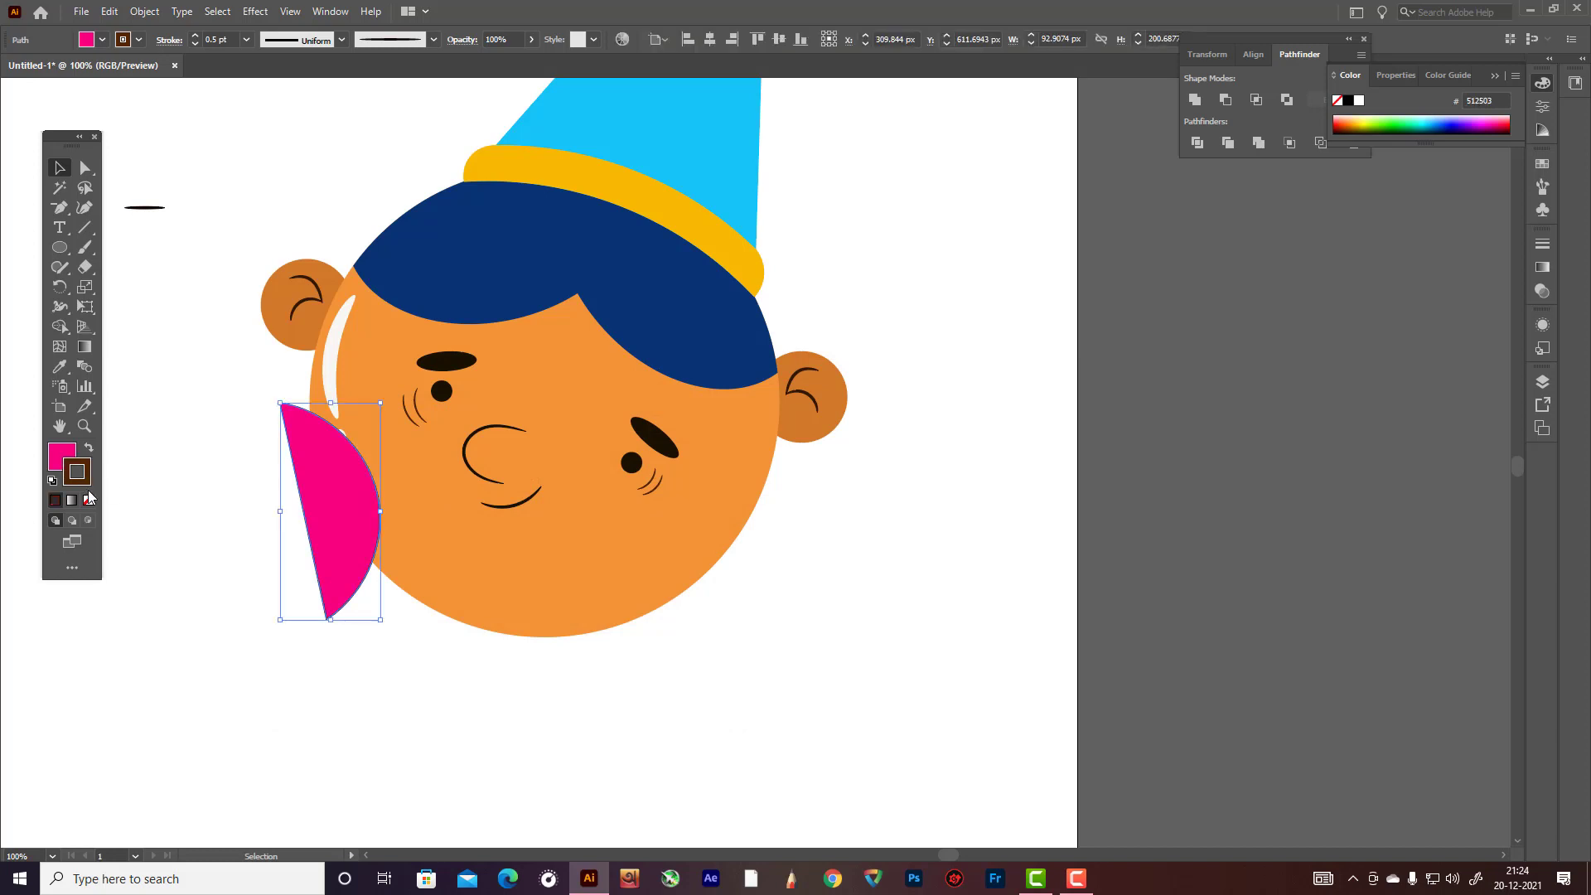
pyautogui.click(88, 499)
pyautogui.click(211, 496)
# - Duplicate the pink cheek shape, rotate the copy and place it over the face's lower right edge
pyautogui.moveTo(318, 508); pyautogui.dragTo(815, 613)
pyautogui.moveTo(880, 507); pyautogui.dragTo(550, 676)
pyautogui.moveTo(813, 643); pyautogui.dragTo(683, 599)
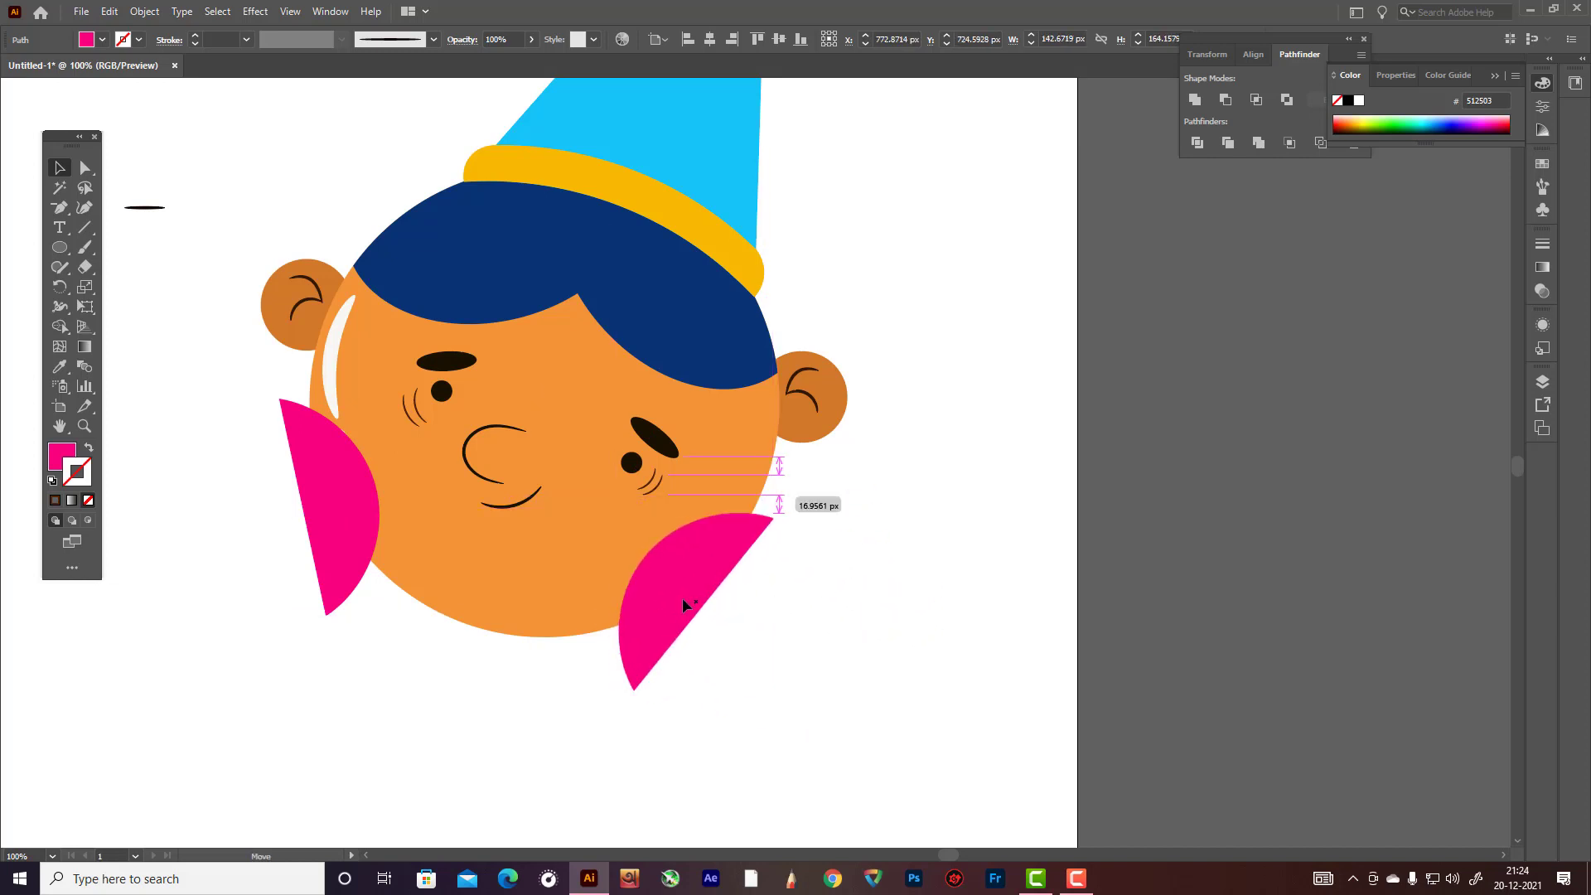
# - Trim off the parts of both pink cheek shapes outside the face circle with the Shape Builder
pyautogui.keyDown('shift'); pyautogui.click(317, 527); pyautogui.keyUp('shift')
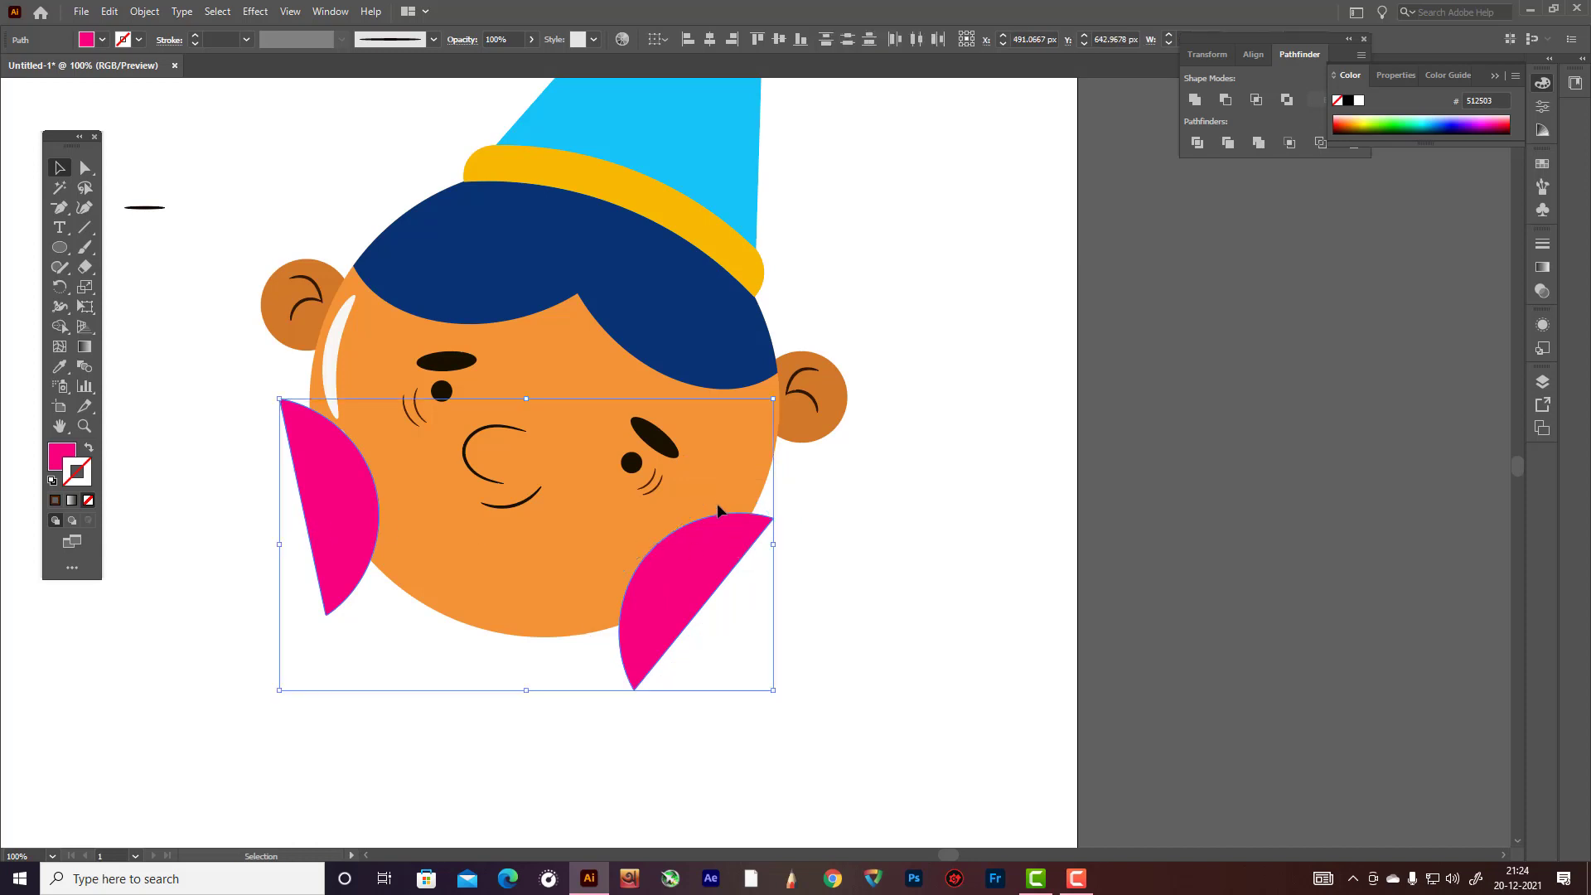
pyautogui.hotkey('ctrl', 'a')
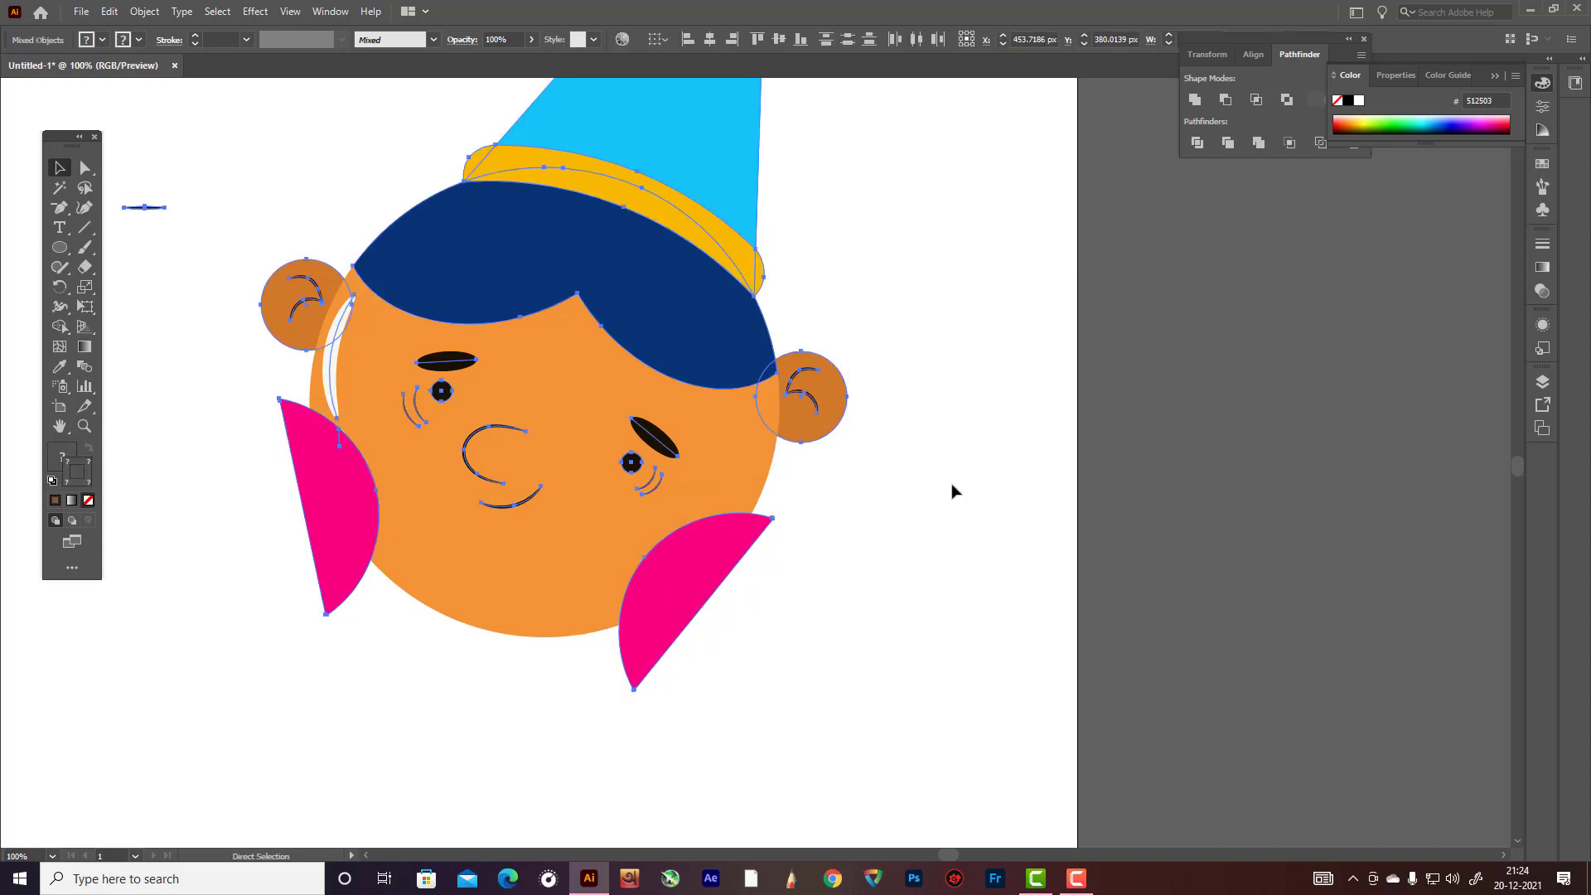
pyautogui.hotkey('ctrl', 'shift', 'a')
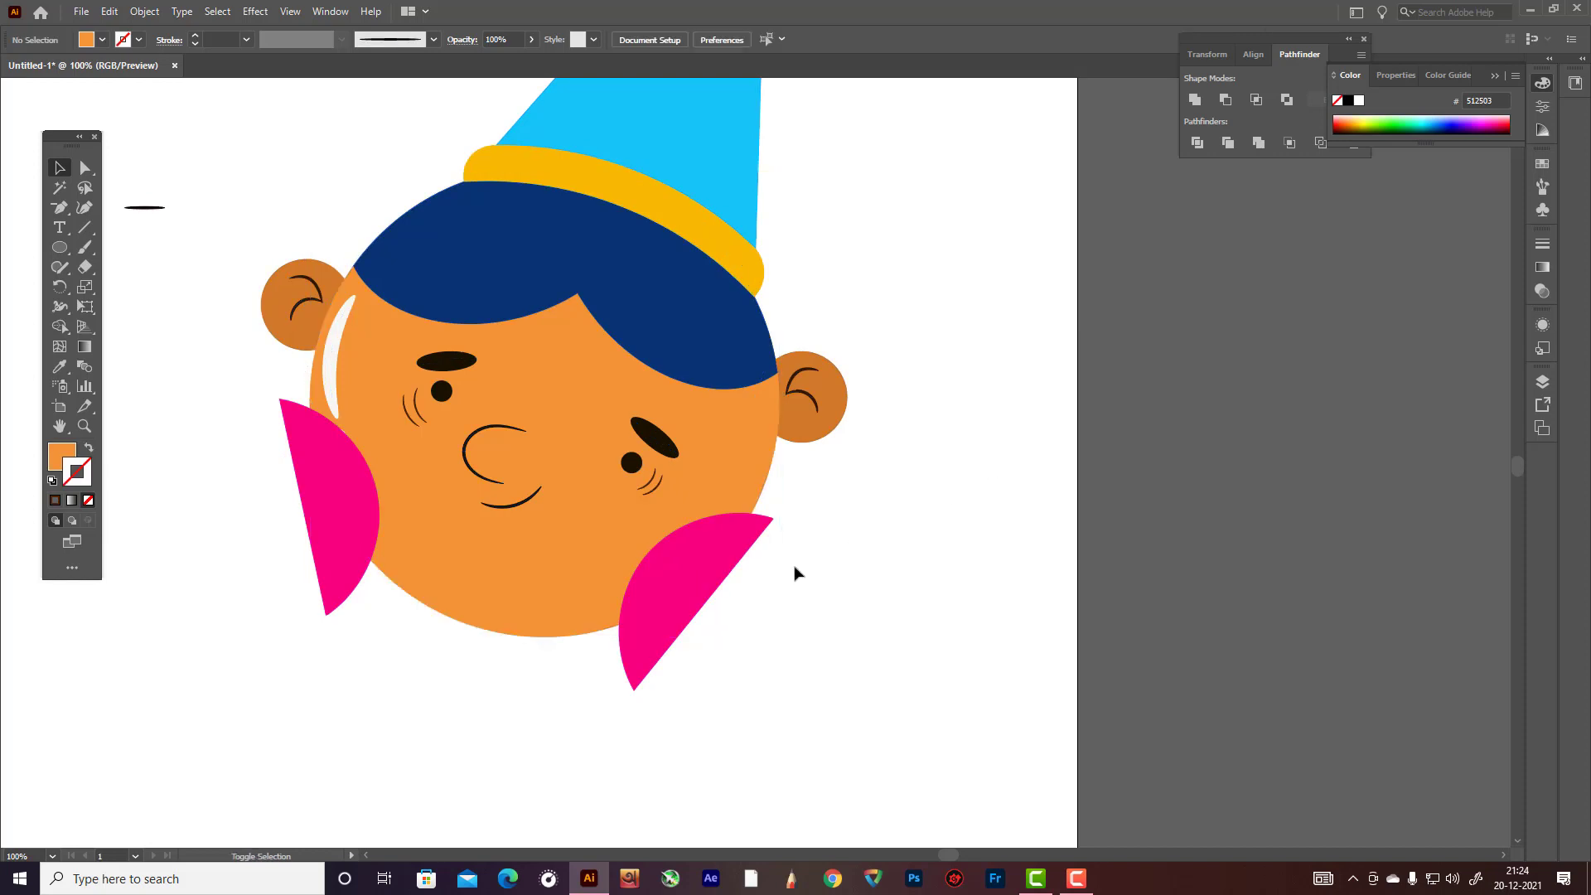
pyautogui.click(730, 572)
pyautogui.keyDown('shift'); pyautogui.click(378, 544); pyautogui.keyUp('shift')
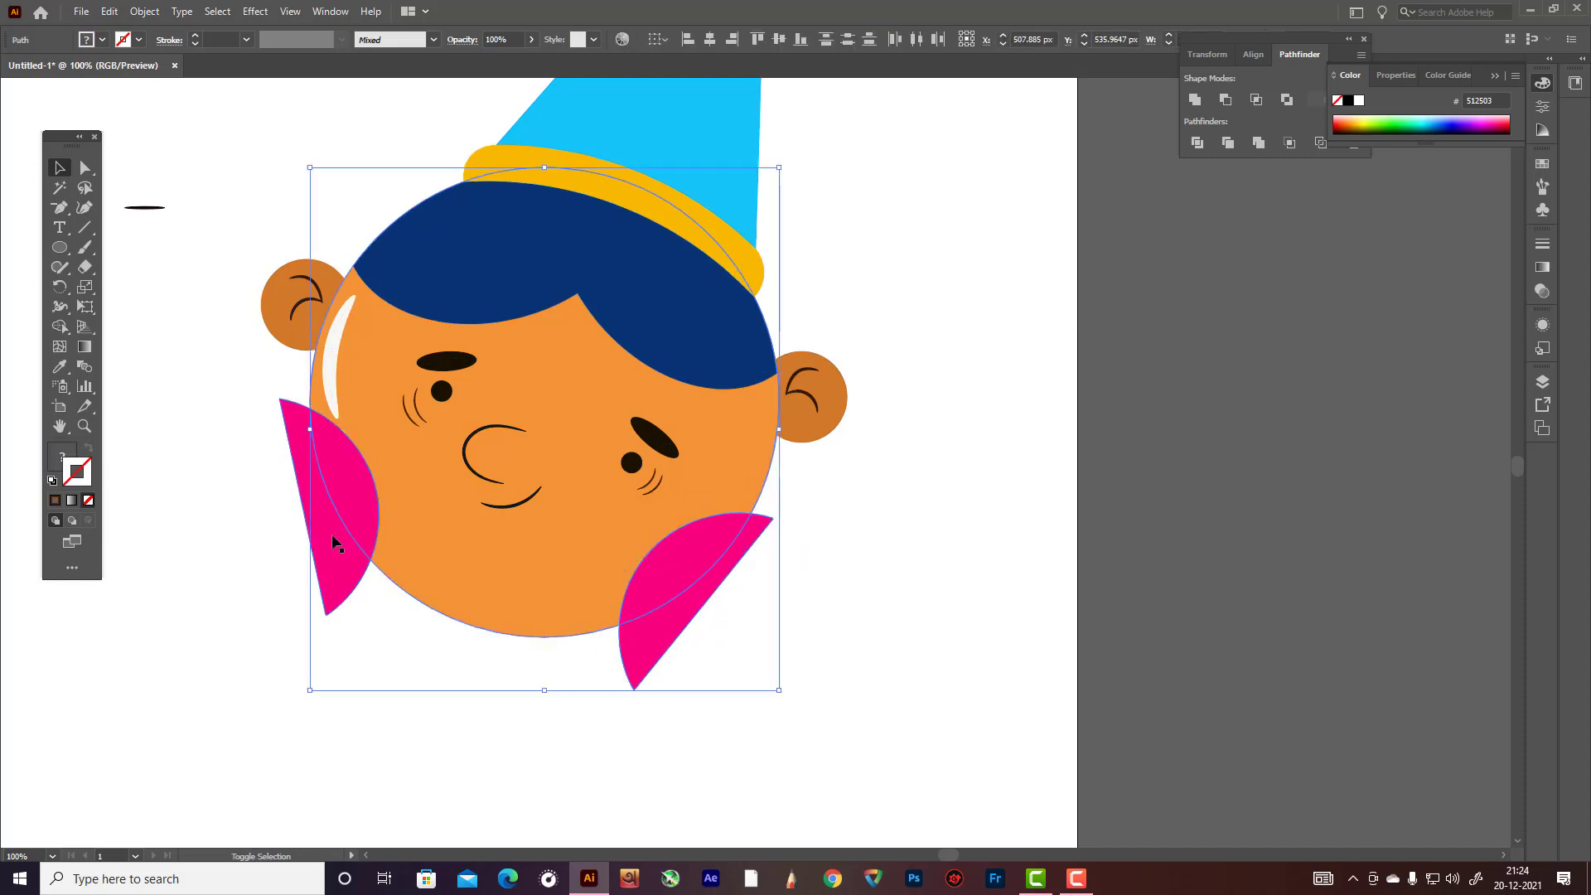
pyautogui.keyDown('shift'); pyautogui.click(338, 543); pyautogui.keyUp('shift')
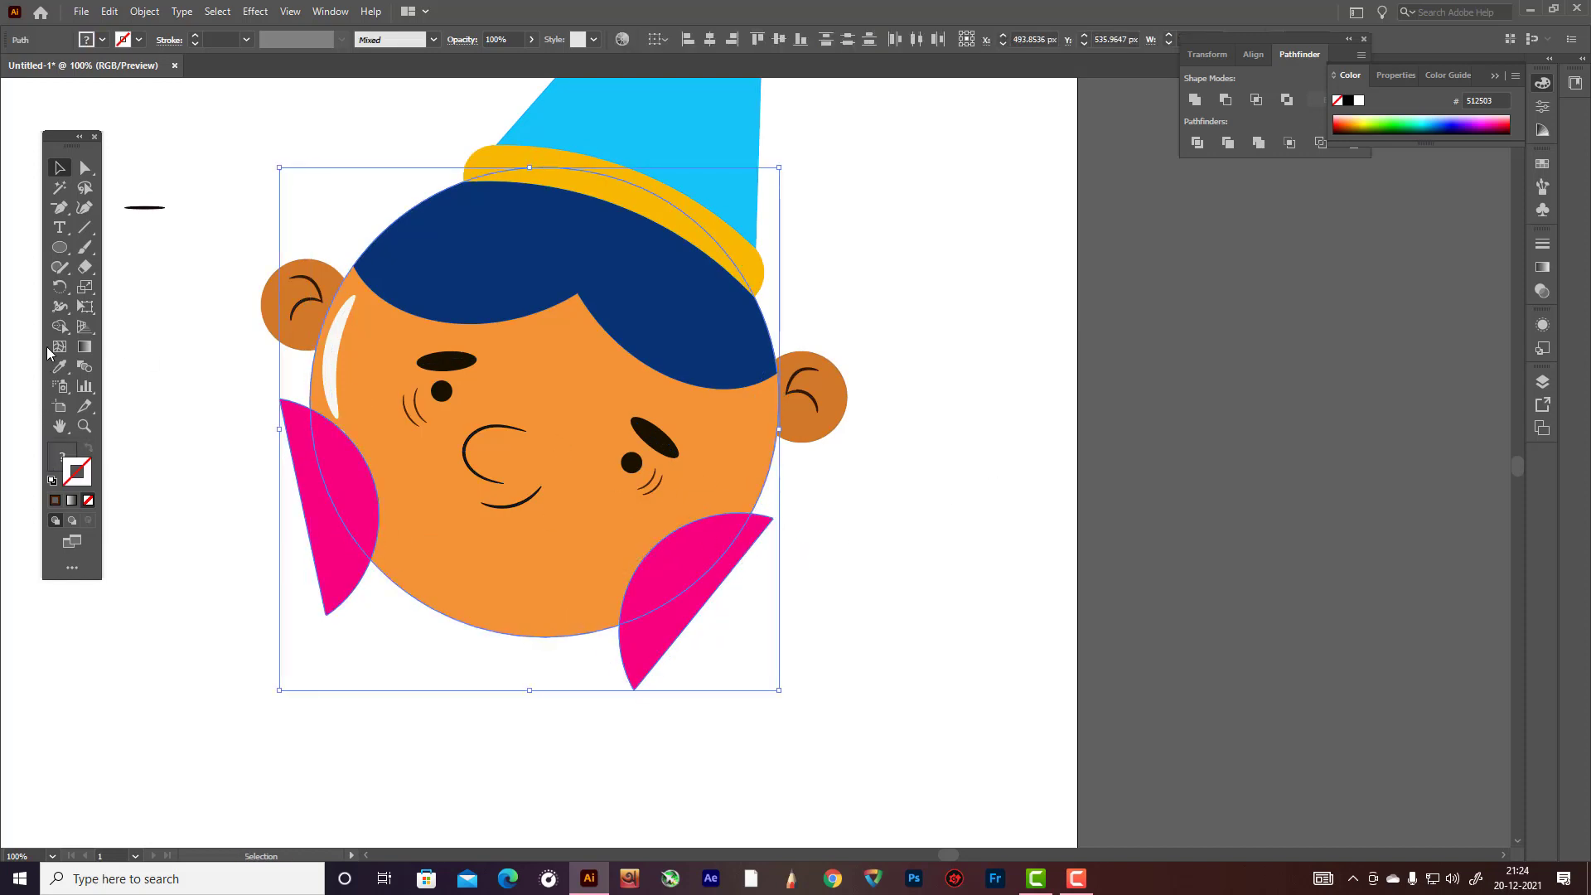
pyautogui.click(59, 326)
pyautogui.keyDown('alt'); pyautogui.click(336, 550); pyautogui.keyUp('alt')
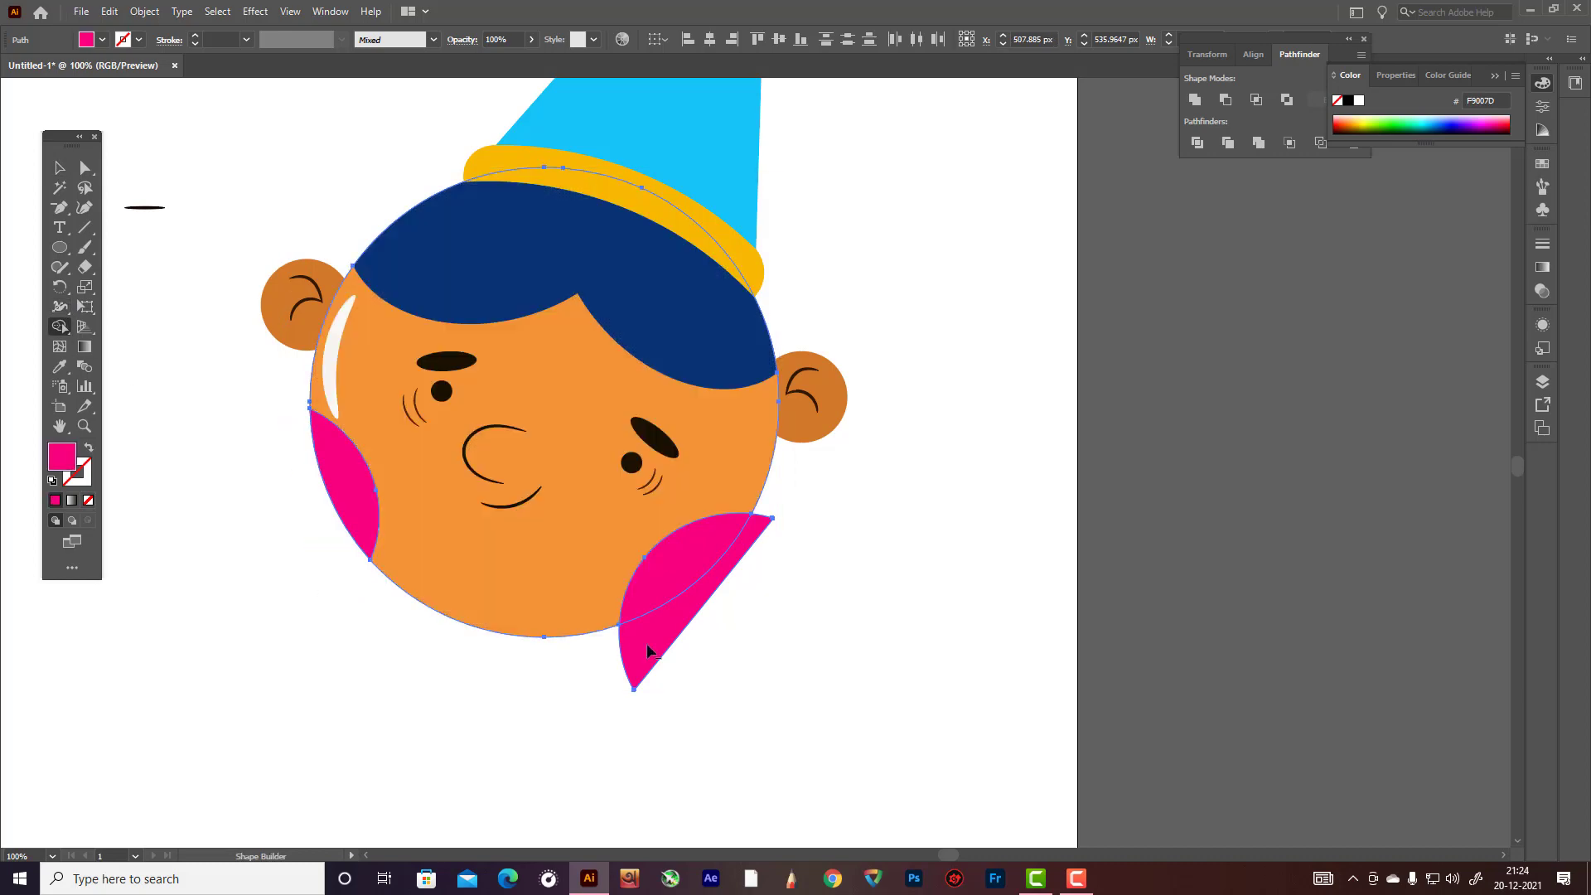
pyautogui.keyDown('alt'); pyautogui.click(657, 643); pyautogui.keyUp('alt')
# - Recolour both cheek shapes to orange-red F95E21 and deselect them
pyautogui.click(66, 170)
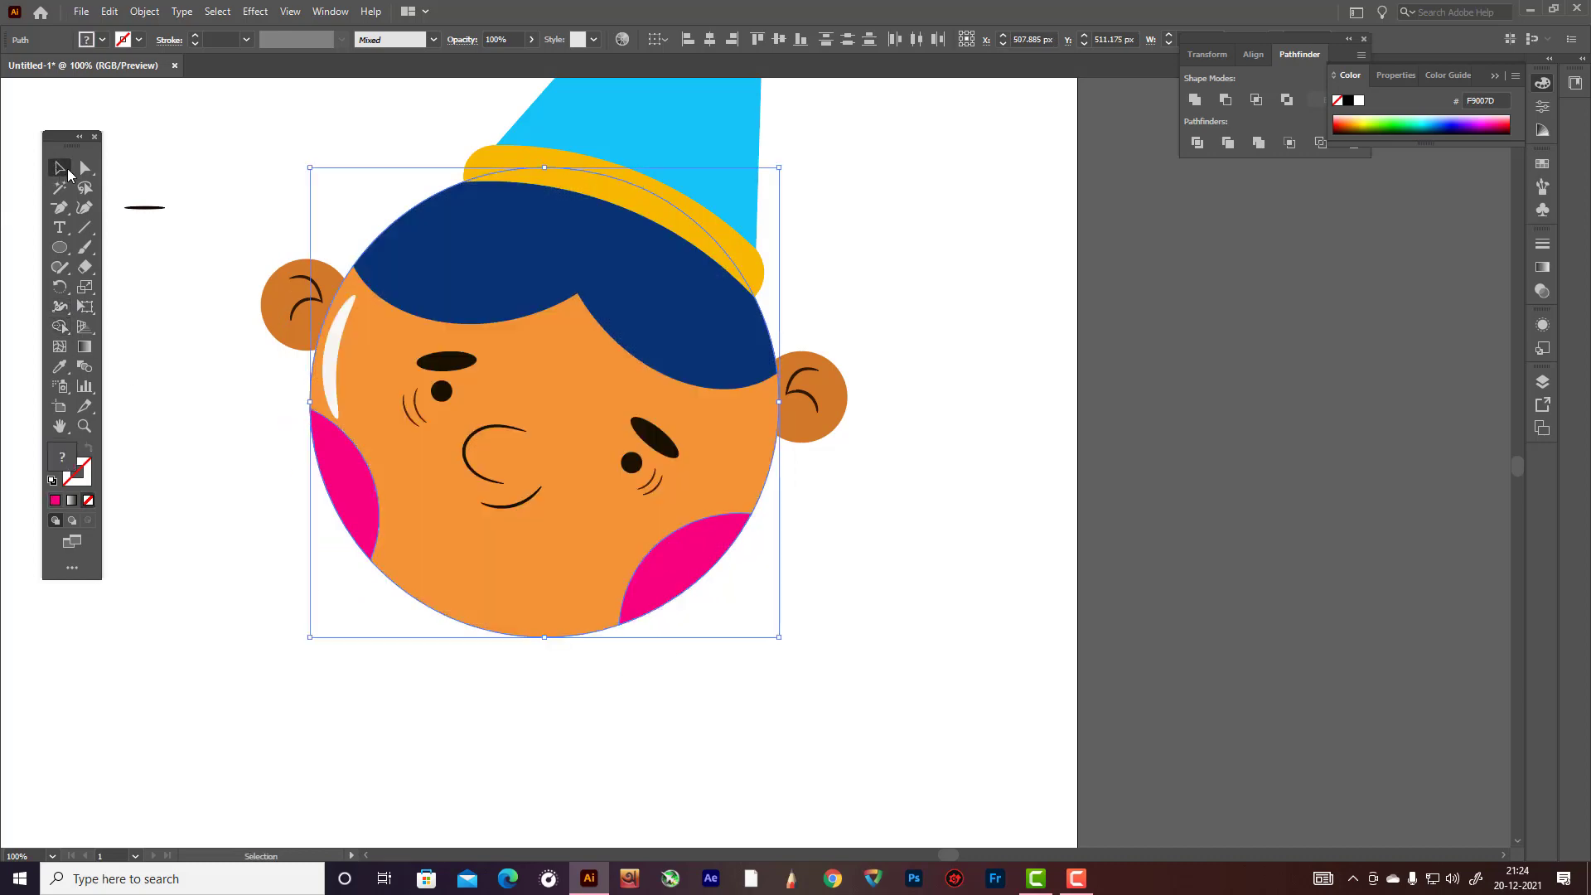
pyautogui.click(347, 475)
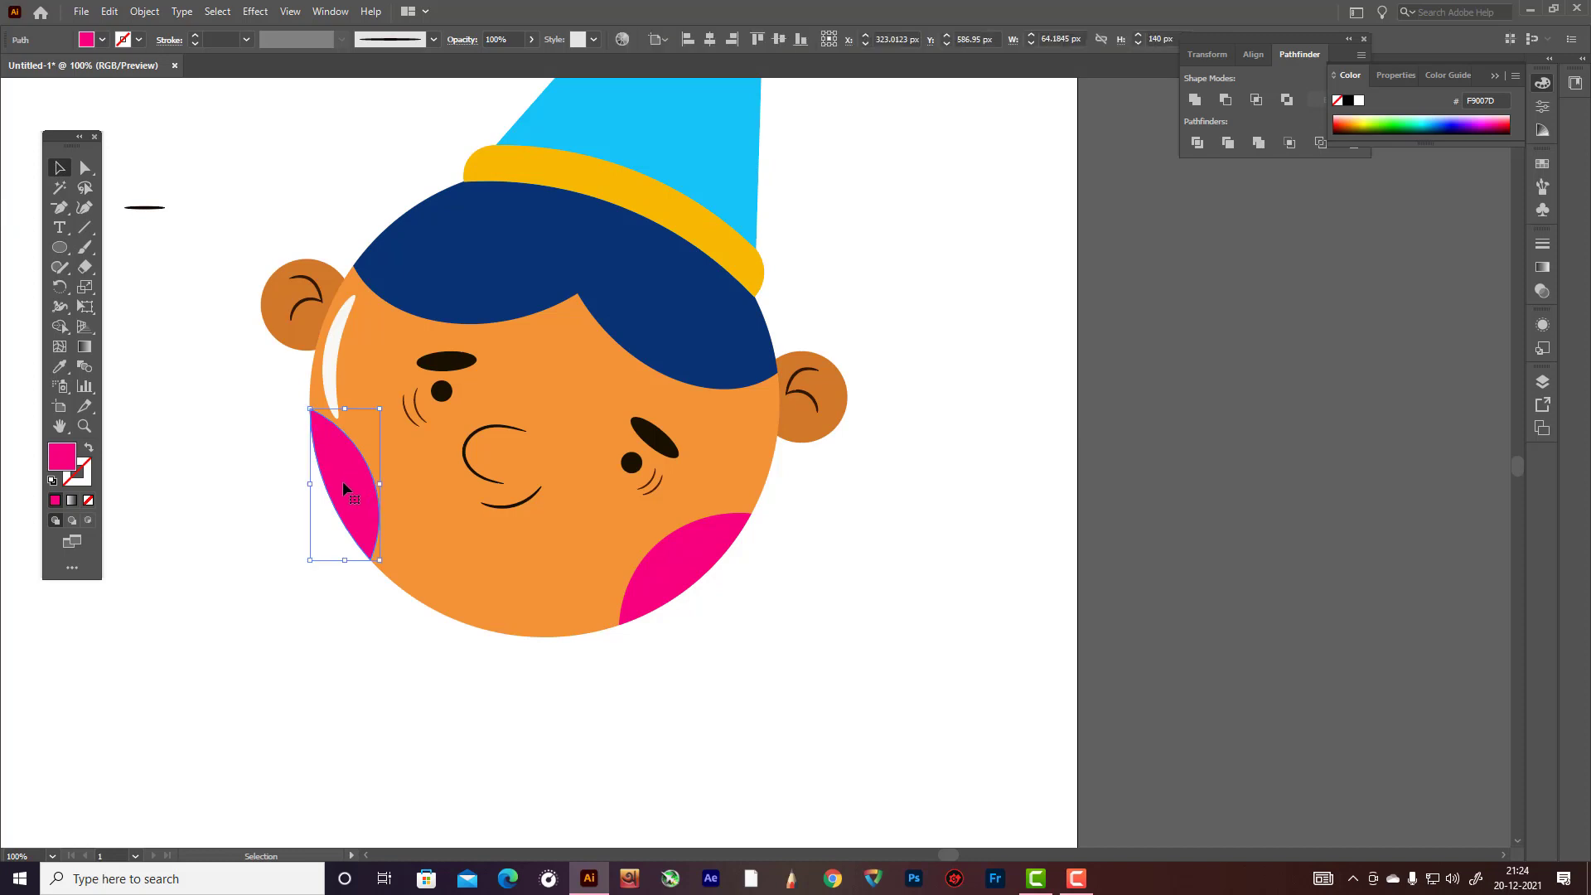
pyautogui.keyDown('shift'); pyautogui.click(692, 543); pyautogui.keyUp('shift')
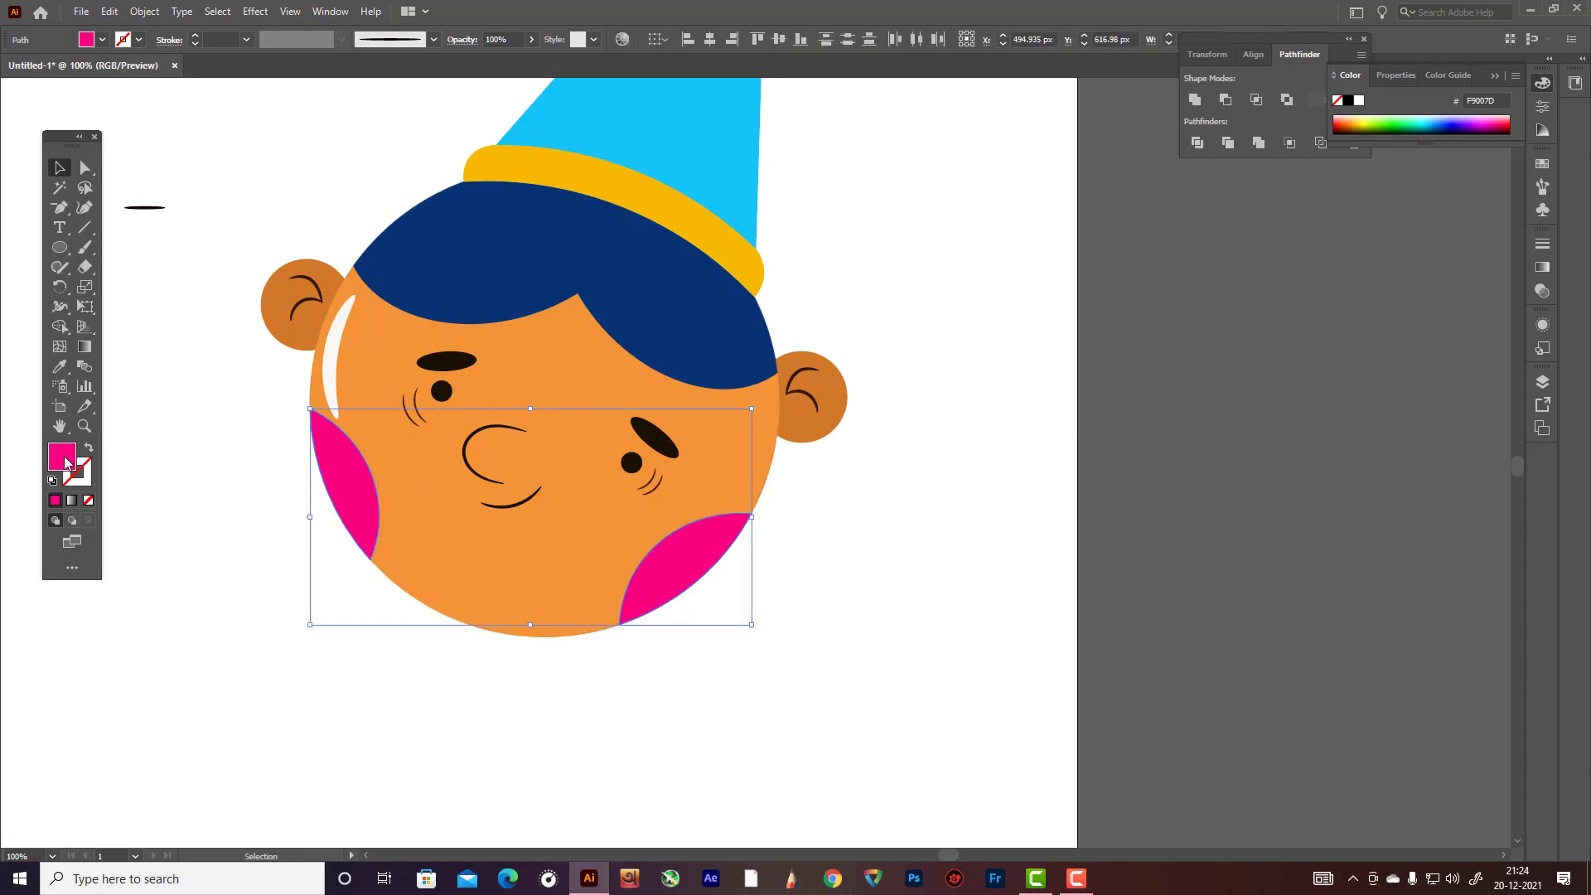
pyautogui.doubleClick(67, 462)
pyautogui.moveTo(542, 491); pyautogui.dragTo(537, 662)
pyautogui.moveTo(493, 471); pyautogui.dragTo(470, 466)
pyautogui.click(678, 468)
pyautogui.click(905, 515)
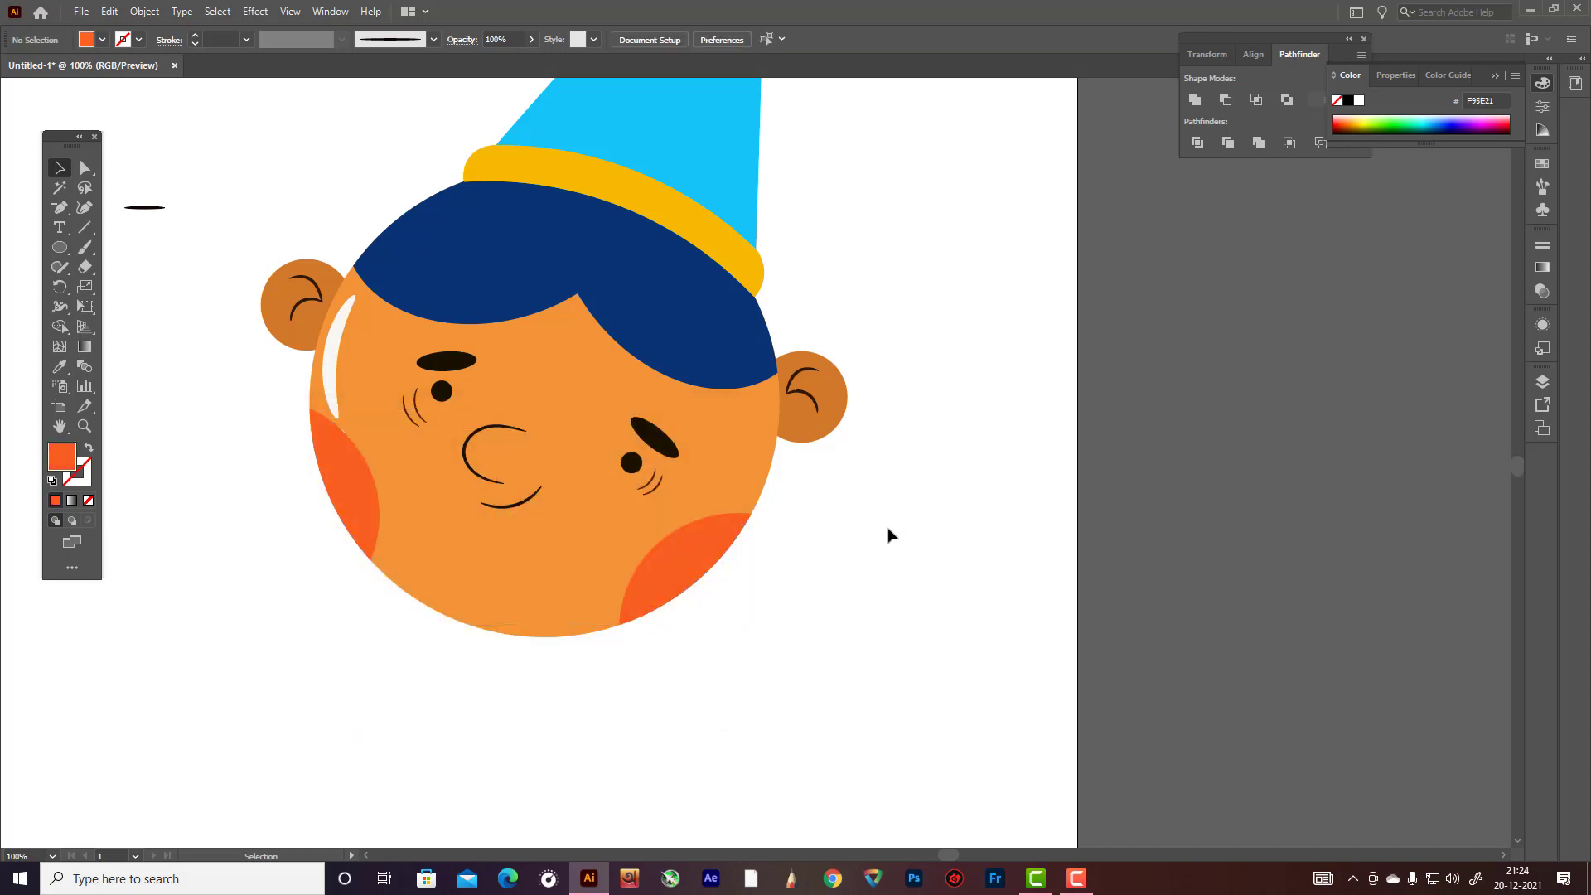
# - Round the tip of the blue party hat slightly, with a corner radius of about 2.8 px
pyautogui.scroll(5, 889, 534)
pyautogui.click(705, 476)
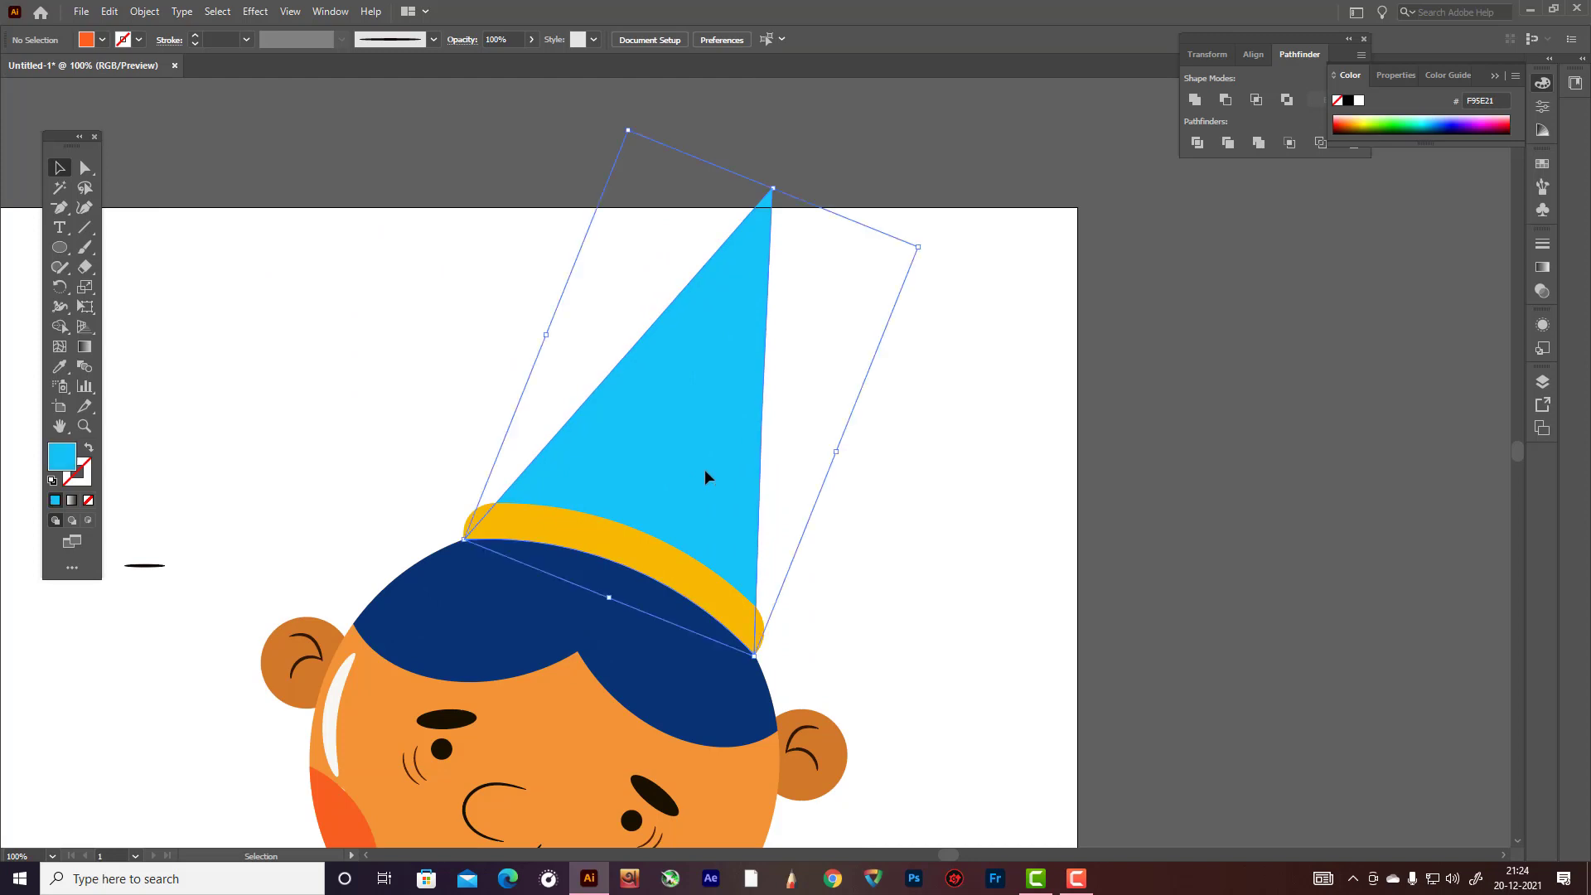
pyautogui.click(990, 466)
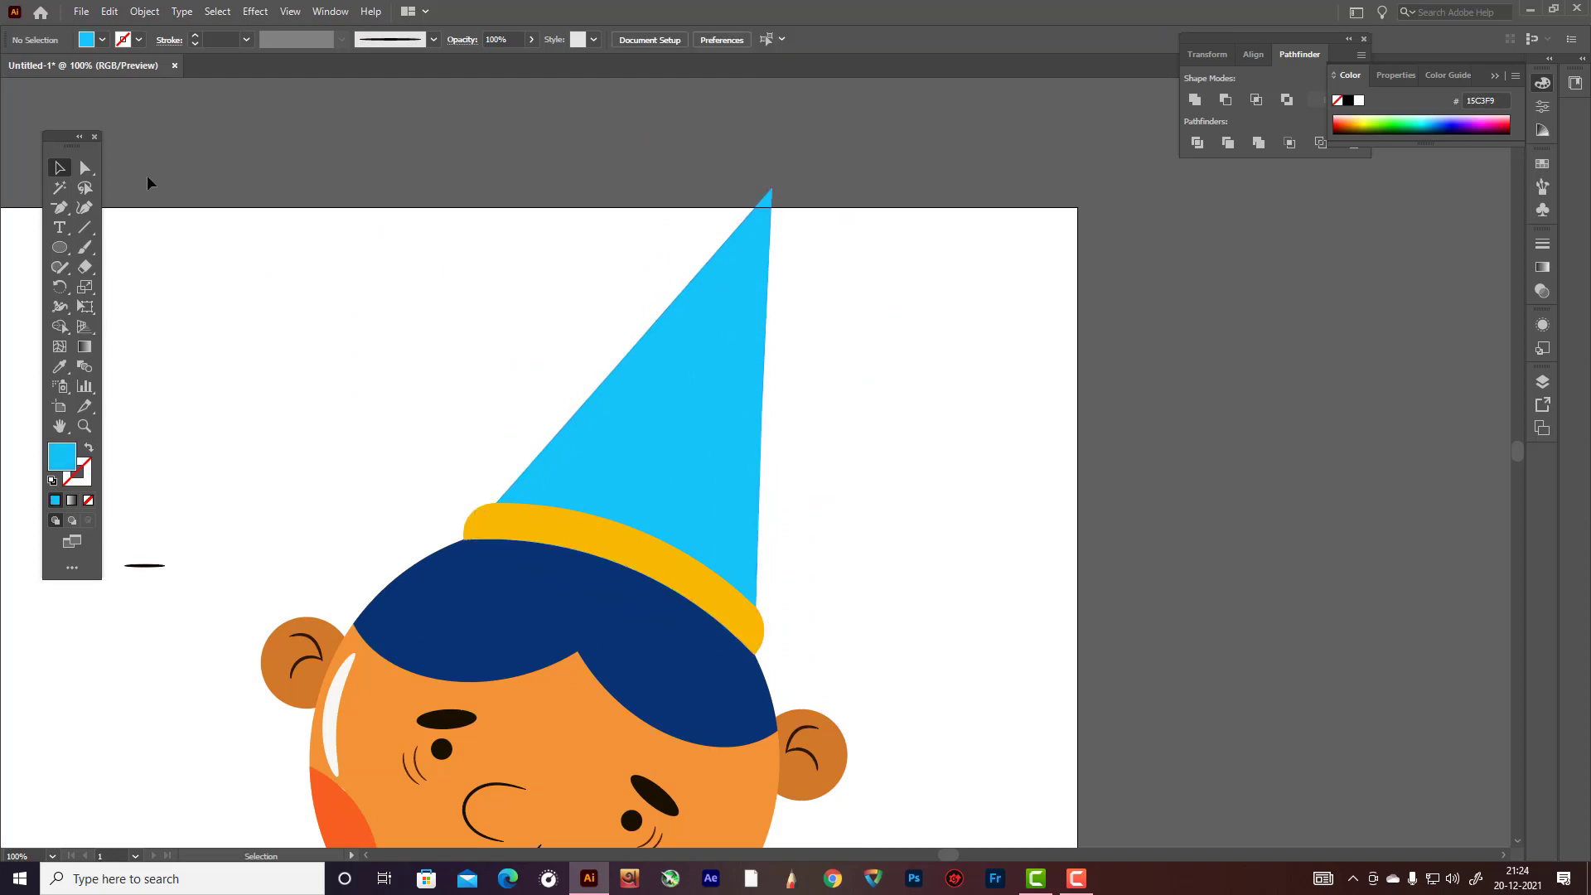
pyautogui.click(86, 168)
pyautogui.click(768, 207)
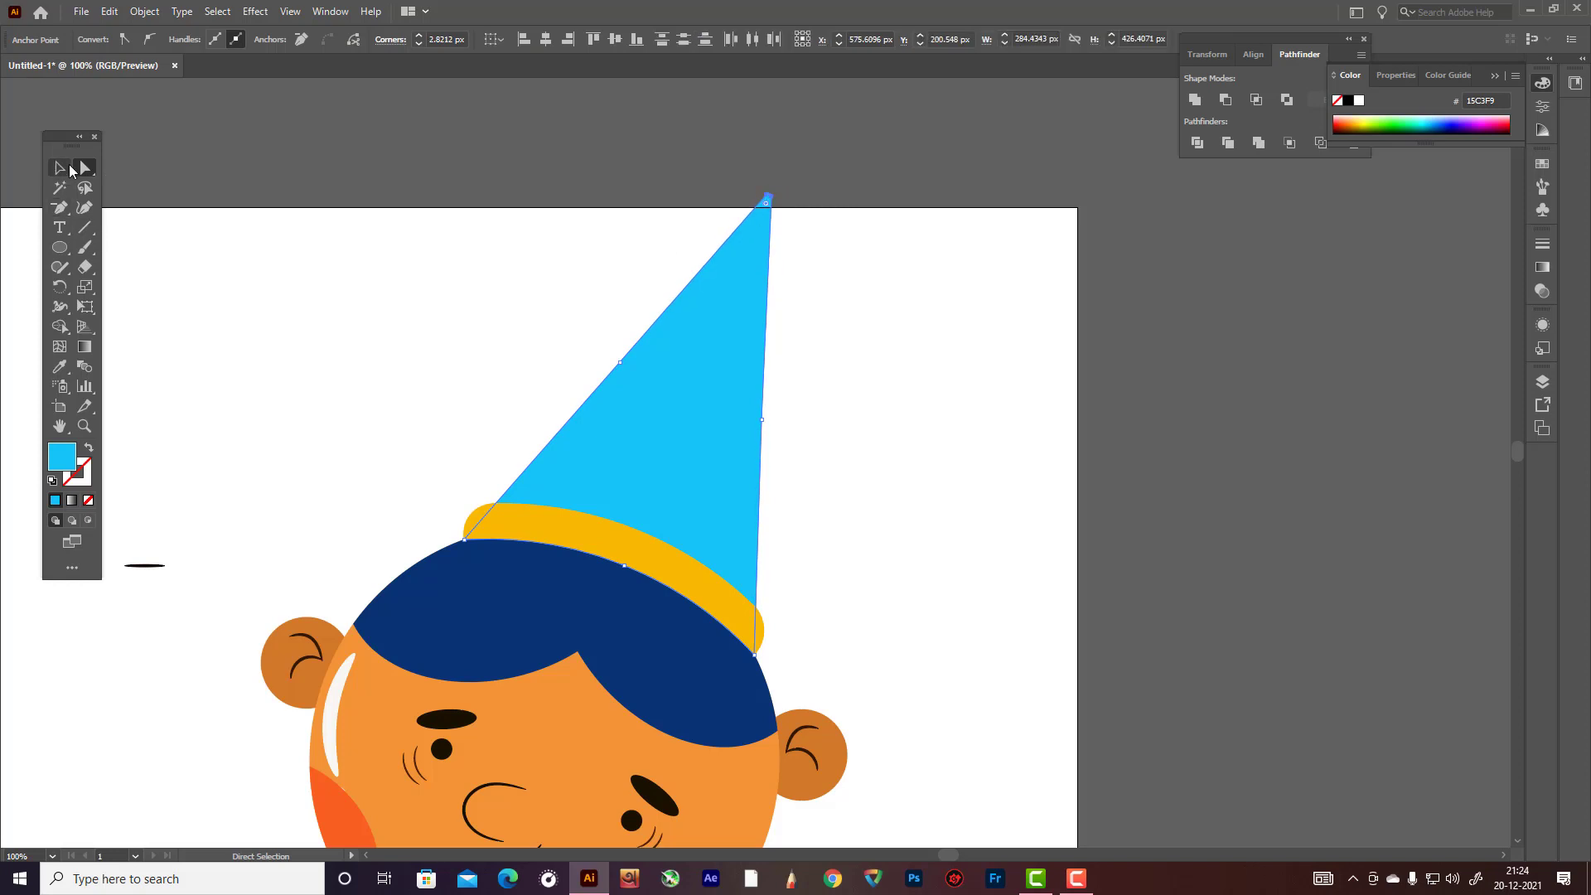
pyautogui.click(61, 169)
pyautogui.click(947, 474)
# - Turn on Draw Inside mode for the blue hat cone
pyautogui.scroll(-2, 947, 474)
pyautogui.click(744, 383)
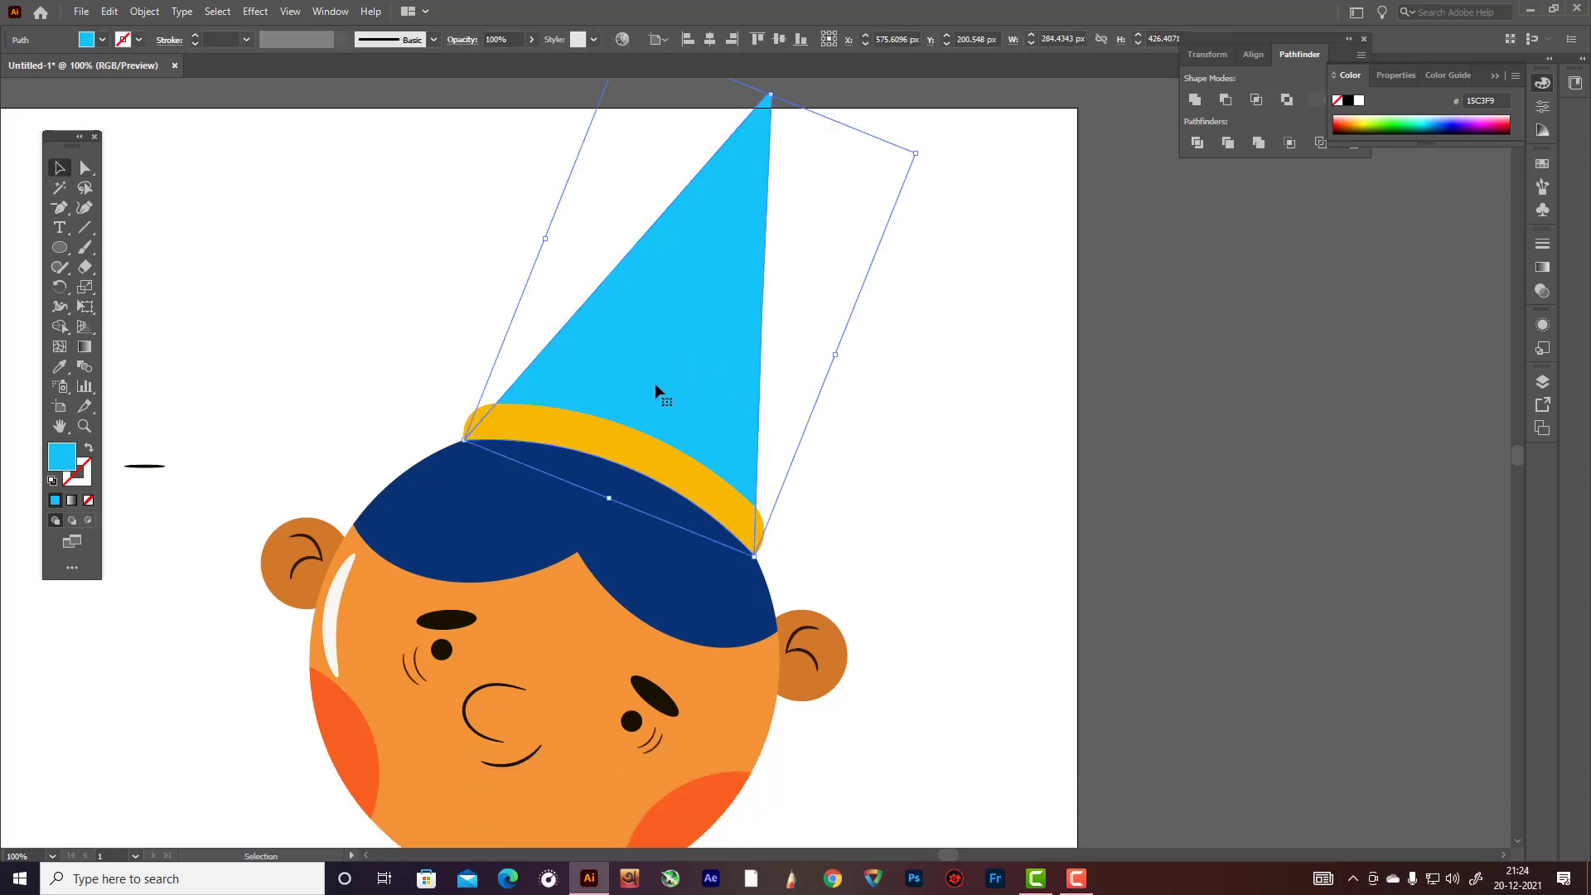
pyautogui.click(88, 519)
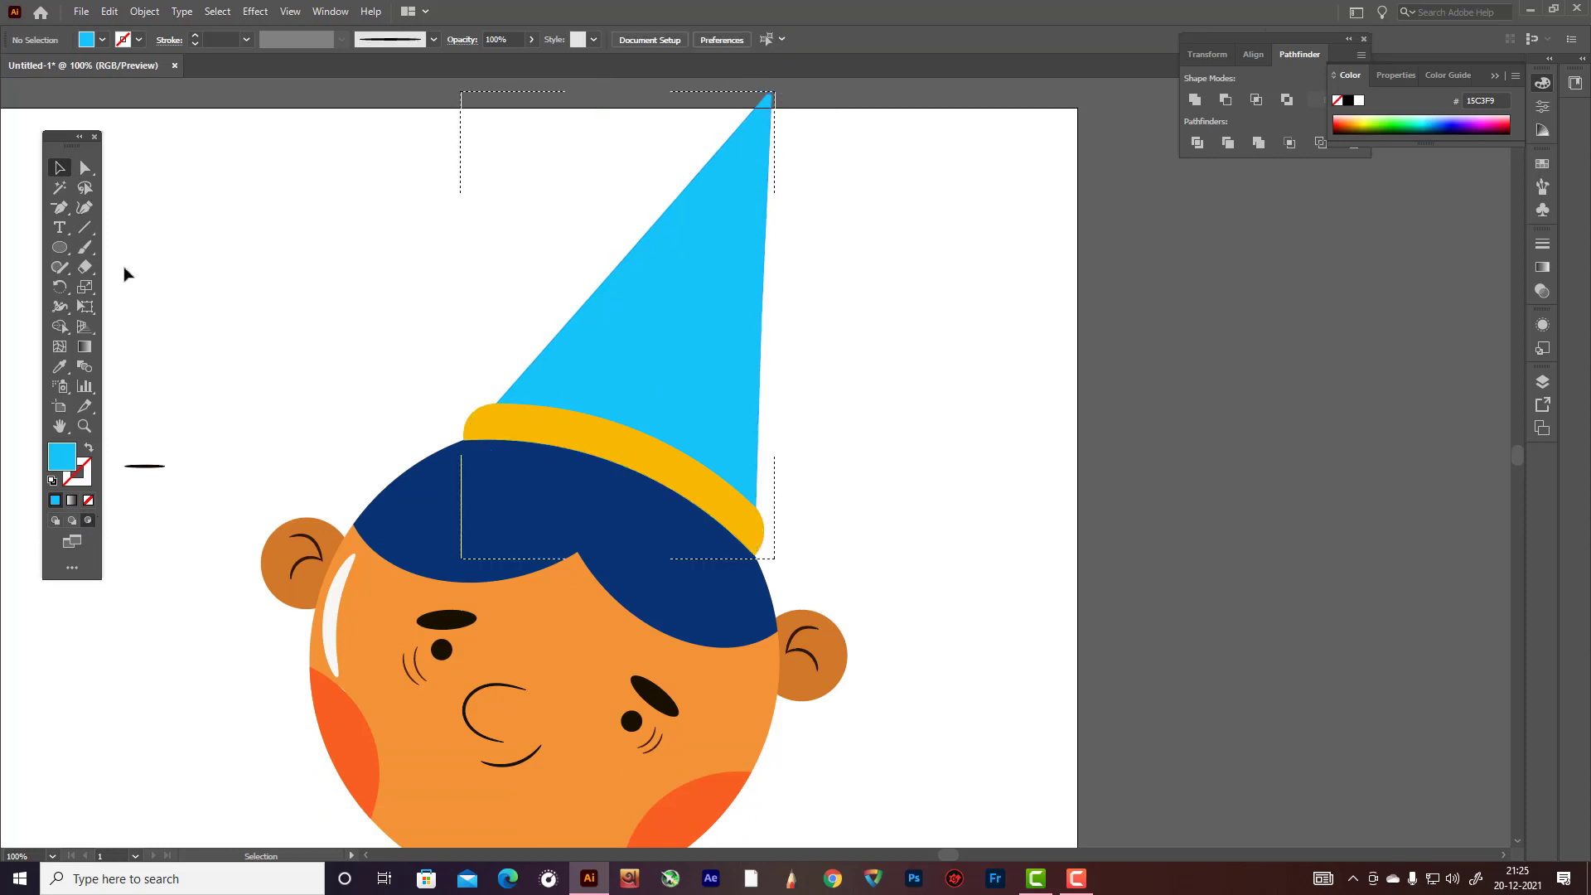
# - Set the Paintbrush to an off-white F4F8F9 stroke with no fill and a 3 pt weight
pyautogui.click(85, 247)
pyautogui.click(90, 448)
pyautogui.doubleClick(77, 471)
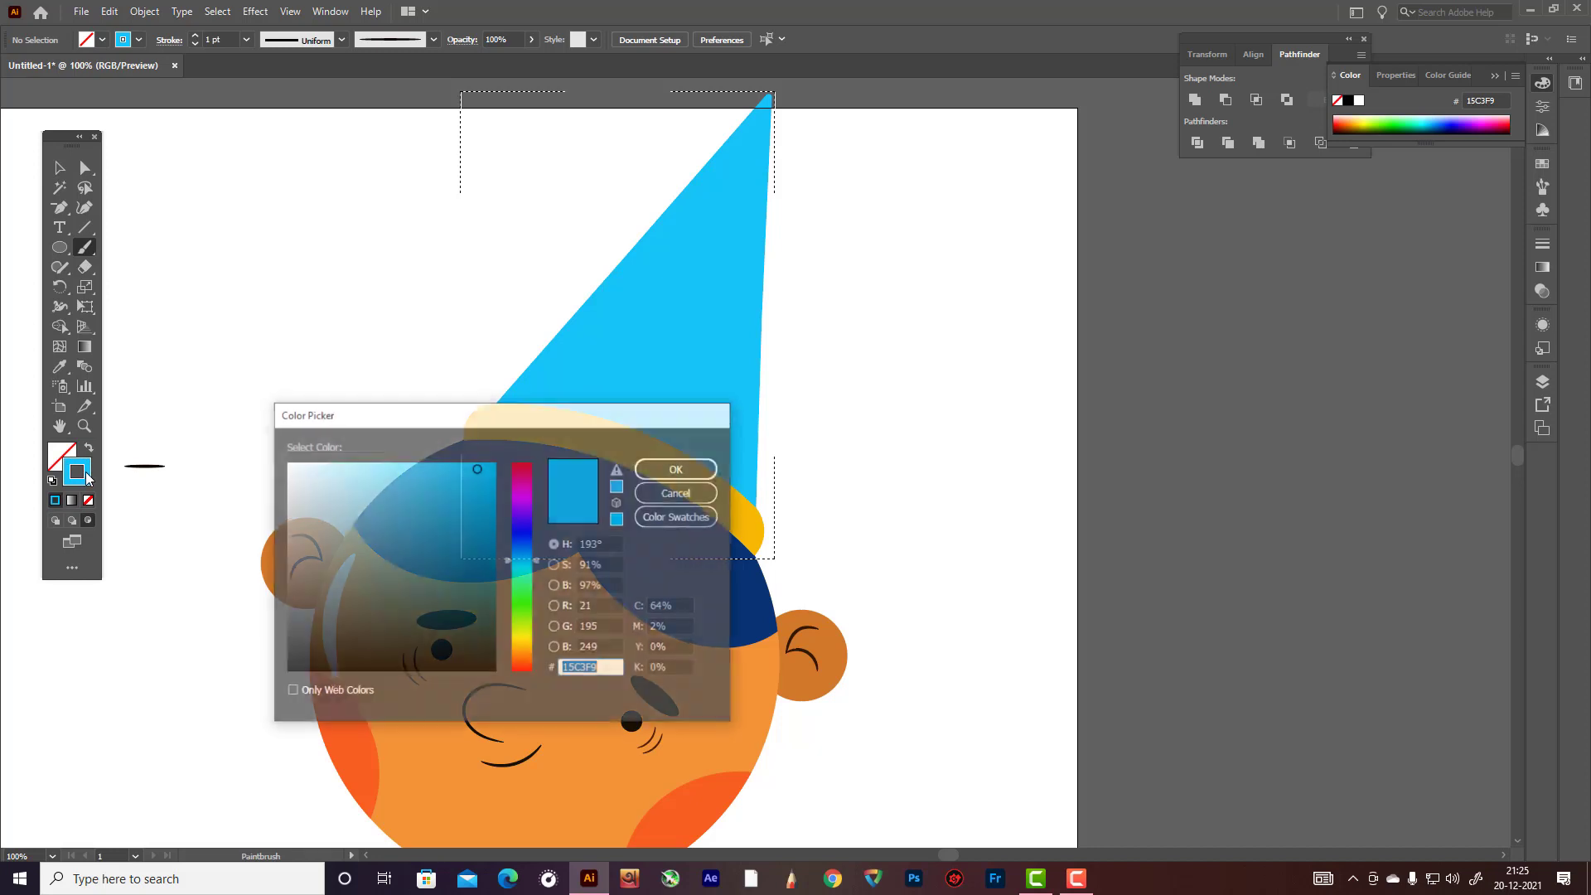
pyautogui.click(300, 471)
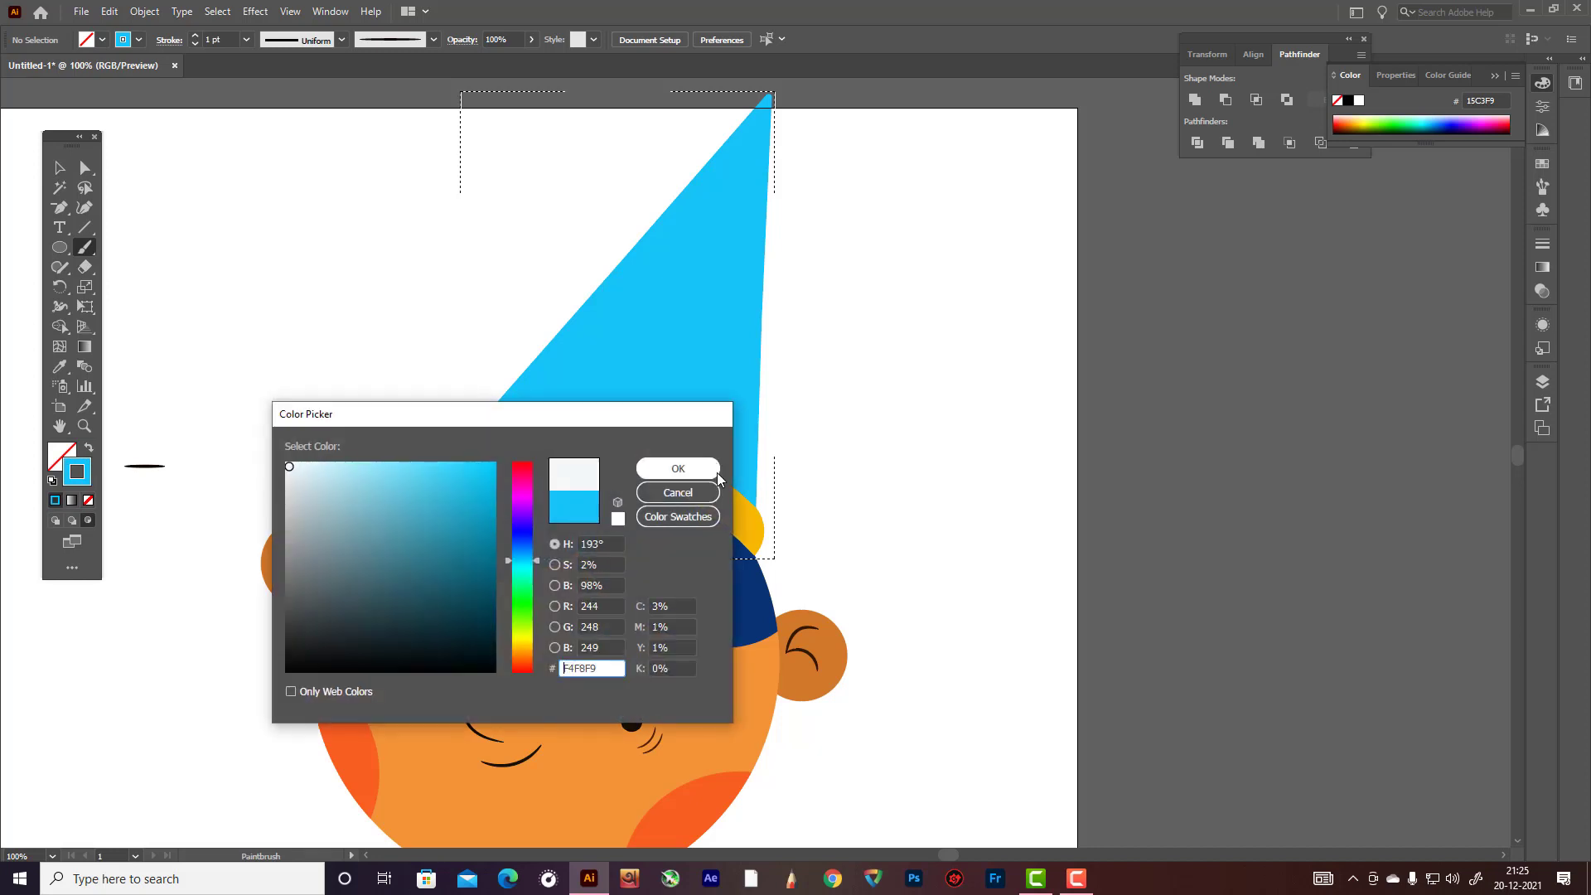
pyautogui.click(678, 468)
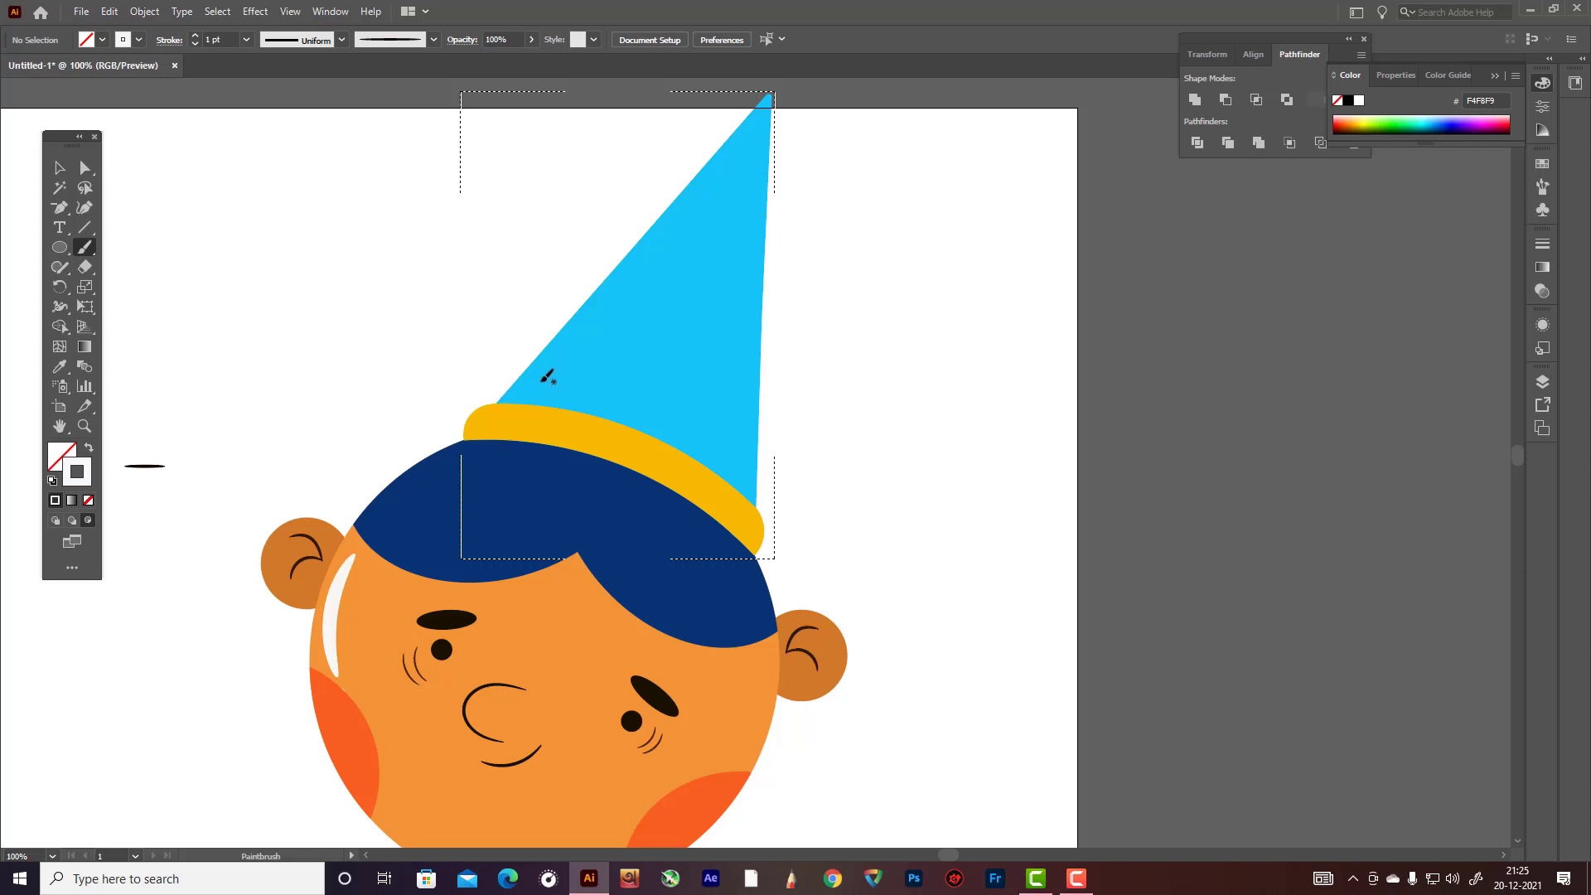
pyautogui.click(246, 39)
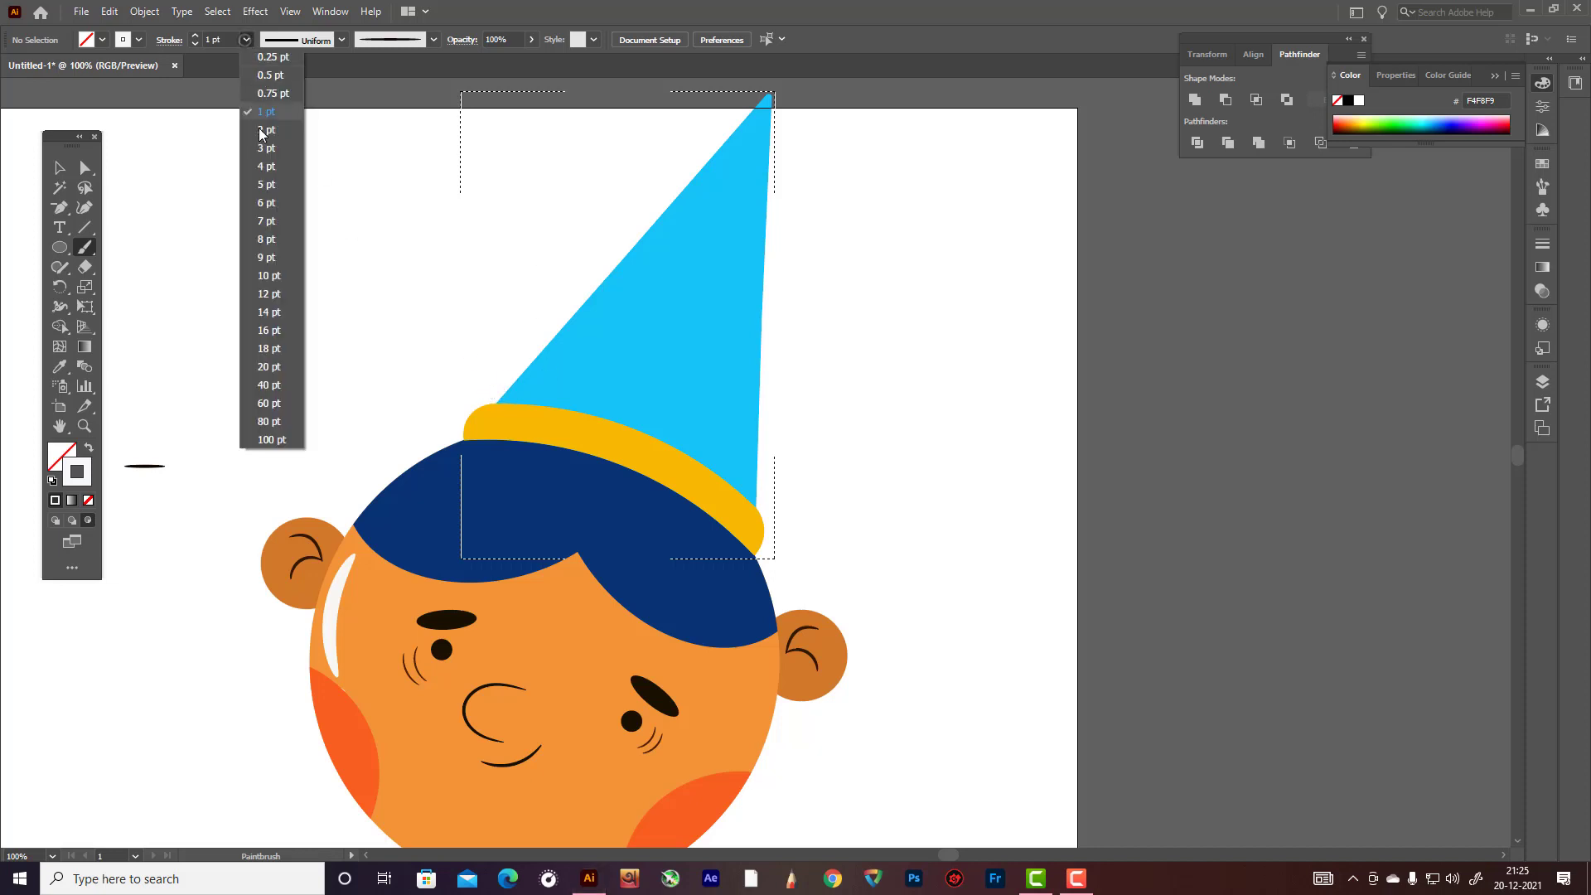
pyautogui.click(264, 150)
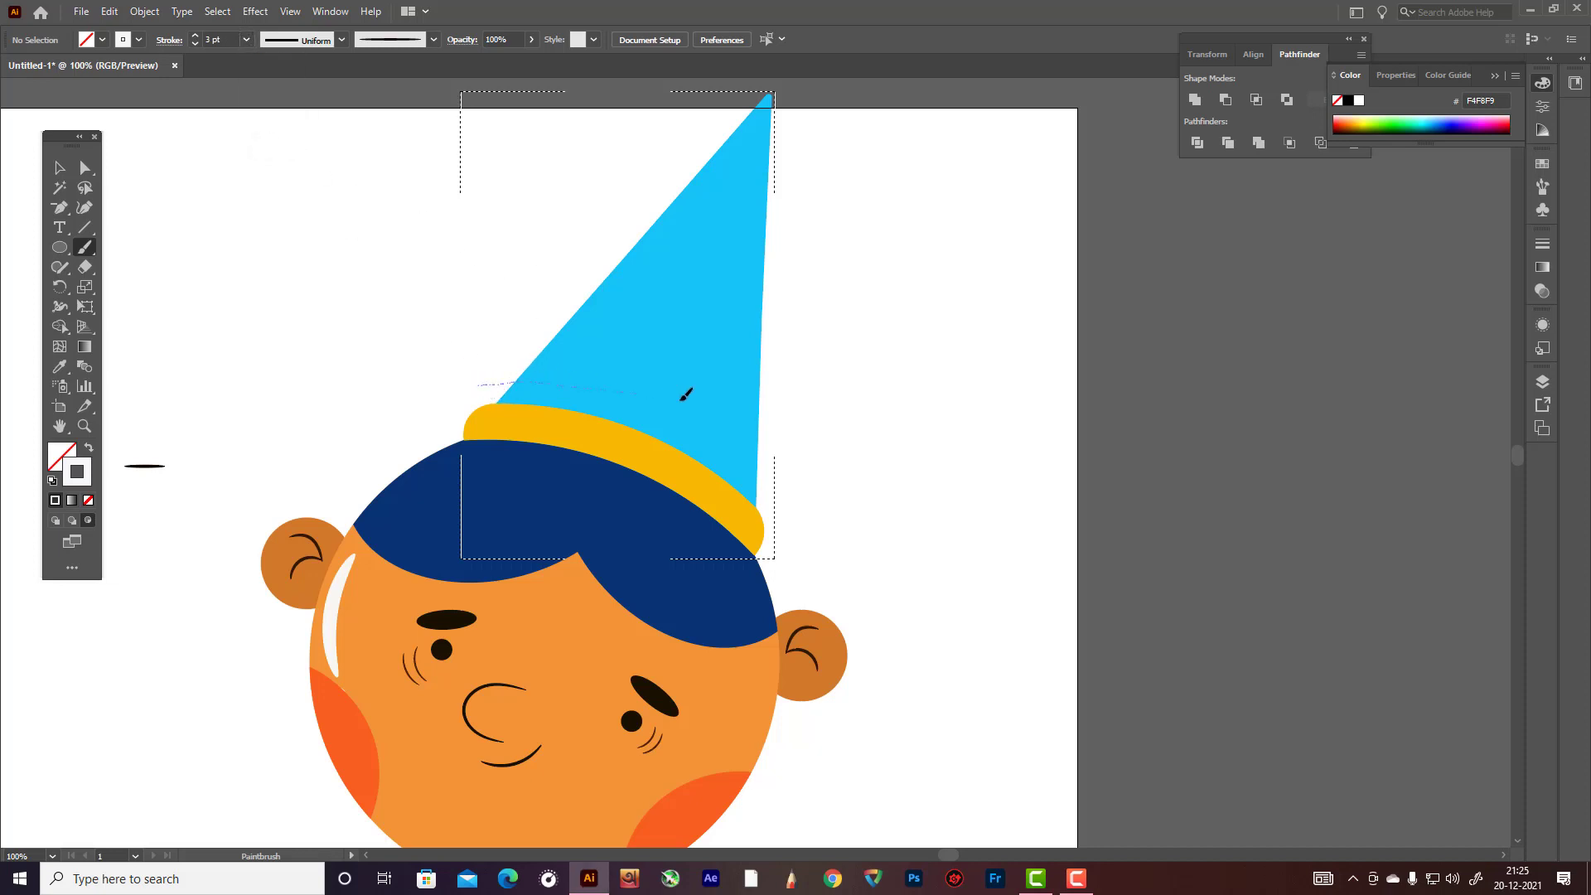
# - Paint evenly spaced, slightly curved off-white stripes across the hat from above the yellow band up to the tip
pyautogui.moveTo(686, 394); pyautogui.dragTo(762, 417)
pyautogui.moveTo(518, 339); pyautogui.dragTo(829, 389)
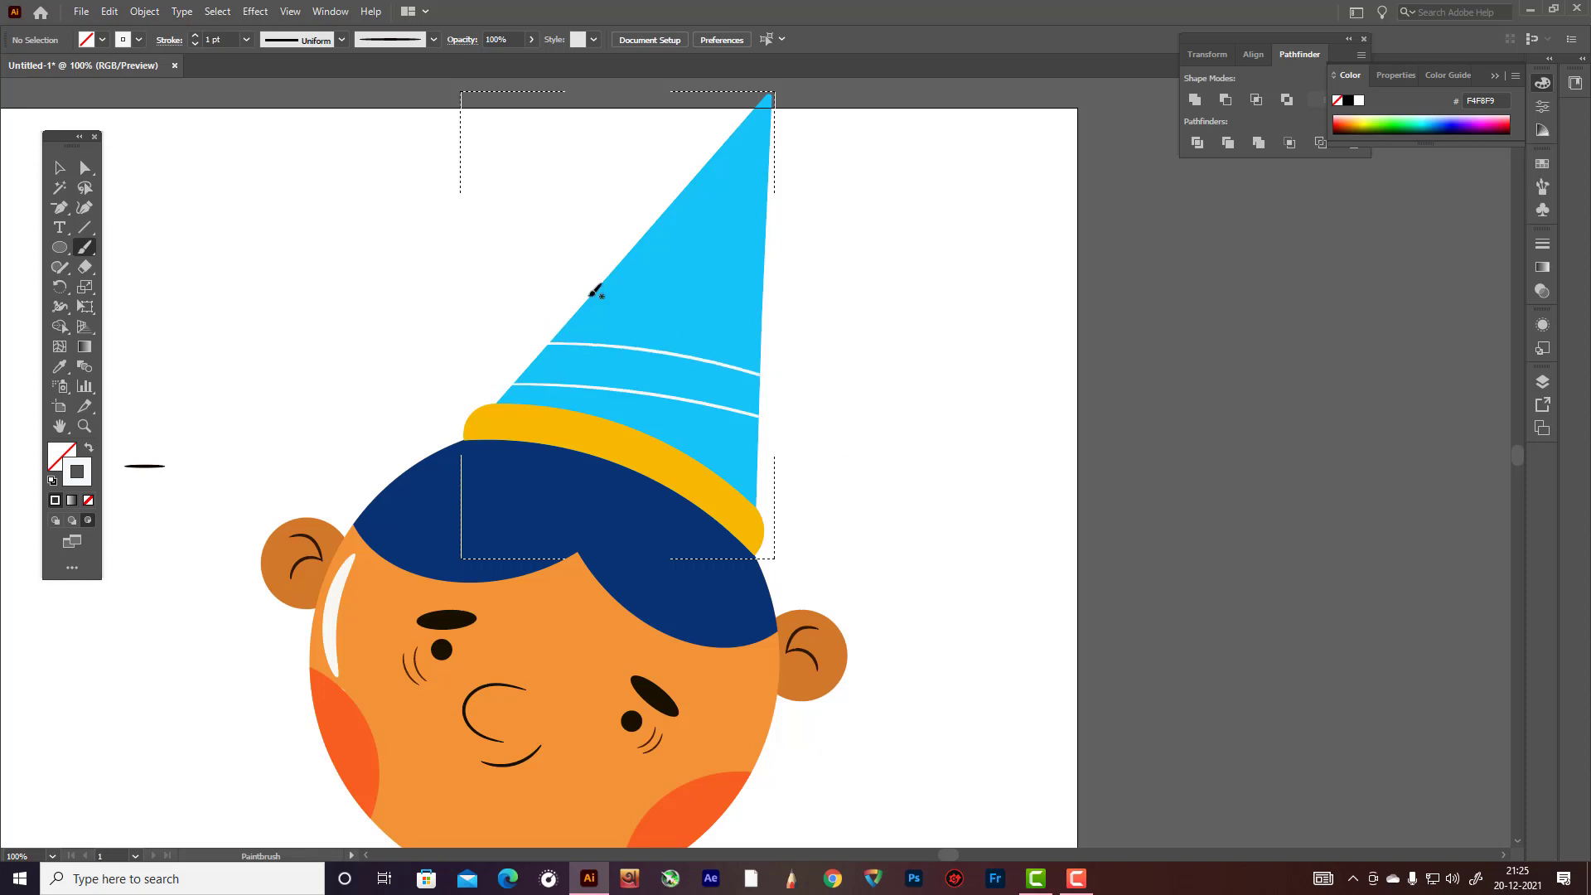
pyautogui.moveTo(515, 286); pyautogui.dragTo(825, 342)
pyautogui.moveTo(571, 251); pyautogui.dragTo(829, 298)
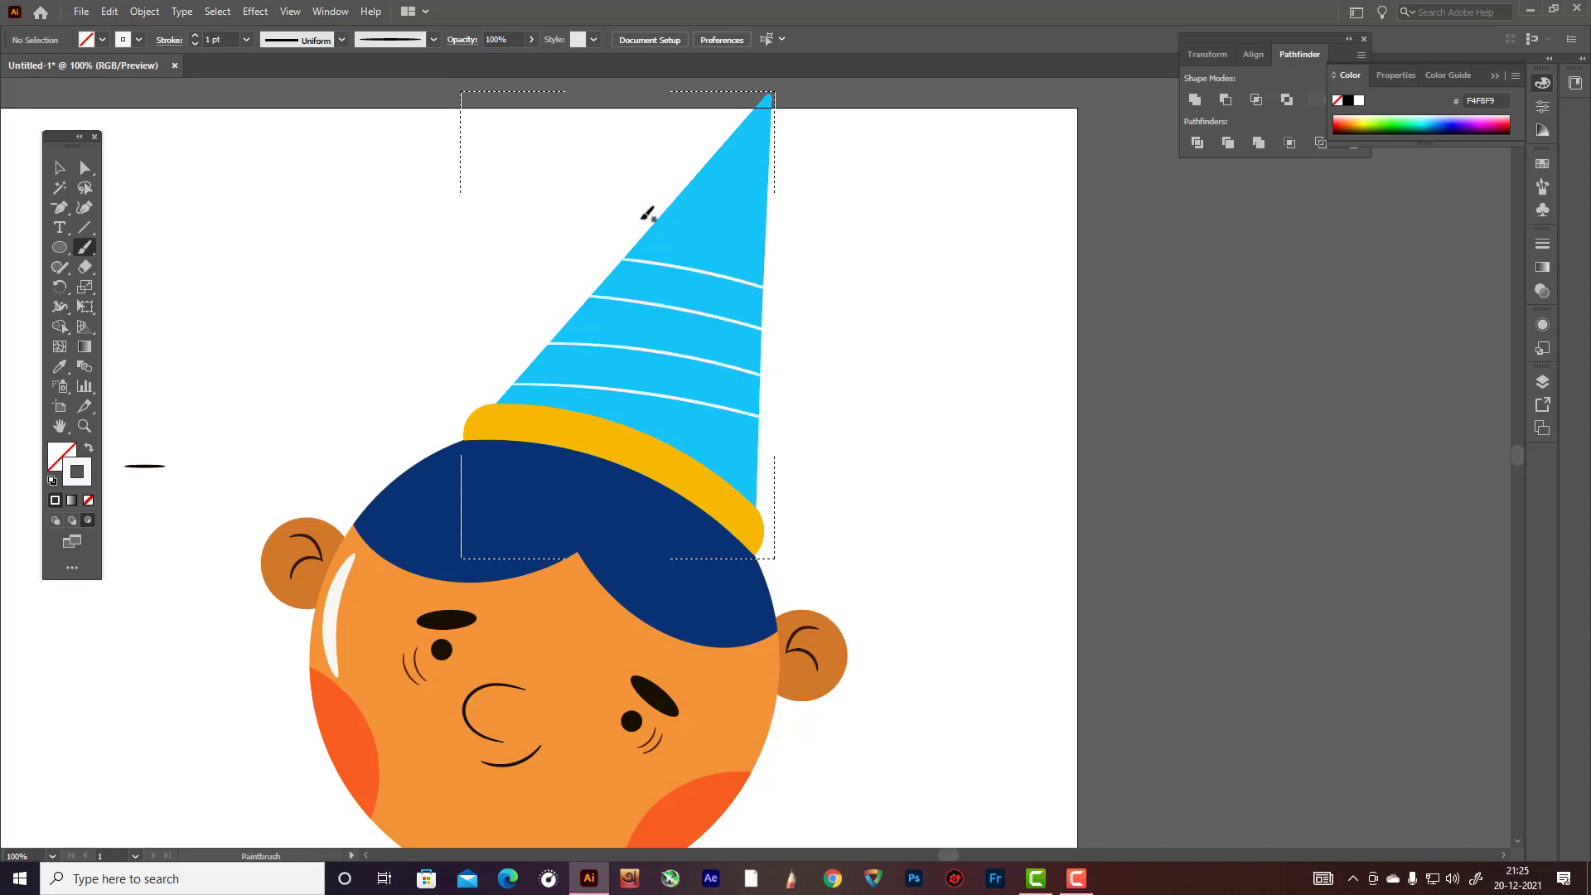
pyautogui.moveTo(589, 212); pyautogui.dragTo(829, 240)
pyautogui.moveTo(630, 177); pyautogui.dragTo(863, 220)
pyautogui.moveTo(669, 139)
pyautogui.mouseDown()
pyautogui.moveTo(816, 160)
pyautogui.moveTo(891, 192)
pyautogui.mouseUp()
pyautogui.moveTo(692, 108); pyautogui.dragTo(845, 139)
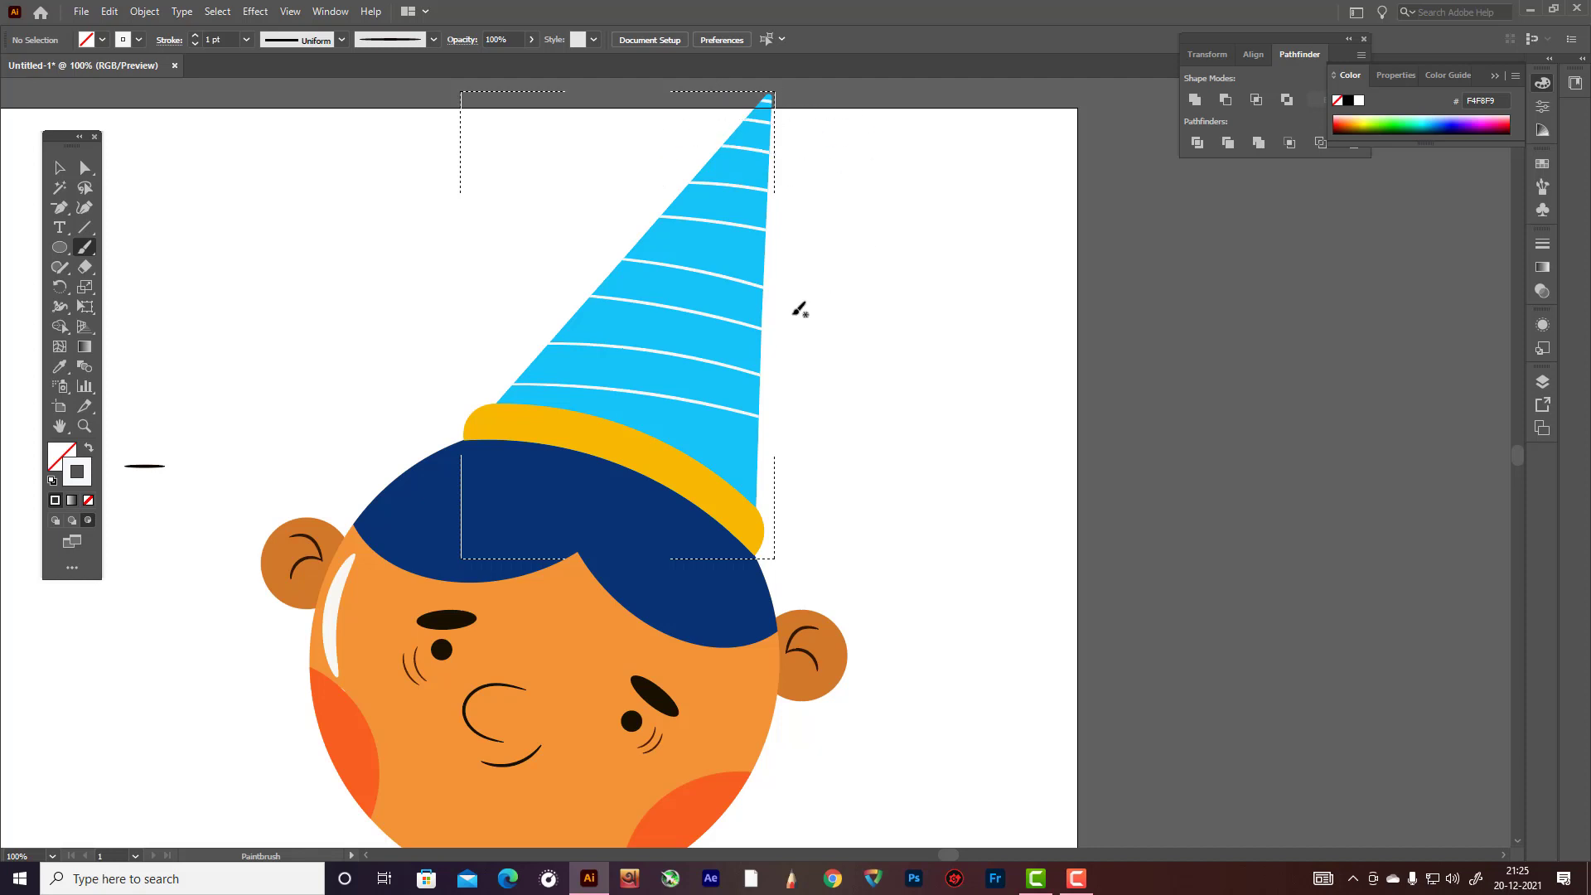
pyautogui.moveTo(491, 395)
pyautogui.mouseDown()
pyautogui.moveTo(657, 415)
pyautogui.moveTo(812, 469)
pyautogui.mouseUp()
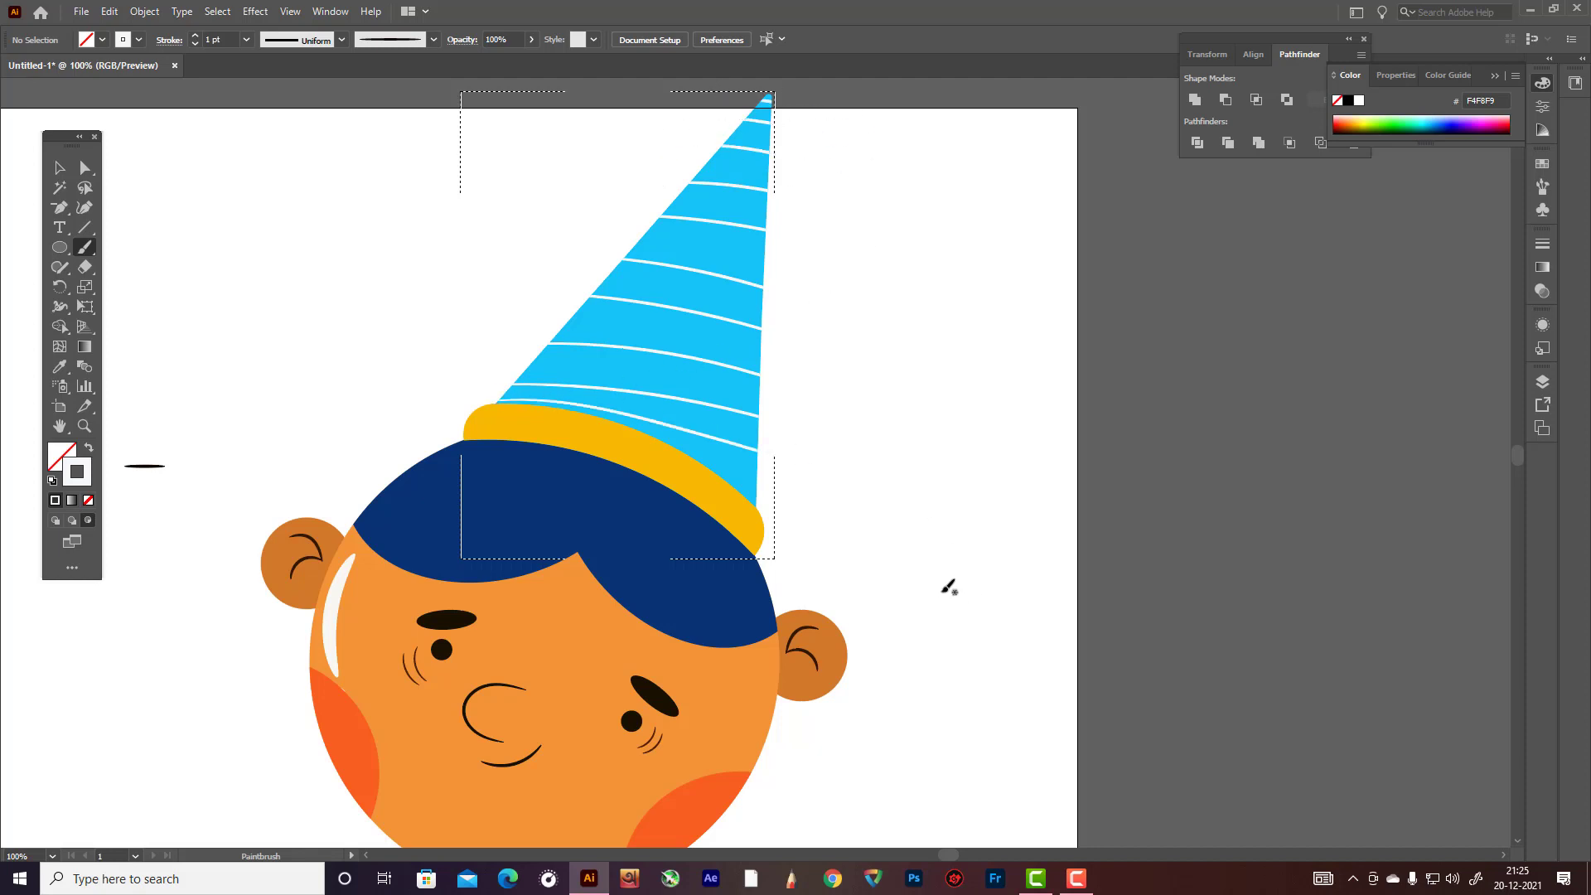
pyautogui.hotkey('ctrl', 'z')
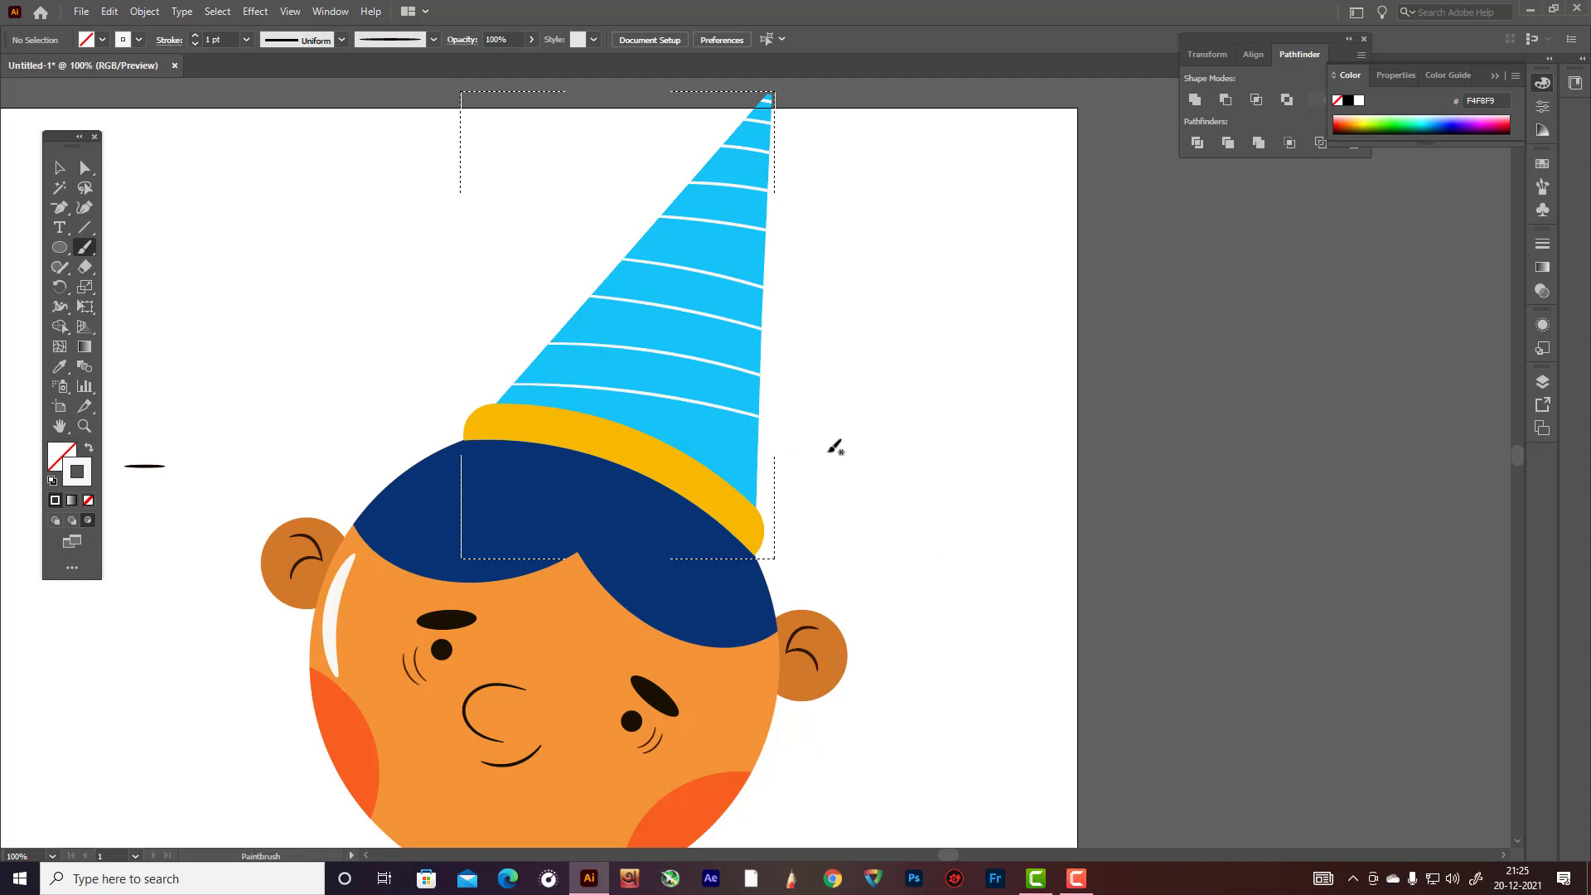
pyautogui.moveTo(609, 463); pyautogui.dragTo(1002, 460)
pyautogui.hotkey('ctrl', 'z')
pyautogui.moveTo(559, 464); pyautogui.dragTo(932, 500)
pyautogui.hotkey('ctrl', 'z')
# - Paint a short off-white stripe at the hat's lower right corner above the yellow band and exit Draw Inside mode
pyautogui.moveTo(749, 464); pyautogui.dragTo(973, 537)
pyautogui.click(60, 168)
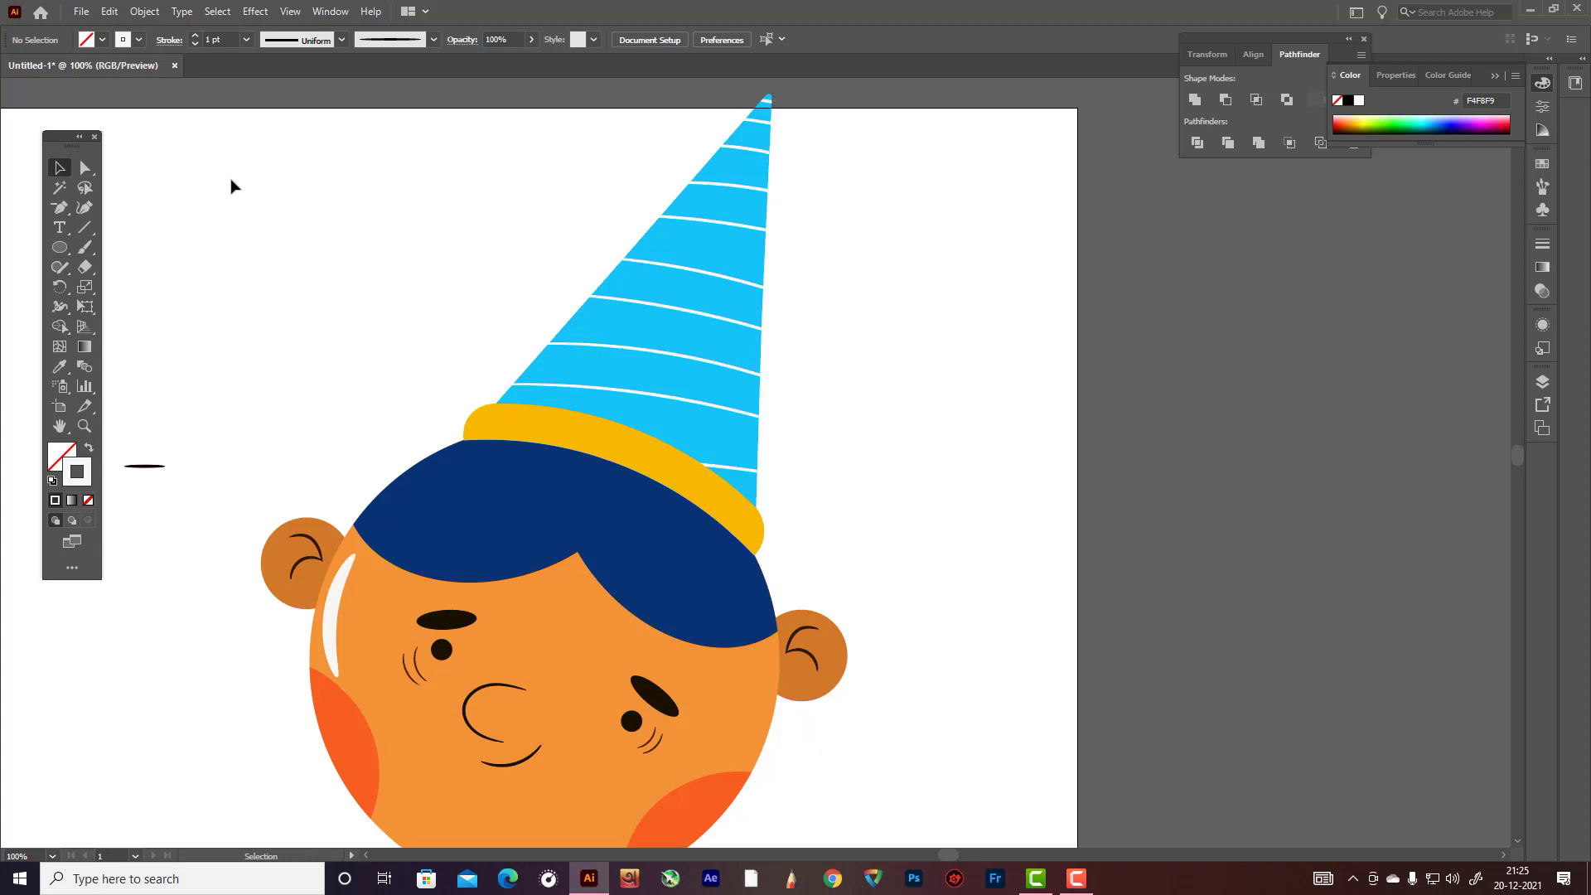
pyautogui.scroll(-2, 1009, 562)
pyautogui.scroll(-1, 898, 494)
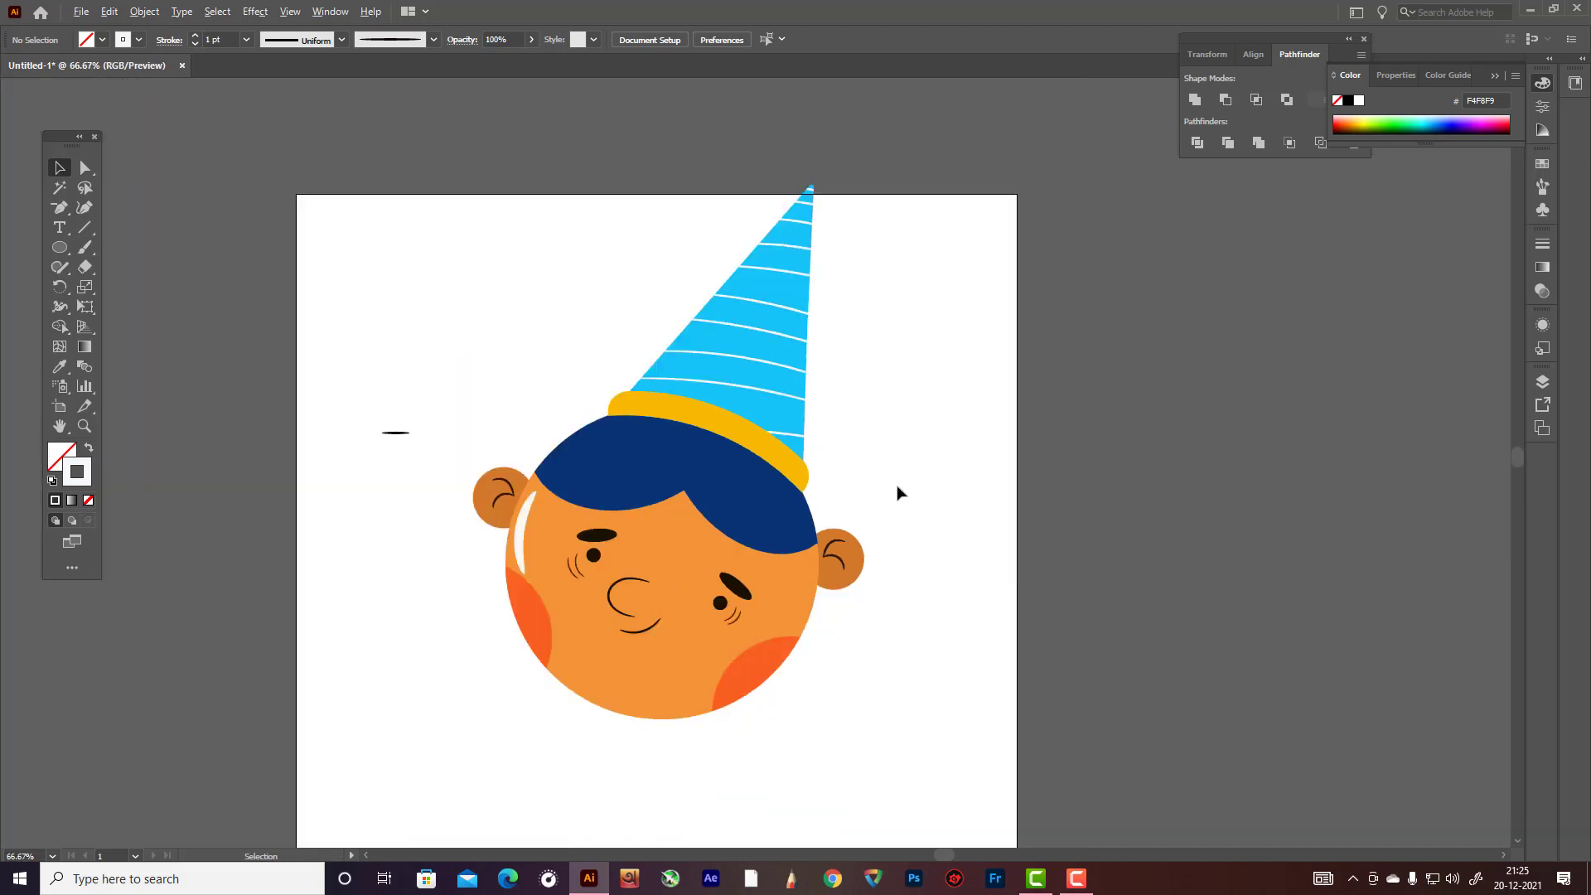
# - Move the whole character artwork down and slightly right so the hat tip sits inside the artboard
pyautogui.scroll(1, 898, 494)
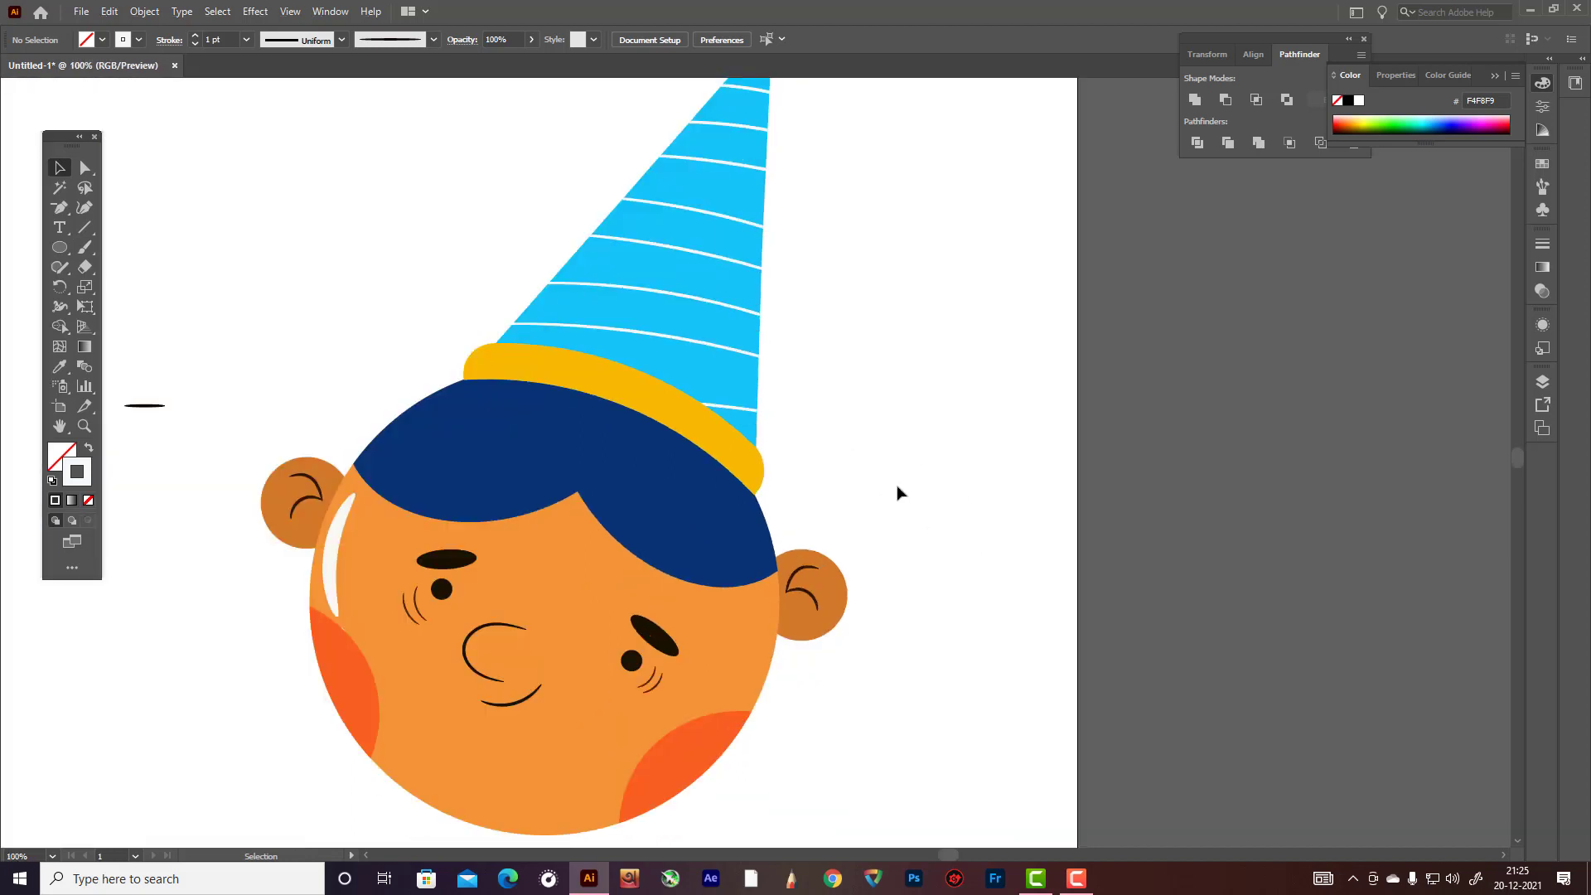
pyautogui.scroll(2, 899, 494)
pyautogui.scroll(-2, 899, 494)
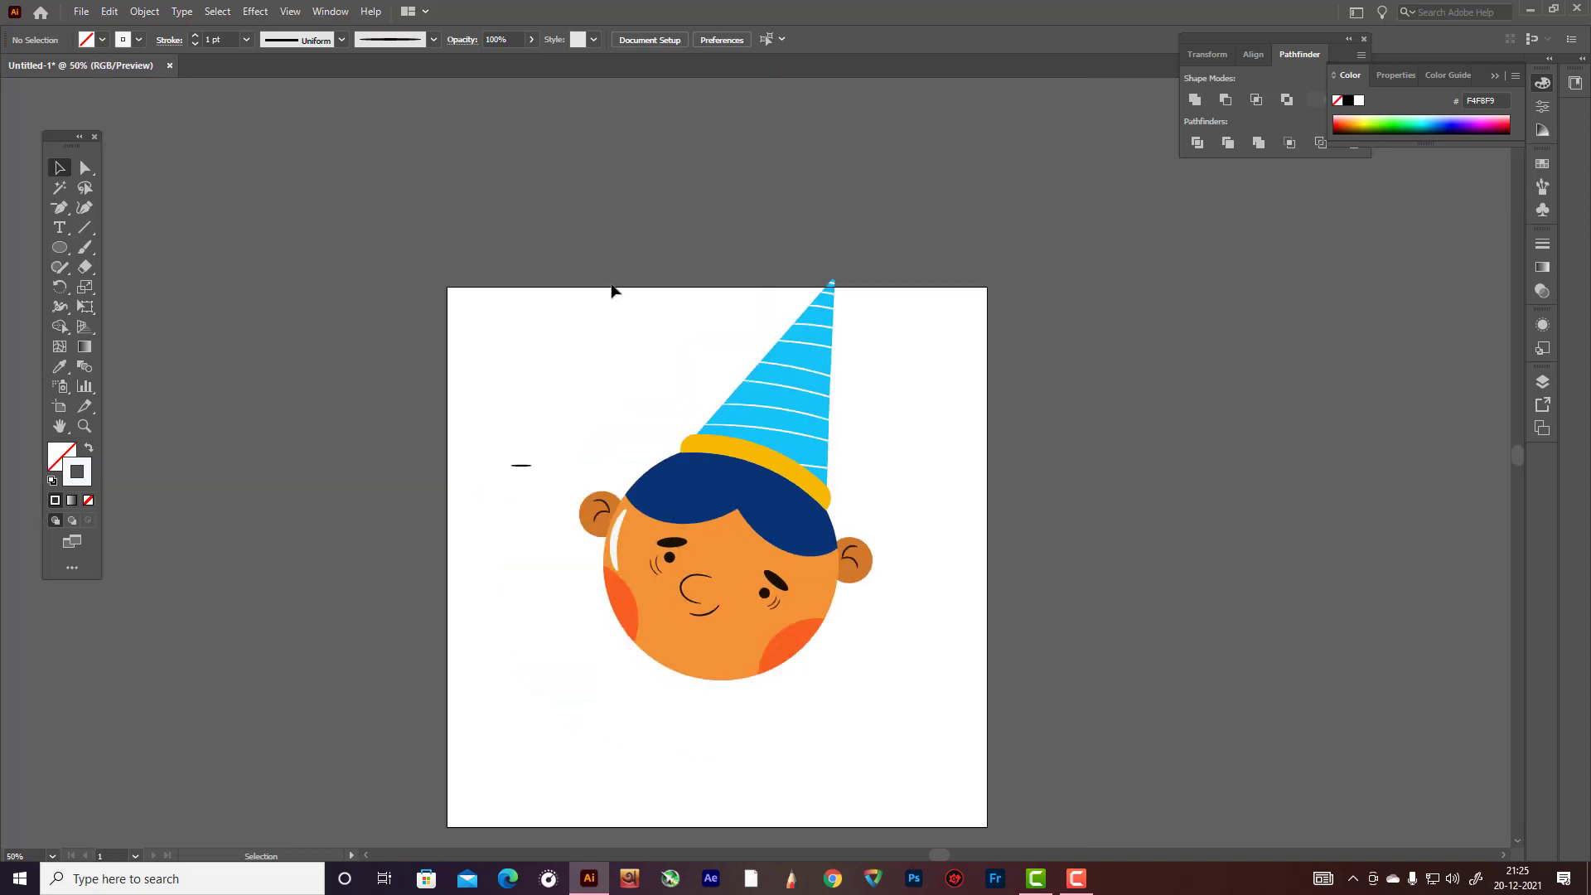
pyautogui.moveTo(611, 290); pyautogui.dragTo(1137, 738)
pyautogui.press('a')
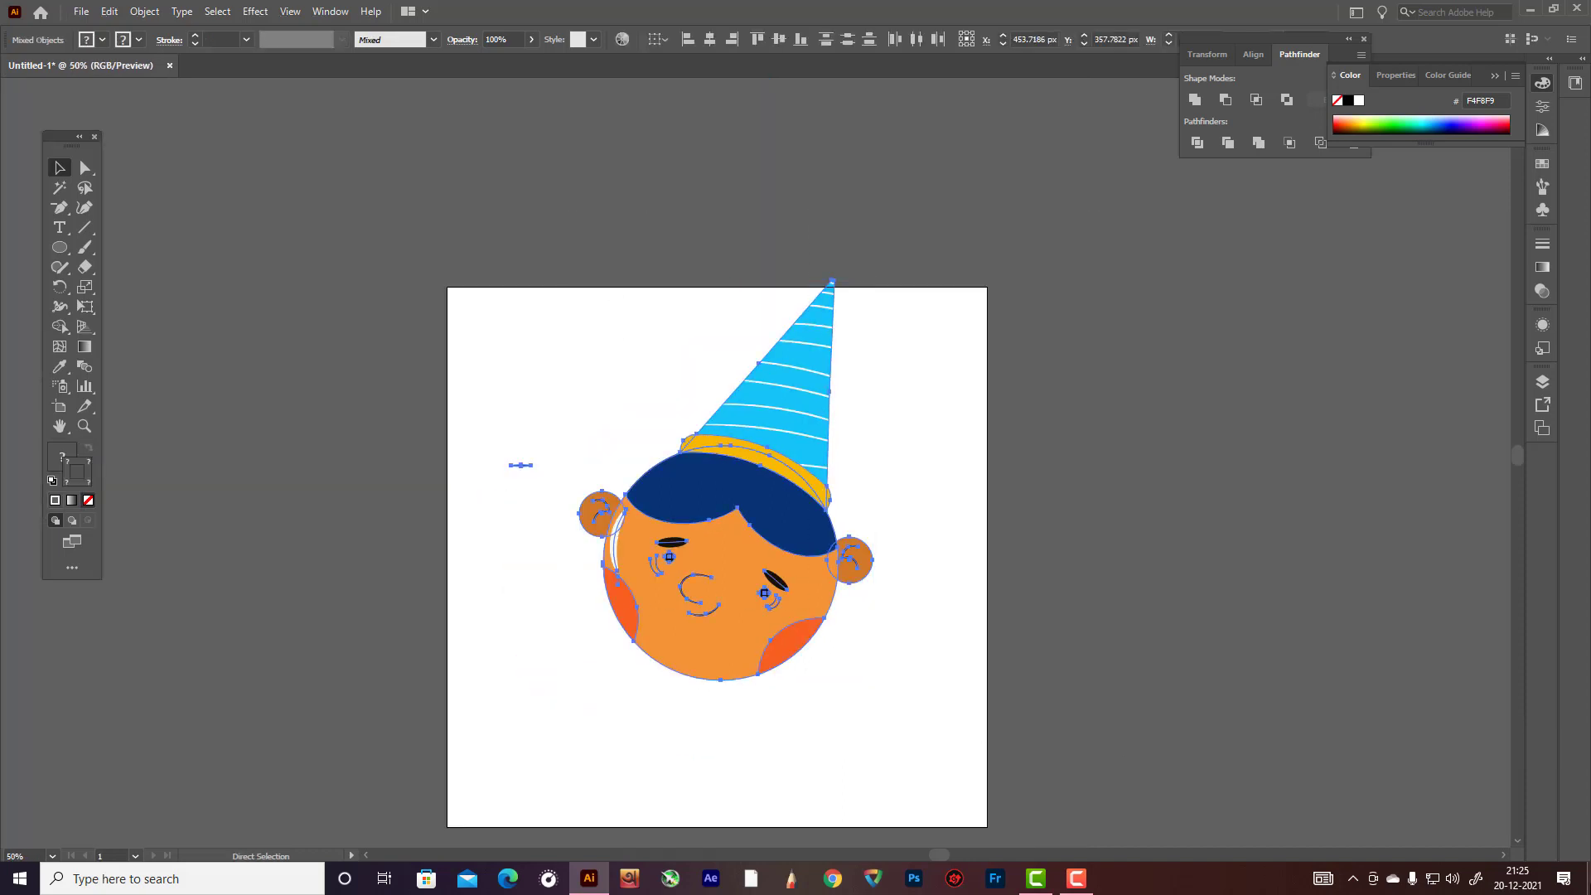
pyautogui.press('v')
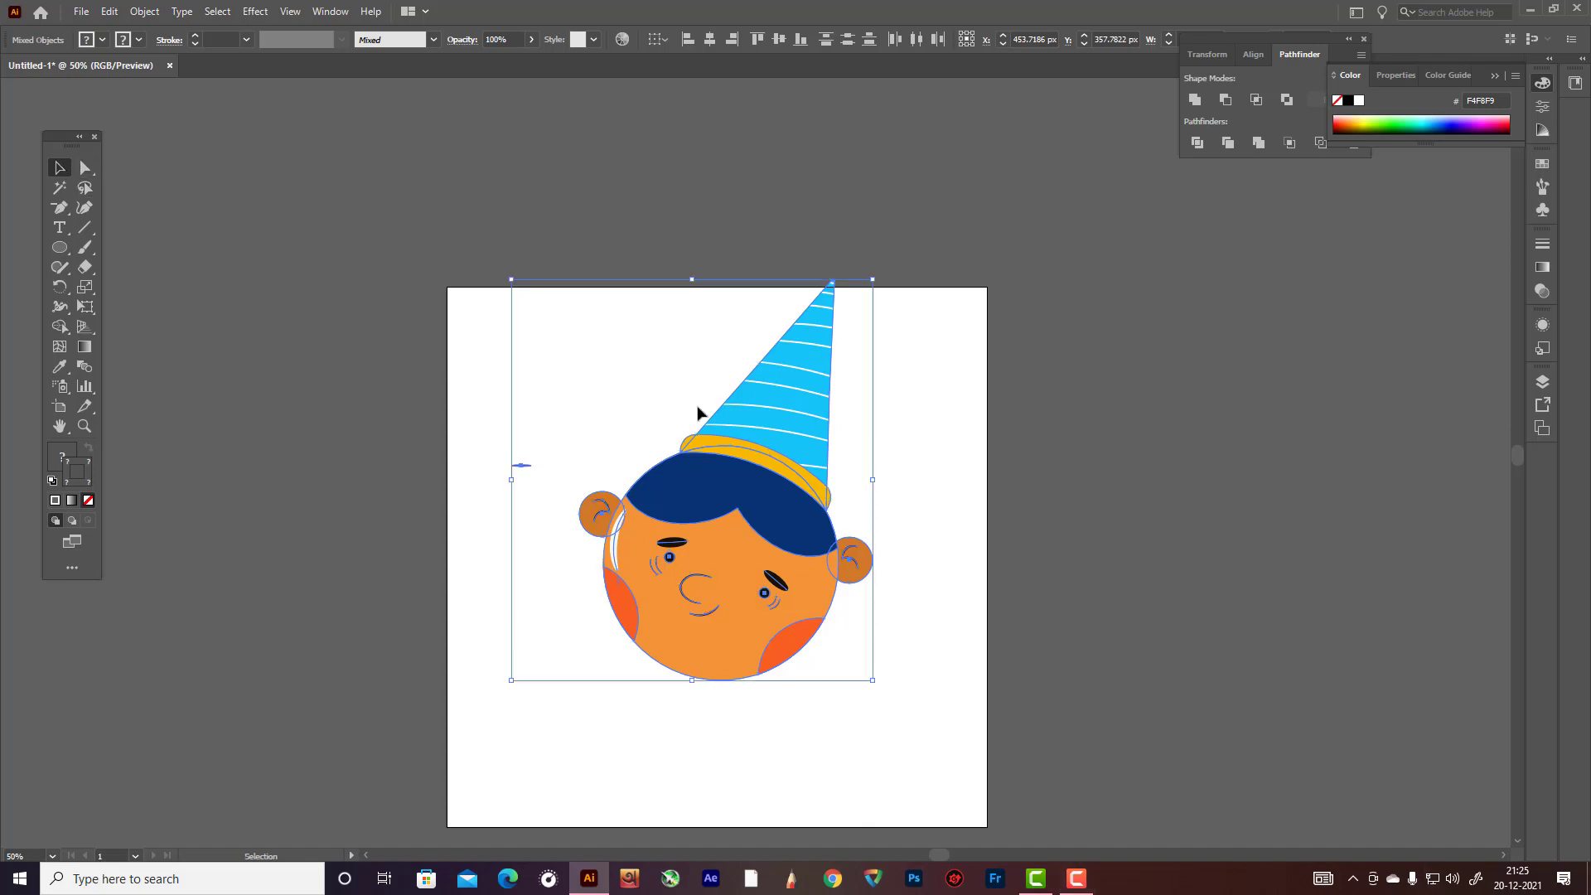
pyautogui.moveTo(779, 457); pyautogui.dragTo(805, 552)
pyautogui.click(512, 545)
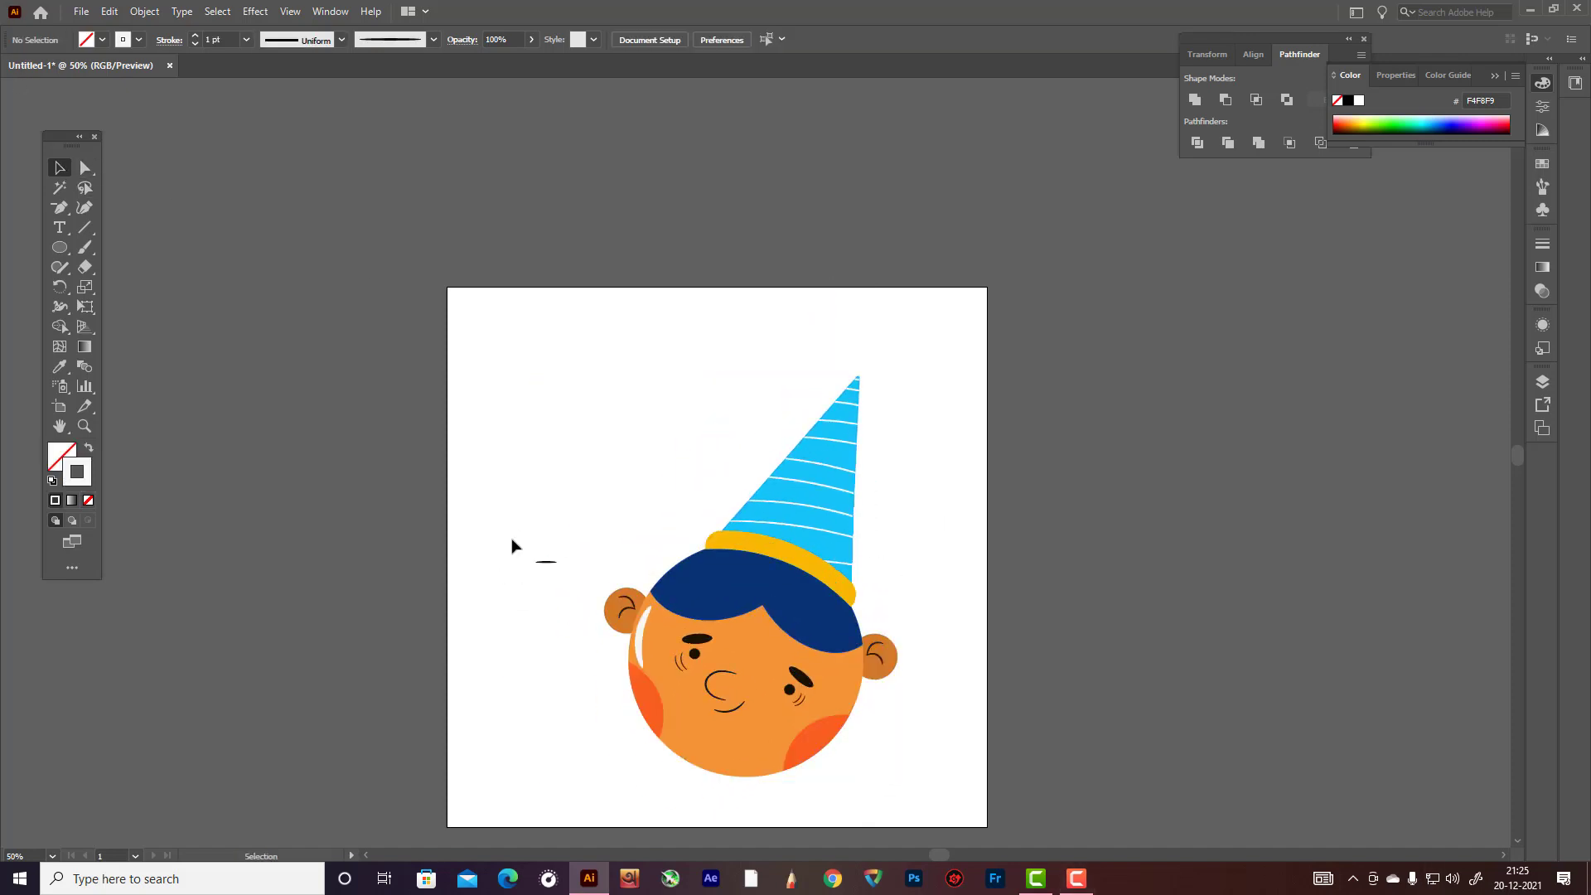
# - Delete the stray small black ellipse beside the character, and shift the whole head and hat slightly up and left on the artboard
pyautogui.moveTo(519, 522); pyautogui.dragTo(580, 609)
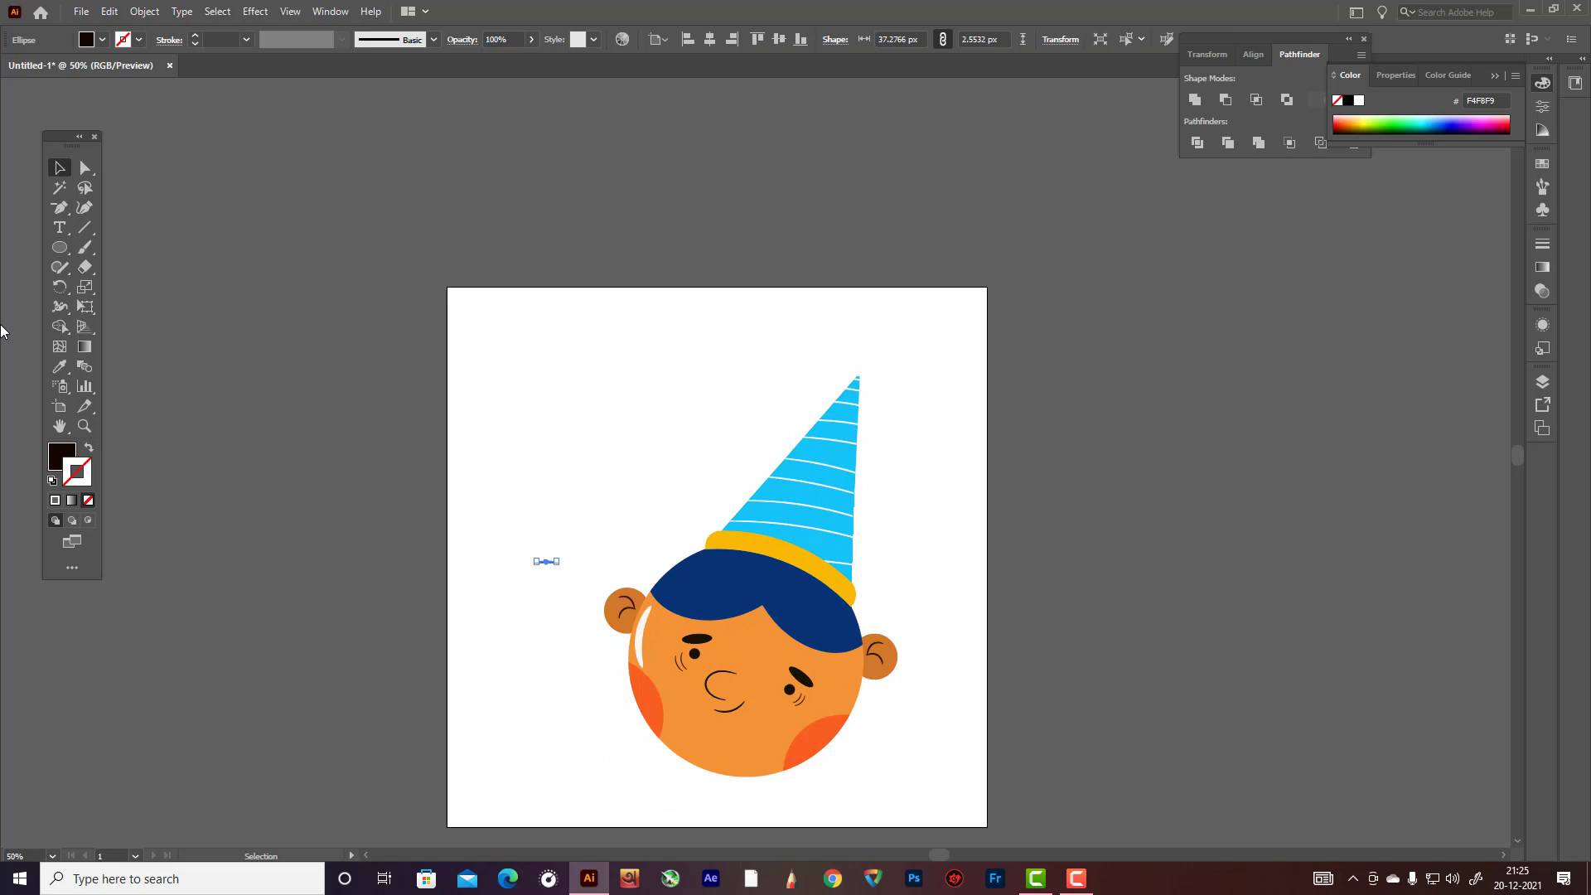
pyautogui.press('Delete')
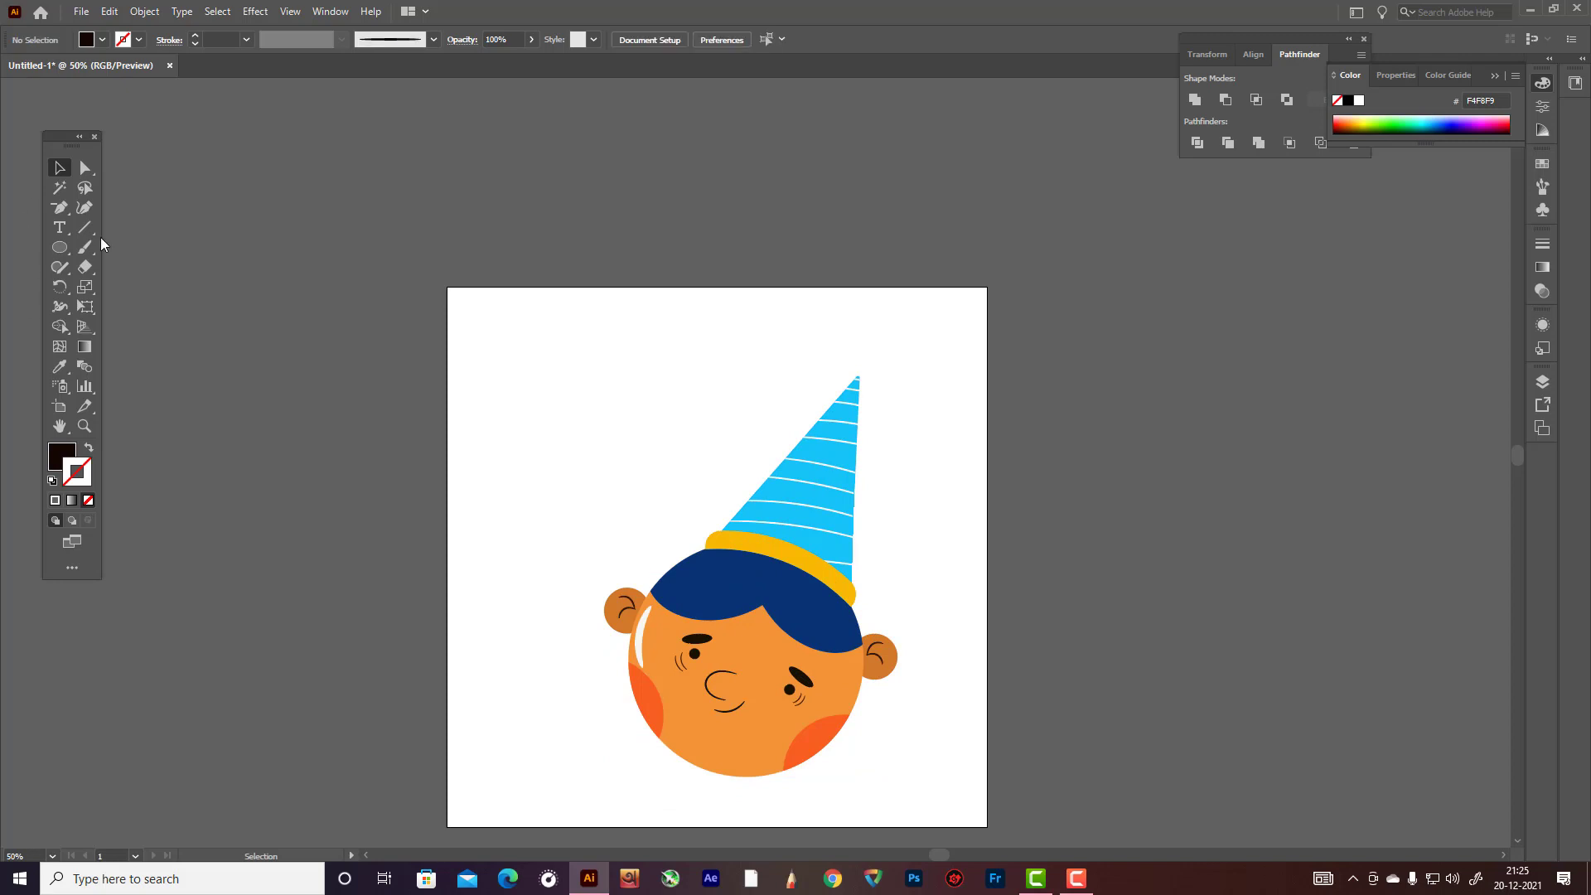
pyautogui.moveTo(550, 399); pyautogui.dragTo(863, 750)
pyautogui.moveTo(829, 685); pyautogui.dragTo(793, 673)
pyautogui.click(526, 256)
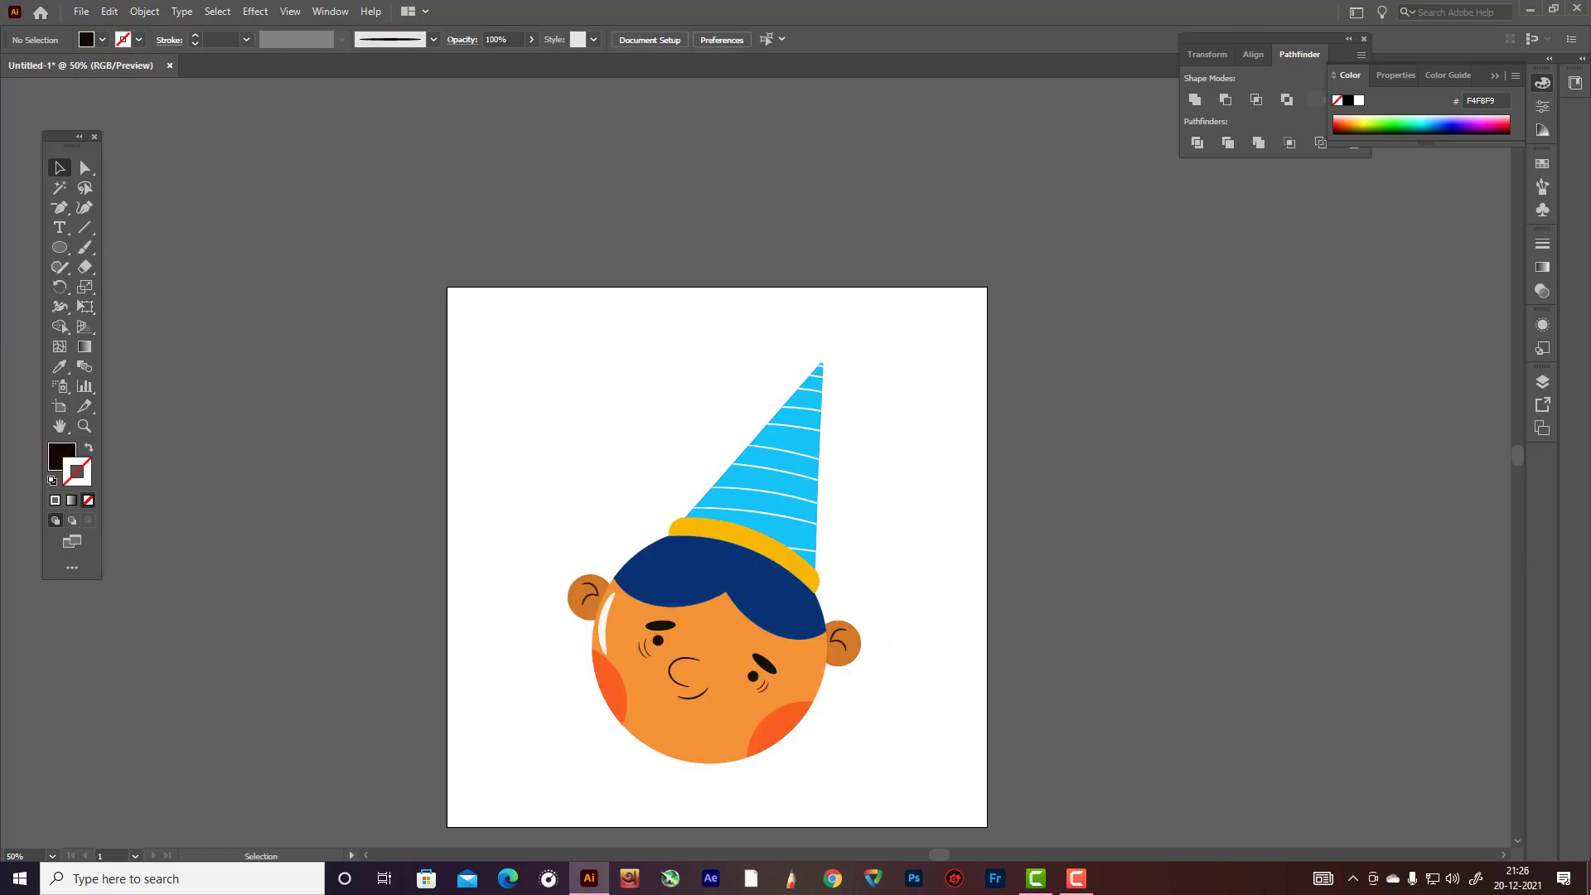
# - Set the Paintbrush to a red ED2E0F stroke with no fill and a 4 pt weight
pyautogui.click(86, 246)
pyautogui.click(90, 450)
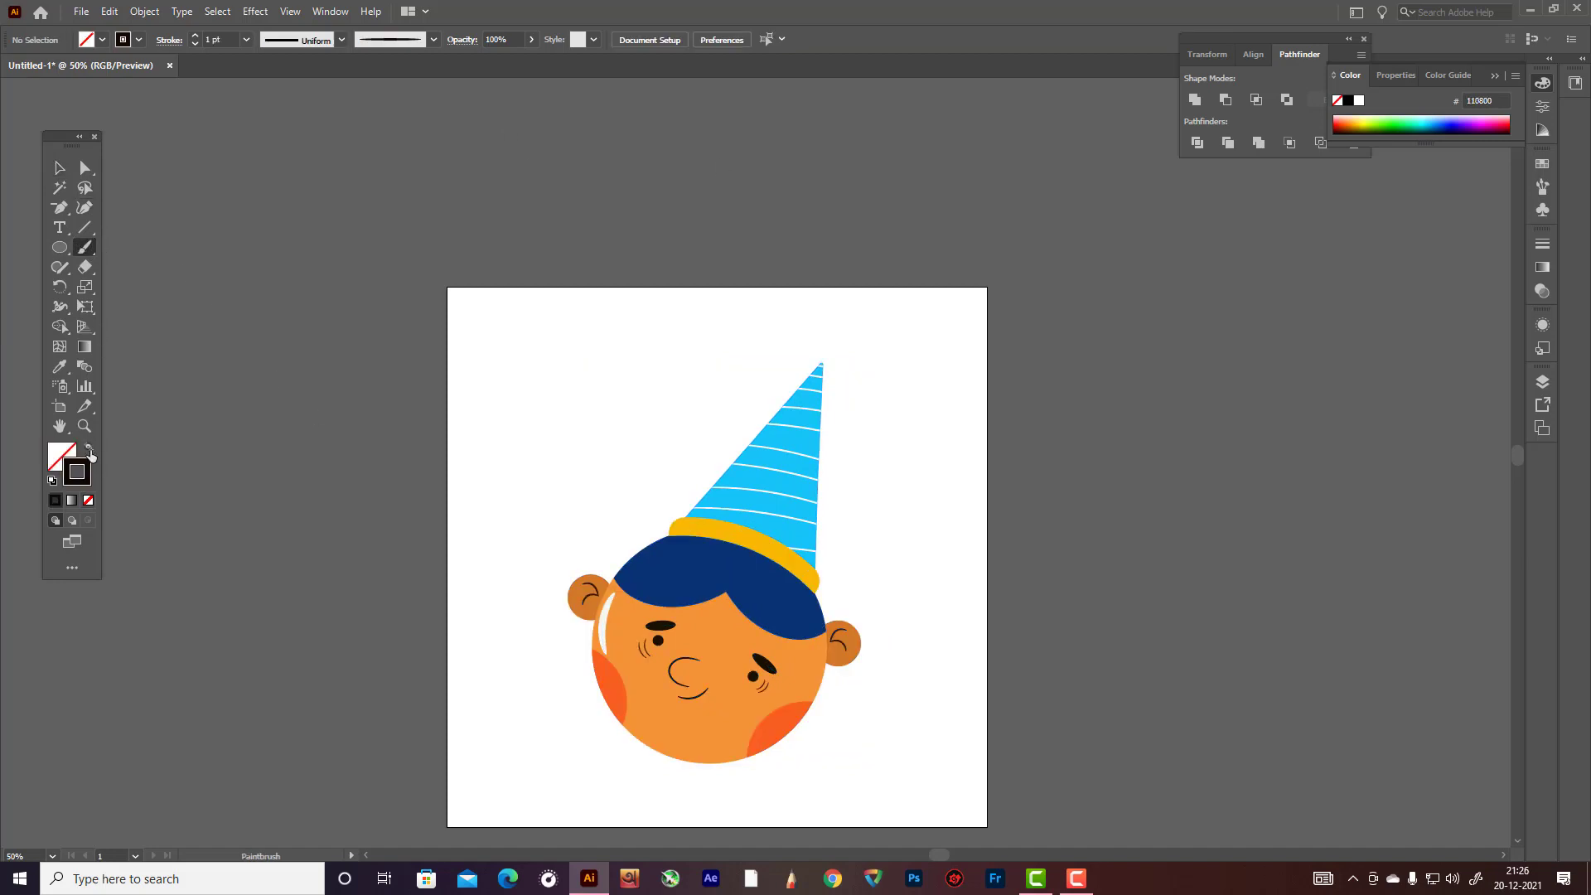
pyautogui.doubleClick(86, 475)
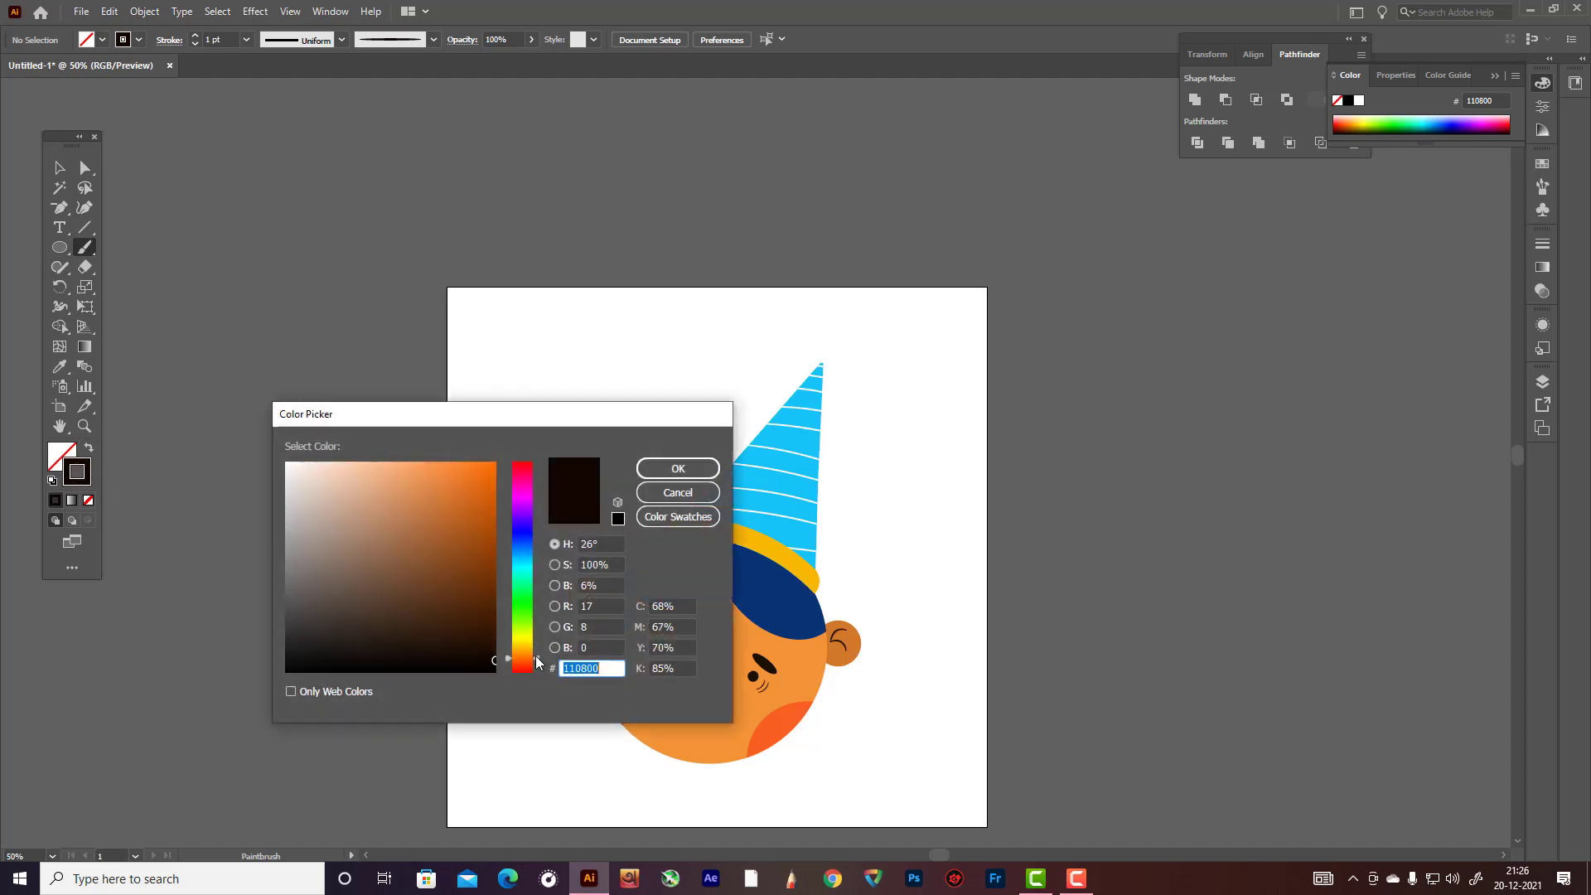
pyautogui.moveTo(537, 659); pyautogui.dragTo(536, 670)
pyautogui.click(484, 474)
pyautogui.click(678, 468)
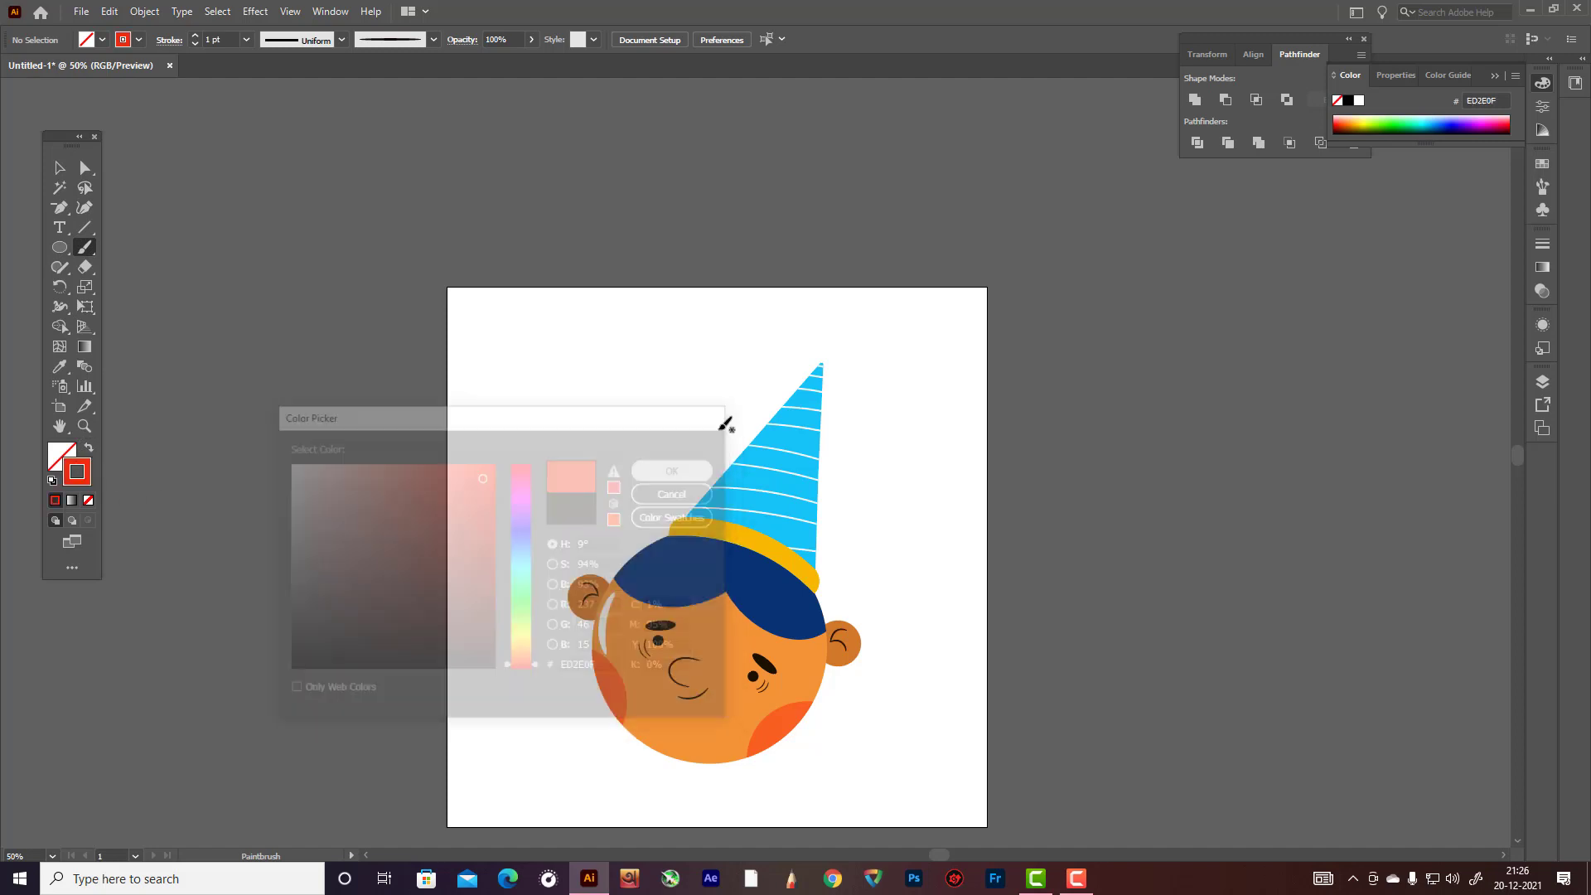
pyautogui.click(247, 40)
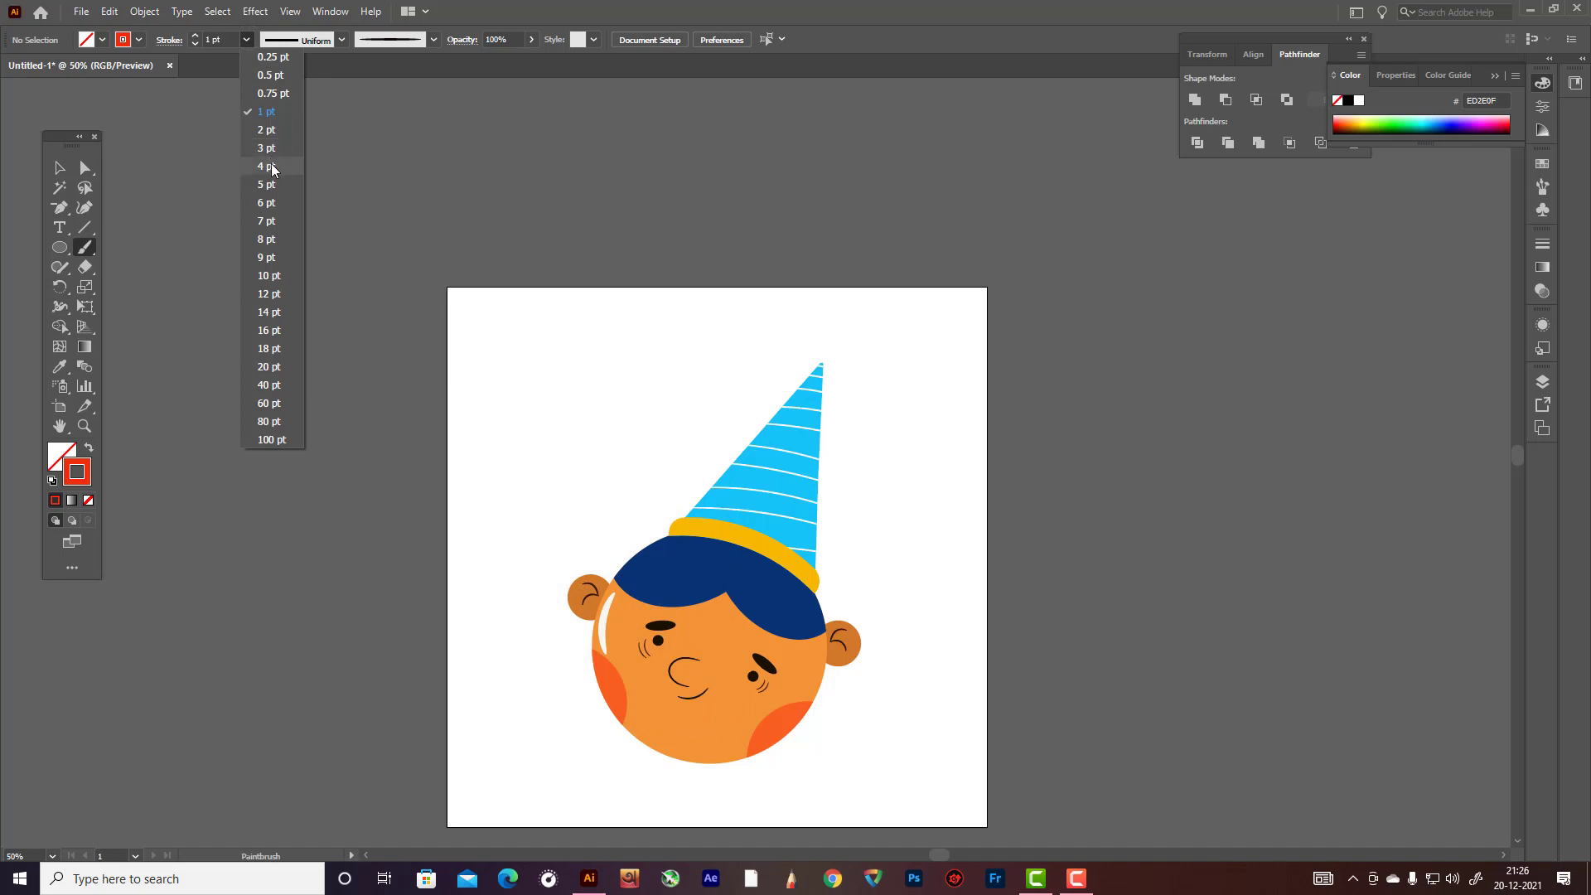
pyautogui.click(272, 167)
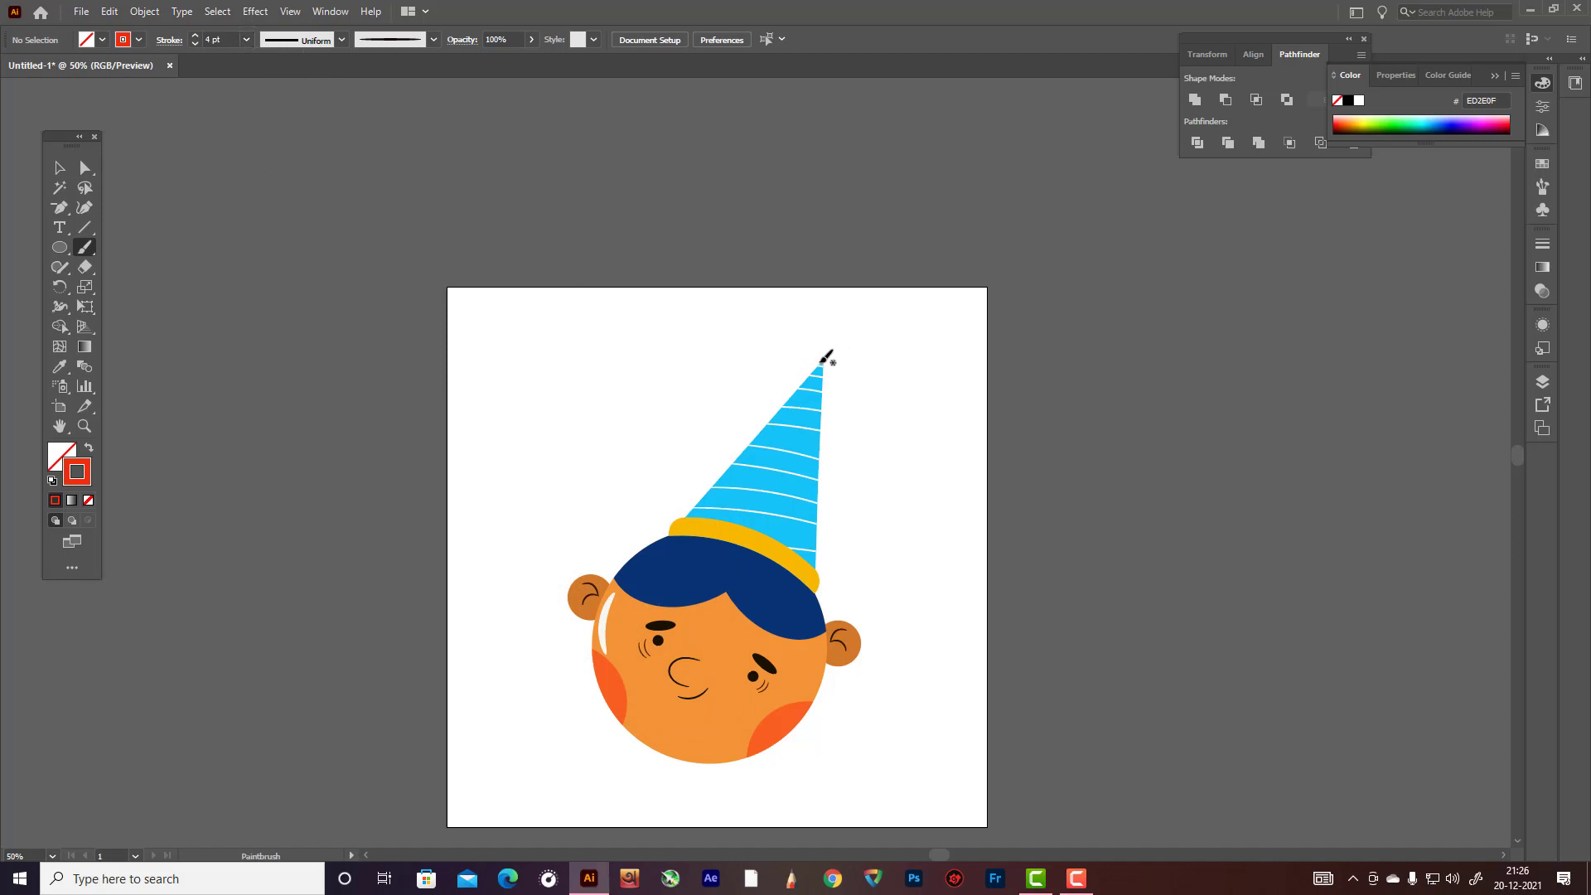
pyautogui.moveTo(823, 362); pyautogui.dragTo(802, 324)
pyautogui.hotkey('ctrl', 'z')
pyautogui.click(253, 39)
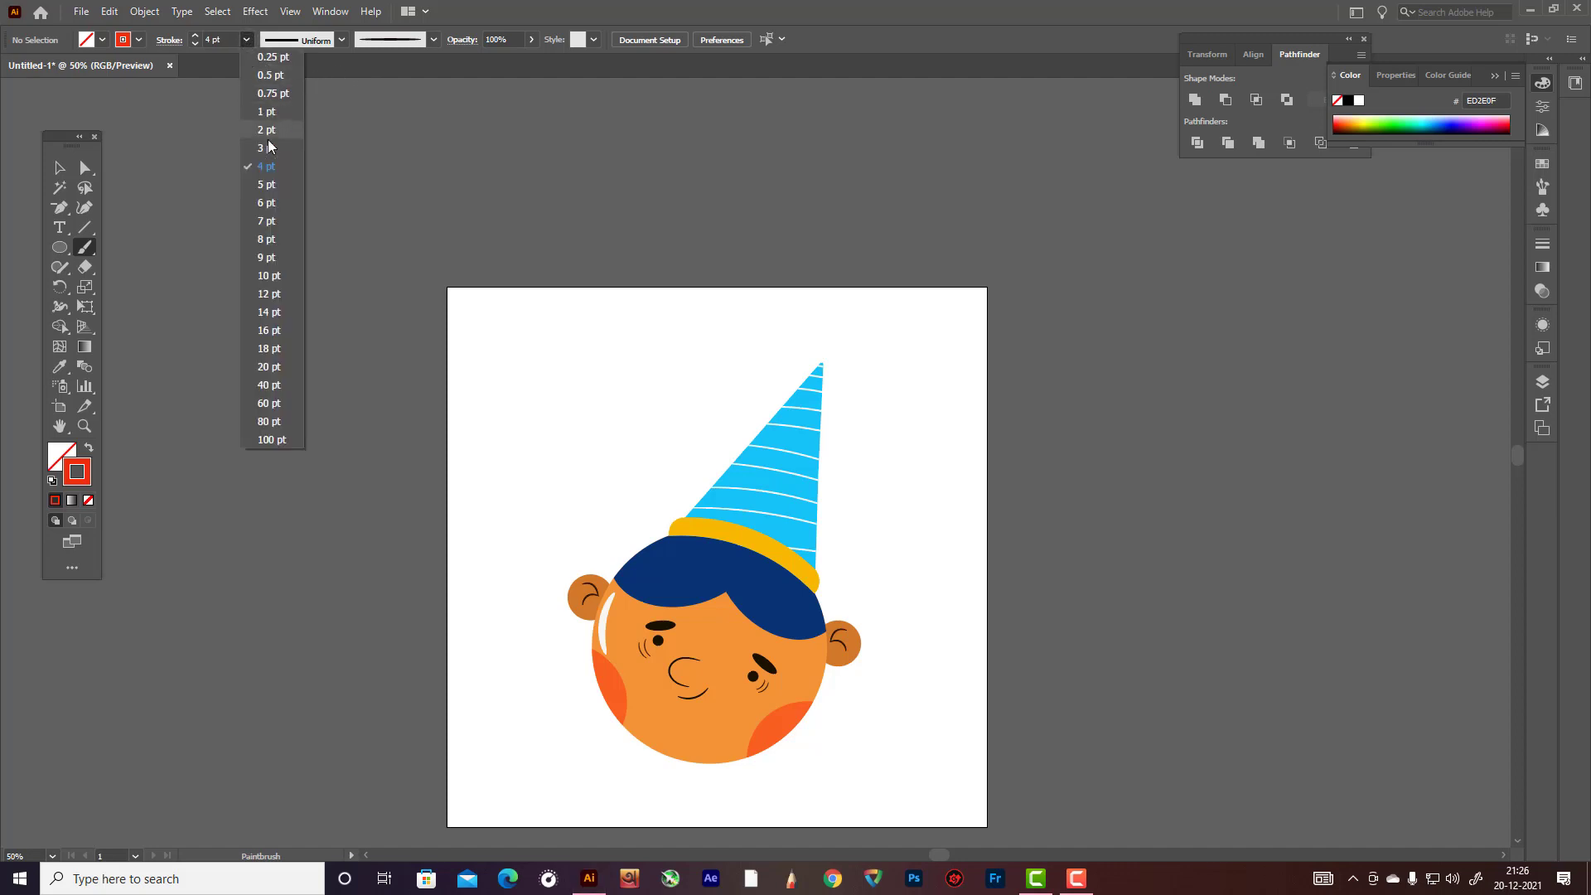
pyautogui.click(273, 184)
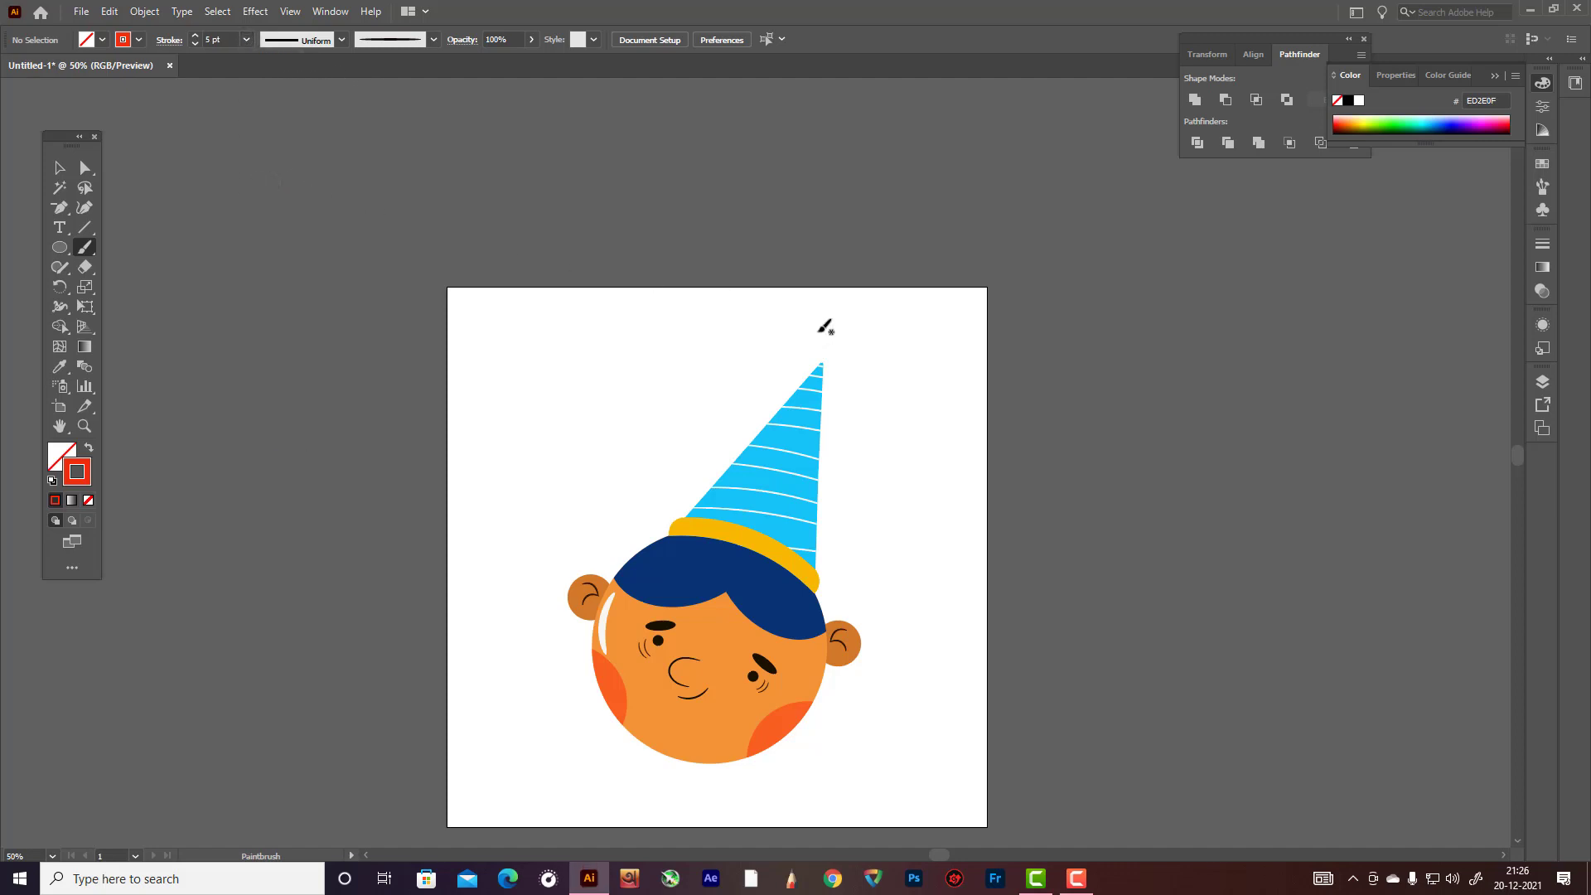
# - Paint a short curved red stroke rising to the left from the hat's tip and set its weight to 4 pt
pyautogui.moveTo(829, 345); pyautogui.dragTo(826, 362)
pyautogui.press('v')
pyautogui.click(826, 351)
pyautogui.click(246, 40)
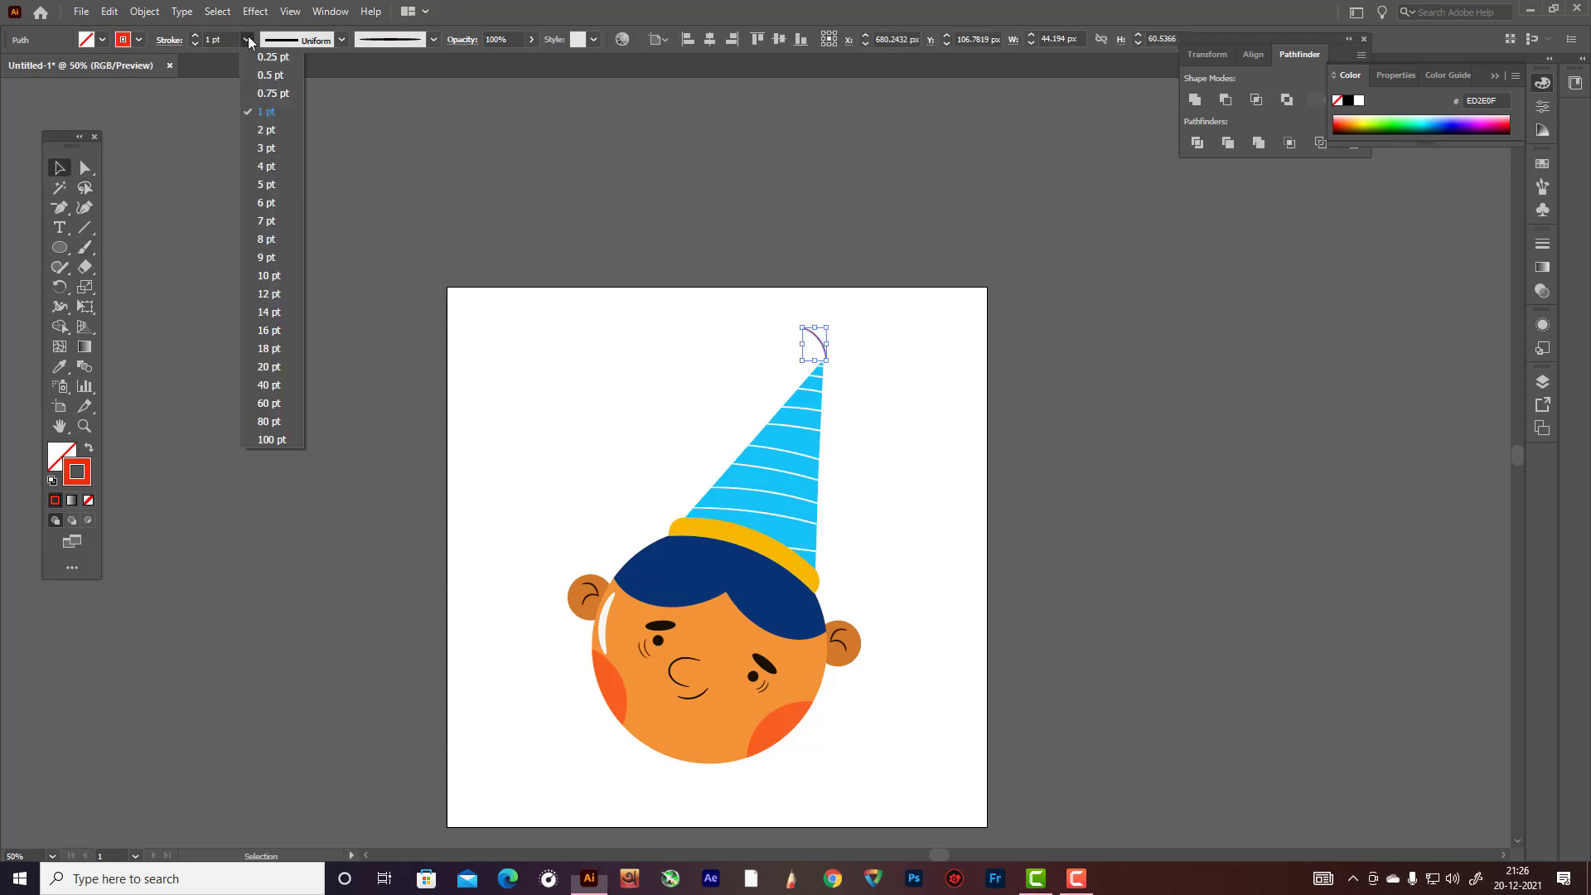
pyautogui.click(265, 166)
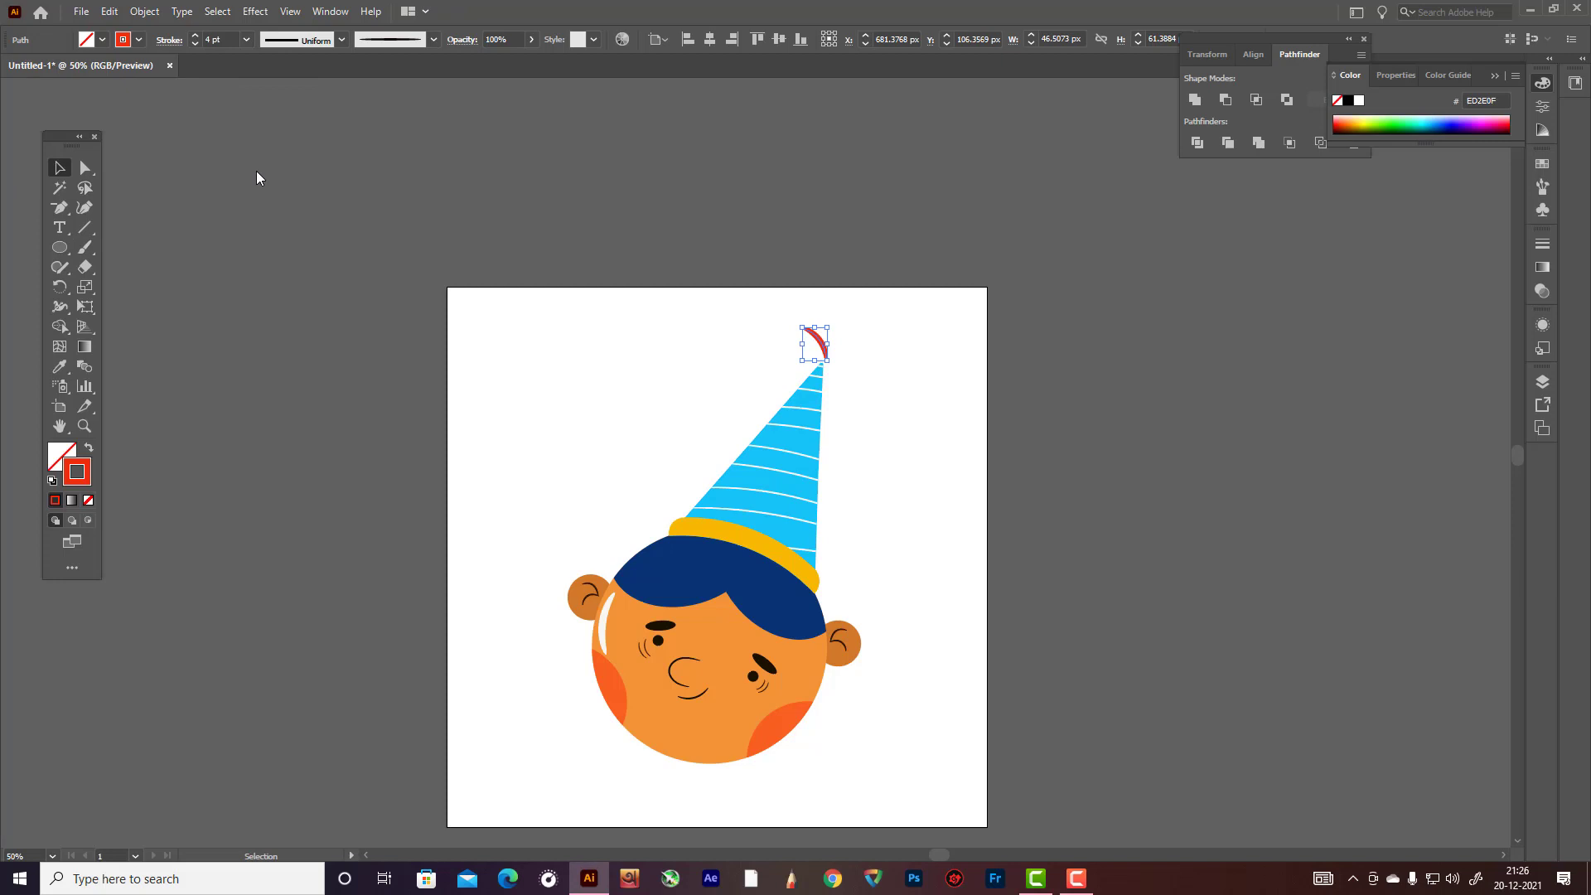
pyautogui.click(742, 322)
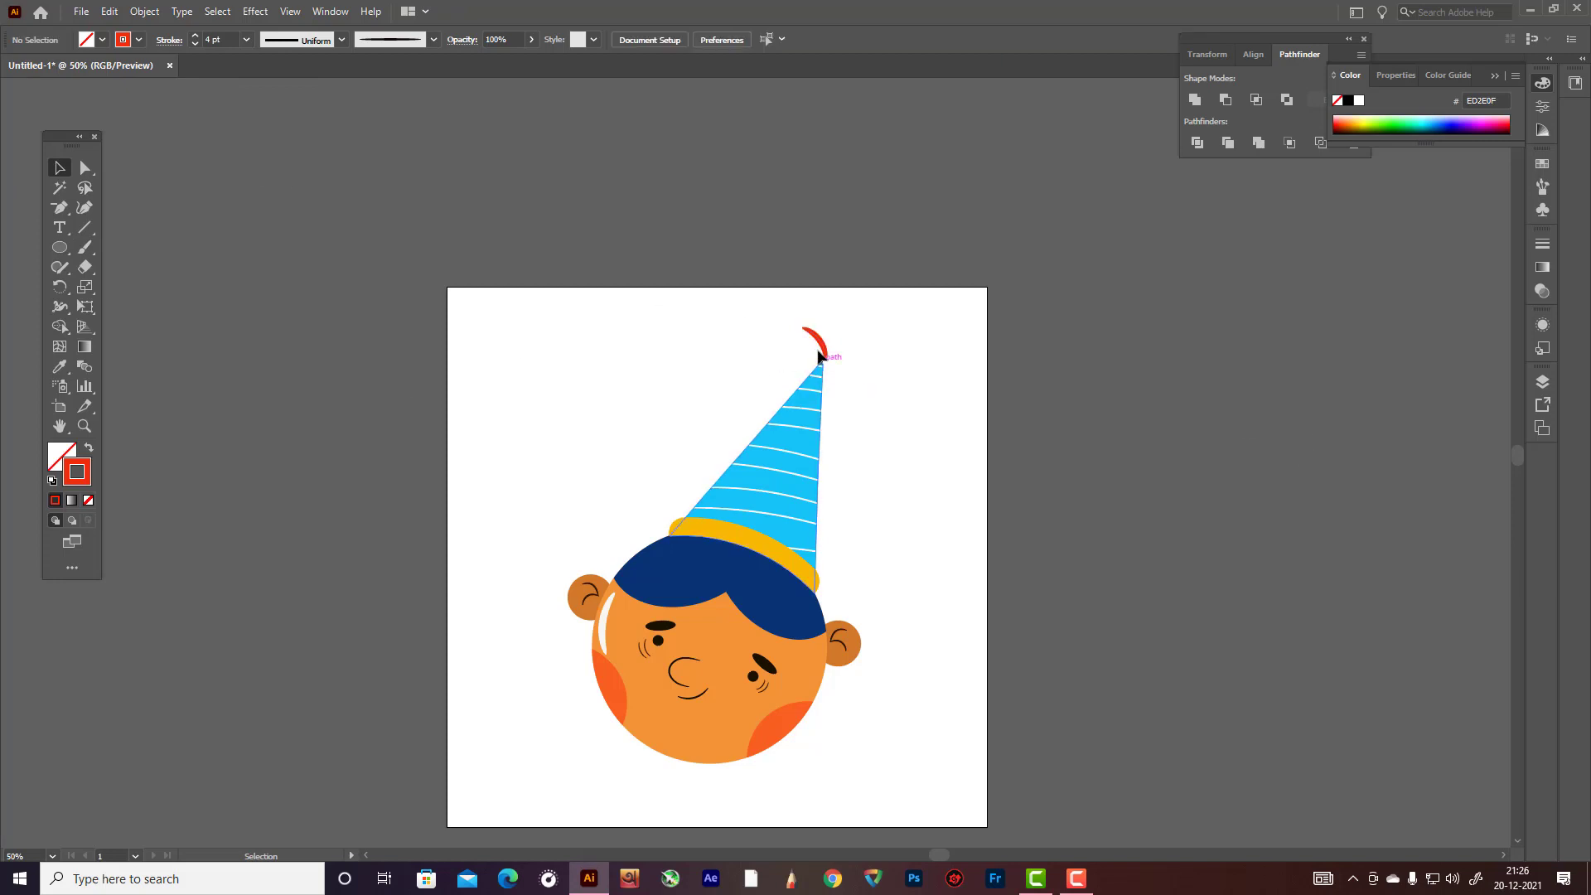
# - Paint more curved red strokes radiating in all directions around the hat's tip to form a firework-like tassel
pyautogui.click(84, 247)
pyautogui.moveTo(830, 359)
pyautogui.mouseDown()
pyautogui.moveTo(872, 359)
pyautogui.moveTo(775, 344)
pyautogui.moveTo(845, 412)
pyautogui.mouseUp()
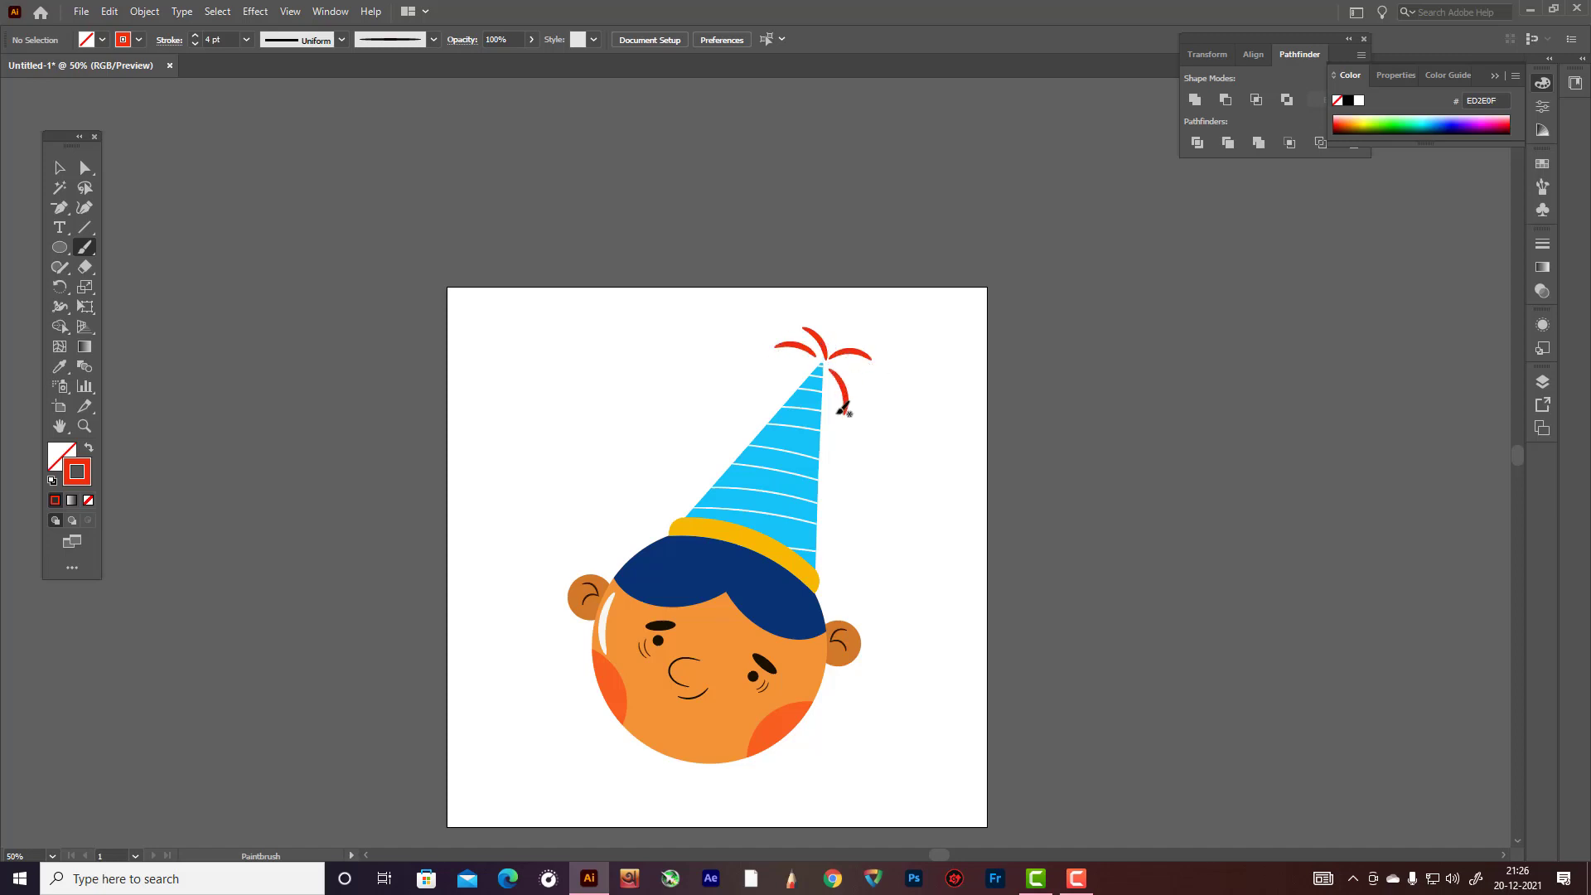
pyautogui.moveTo(830, 356)
pyautogui.mouseDown()
pyautogui.moveTo(859, 314)
pyautogui.moveTo(863, 386)
pyautogui.moveTo(767, 383)
pyautogui.mouseUp()
pyautogui.moveTo(611, 449)
pyautogui.mouseDown()
pyautogui.moveTo(603, 481)
pyautogui.moveTo(639, 458)
pyautogui.mouseUp()
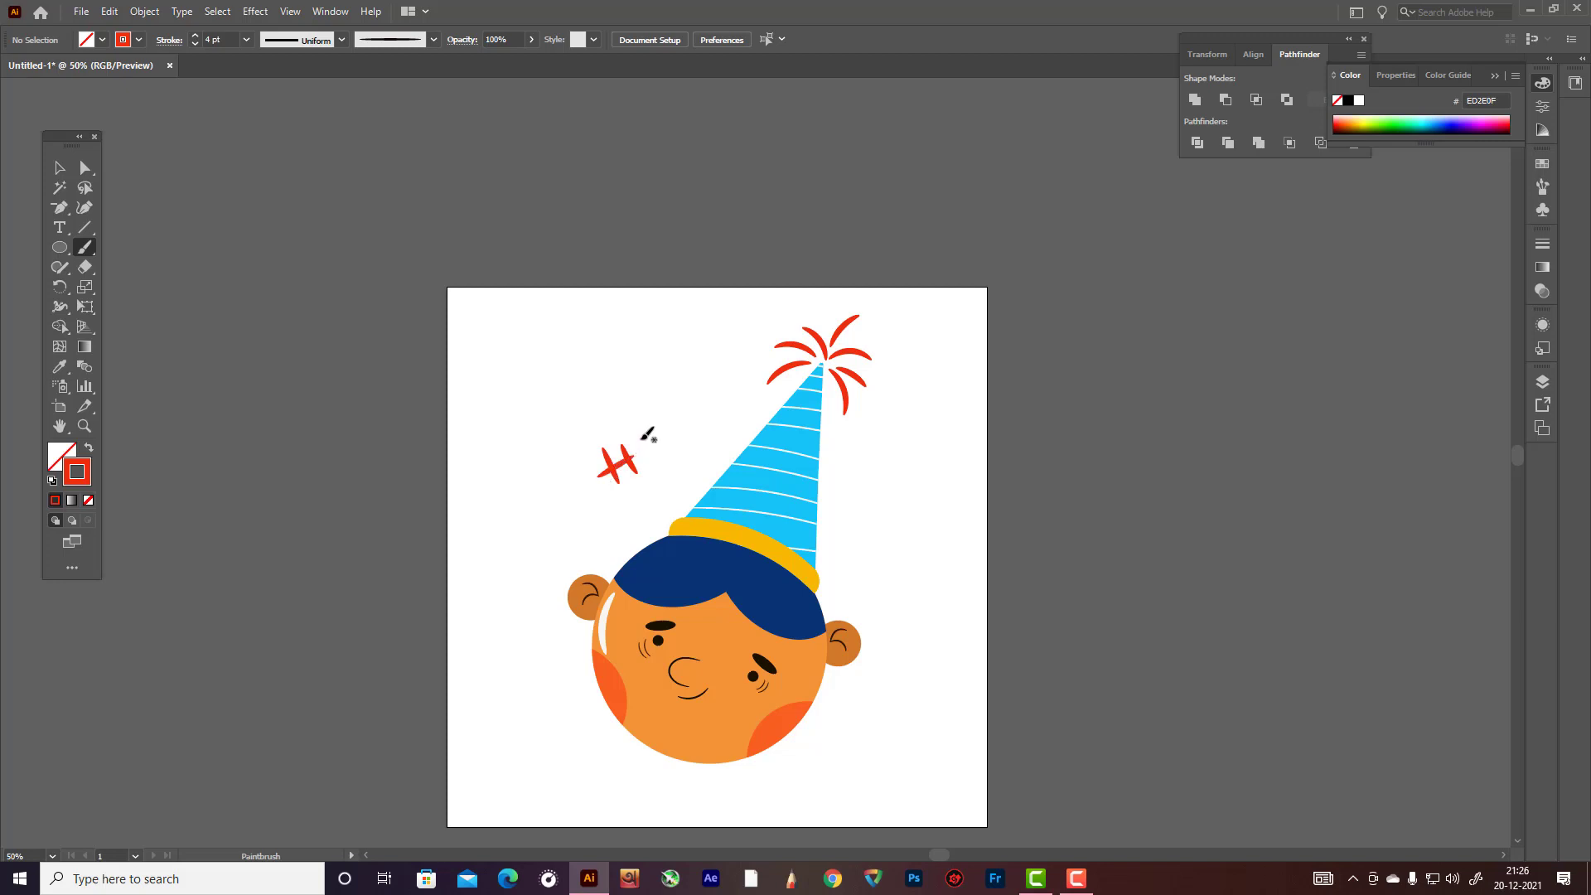
pyautogui.hotkey('ctrl', 'z')
pyautogui.hotkey('ctrl', 'z')
pyautogui.hotkey('ctrl', 'z')
# - Paint the word HAPPY in red with the 5 pt. Oval brush, slanting upward to the left of the hat
pyautogui.click(433, 39)
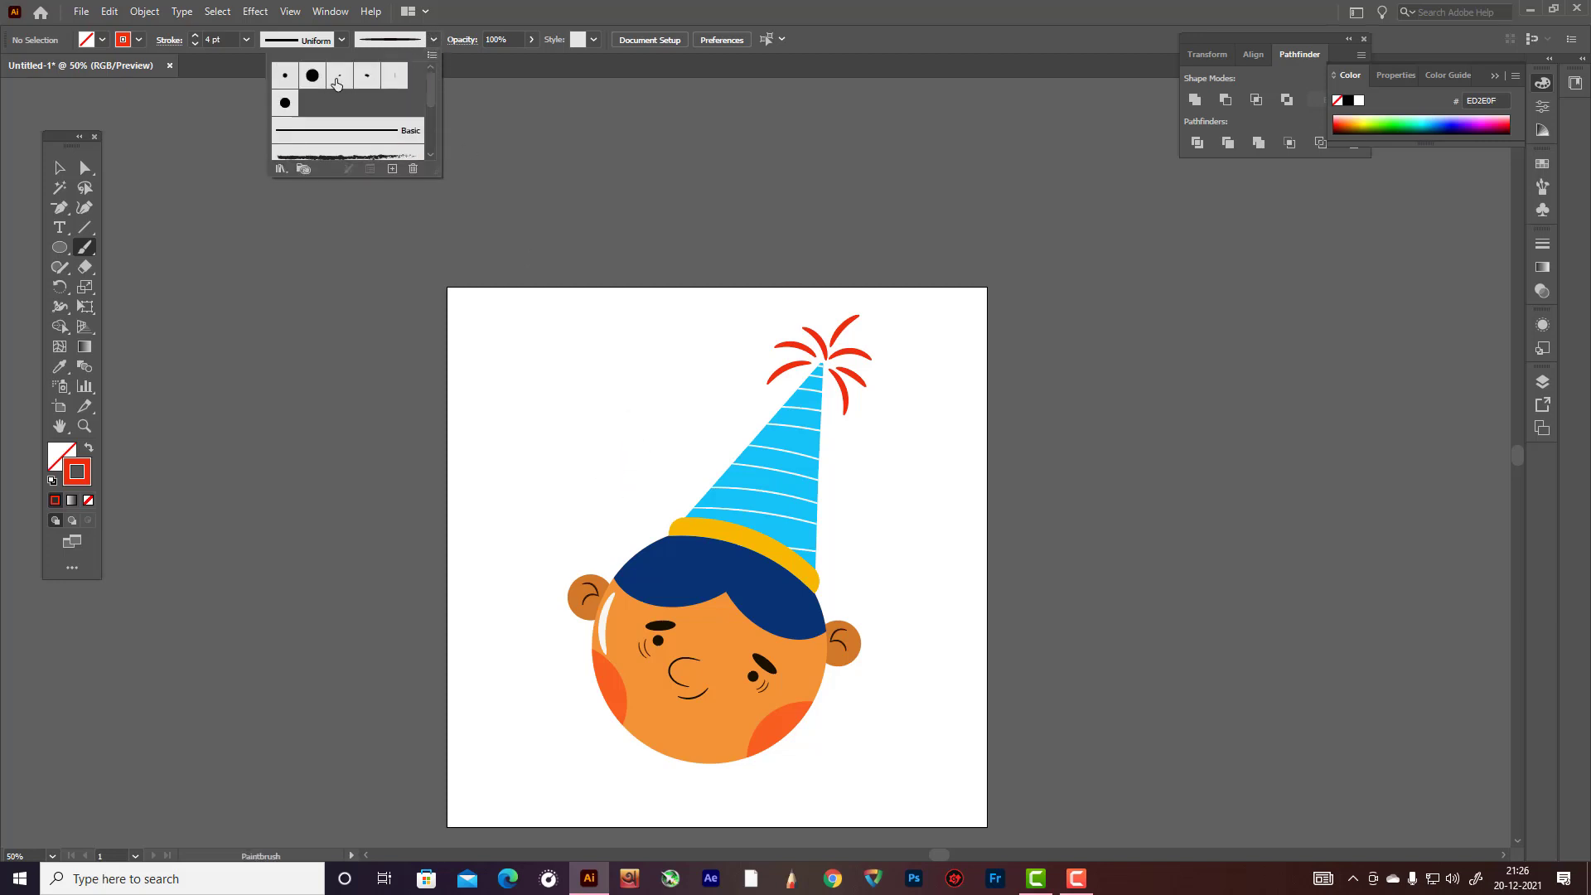
pyautogui.click(368, 77)
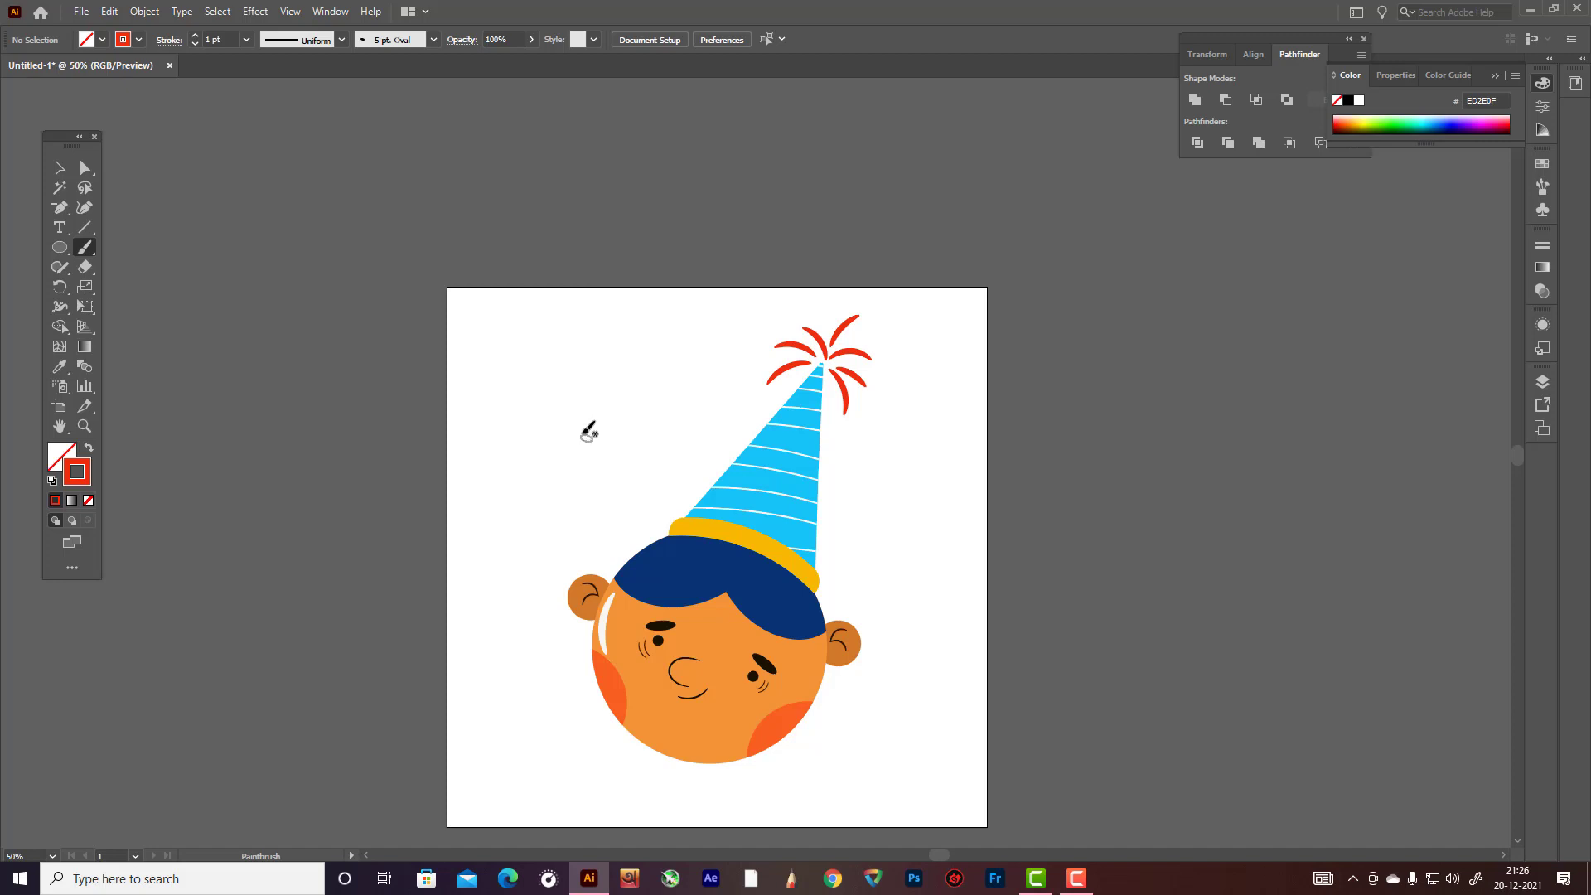
pyautogui.moveTo(580, 434); pyautogui.dragTo(605, 480)
pyautogui.moveTo(598, 426); pyautogui.dragTo(622, 463)
pyautogui.moveTo(580, 465)
pyautogui.mouseDown()
pyautogui.moveTo(623, 422)
pyautogui.moveTo(634, 455)
pyautogui.mouseUp()
pyautogui.moveTo(622, 421); pyautogui.dragTo(663, 439)
pyautogui.moveTo(639, 398)
pyautogui.mouseDown()
pyautogui.moveTo(653, 422)
pyautogui.moveTo(684, 406)
pyautogui.moveTo(681, 419)
pyautogui.mouseUp()
pyautogui.moveTo(670, 380); pyautogui.dragTo(718, 414)
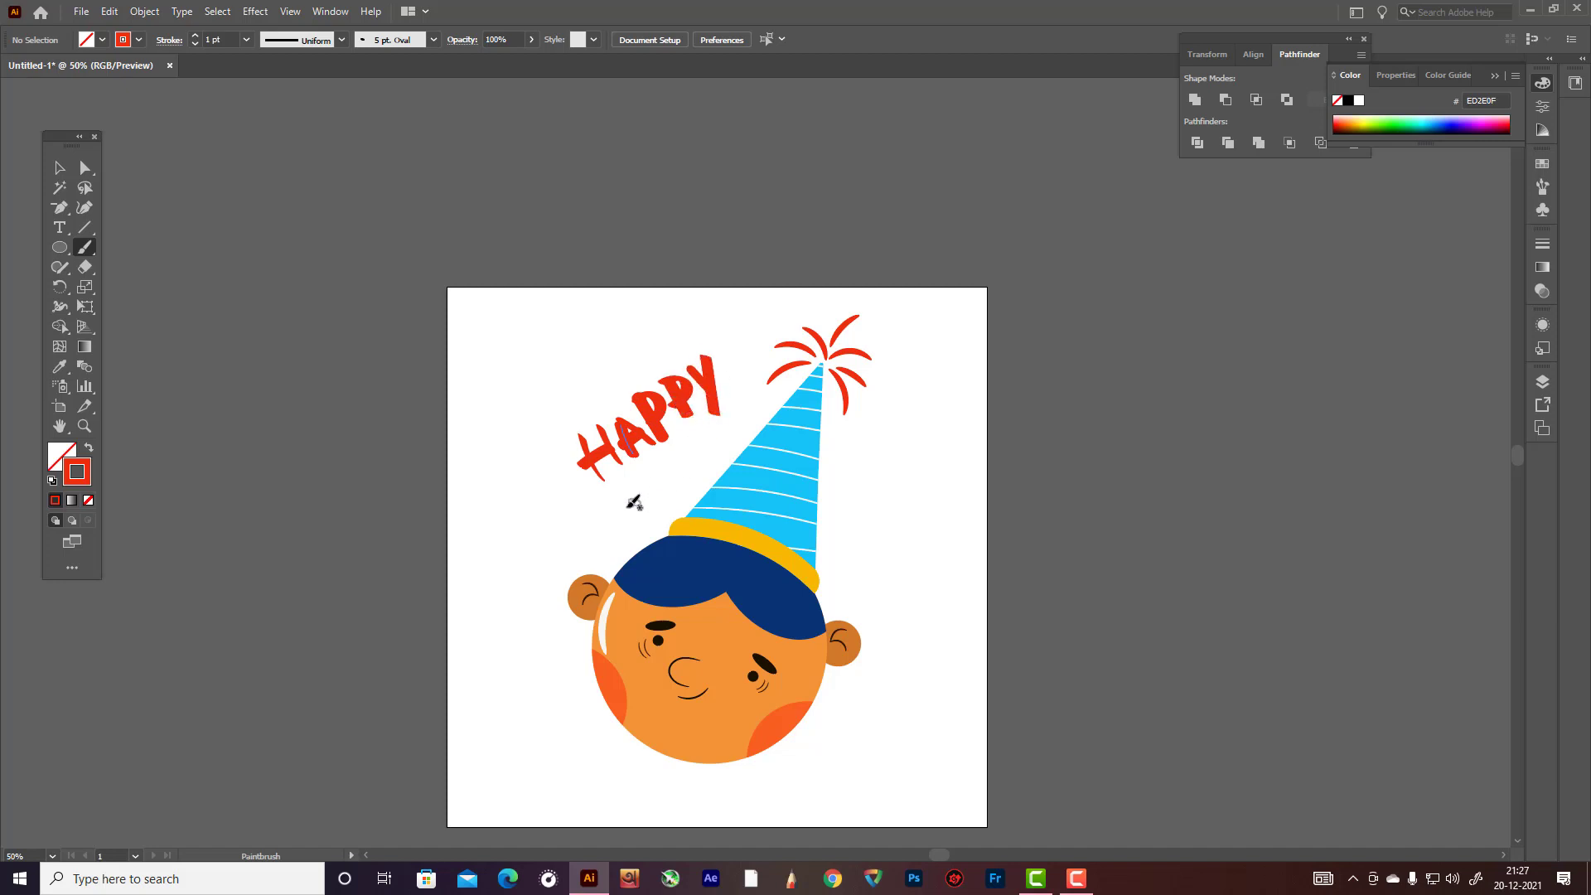
# - Paint B-DAY! in red beneath the word HAPPY, following the same upward slant along the hat
pyautogui.moveTo(597, 495)
pyautogui.mouseDown()
pyautogui.moveTo(668, 481)
pyautogui.moveTo(649, 462)
pyautogui.moveTo(662, 487)
pyautogui.moveTo(691, 470)
pyautogui.mouseUp()
pyautogui.moveTo(684, 433)
pyautogui.mouseDown()
pyautogui.moveTo(709, 457)
pyautogui.moveTo(719, 441)
pyautogui.moveTo(718, 458)
pyautogui.mouseUp()
pyautogui.moveTo(740, 394); pyautogui.dragTo(745, 429)
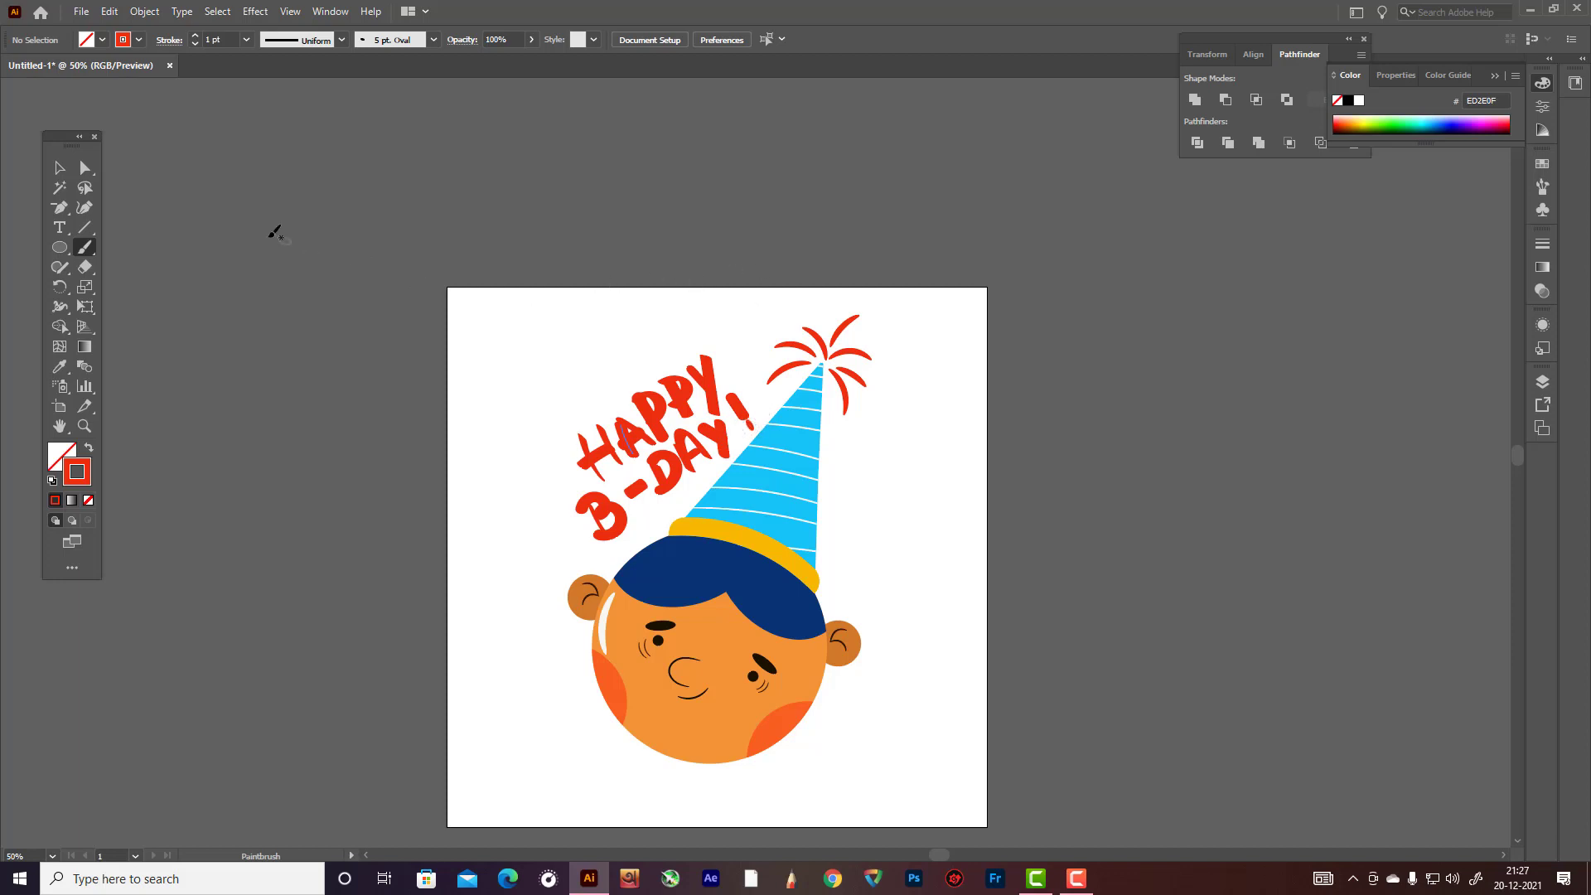
# - Select all the brush strokes of the word HAPPY and convert them to filled shapes with Outline Stroke
pyautogui.press('v')
pyautogui.moveTo(541, 414); pyautogui.dragTo(728, 356)
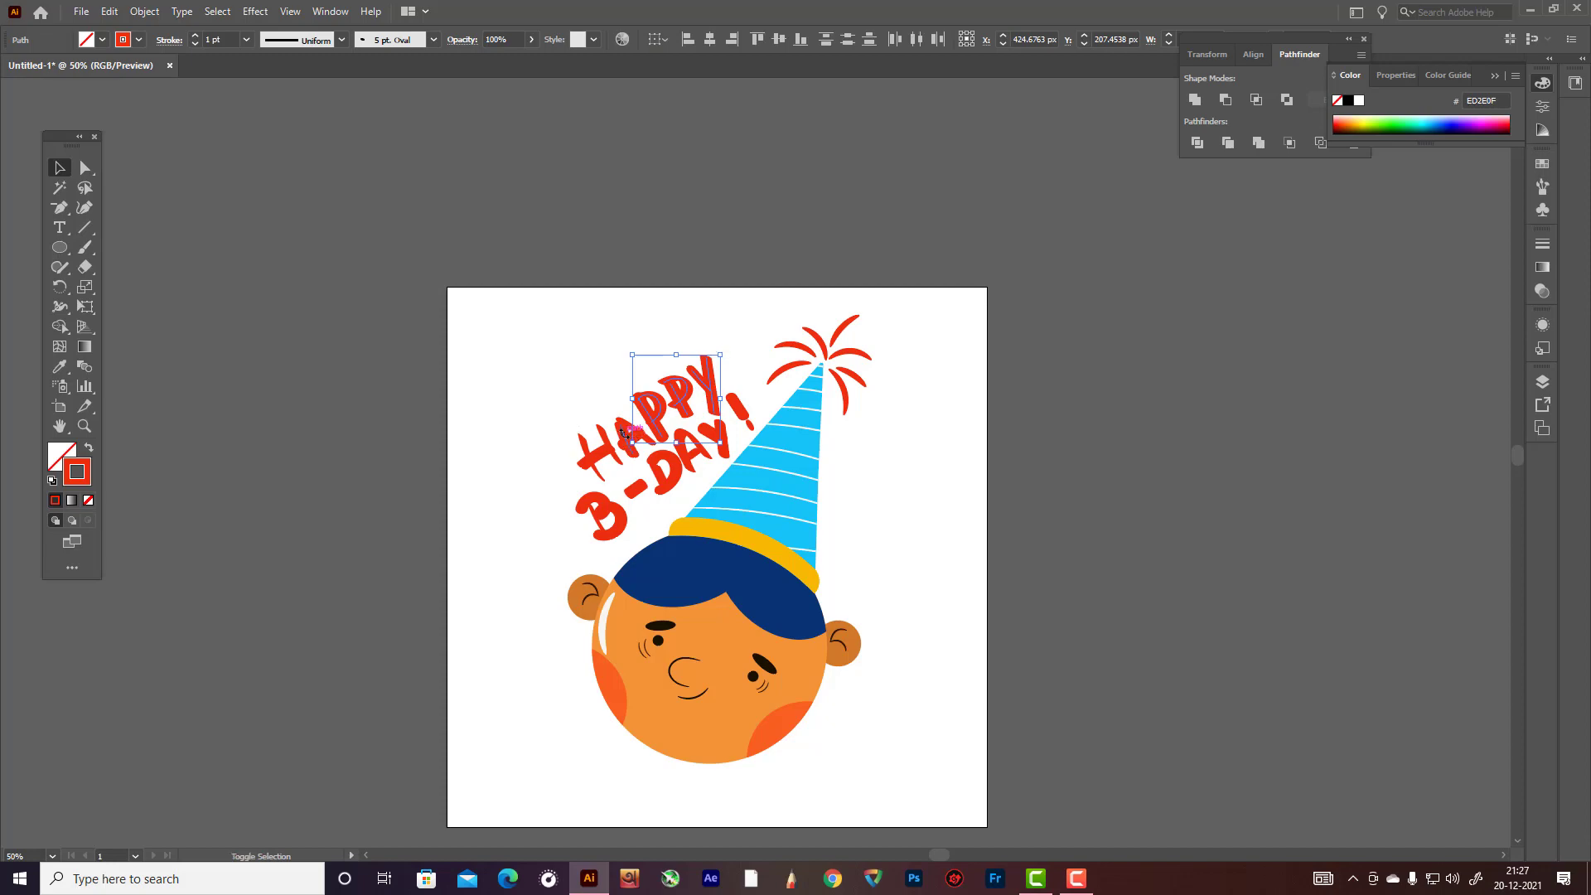
pyautogui.scroll(4, 620, 437)
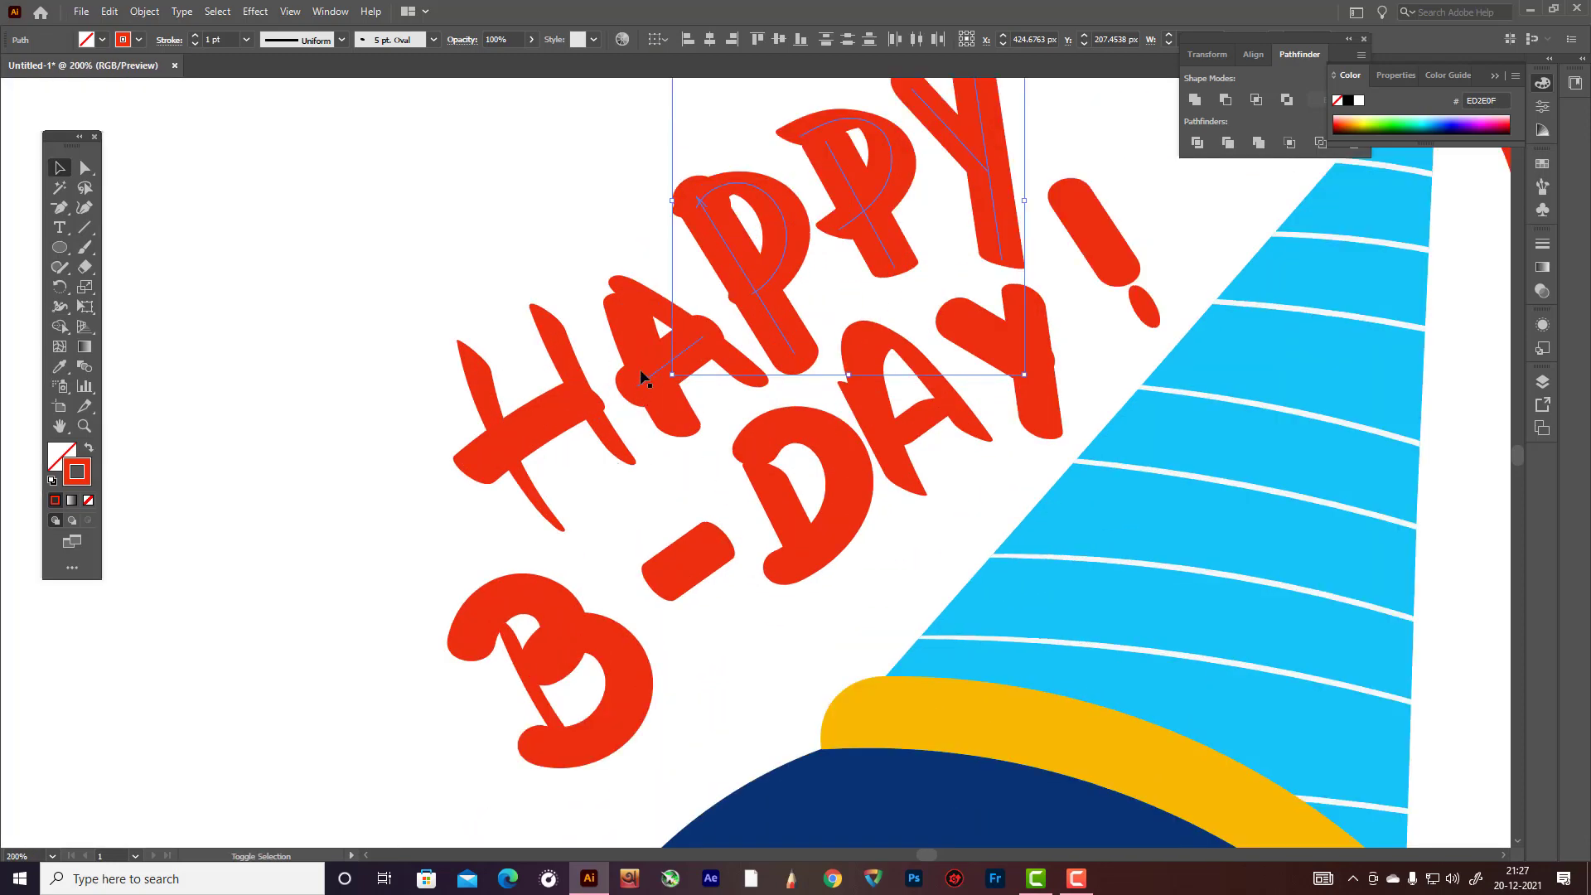
pyautogui.keyDown('shift'); pyautogui.click(659, 325); pyautogui.keyUp('shift')
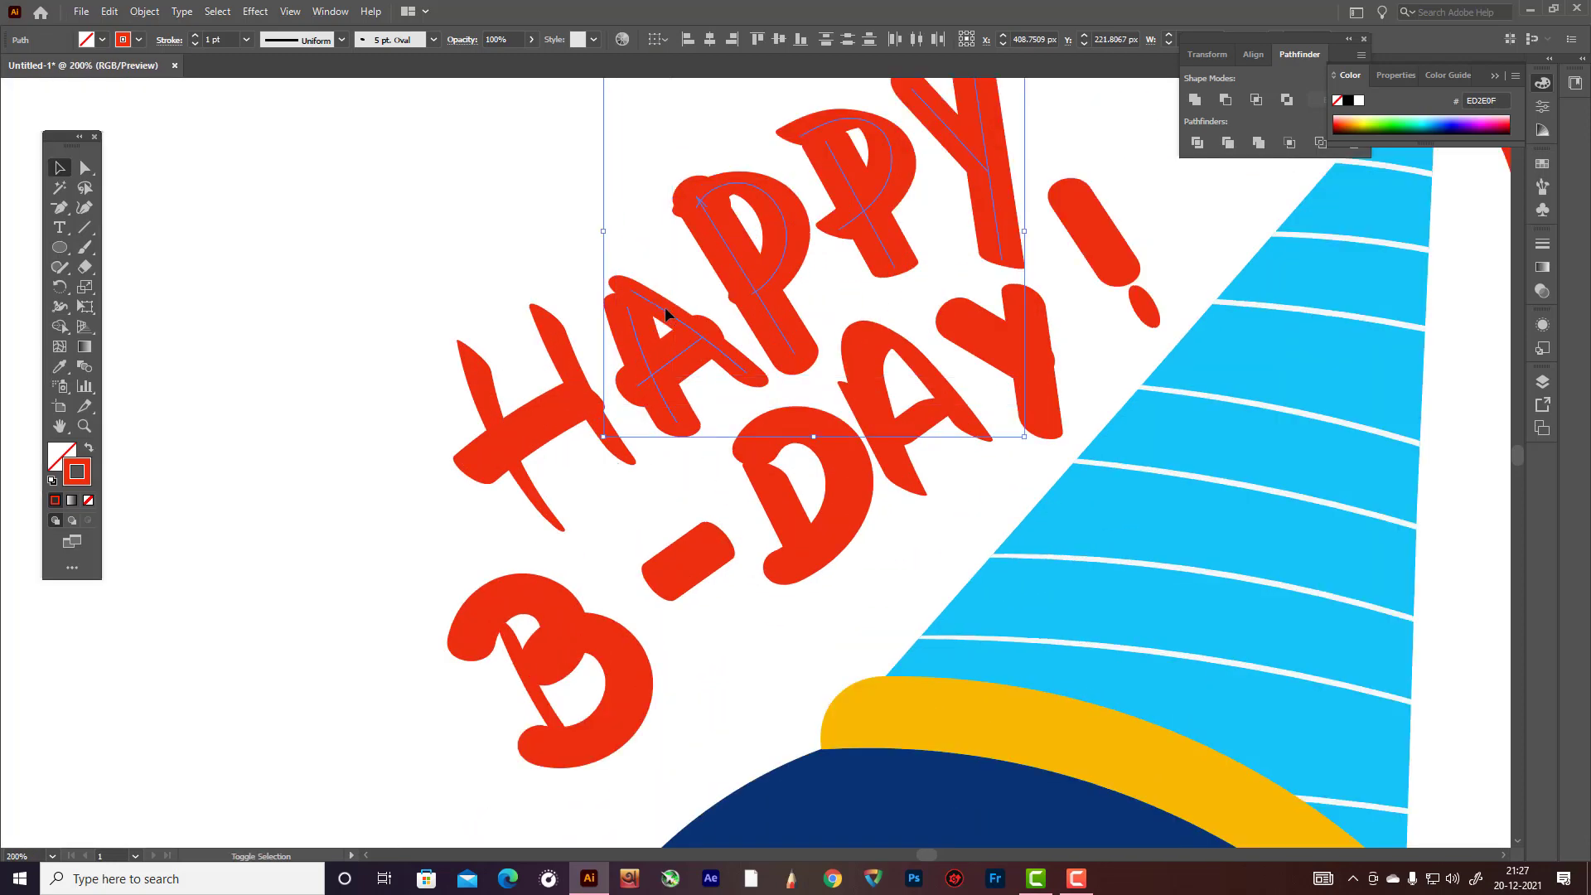
pyautogui.keyDown('shift'); pyautogui.click(568, 379); pyautogui.keyUp('shift')
pyautogui.keyDown('shift'); pyautogui.click(539, 416); pyautogui.keyUp('shift')
pyautogui.keyDown('shift'); pyautogui.click(498, 415); pyautogui.keyUp('shift')
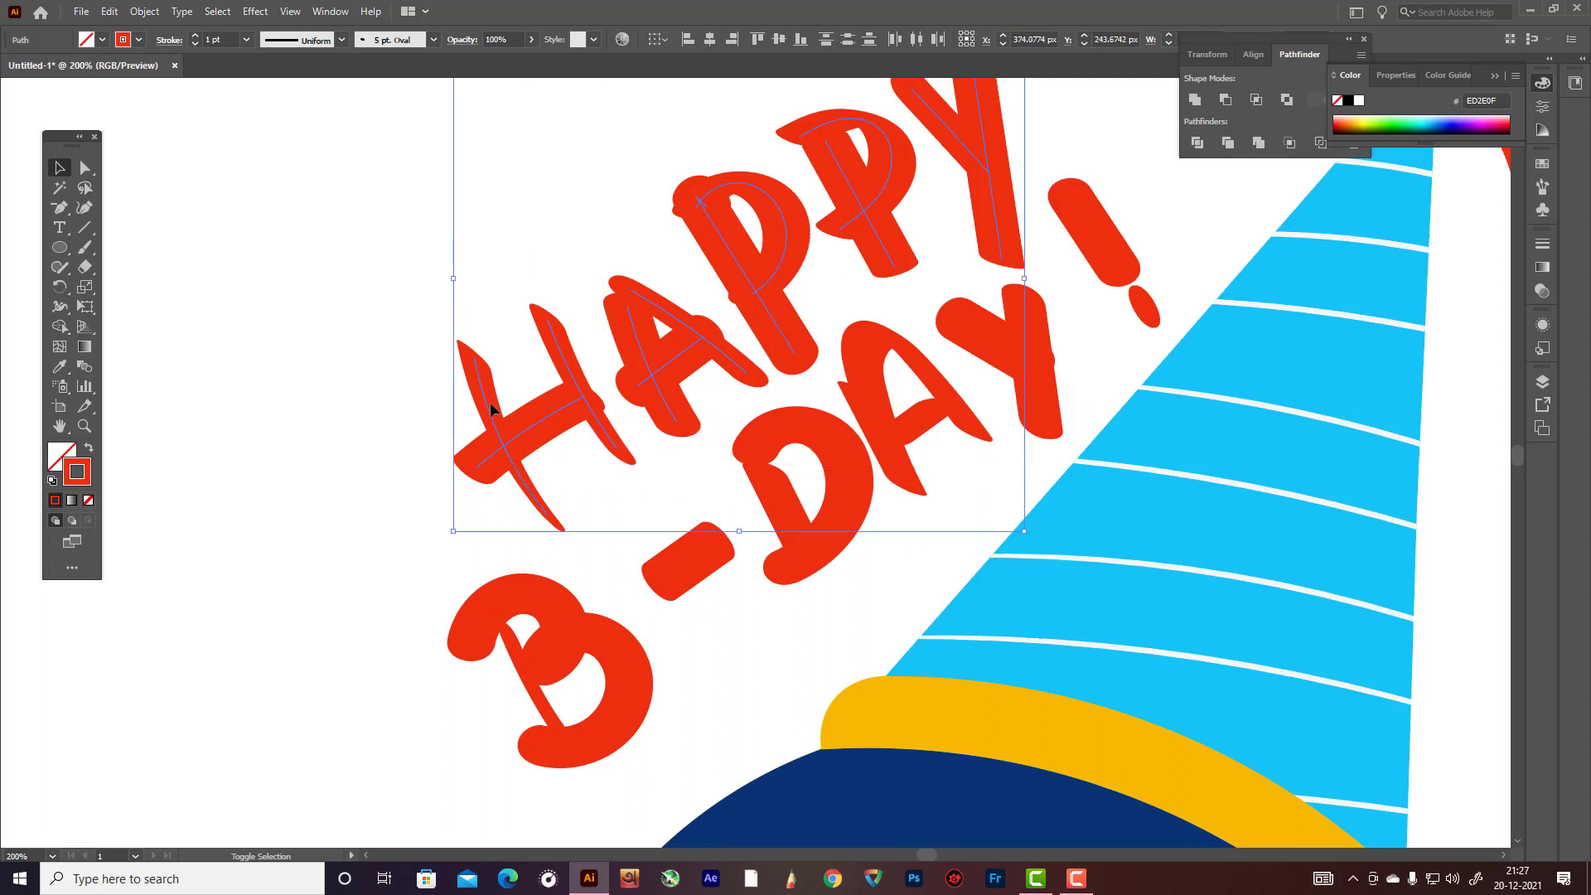
pyautogui.click(144, 11)
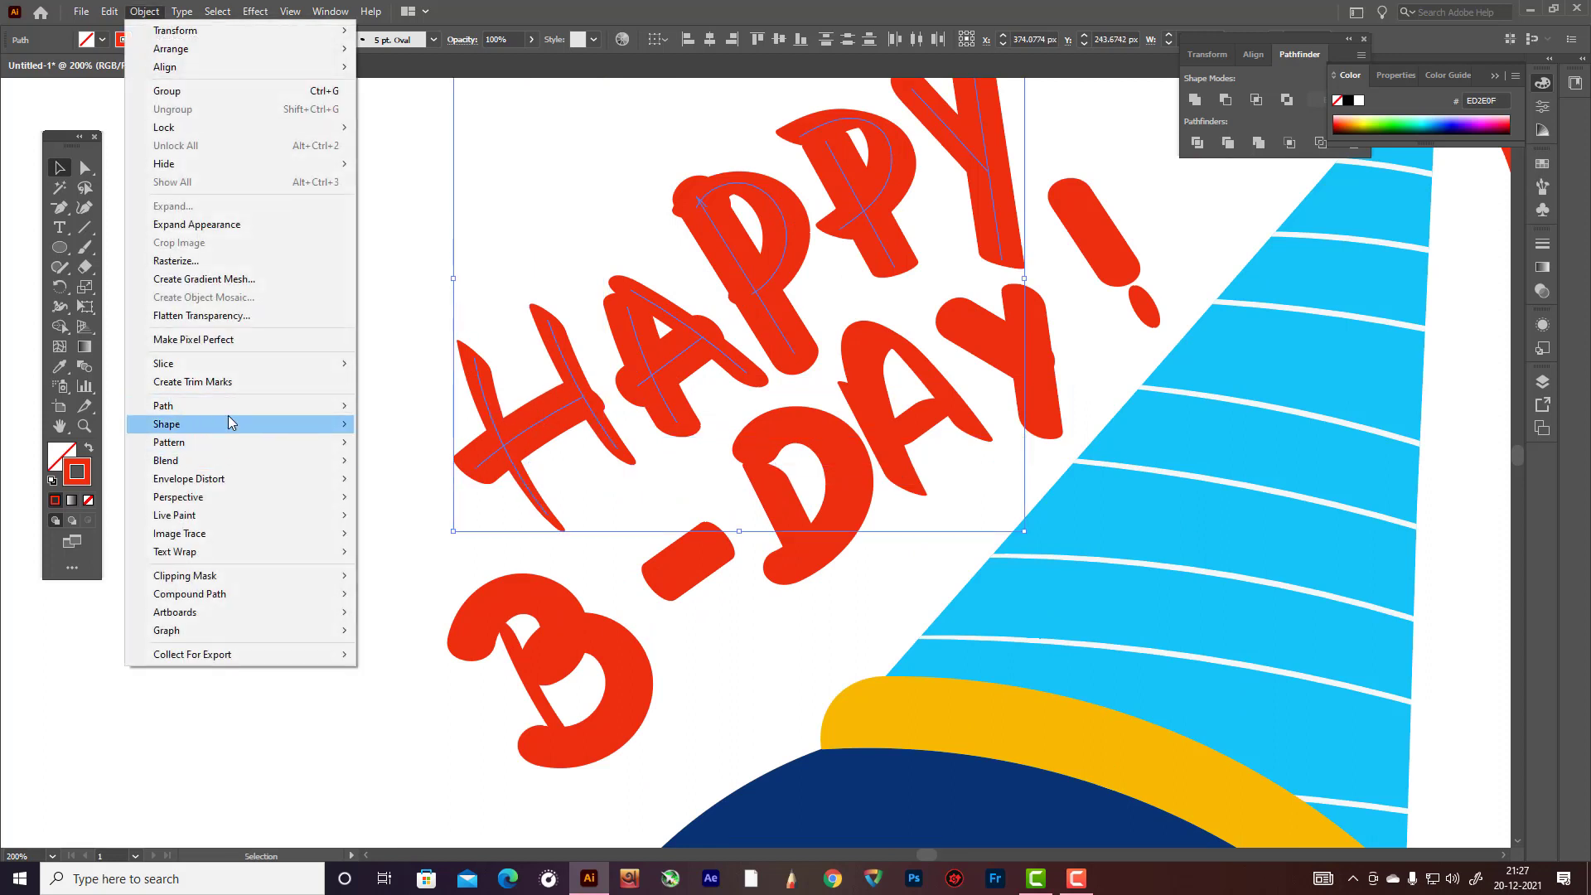
pyautogui.moveTo(234, 414)
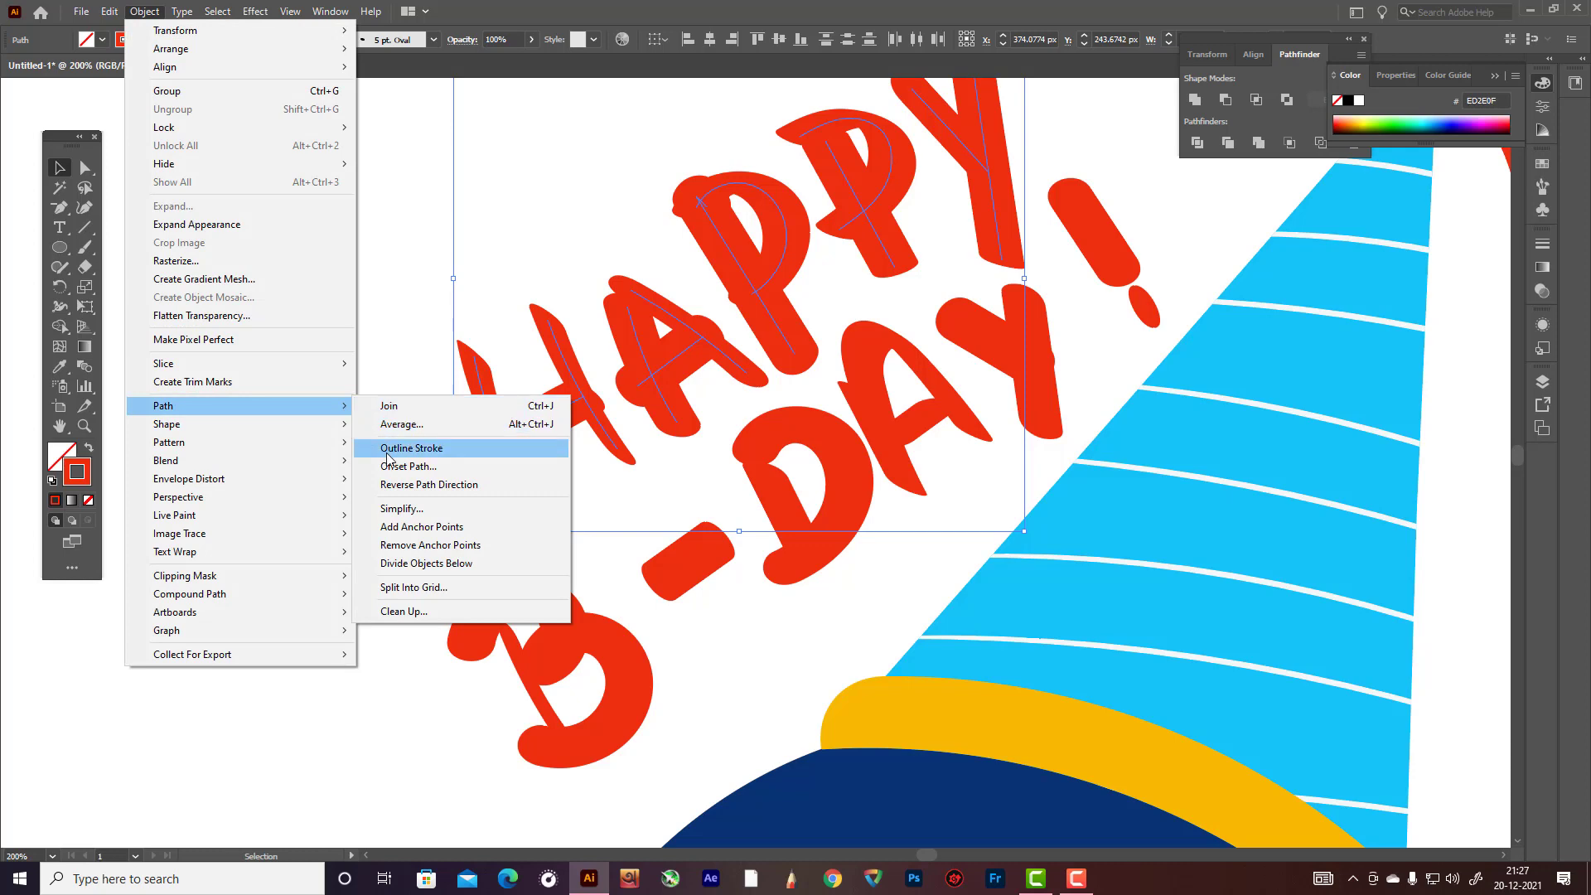
pyautogui.click(383, 451)
# - Fill the outlined HAPPY lettering with yellow F9E100
pyautogui.scroll(3, 334, 439)
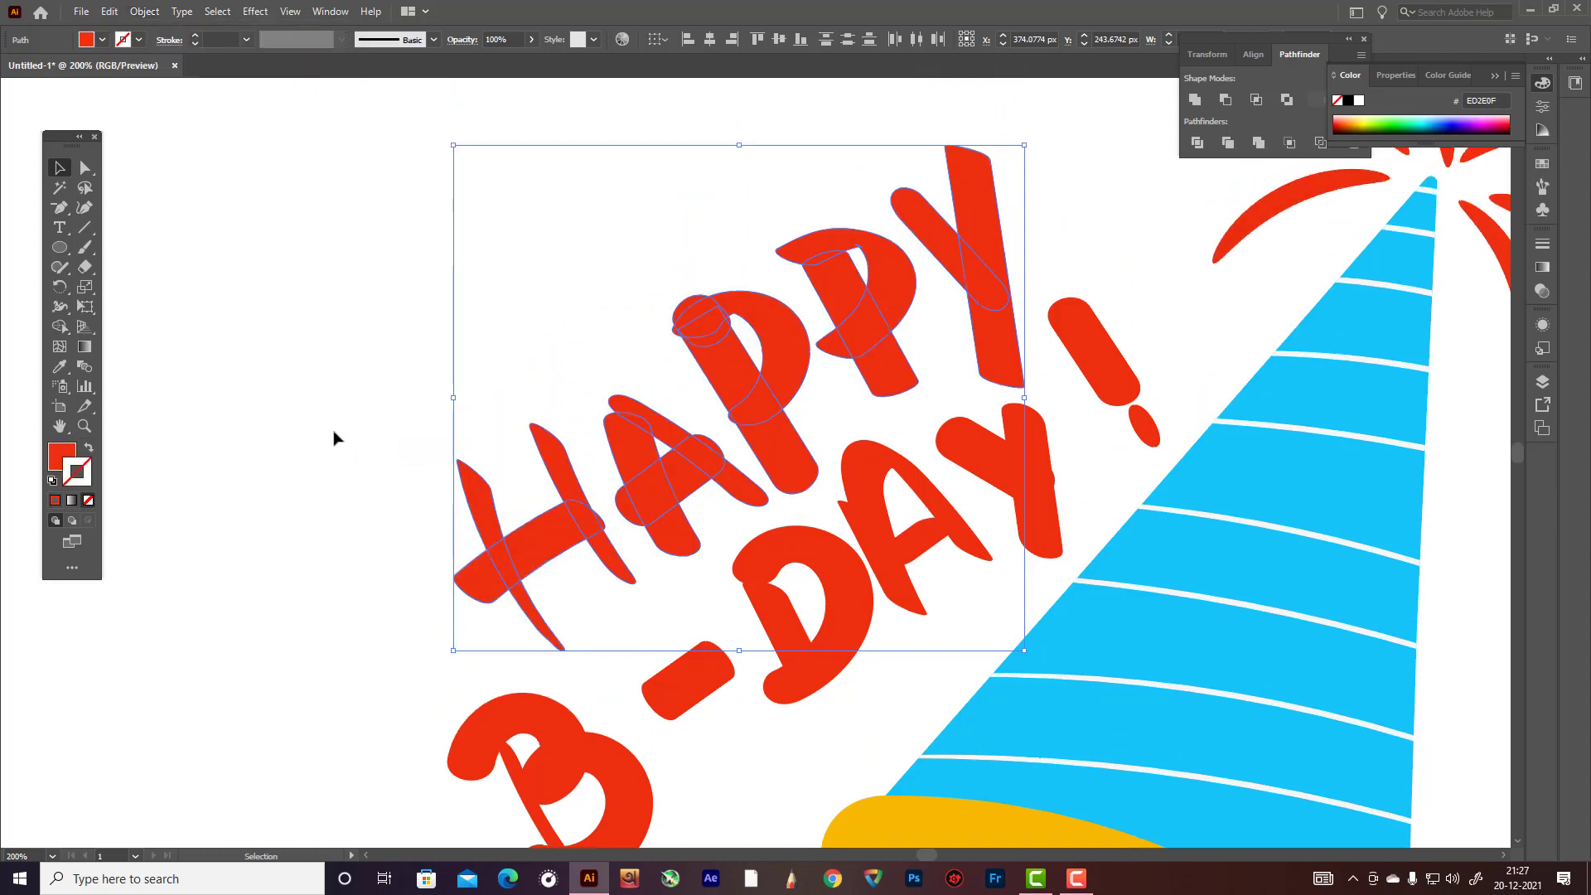
pyautogui.doubleClick(66, 458)
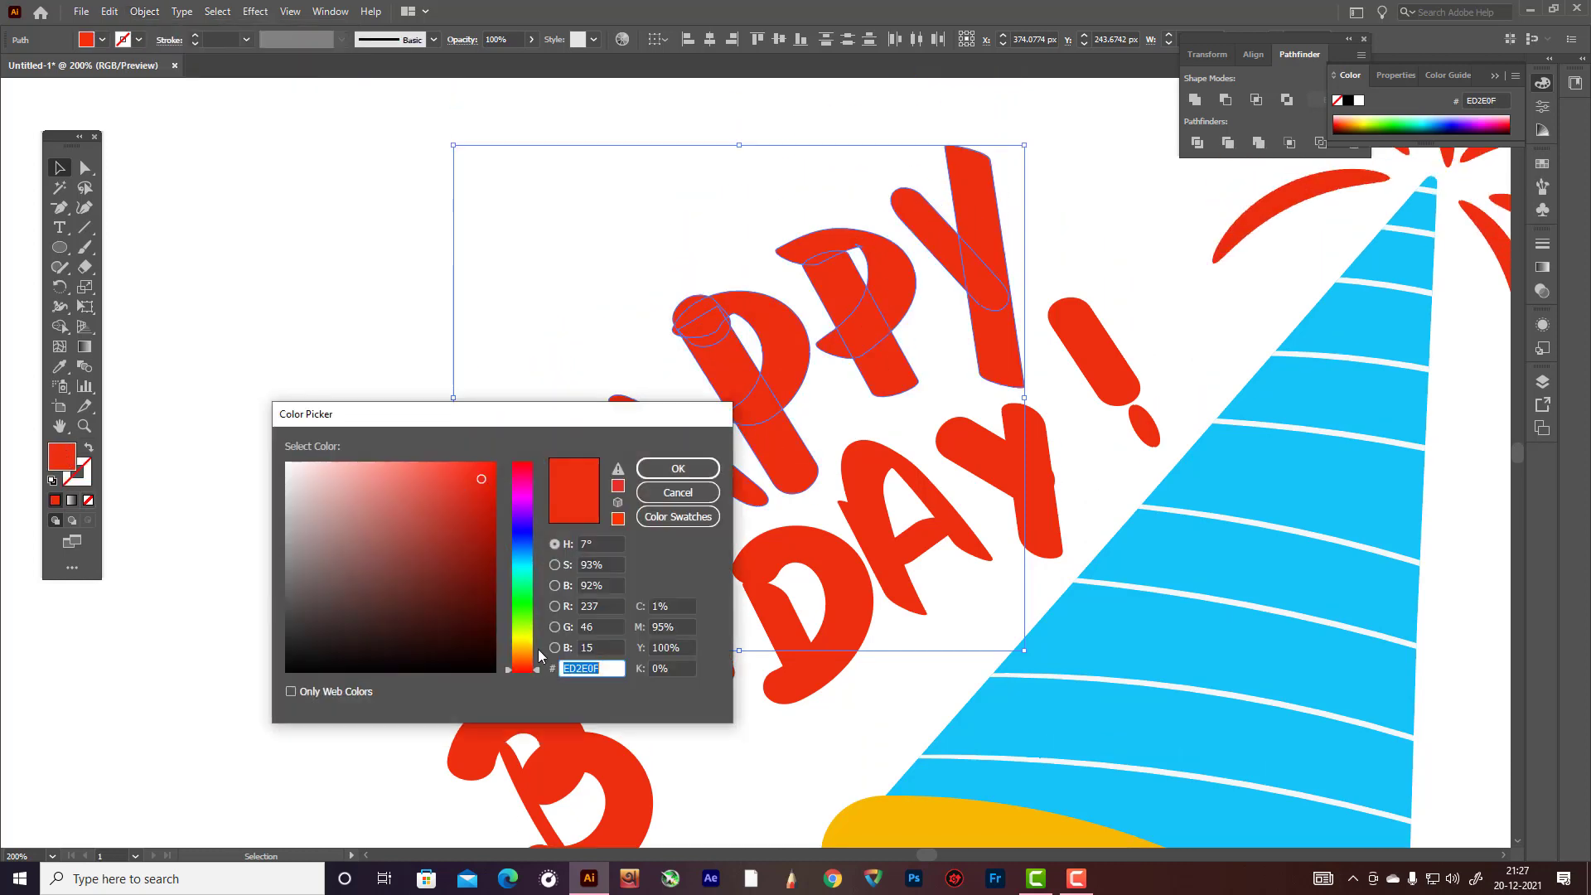
pyautogui.moveTo(539, 655); pyautogui.dragTo(542, 643)
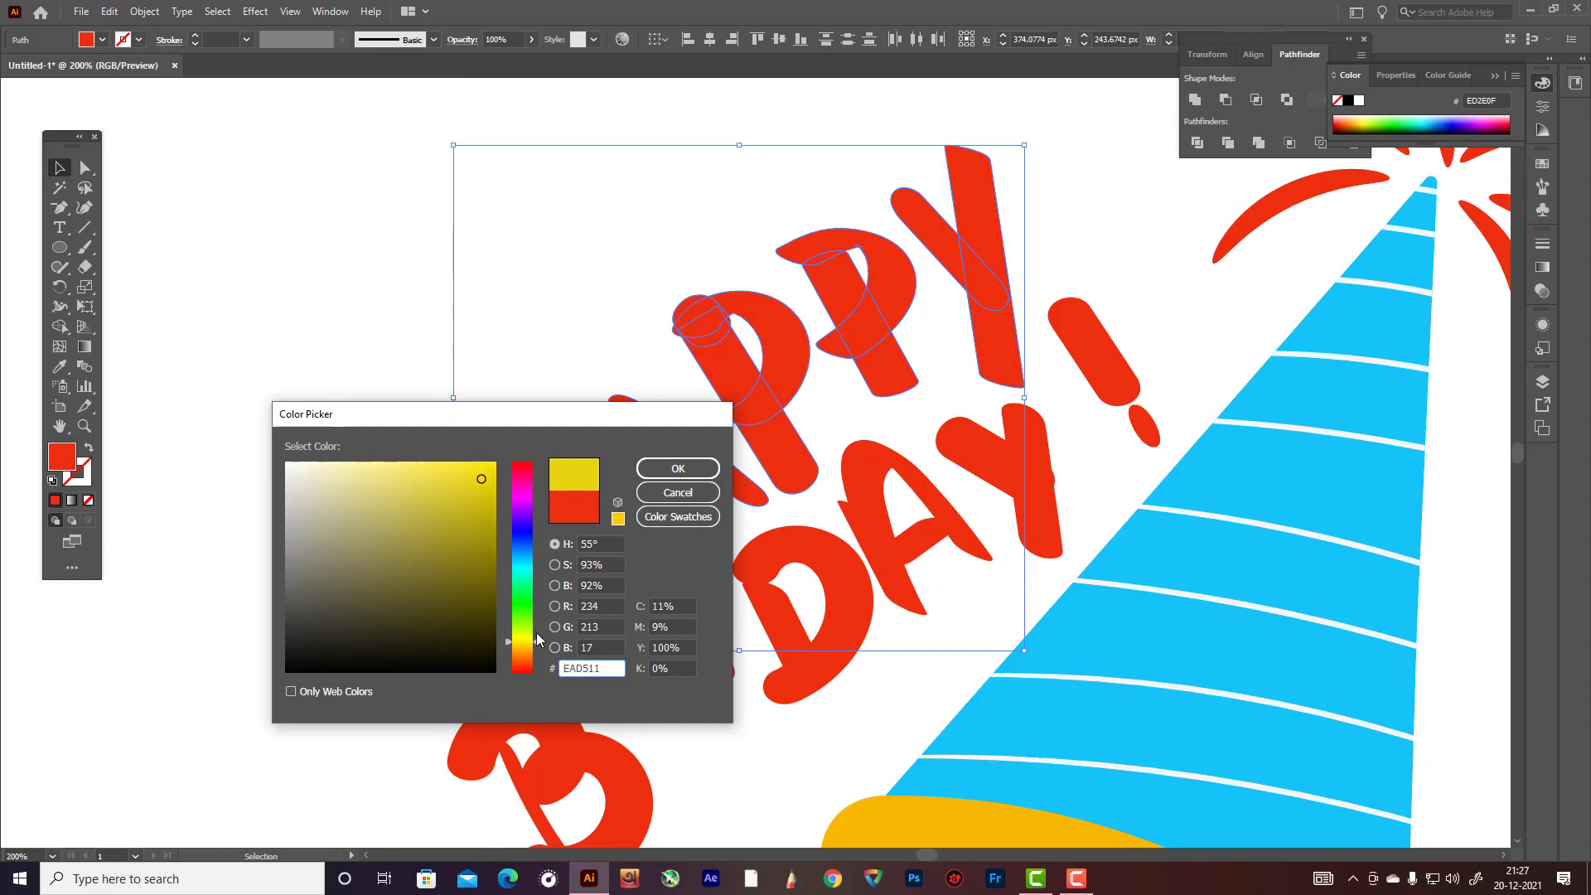
pyautogui.moveTo(488, 493); pyautogui.dragTo(499, 464)
pyautogui.click(678, 468)
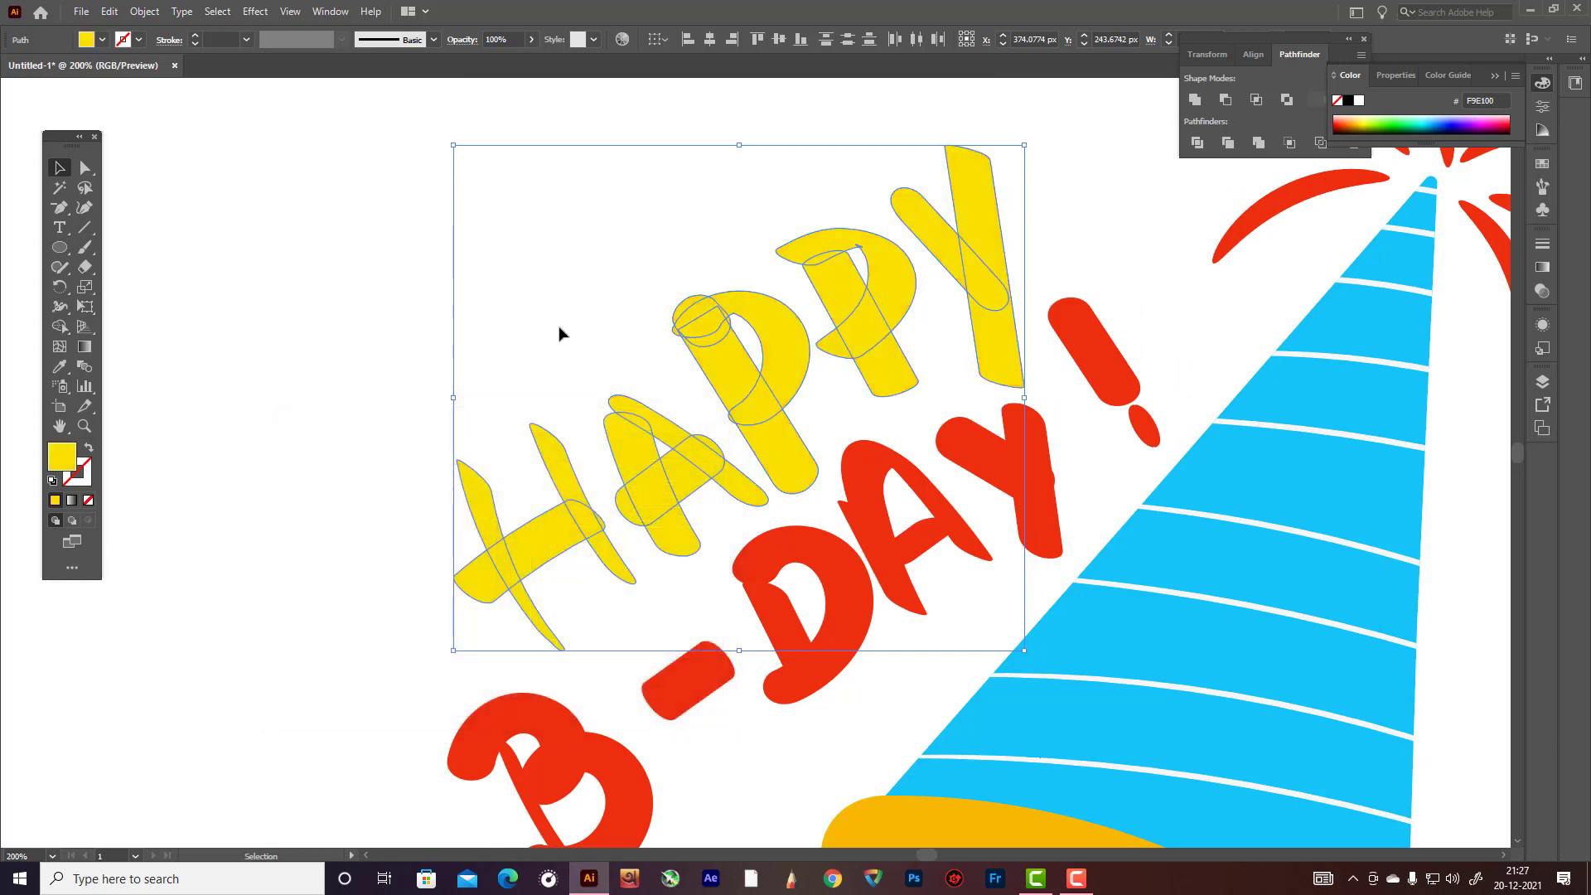
pyautogui.hotkey('ctrl', '0')
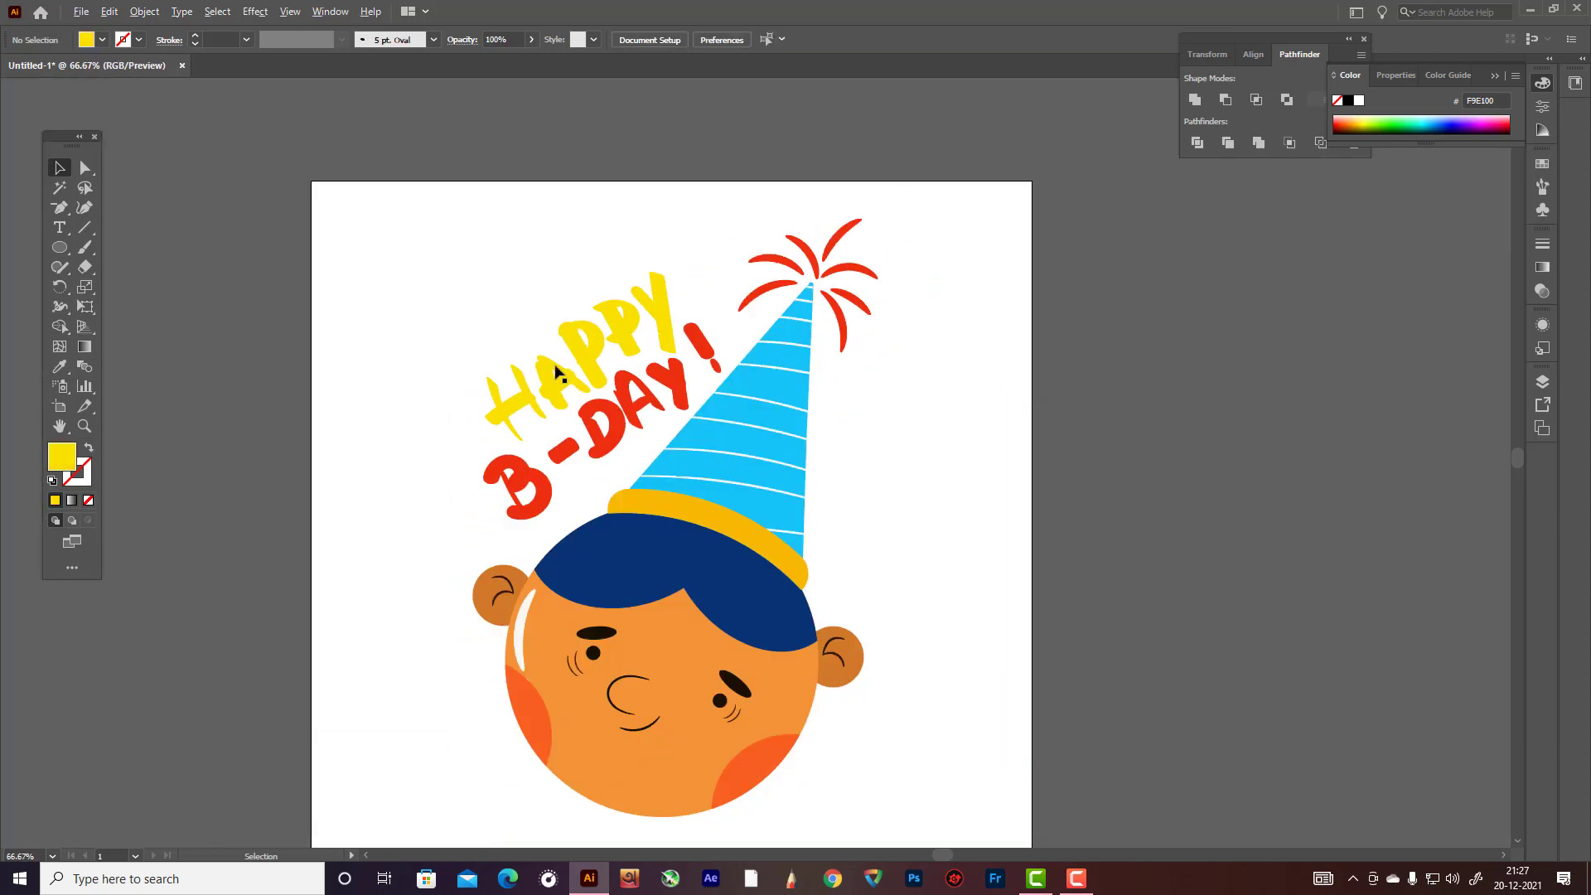
pyautogui.click(498, 476)
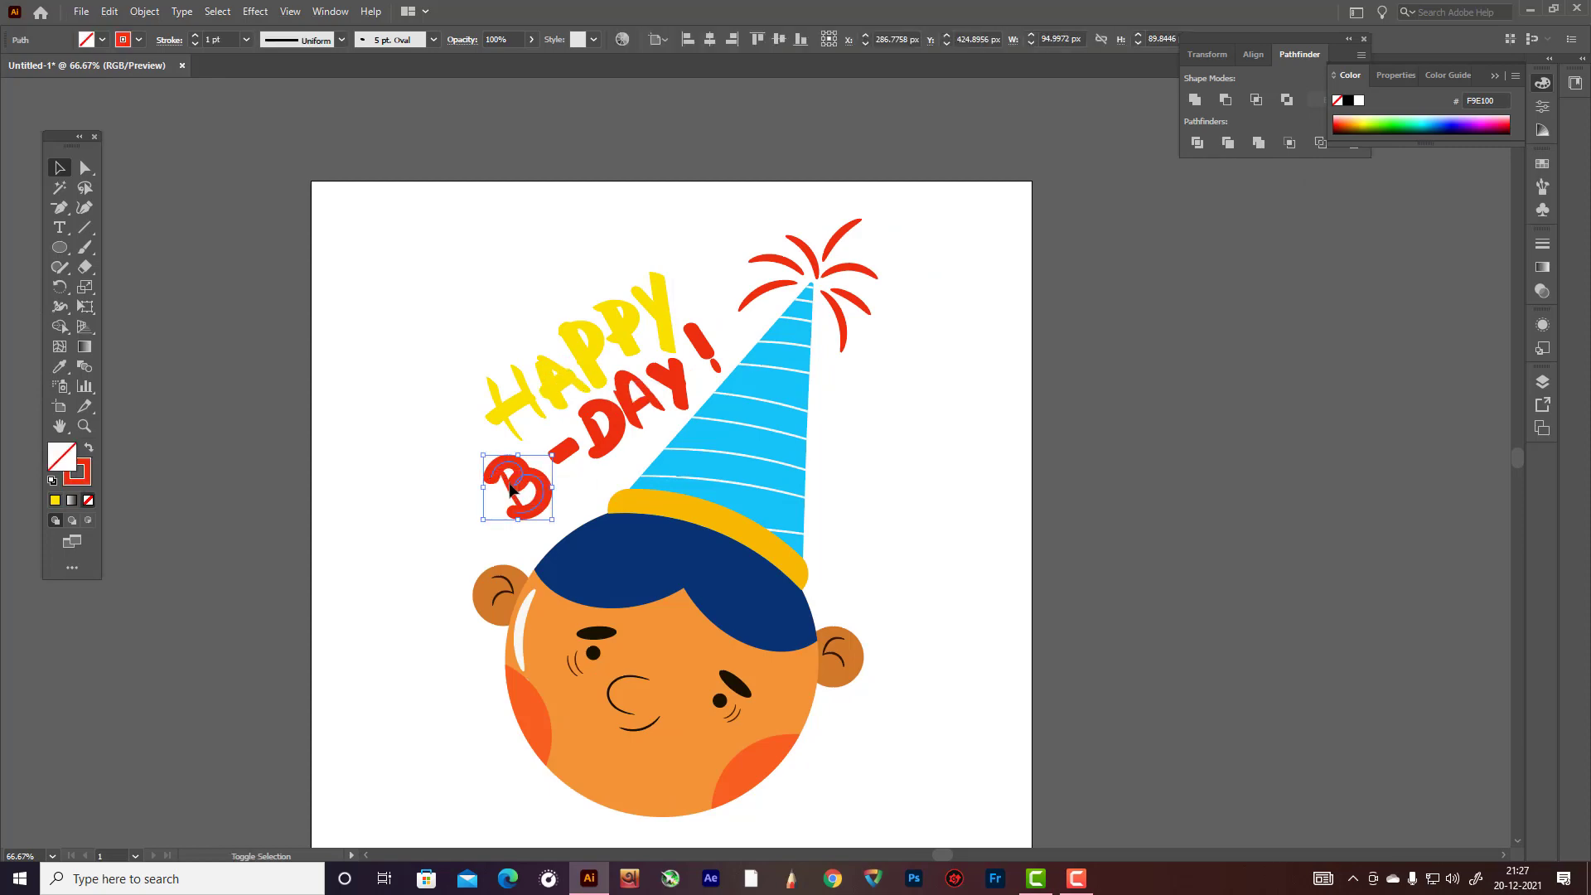
pyautogui.scroll(3, 509, 494)
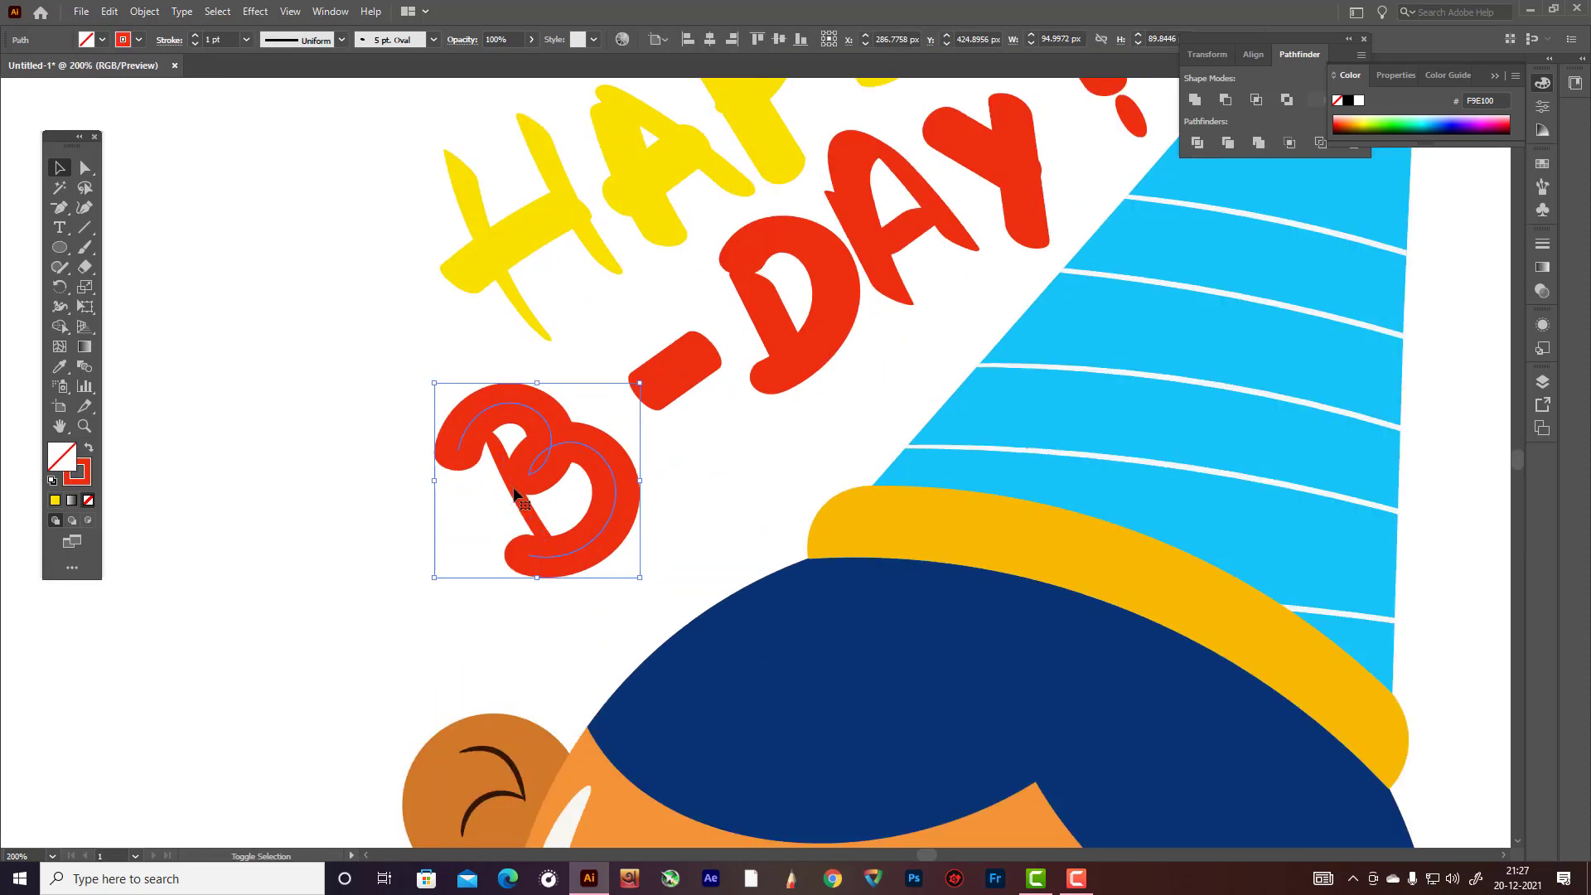
pyautogui.keyDown('shift'); pyautogui.click(653, 398); pyautogui.keyUp('shift')
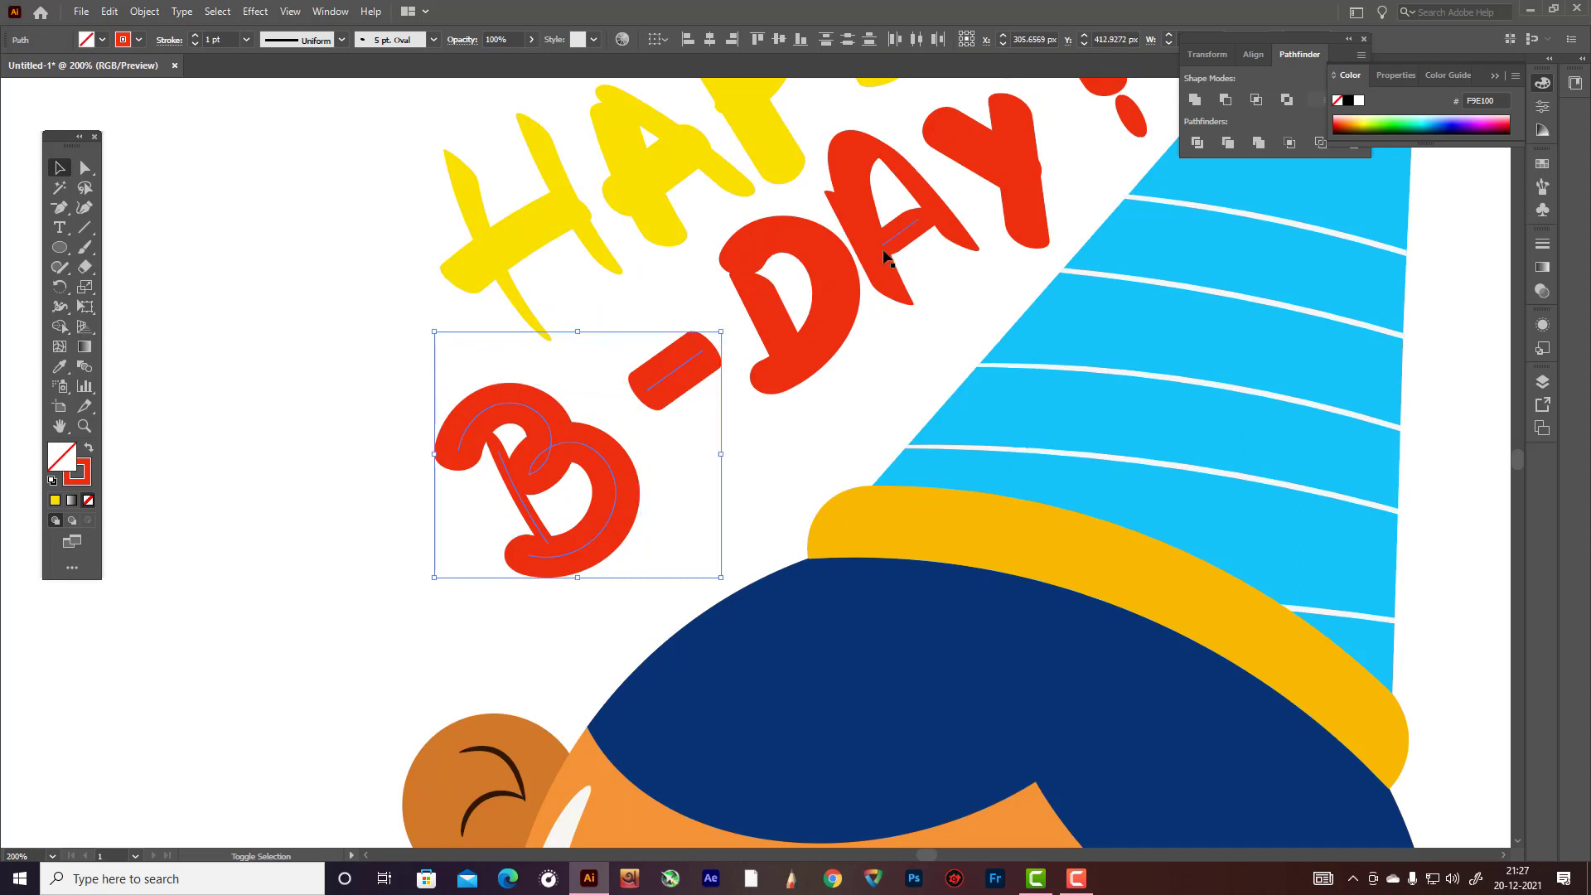
pyautogui.keyDown('shift'); pyautogui.click(826, 285); pyautogui.keyUp('shift')
pyautogui.keyDown('shift'); pyautogui.click(889, 232); pyautogui.keyUp('shift')
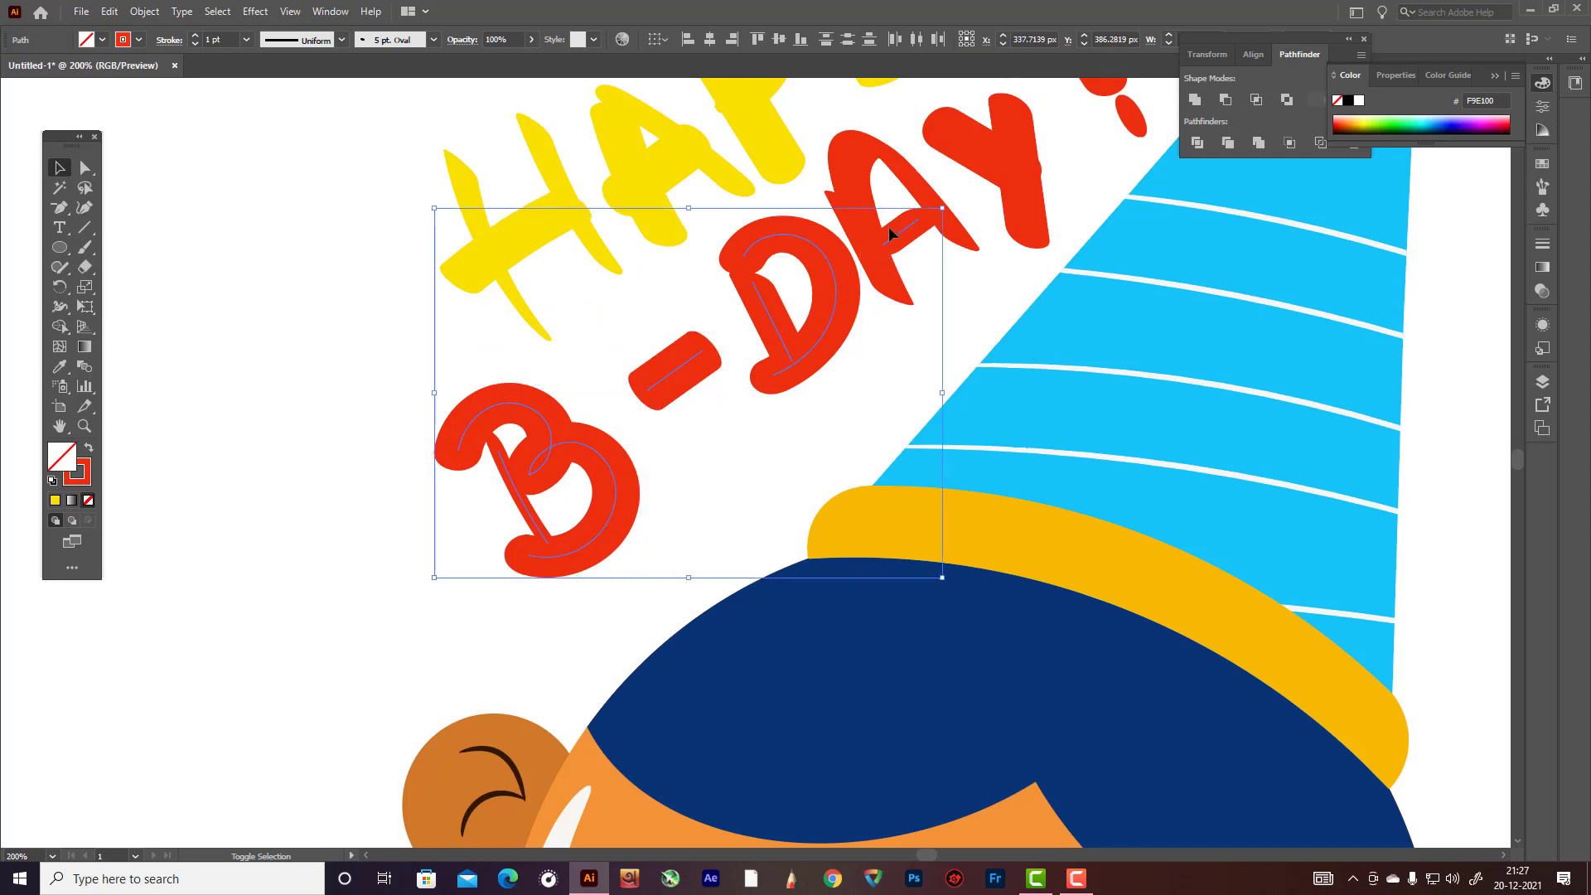
pyautogui.keyDown('shift'); pyautogui.click(878, 187); pyautogui.keyUp('shift')
pyautogui.keyDown('shift'); pyautogui.click(998, 162); pyautogui.keyUp('shift')
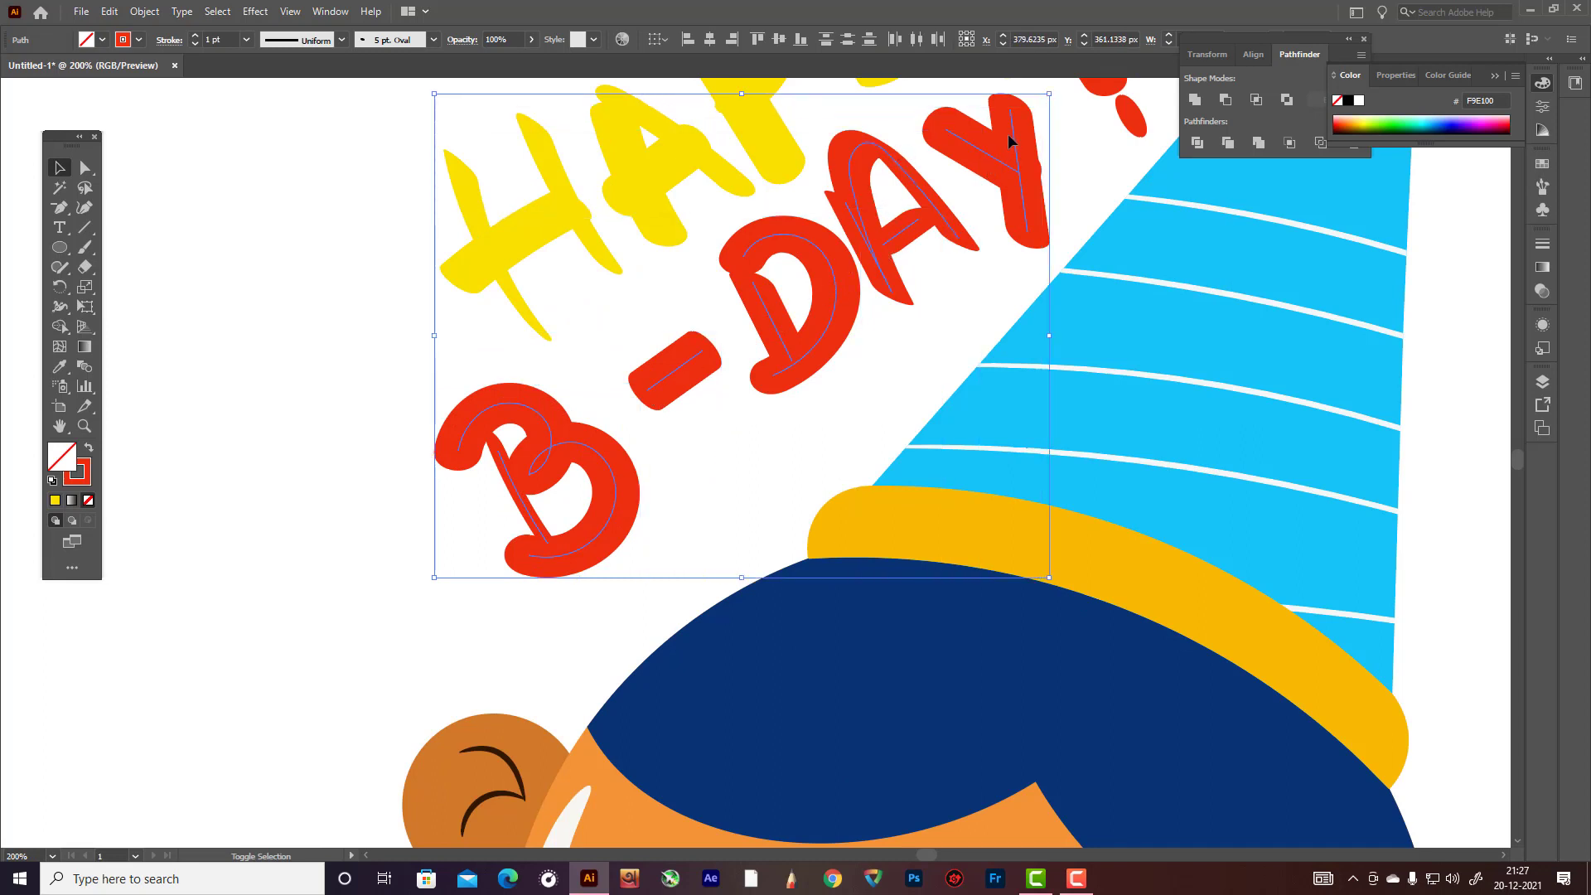
pyautogui.scroll(4, 1036, 158)
pyautogui.keyDown('shift'); pyautogui.click(1110, 247); pyautogui.keyUp('shift')
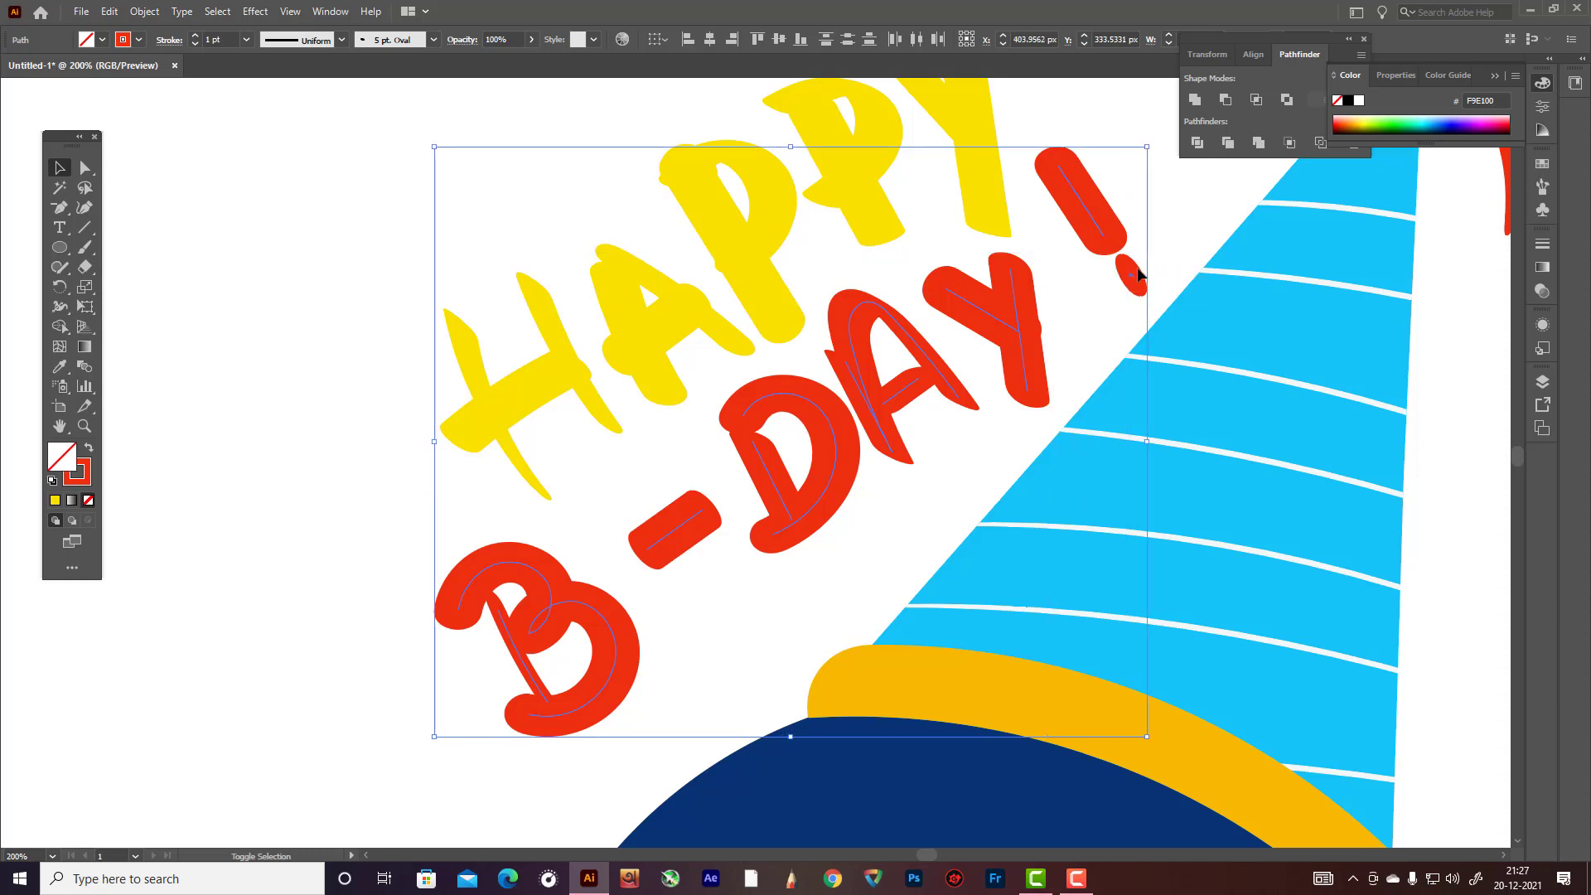
pyautogui.doubleClick(1137, 275)
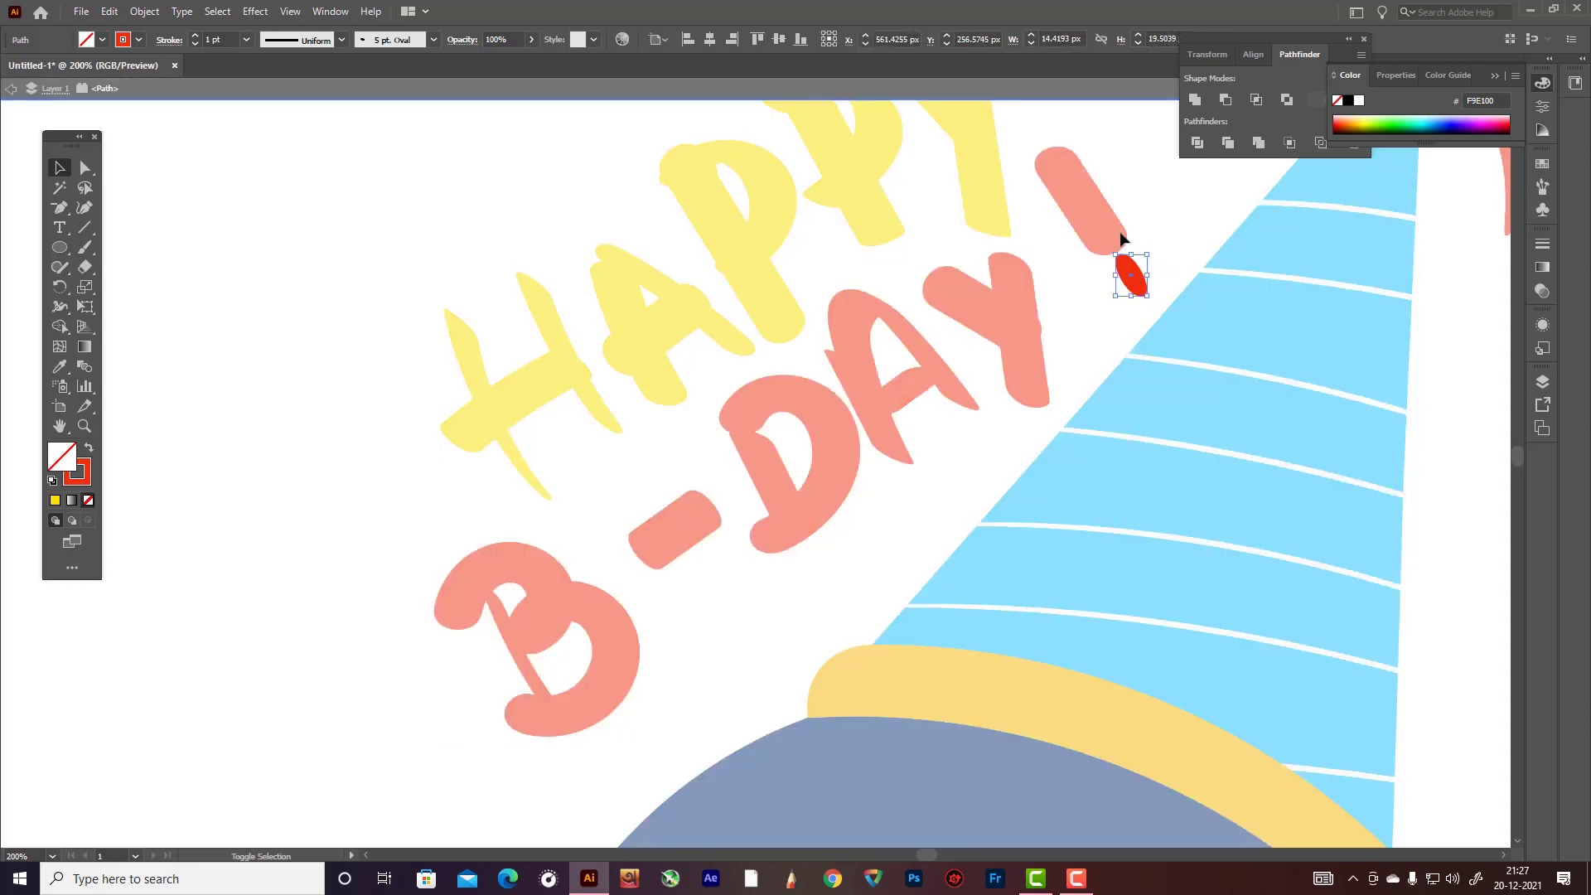
pyautogui.doubleClick(1121, 239)
# - Select all the brush strokes of B-DAY! including the exclamation mark and convert them to filled shapes with Outline Stroke
pyautogui.click(1107, 221)
pyautogui.keyDown('shift'); pyautogui.click(1130, 277); pyautogui.keyUp('shift')
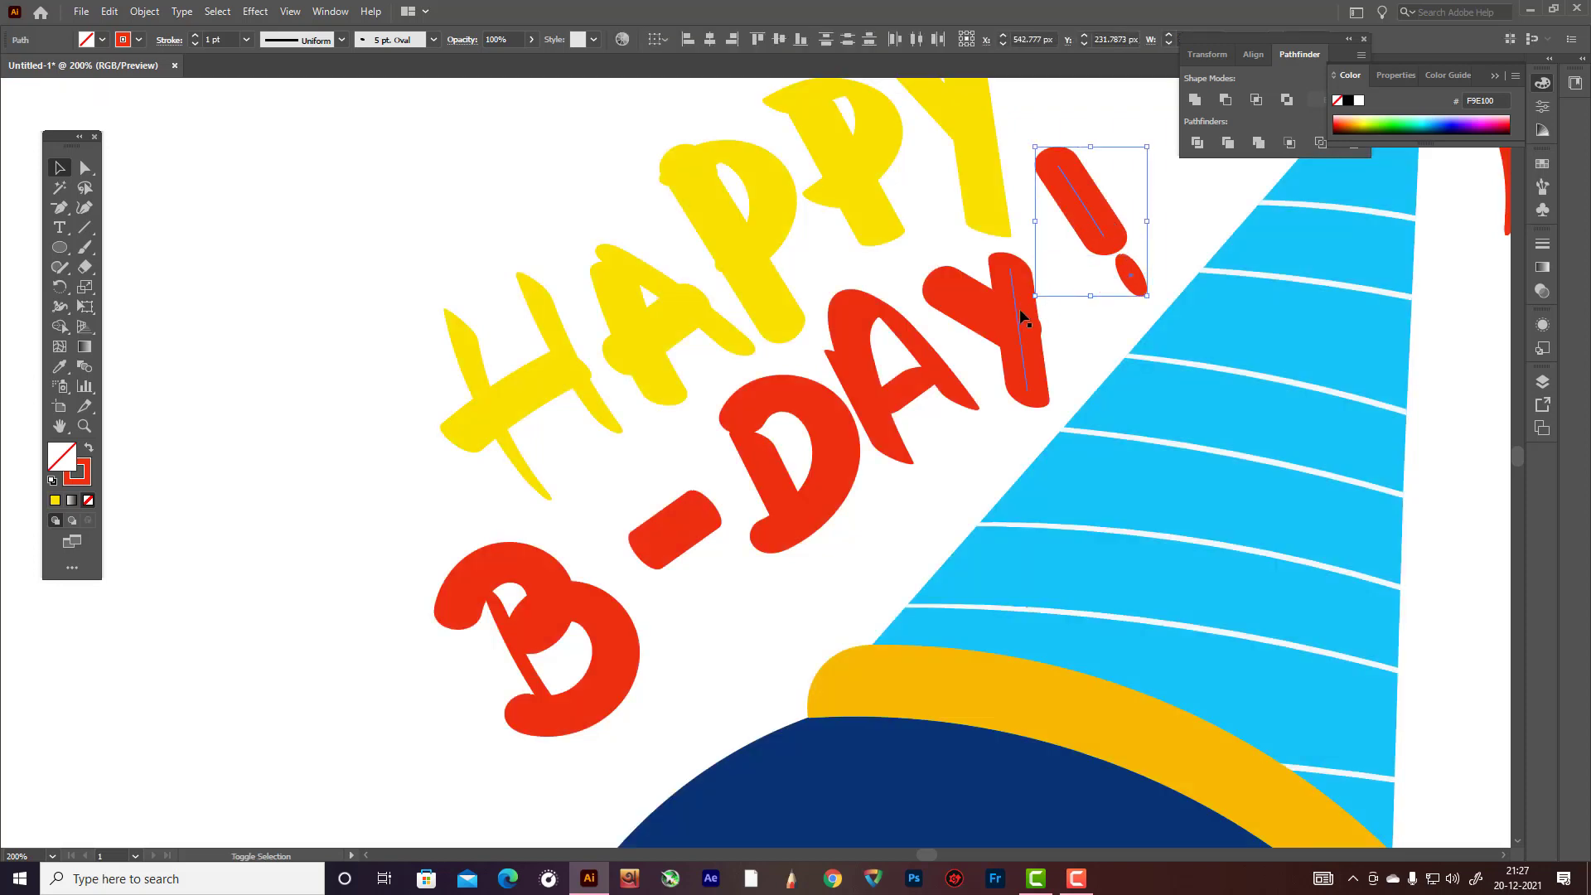
pyautogui.keyDown('shift'); pyautogui.click(1024, 319); pyautogui.keyUp('shift')
pyautogui.keyDown('shift'); pyautogui.click(965, 302); pyautogui.keyUp('shift')
pyautogui.keyDown('shift'); pyautogui.click(917, 341); pyautogui.keyUp('shift')
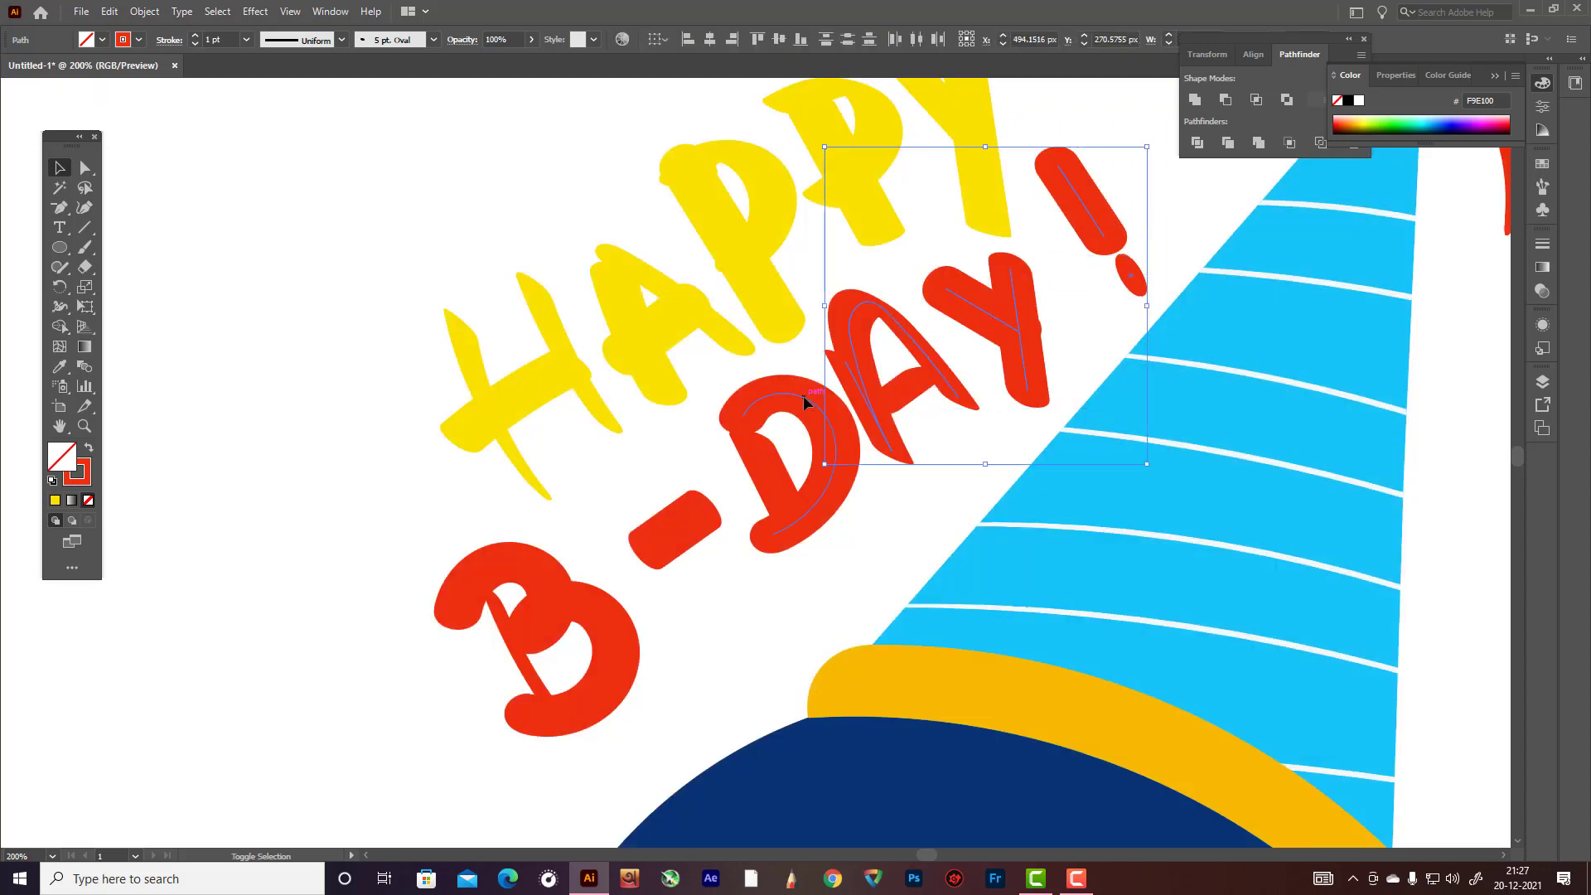
pyautogui.keyDown('shift'); pyautogui.click(771, 454); pyautogui.keyUp('shift')
pyautogui.keyDown('shift'); pyautogui.click(649, 531); pyautogui.keyUp('shift')
pyautogui.keyDown('shift'); pyautogui.click(551, 593); pyautogui.keyUp('shift')
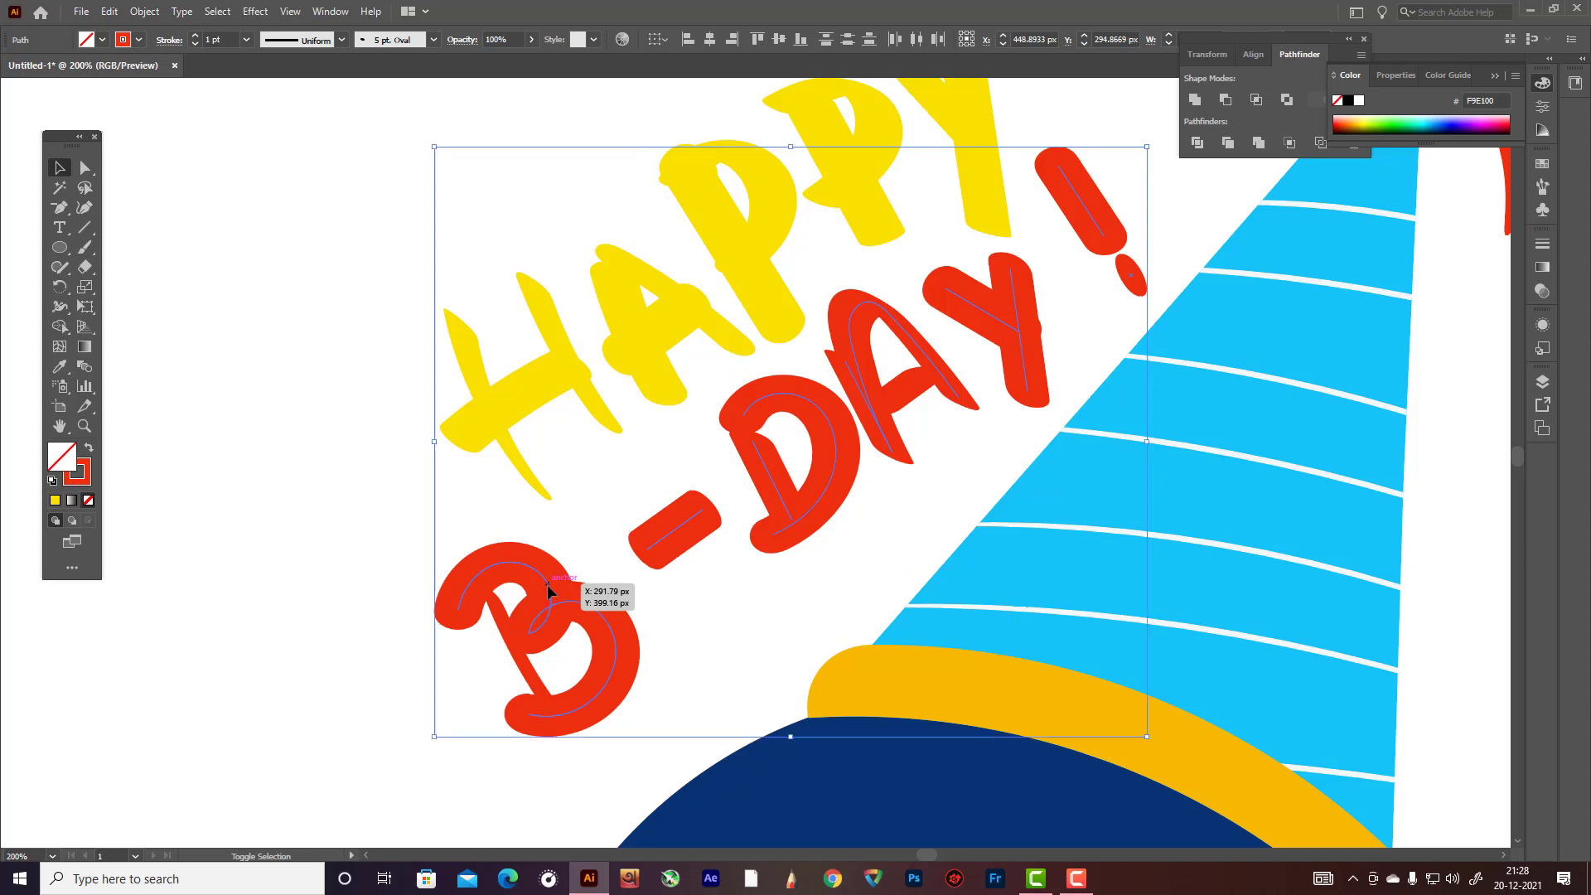
pyautogui.click(143, 13)
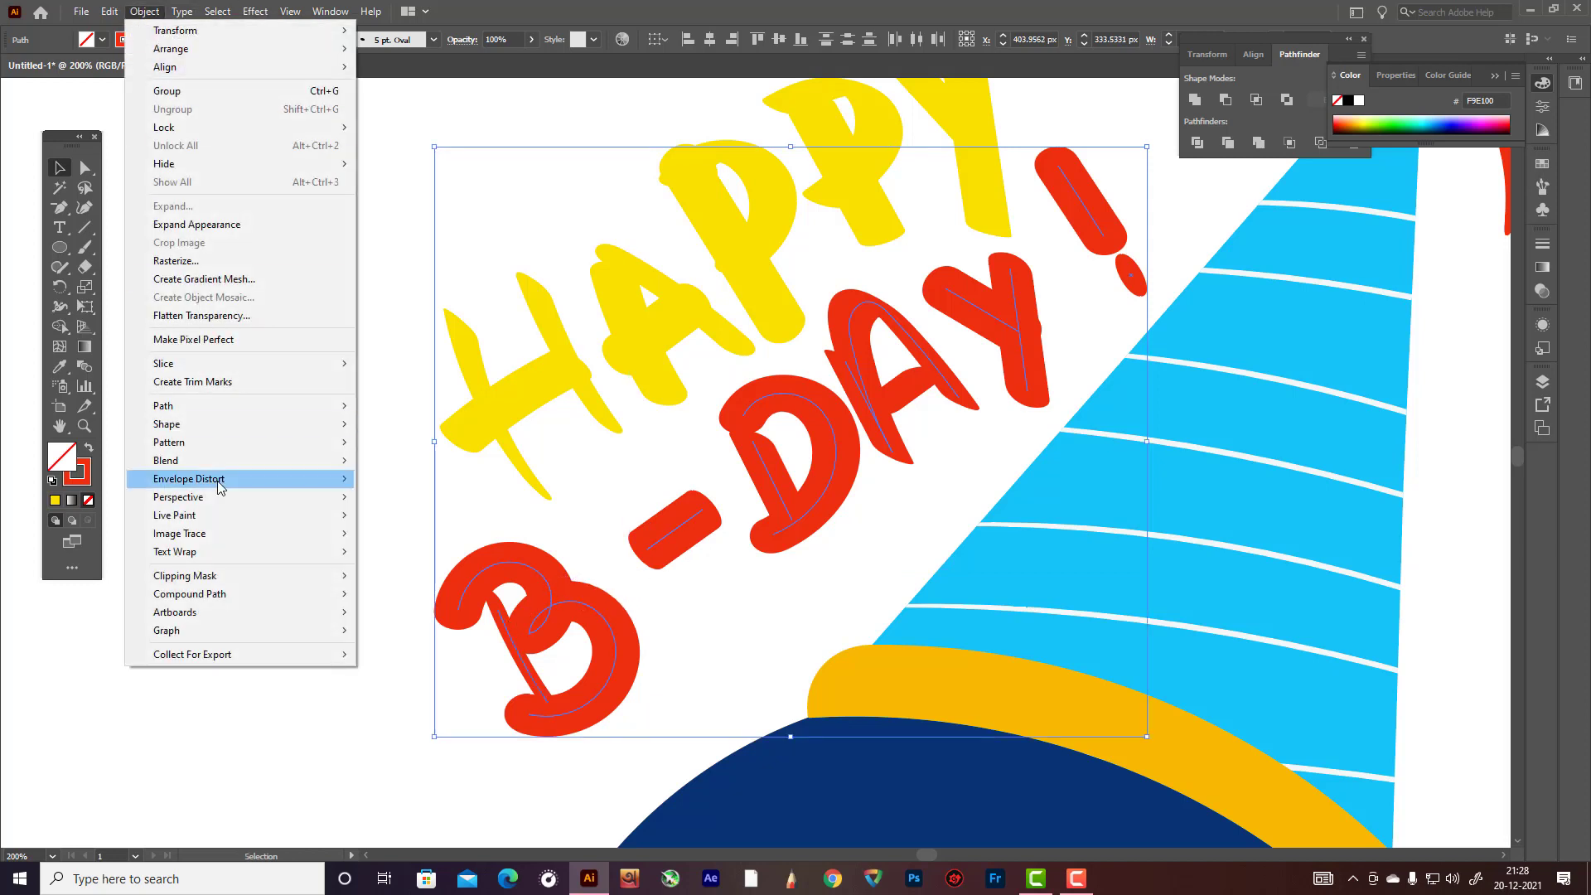
pyautogui.moveTo(203, 407)
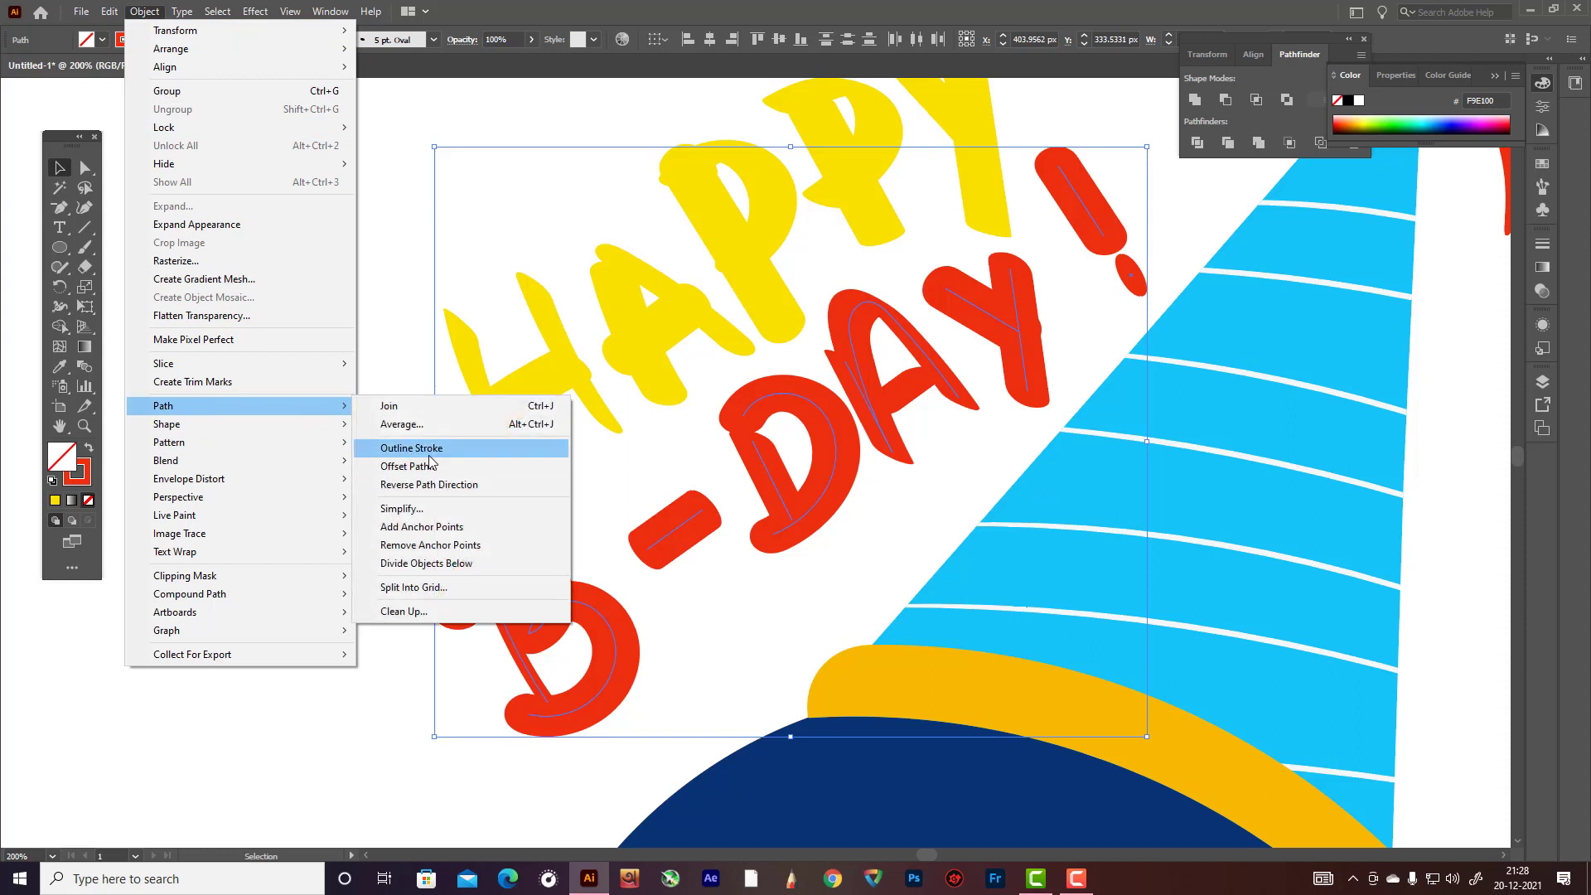
pyautogui.click(430, 454)
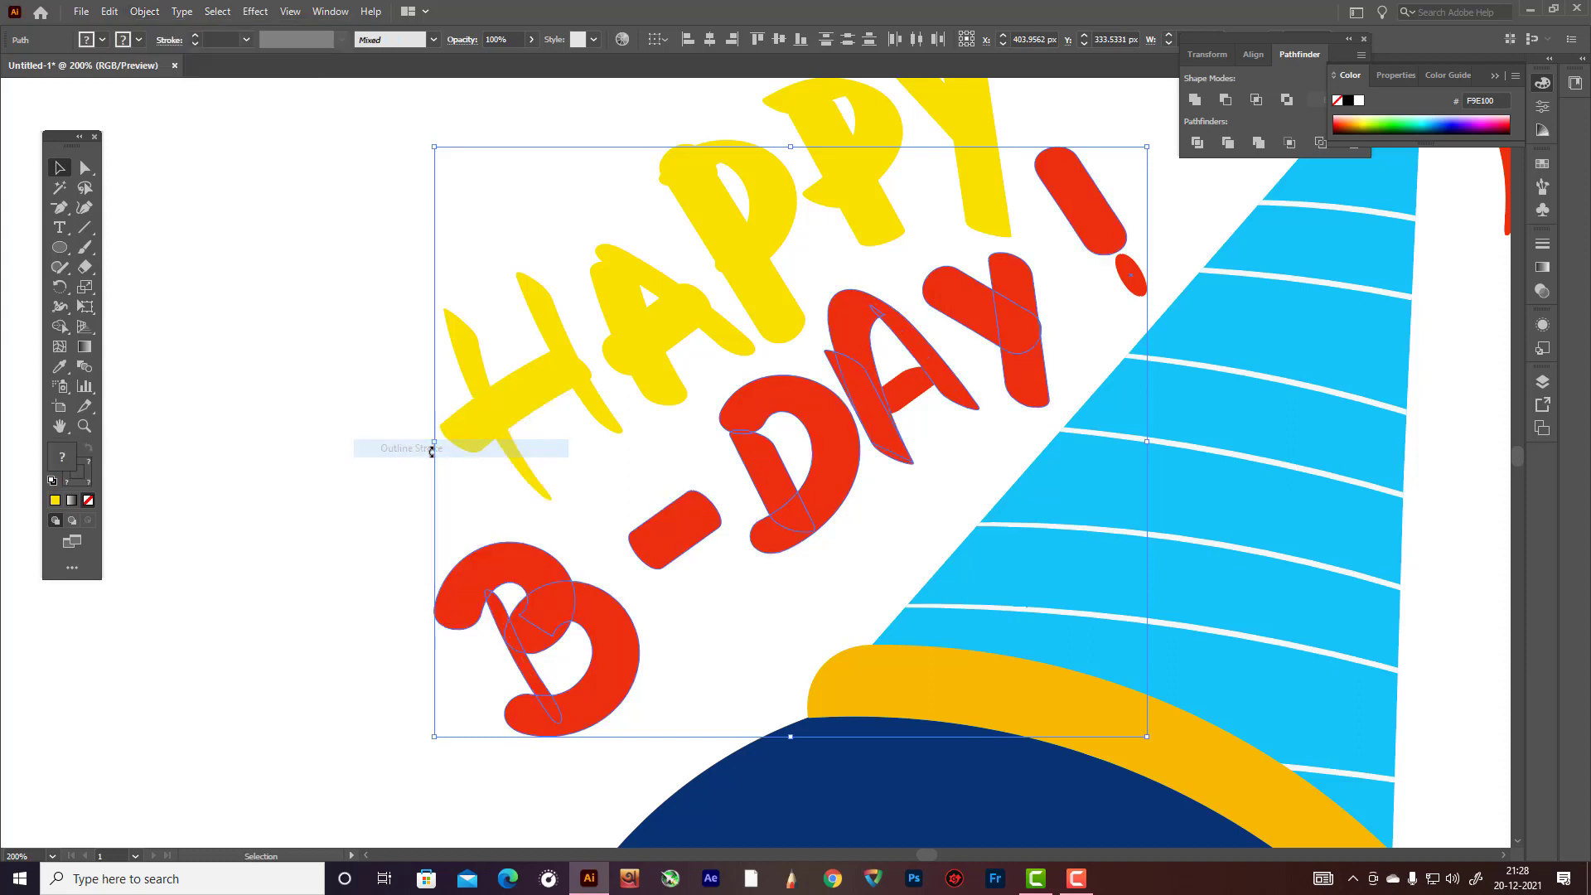
# - Fill the outlined B-DAY! lettering with orange-red E2480C
pyautogui.doubleClick(75, 457)
pyautogui.click(530, 554)
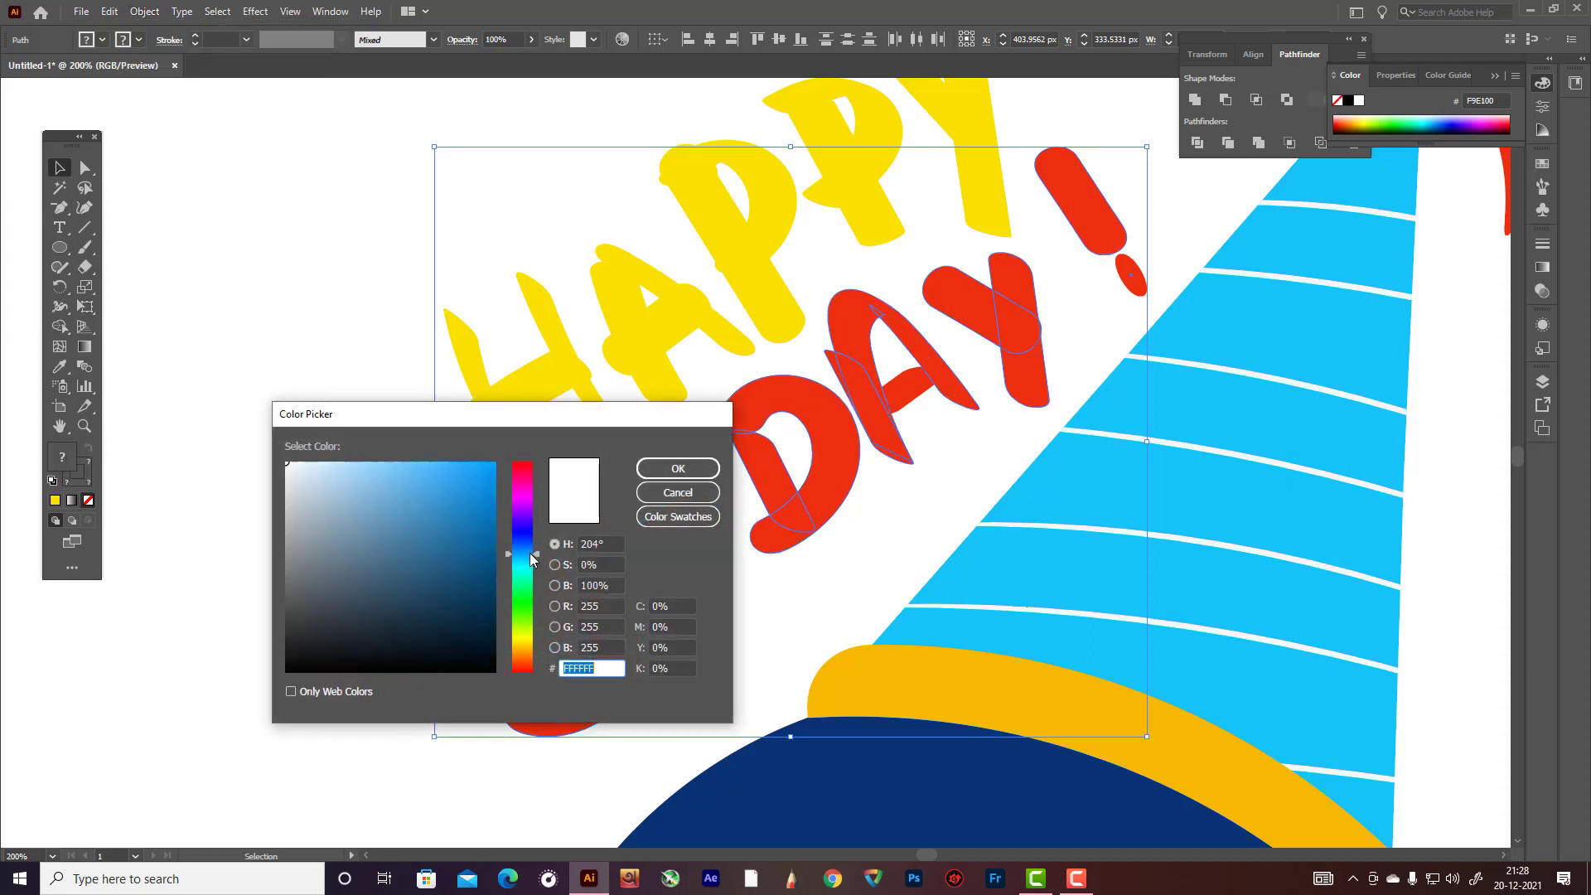
pyautogui.moveTo(529, 553); pyautogui.dragTo(530, 663)
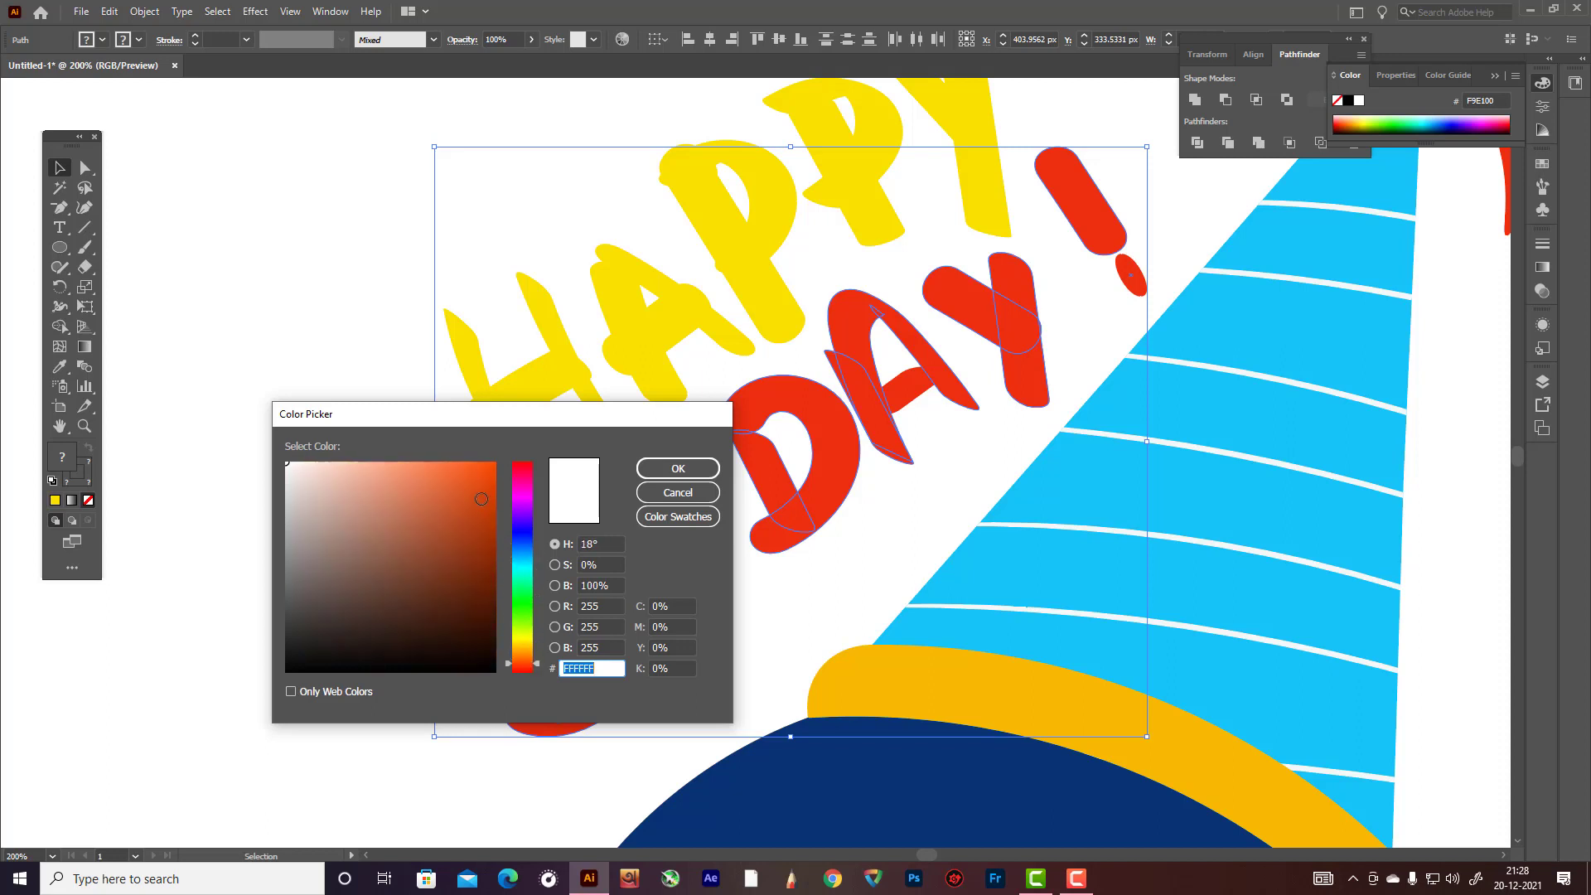
pyautogui.click(485, 486)
pyautogui.click(718, 474)
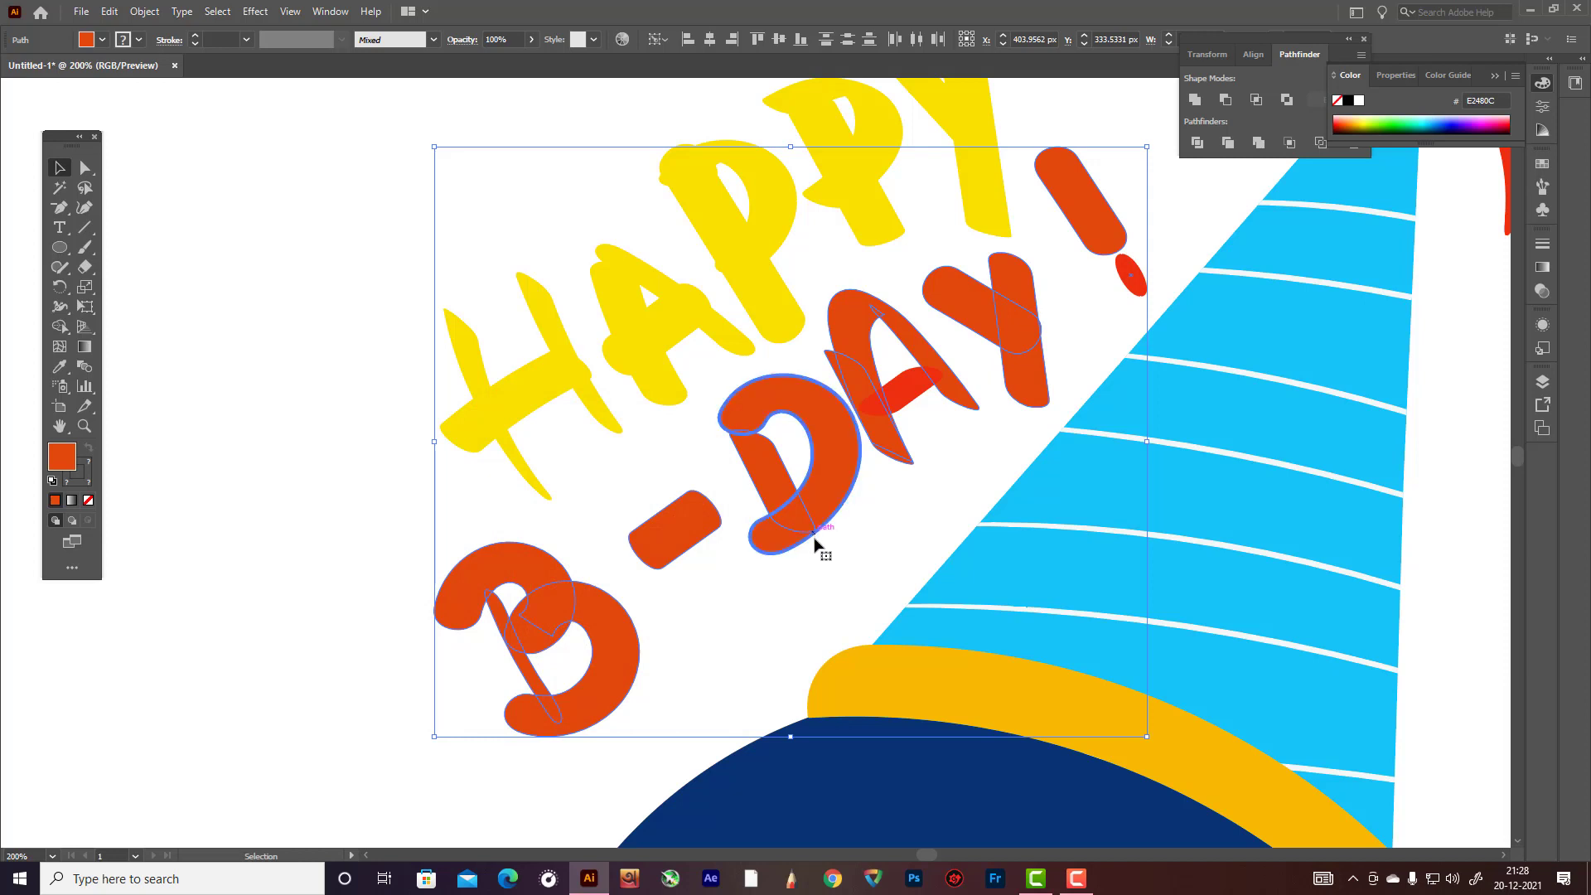
pyautogui.click(756, 586)
# - Draw a small hexagon about 99 px wide with the Polygon tool on the empty canvas left of the artboard
pyautogui.scroll(-3, 756, 587)
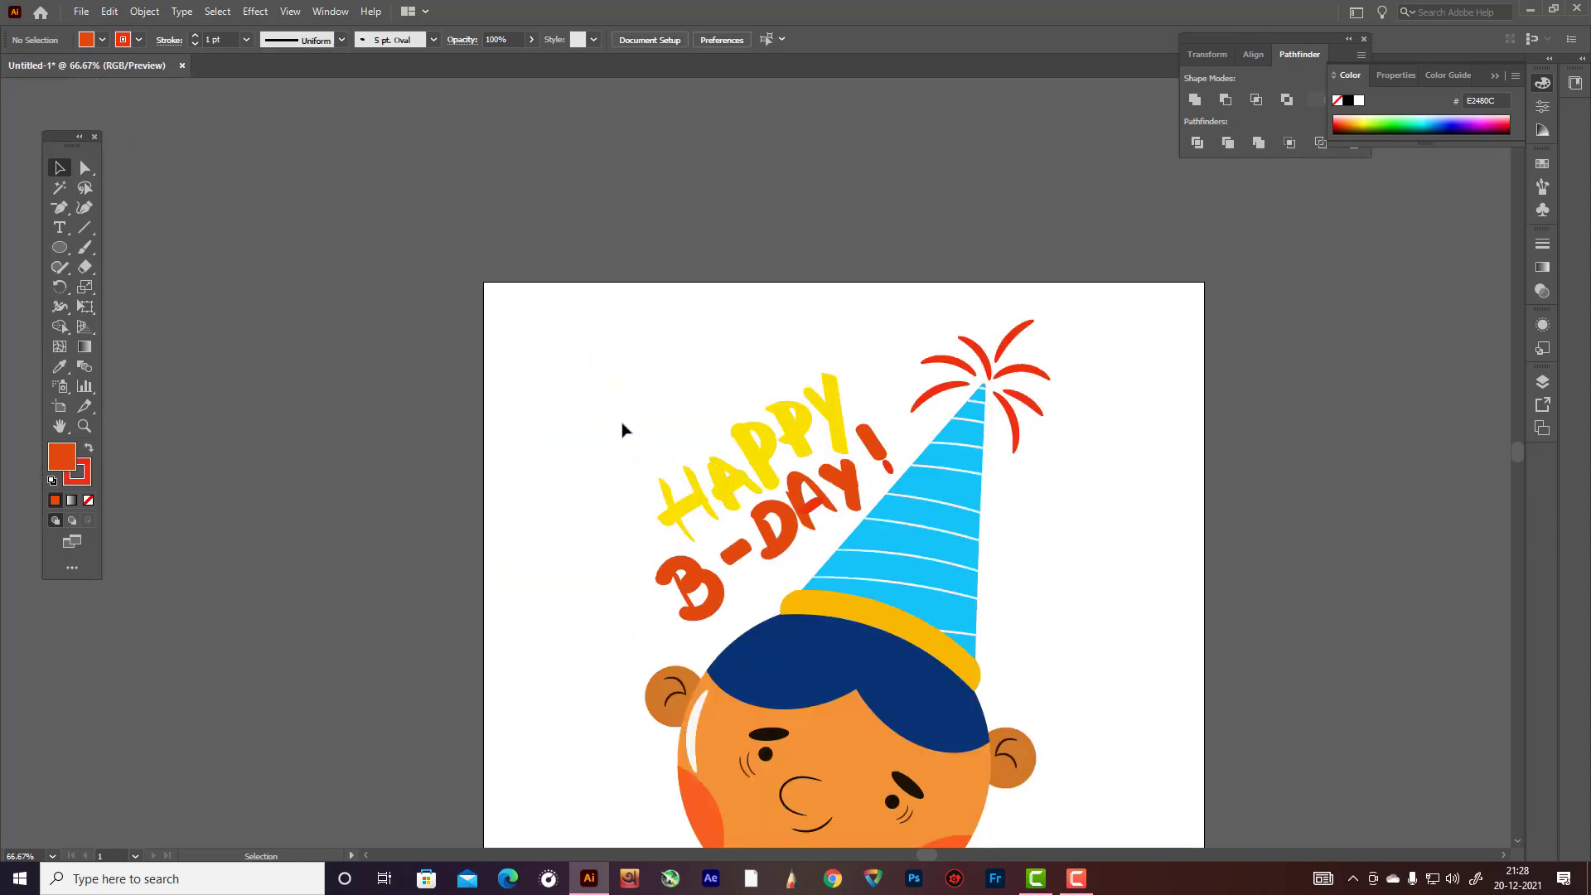
pyautogui.scroll(-3, 617, 428)
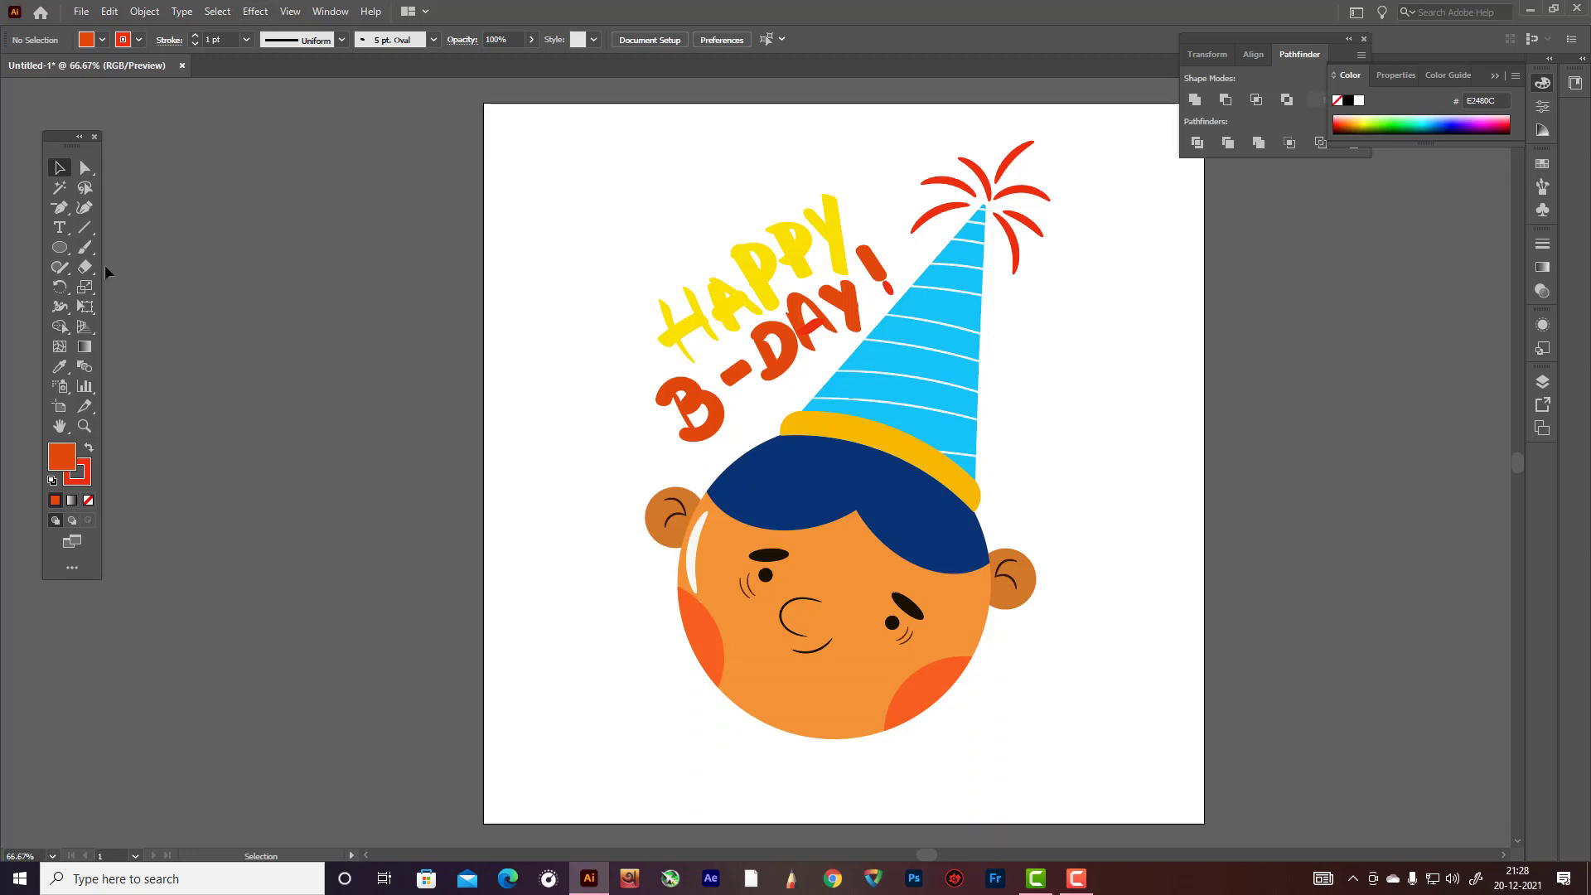
pyautogui.moveTo(60, 247); pyautogui.dragTo(124, 307)
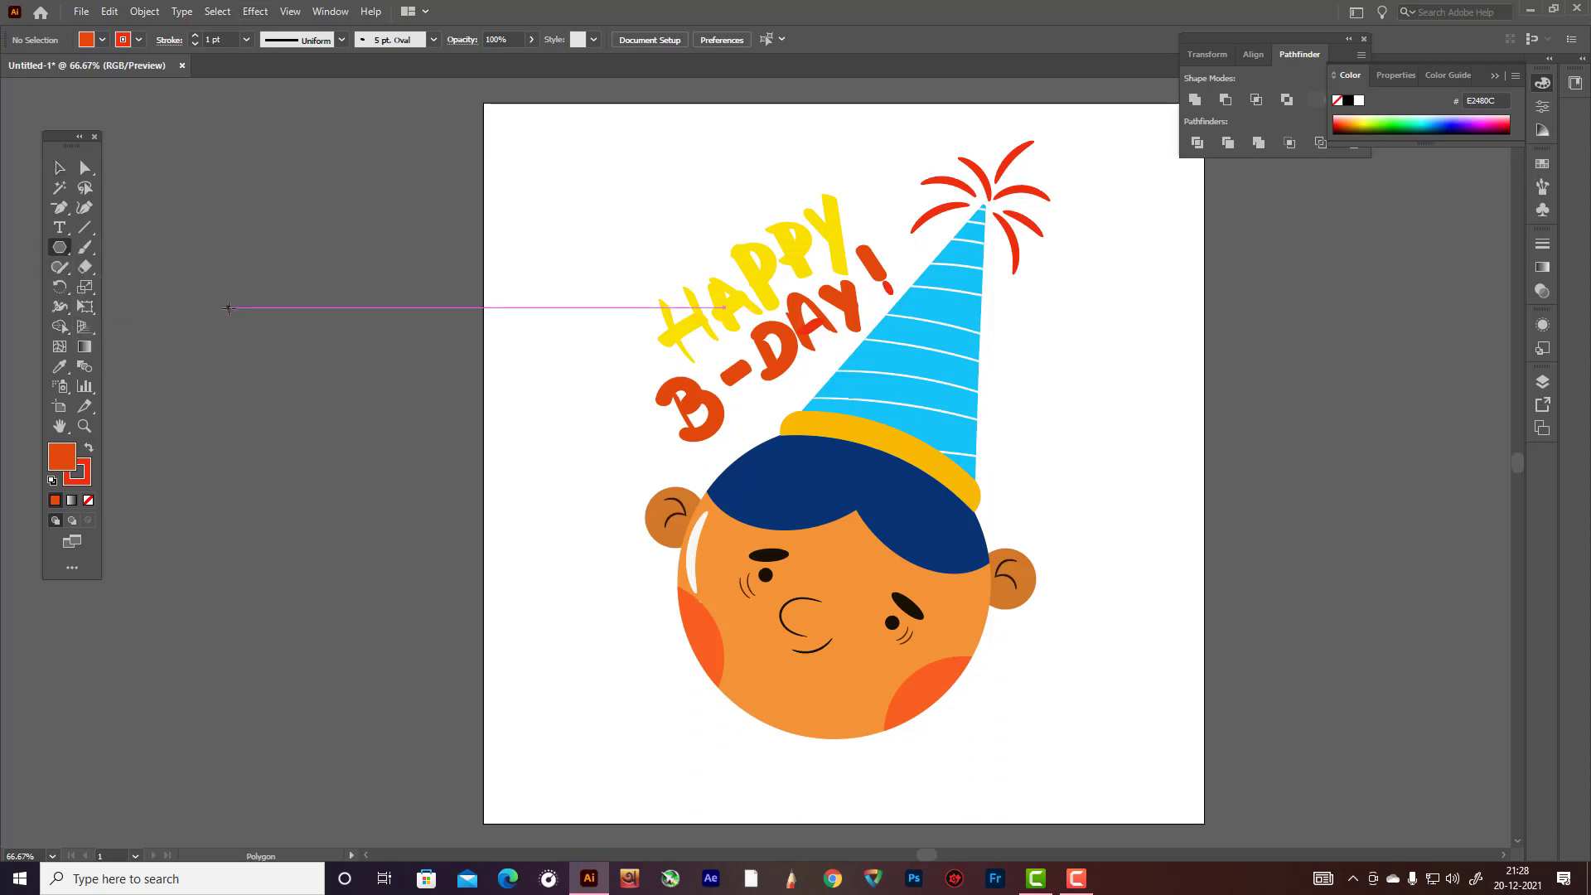
pyautogui.moveTo(229, 306); pyautogui.dragTo(228, 342)
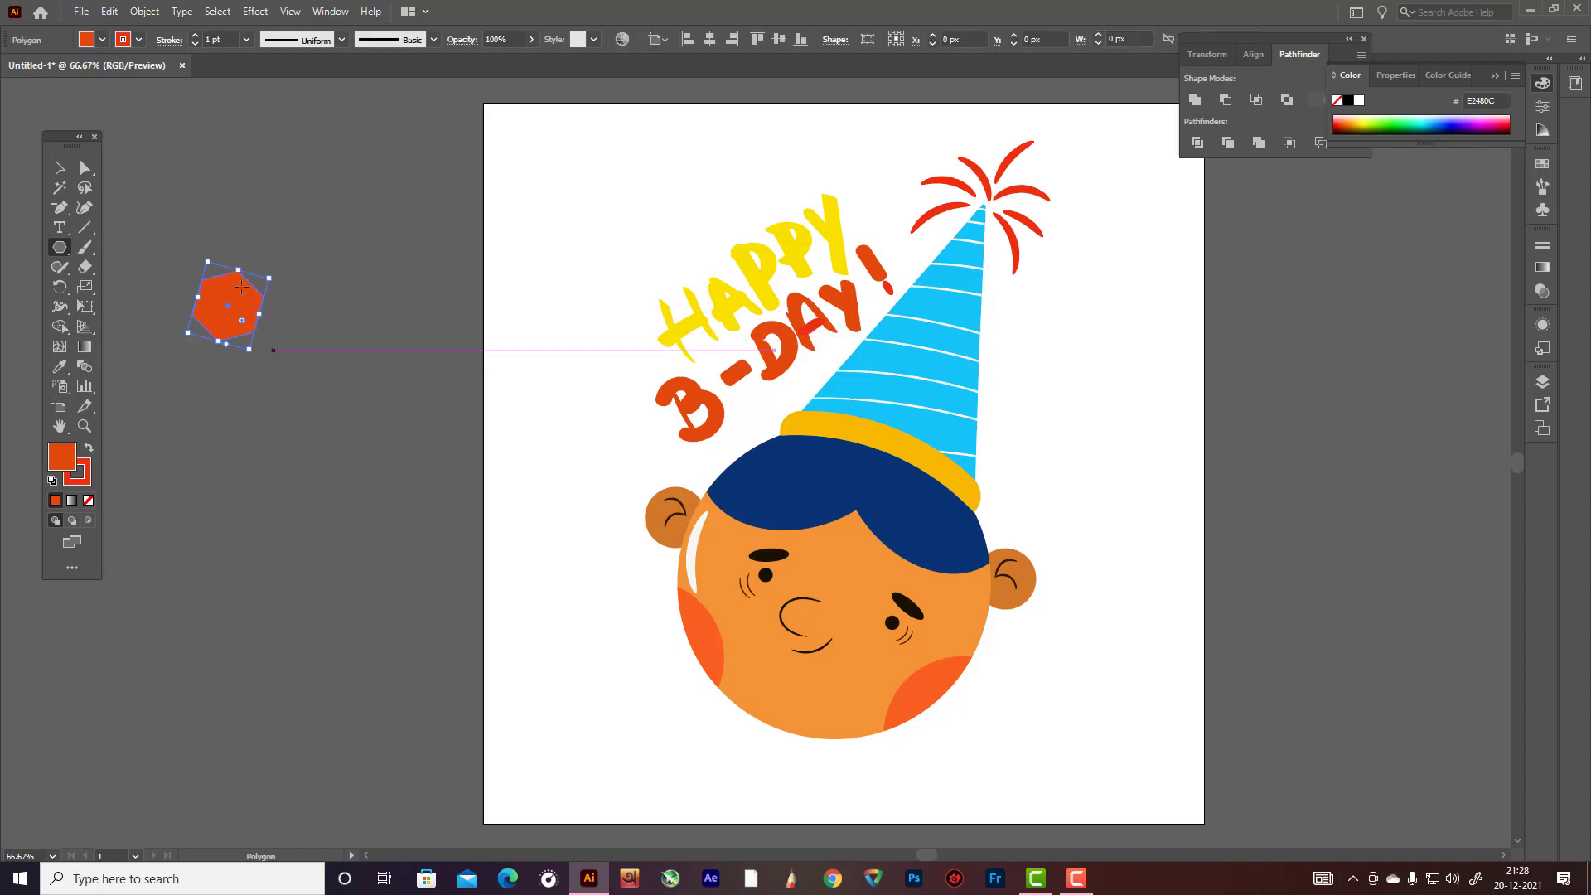
# - Apply the Pucker & Bloat effect to the hexagon, puckering it strongly into a thin six-pointed starburst
pyautogui.click(256, 11)
pyautogui.moveTo(323, 146)
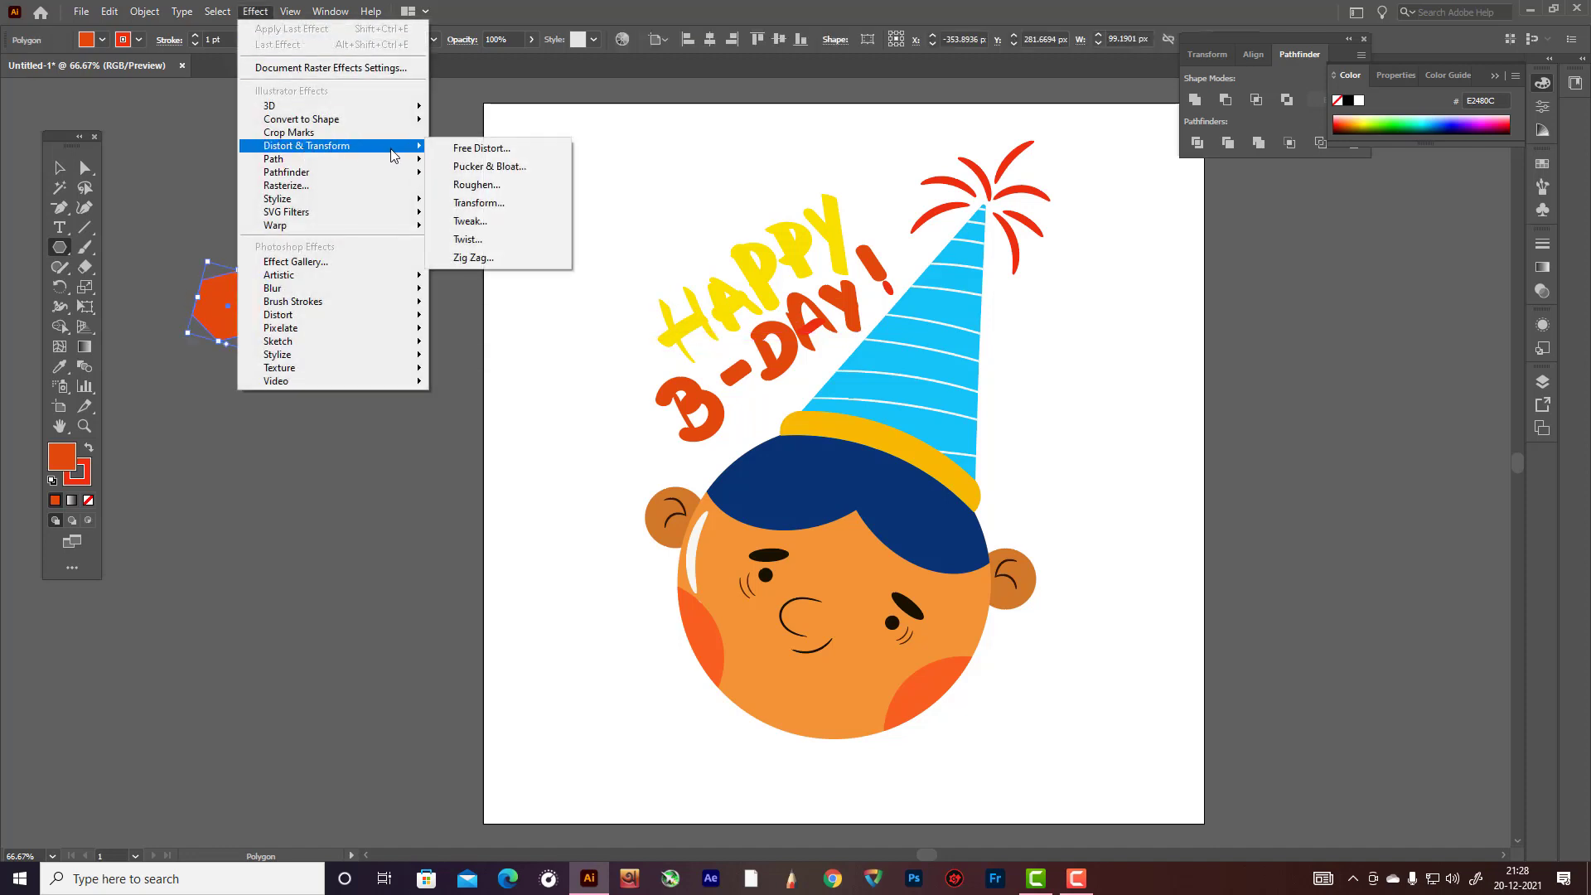
pyautogui.click(480, 167)
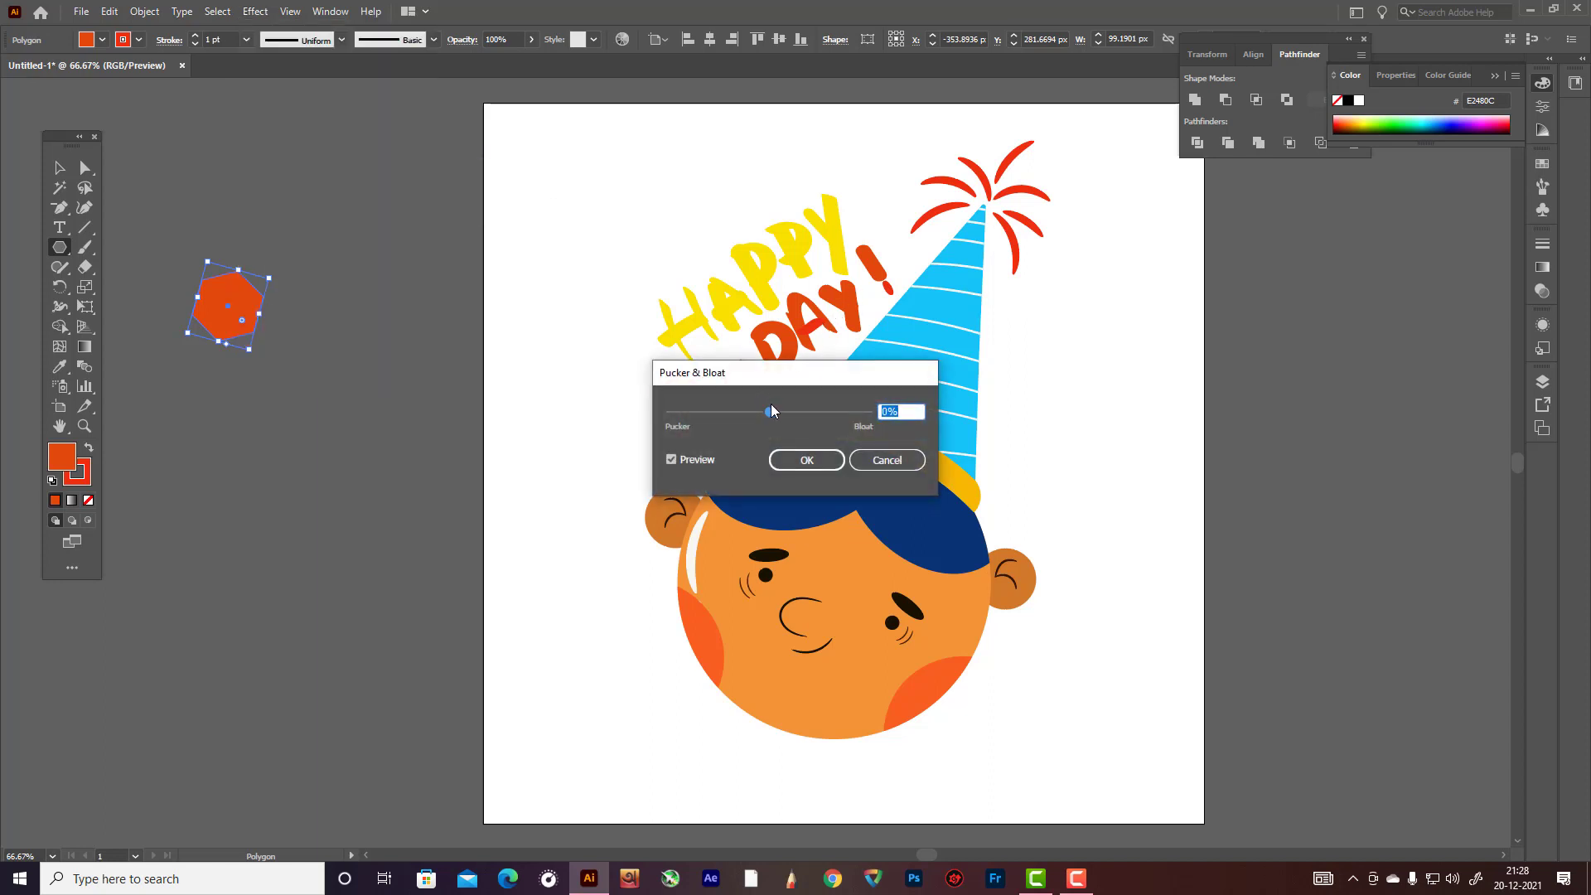
pyautogui.moveTo(771, 406); pyautogui.dragTo(693, 418)
pyautogui.click(803, 461)
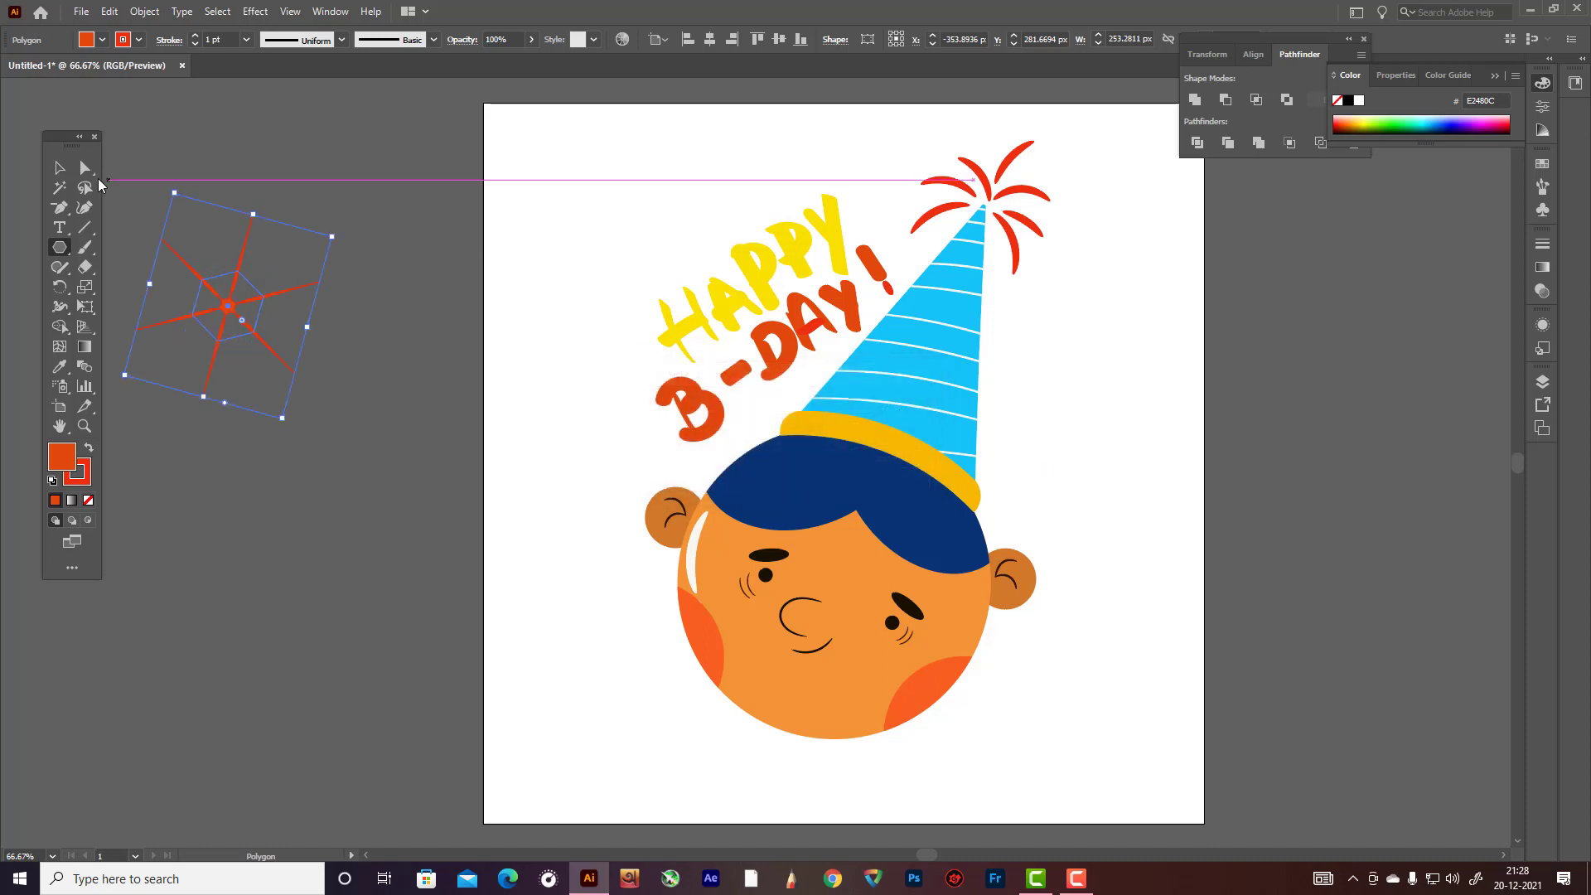
# - Convert the starburst to outlined shapes with Outline Stroke and fill it with blue 0E56E5
pyautogui.click(58, 167)
pyautogui.click(144, 11)
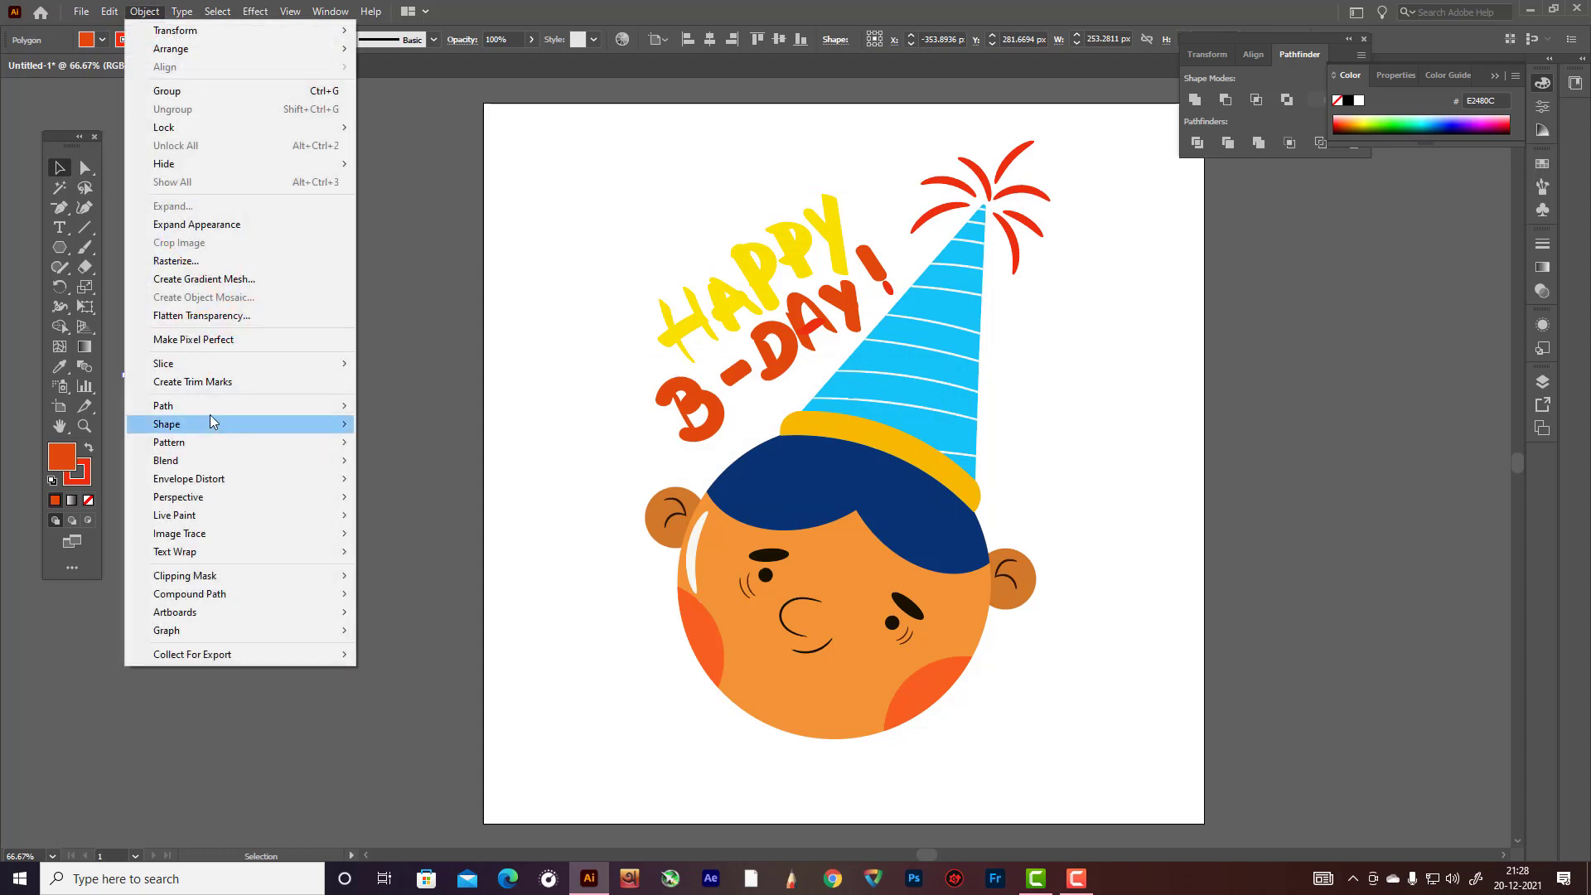
pyautogui.moveTo(212, 408)
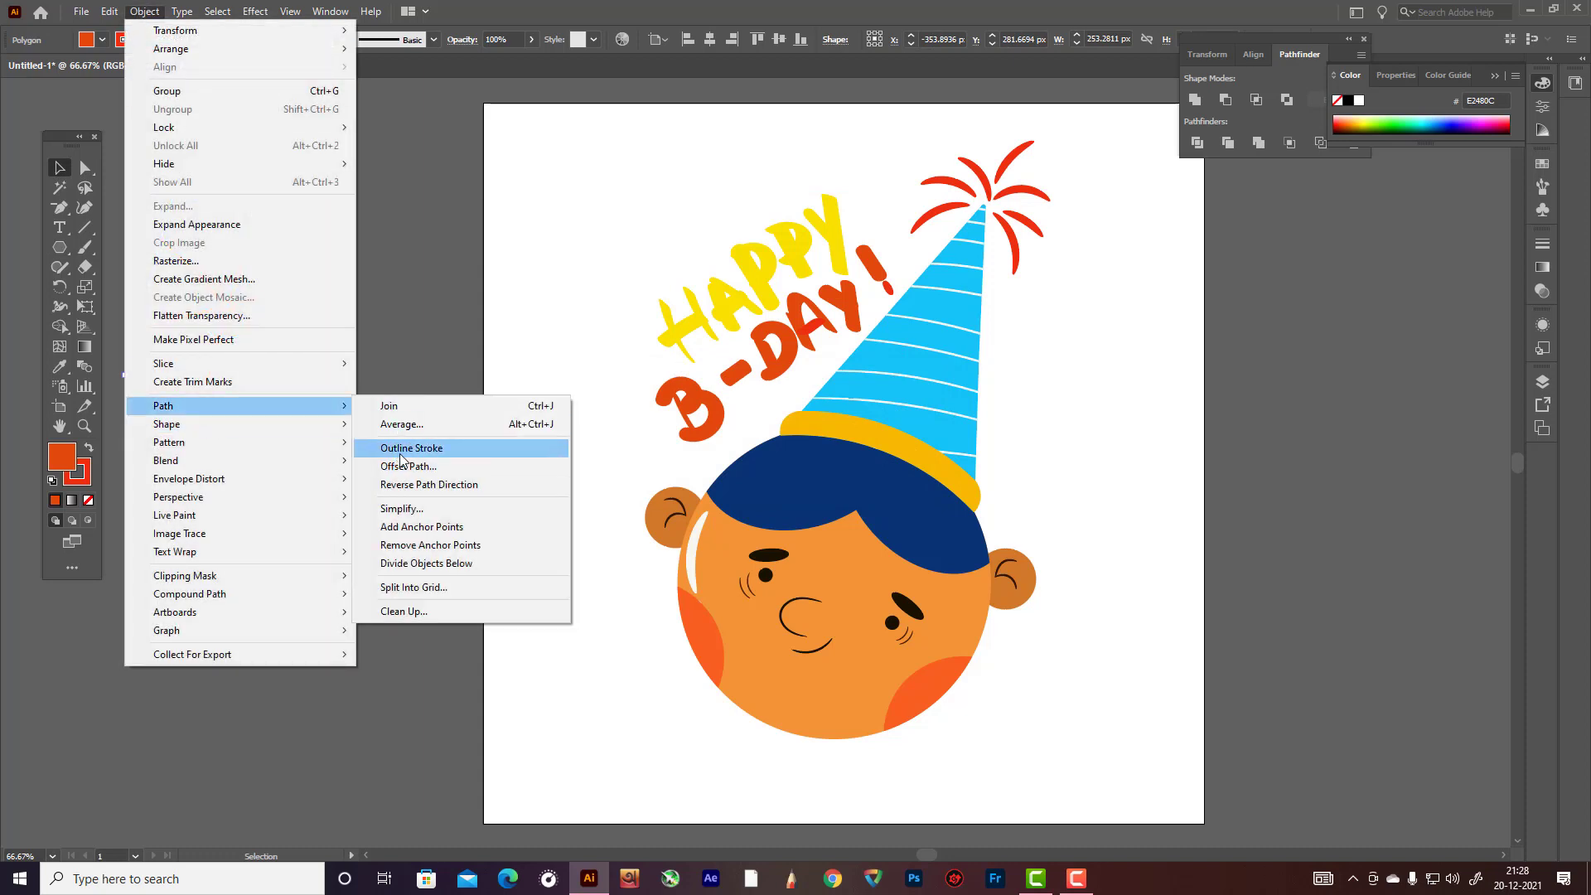
pyautogui.click(403, 448)
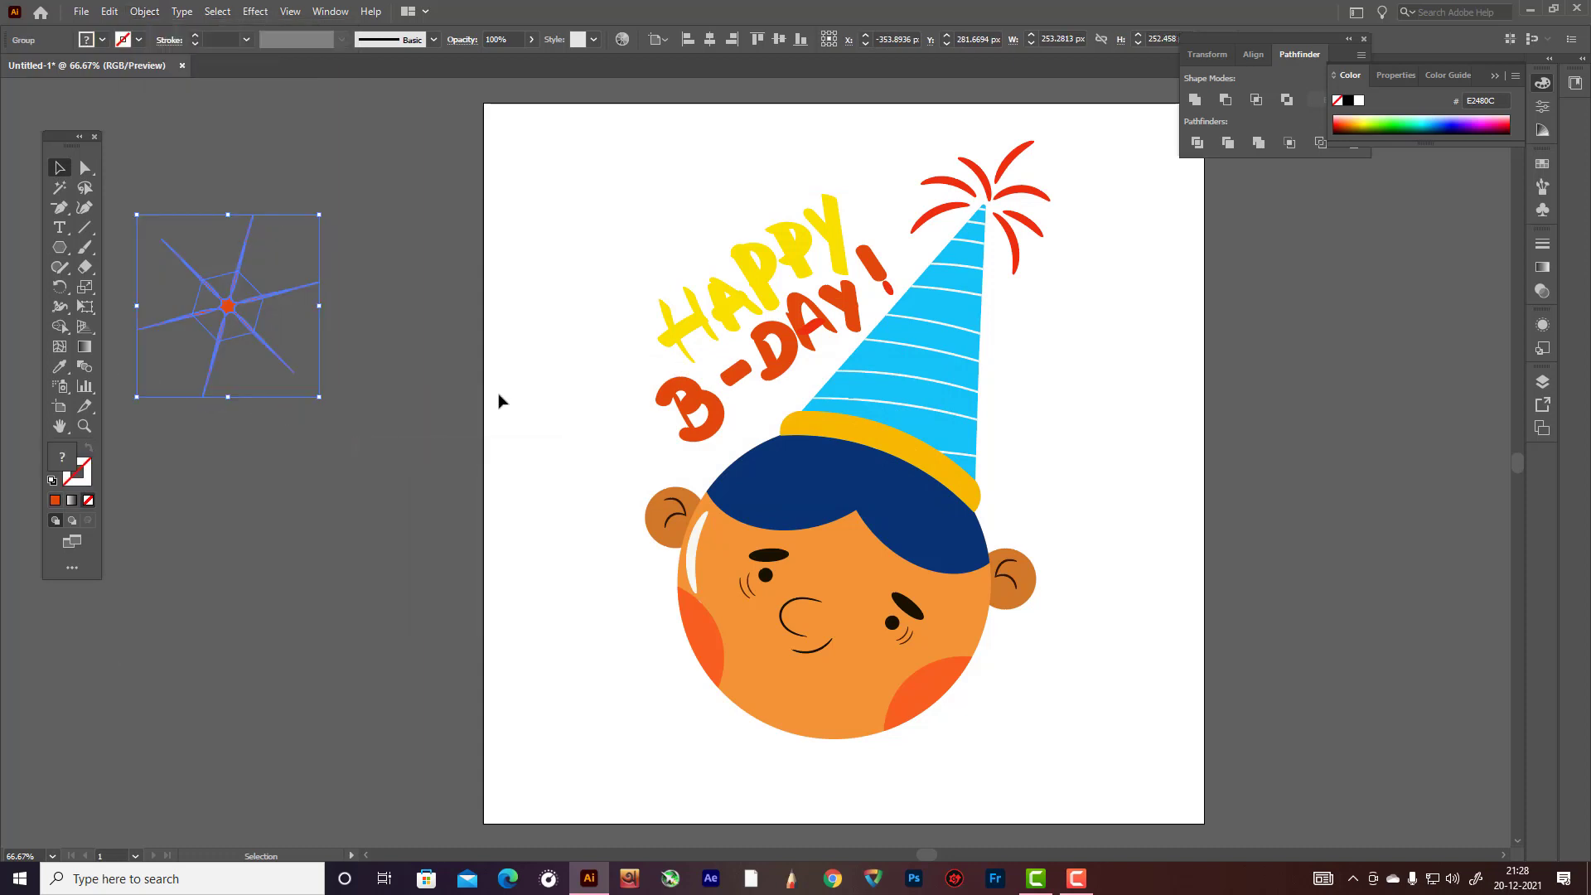
pyautogui.doubleClick(59, 460)
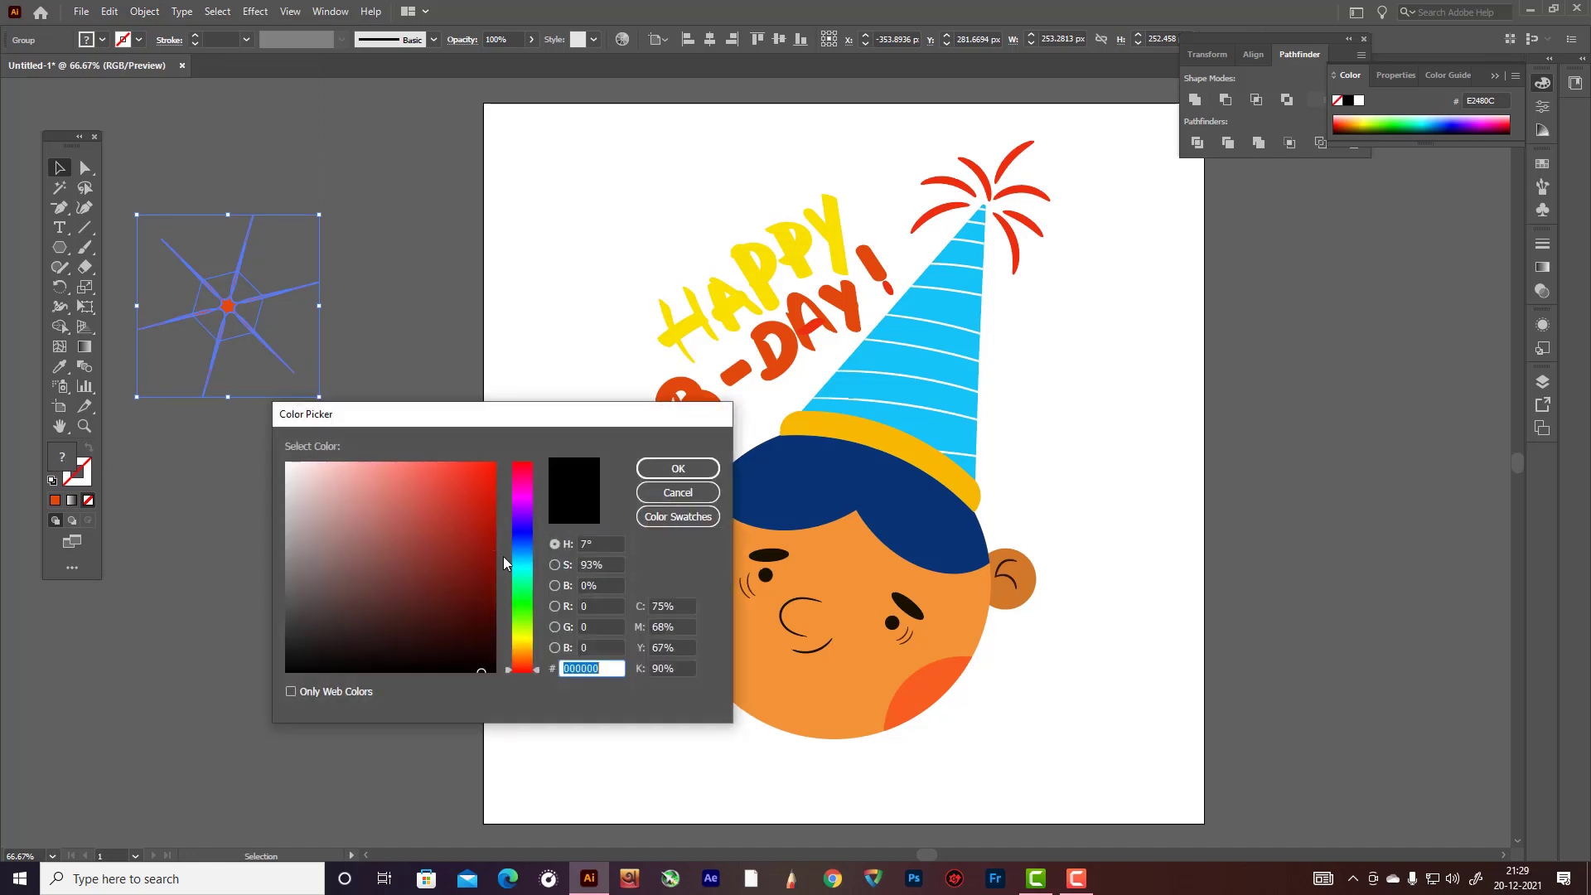
pyautogui.write('0E56E5')
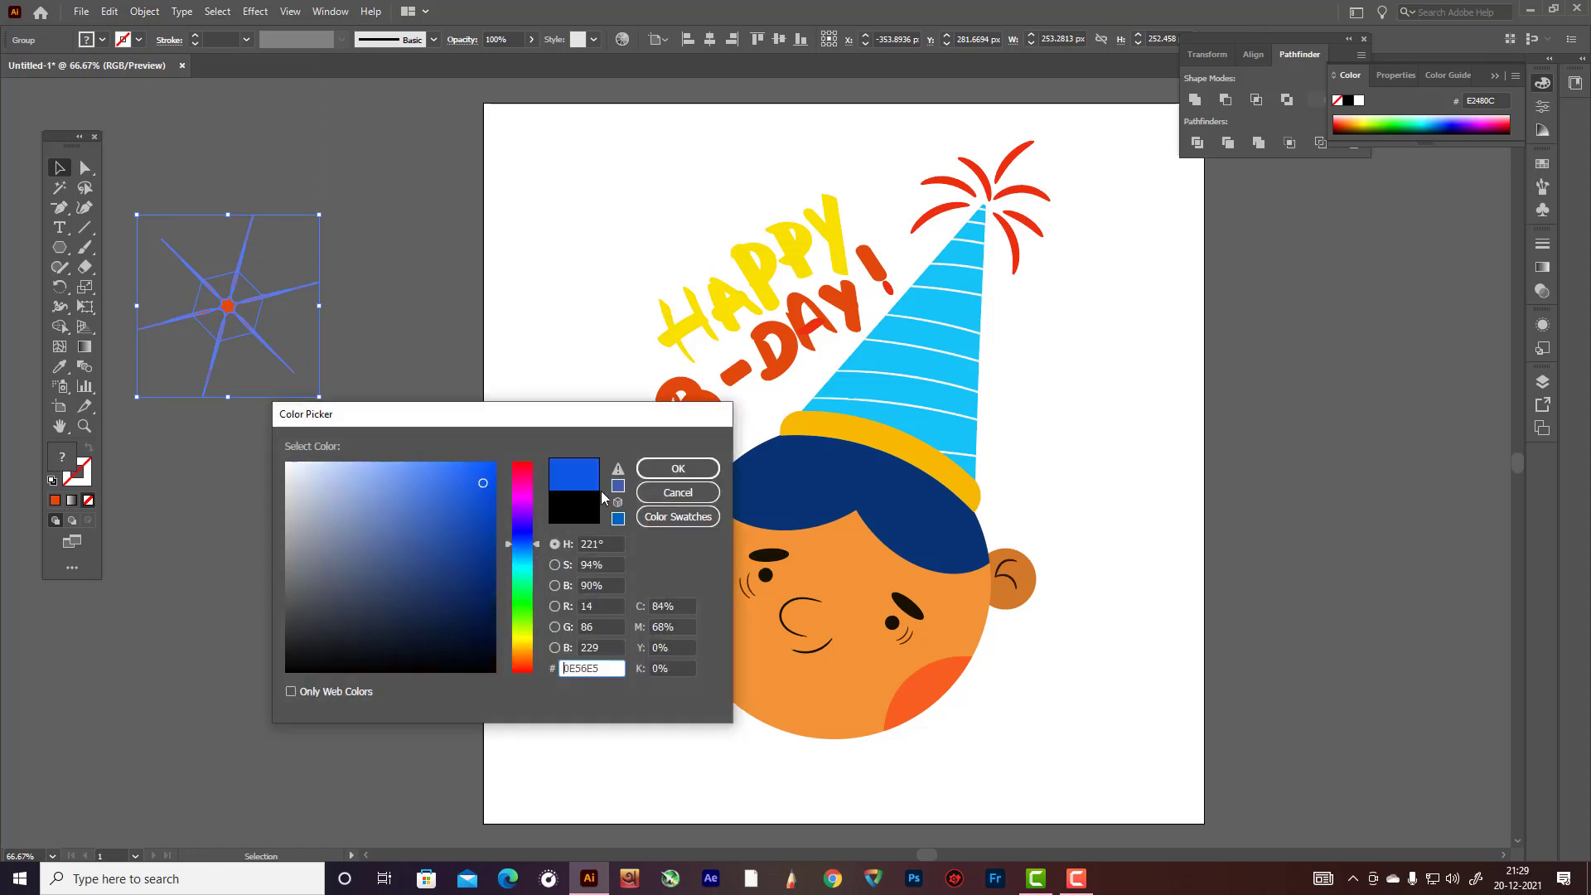
pyautogui.click(678, 468)
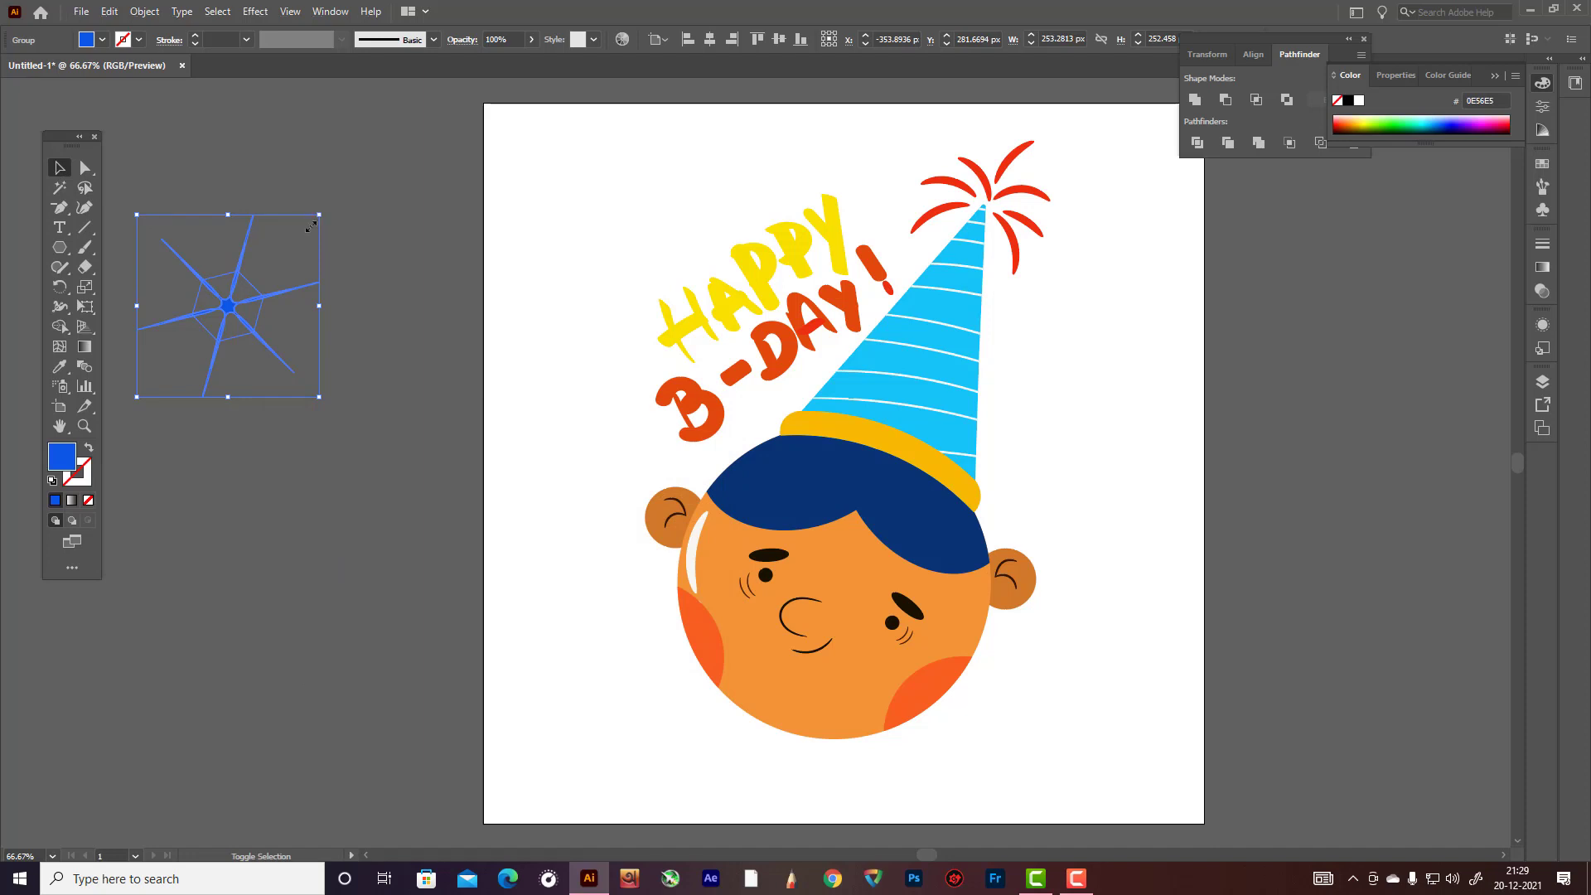
# - Scale the blue starburst down to about 69 px wide and place four copies around the head, two on each side
pyautogui.moveTo(311, 227); pyautogui.dragTo(643, 690)
pyautogui.scroll(-1, 1110, 650)
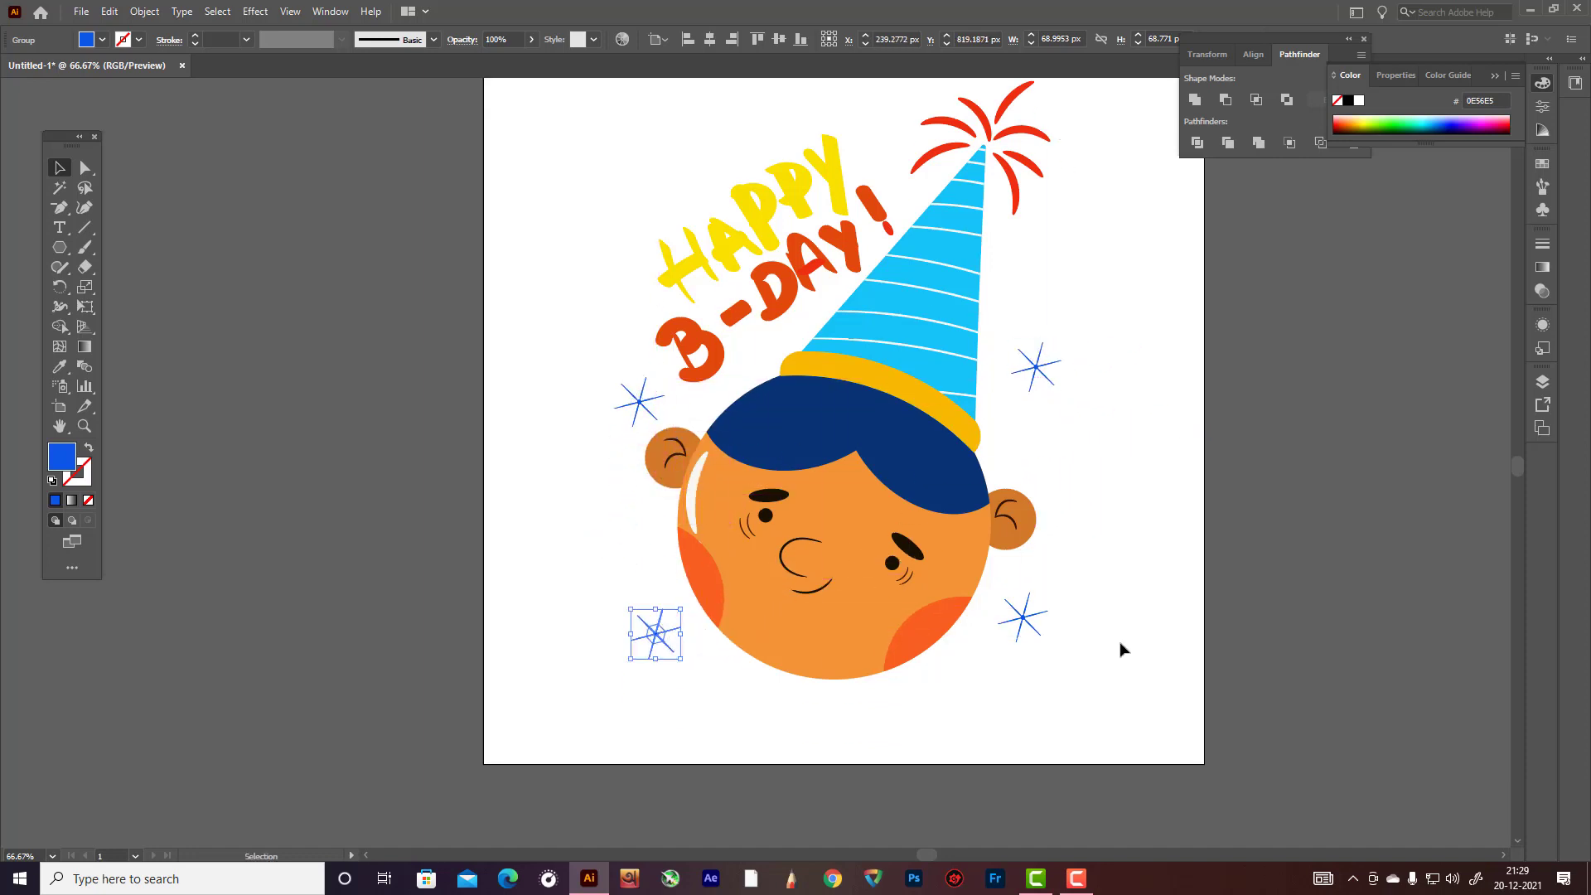
pyautogui.click(1121, 649)
pyautogui.scroll(1, 1118, 649)
# - Move the right ear slightly down along the head and enlarge both ears proportionally
pyautogui.click(1032, 558)
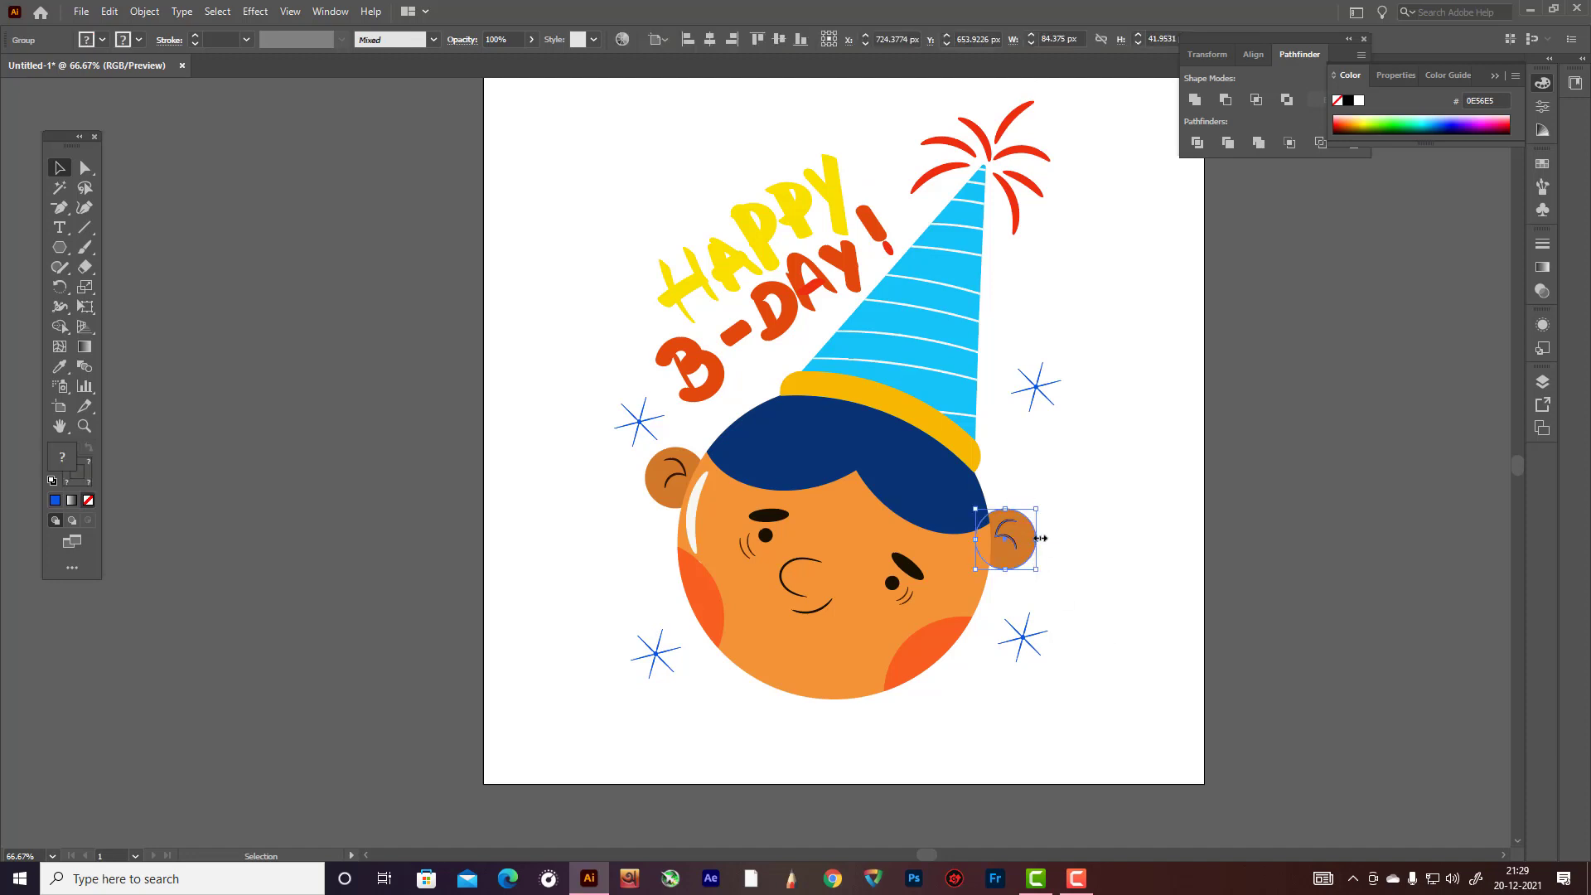
pyautogui.moveTo(1021, 537); pyautogui.dragTo(1021, 551)
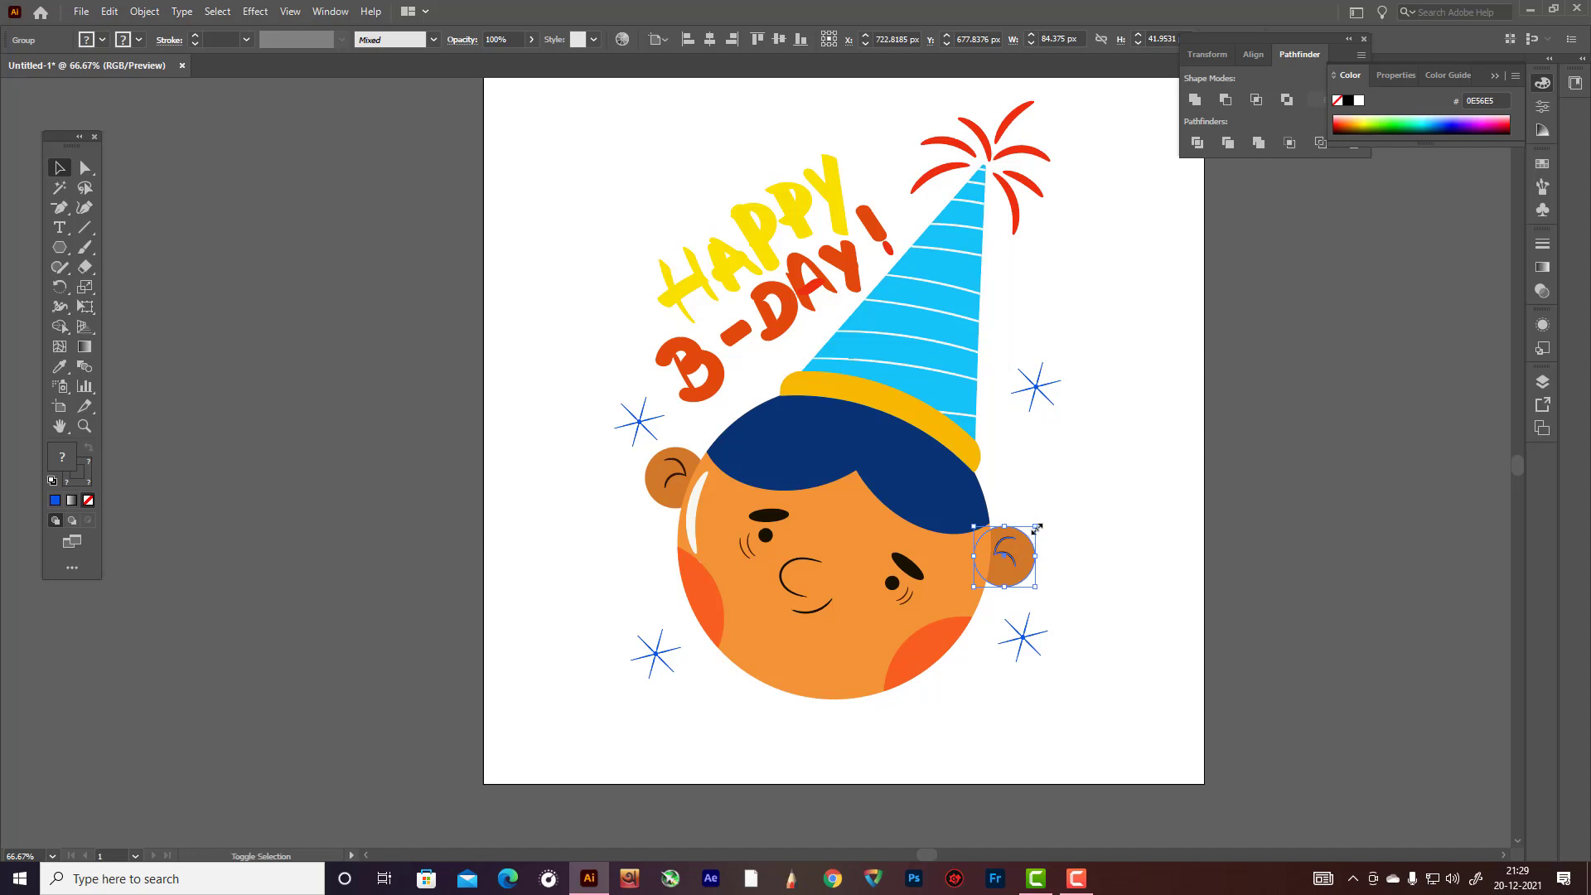
pyautogui.moveTo(1032, 543)
pyautogui.mouseDown()
pyautogui.moveTo(1036, 516)
pyautogui.moveTo(1034, 547)
pyautogui.mouseUp()
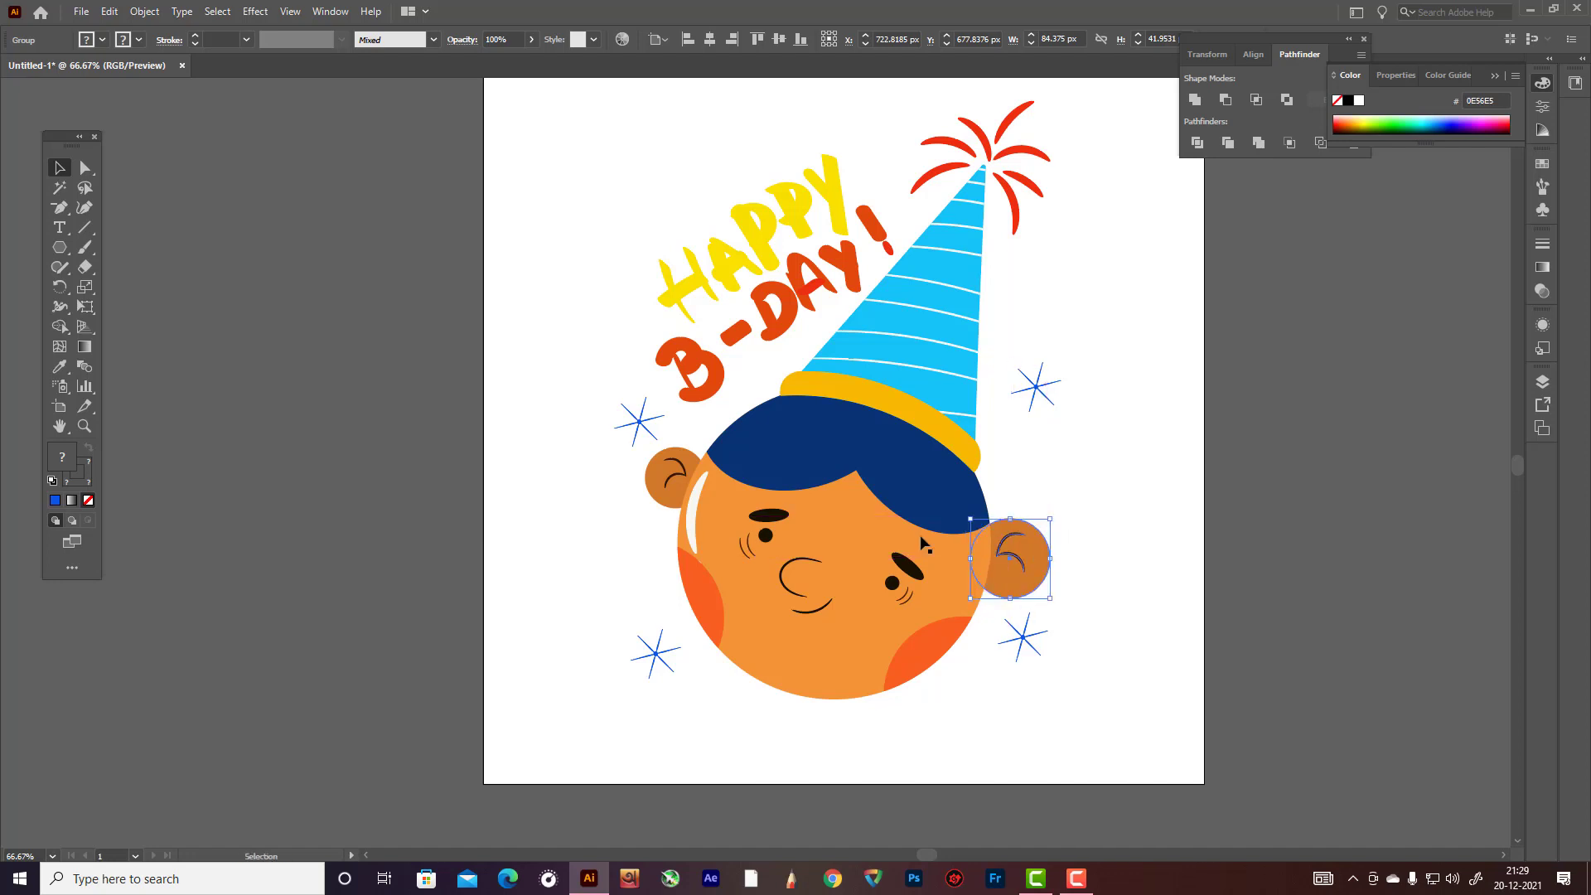
pyautogui.click(673, 472)
pyautogui.moveTo(705, 448); pyautogui.dragTo(712, 441)
pyautogui.click(1123, 499)
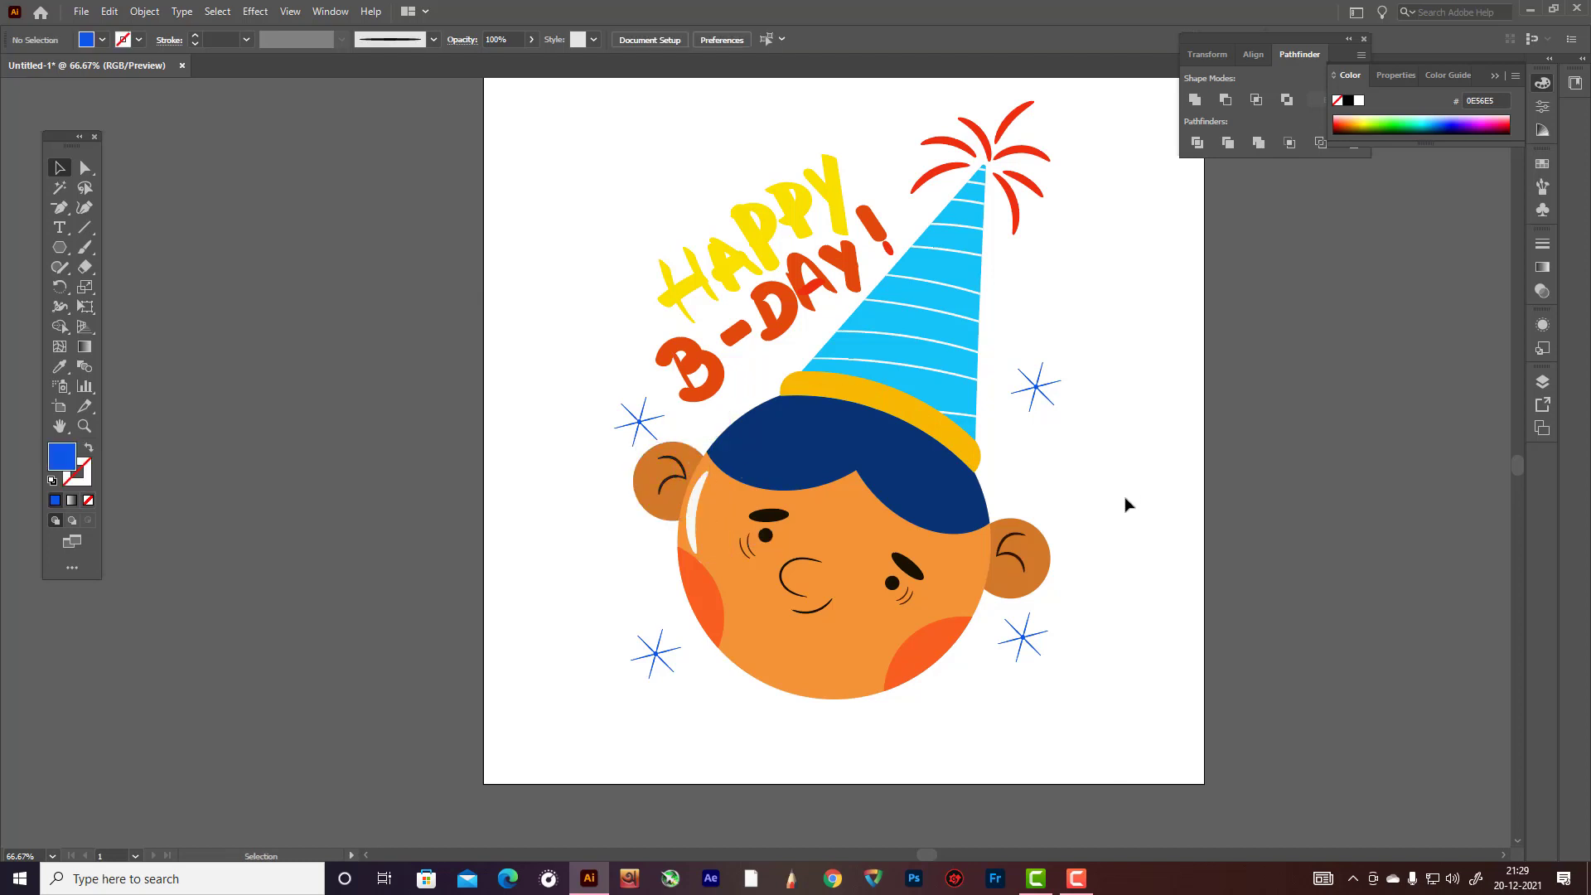
pyautogui.scroll(1, 1111, 560)
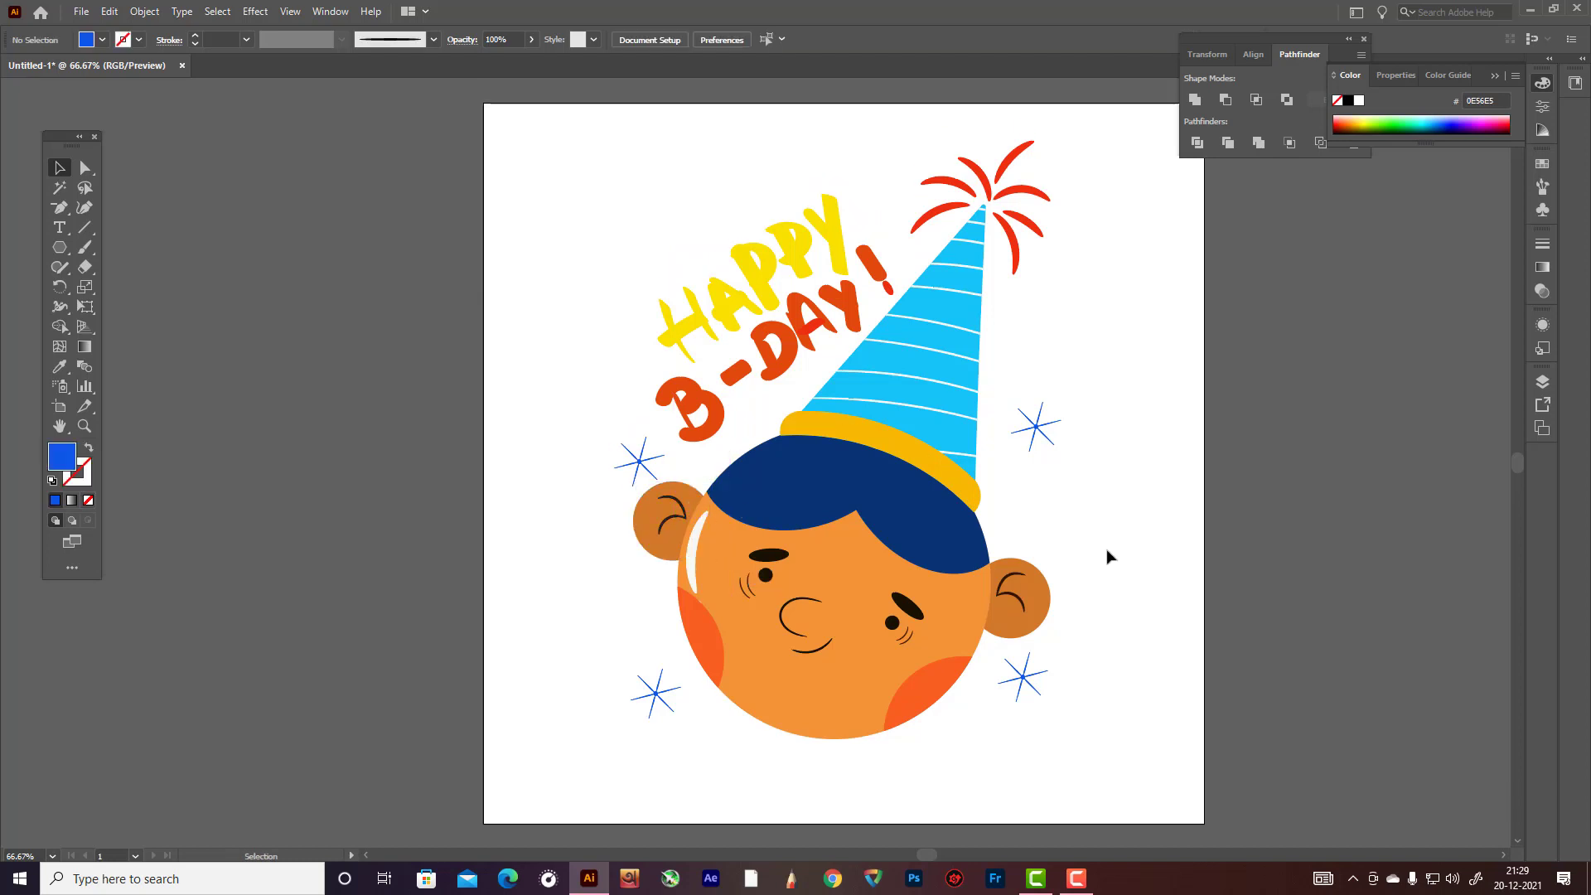
pyautogui.moveTo(592, 206); pyautogui.dragTo(1227, 794)
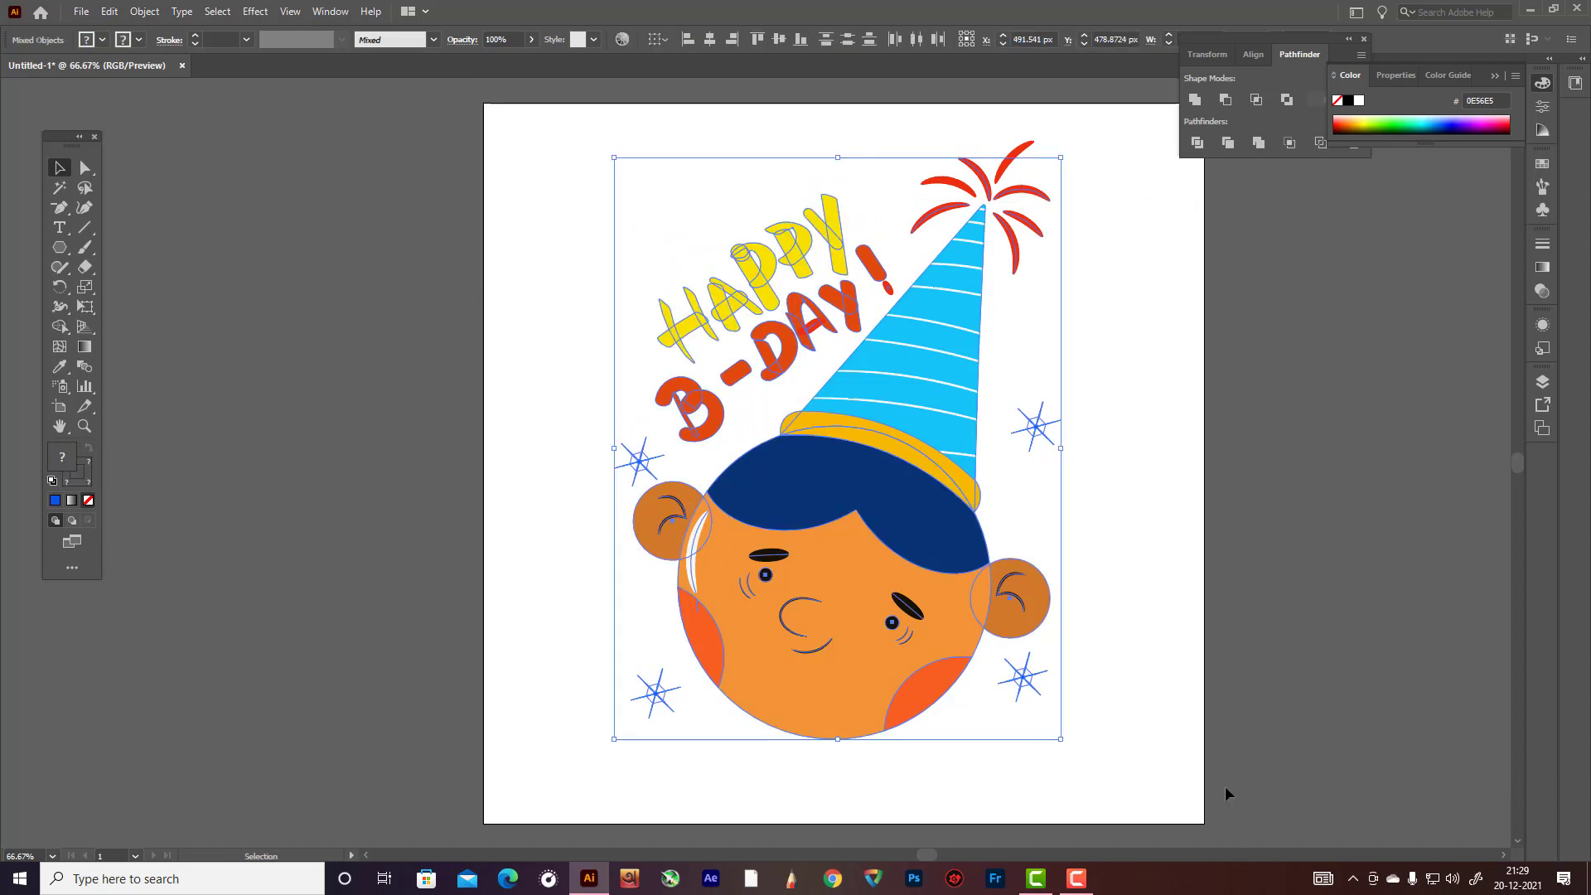
pyautogui.click(1147, 700)
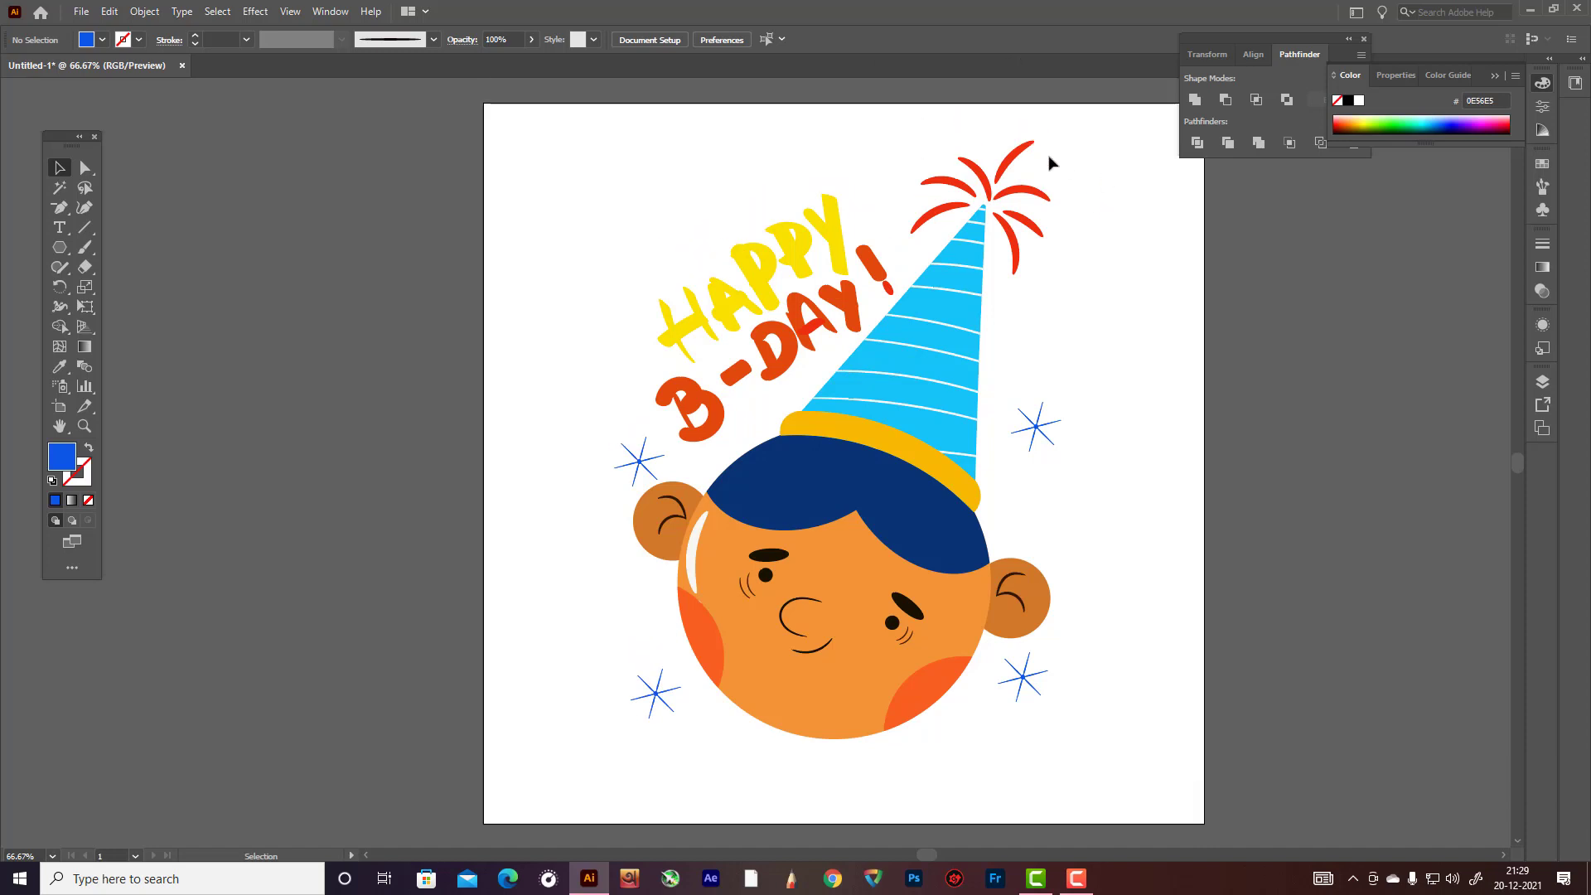
pyautogui.moveTo(568, 143); pyautogui.dragTo(1201, 734)
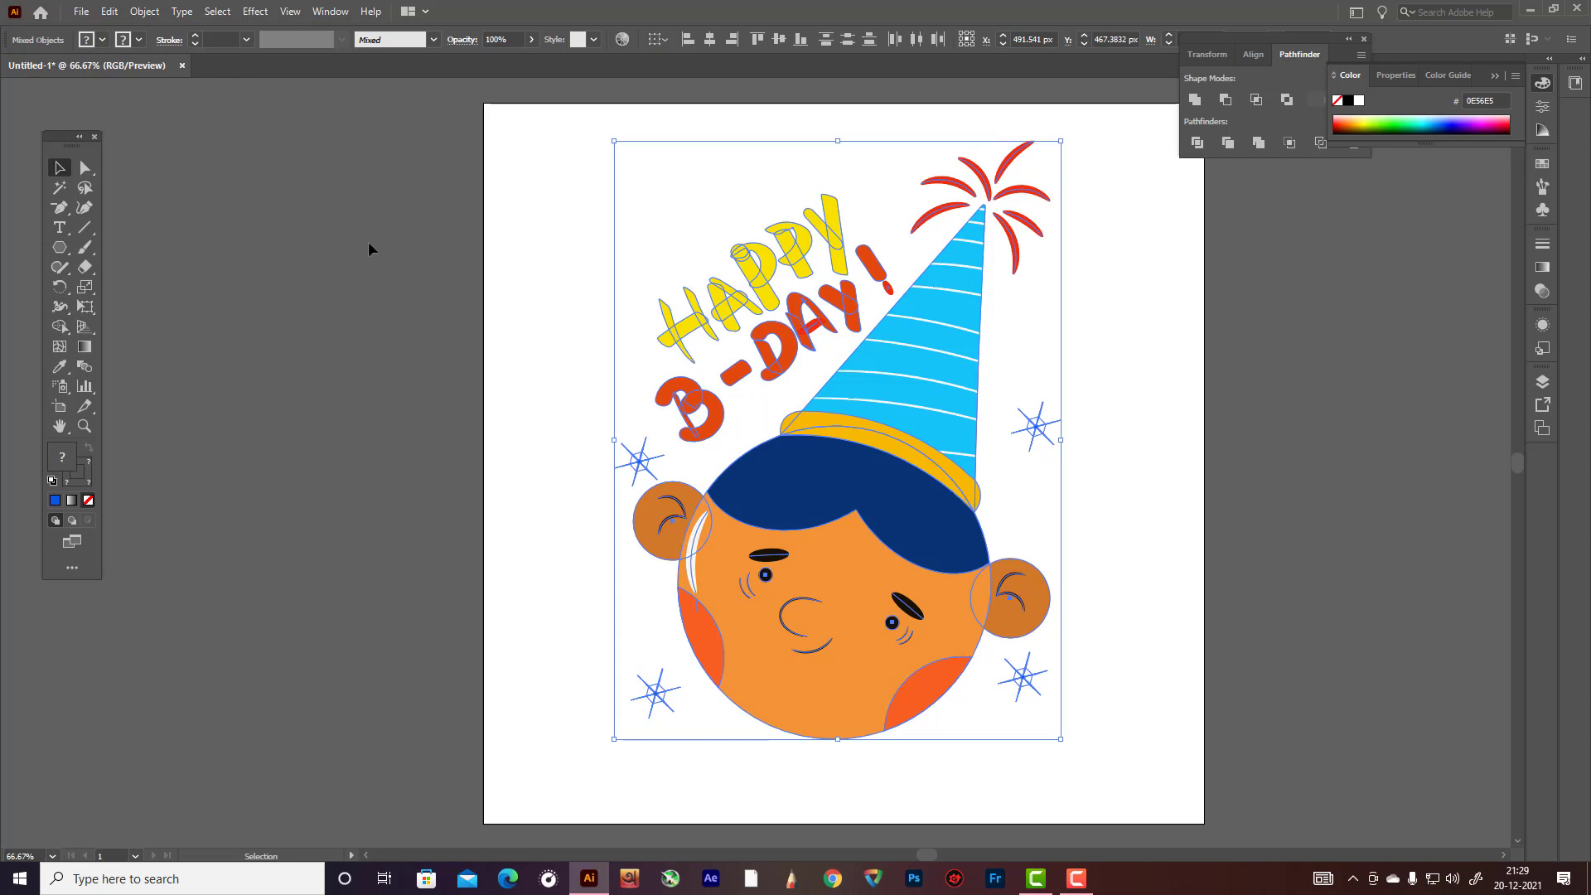
pyautogui.scroll(-3, 368, 241)
pyautogui.scroll(2, 373, 246)
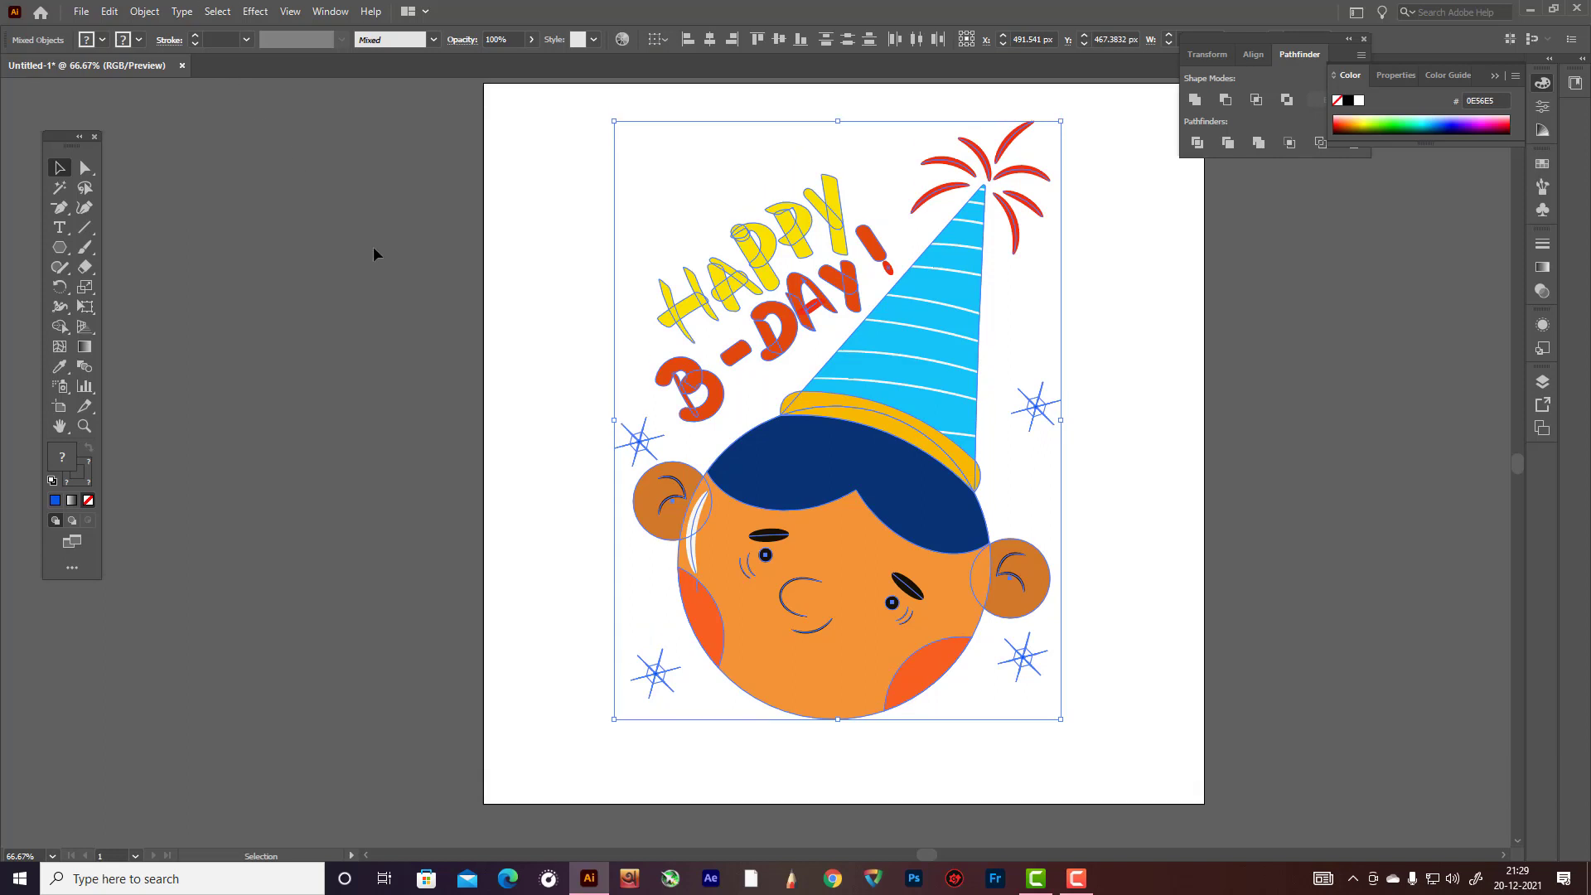
pyautogui.click(727, 199)
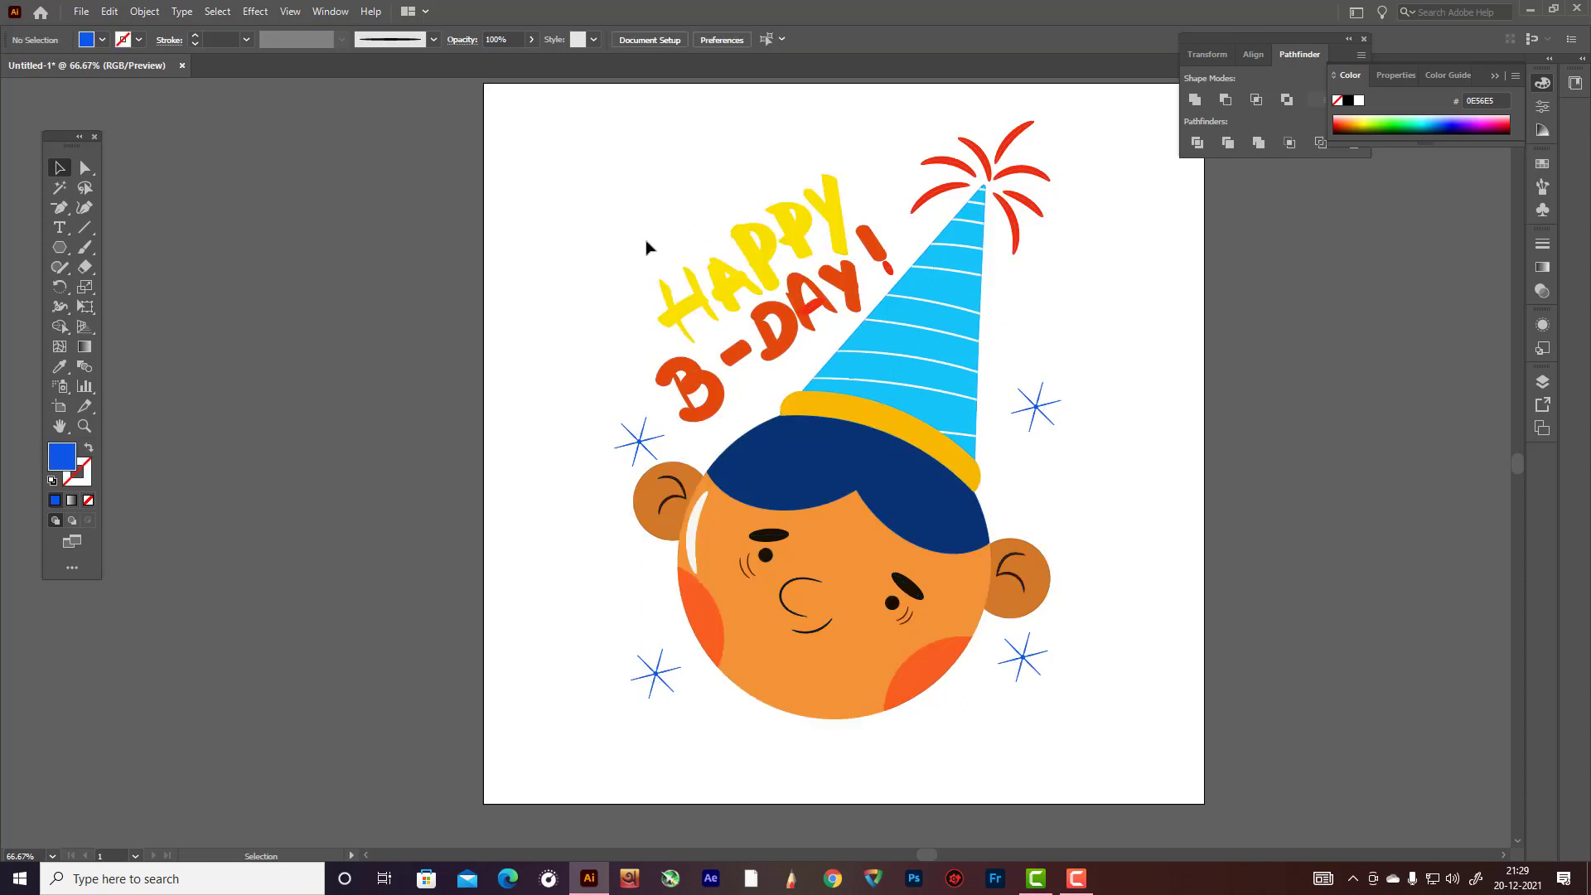
# - Select the HAPPY B-DAY! letters and exclamation mark and apply Outline Stroke to them
pyautogui.moveTo(647, 242); pyautogui.dragTo(831, 352)
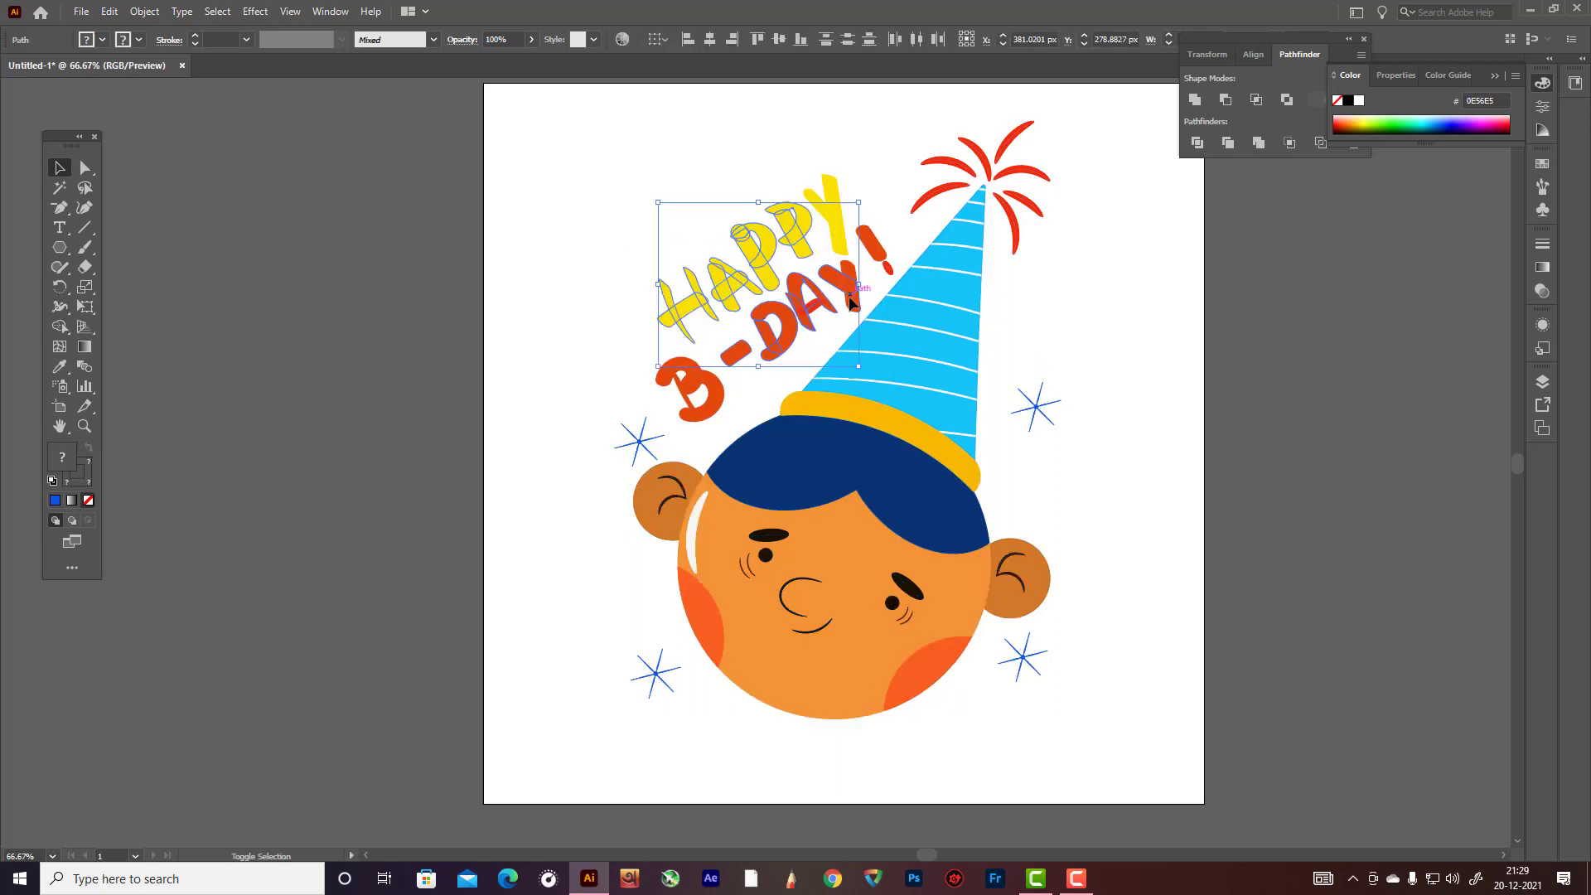
pyautogui.keyDown('shift'); pyautogui.click(835, 225); pyautogui.keyUp('shift')
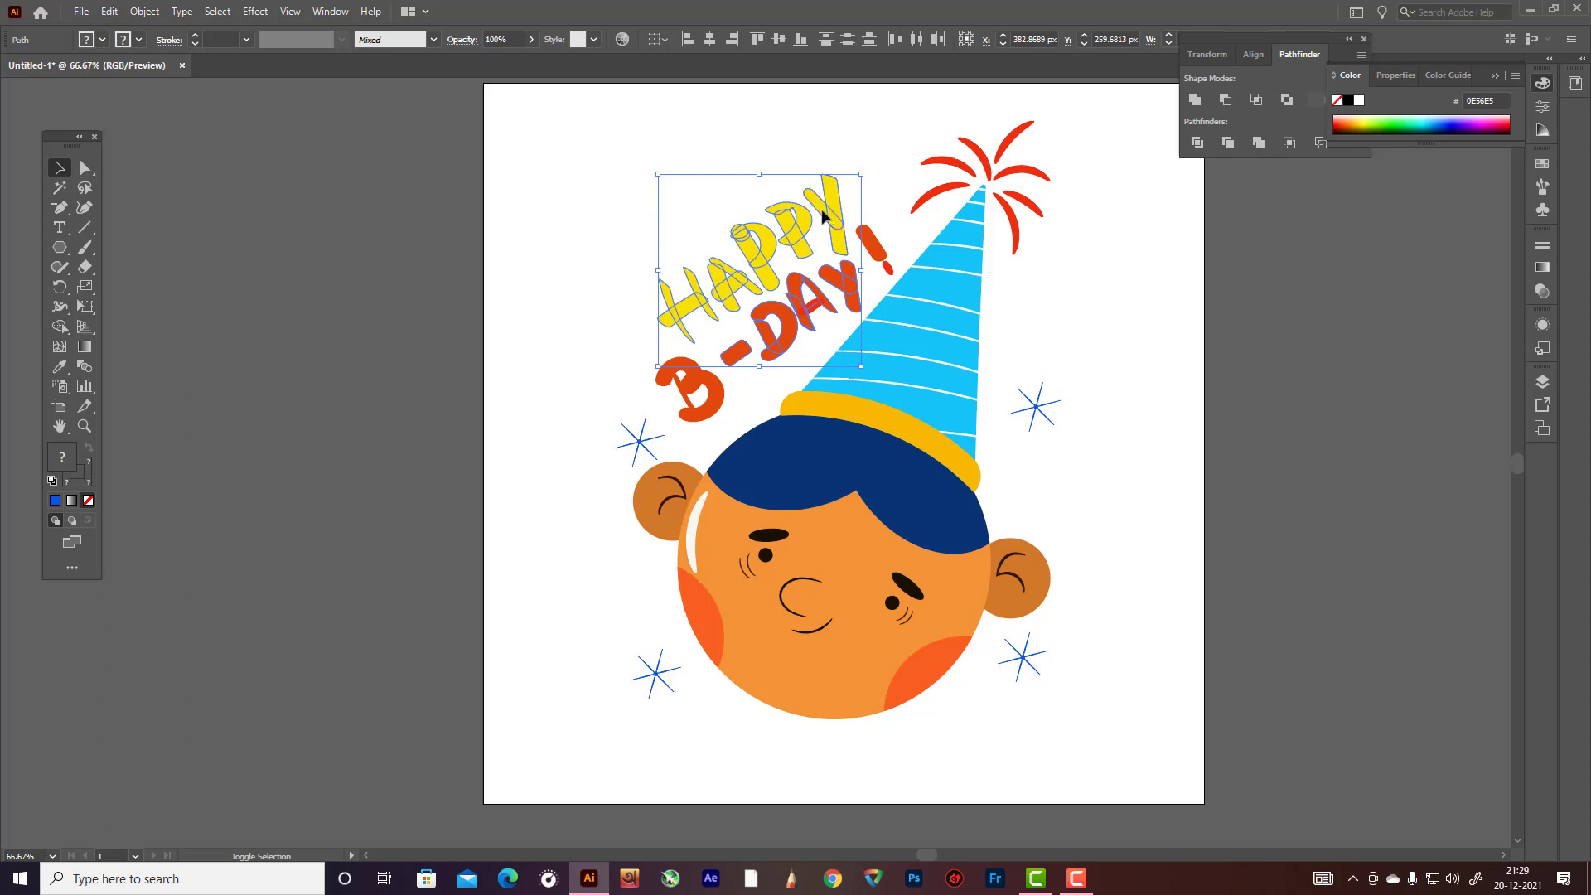
pyautogui.keyDown('shift'); pyautogui.click(874, 242); pyautogui.keyUp('shift')
pyautogui.keyDown('shift'); pyautogui.click(695, 370); pyautogui.keyUp('shift')
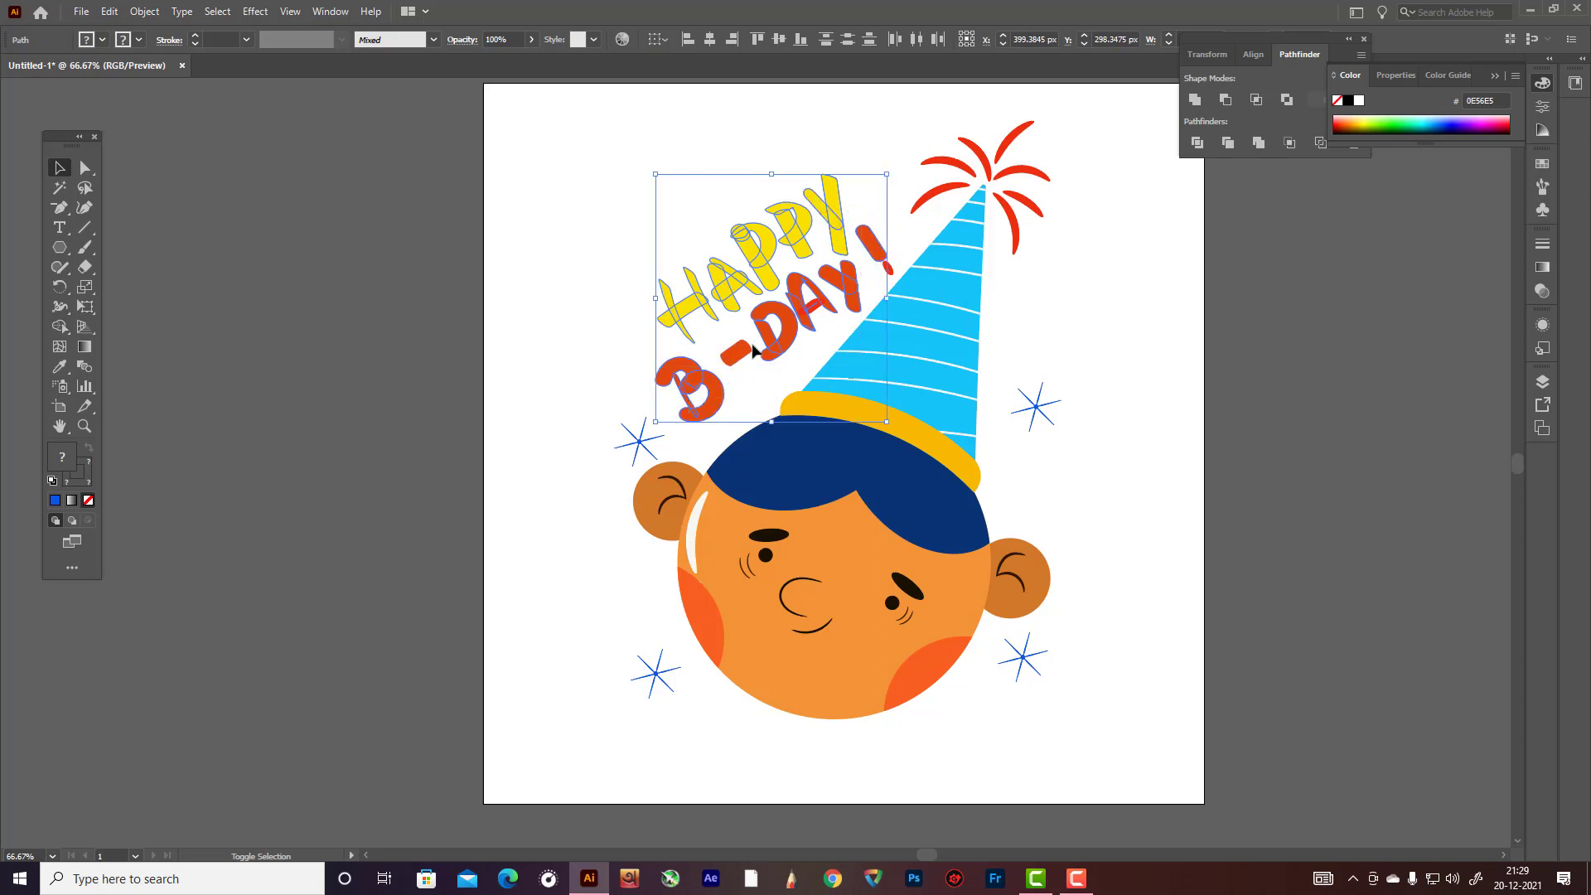
pyautogui.keyDown('shift'); pyautogui.click(890, 274); pyautogui.keyUp('shift')
pyautogui.click(144, 10)
pyautogui.moveTo(219, 406)
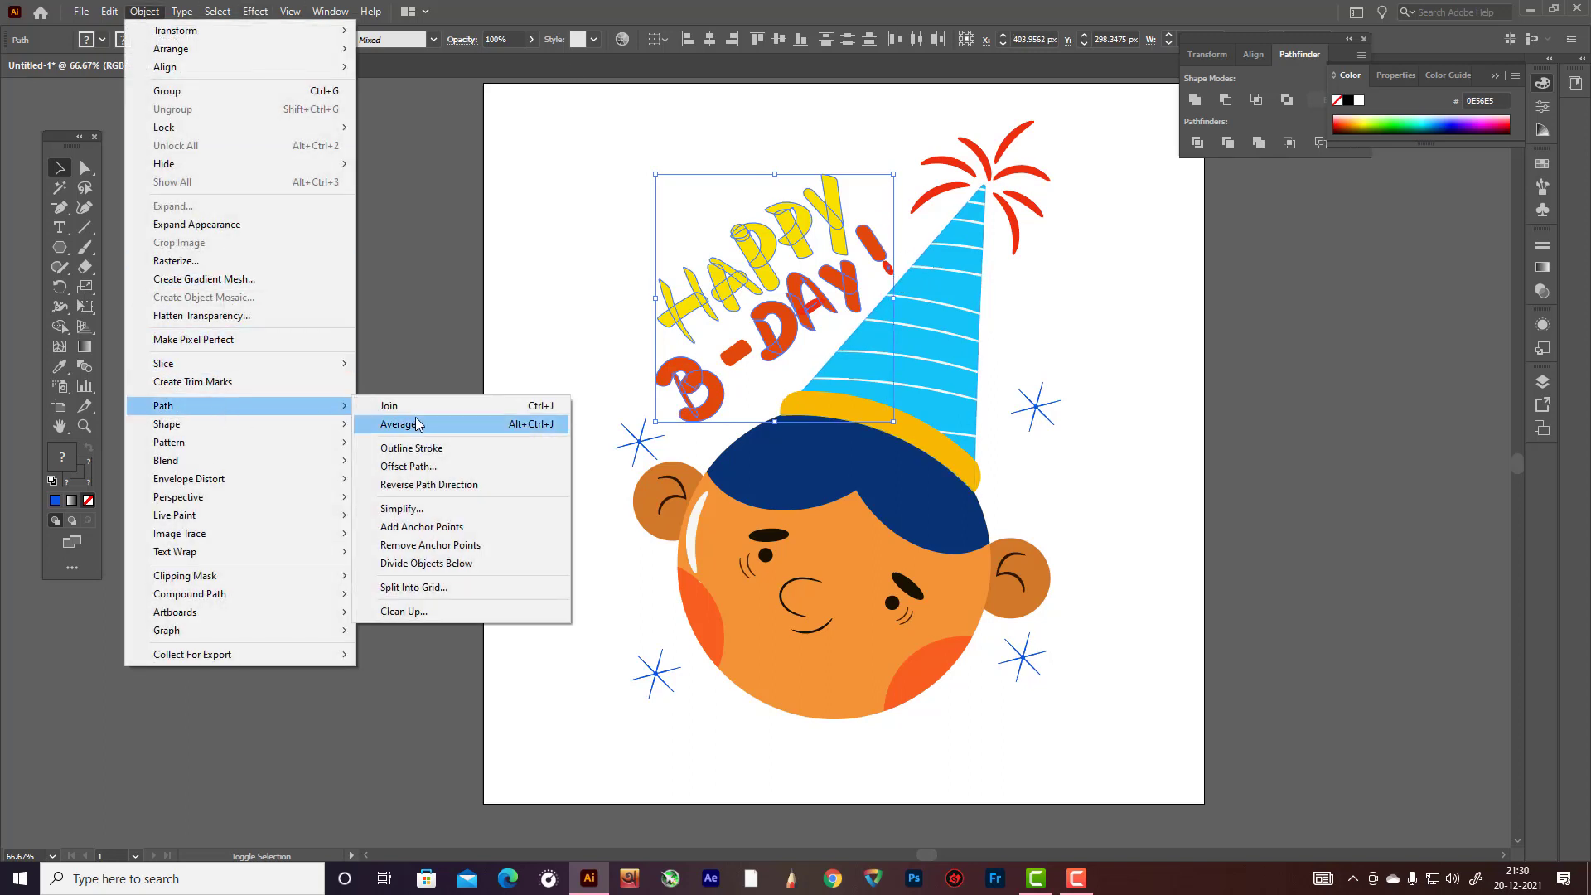
pyautogui.click(407, 447)
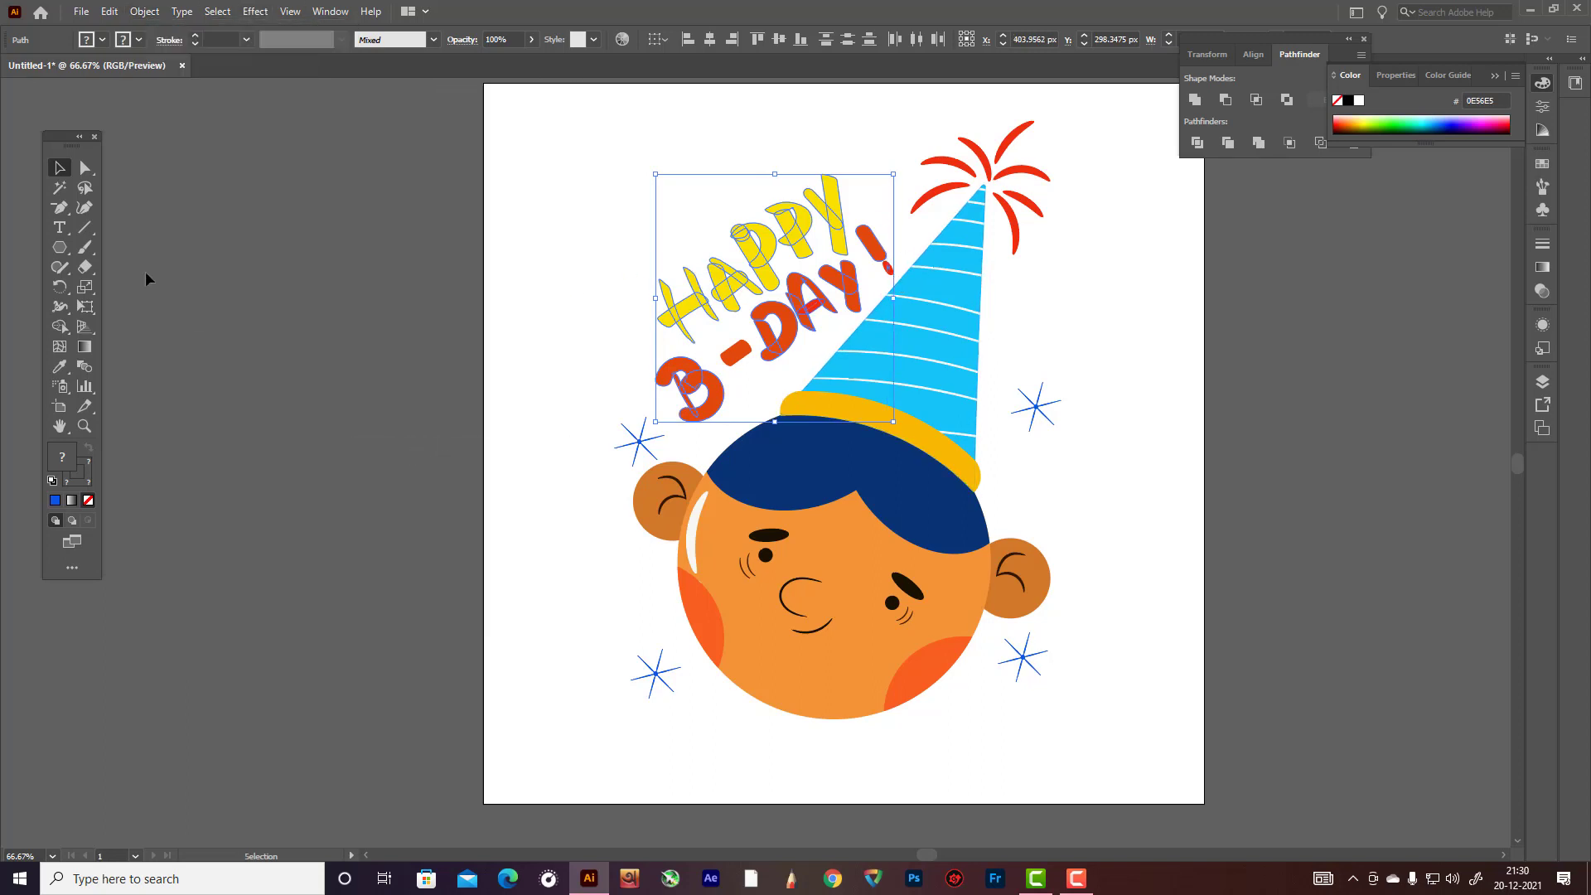
# - Offset the paths of the selected lettering by 2 px with mitered joins
pyautogui.click(144, 11)
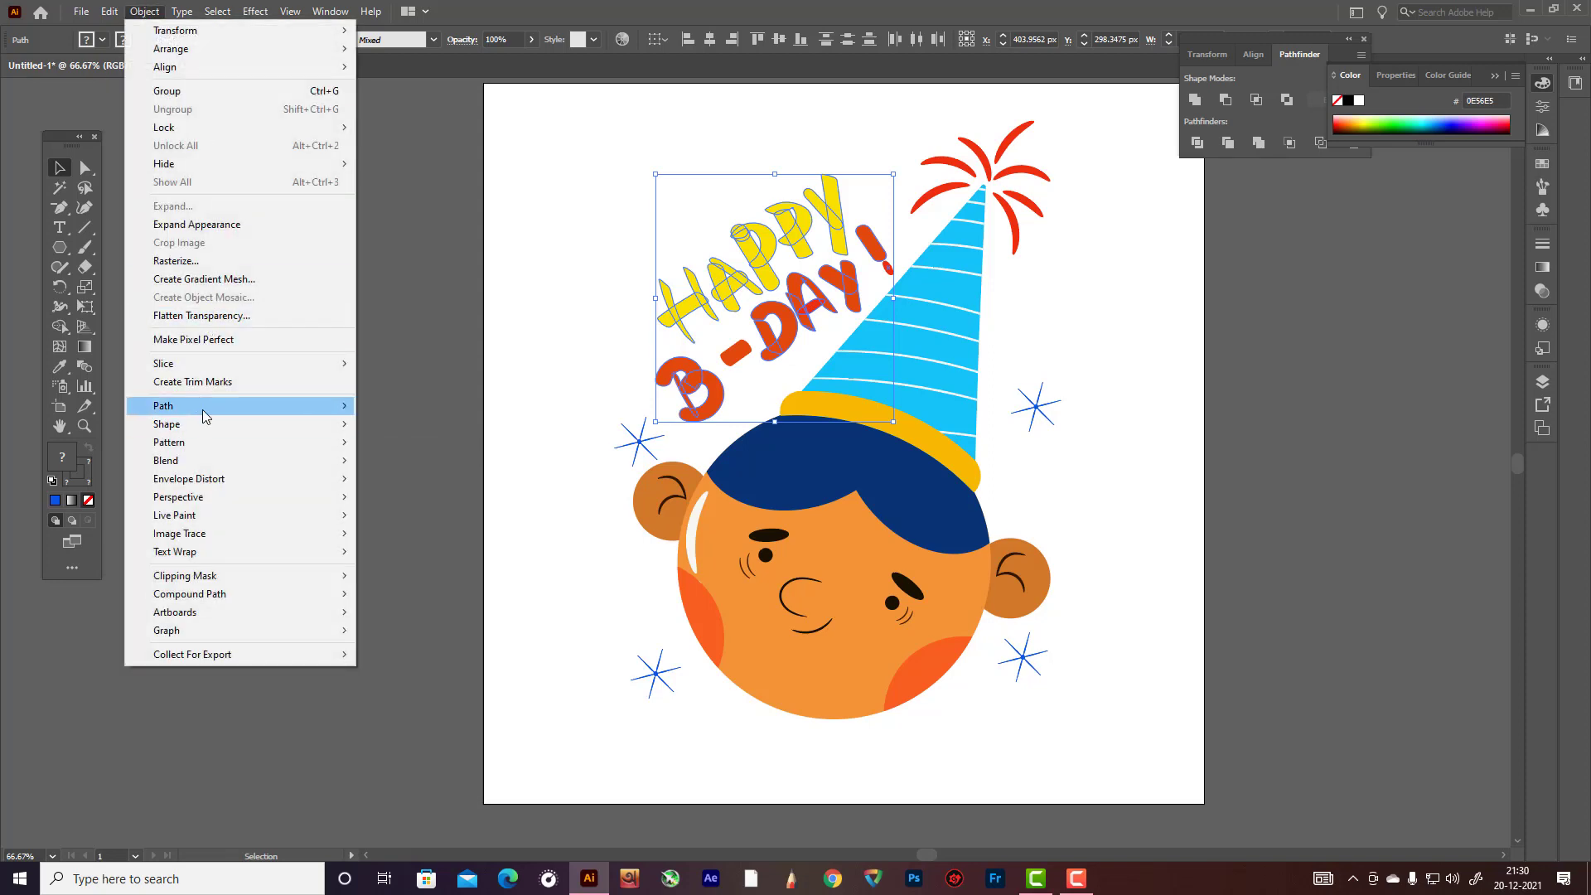
pyautogui.moveTo(347, 404)
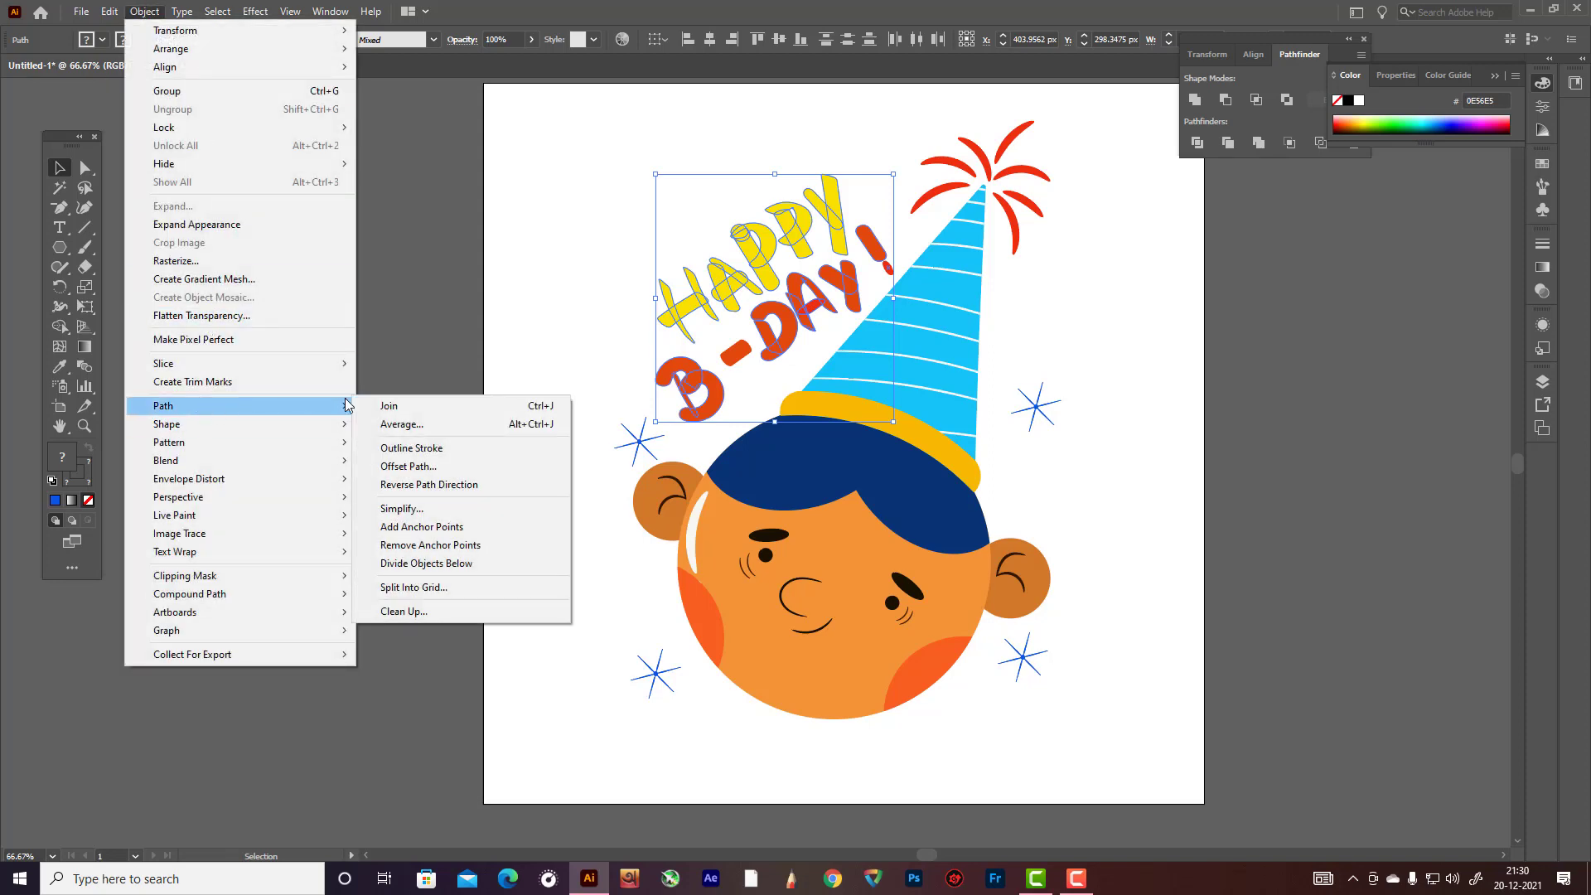
pyautogui.click(399, 469)
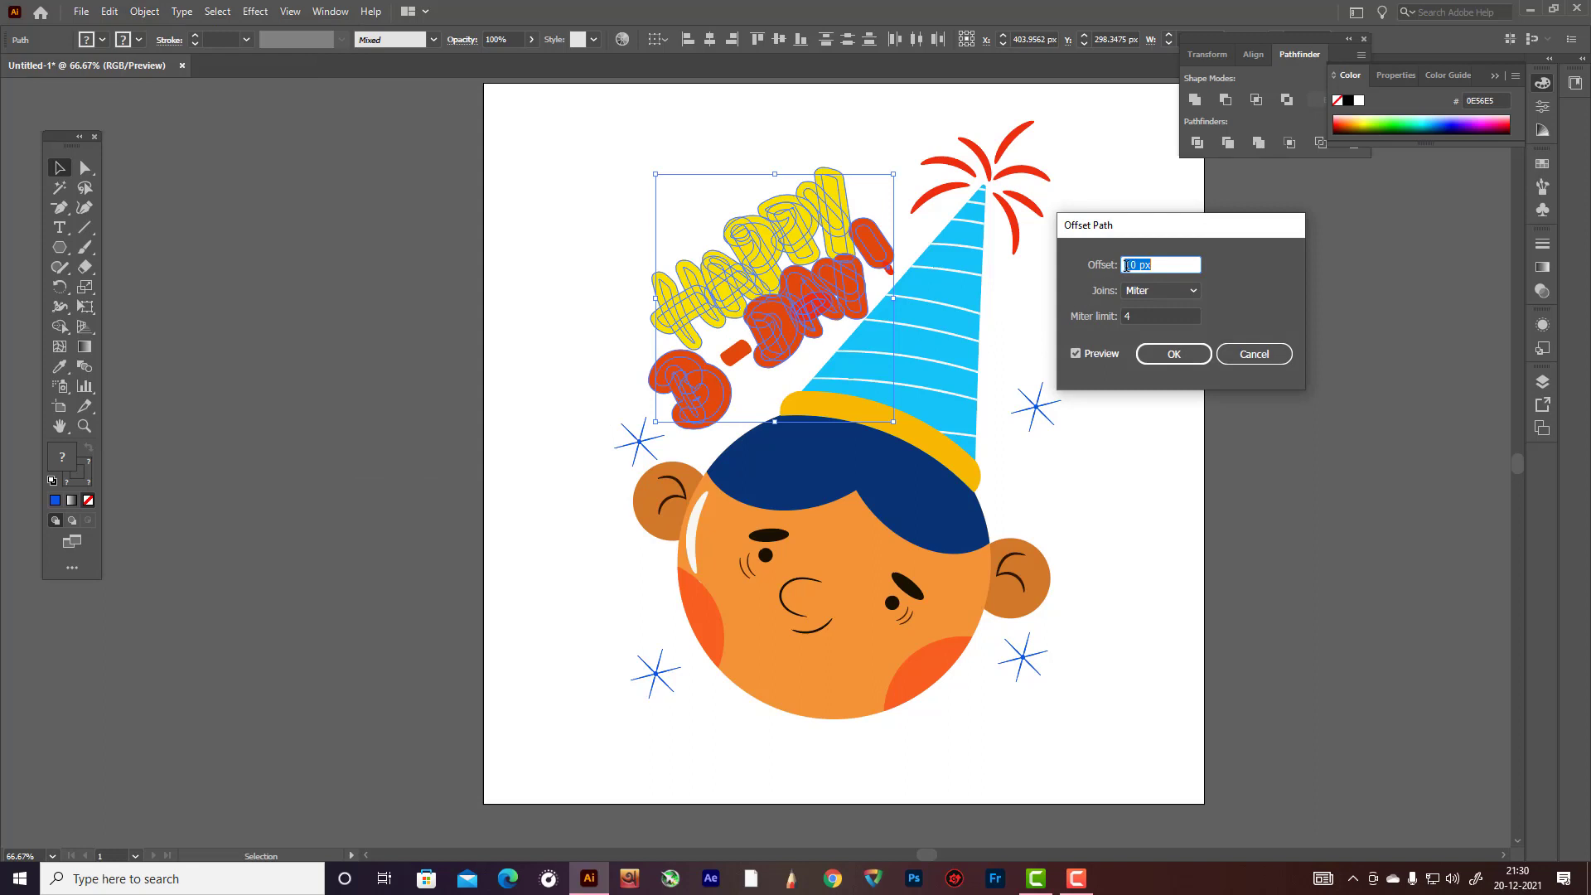
pyautogui.write('2')
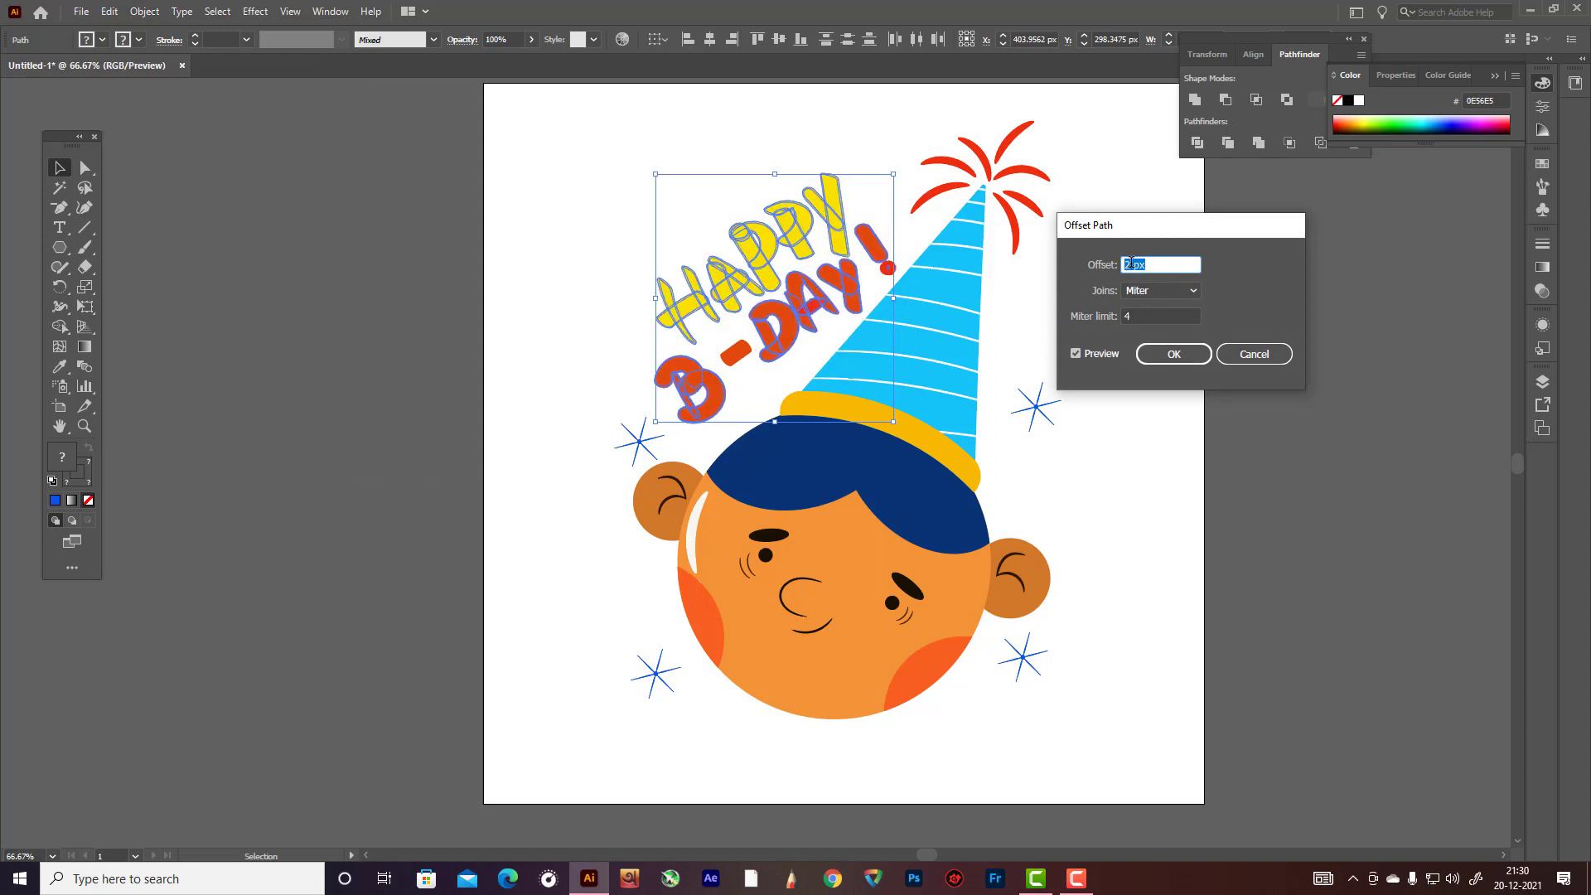
pyautogui.click(1181, 355)
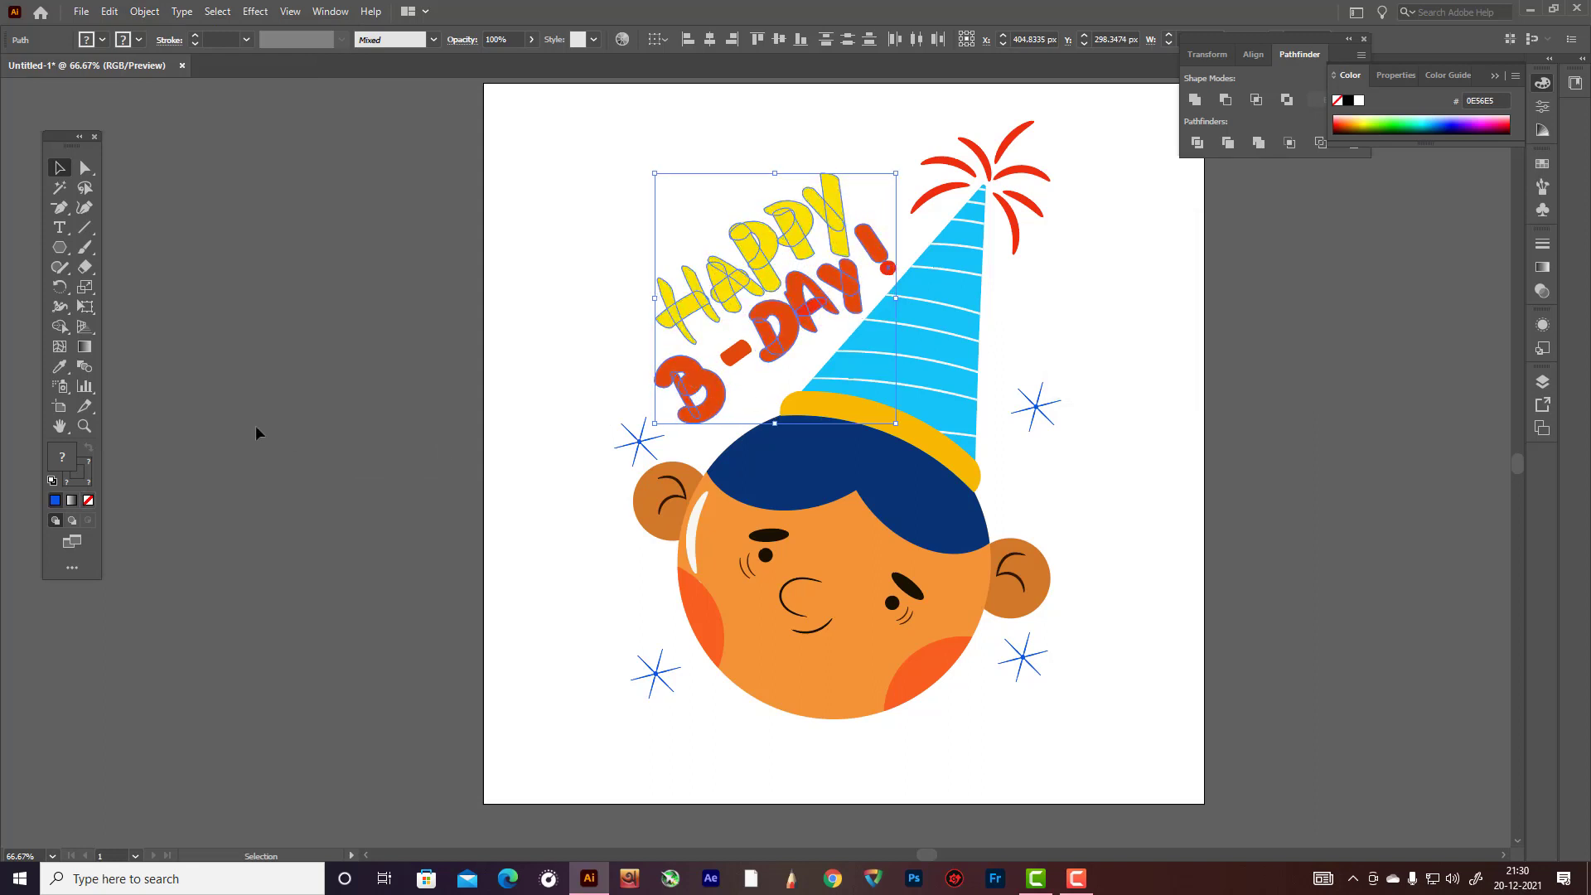
# - Fill the offset outlines behind the lettering with yellow EFD90F and deselect them
pyautogui.doubleClick(62, 460)
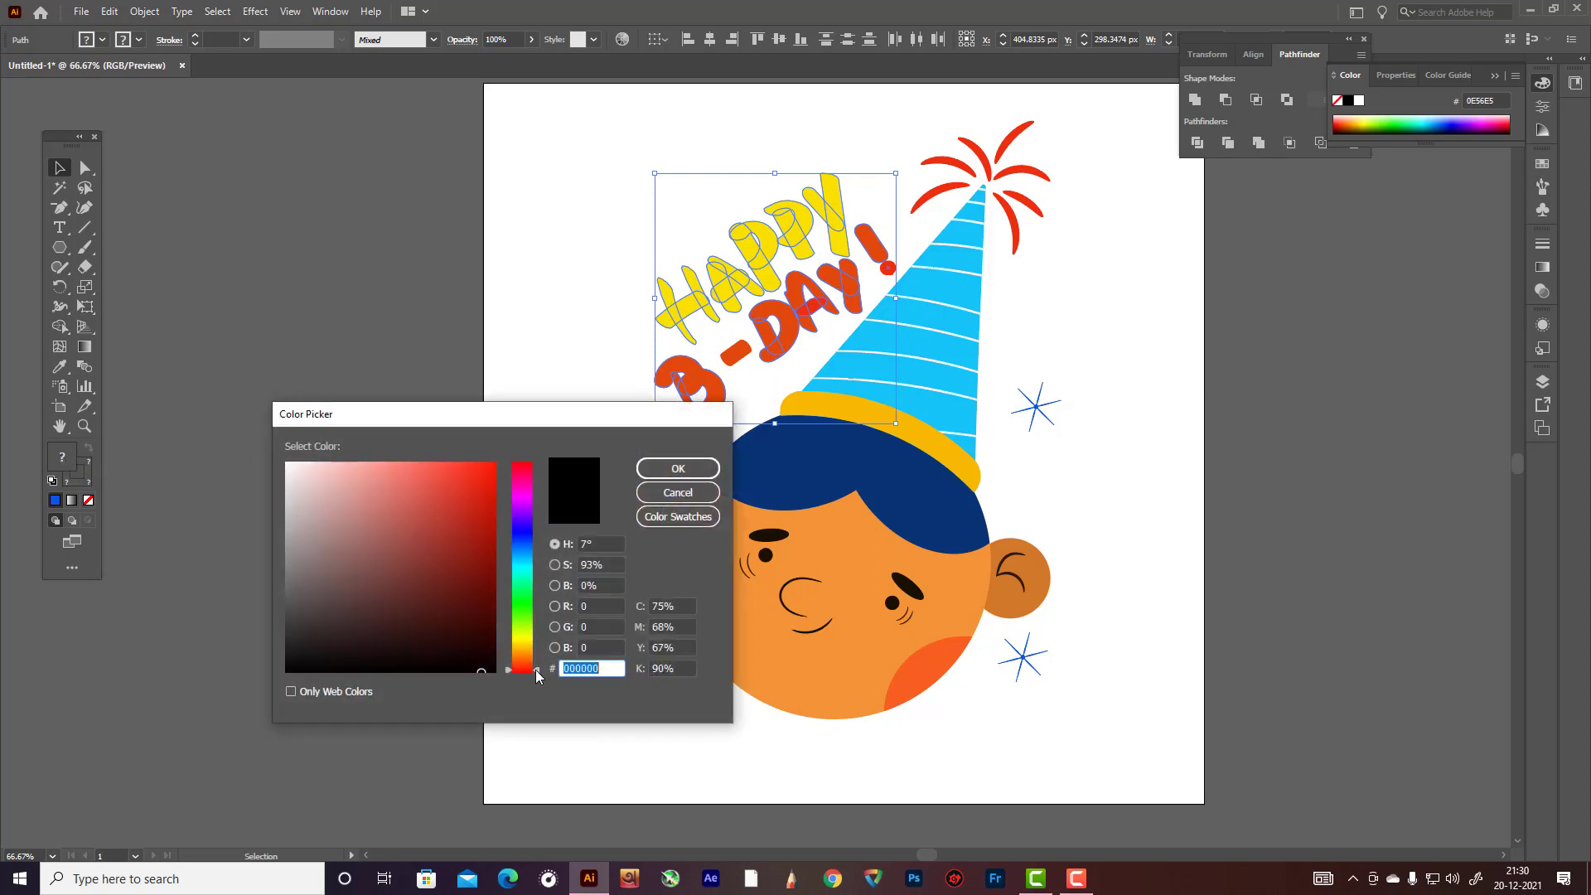
pyautogui.click(525, 643)
pyautogui.click(483, 474)
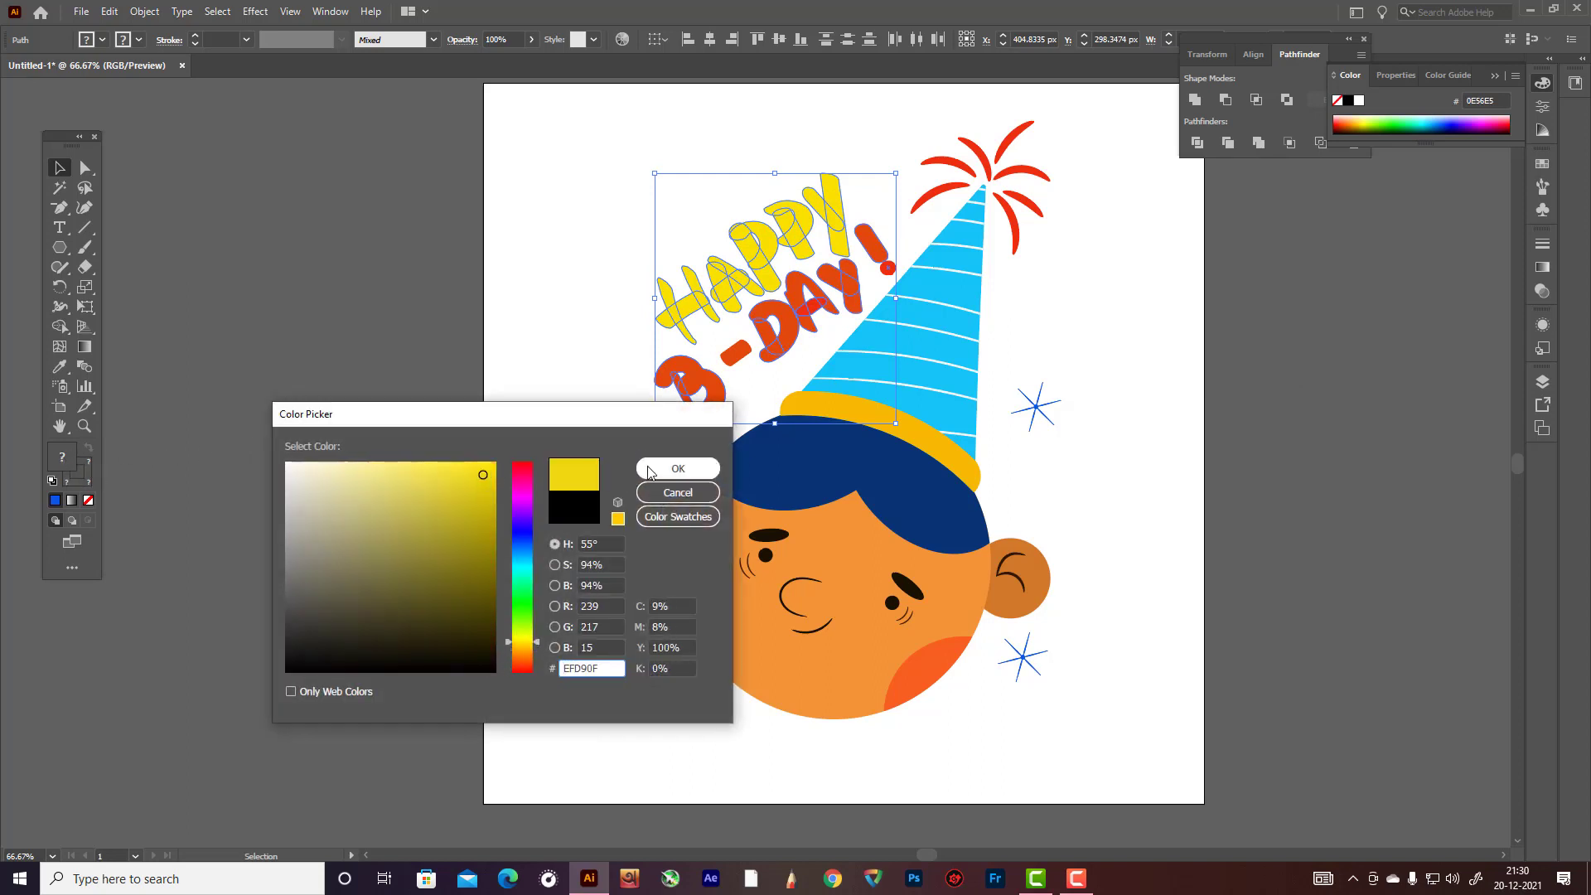
pyautogui.click(678, 468)
pyautogui.click(1121, 324)
pyautogui.scroll(2, 1121, 323)
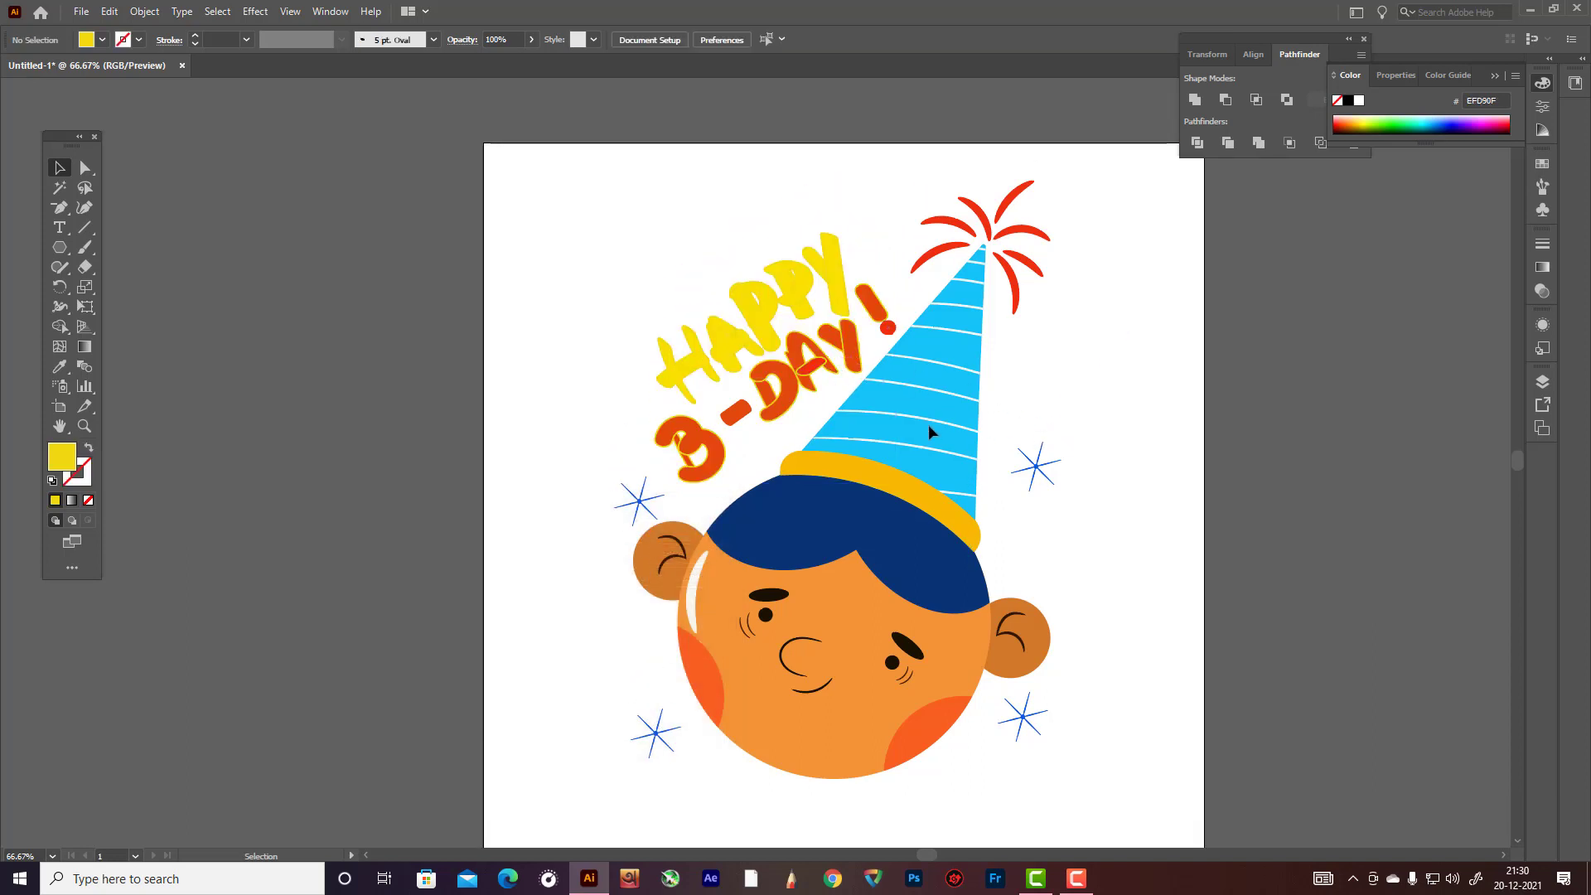
# - Undo the yellow fill and the path offset on the lettering
pyautogui.hotkey('ctrl', 'z')
pyautogui.hotkey('ctrl', 'z')
pyautogui.hotkey('ctrl', 'z')
pyautogui.hotkey('ctrl', 'z')
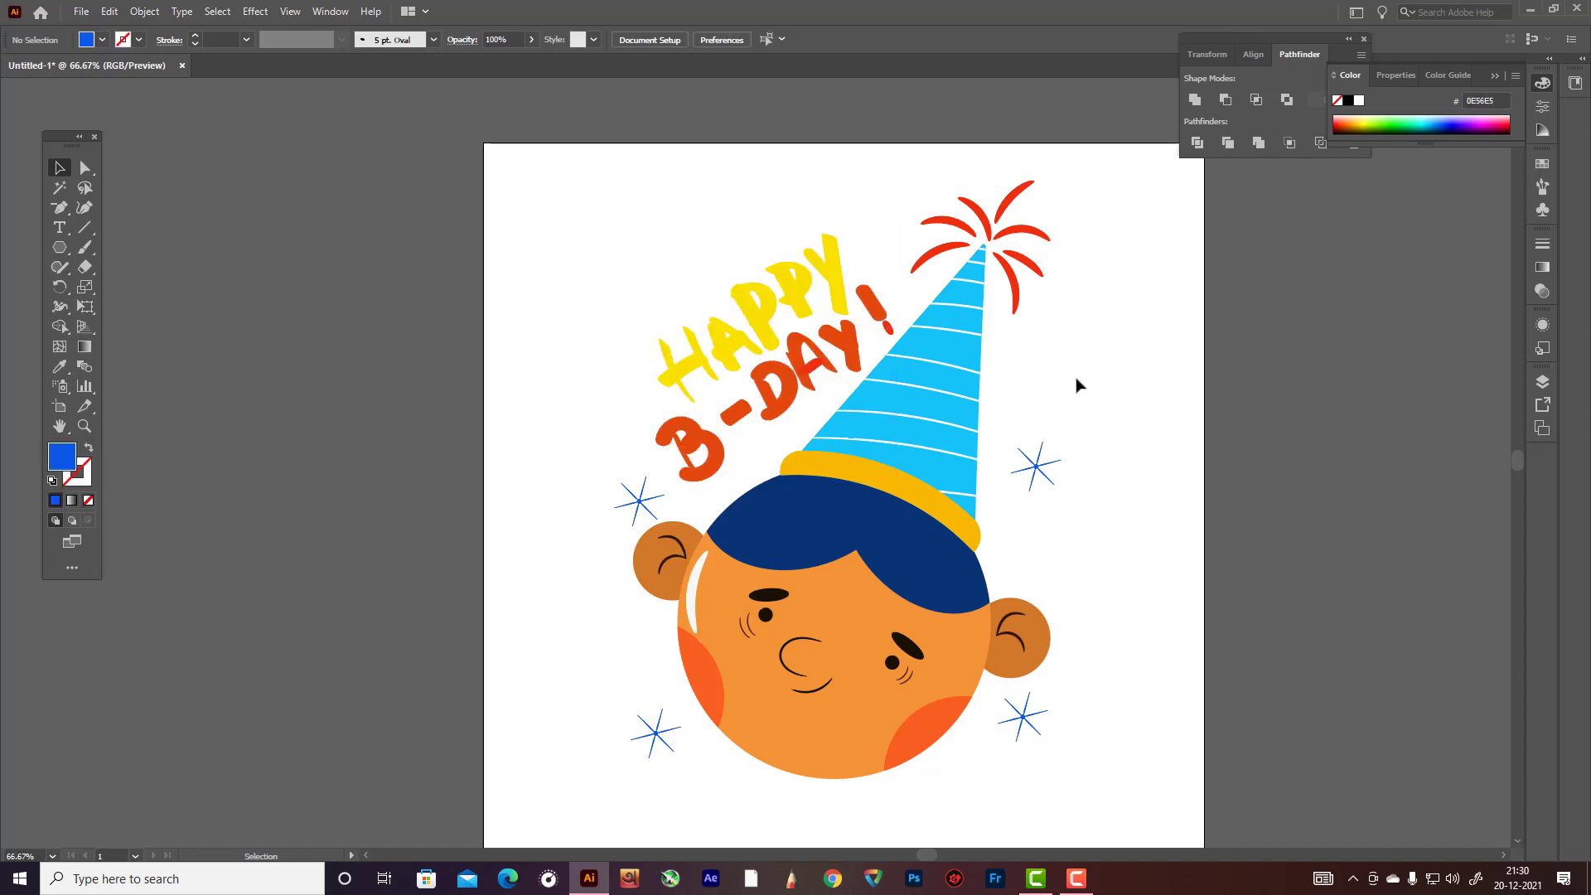
pyautogui.scroll(-1, 1094, 404)
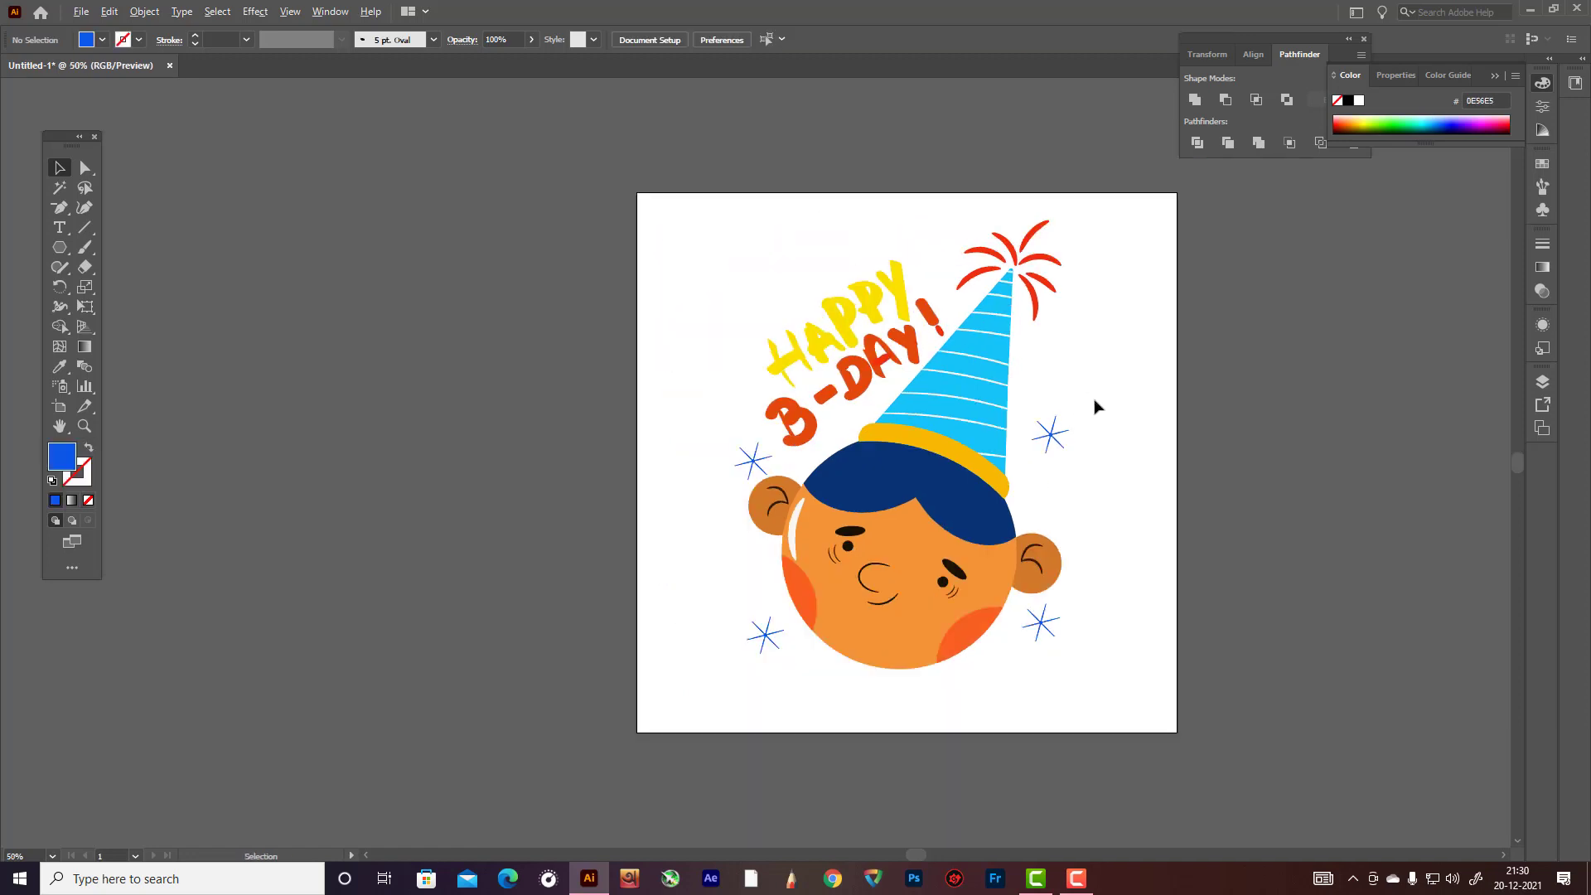
pyautogui.moveTo(653, 225); pyautogui.dragTo(1231, 673)
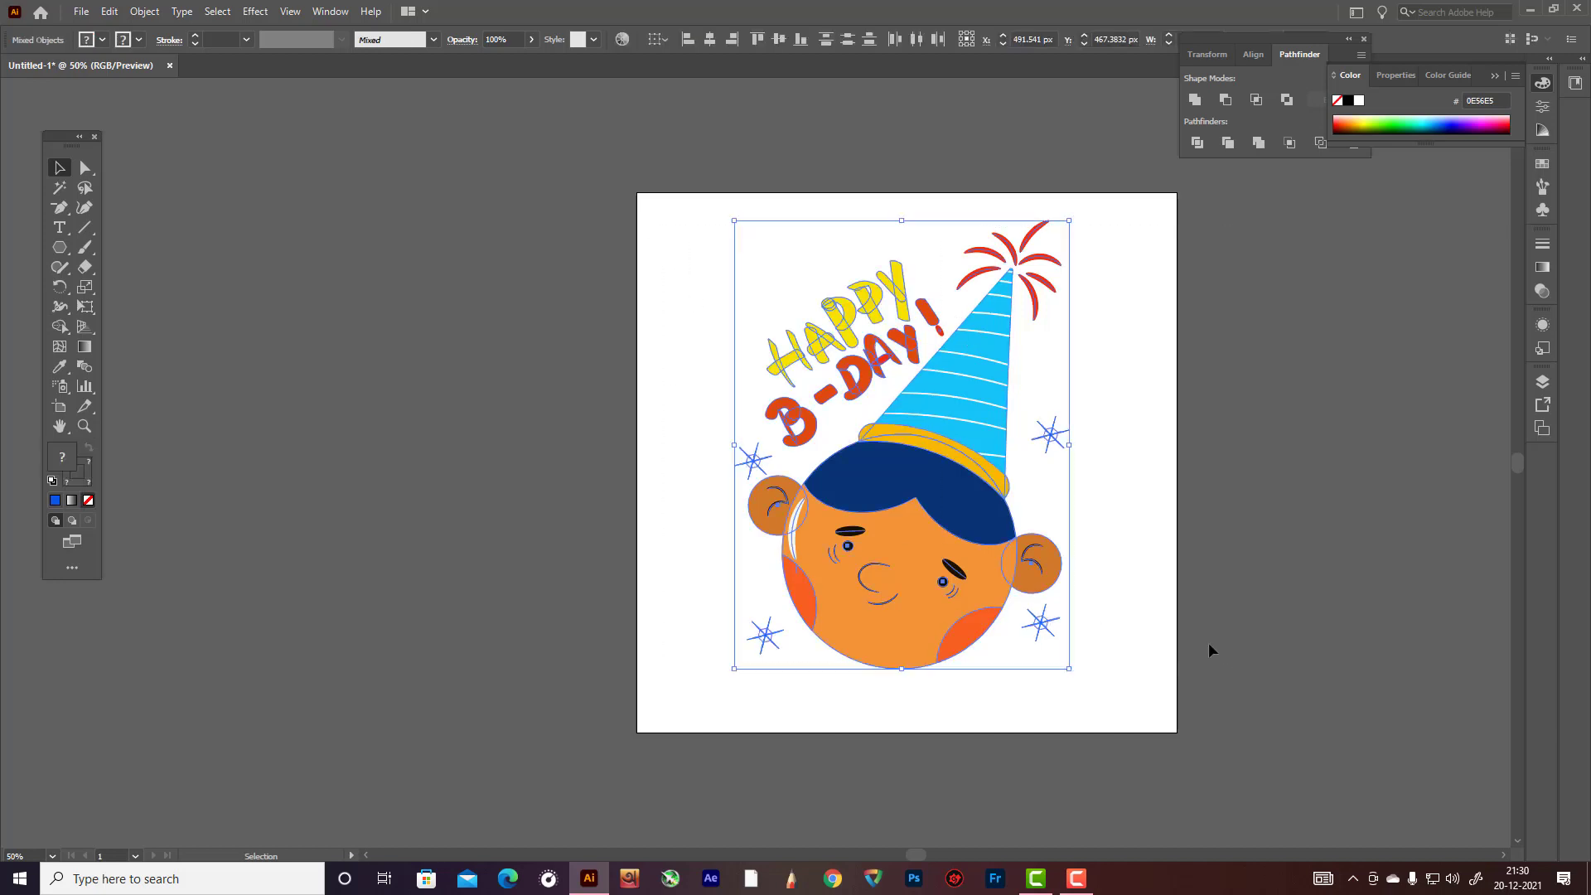
pyautogui.click(1184, 635)
# - Select the dark blue hair shape and turn on Draw Inside mode for it
pyautogui.click(962, 501)
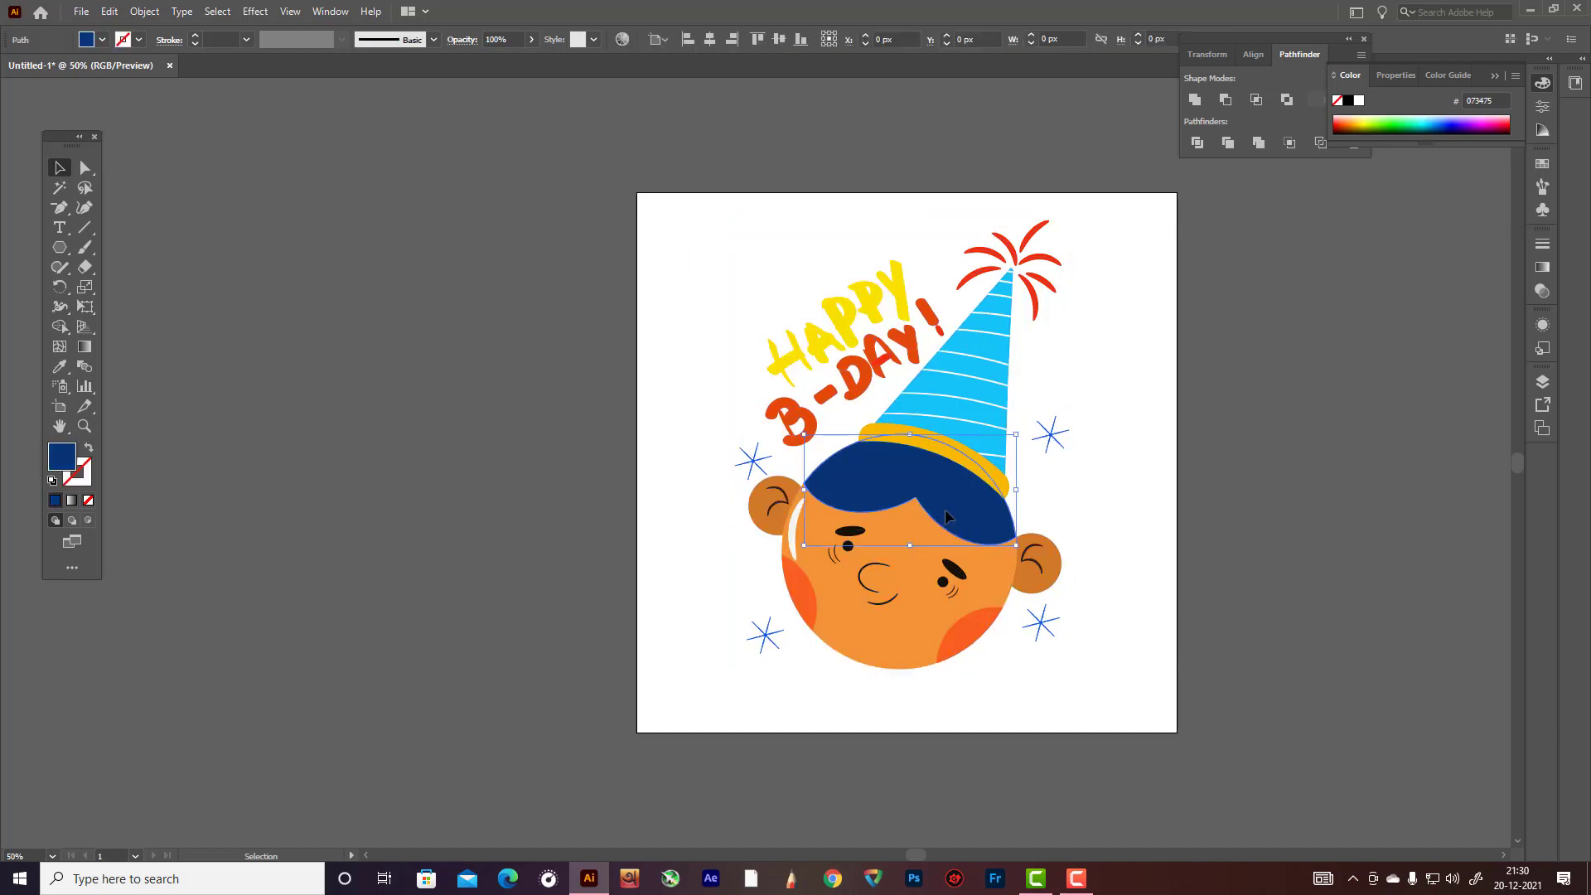
pyautogui.scroll(2, 1087, 533)
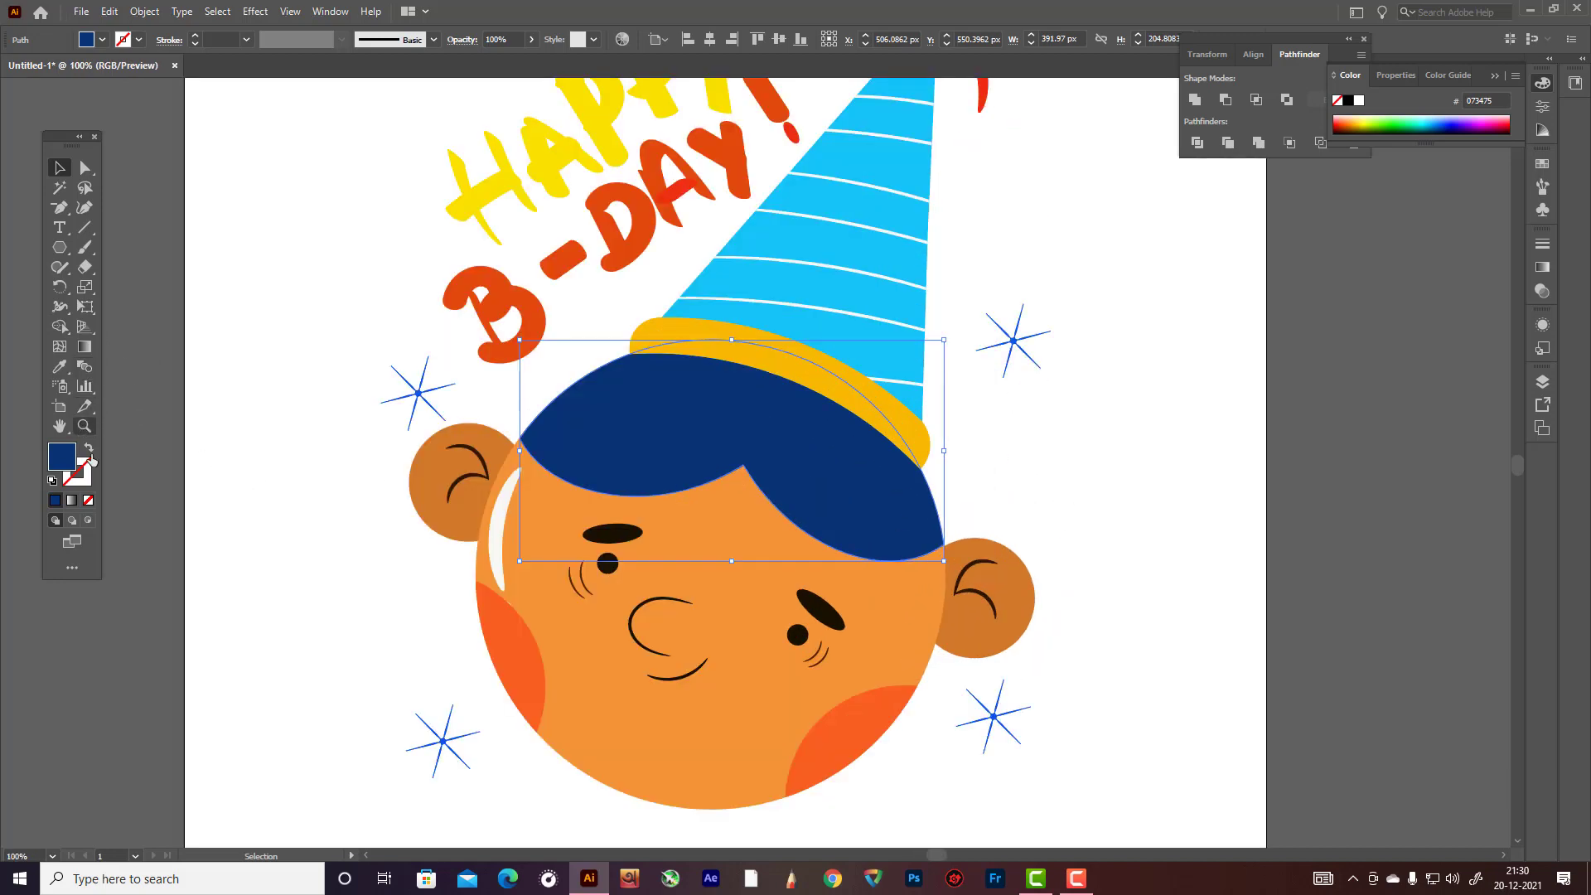
pyautogui.click(88, 518)
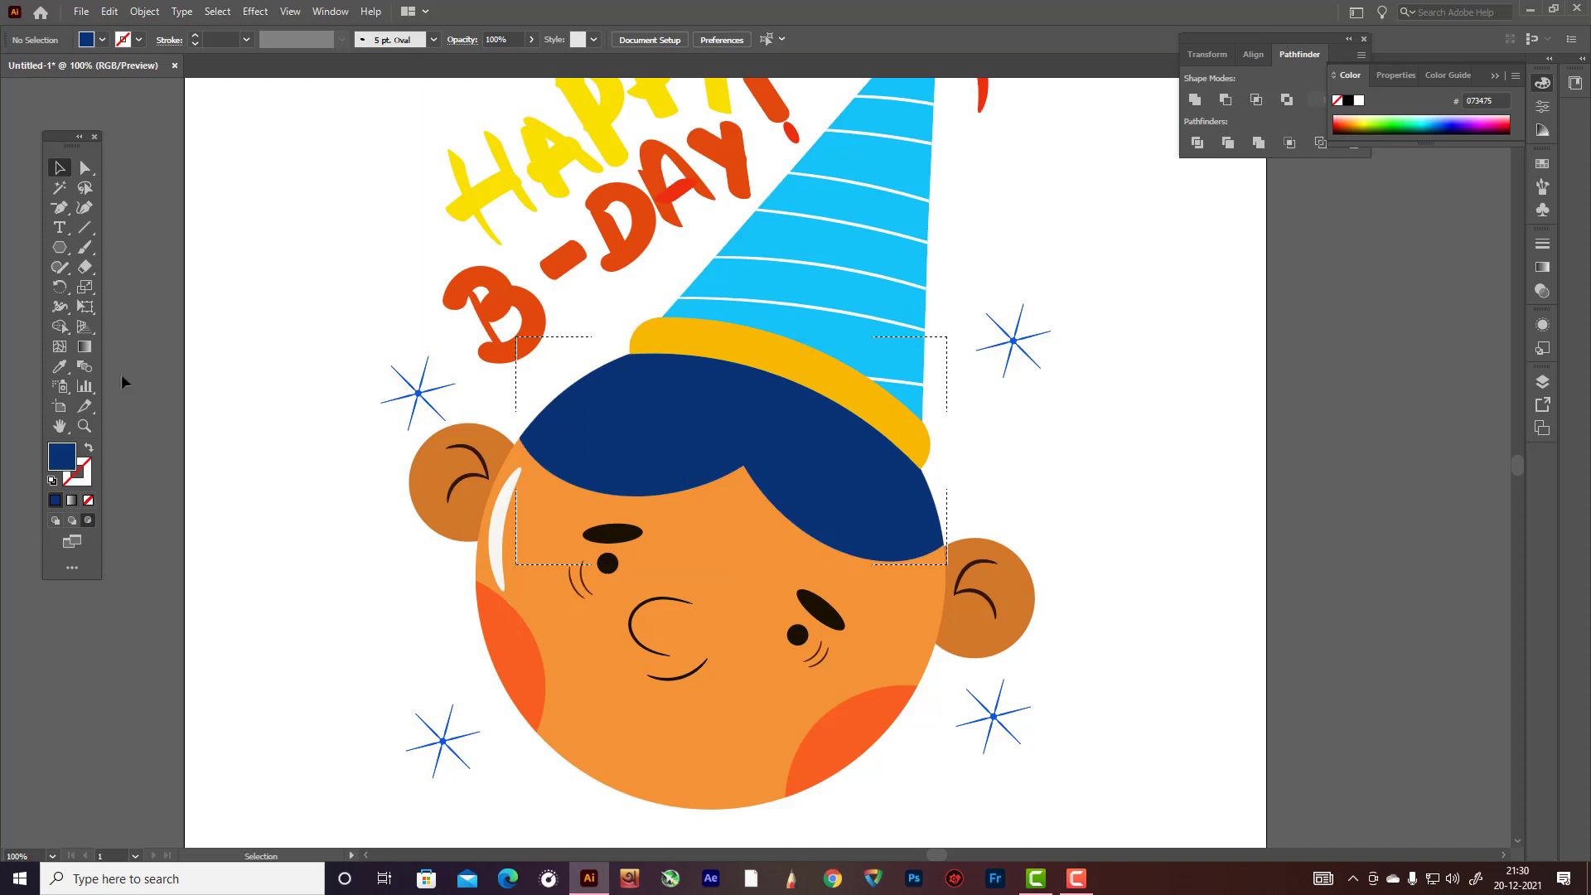
# - Set up the Paintbrush with the thin tapered art brush and a 4 pt stroke weight
pyautogui.click(84, 248)
pyautogui.click(431, 43)
pyautogui.scroll(-3, 424, 120)
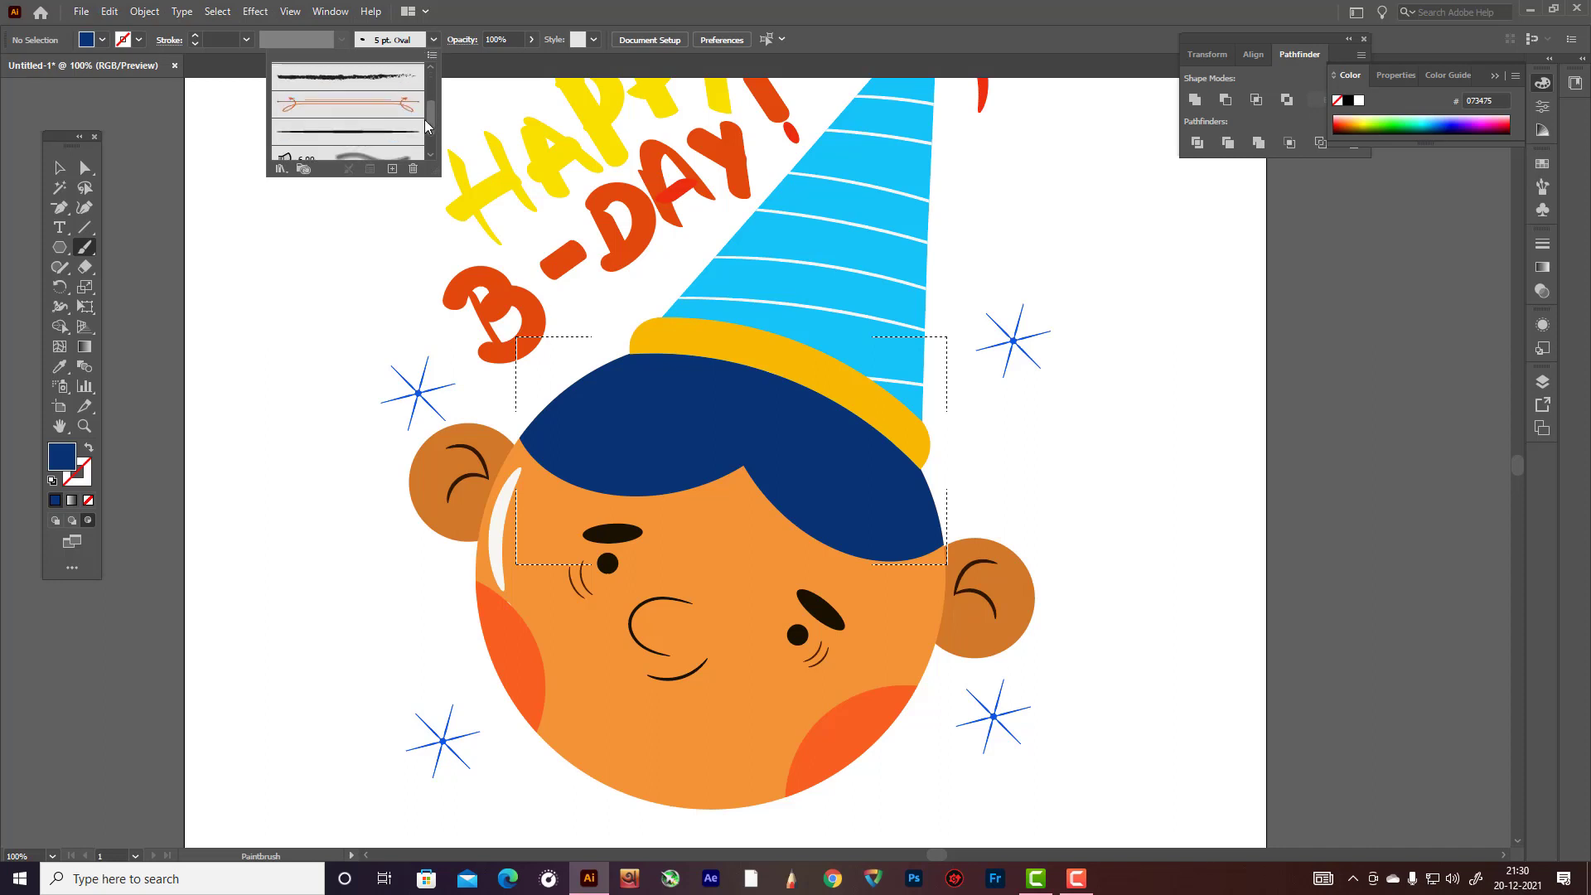
pyautogui.moveTo(427, 136); pyautogui.dragTo(427, 133)
pyautogui.click(378, 104)
pyautogui.click(260, 260)
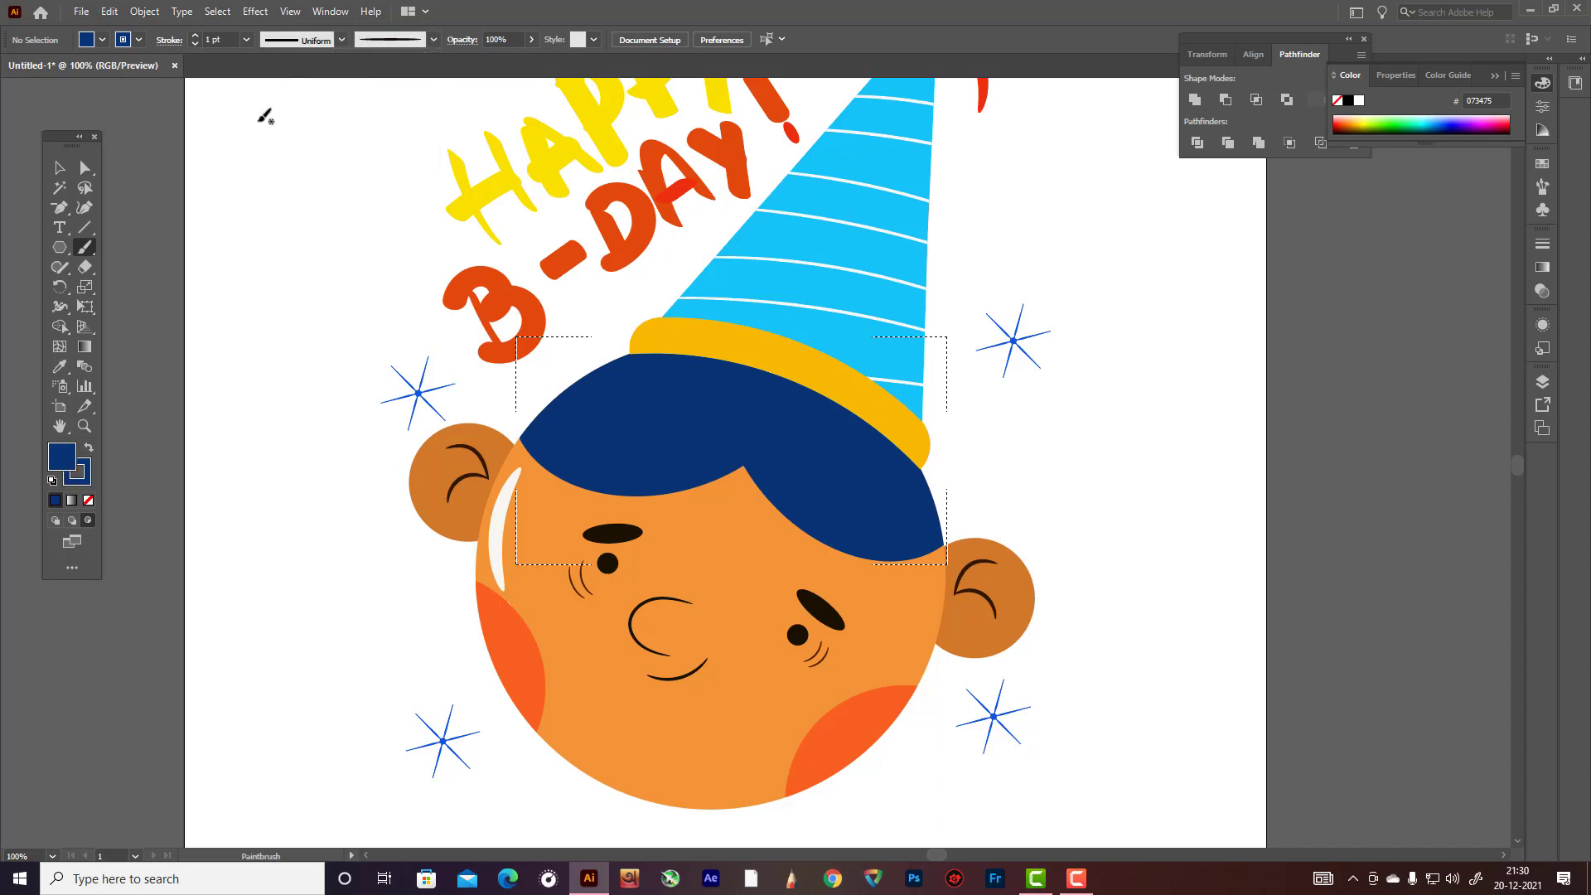
pyautogui.click(247, 40)
pyautogui.click(266, 166)
# - Set the brush stroke colour to pale grey E2E6ED
pyautogui.doubleClick(83, 474)
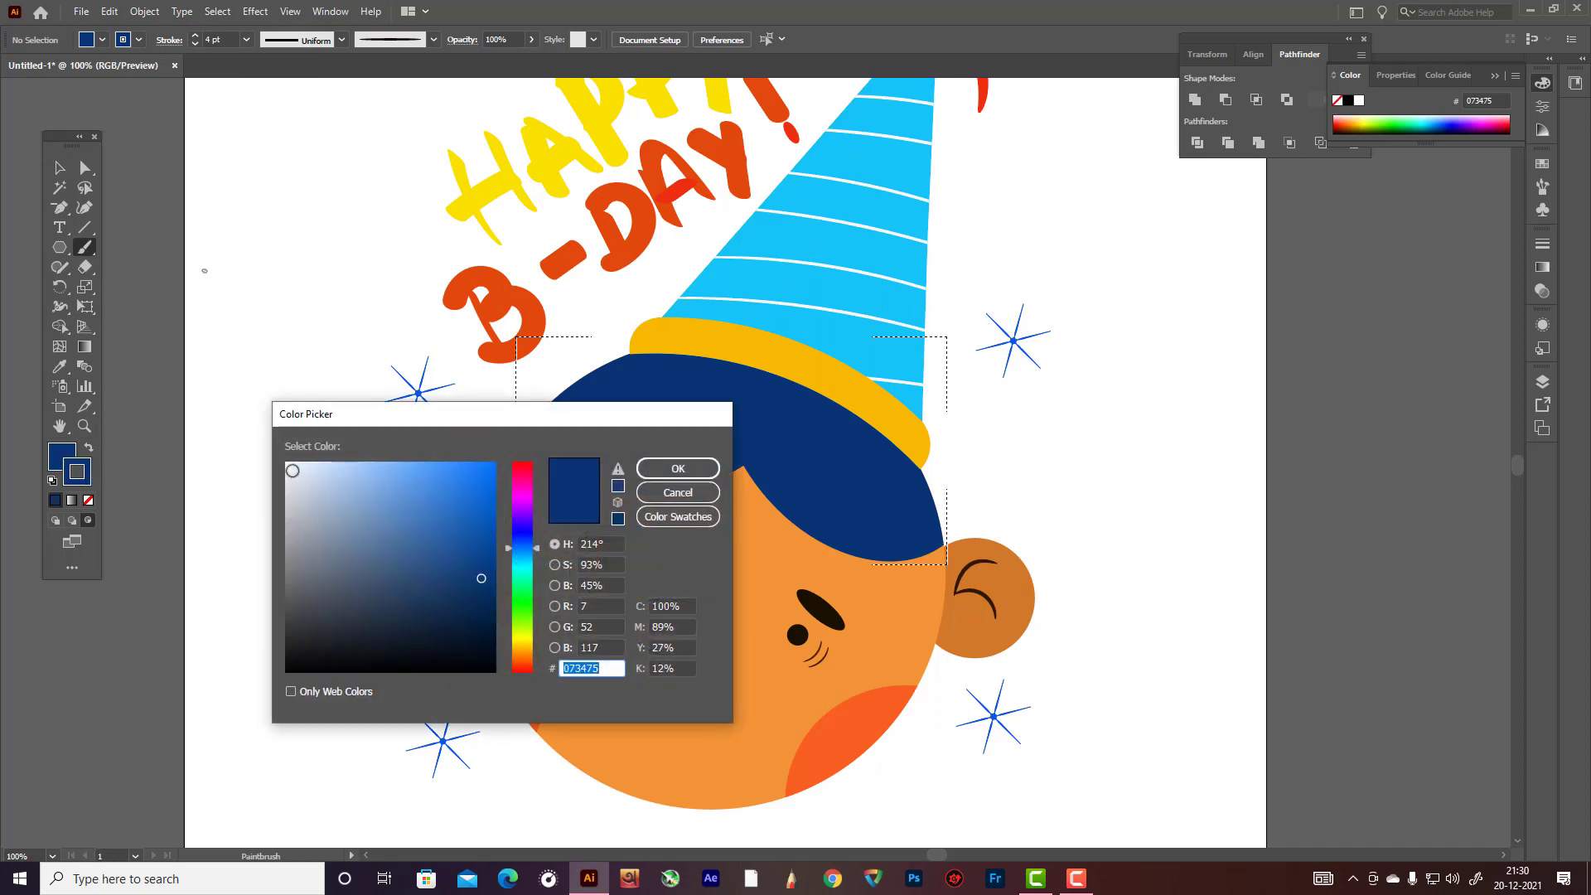
pyautogui.moveTo(286, 463); pyautogui.dragTo(295, 476)
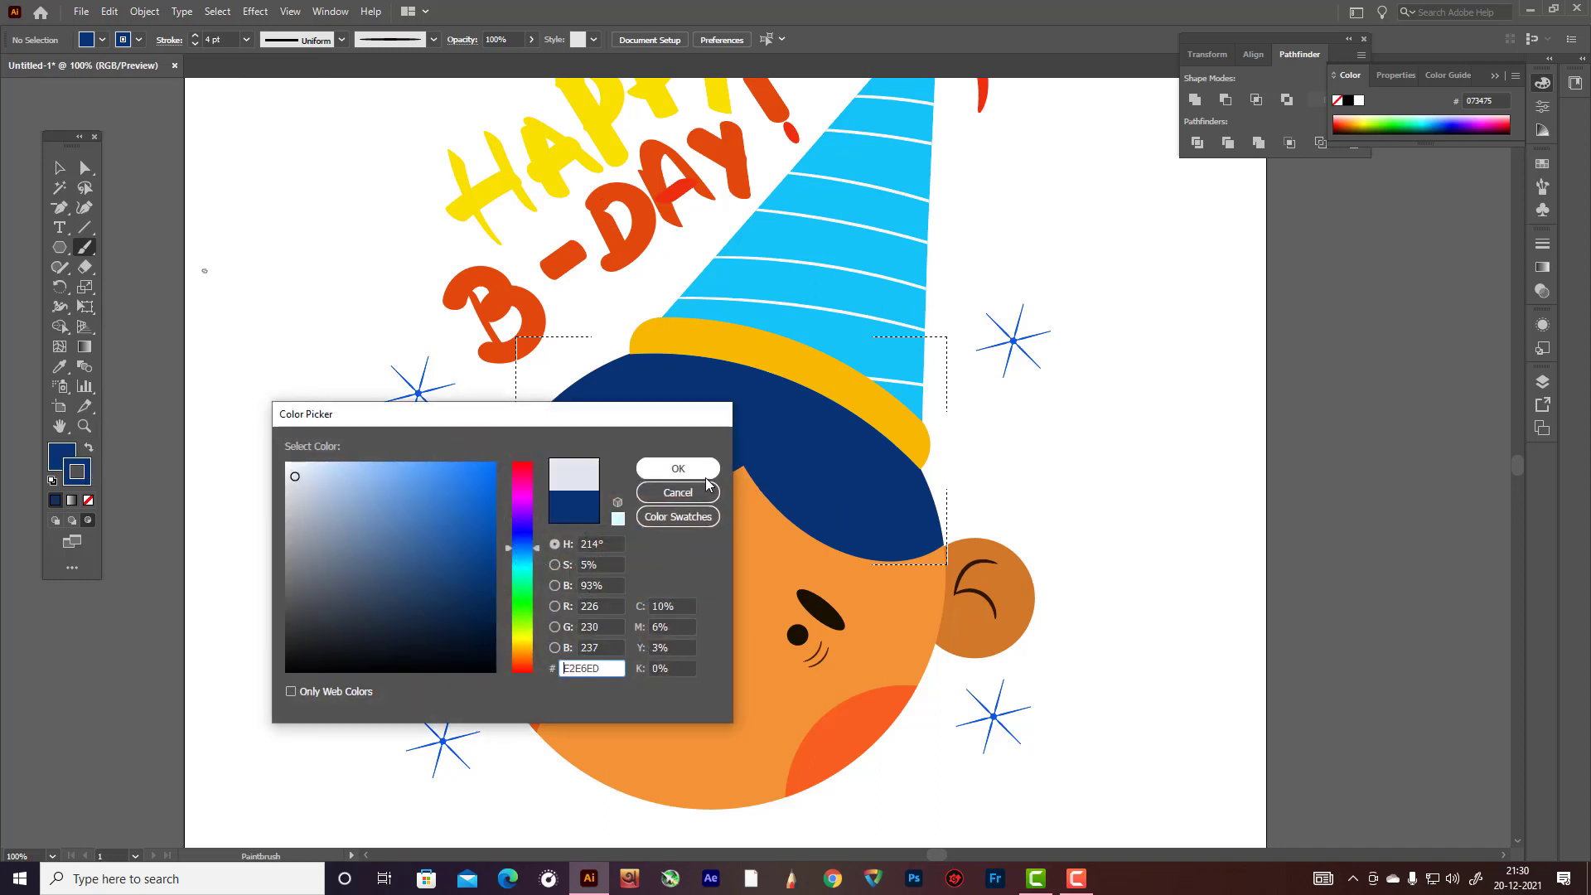
pyautogui.click(678, 469)
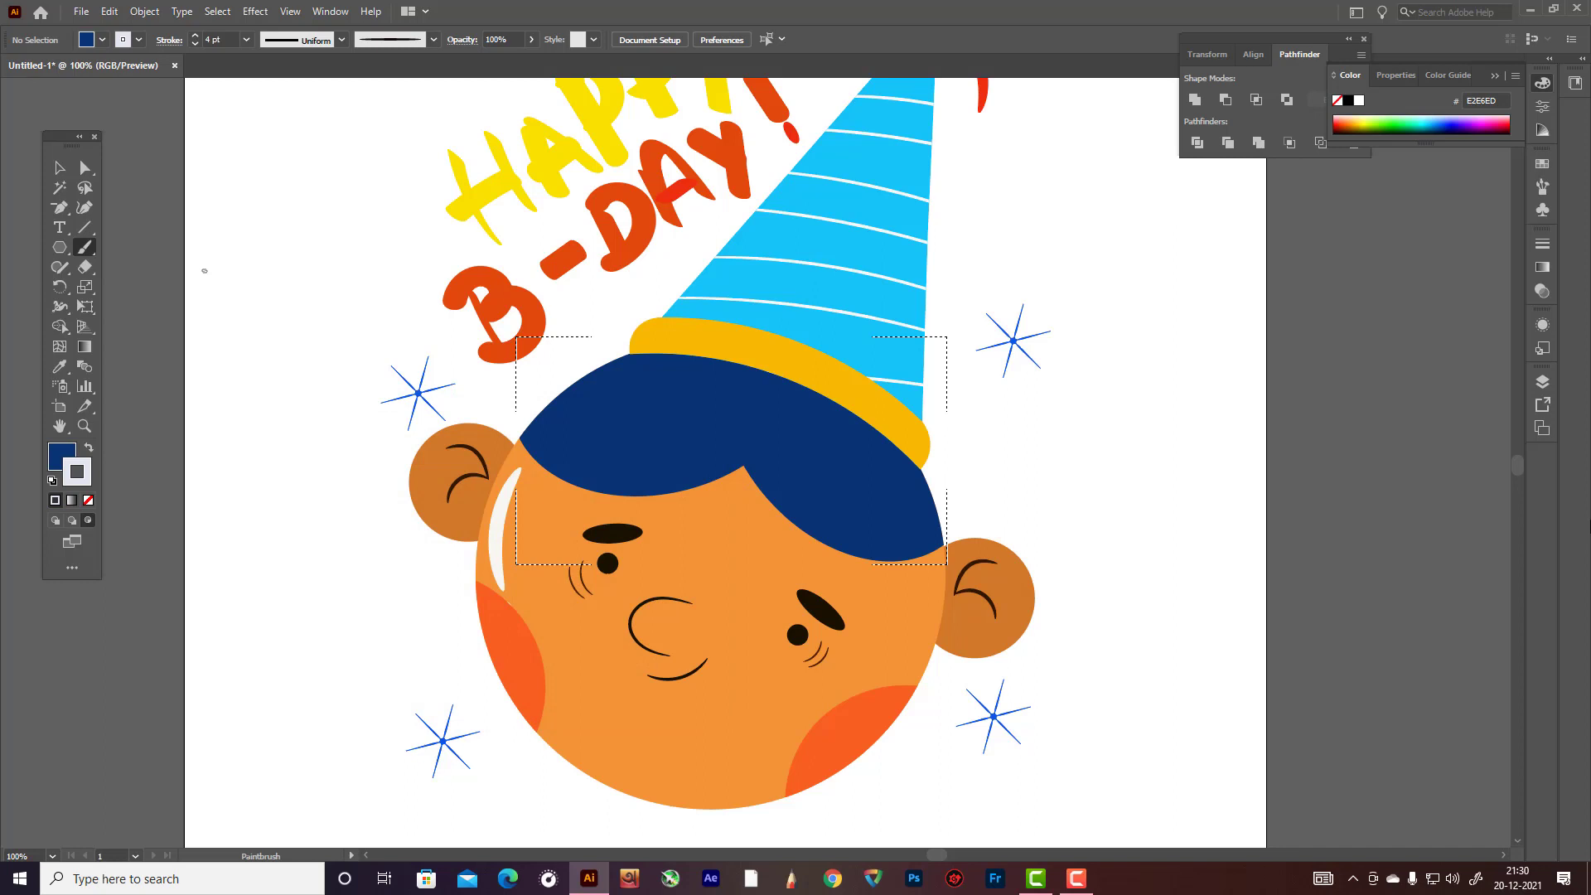
# - Try a curved 4 pt highlight stroke across the left part of the hair, and undo it
pyautogui.moveTo(500, 406); pyautogui.dragTo(532, 430)
pyautogui.moveTo(654, 436); pyautogui.dragTo(761, 386)
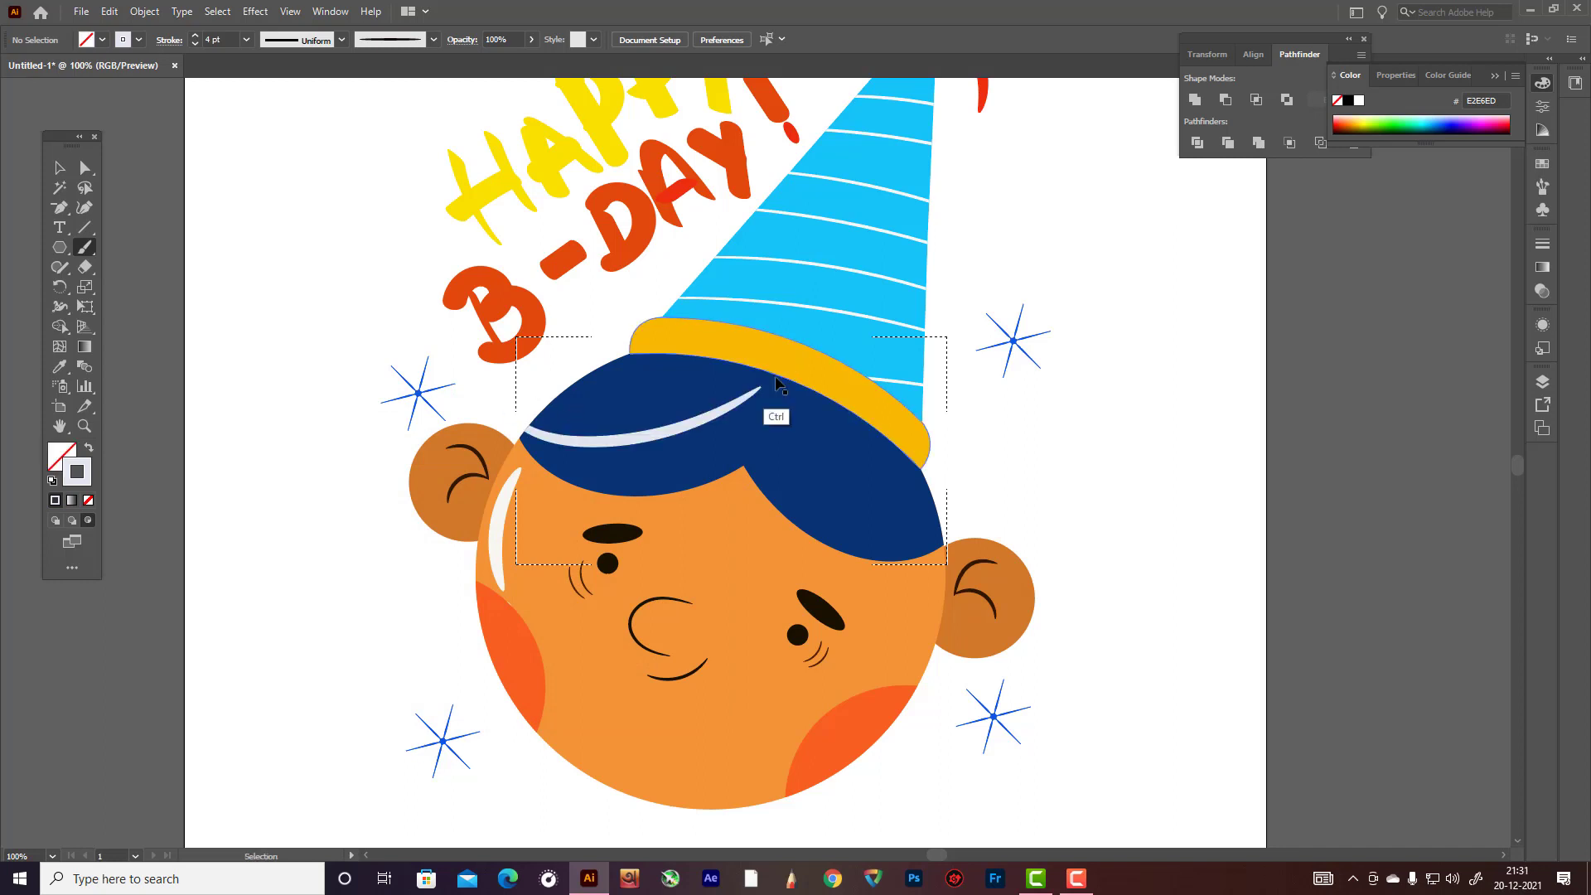
pyautogui.hotkey('ctrl', 'z')
# - Paint several thin curved hair strands at 0.5 pt on both sides of the parting, and leave Draw Inside mode
pyautogui.click(247, 40)
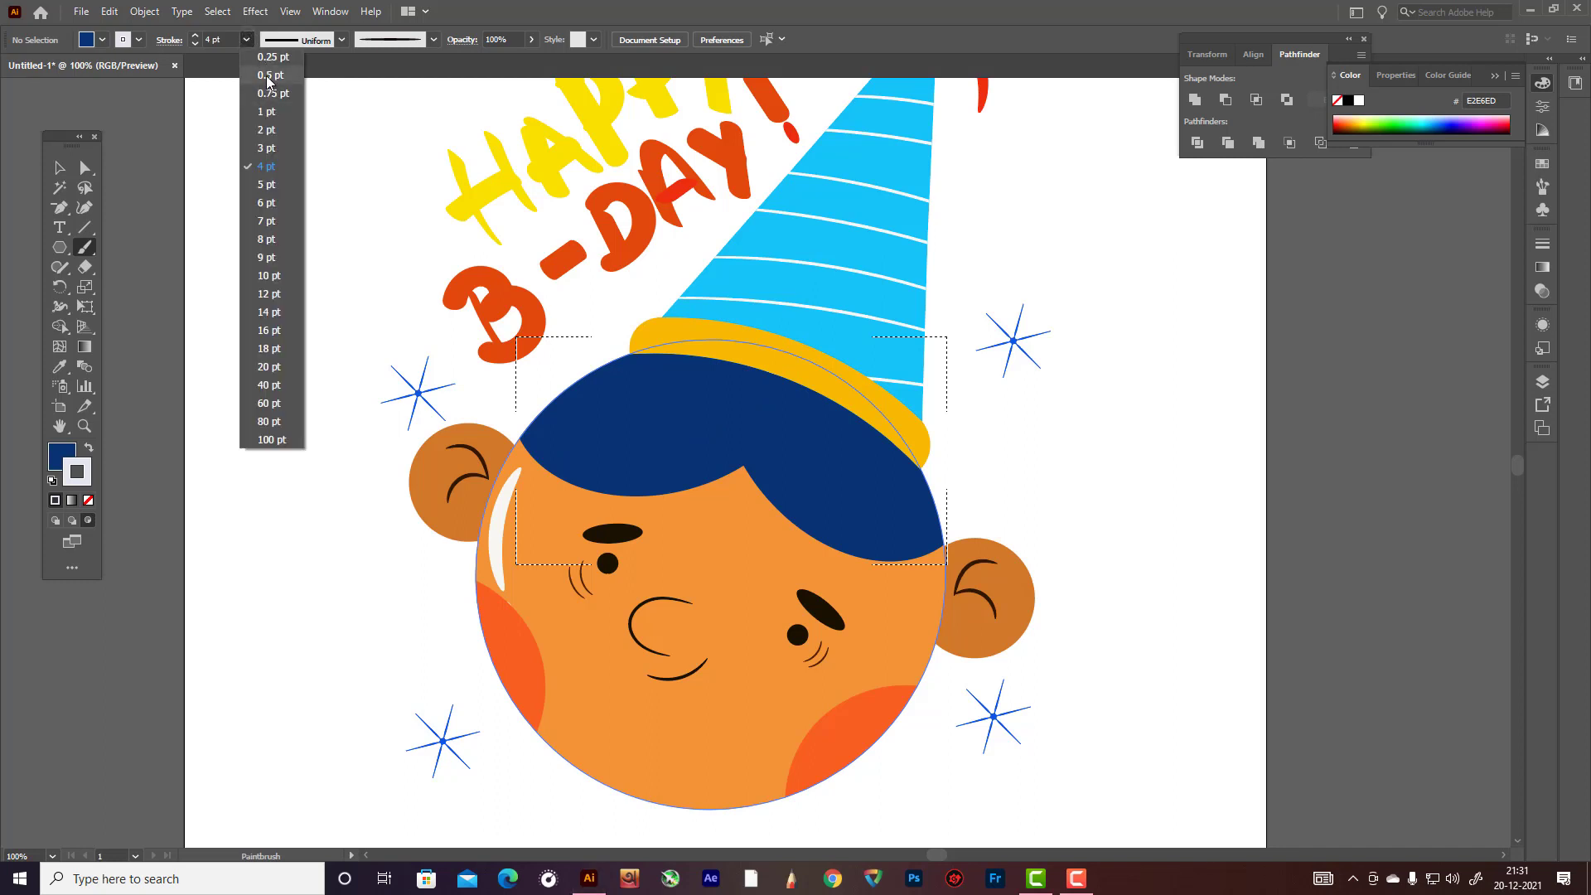
pyautogui.click(266, 77)
pyautogui.moveTo(532, 423)
pyautogui.mouseDown()
pyautogui.moveTo(572, 442)
pyautogui.moveTo(744, 424)
pyautogui.moveTo(942, 547)
pyautogui.mouseUp()
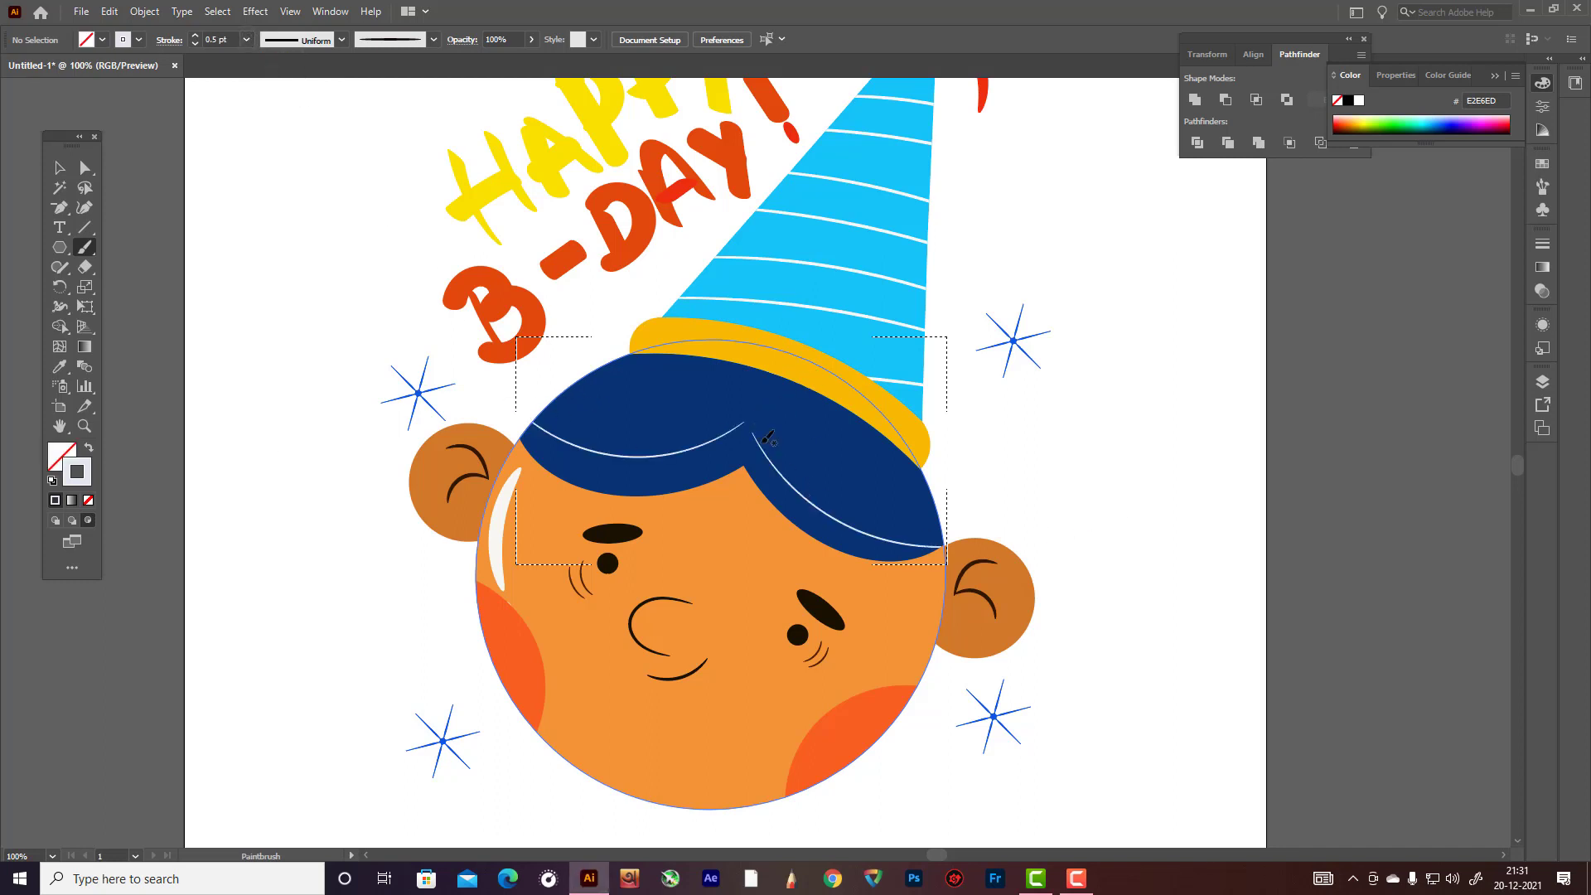
pyautogui.moveTo(767, 426); pyautogui.dragTo(1045, 520)
pyautogui.moveTo(533, 419); pyautogui.dragTo(772, 394)
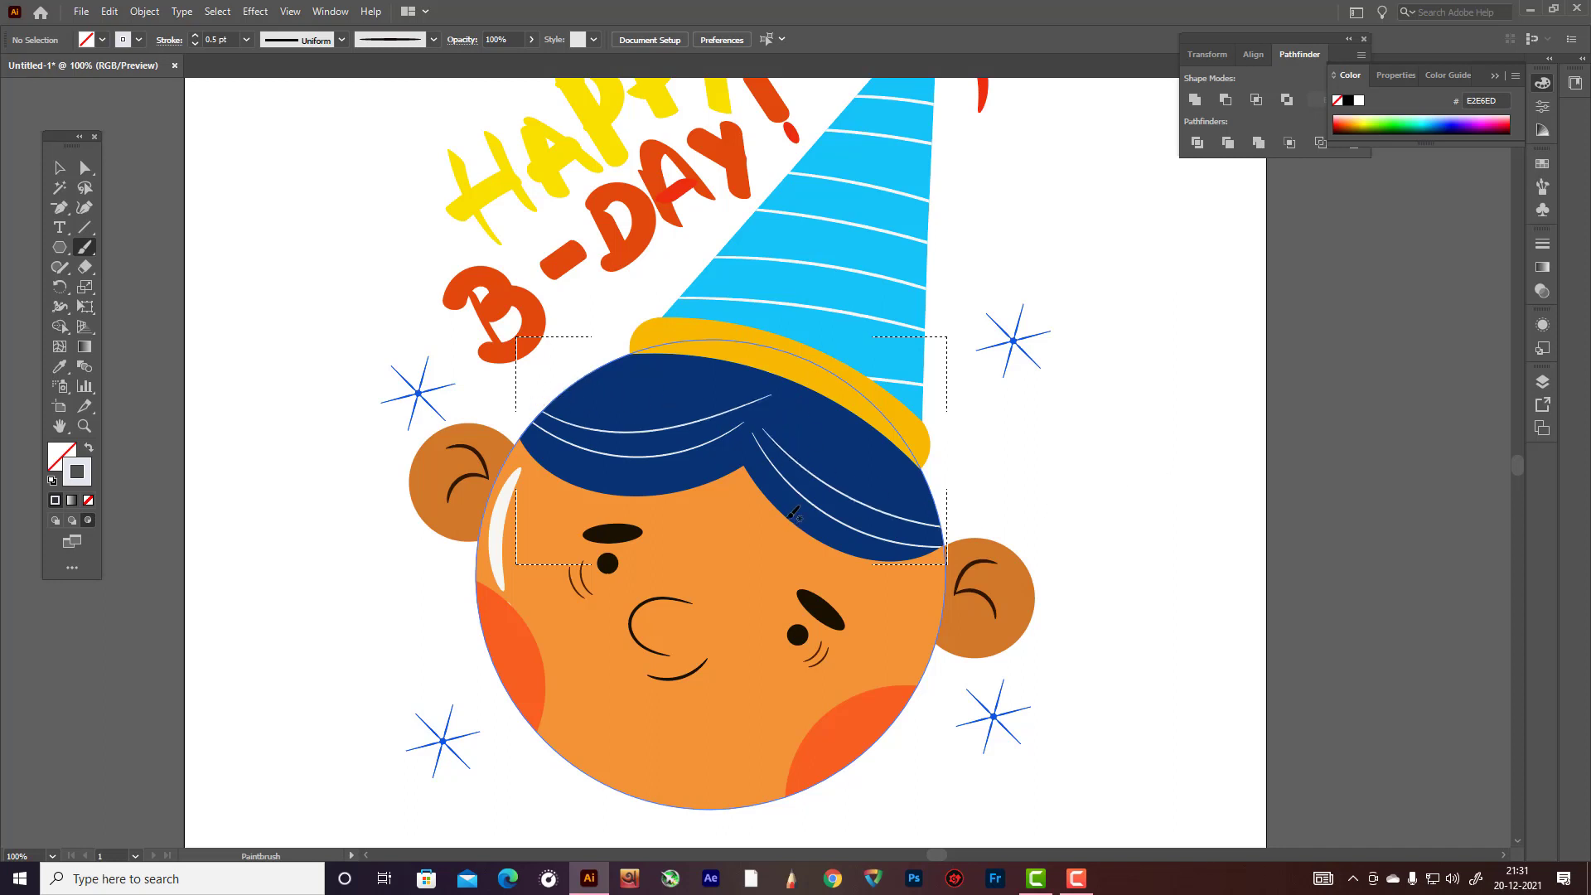
pyautogui.moveTo(1001, 485); pyautogui.dragTo(1068, 457)
pyautogui.moveTo(630, 391); pyautogui.dragTo(752, 388)
pyautogui.click(59, 167)
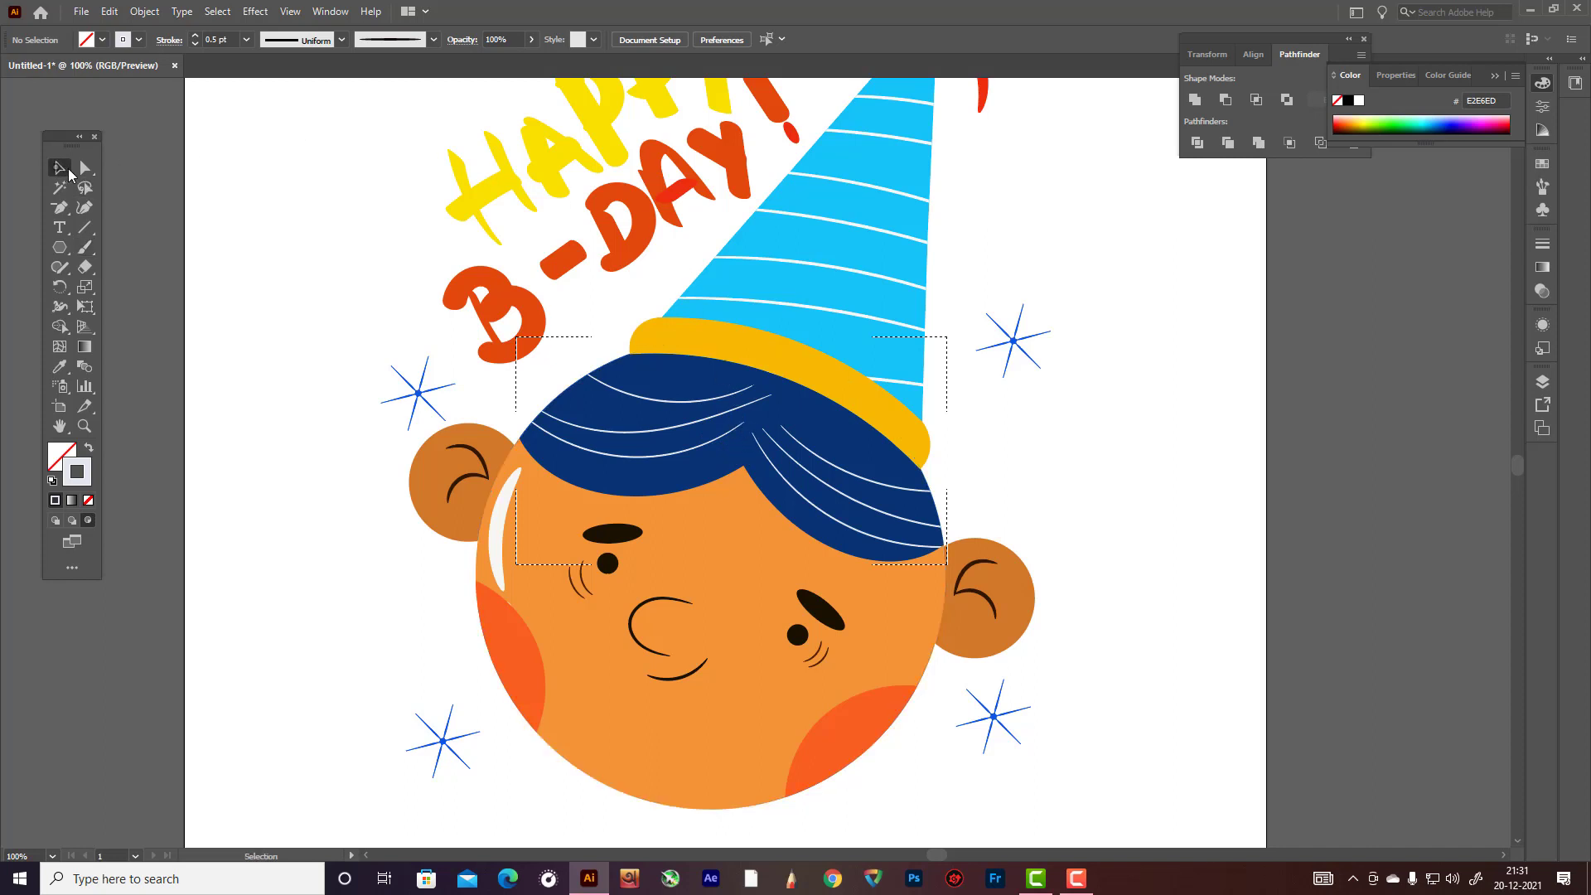
pyautogui.doubleClick(310, 237)
pyautogui.scroll(-1, 561, 599)
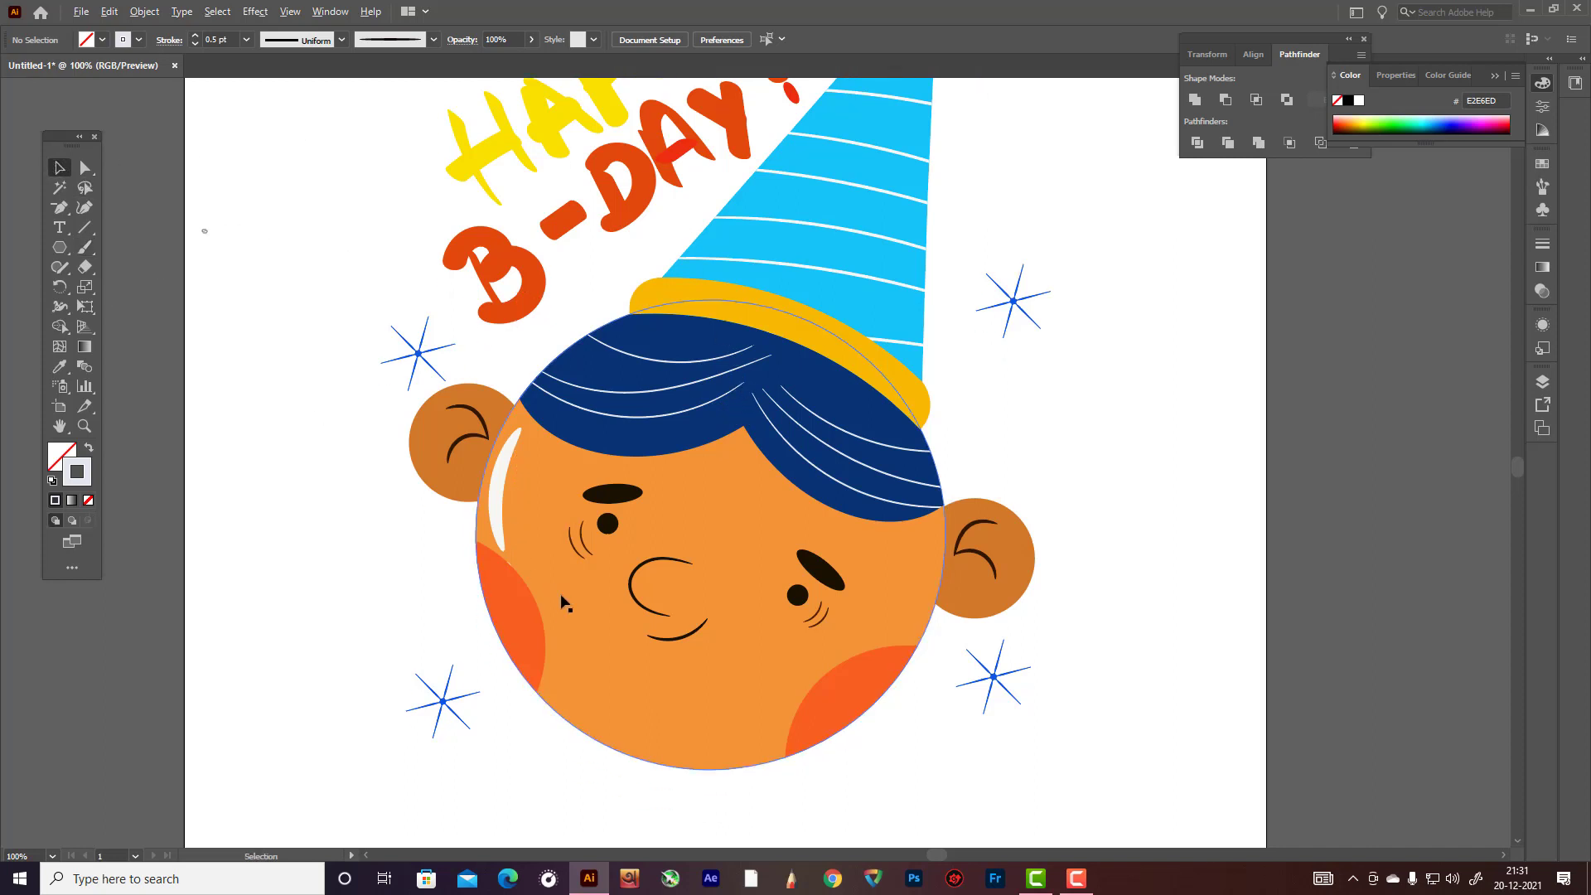
pyautogui.scroll(-1, 563, 600)
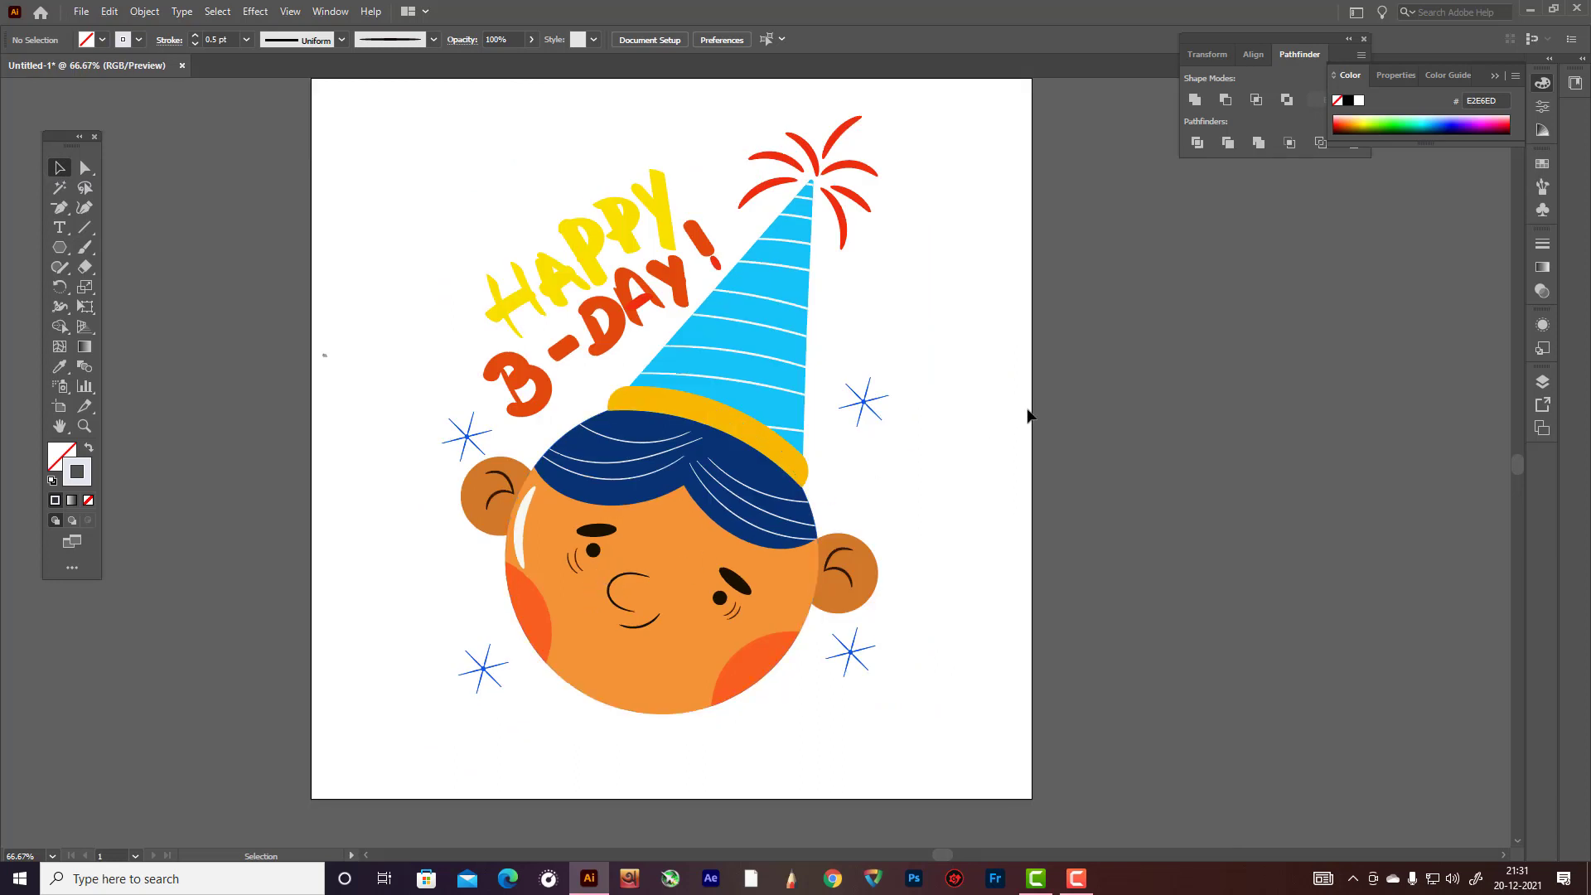
pyautogui.scroll(1, 1045, 398)
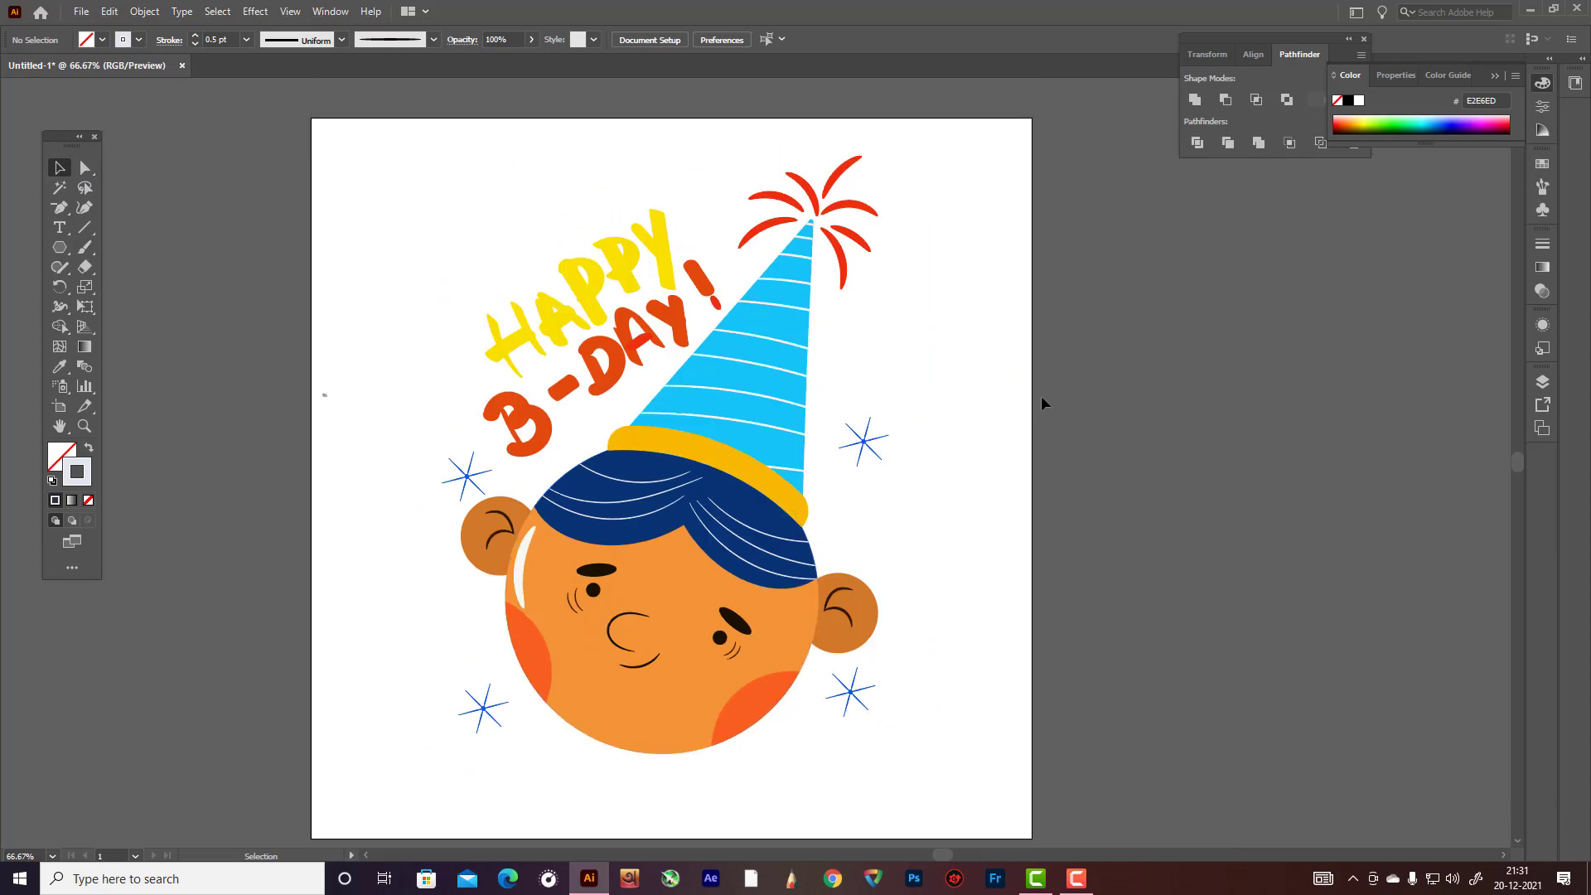